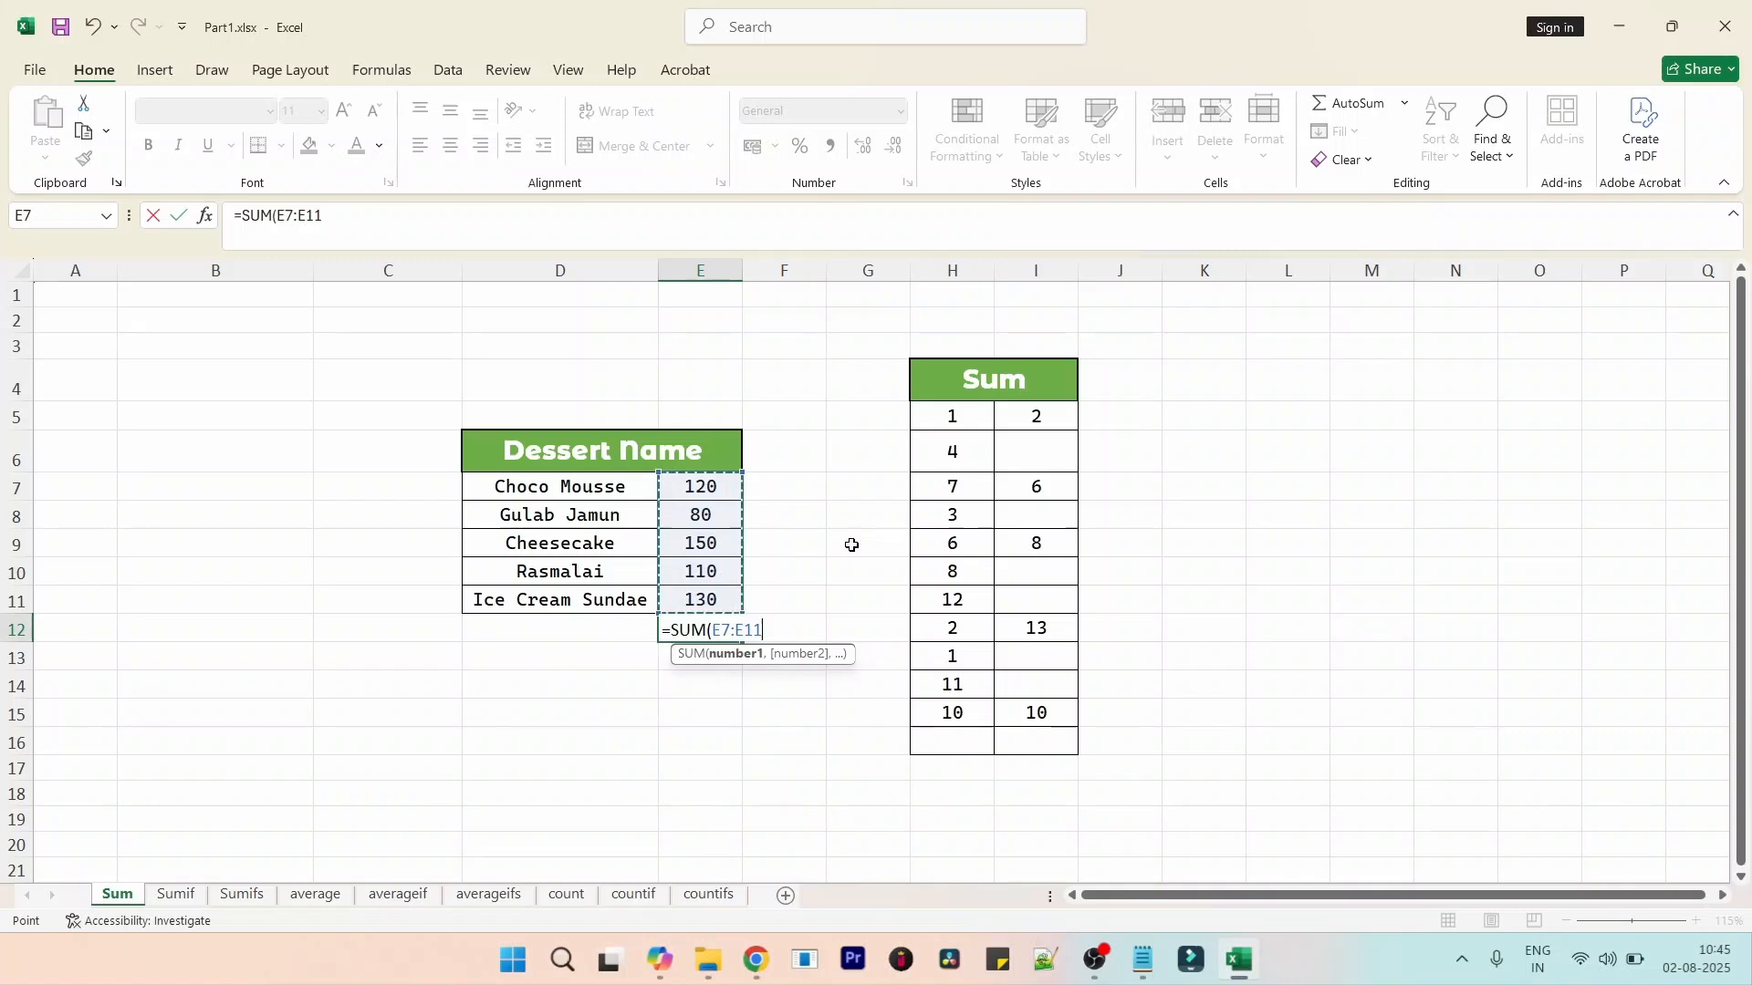
- Complete the sum of dessert values E7:E11 in E12, and total H5:H15 with AutoSum in H16
{"action": "key", "text": "Return"}
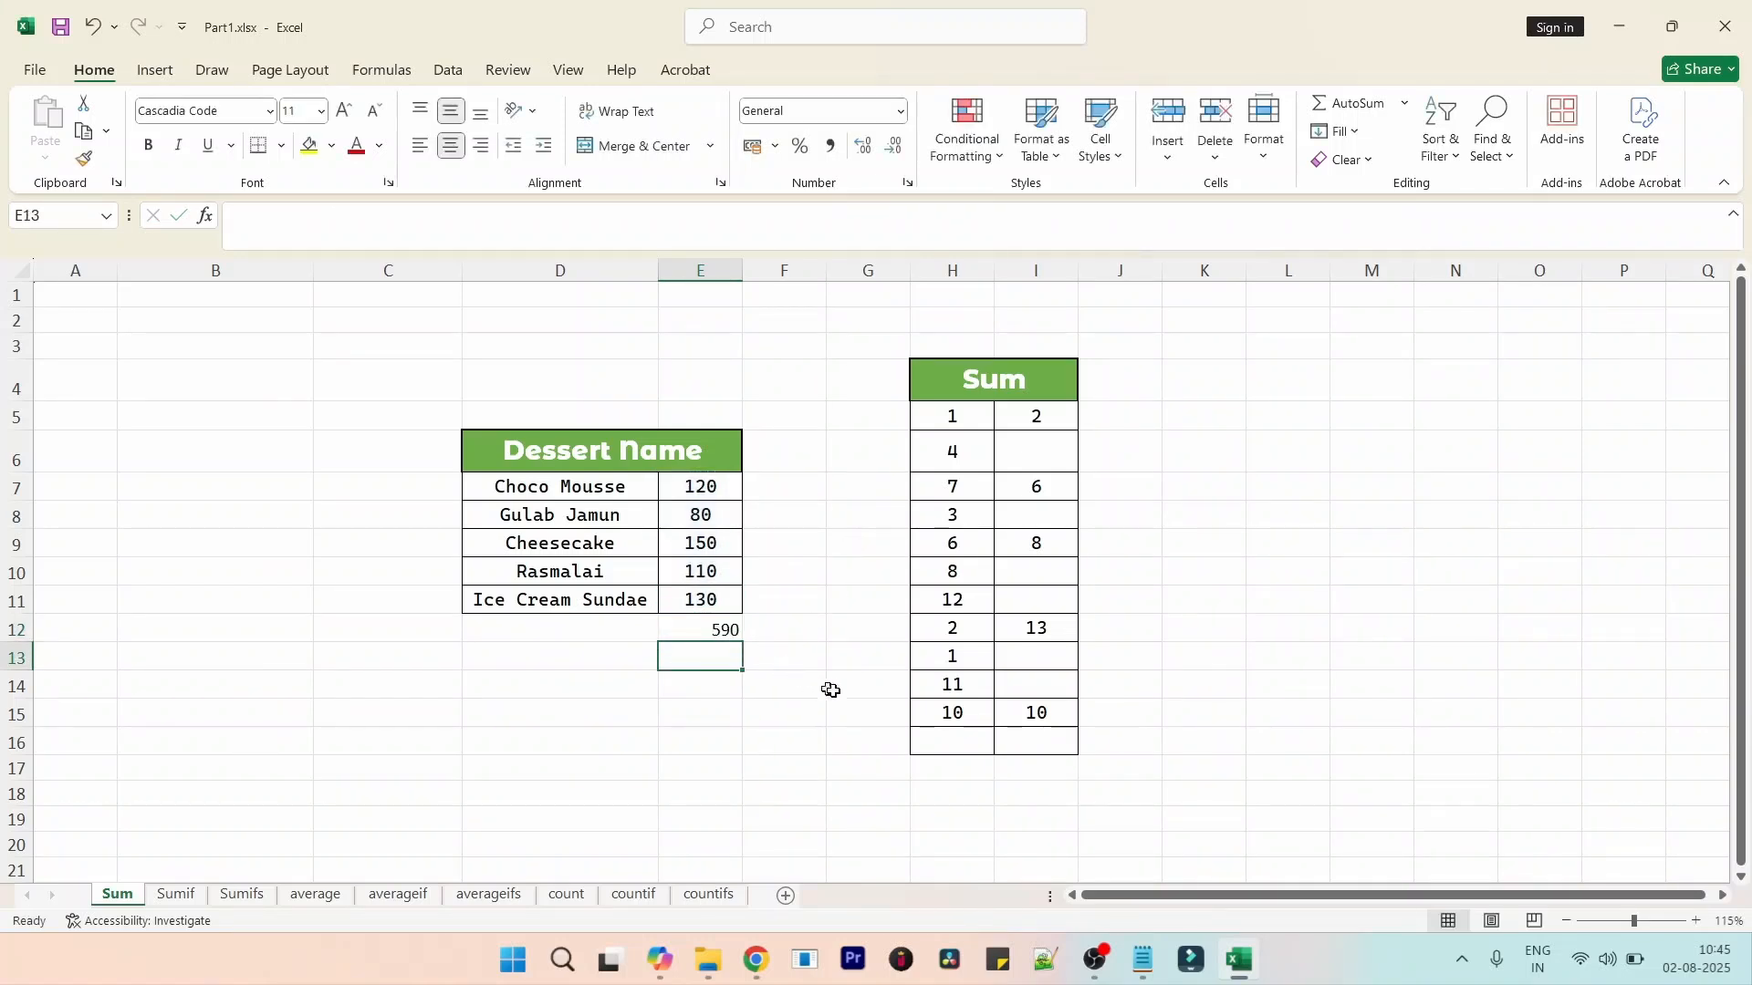
{"action": "left_click", "coordinate": [949, 738]}
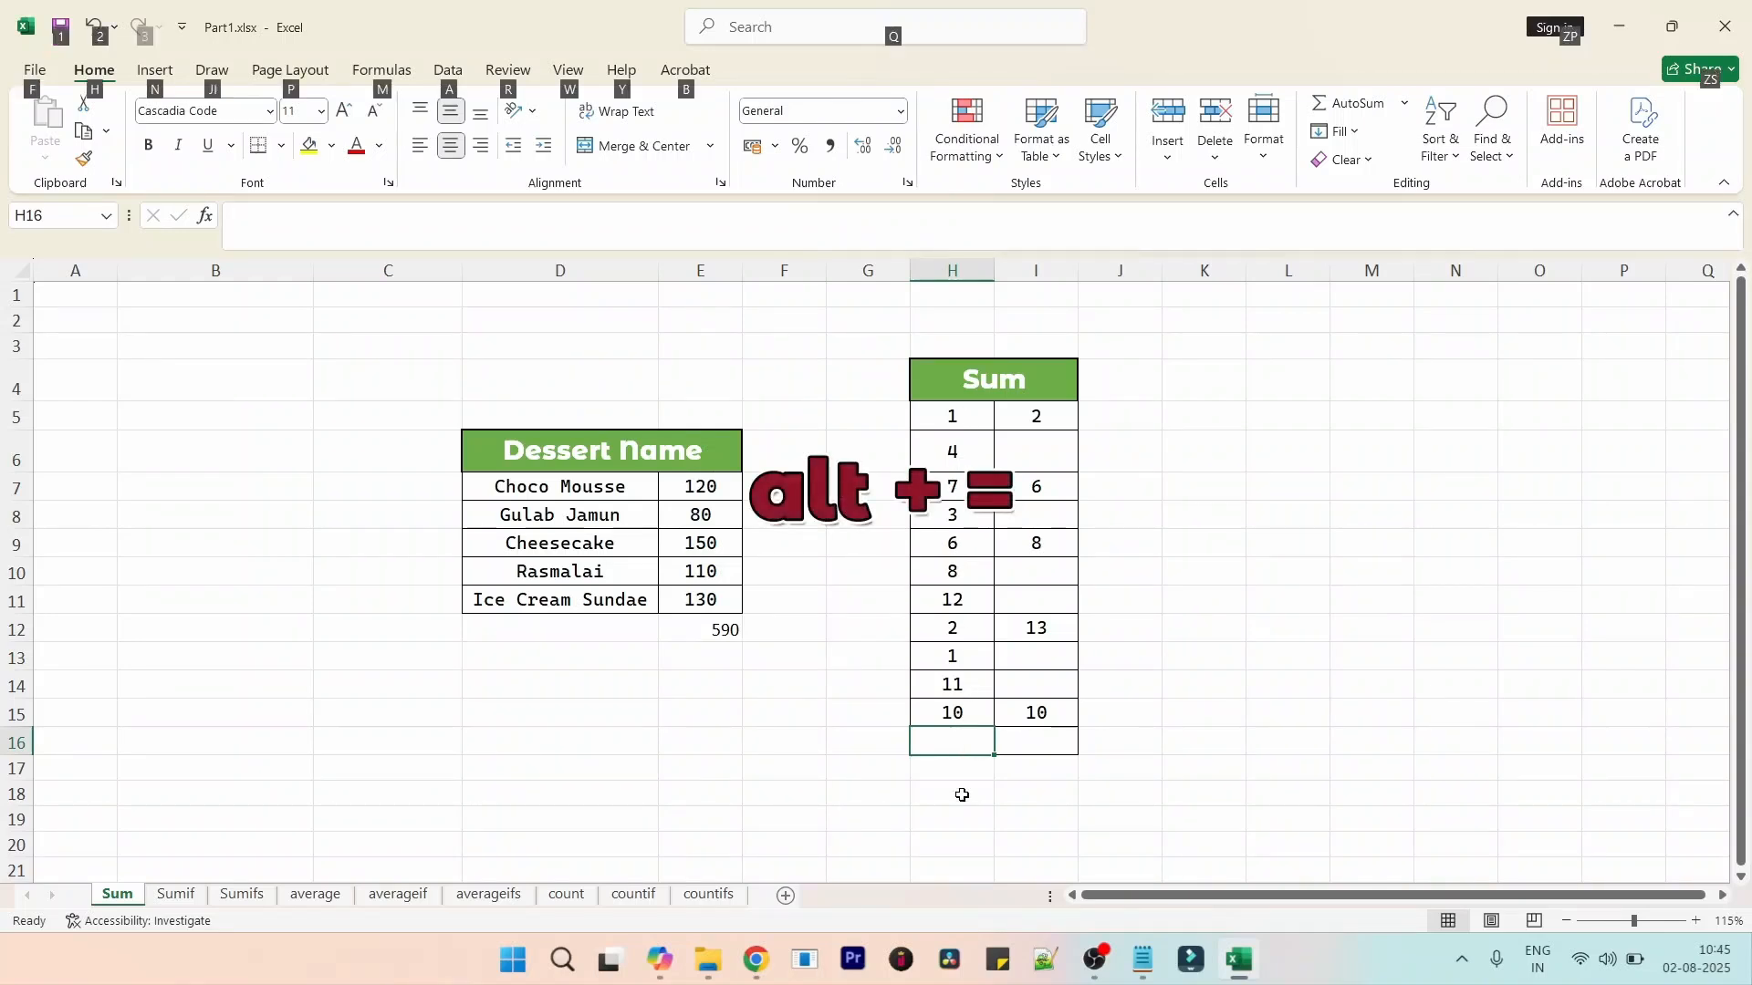
{"action": "key", "text": "alt+equal"}
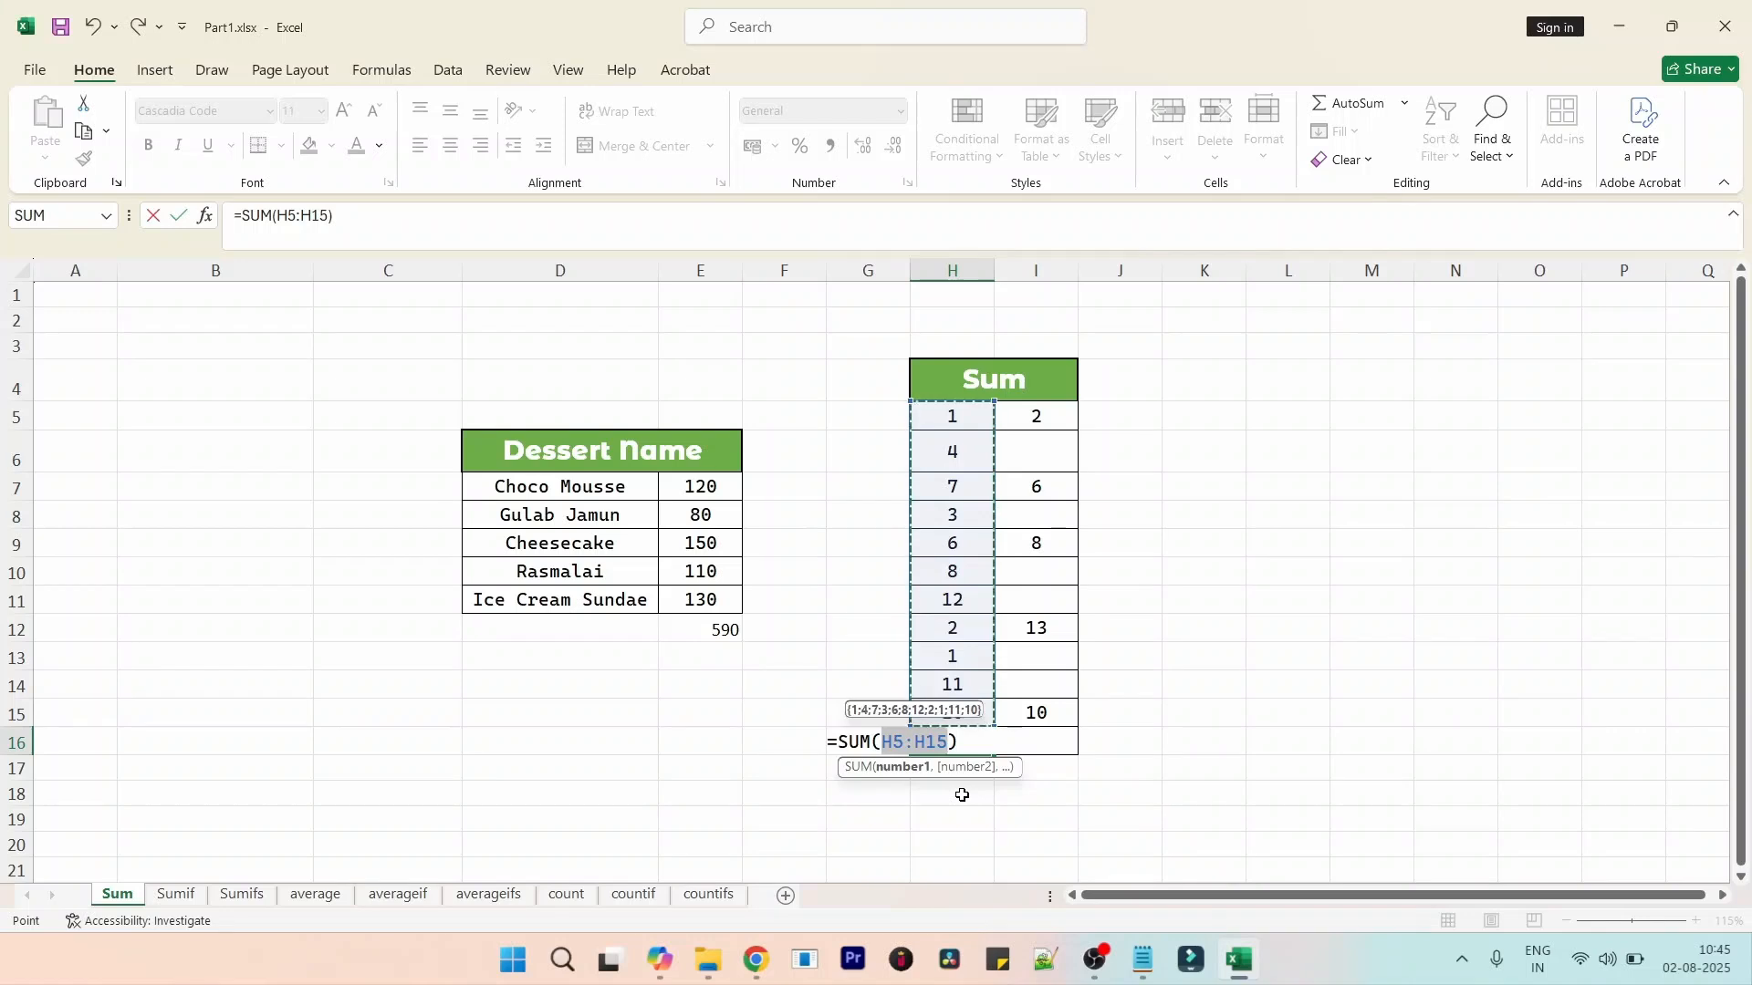
{"action": "key", "text": "Return"}
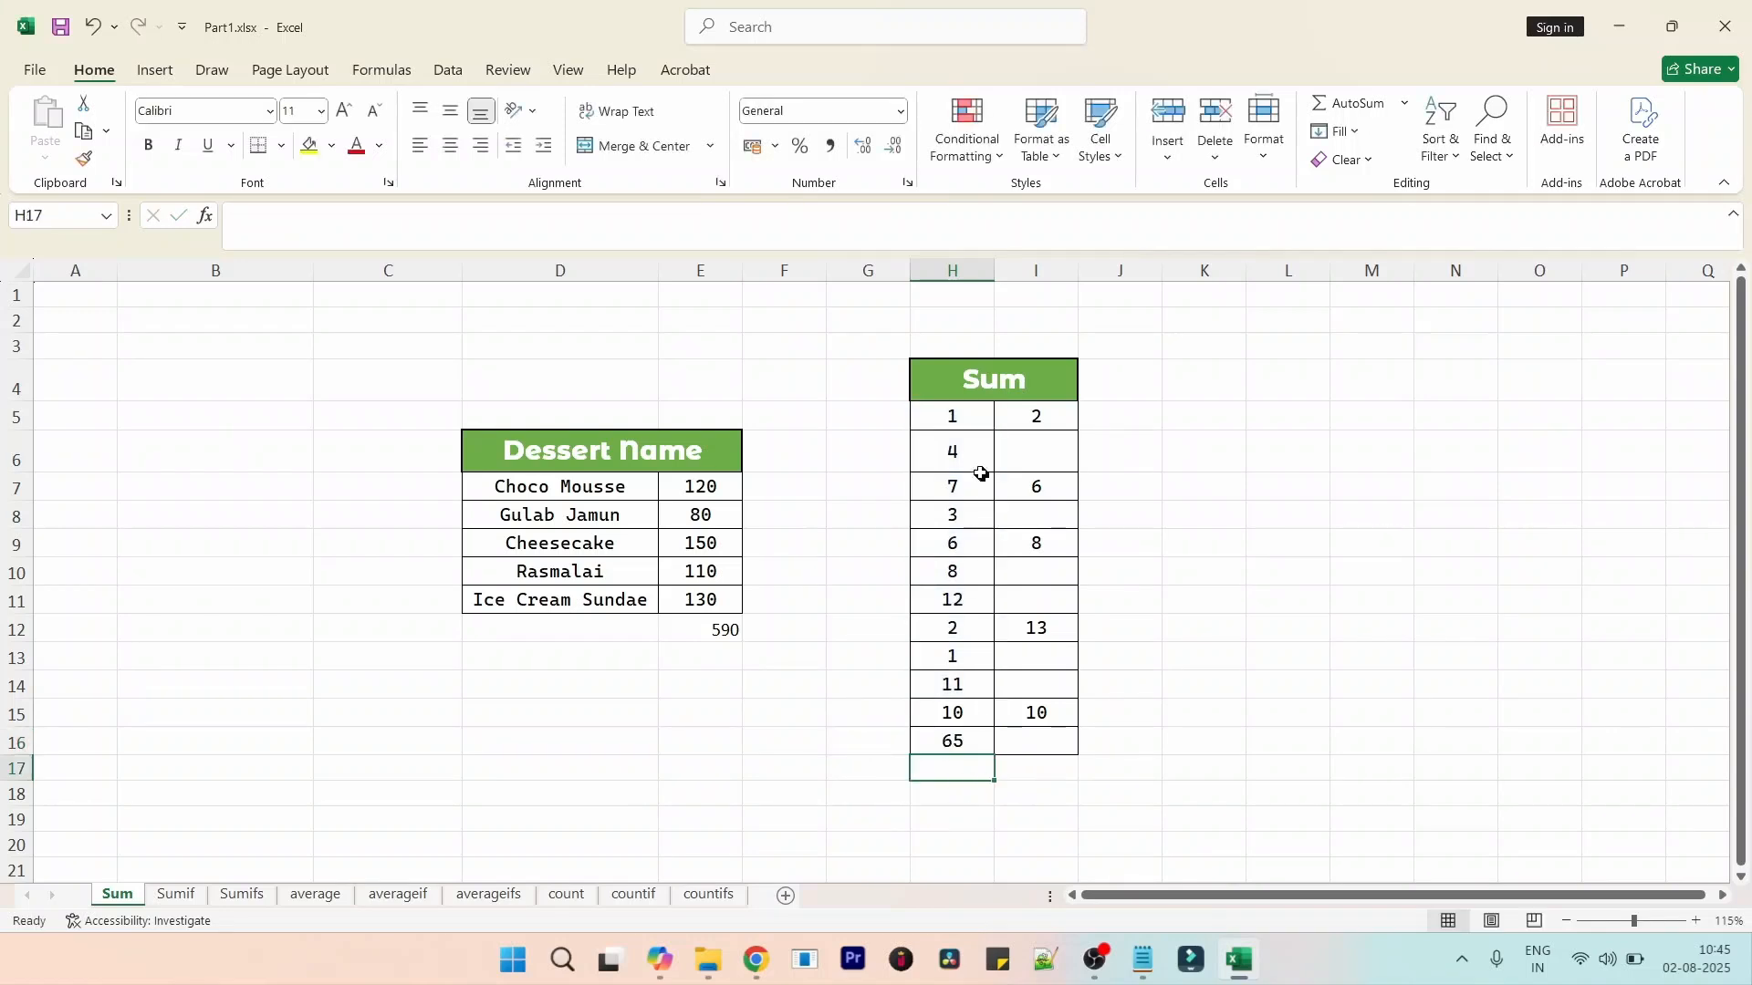
- Sum the separate cells I5, I7, I9, I12 and I15 together with the range E7:E11 in cell I16
{"action": "left_click", "coordinate": [1035, 750]}
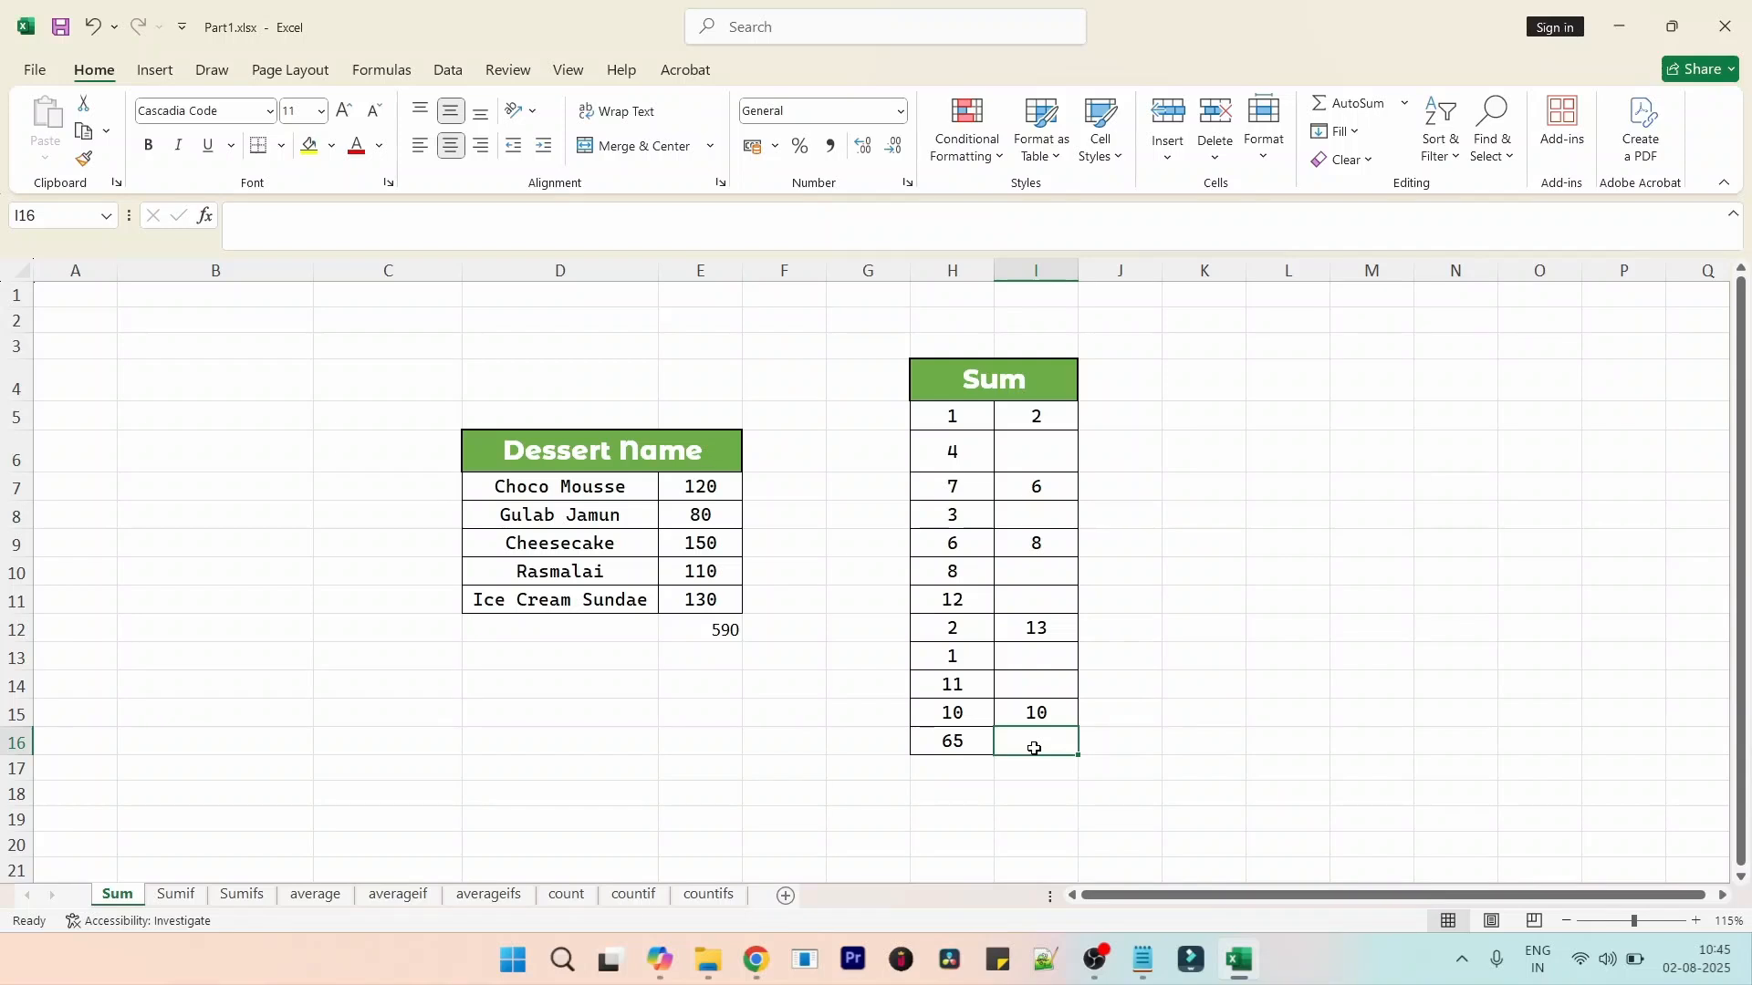
{"action": "type", "text": "=sum"}
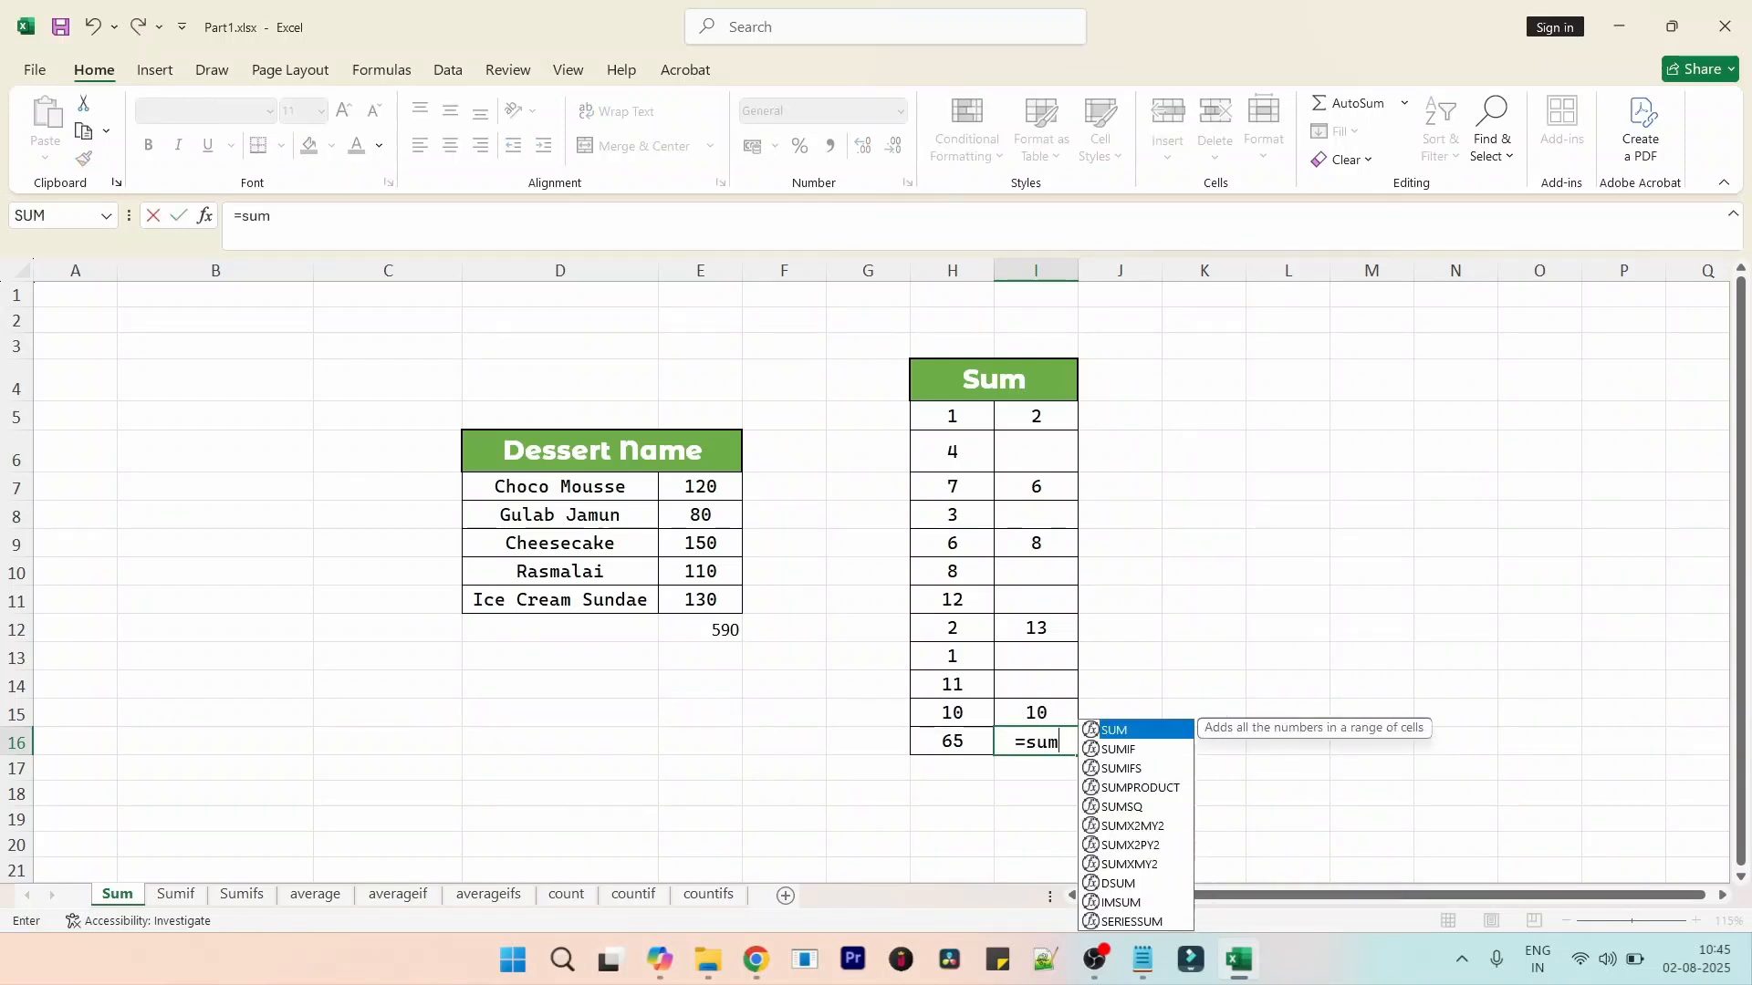
{"action": "key", "text": "Tab"}
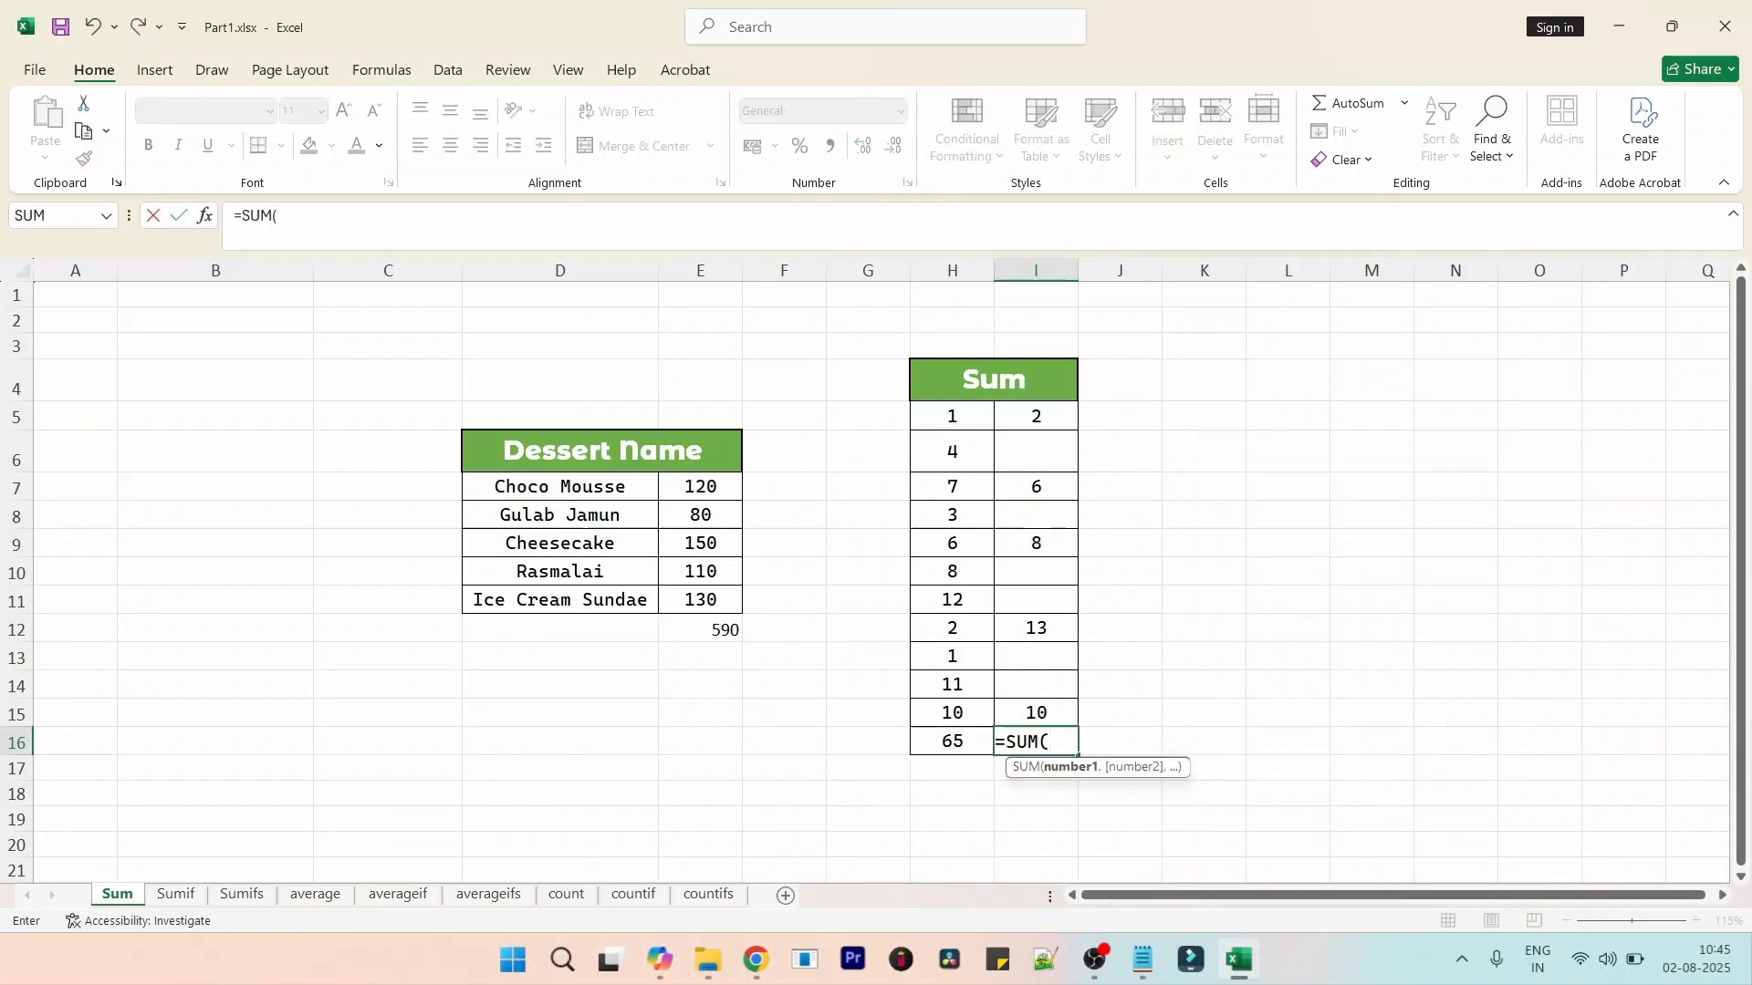
{"action": "left_click", "coordinate": [1061, 417]}
{"action": "type", "text": ","}
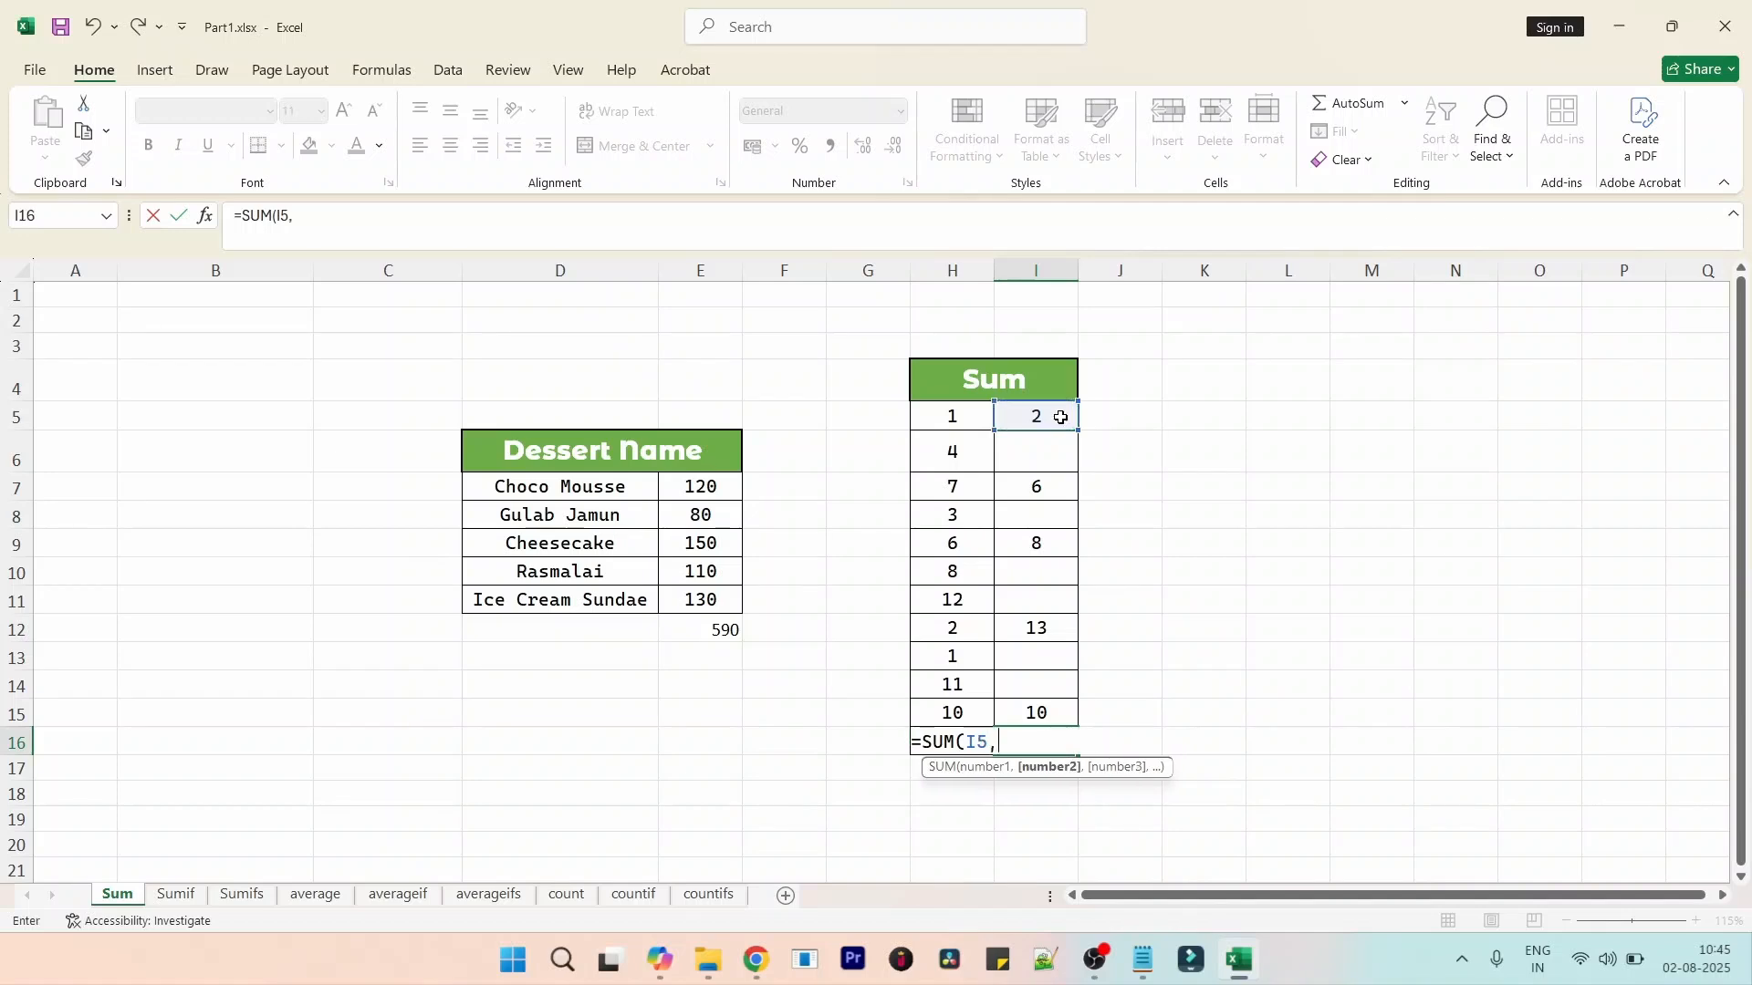
{"action": "left_click", "coordinate": [1044, 487]}
{"action": "type", "text": ","}
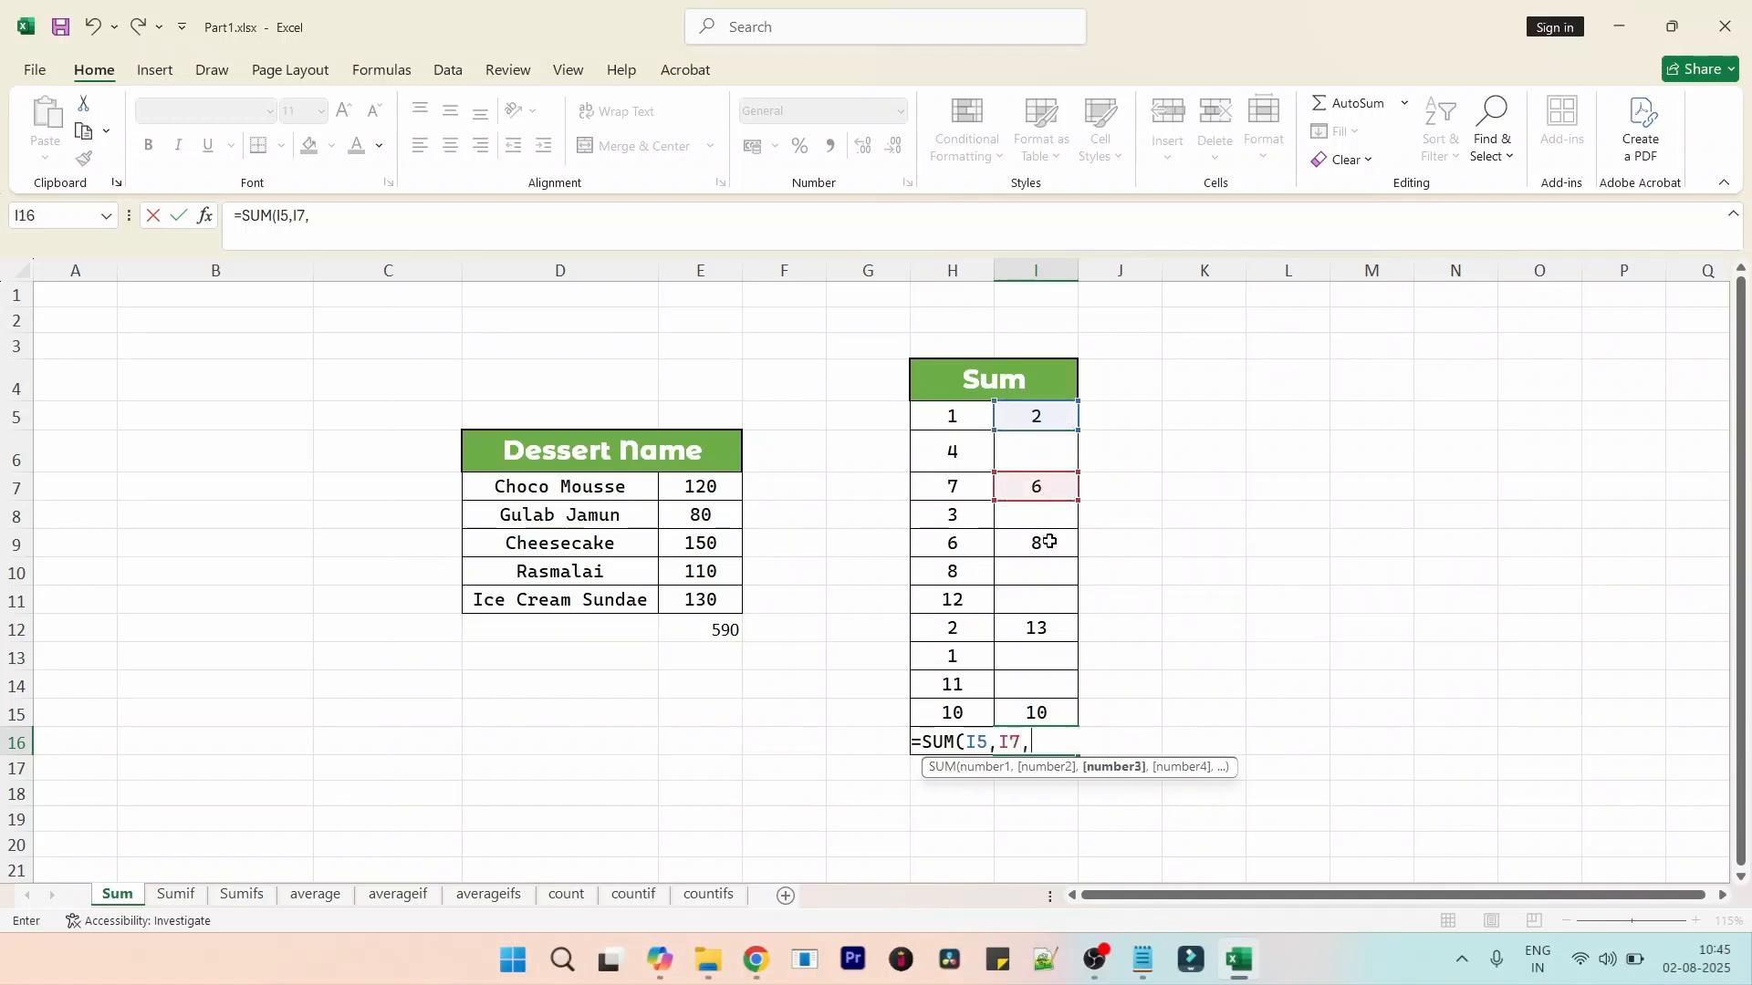
{"action": "left_click", "coordinate": [1048, 542]}
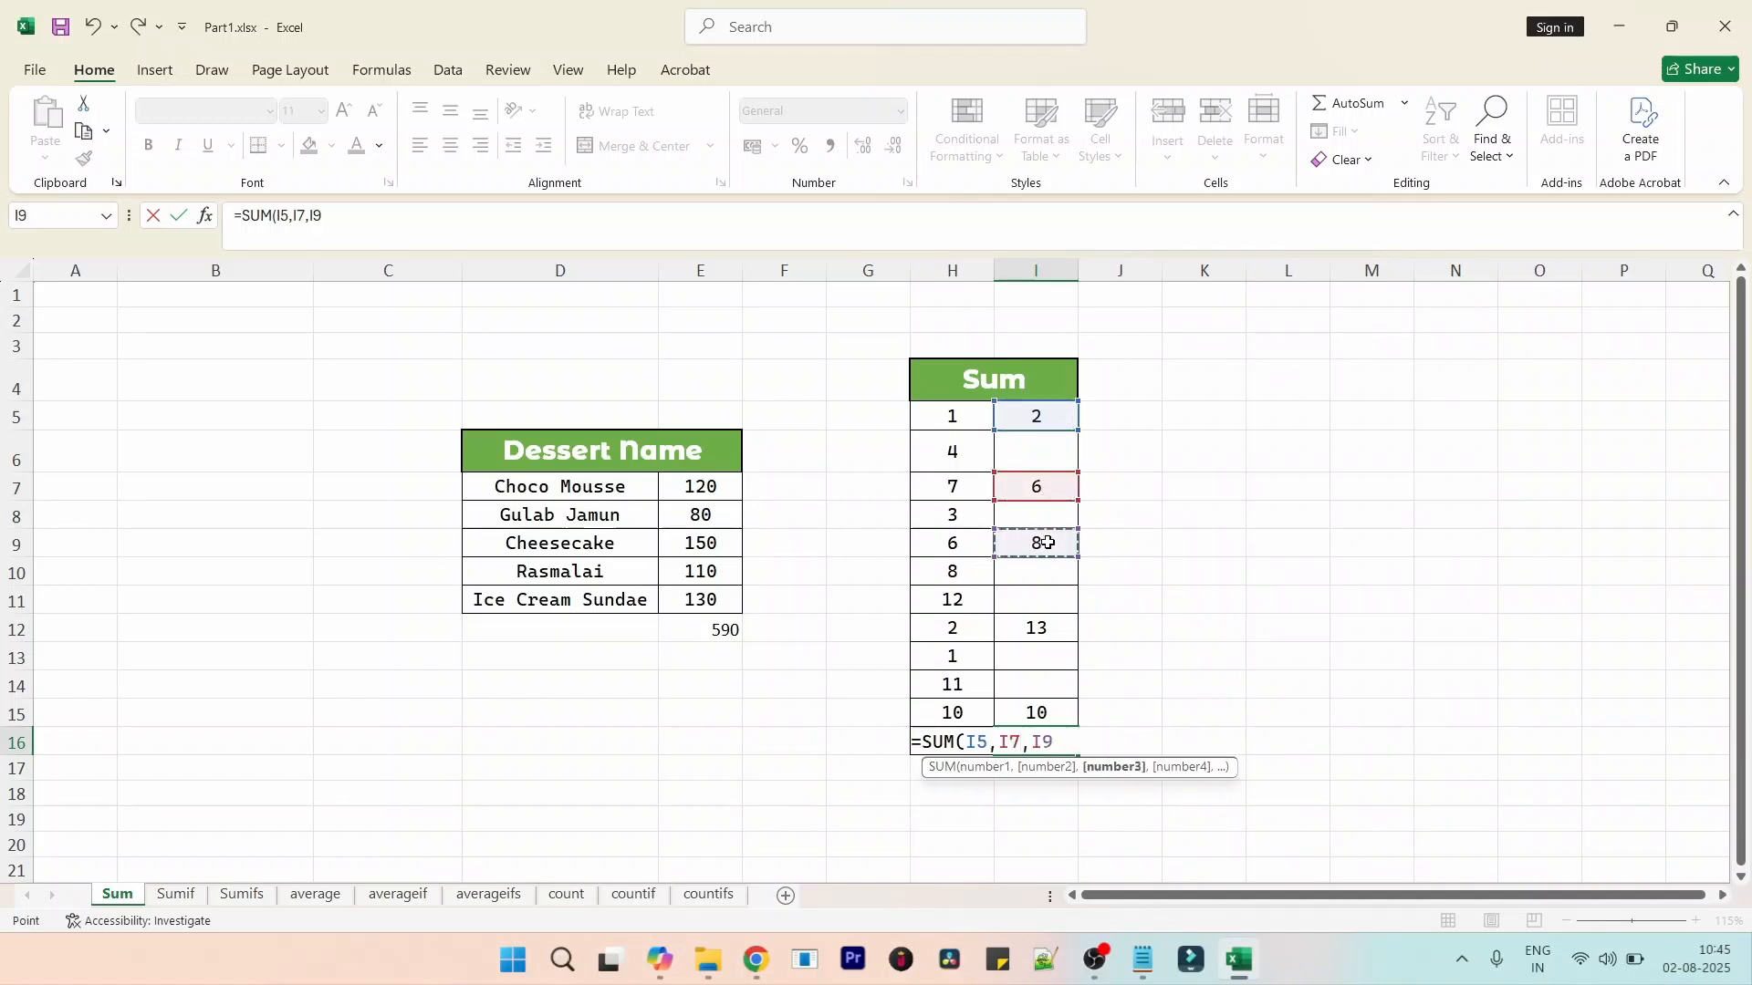
{"action": "type", "text": ","}
{"action": "left_click", "coordinate": [1048, 632]}
{"action": "type", "text": ","}
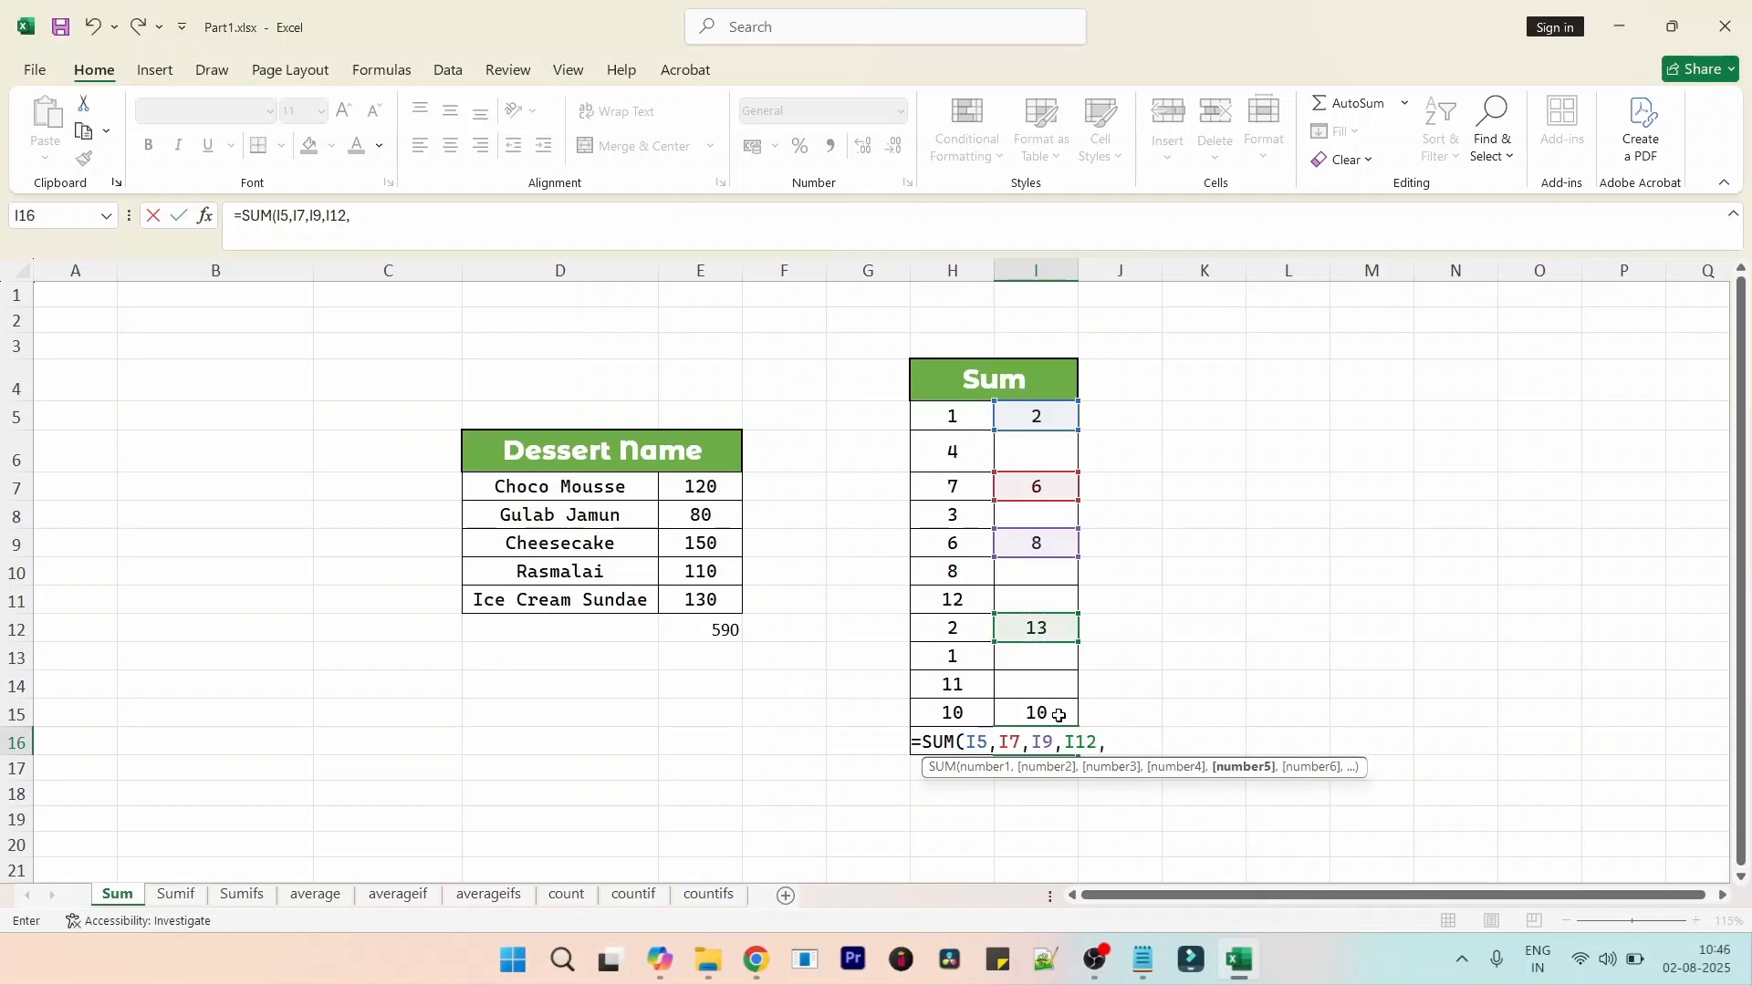
{"action": "left_click", "coordinate": [1058, 715]}
{"action": "type", "text": ","}
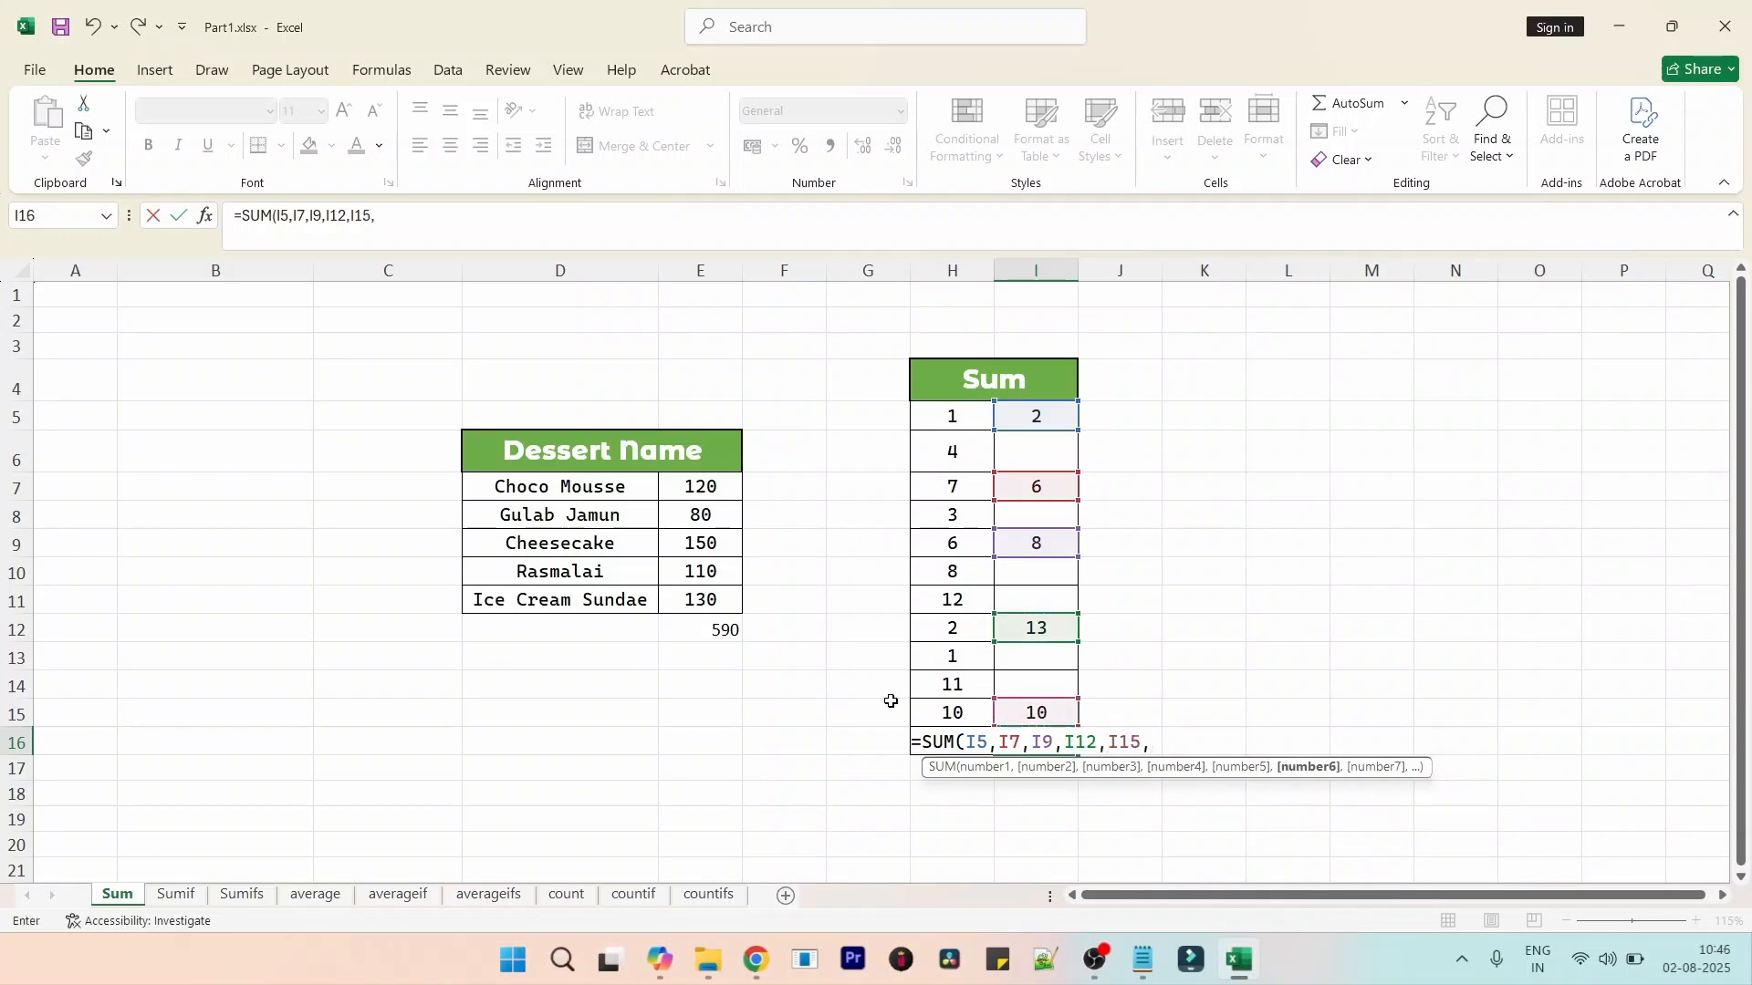
{"action": "left_click_drag", "start_coordinate": [705, 486], "coordinate": [708, 598]}
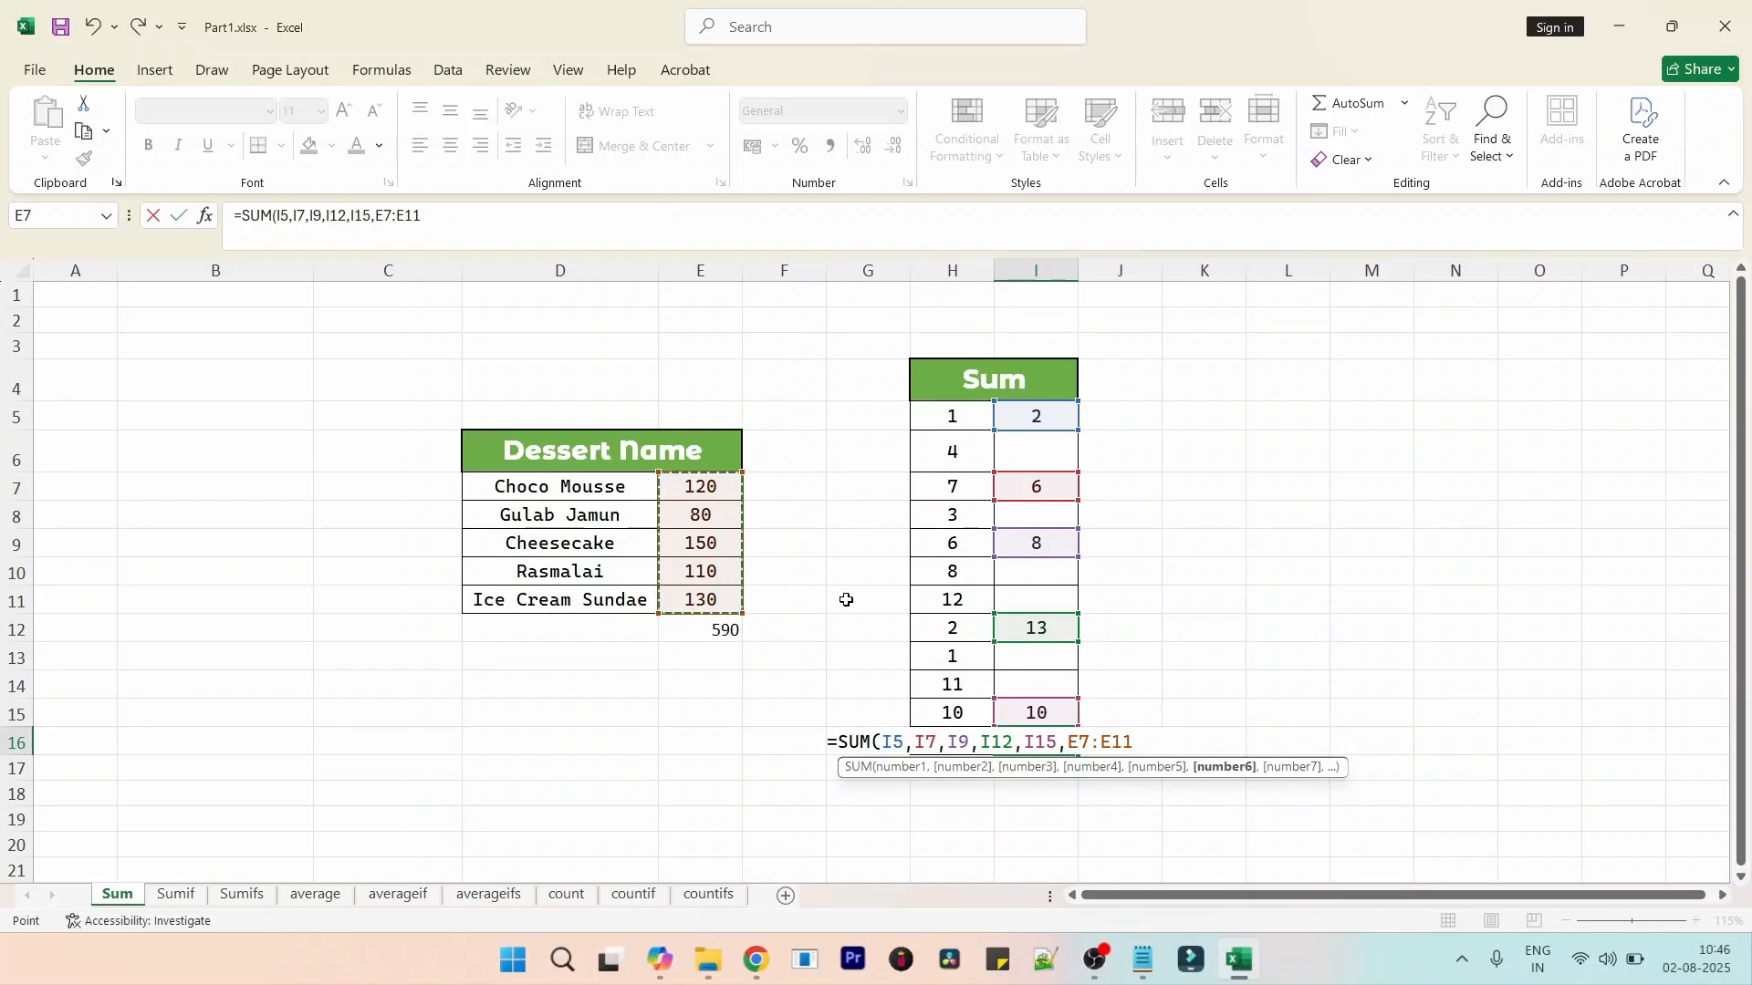
{"action": "type", "text": ")"}
{"action": "key", "text": "Return"}
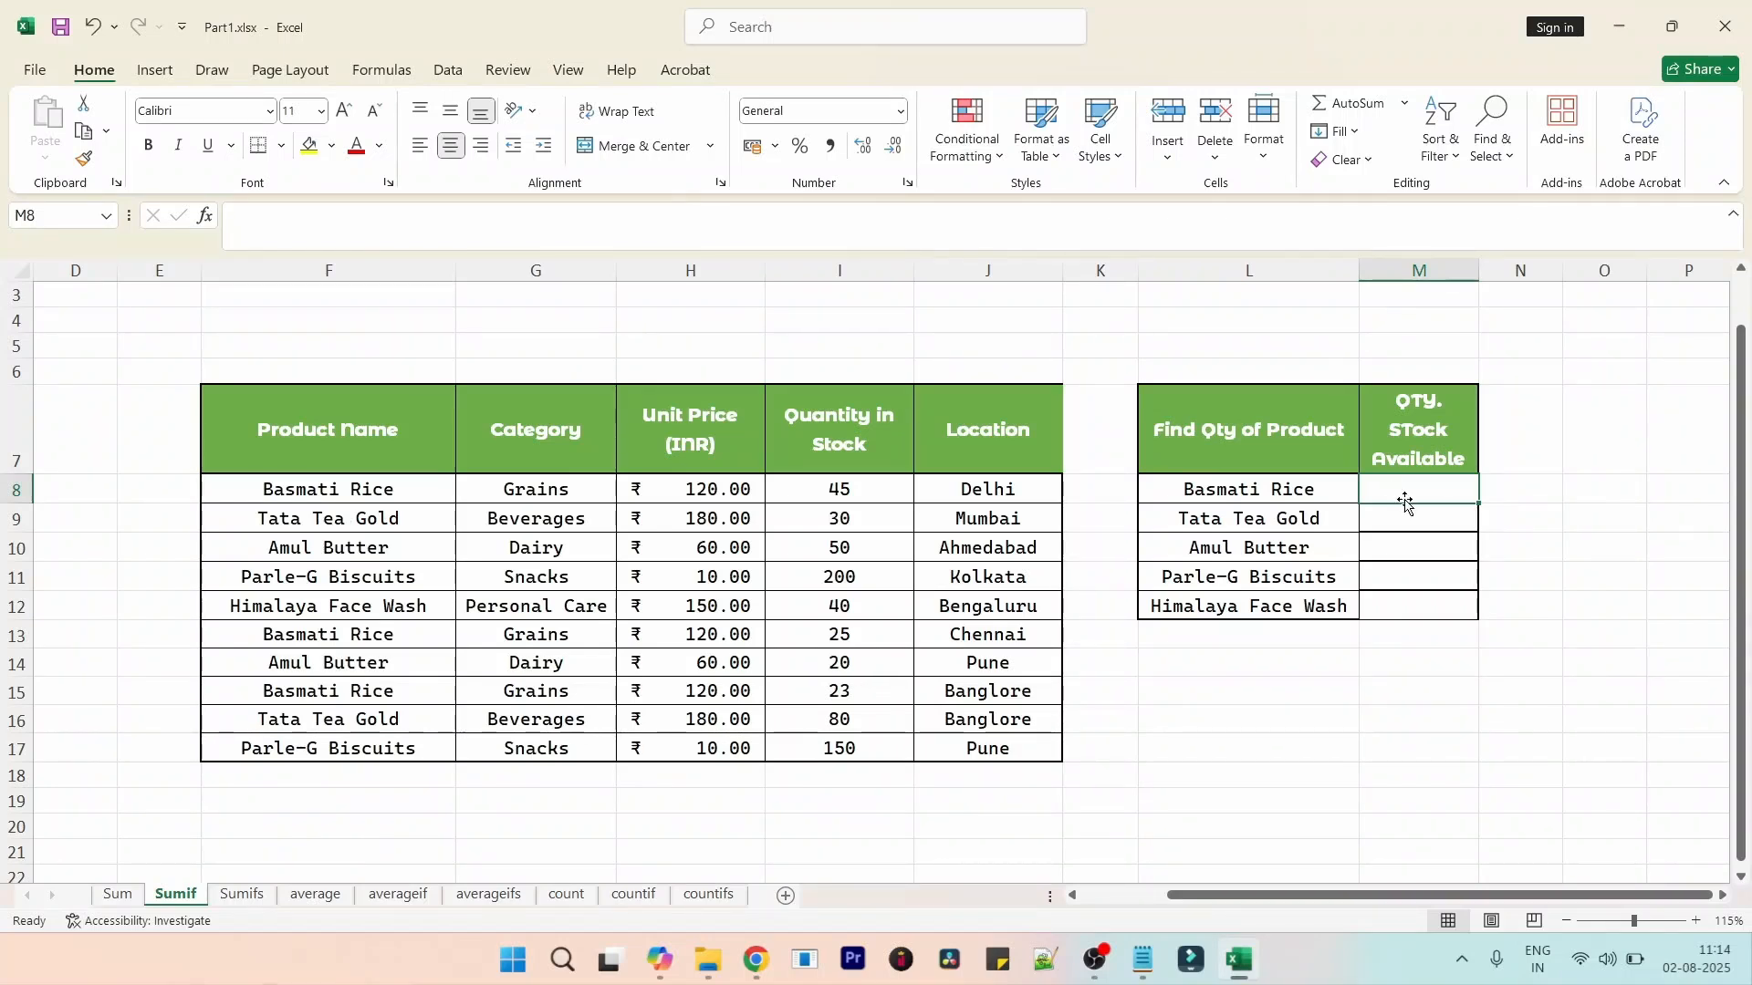
{"action": "type", "text": "="}
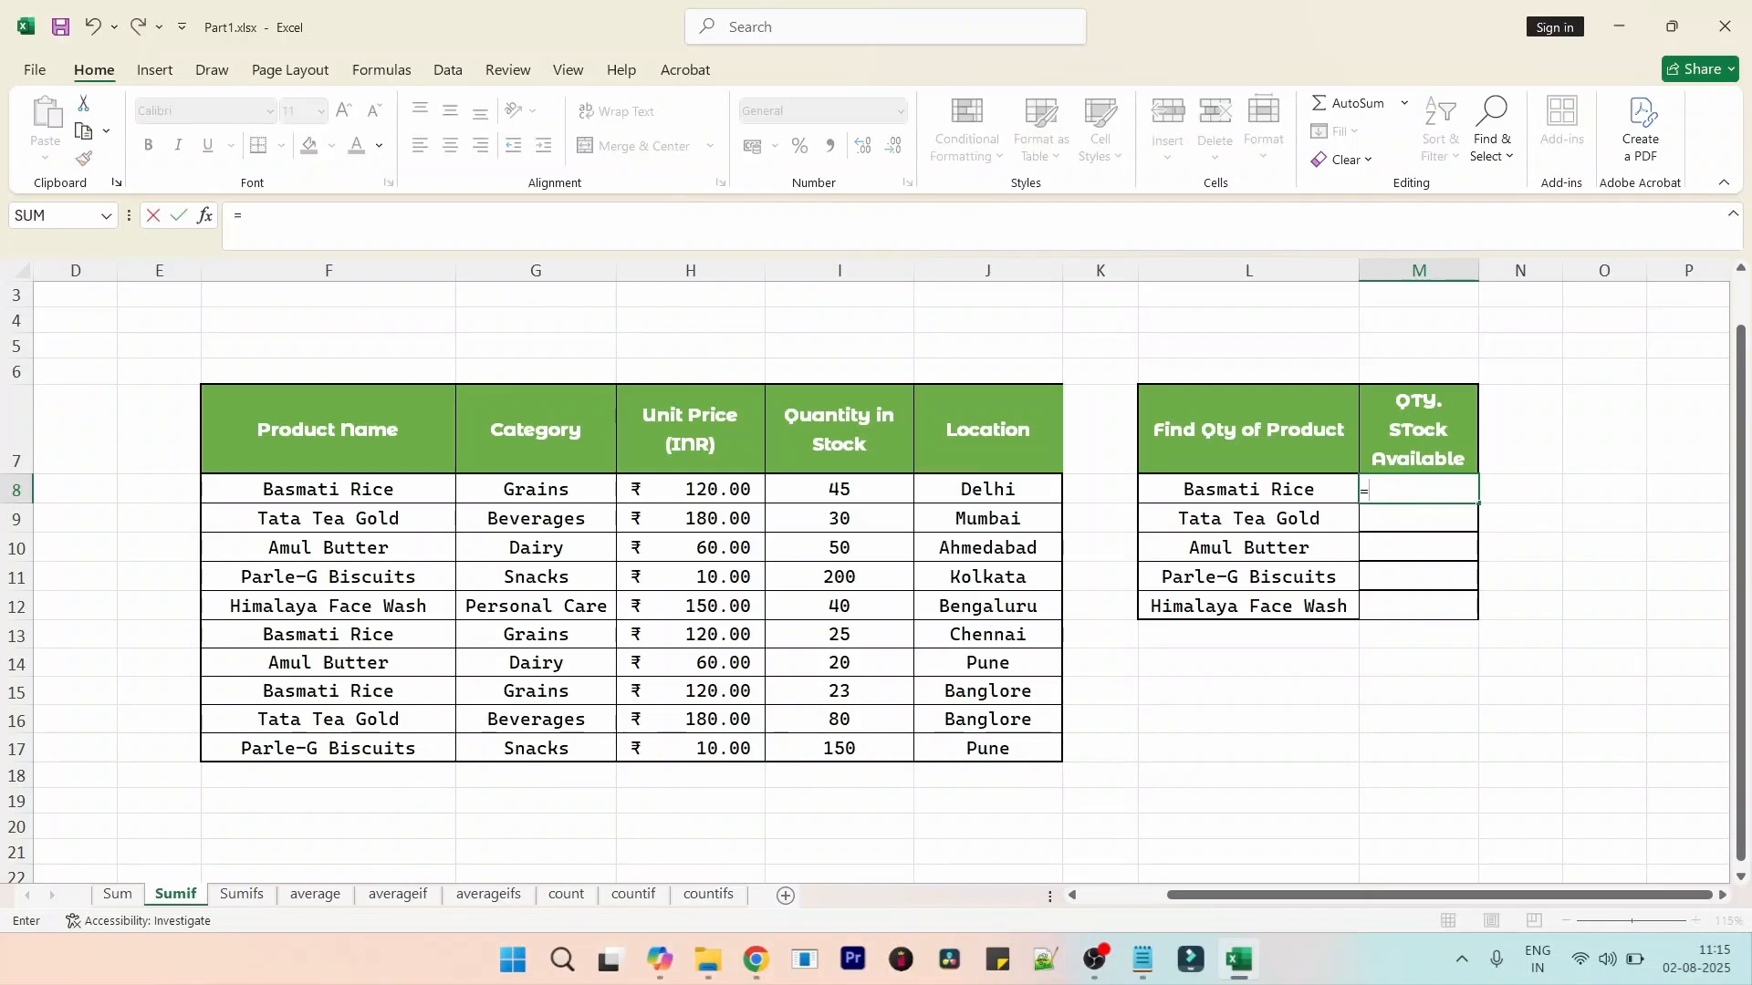
{"action": "type", "text": "sumif"}
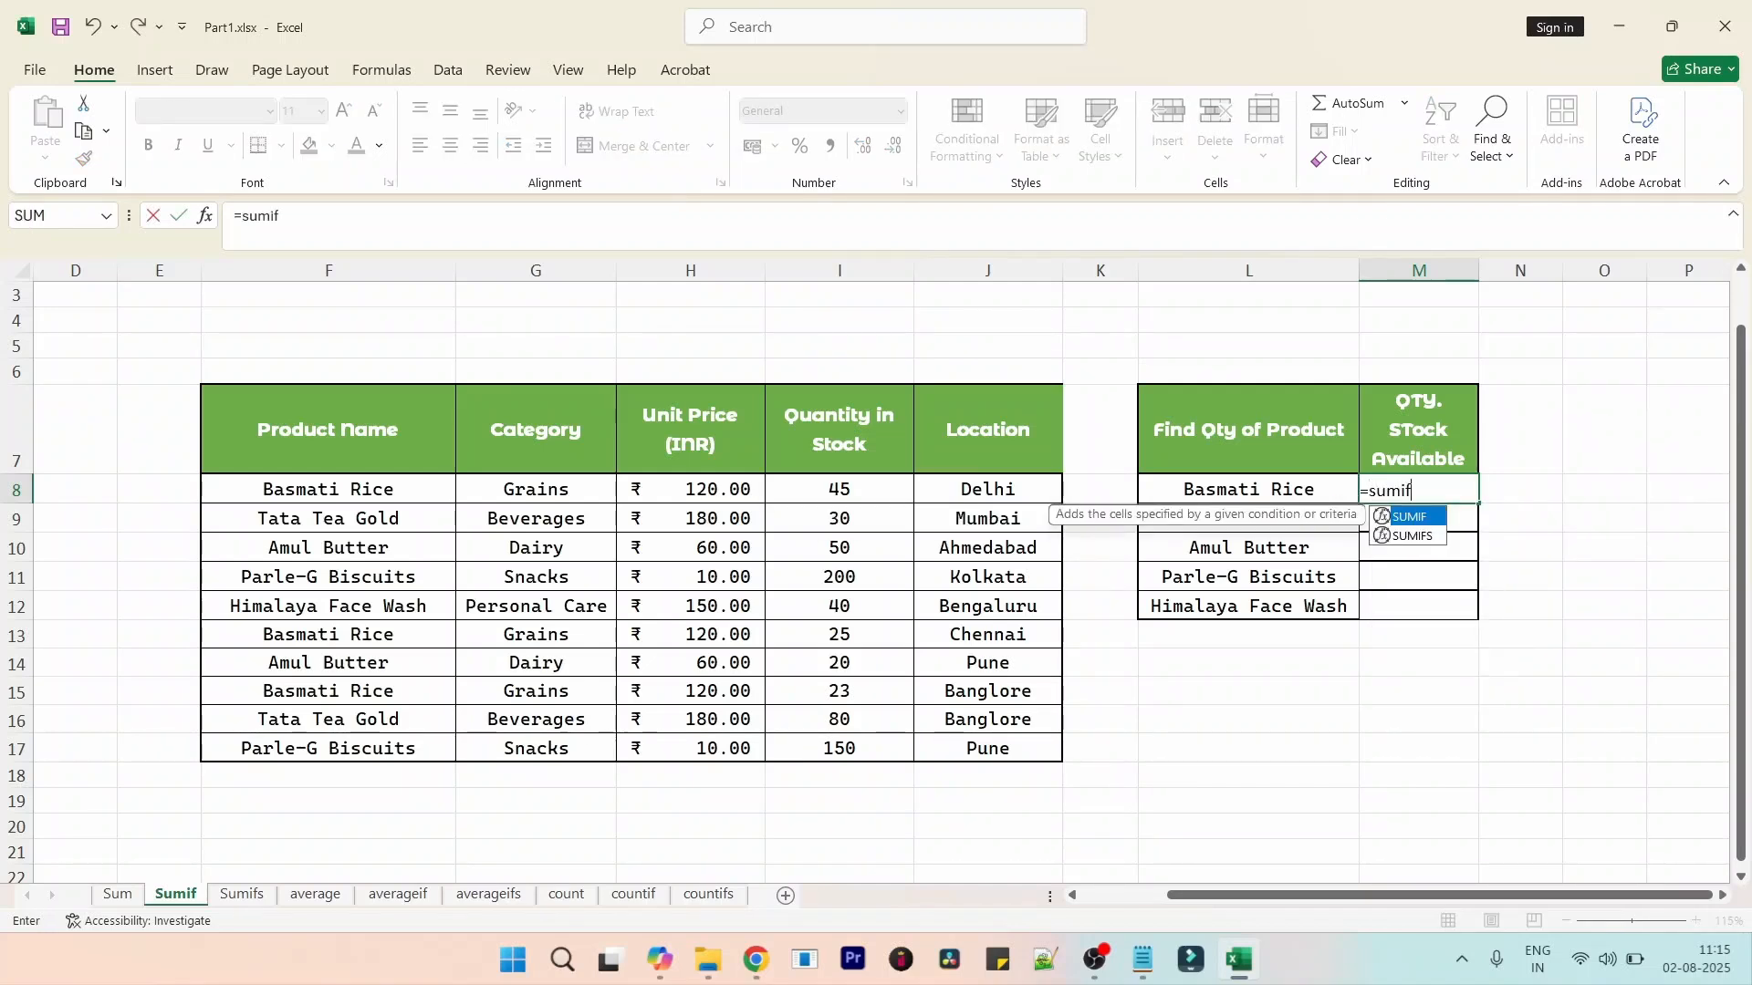
{"action": "key", "text": "Tab"}
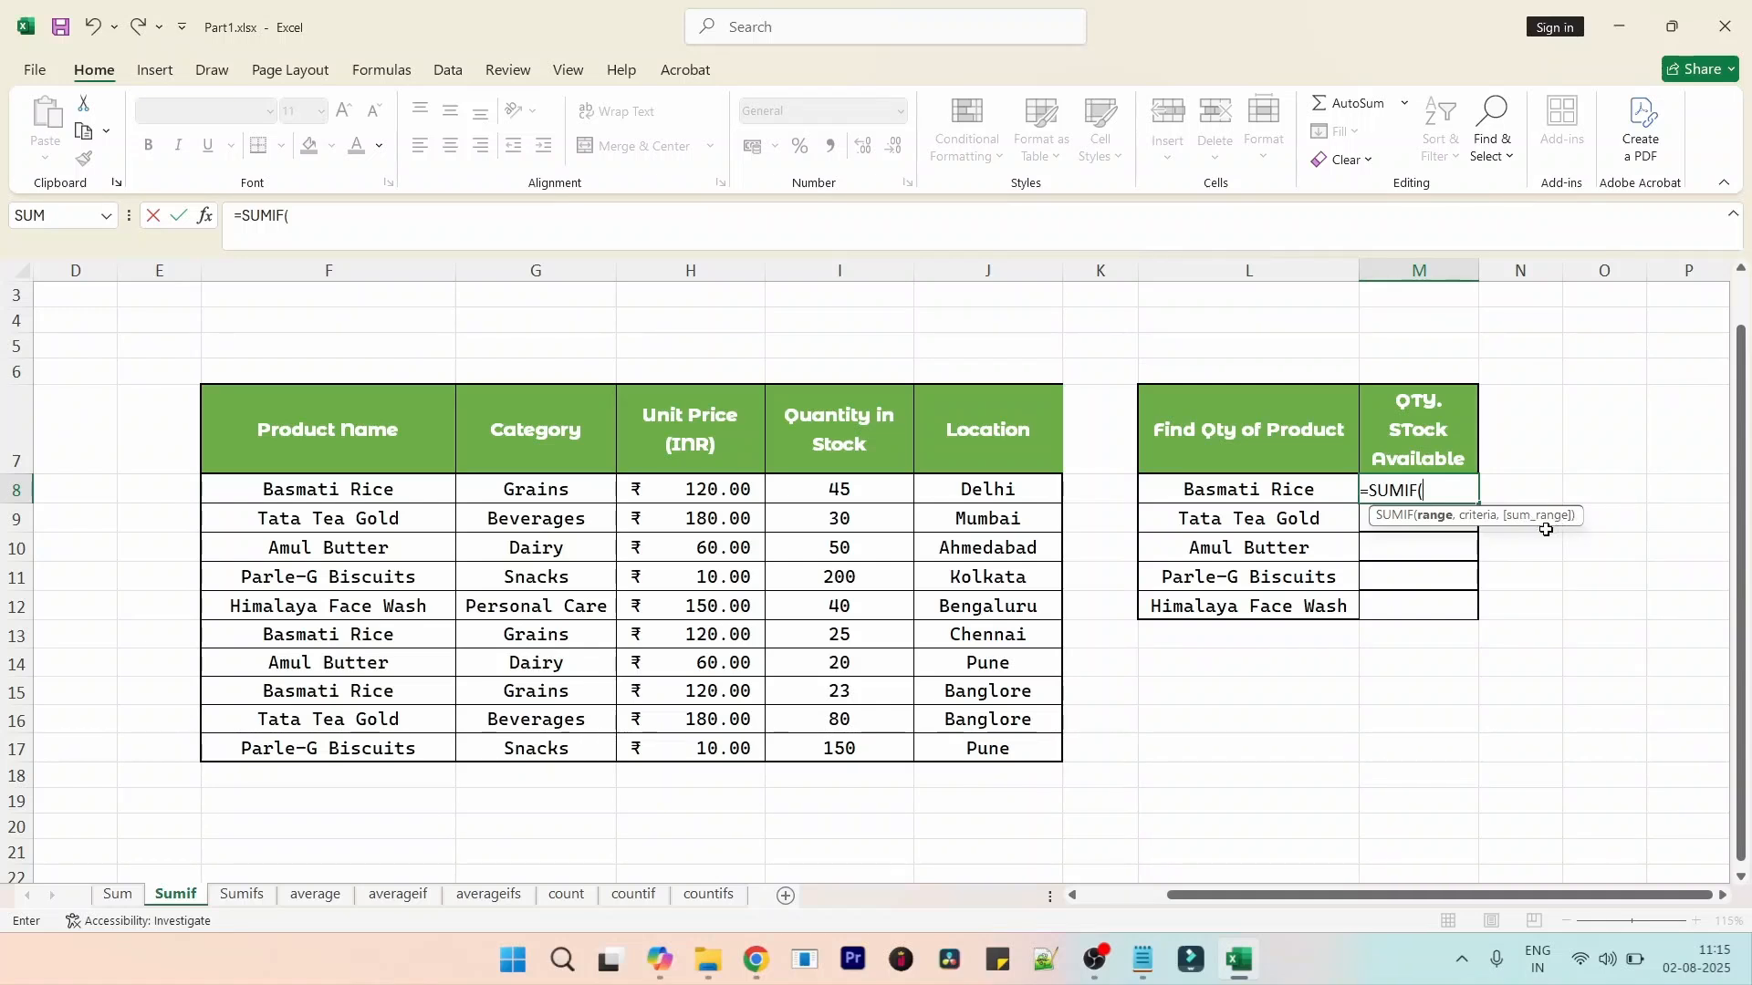
{"action": "left_click", "coordinate": [1542, 632]}
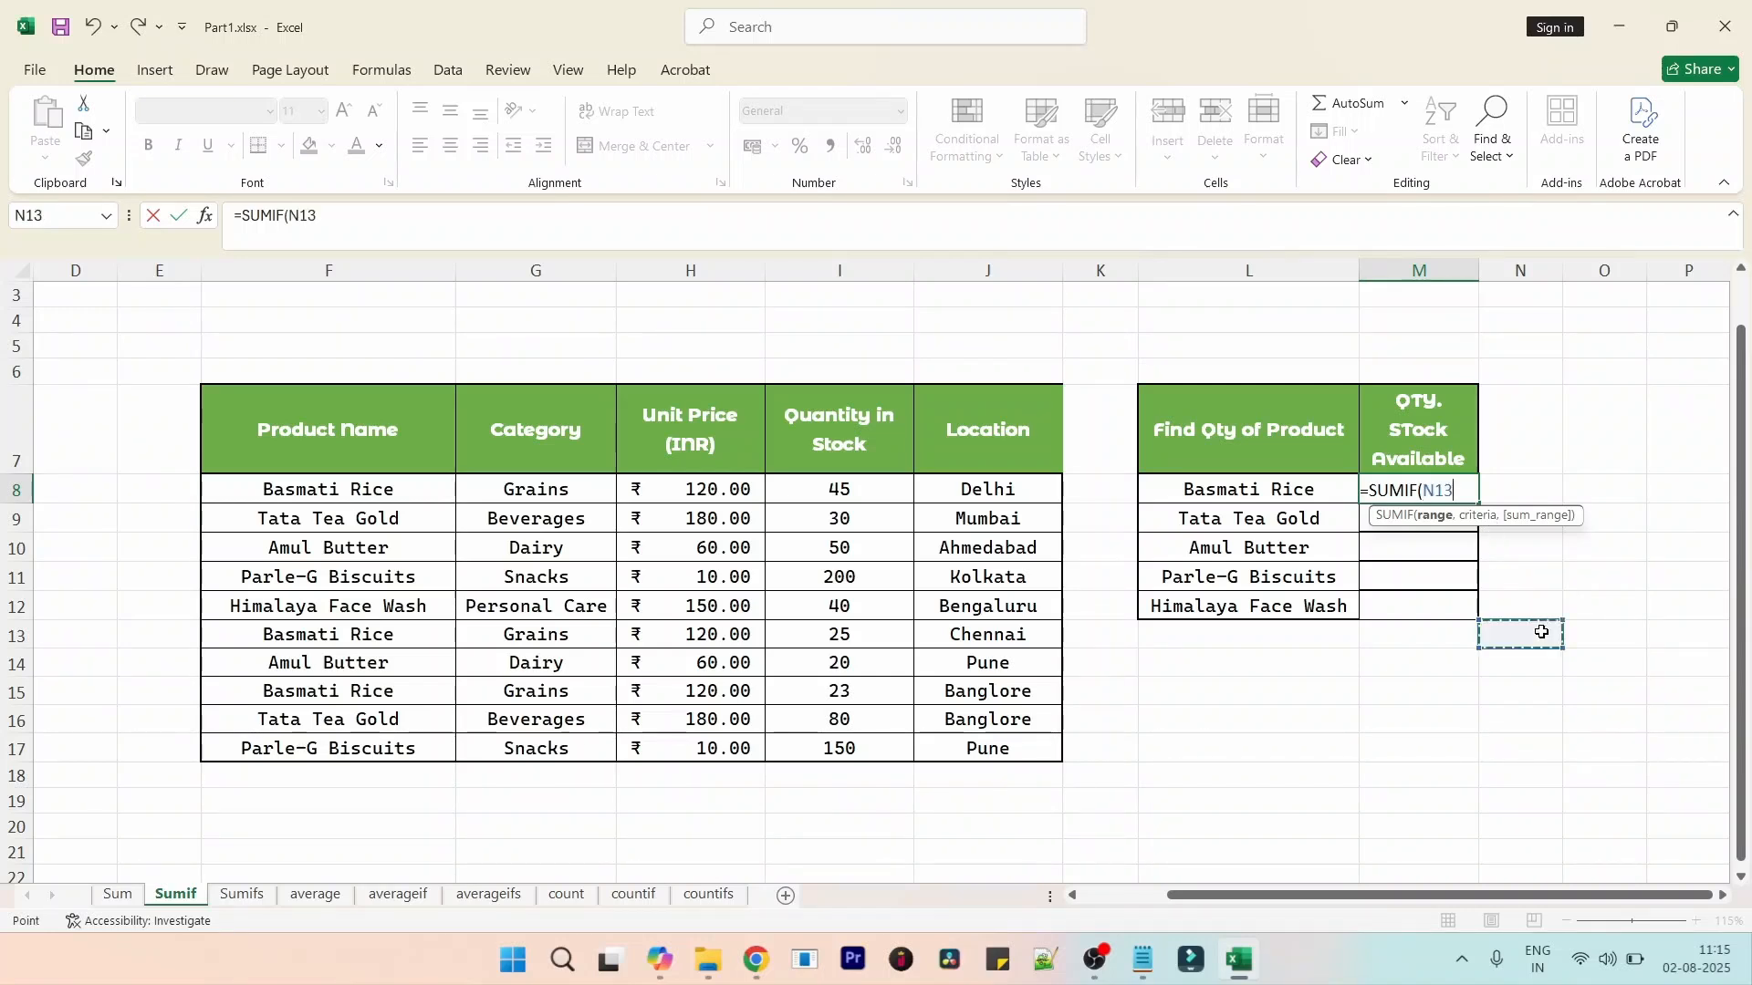
{"action": "key", "text": "Escape"}
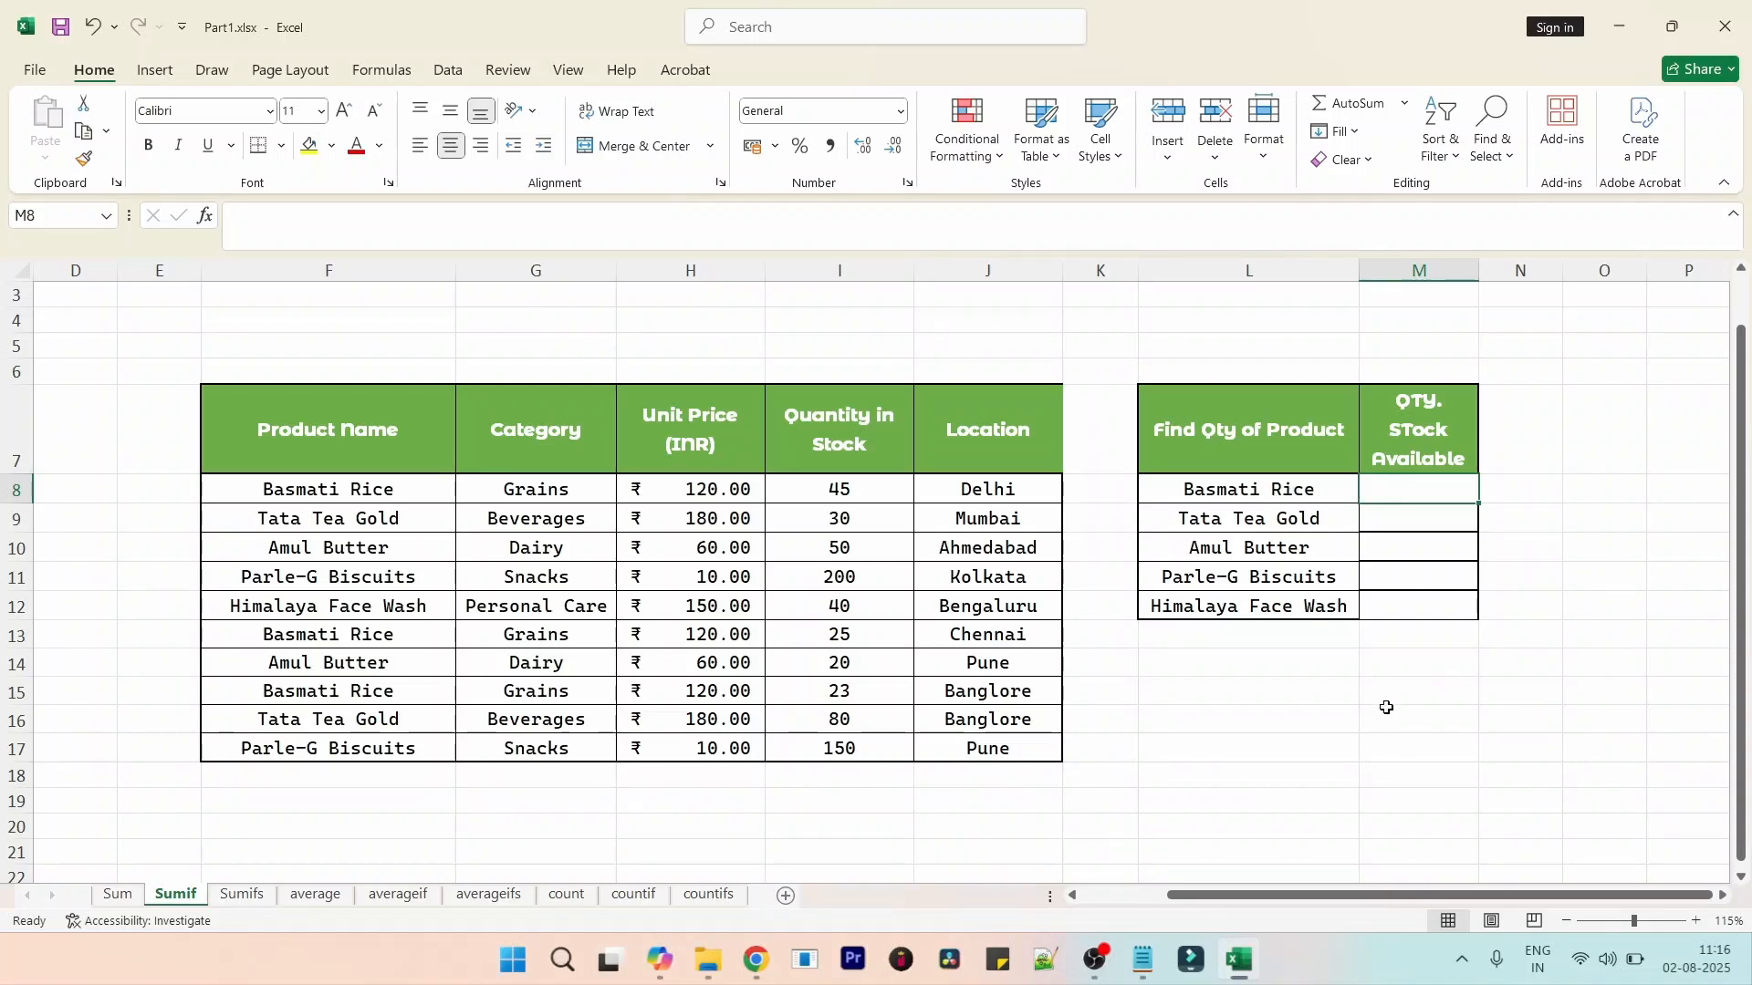
- Total the Basmati Rice stock in M8 with =SUMIF(F8:F17,L8,I8:I17) and fill the formula down through M12
{"action": "type", "text": "="}
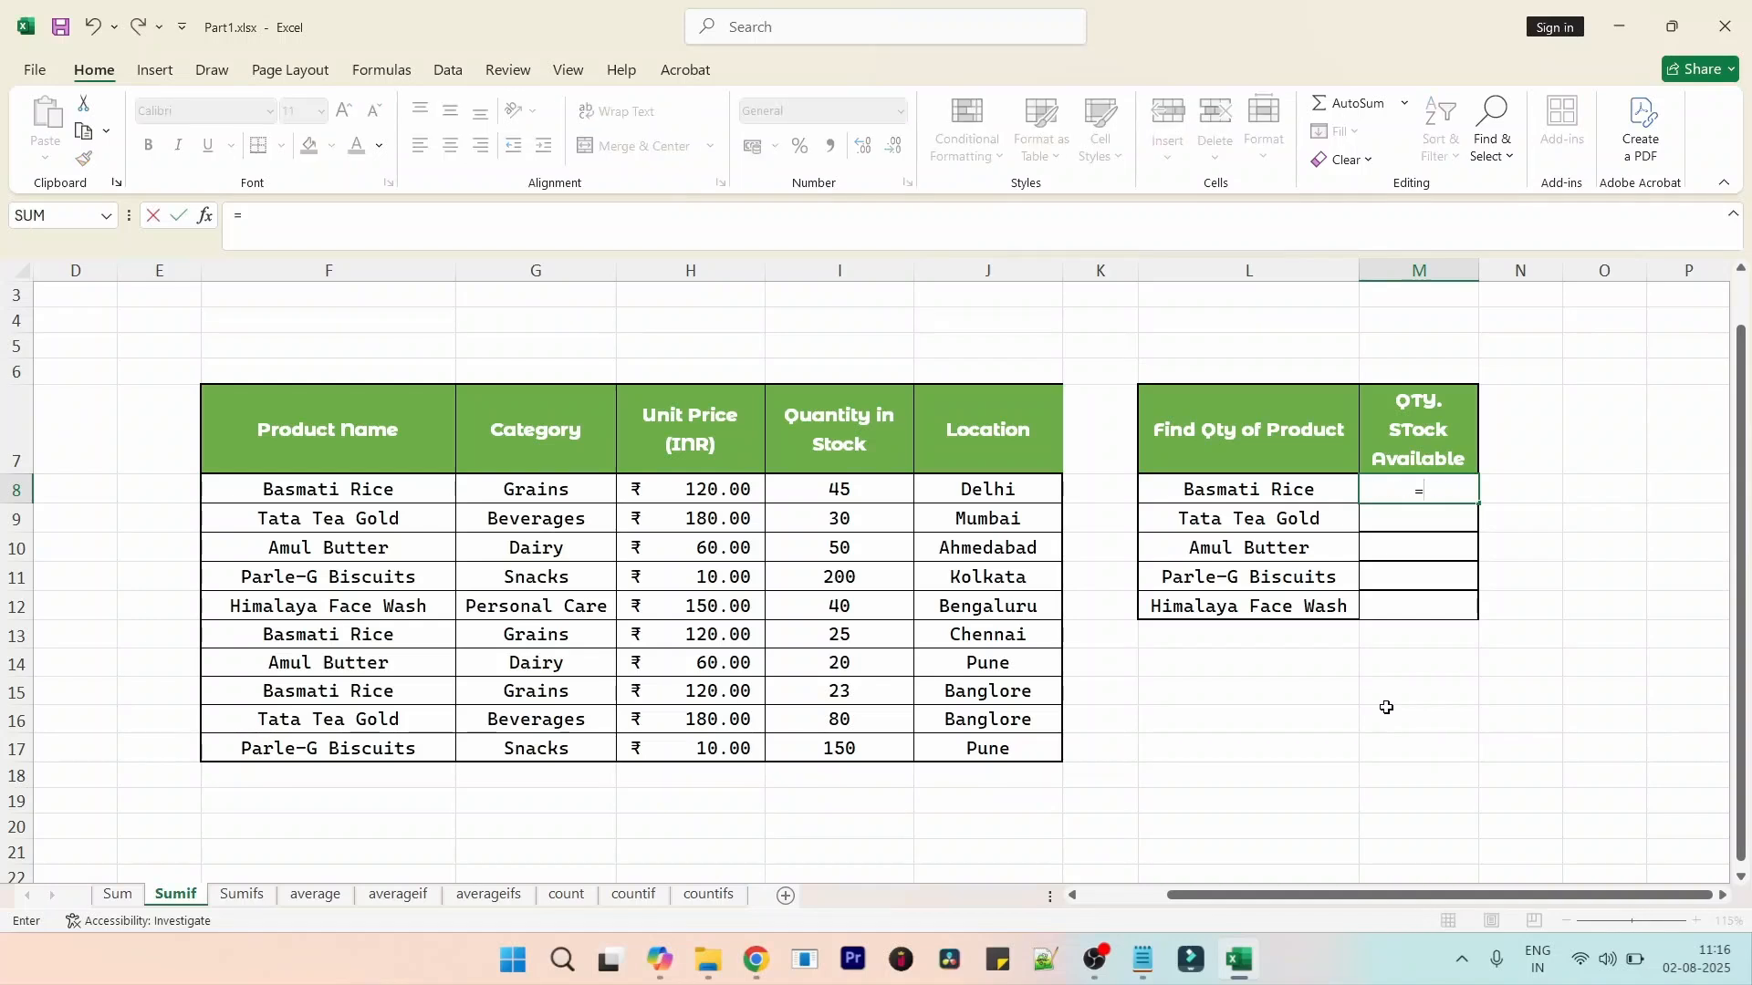
{"action": "type", "text": "sumif"}
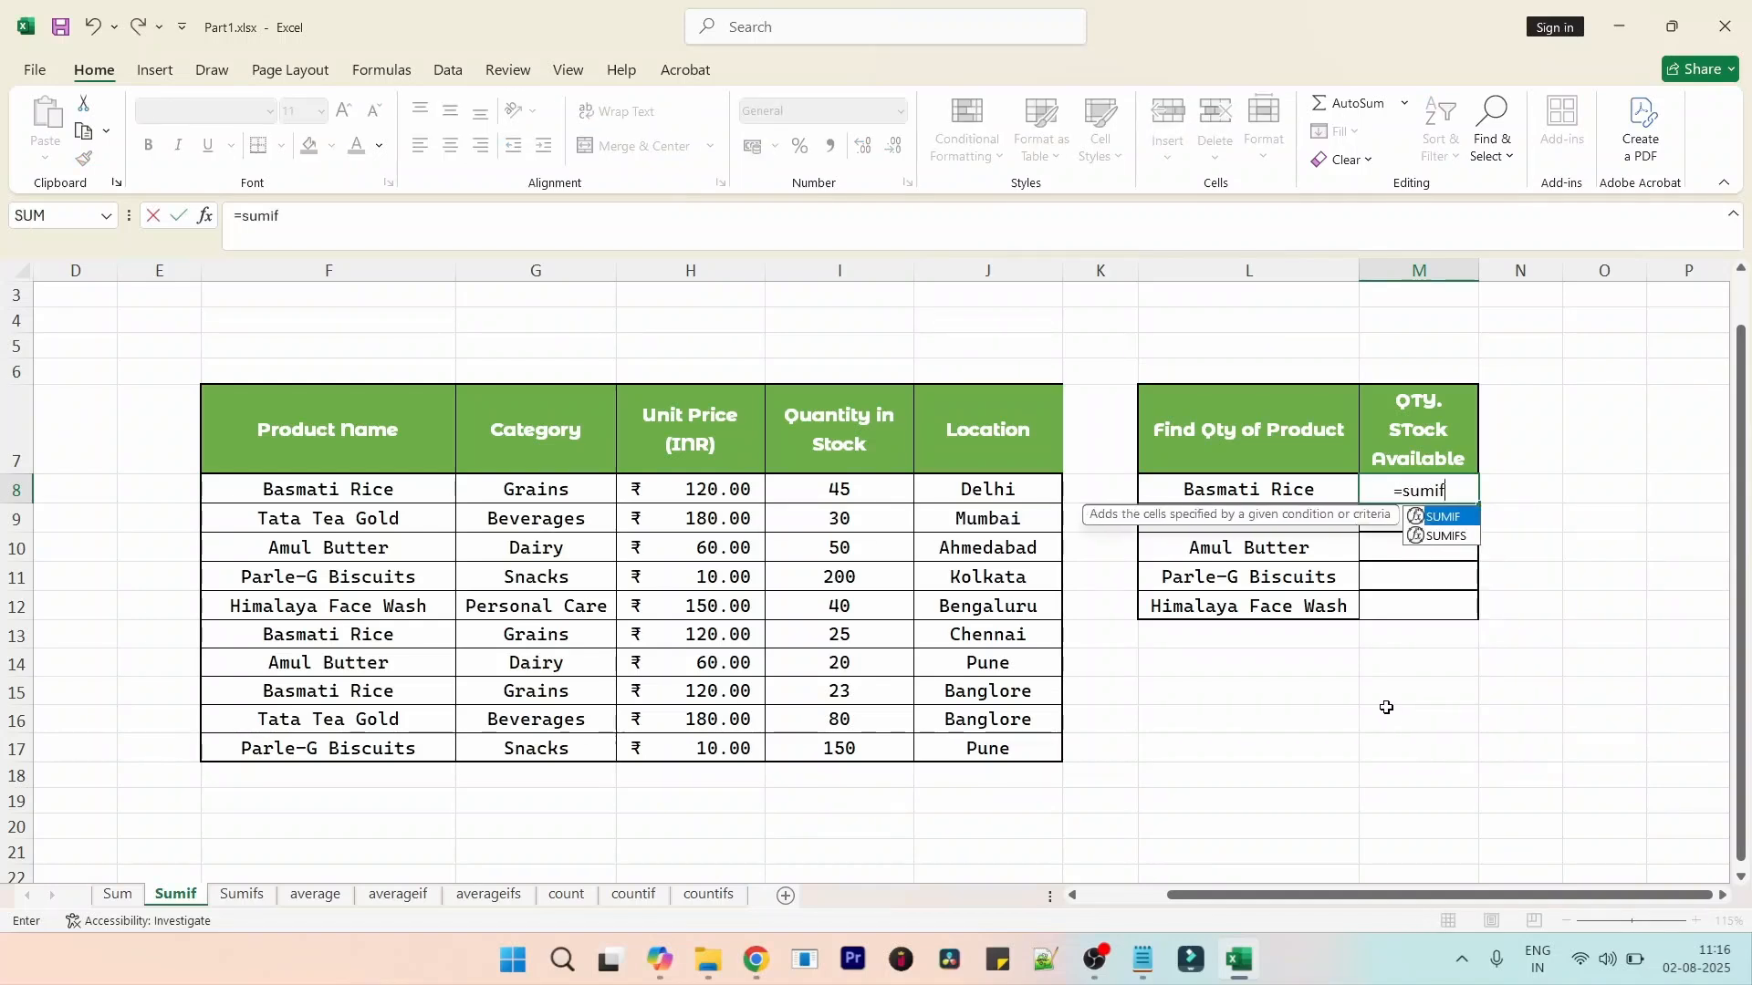
{"action": "key", "text": "Tab"}
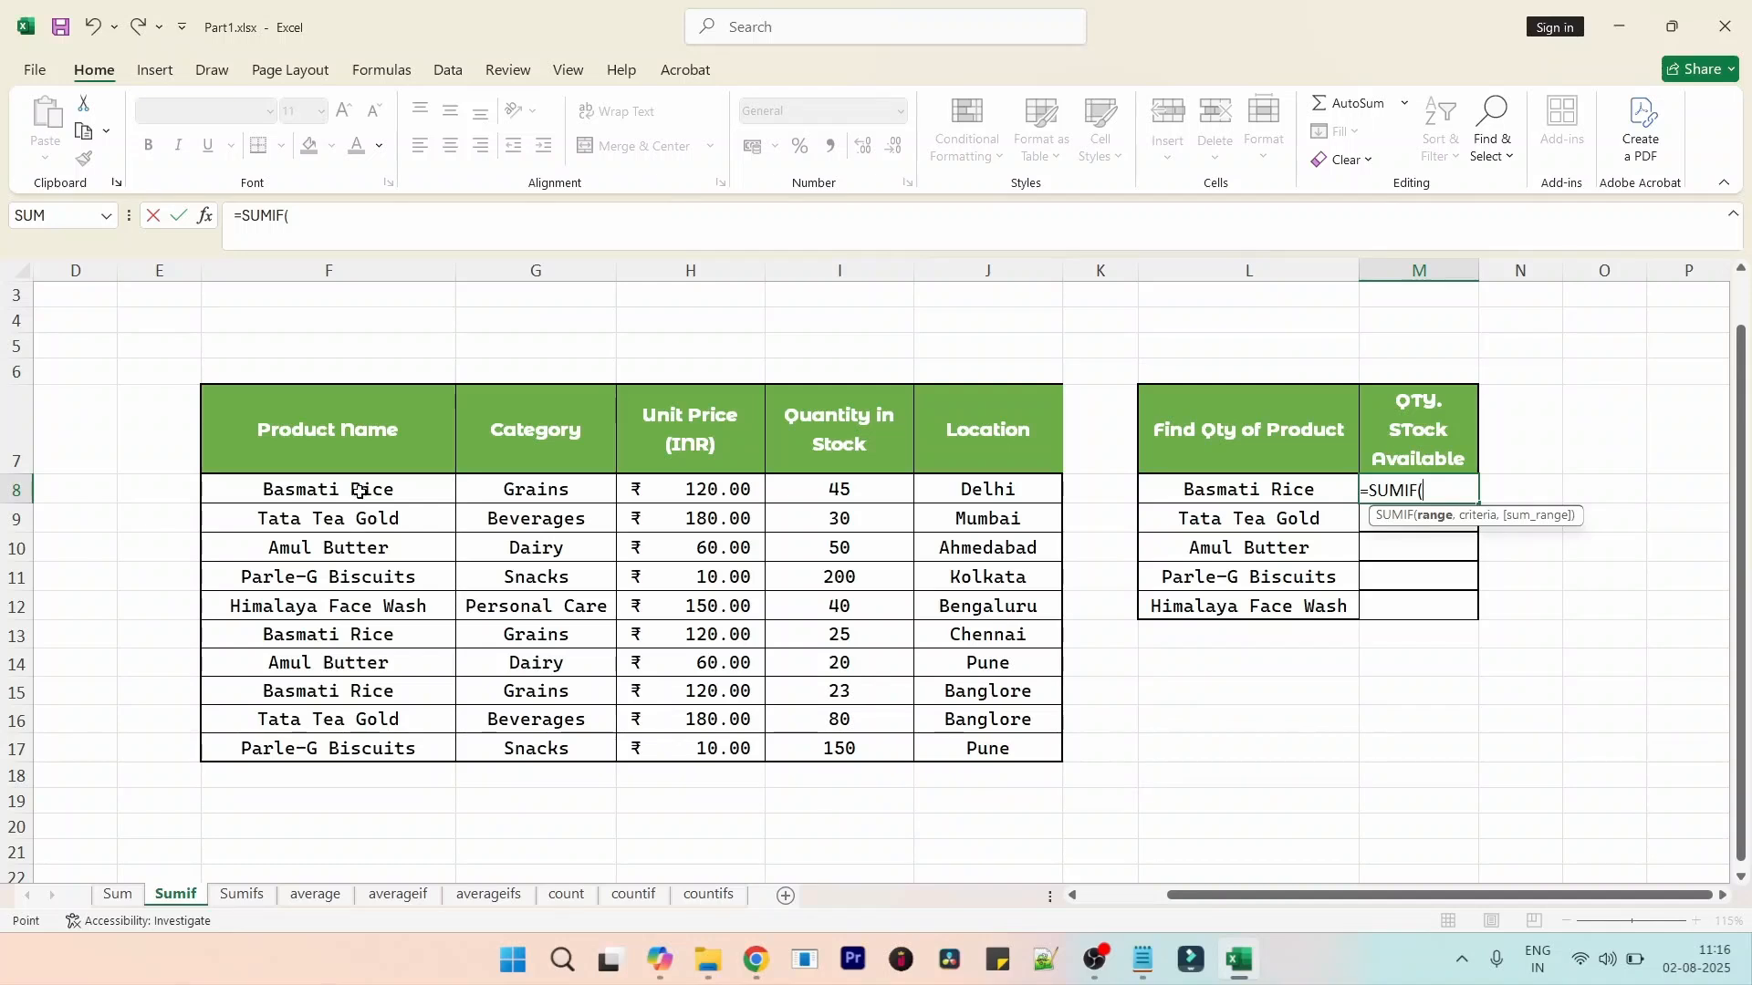
{"action": "left_click_drag", "start_coordinate": [365, 490], "coordinate": [364, 752]}
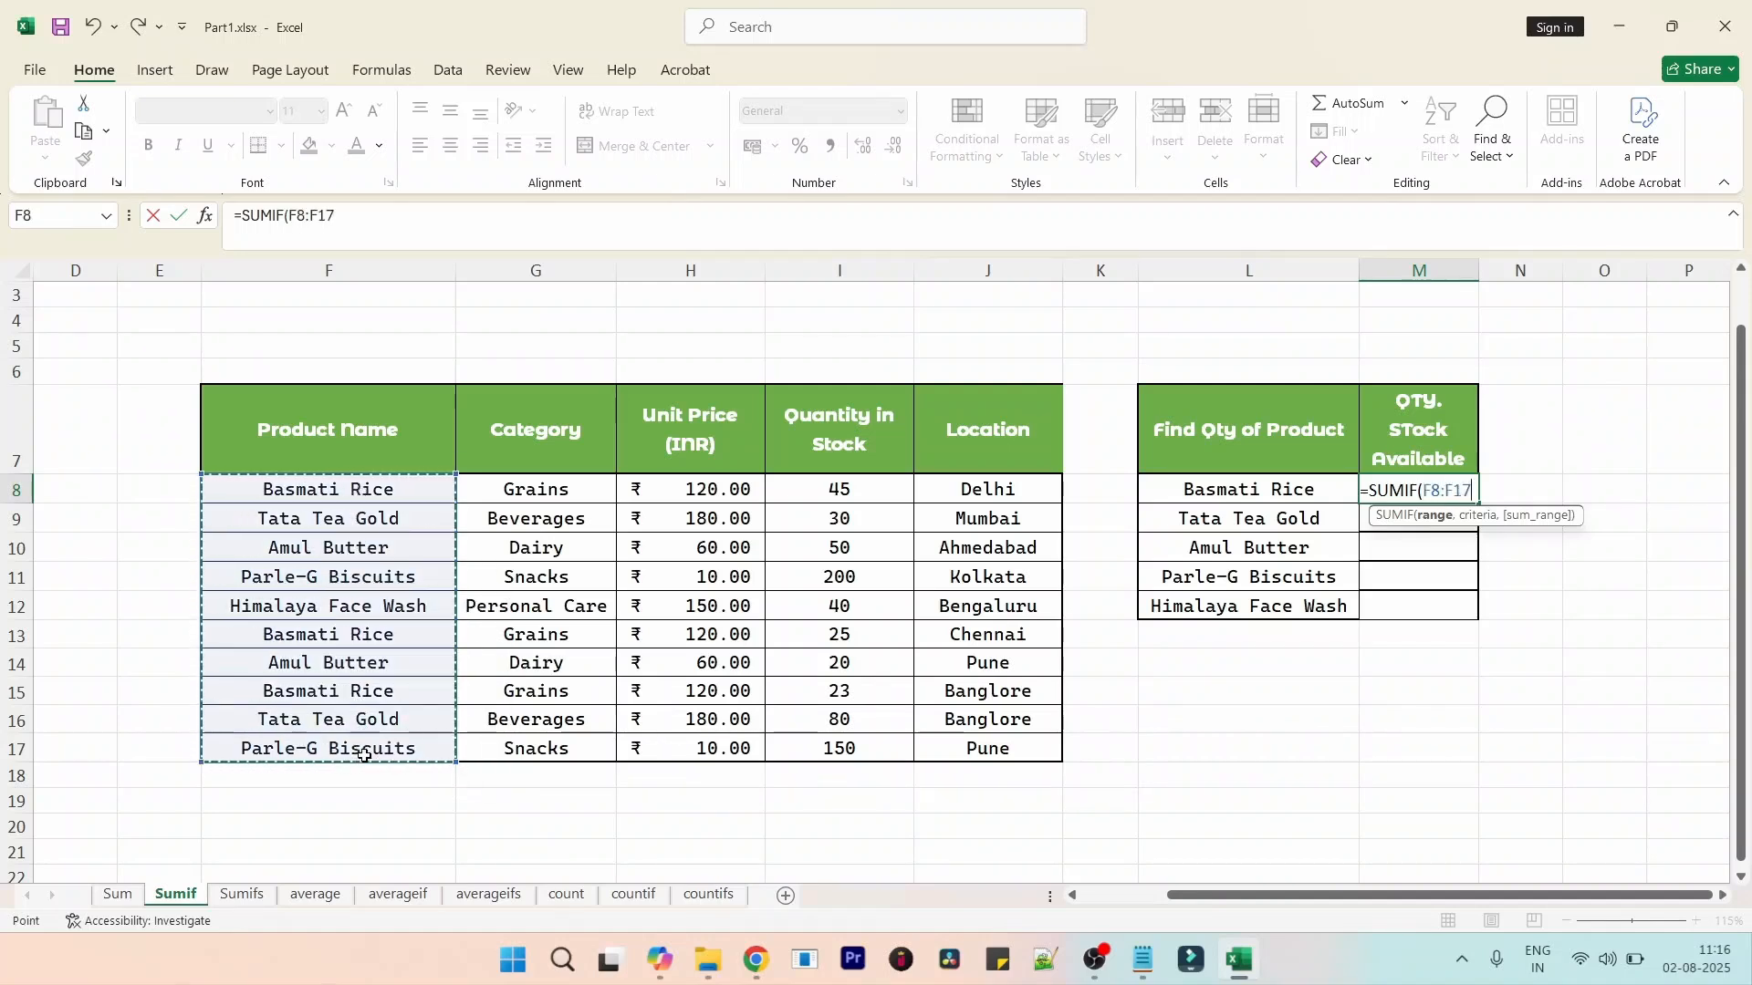
{"action": "type", "text": ","}
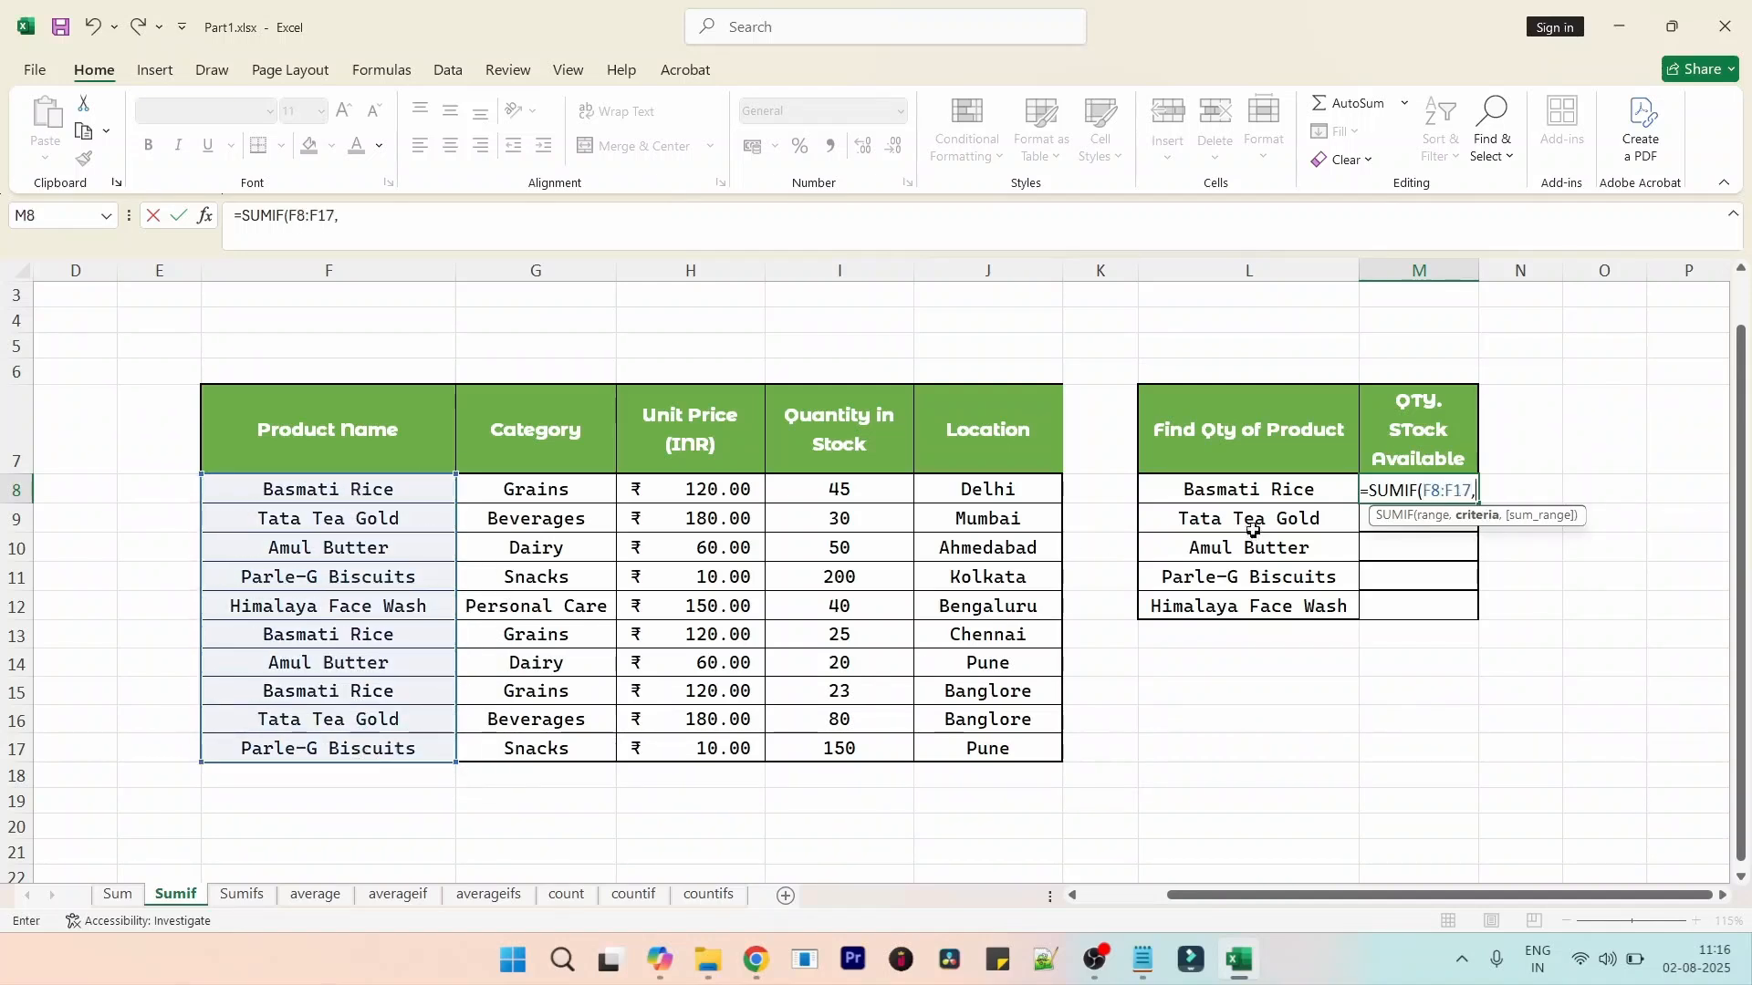
{"action": "left_click", "coordinate": [1250, 493]}
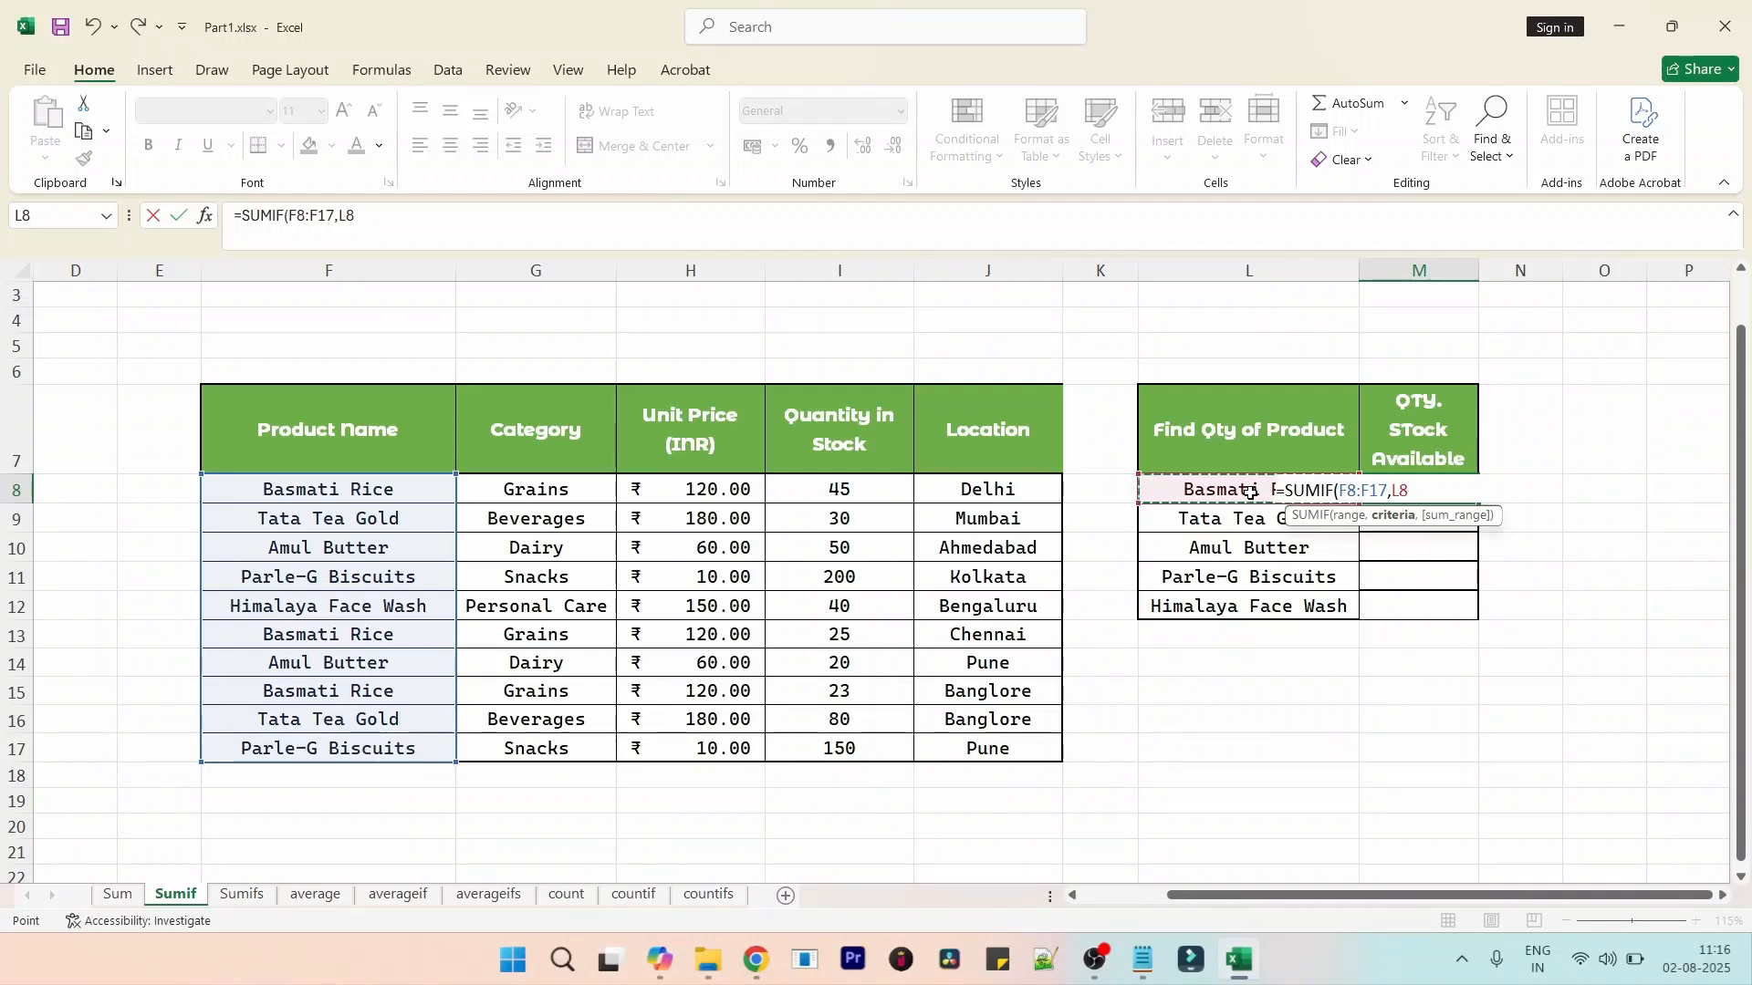
{"action": "type", "text": ","}
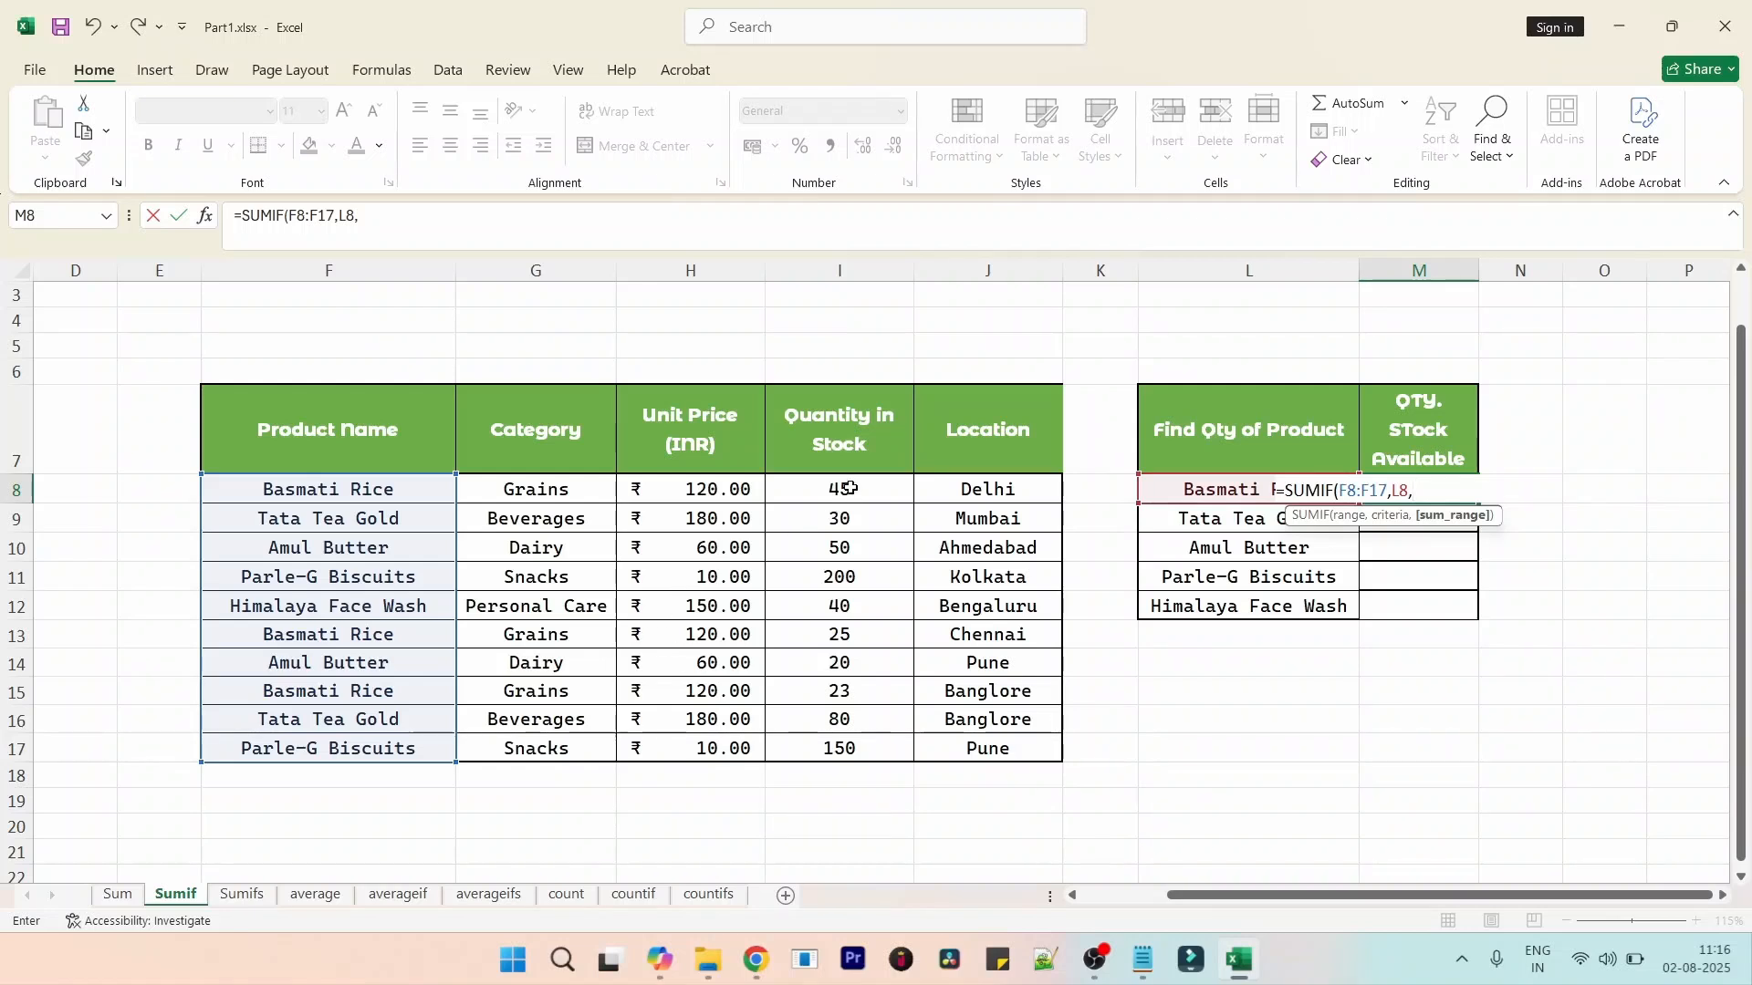
{"action": "left_click_drag", "start_coordinate": [849, 488], "coordinate": [833, 746]}
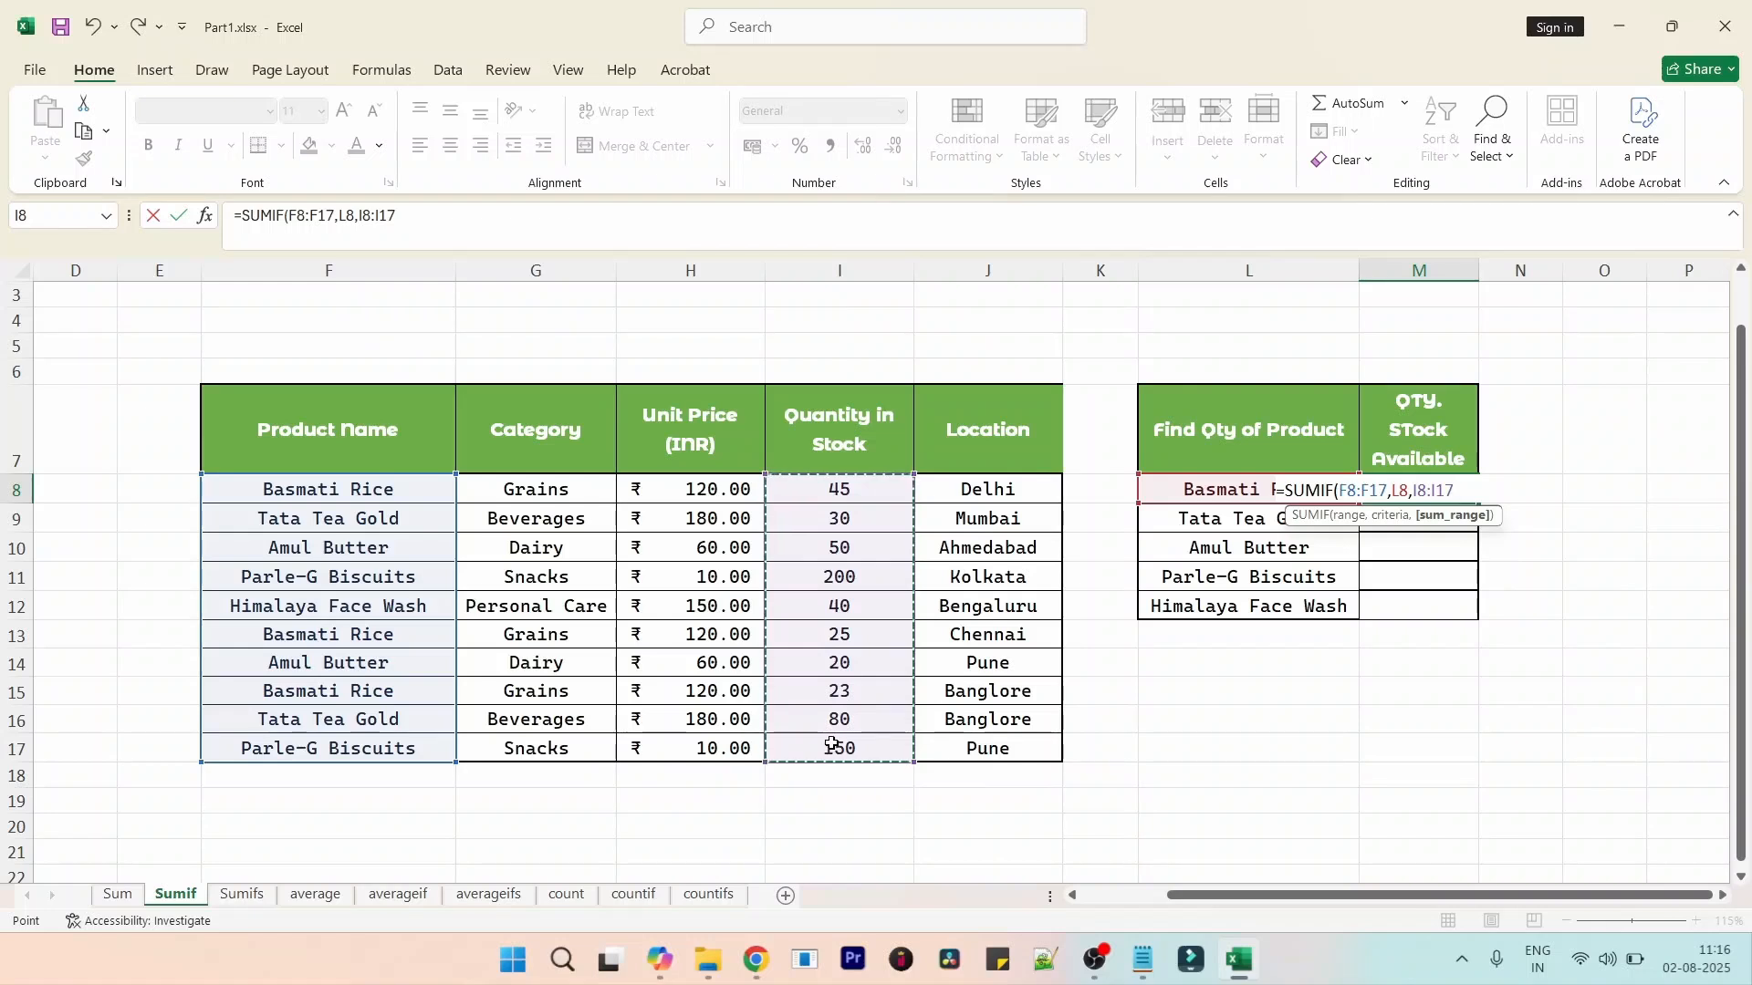
{"action": "type", "text": ")"}
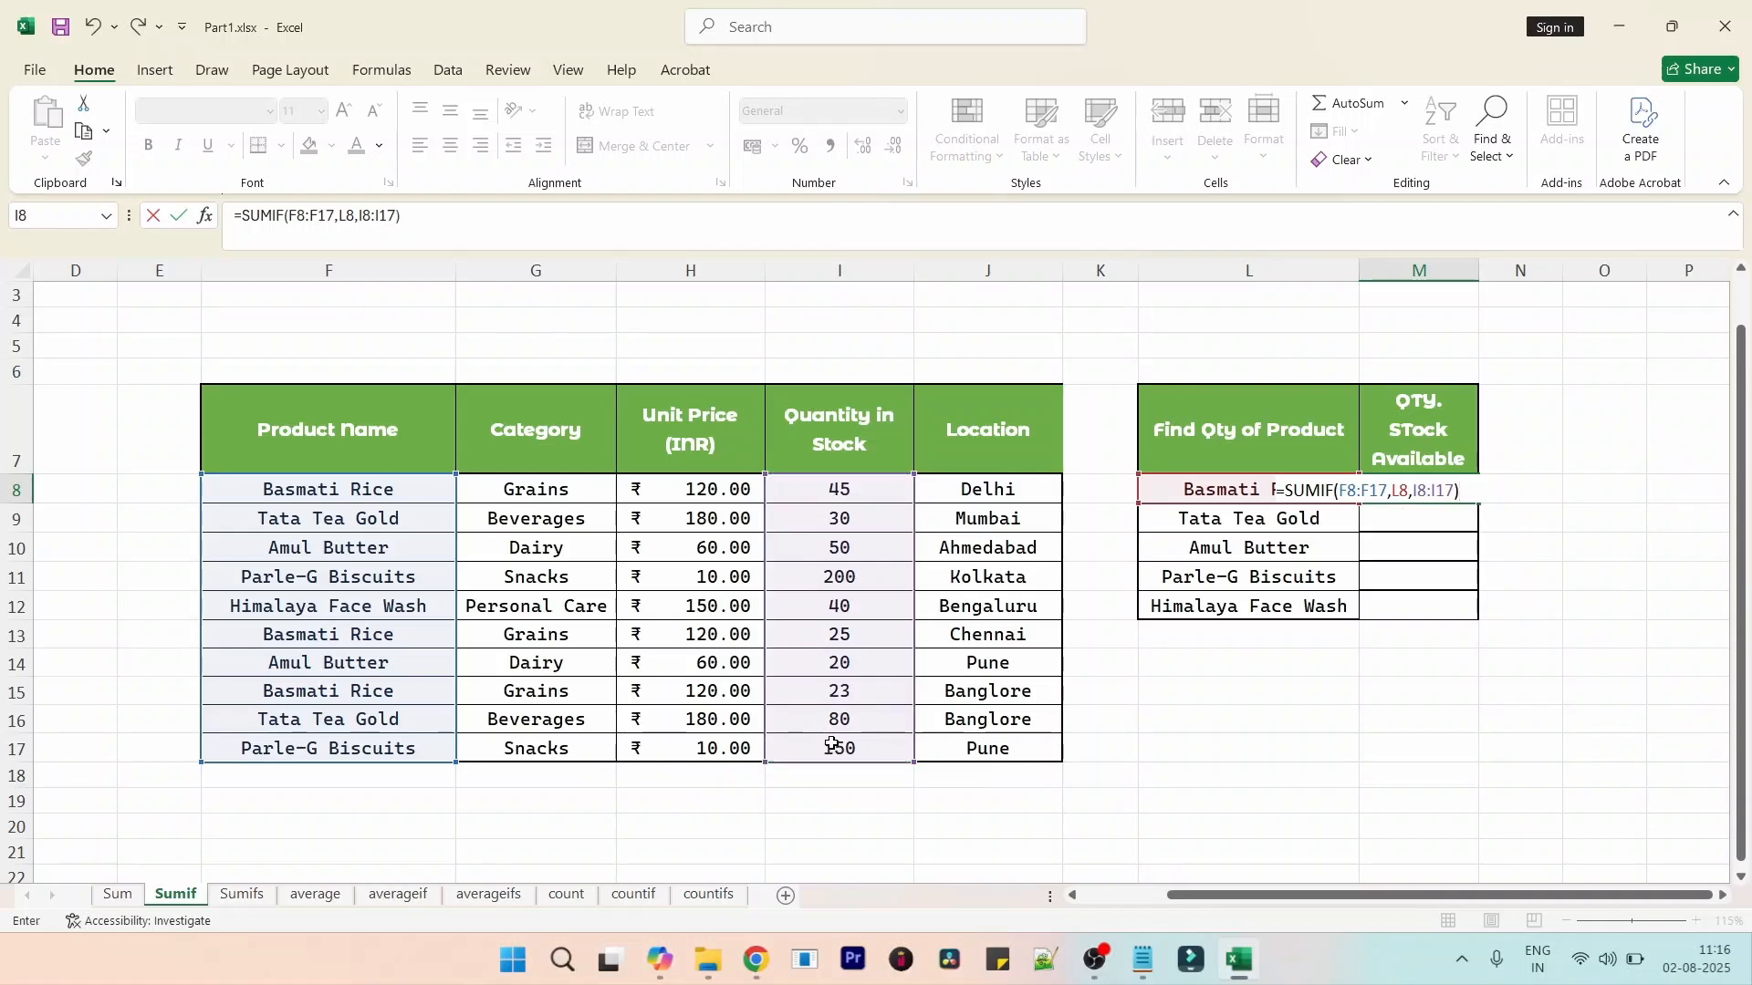
{"action": "key", "text": "Return"}
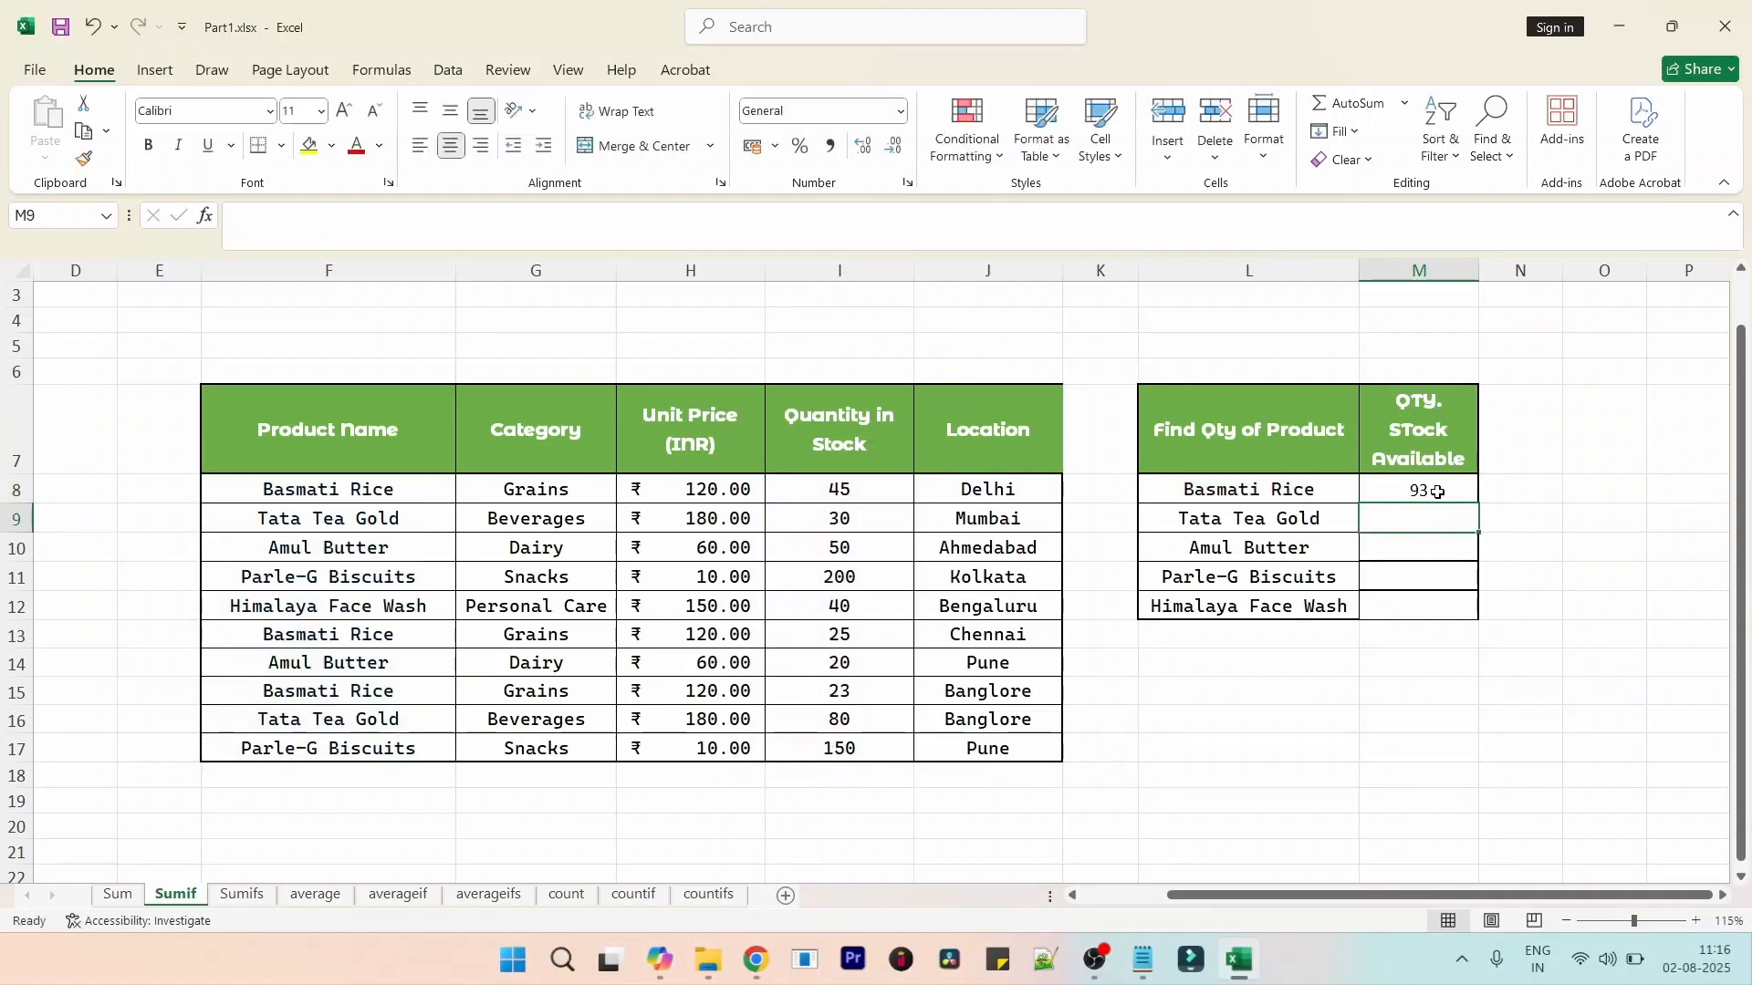
{"action": "left_click", "coordinate": [1437, 492]}
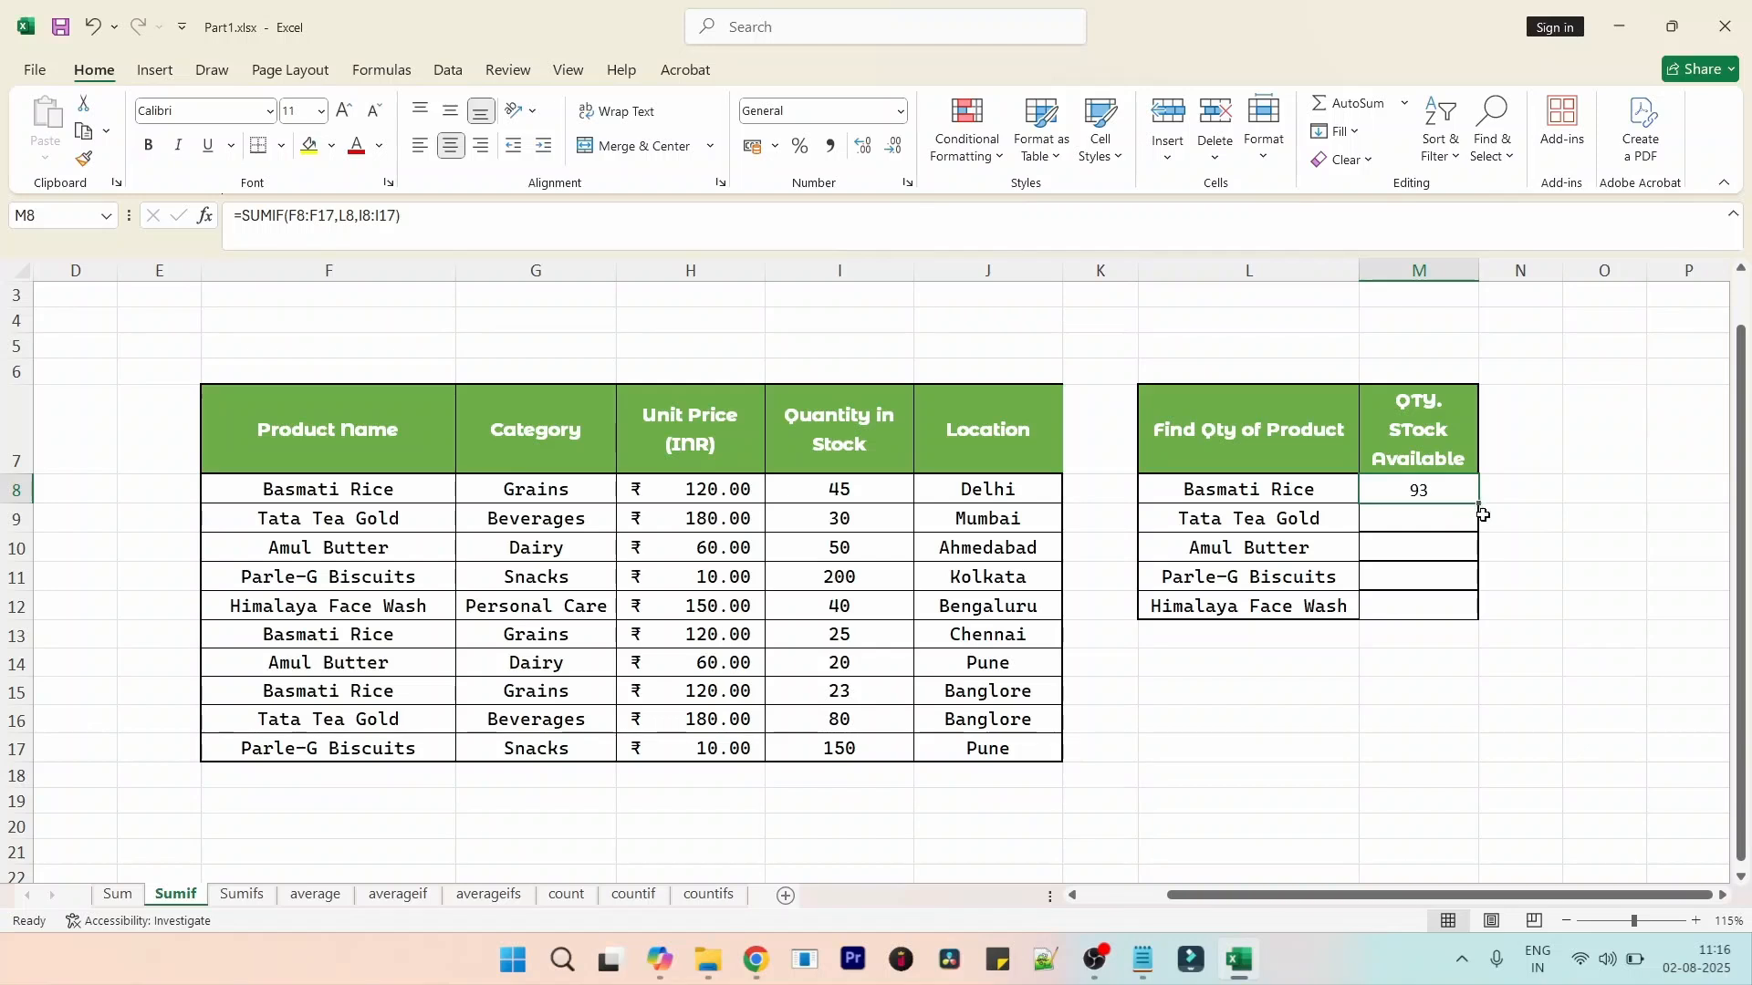
{"action": "left_click_drag", "start_coordinate": [1479, 511], "coordinate": [1480, 624]}
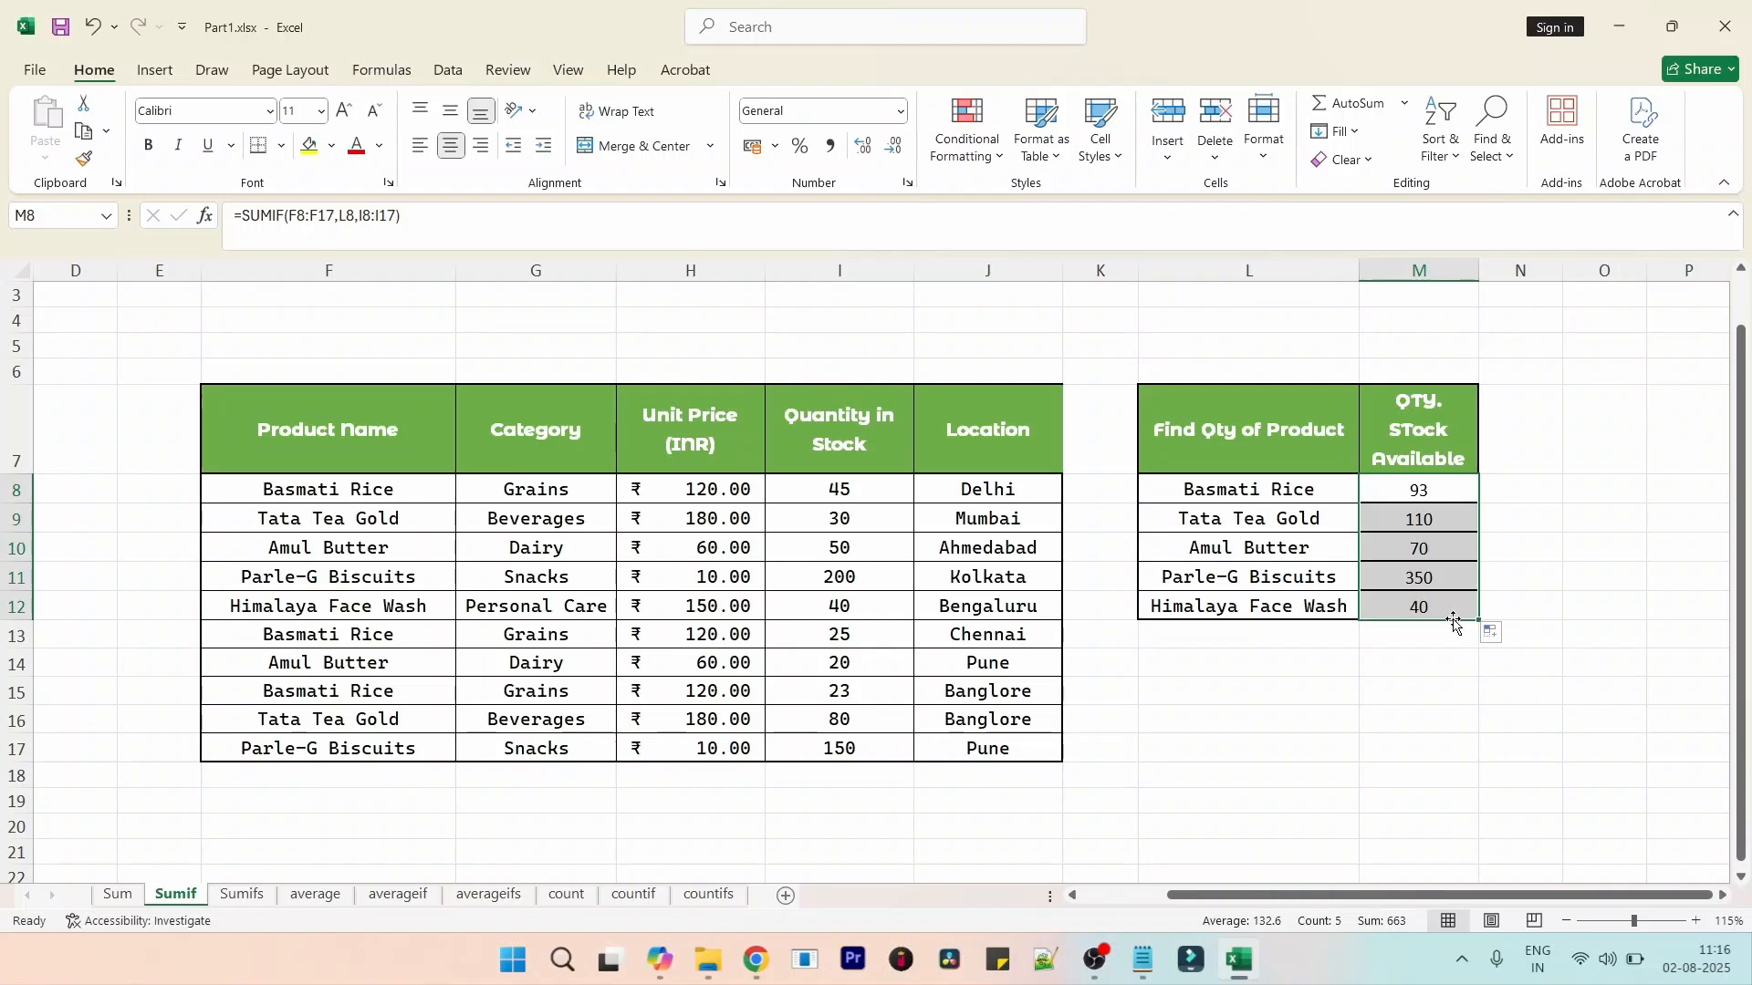
- Turn on filtering for the product table's header row and try to filter the Product Name column
{"action": "left_click", "coordinate": [341, 467]}
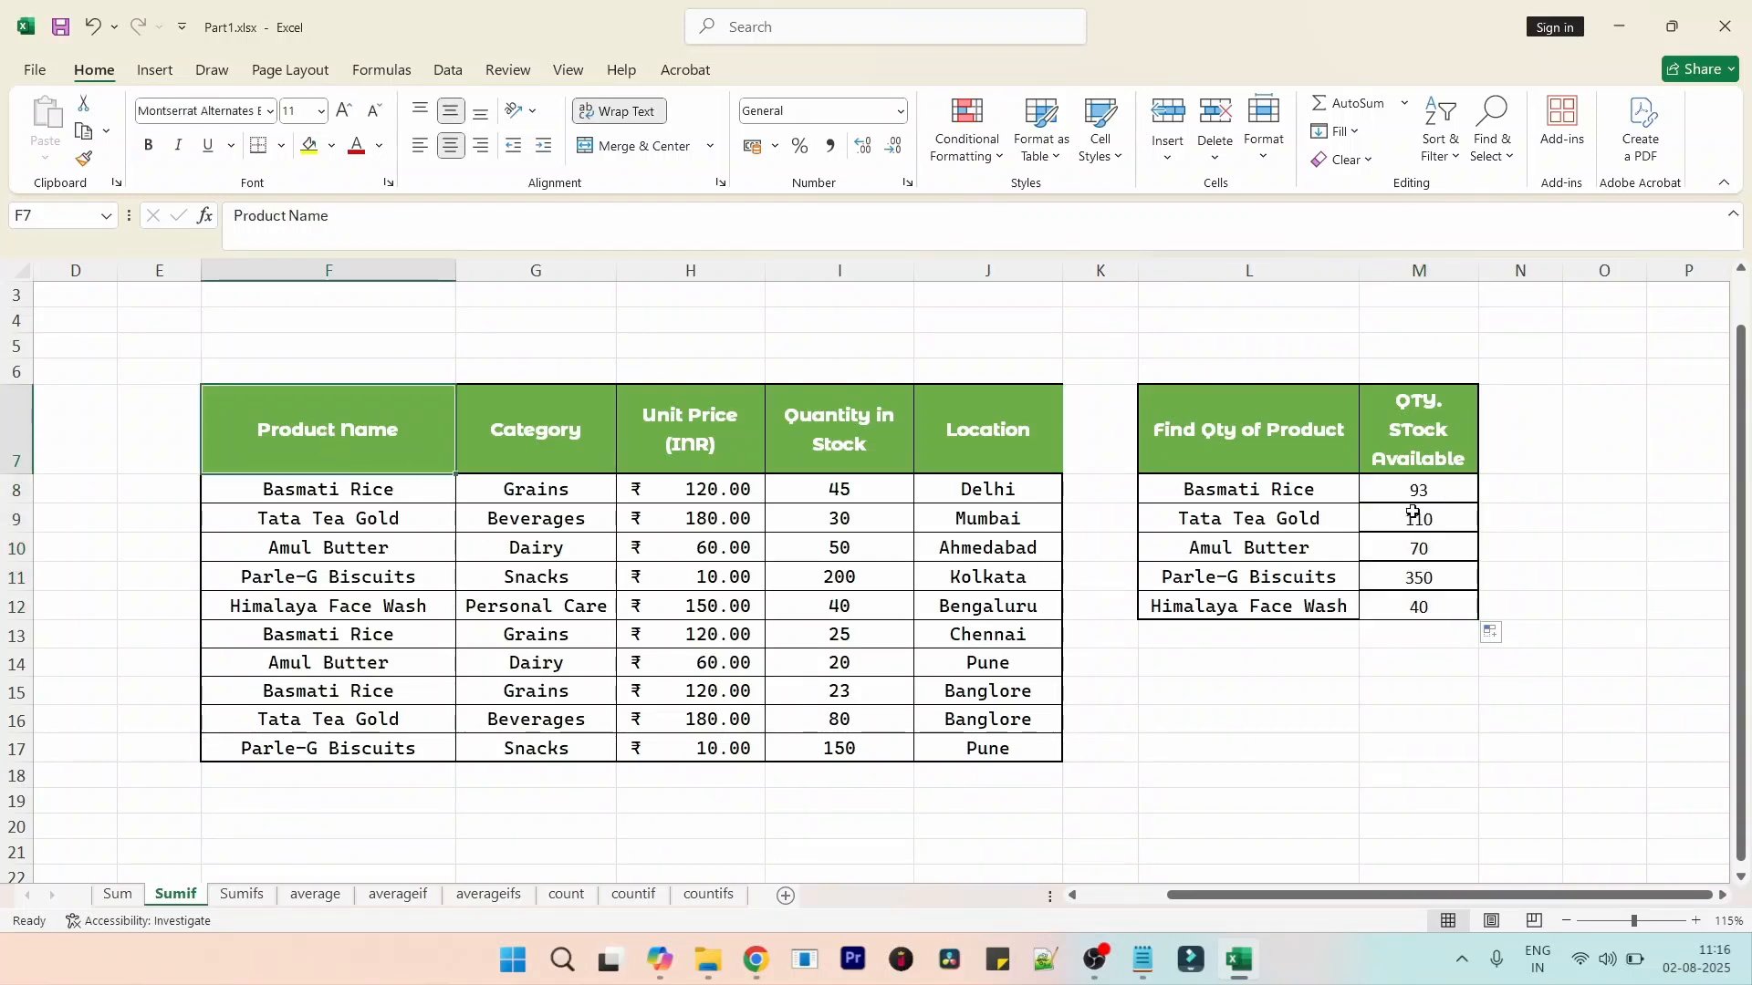
{"action": "key", "text": "ctrl+shift+l"}
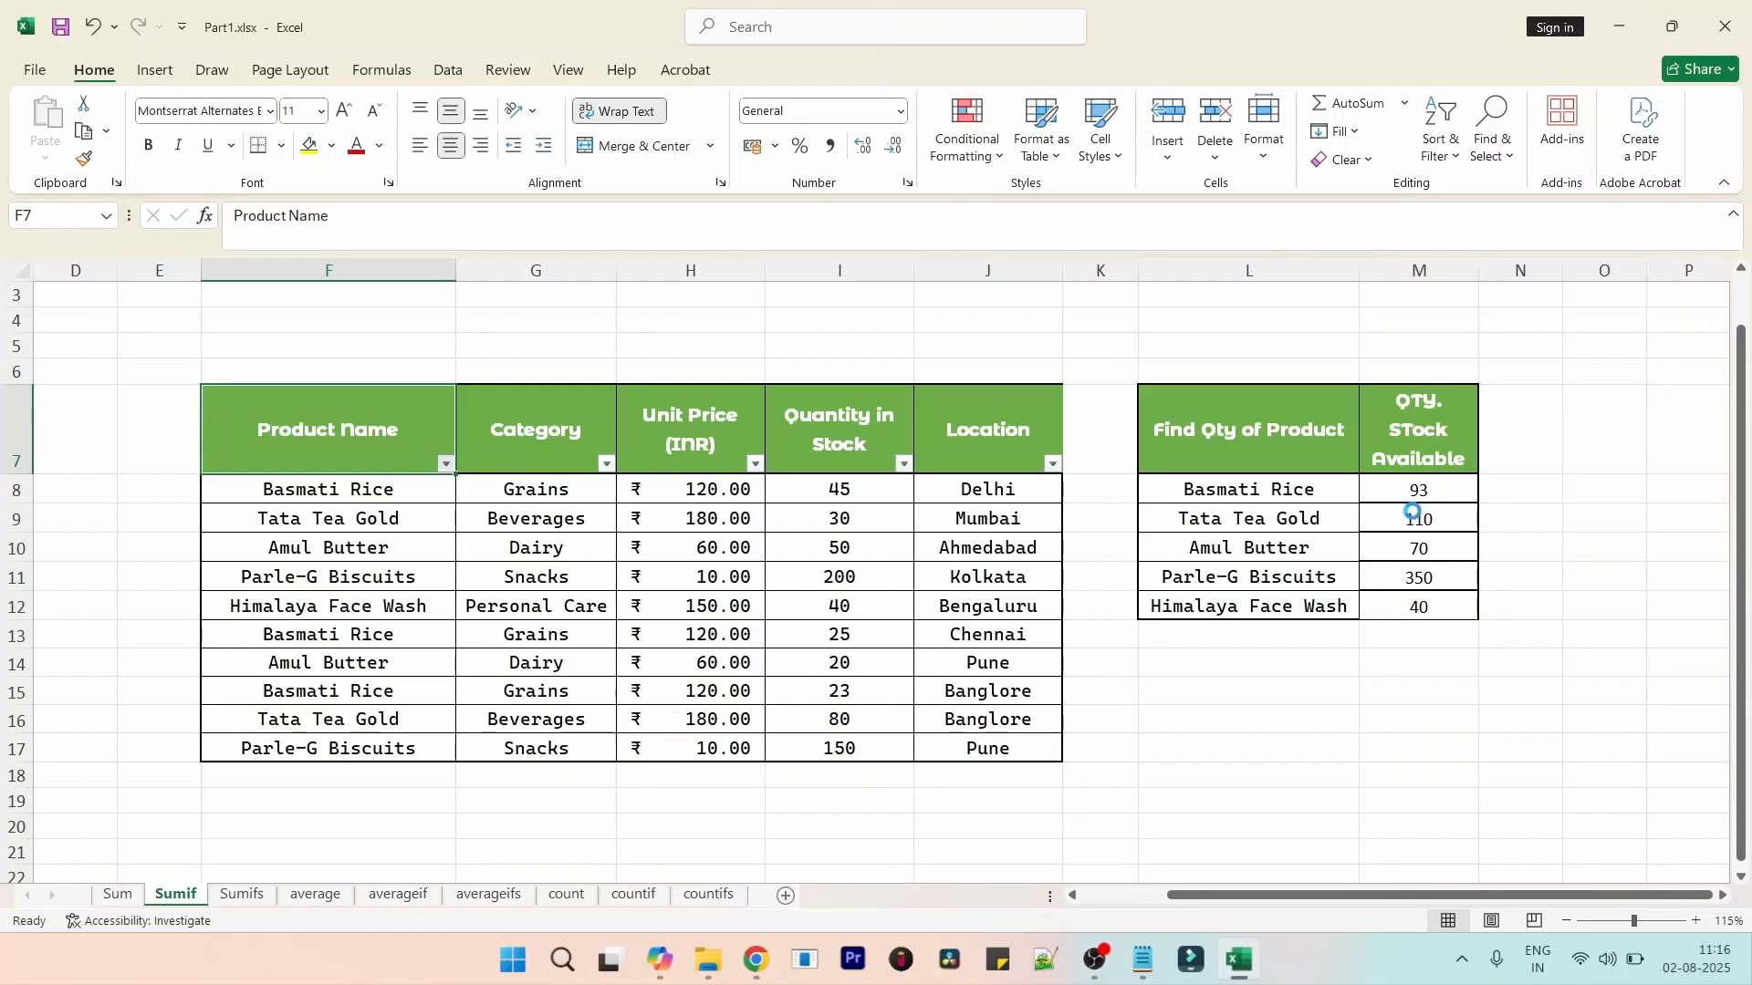
{"action": "key", "text": "alt+Down"}
{"action": "key", "text": "Down"}
{"action": "key", "text": "Down"}
{"action": "key", "text": "Down"}
{"action": "key", "text": "Down"}
{"action": "key", "text": "Down"}
{"action": "key", "text": "Down"}
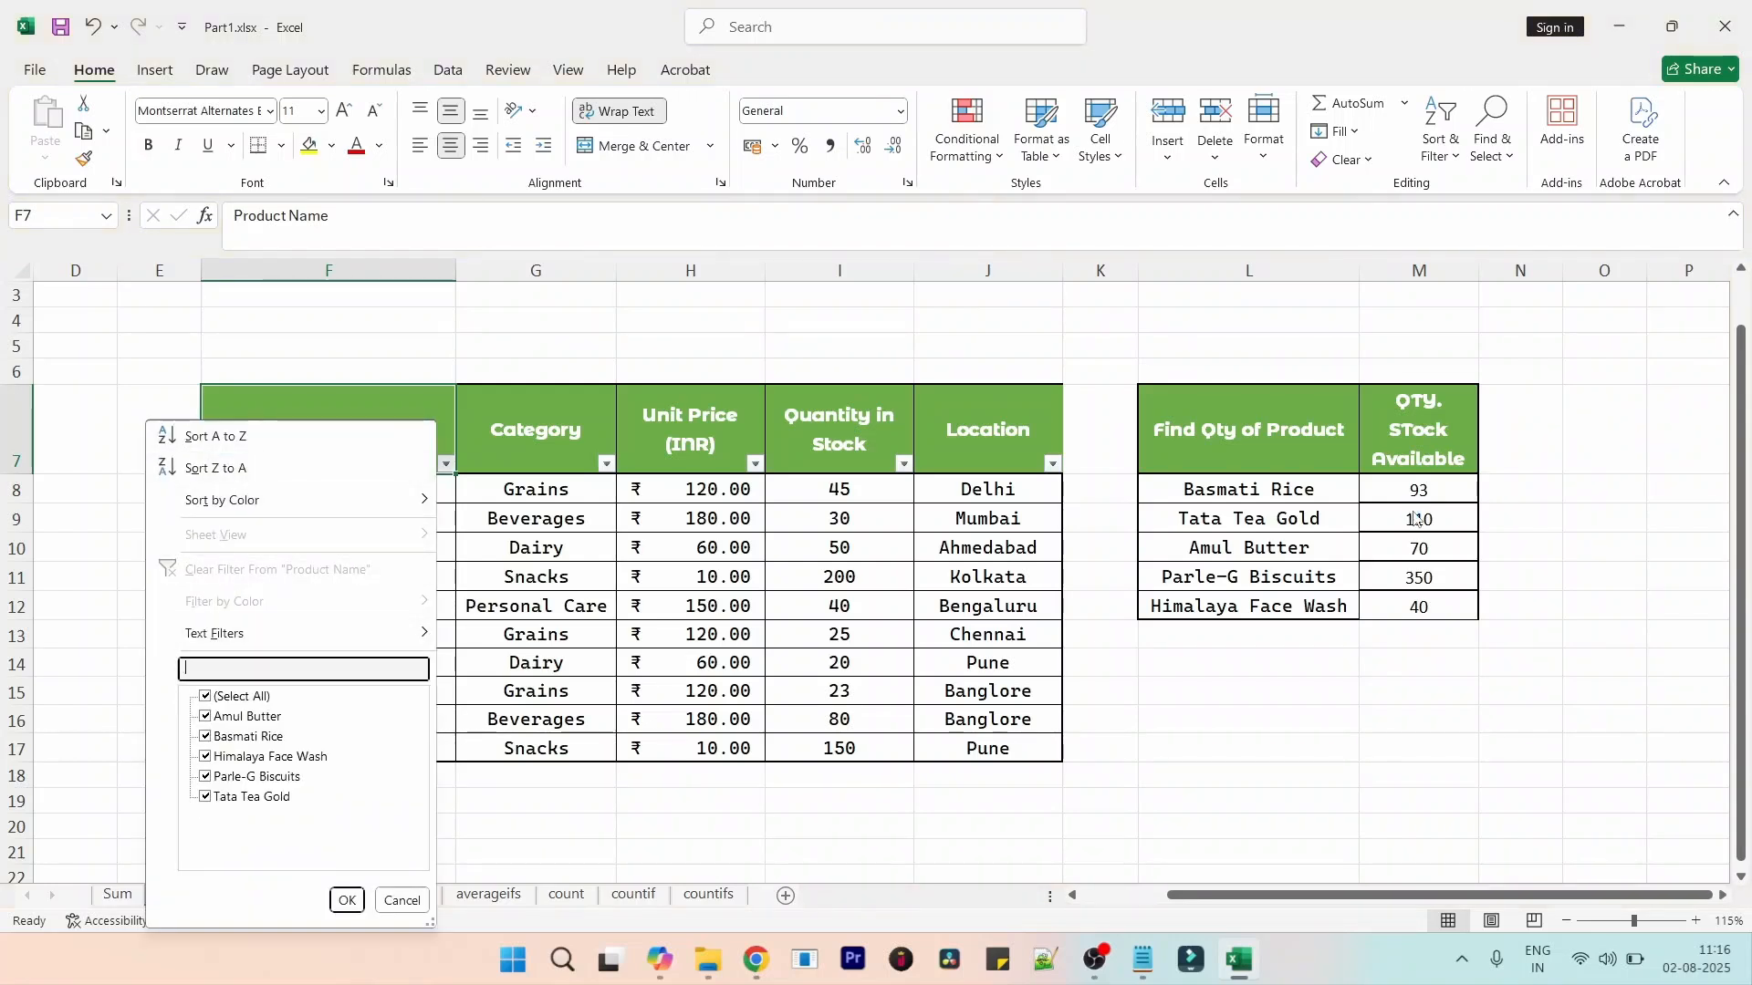
{"action": "key", "text": "Down"}
{"action": "key", "text": "space"}
{"action": "key", "text": "Down"}
{"action": "key", "text": "space"}
{"action": "key", "text": "Return"}
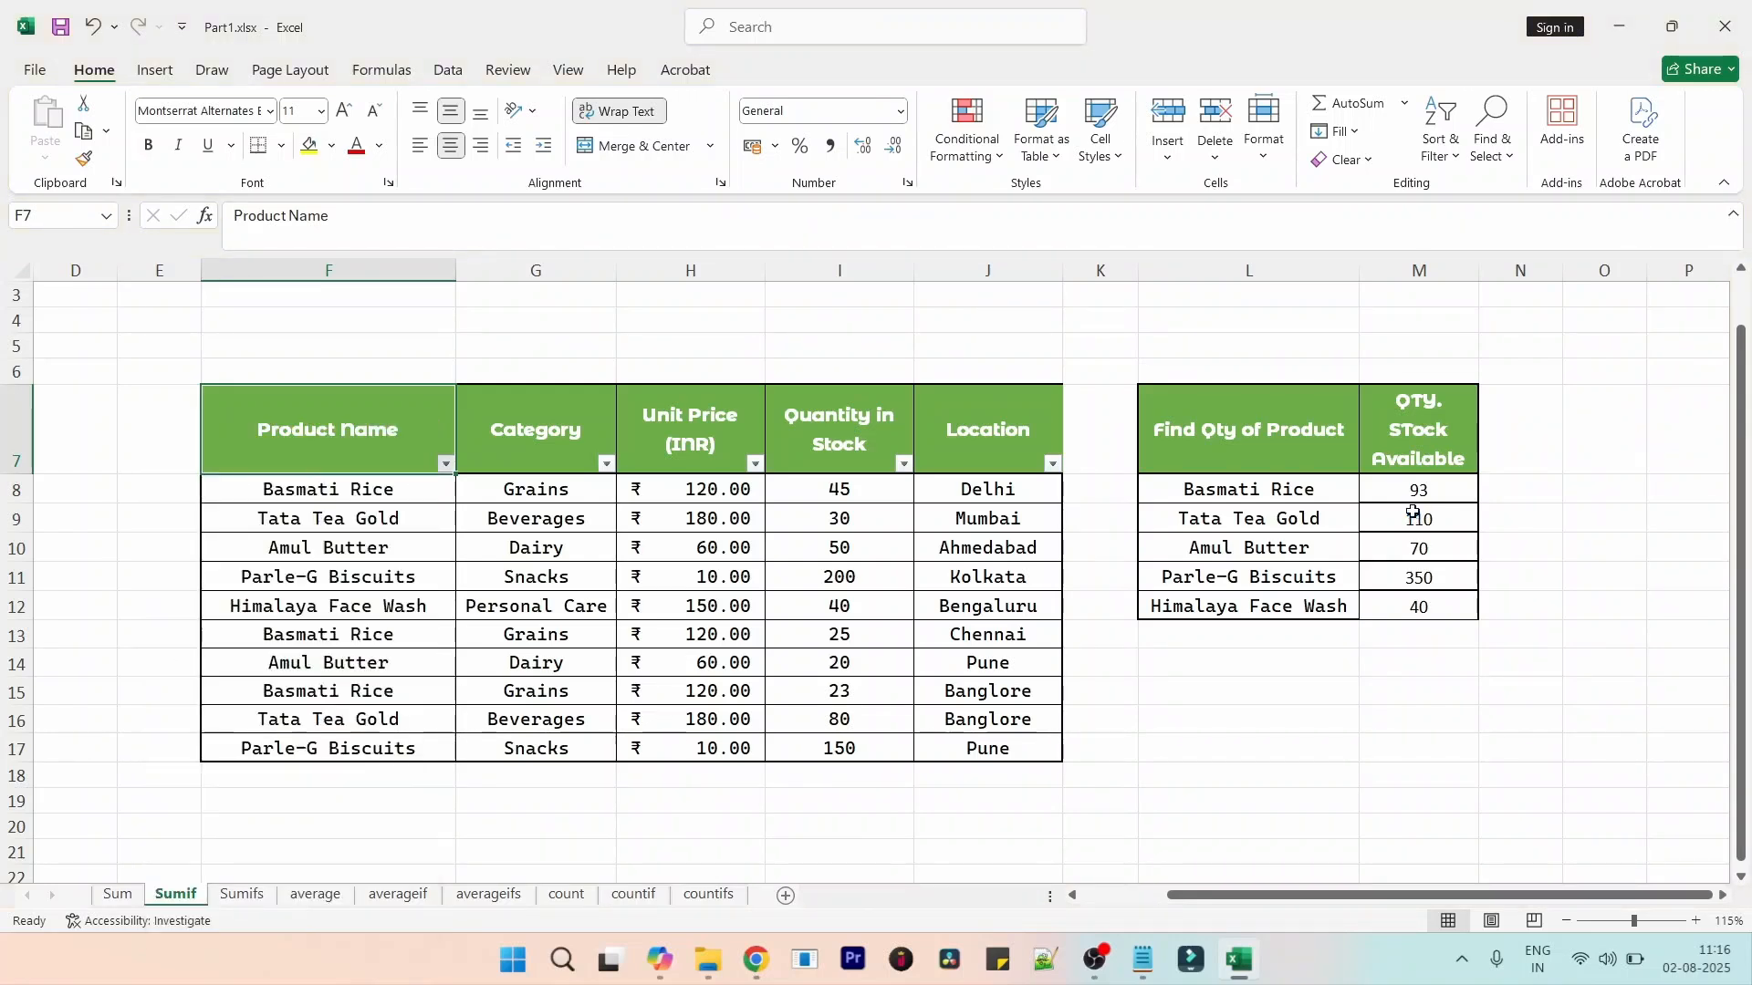
- Filter the product table to Amul Butter and select its Quantity in Stock values to check their sum
{"action": "key", "text": "Down"}
{"action": "key", "text": "Right"}
{"action": "key", "text": "Right"}
{"action": "key", "text": "Right"}
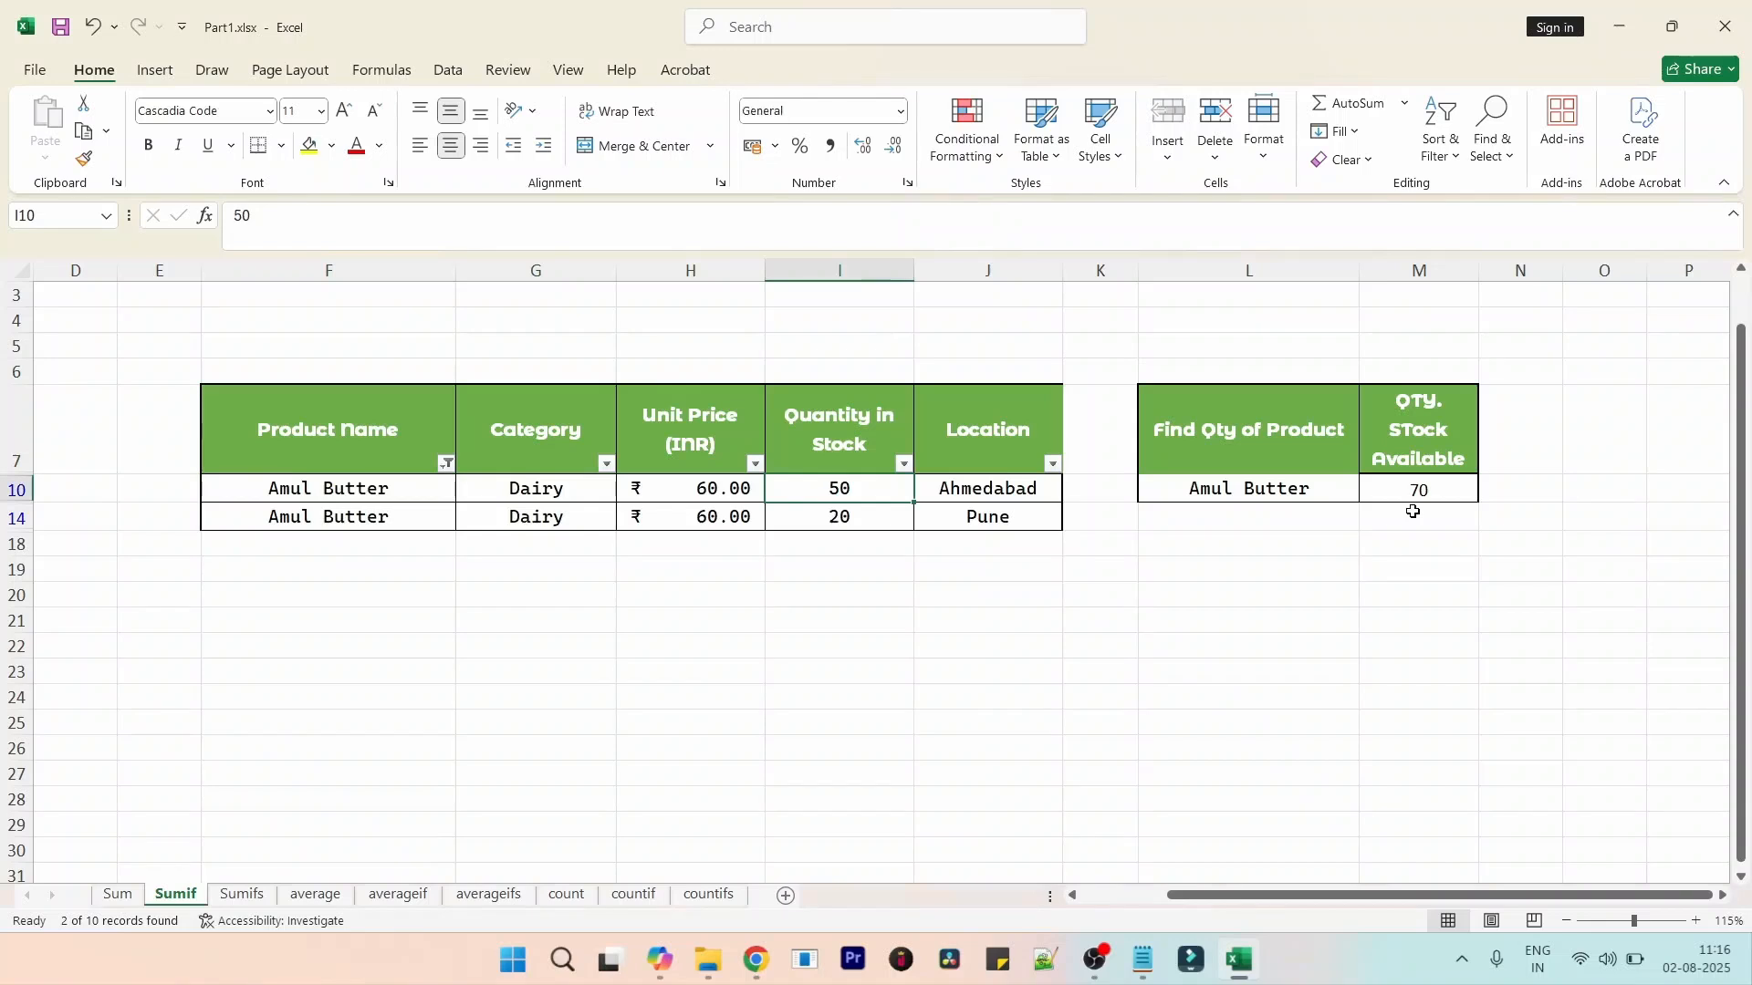
{"action": "key", "text": "shift+Down"}
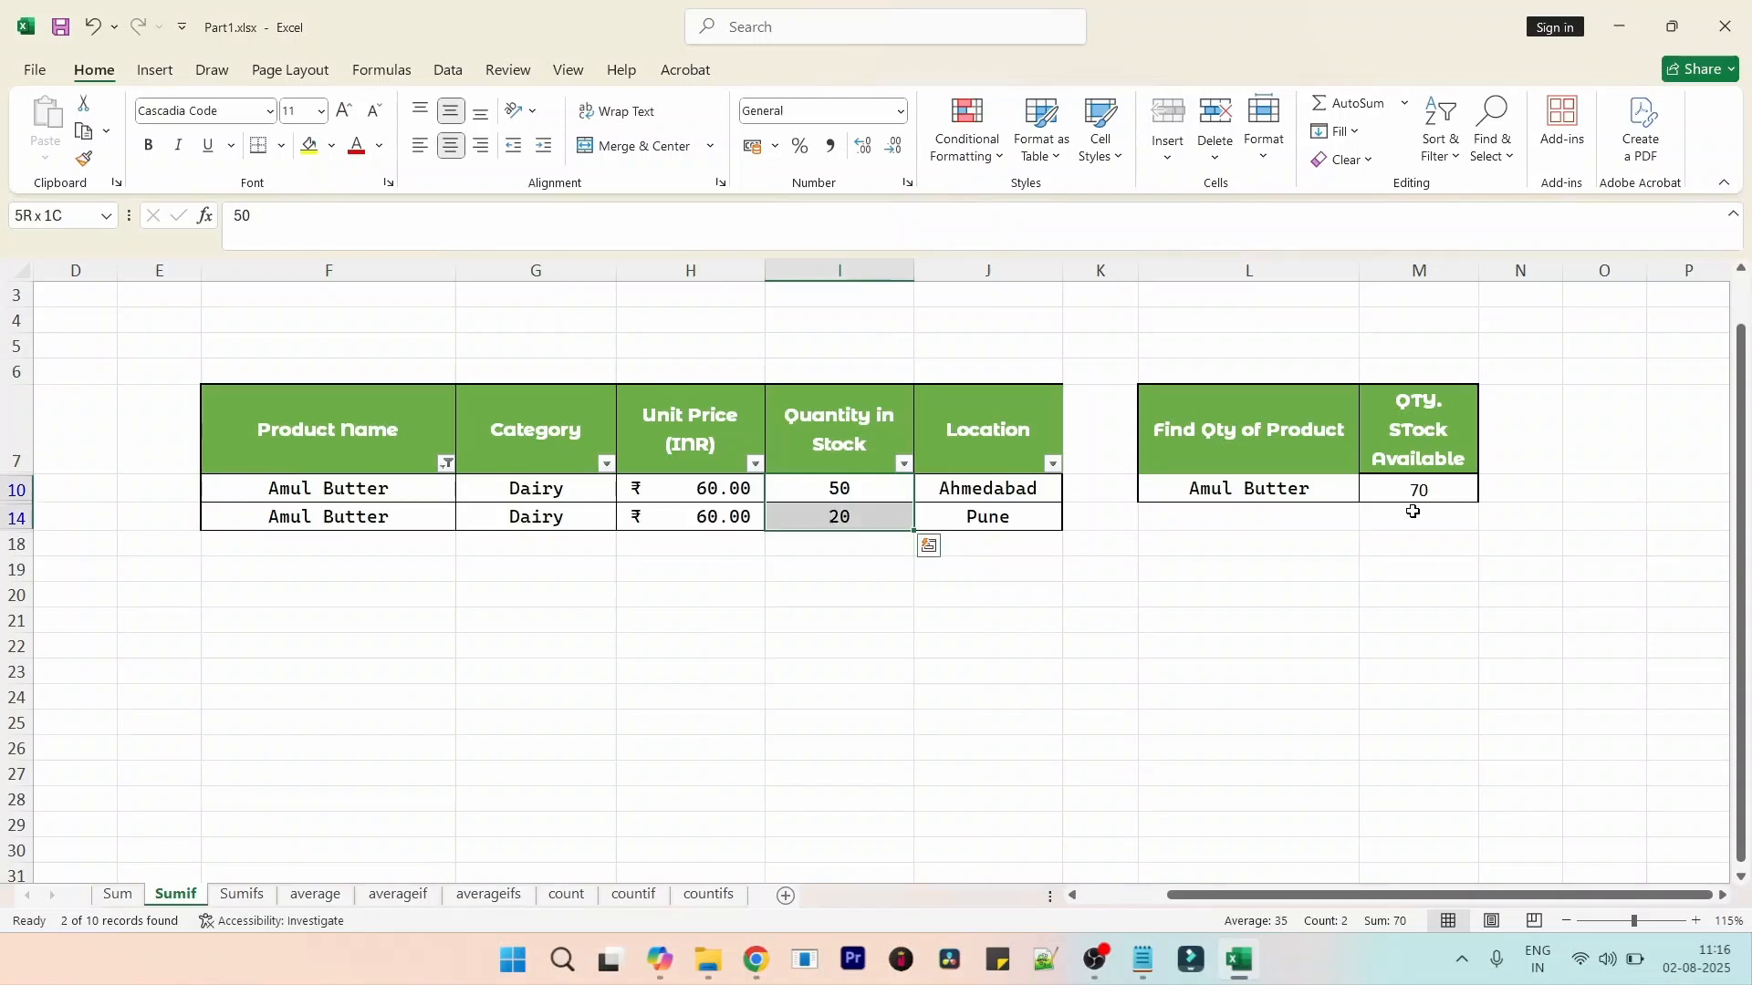
- Change the Product Name filter from Amul Butter to only Parle-G Biscuits
{"action": "key", "text": "Up"}
{"action": "key", "text": "Left"}
{"action": "key", "text": "Left"}
{"action": "key", "text": "Left"}
{"action": "key", "text": "alt+Down"}
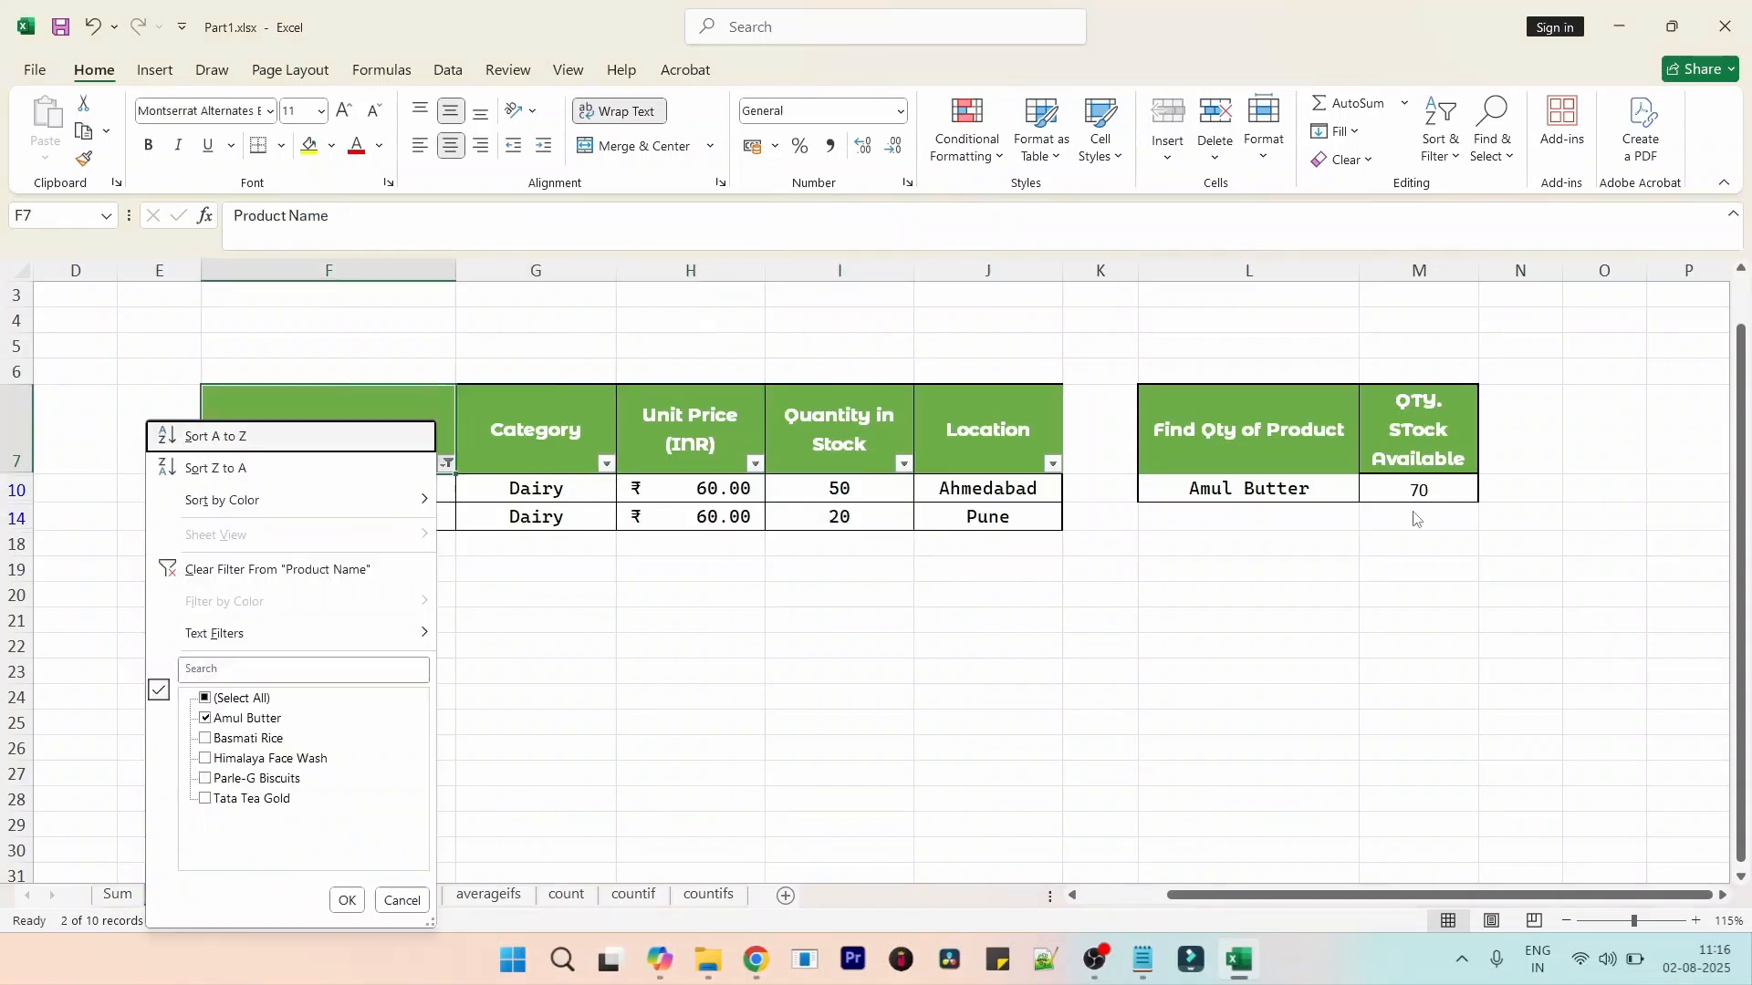
{"action": "key", "text": "Down"}
{"action": "key", "text": "Down"}
{"action": "key", "text": "Down"}
{"action": "key", "text": "Down"}
{"action": "key", "text": "Down"}
{"action": "key", "text": "Down"}
{"action": "key", "text": "Down"}
{"action": "key", "text": "Up"}
{"action": "key", "text": "space"}
{"action": "key", "text": "space"}
{"action": "key", "text": "Down"}
{"action": "key", "text": "Down"}
{"action": "key", "text": "Down"}
{"action": "key", "text": "Down"}
{"action": "key", "text": "space"}
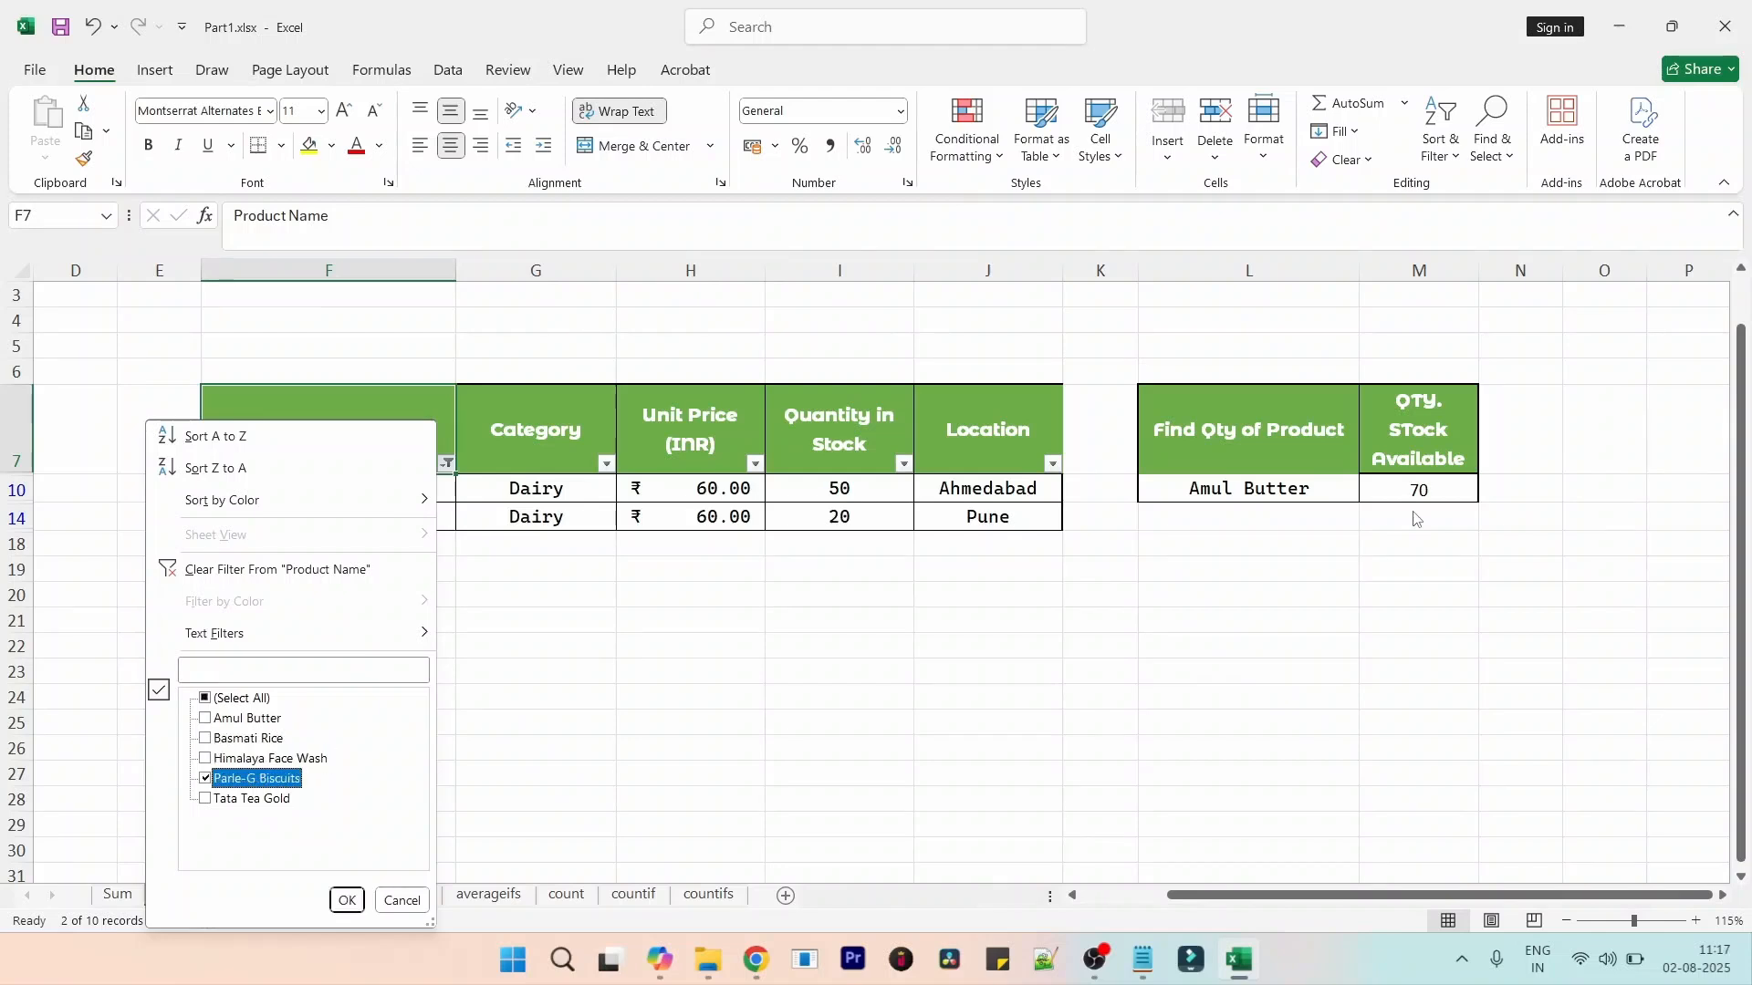
{"action": "key", "text": "Return"}
- Select the Quantity in Stock values of the filtered Parle-G Biscuits rows to check their sum
{"action": "key", "text": "Right"}
{"action": "key", "text": "Down"}
{"action": "key", "text": "Down"}
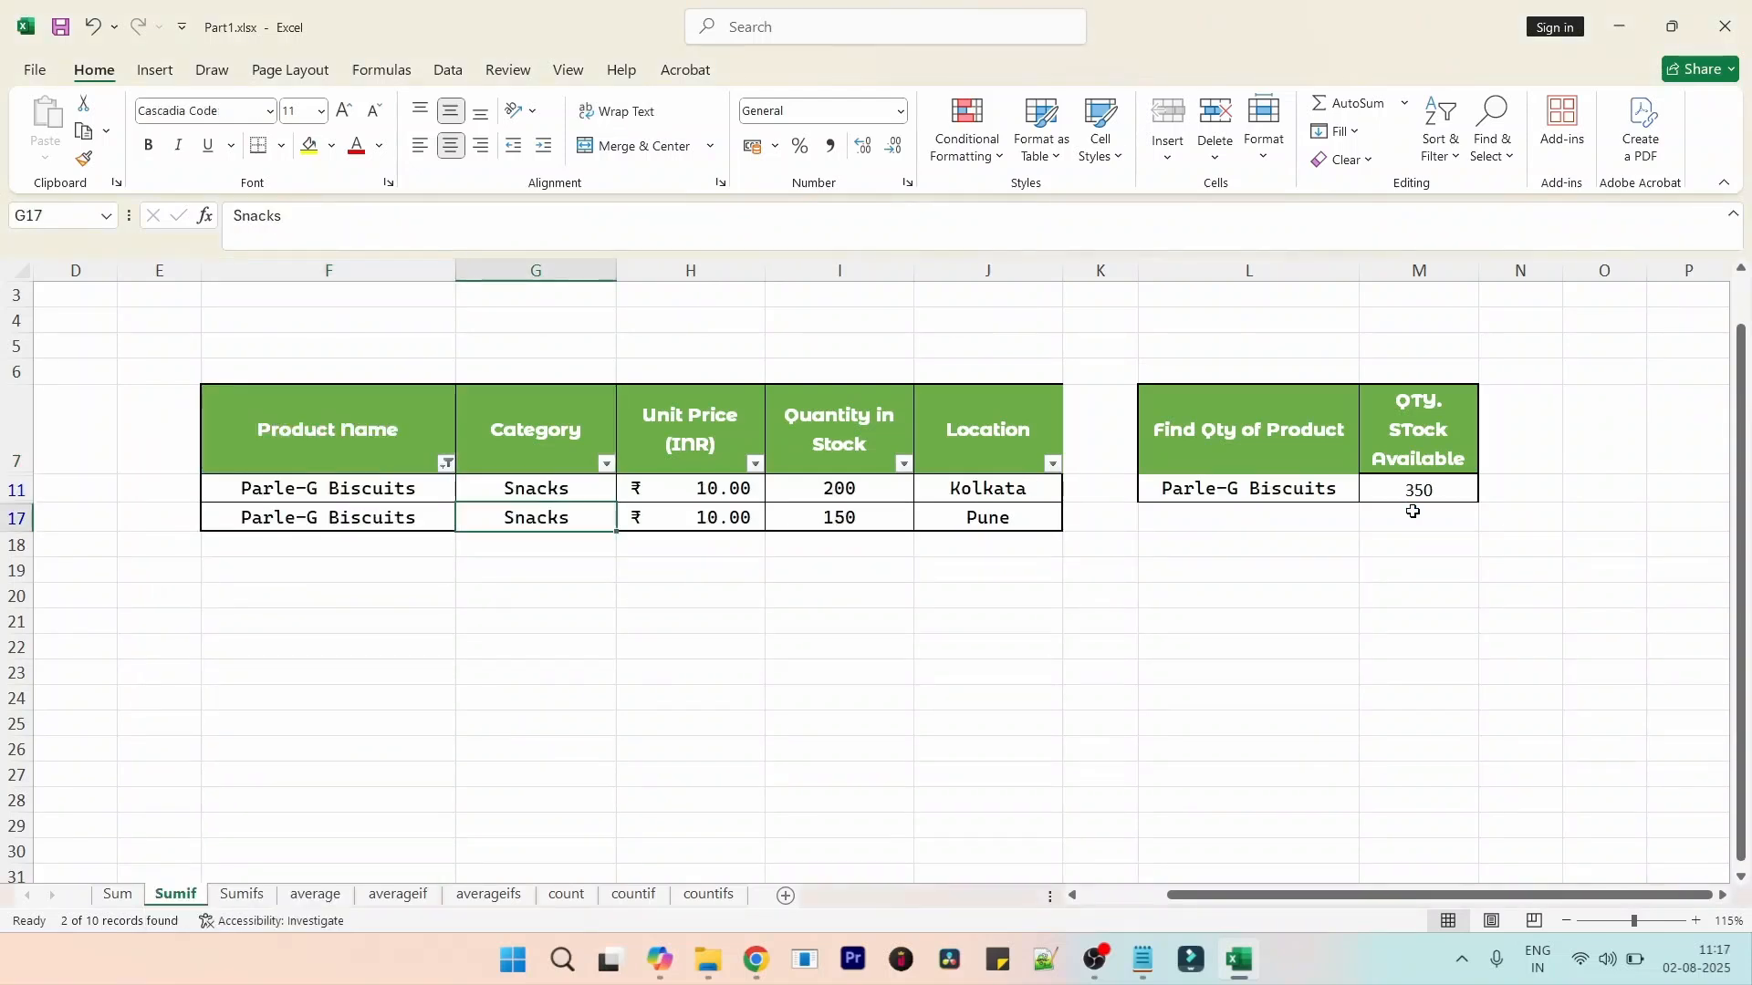
{"action": "key", "text": "Right"}
{"action": "key", "text": "Right"}
{"action": "key", "text": "Up"}
{"action": "key", "text": "shift+Down"}
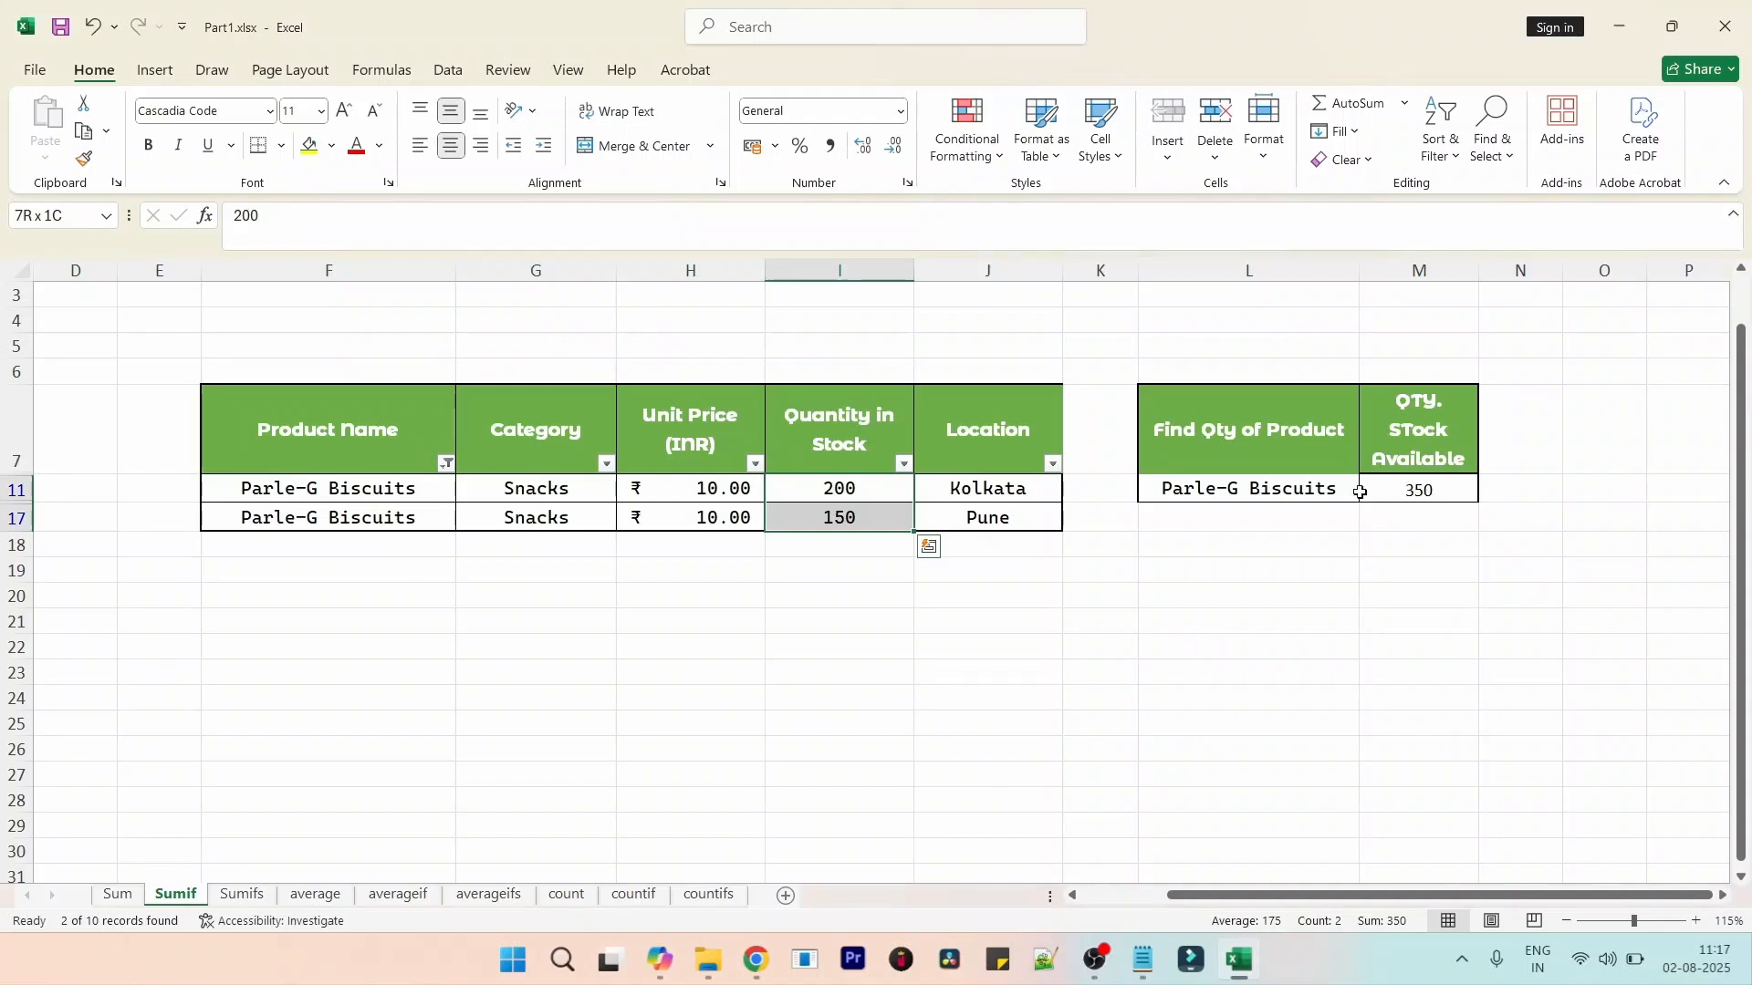
- Remove the filter from the product table on the Sumif sheet
{"action": "left_click", "coordinate": [951, 420]}
{"action": "key", "text": "ctrl+shift+l"}
{"action": "key", "text": "ctrl+shift+l"}
{"action": "key", "text": "ctrl+shift+l"}
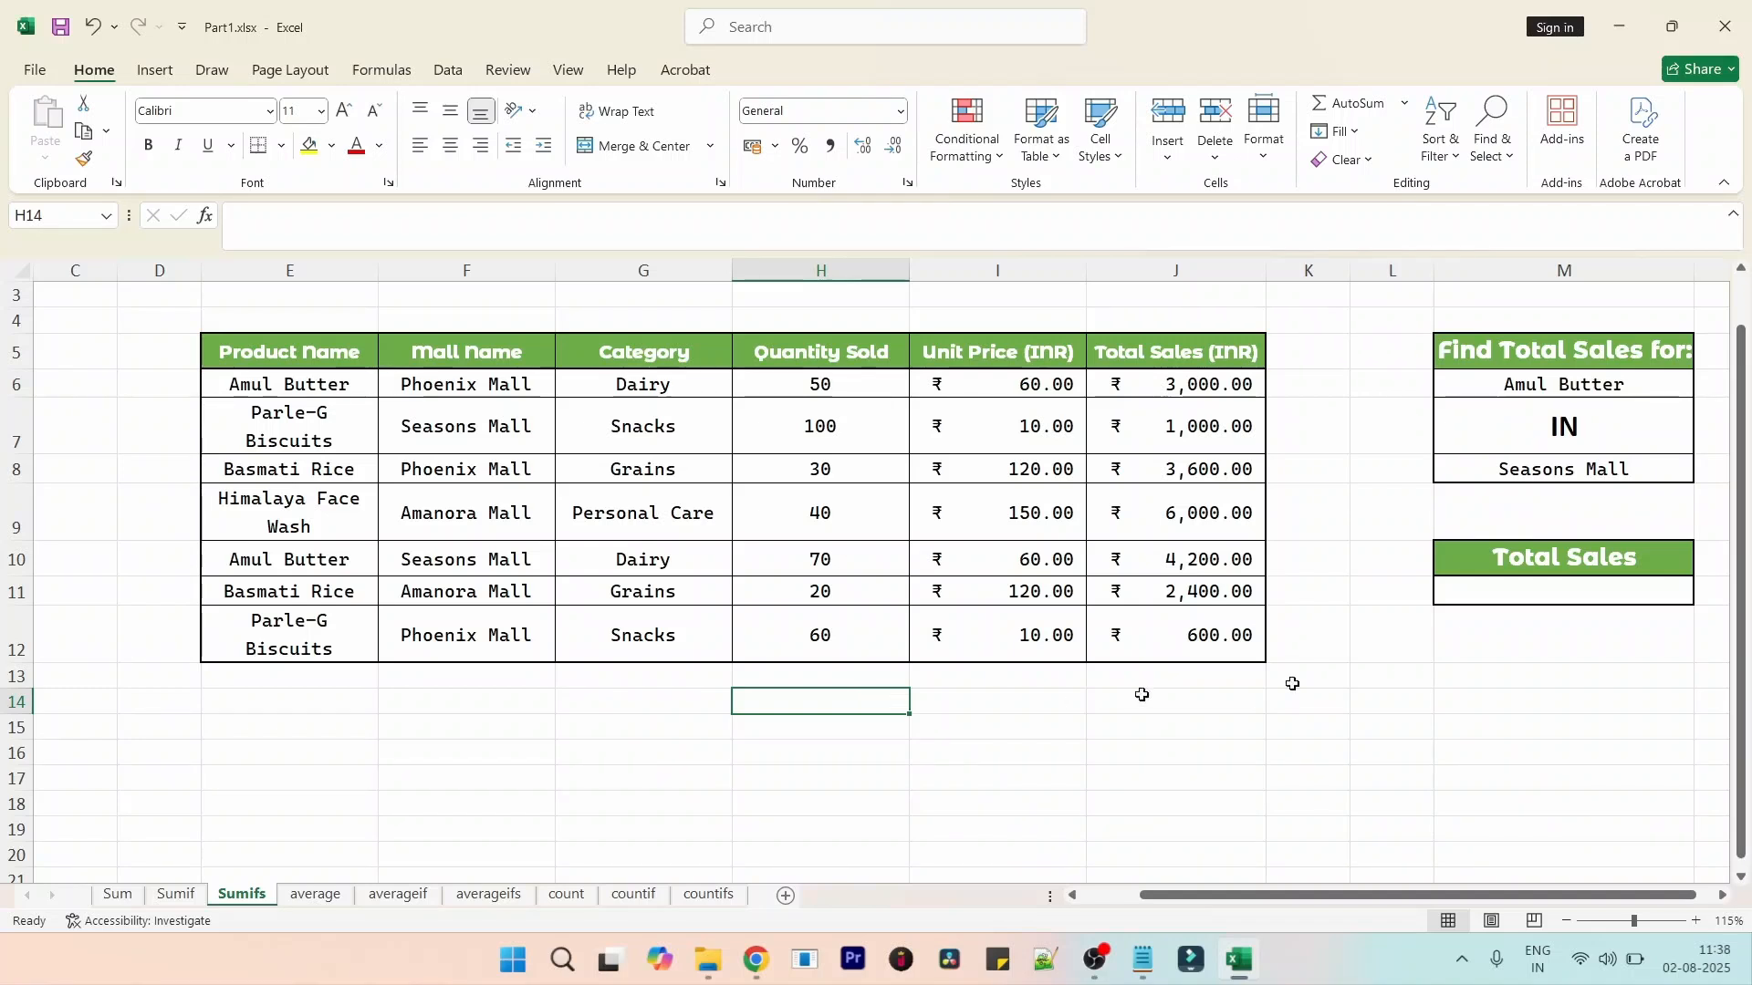
- Examine the empty Total Sales cell and the choices available for the product in M6 and the mall in M8 on the Sumifs sheet
{"action": "left_click", "coordinate": [1572, 591]}
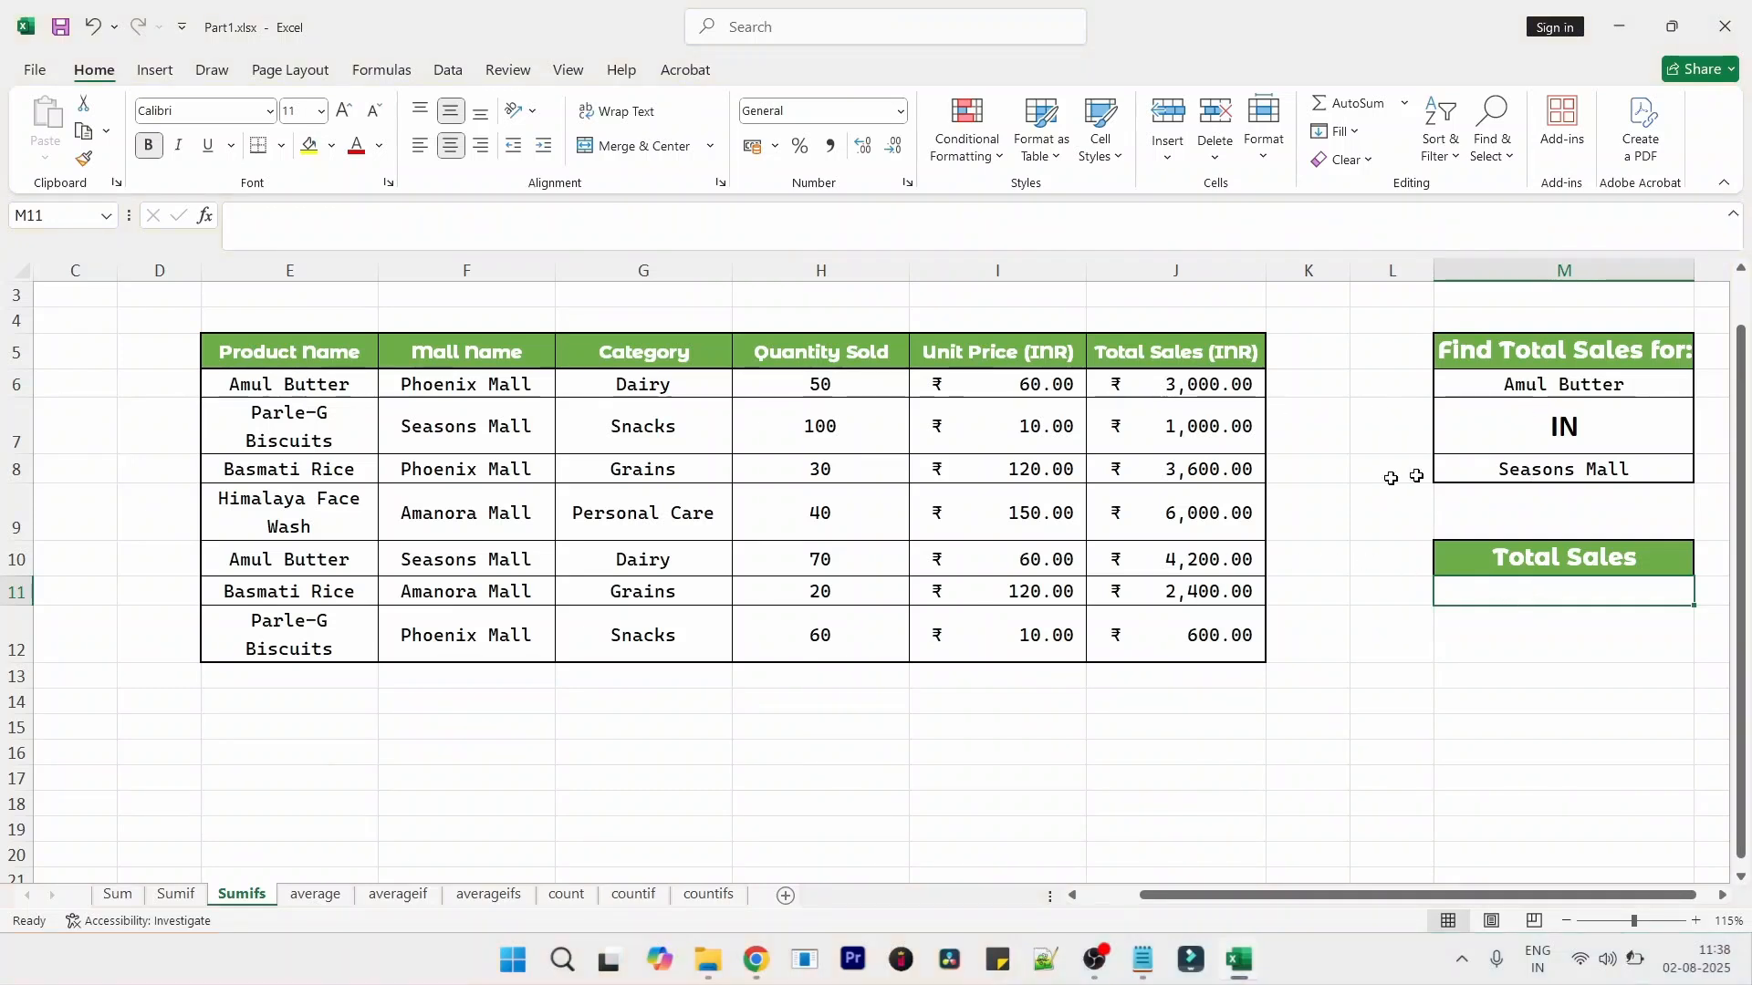
{"action": "left_click", "coordinate": [1515, 386]}
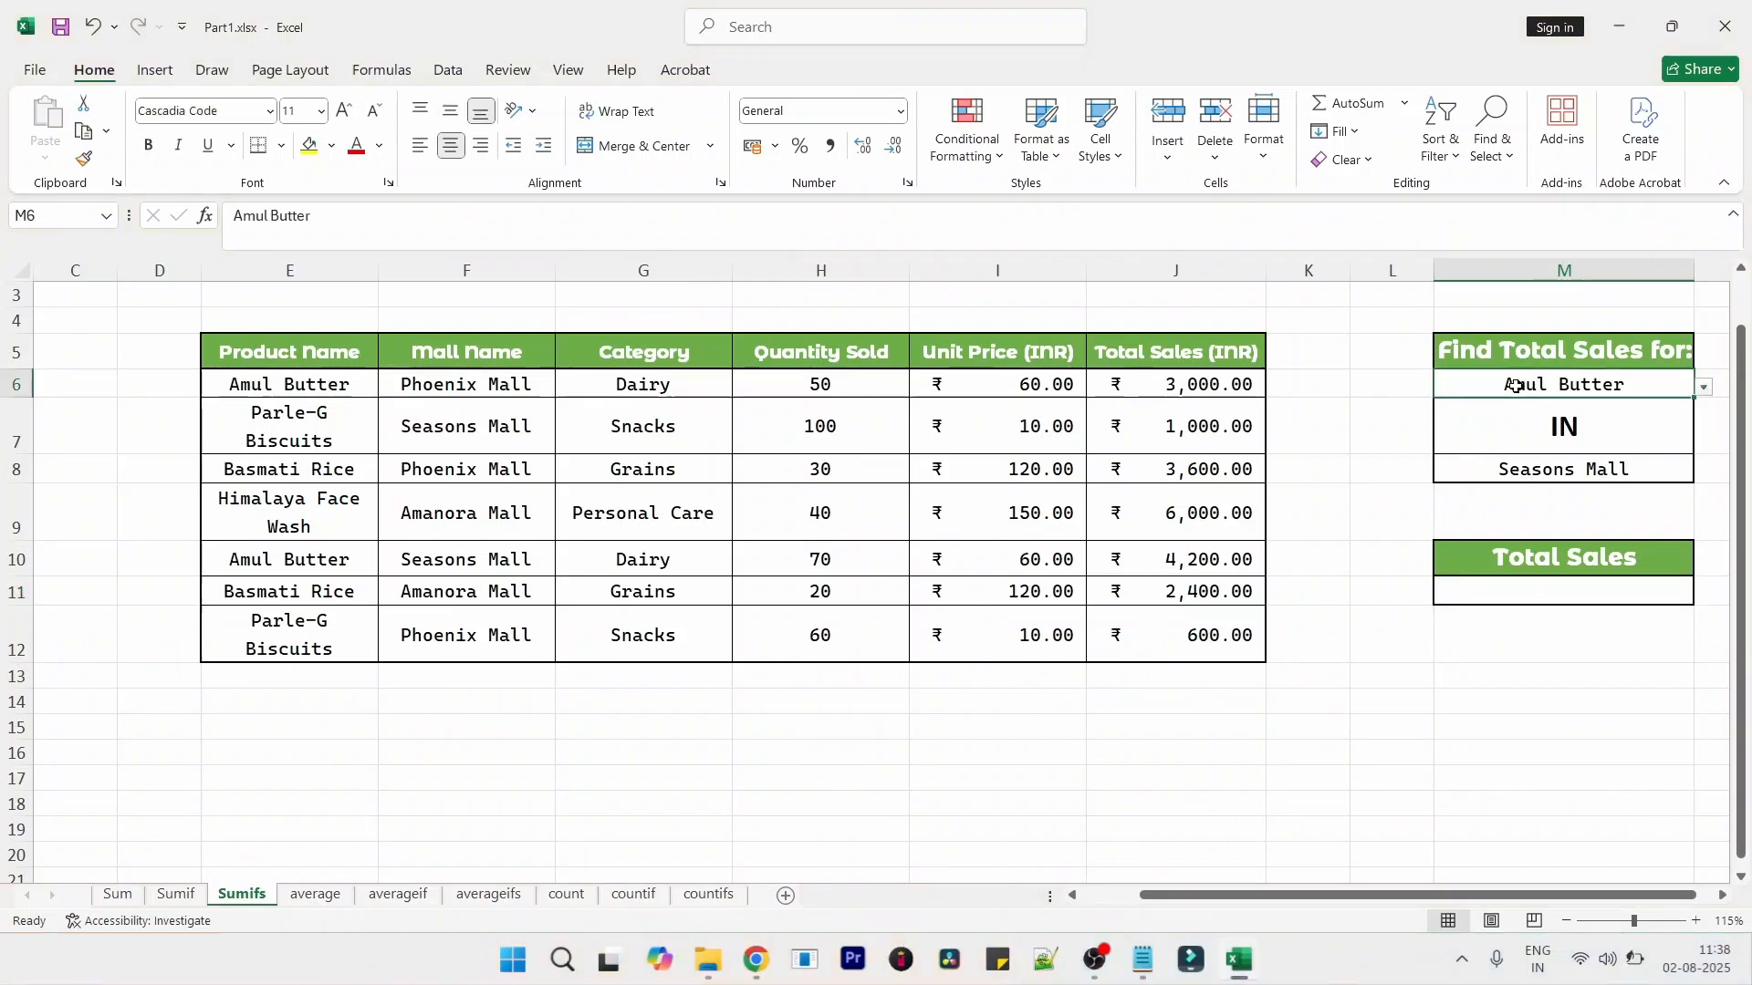
{"action": "left_click", "coordinate": [1512, 472]}
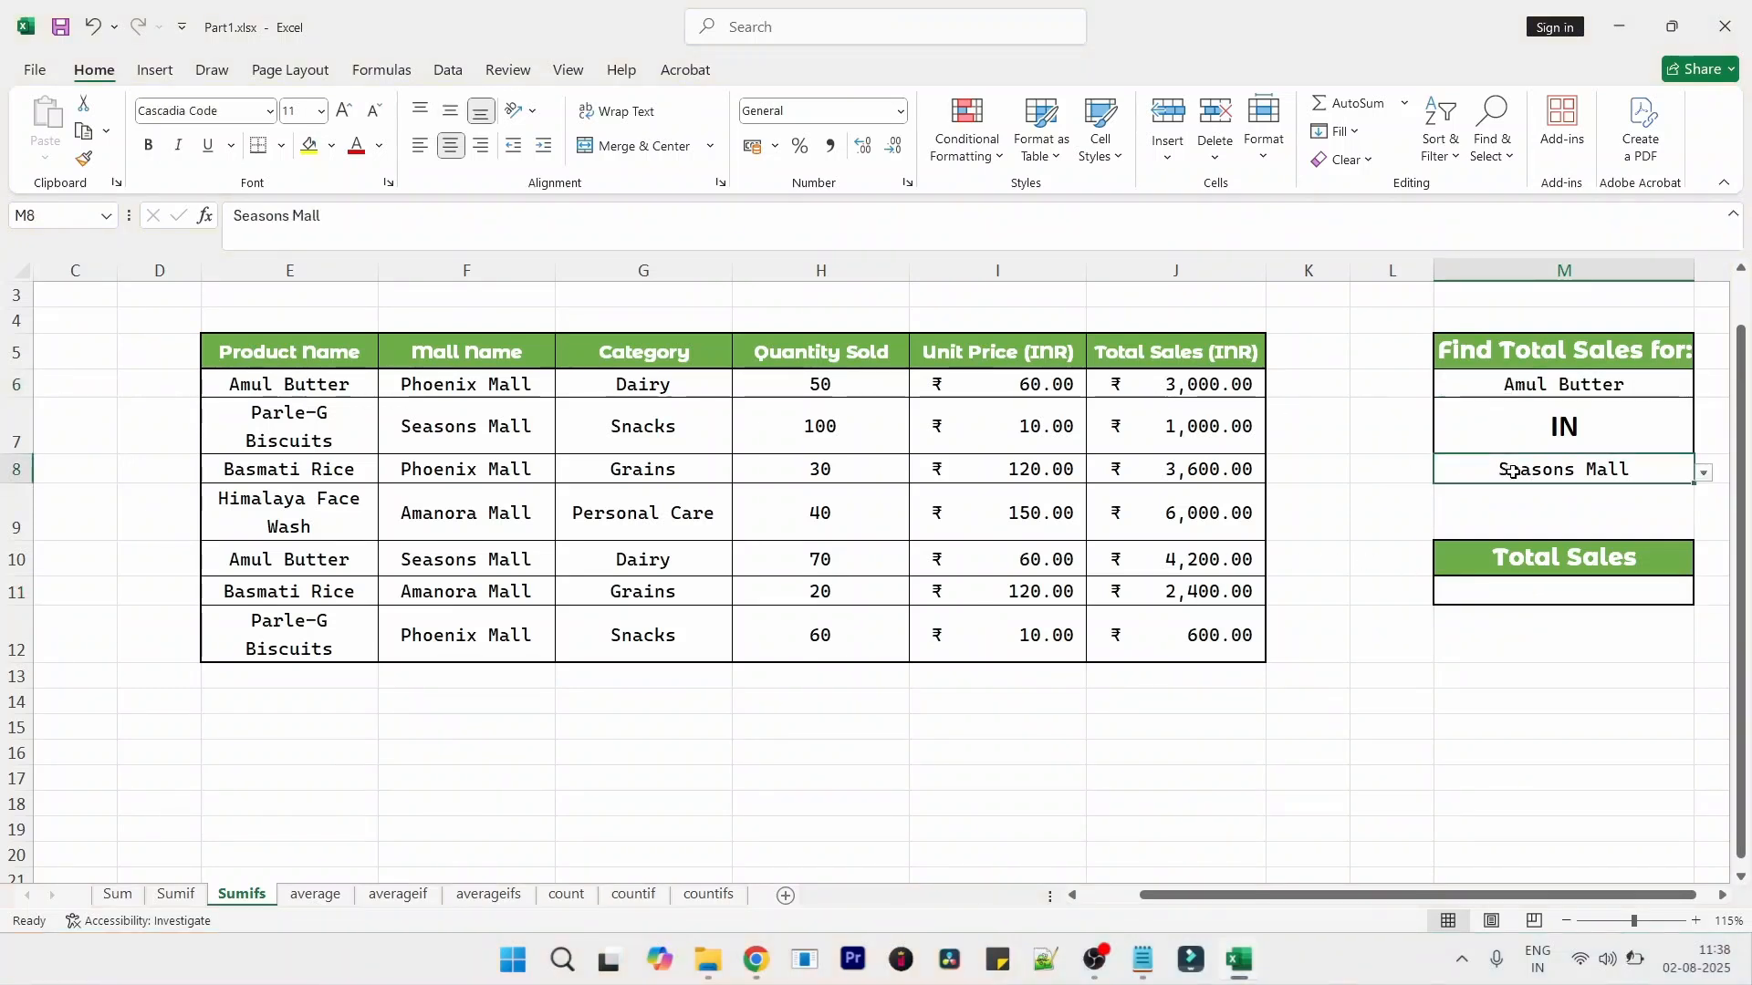
{"action": "left_click", "coordinate": [1660, 384]}
{"action": "left_click", "coordinate": [1703, 389]}
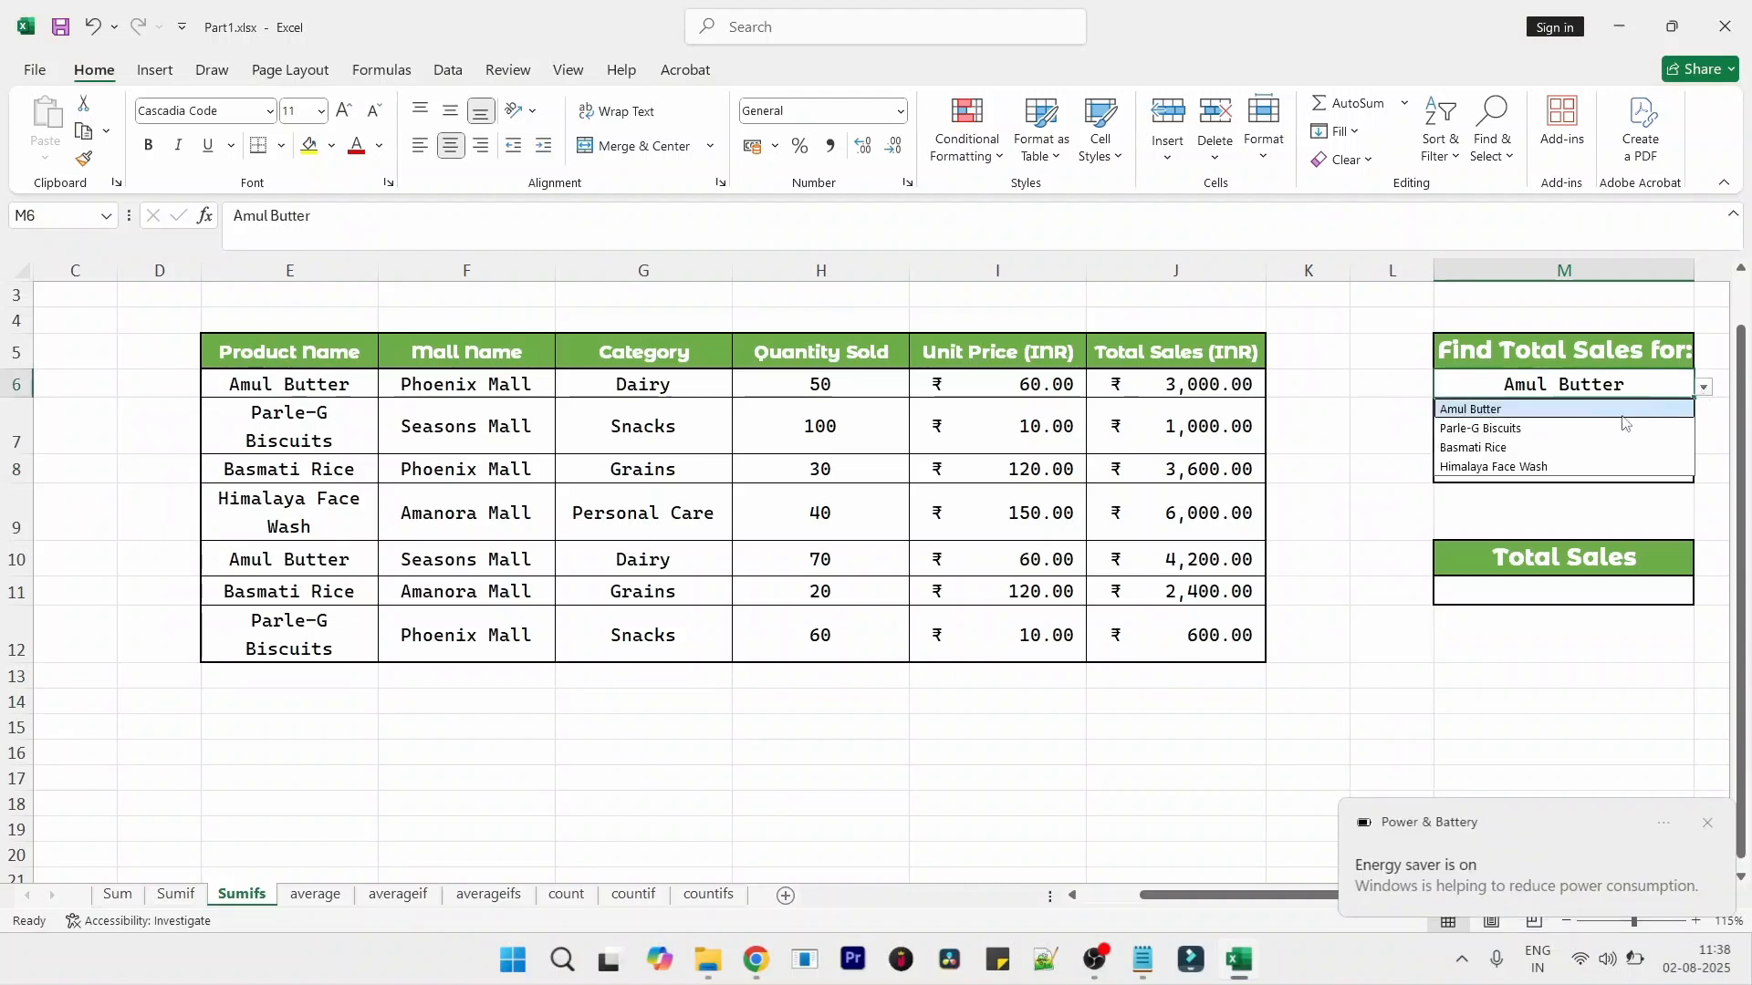
{"action": "left_click", "coordinate": [1587, 472]}
{"action": "left_click", "coordinate": [1702, 473]}
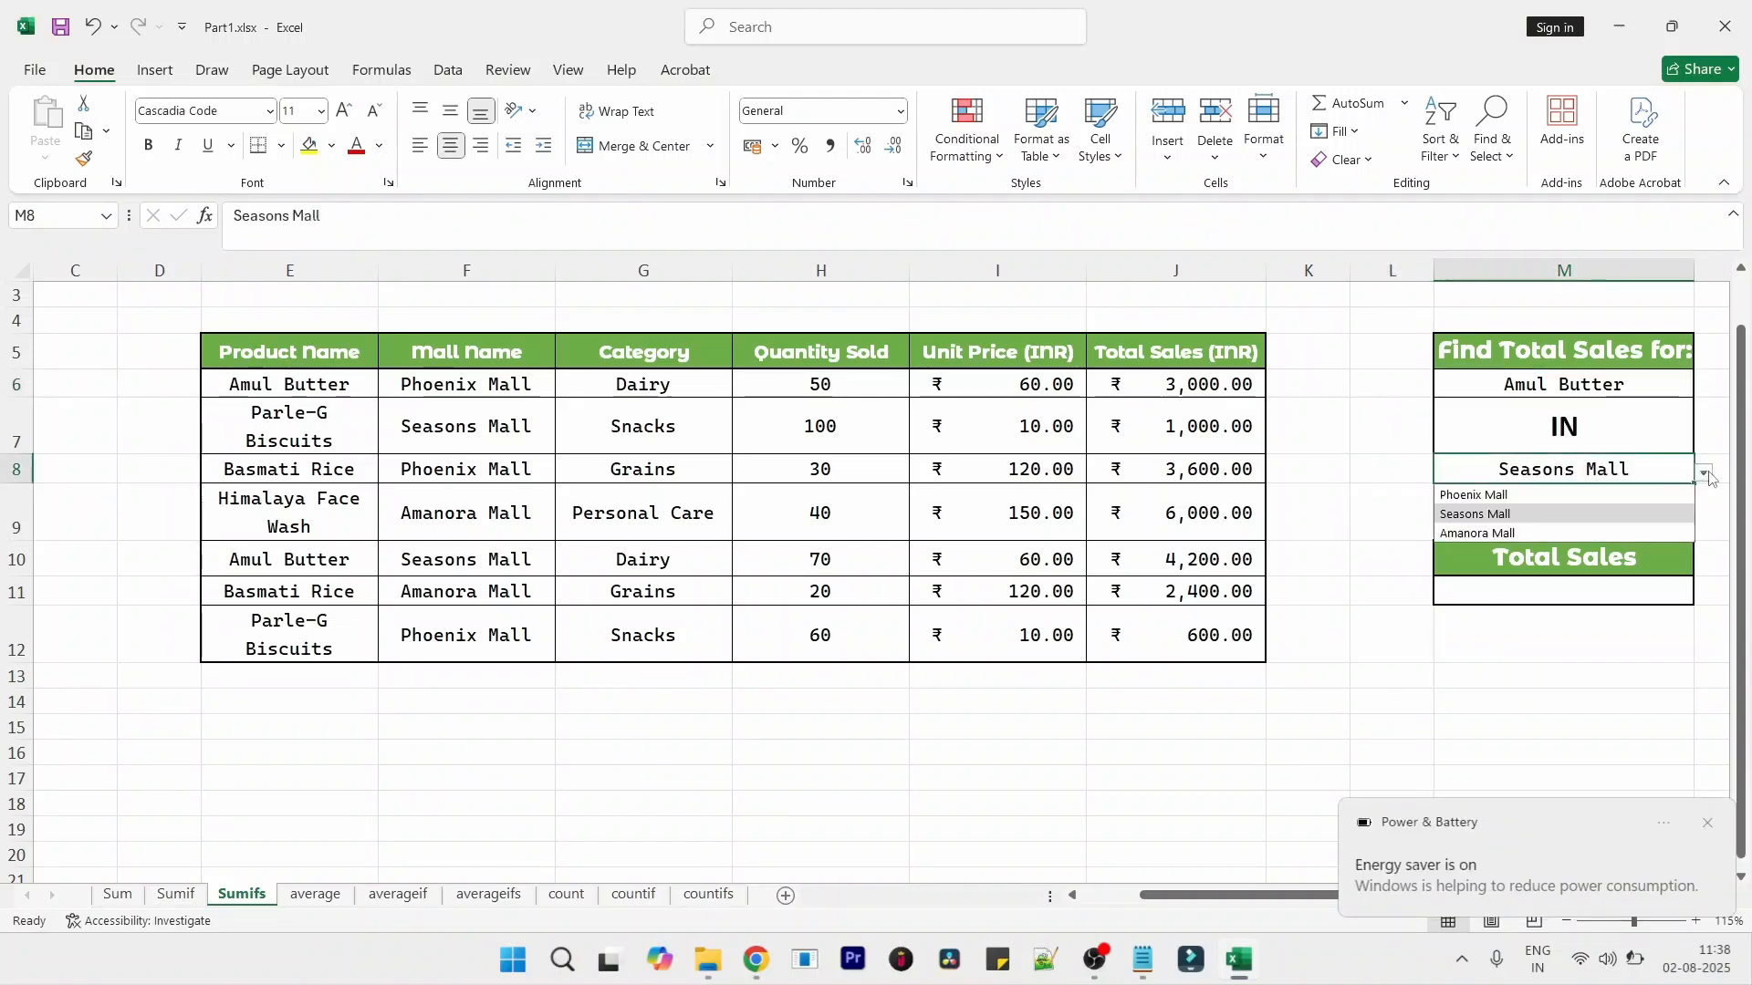
{"action": "left_click", "coordinate": [1347, 589]}
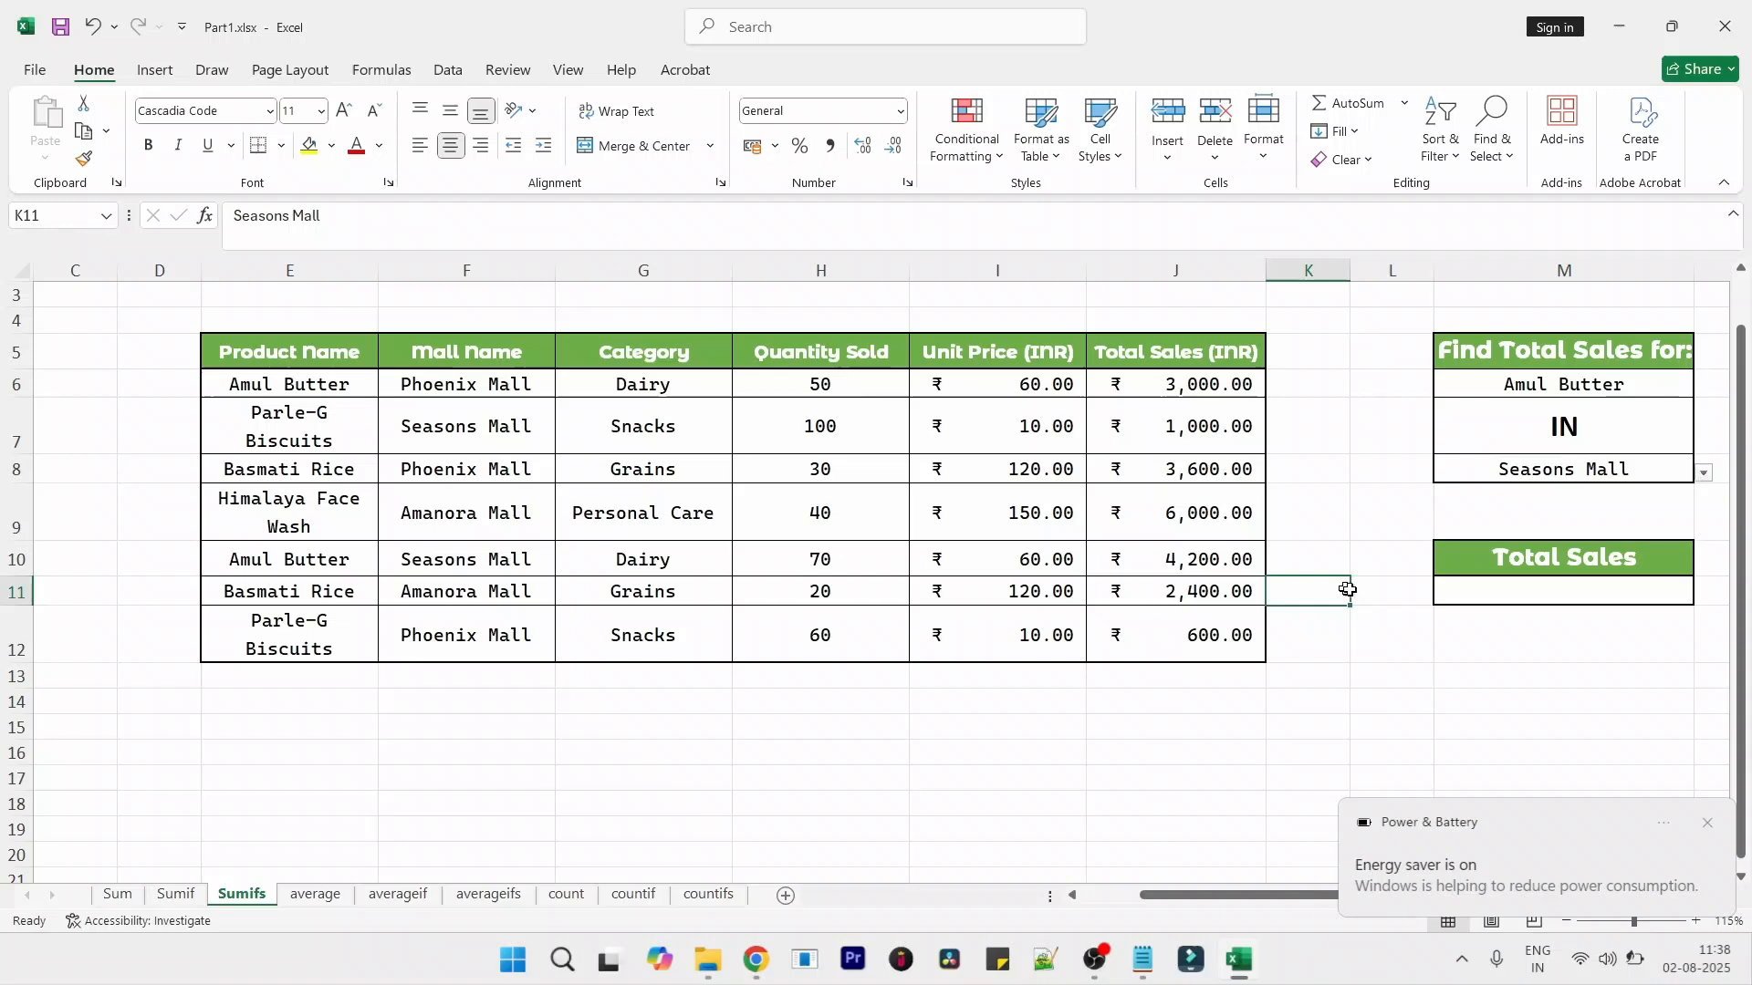
- Start a SUMIFS formula in M11 with the Total Sales values J6:J12 as the sum range
{"action": "left_click", "coordinate": [1501, 592]}
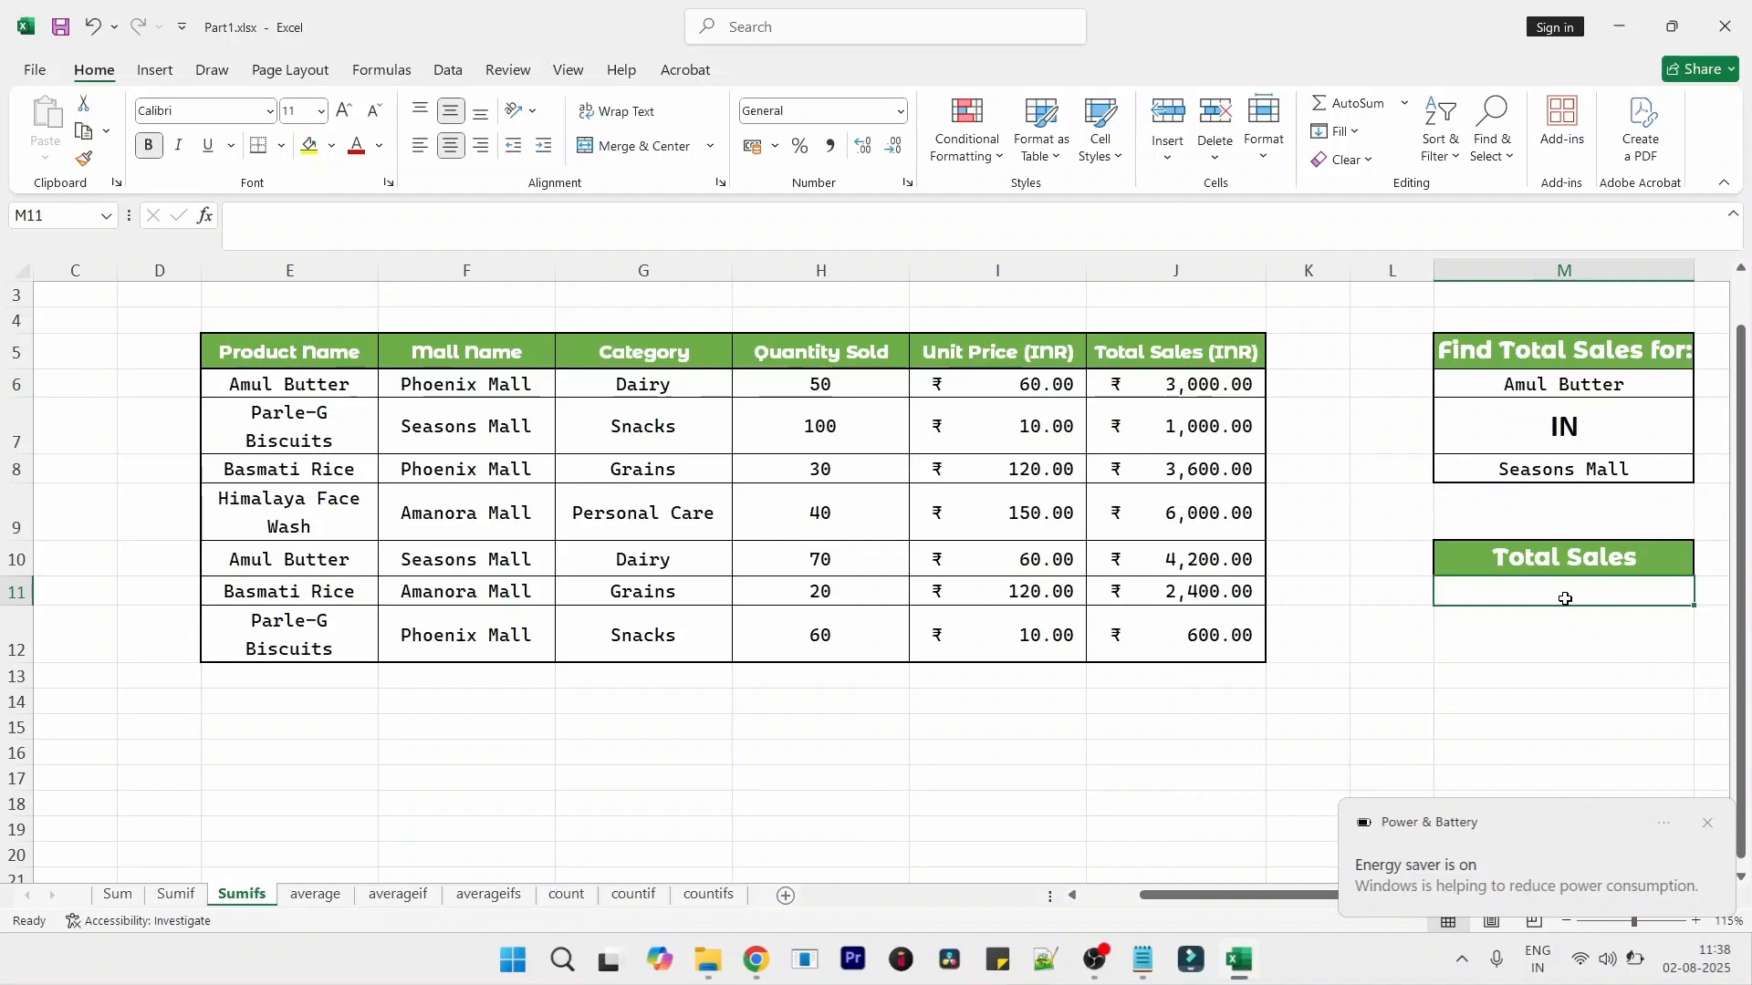
{"action": "type", "text": "=s"}
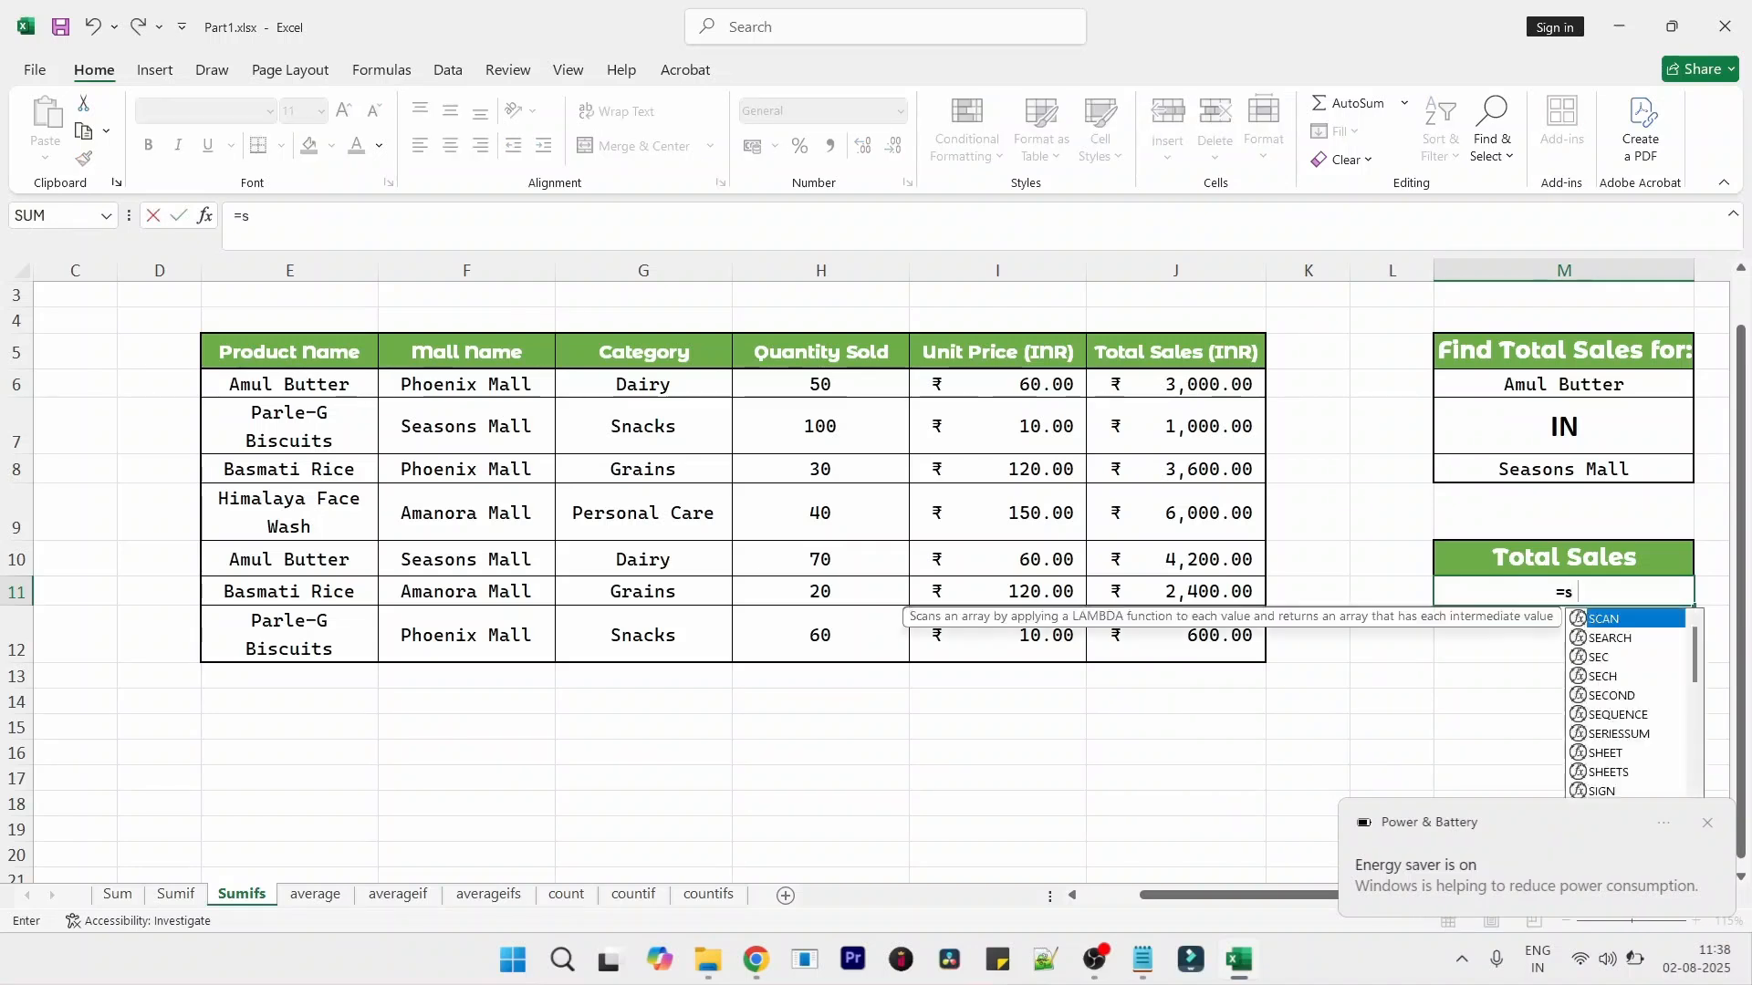
{"action": "type", "text": "umifs"}
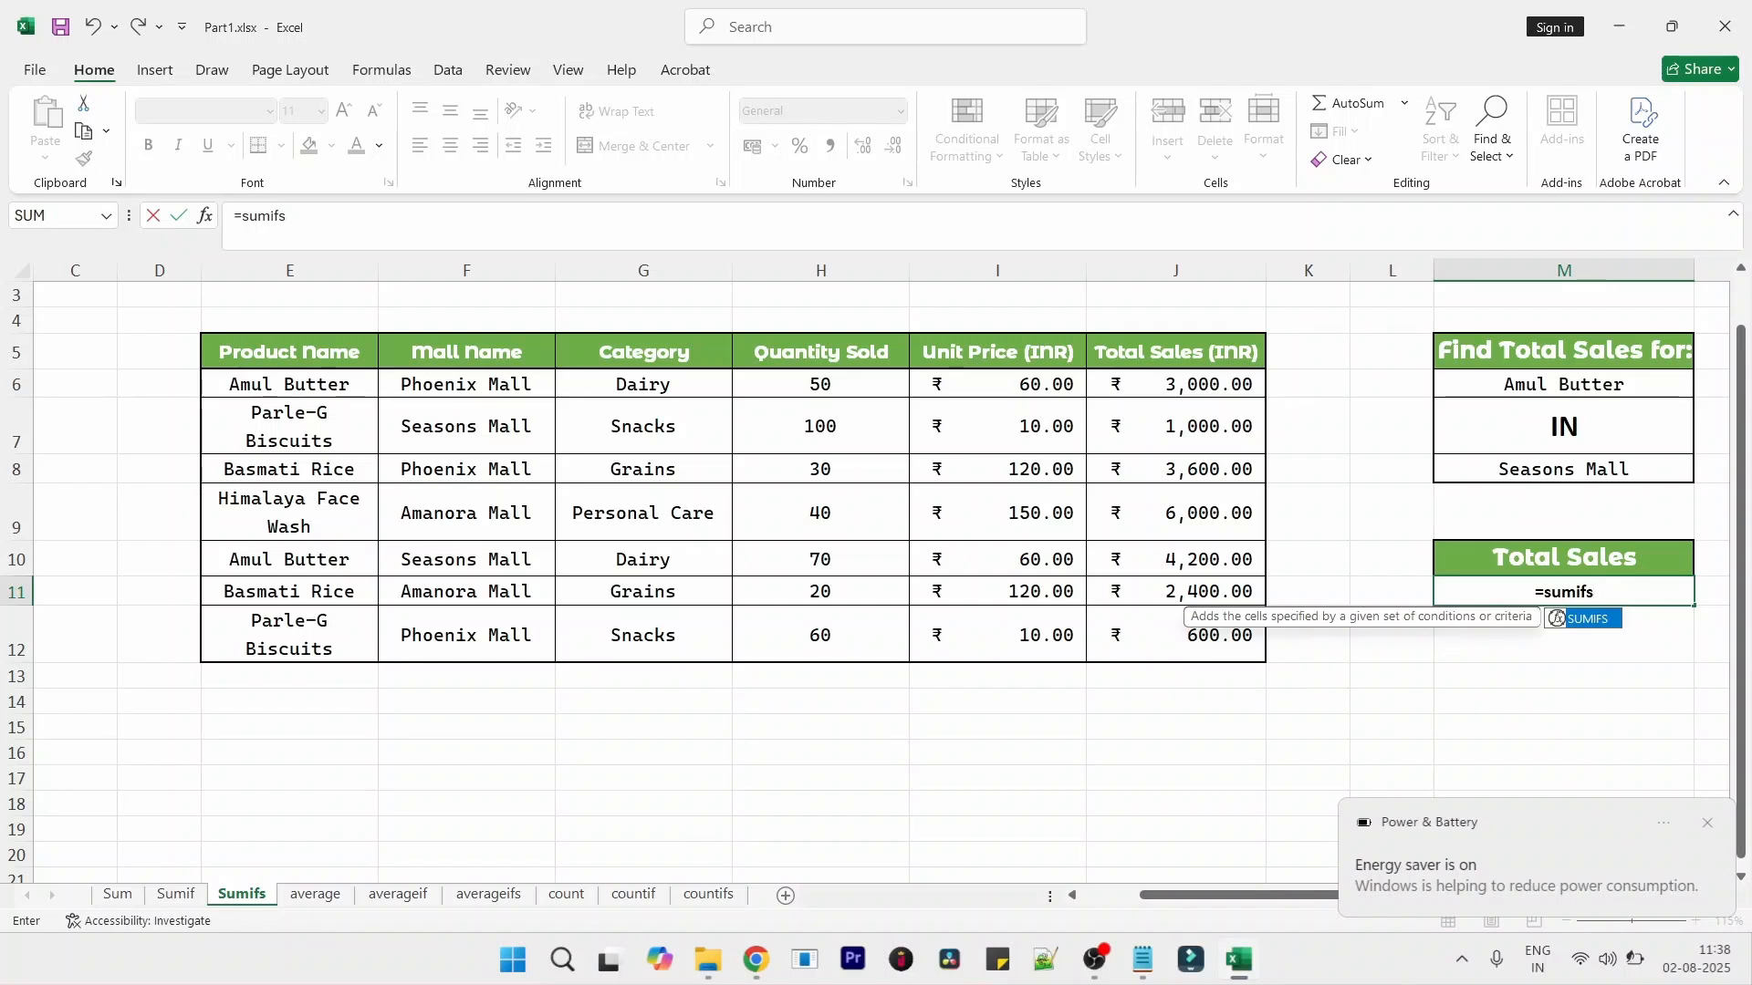
{"action": "type", "text": "("}
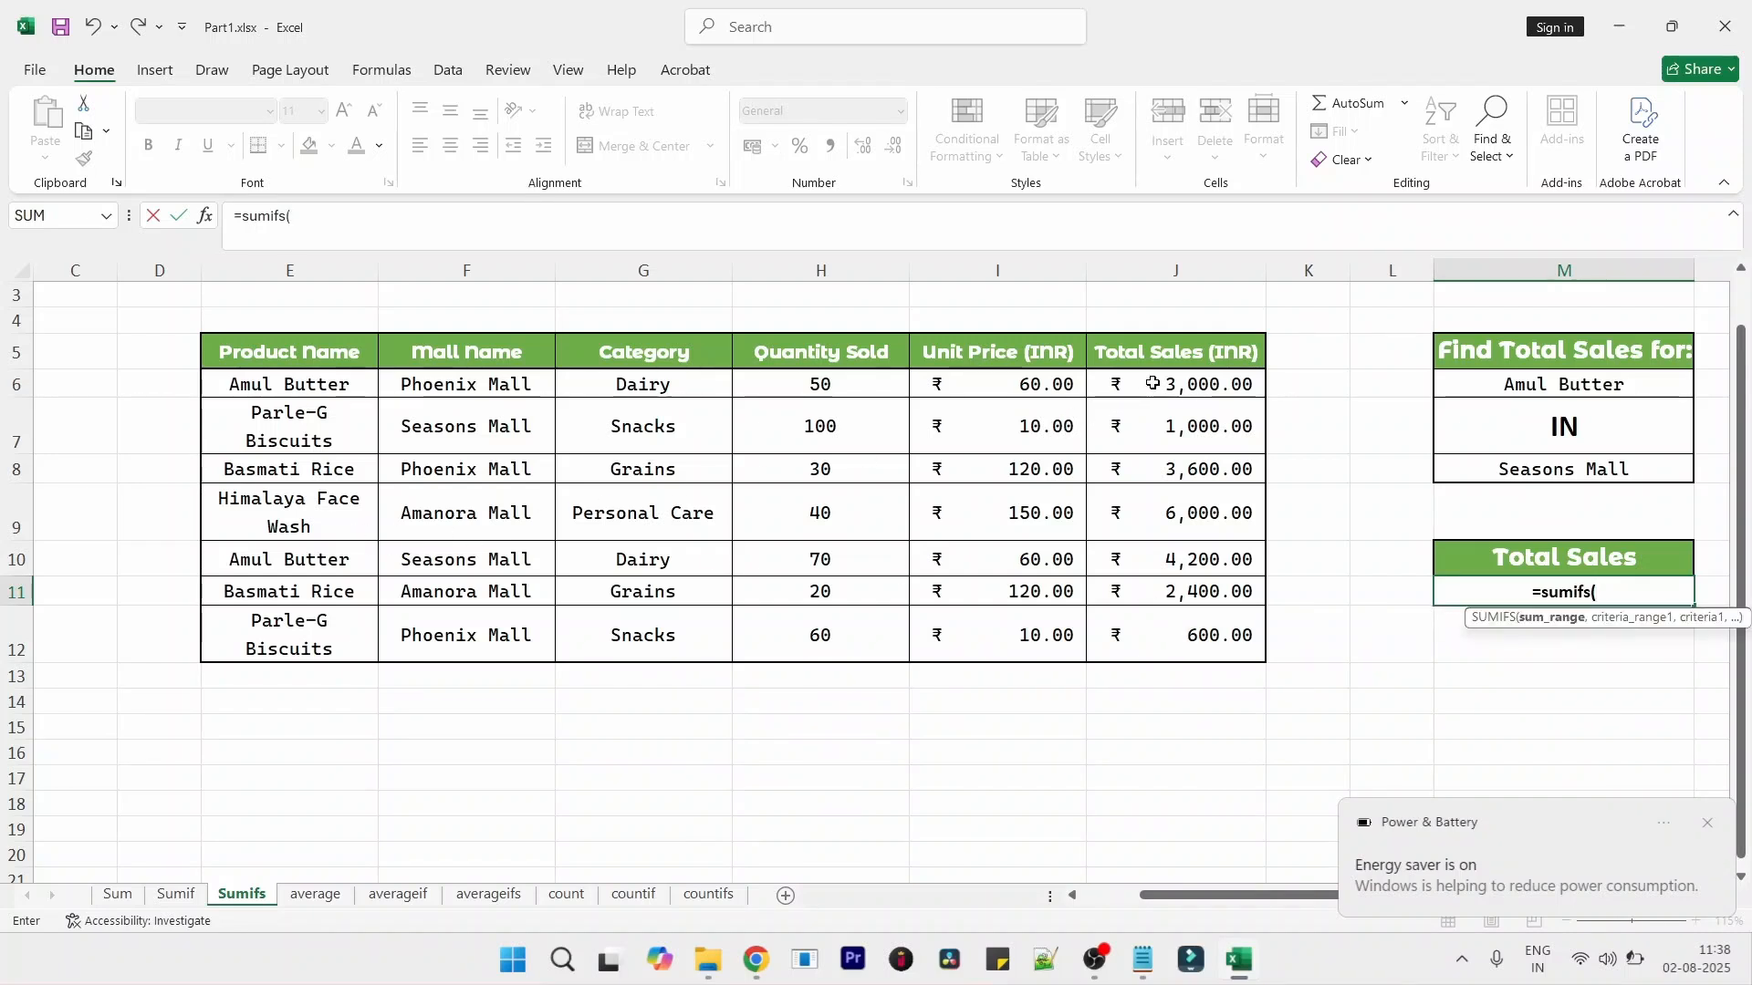
{"action": "left_click_drag", "start_coordinate": [1152, 383], "coordinate": [1140, 643]}
{"action": "type", "text": ","}
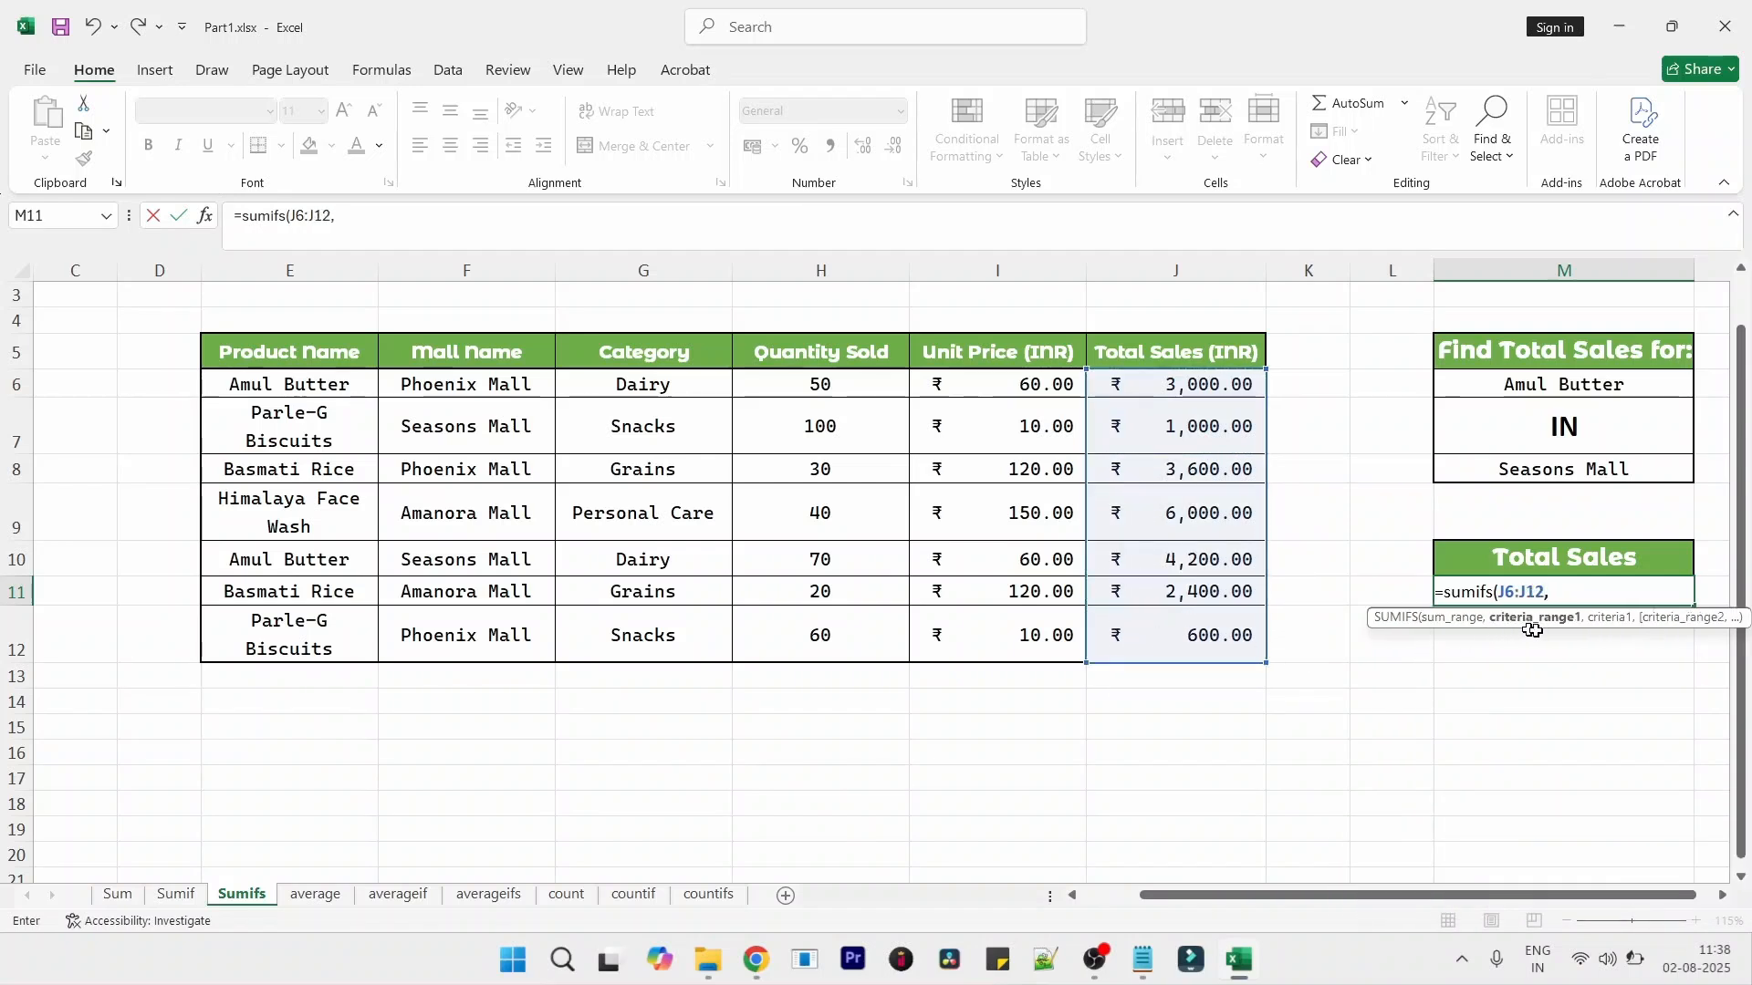
- Add the product names E6:E12 as the first criteria range, with M6 as its criterion
{"action": "left_click", "coordinate": [315, 384]}
{"action": "left_click_drag", "start_coordinate": [315, 420], "coordinate": [306, 650]}
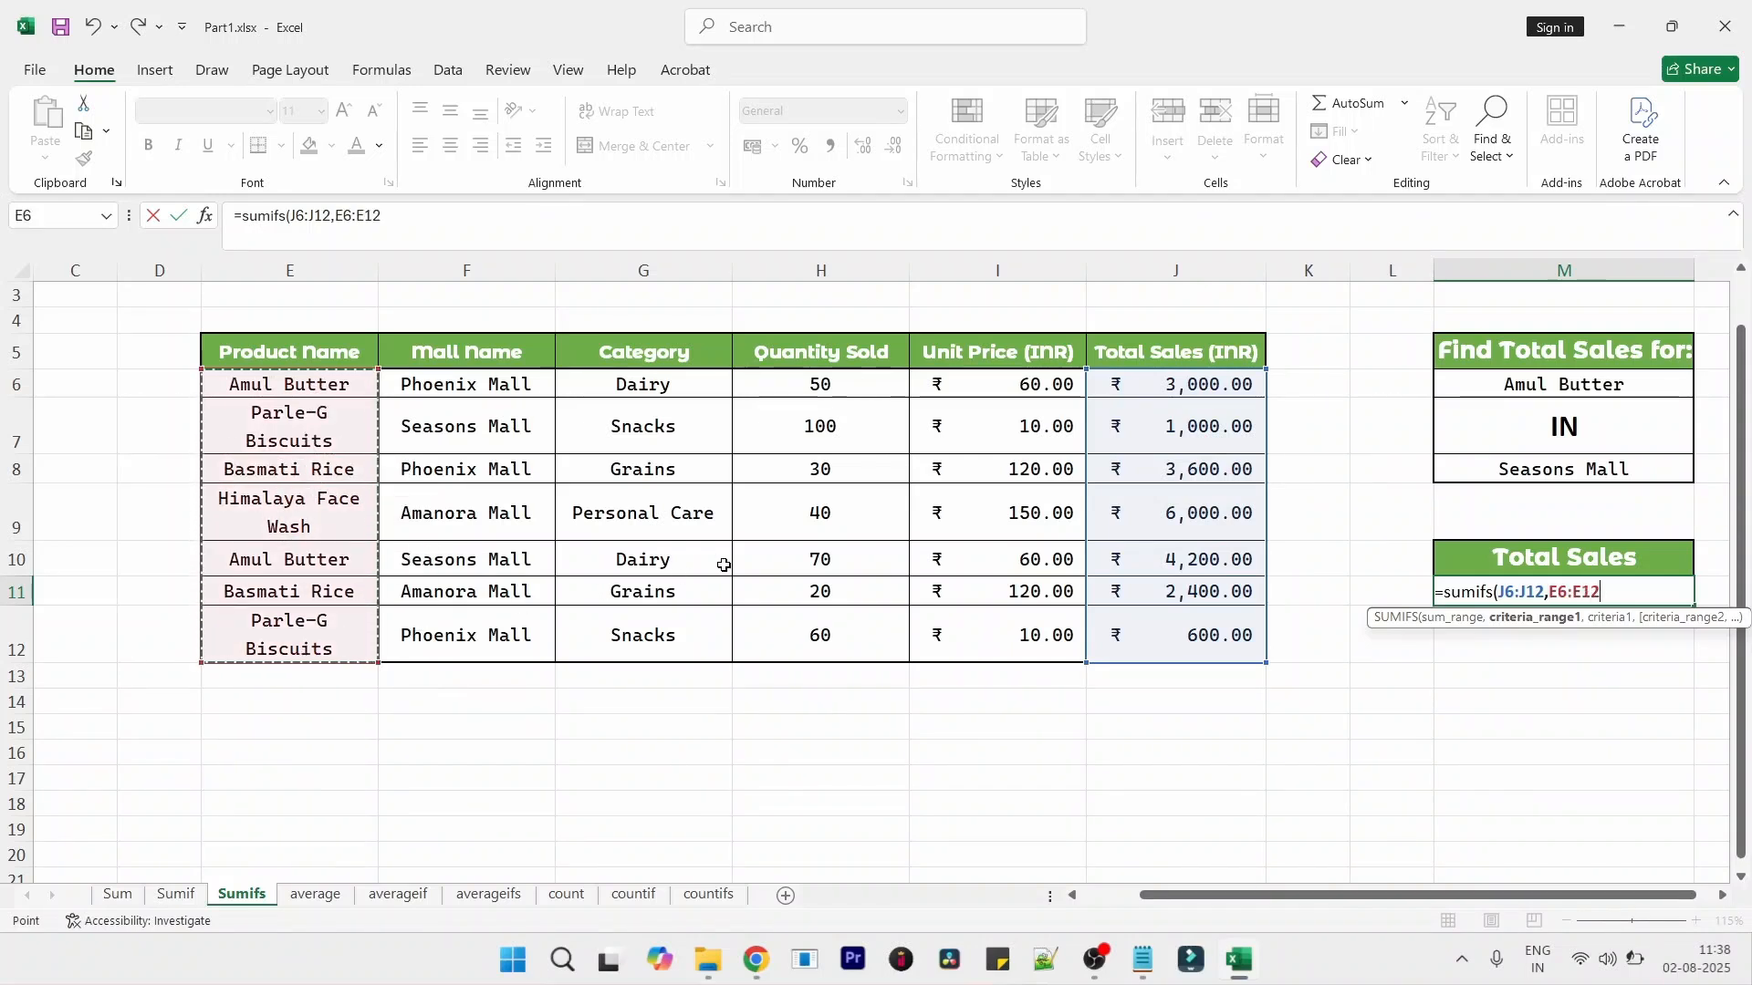
{"action": "type", "text": ","}
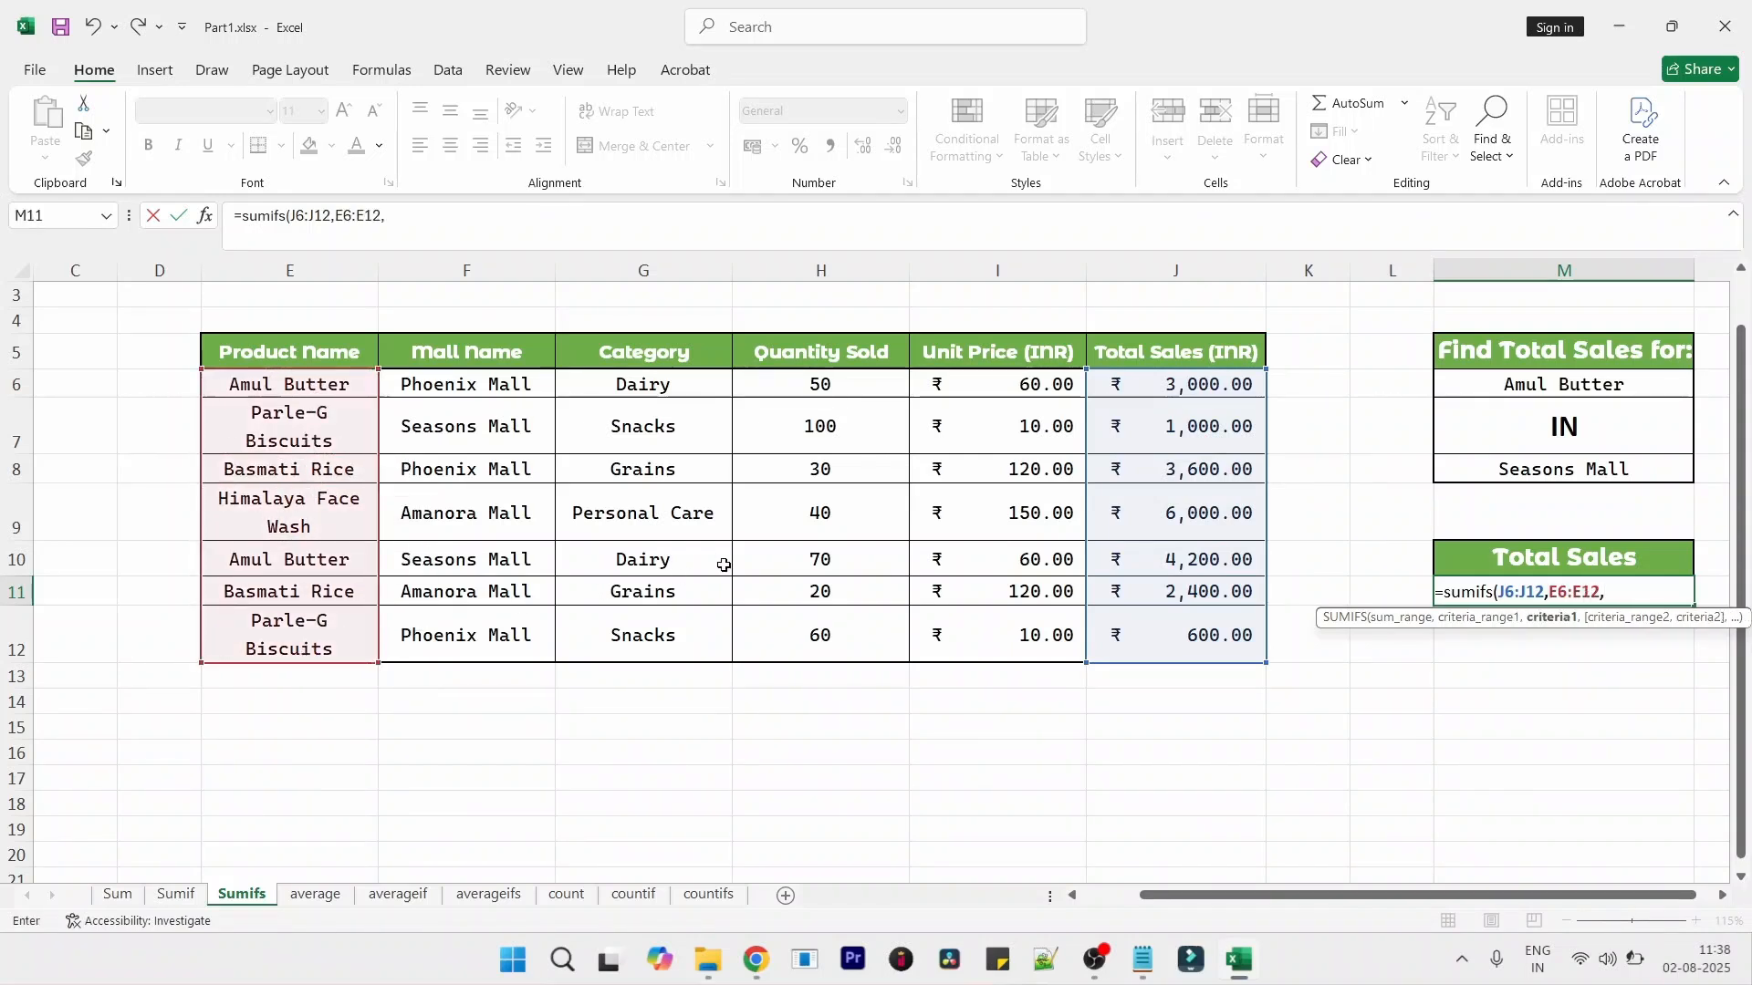
{"action": "left_click", "coordinate": [1556, 388]}
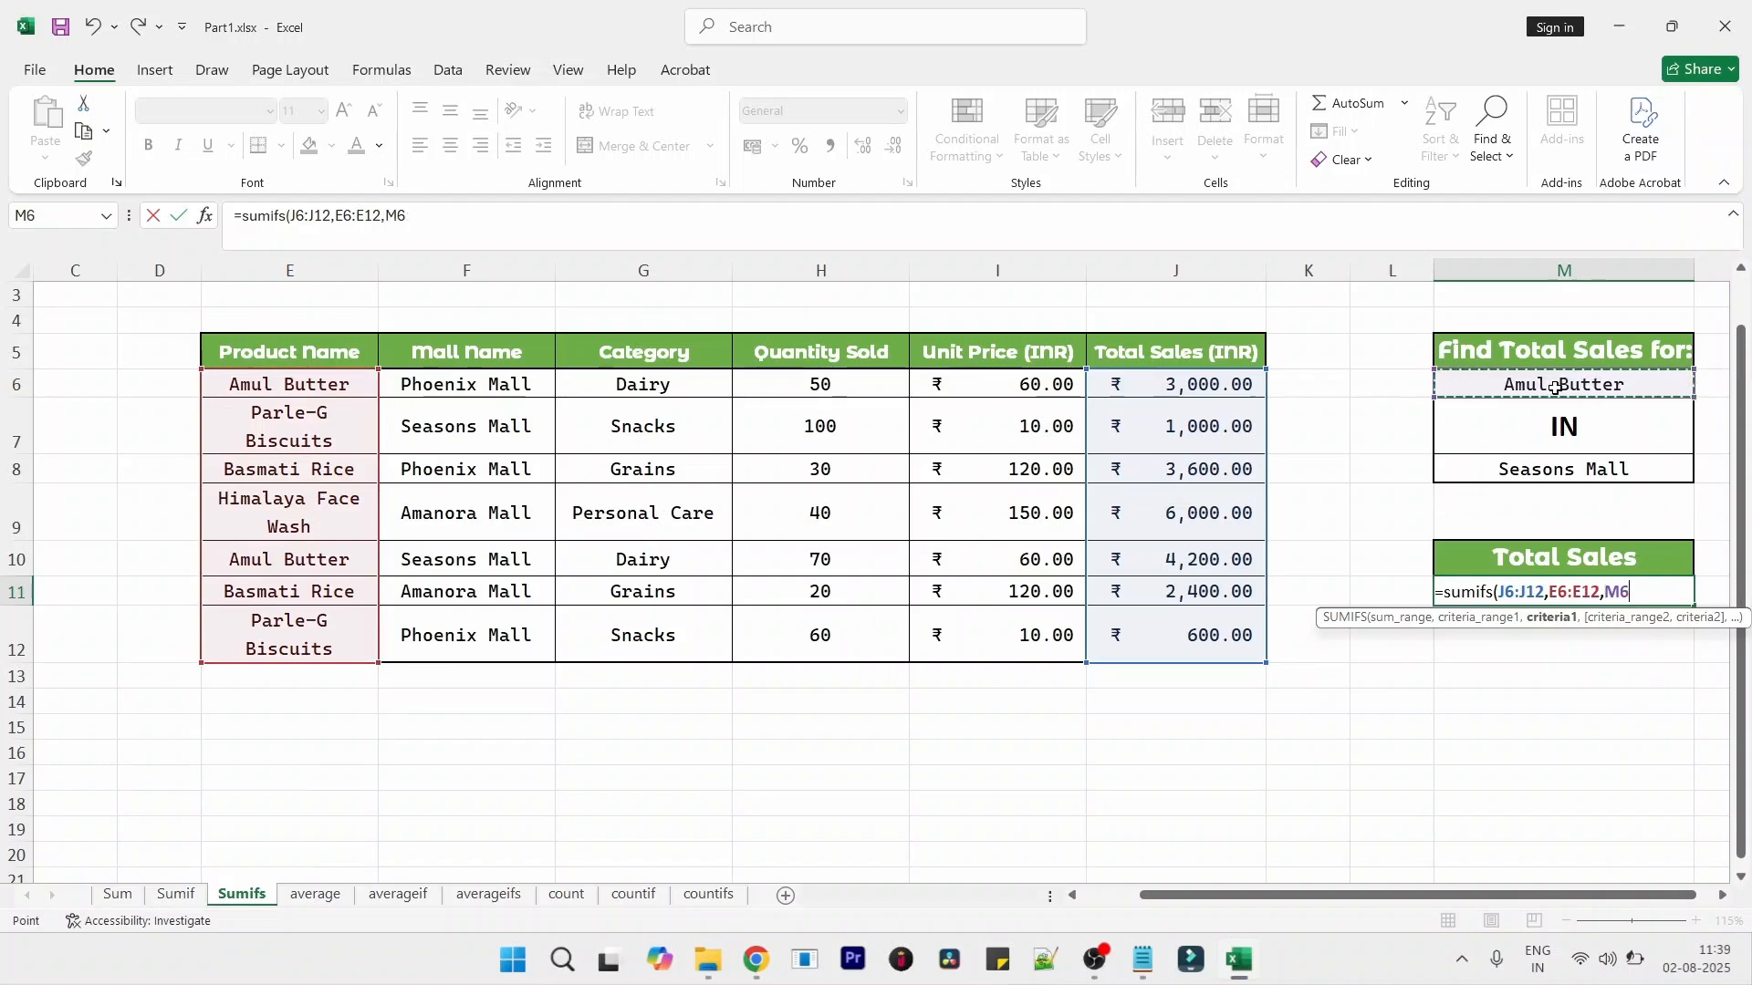
{"action": "type", "text": ","}
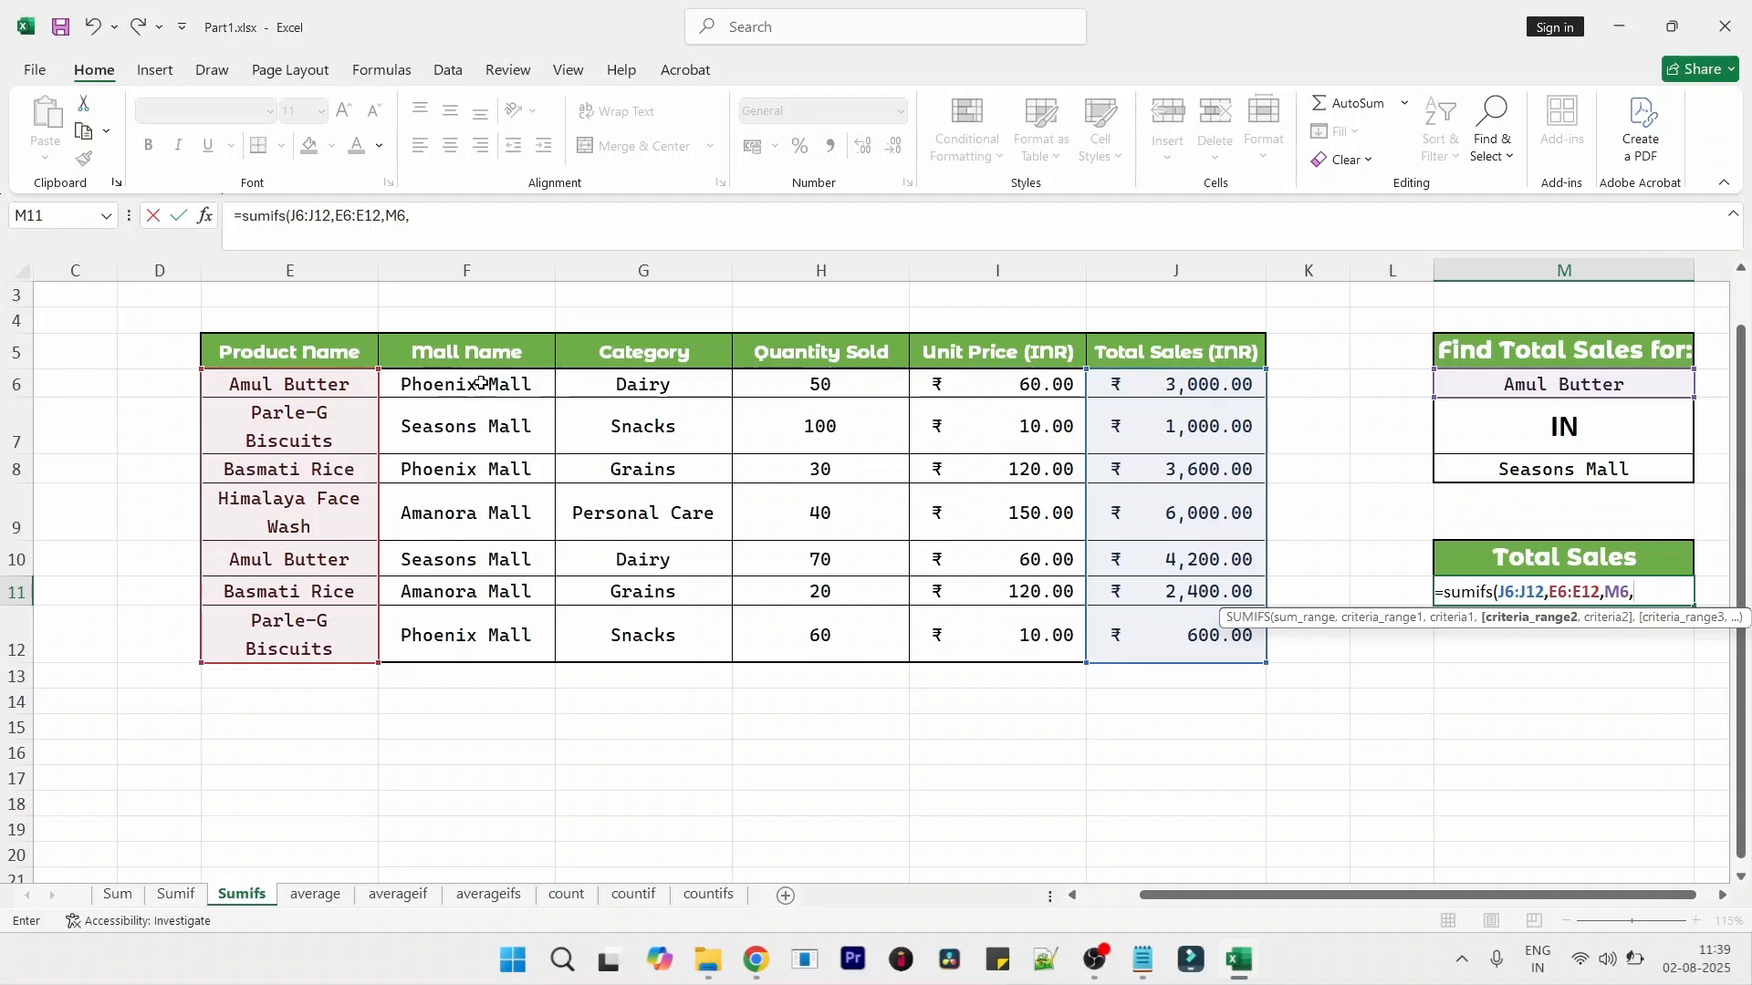
- Add the mall names F6:F12 with criterion M8 and complete the formula as =SUMIFS(J6:J12,E6:E12,M6,F6:F12,M8)
{"action": "left_click_drag", "start_coordinate": [481, 384], "coordinate": [477, 655]}
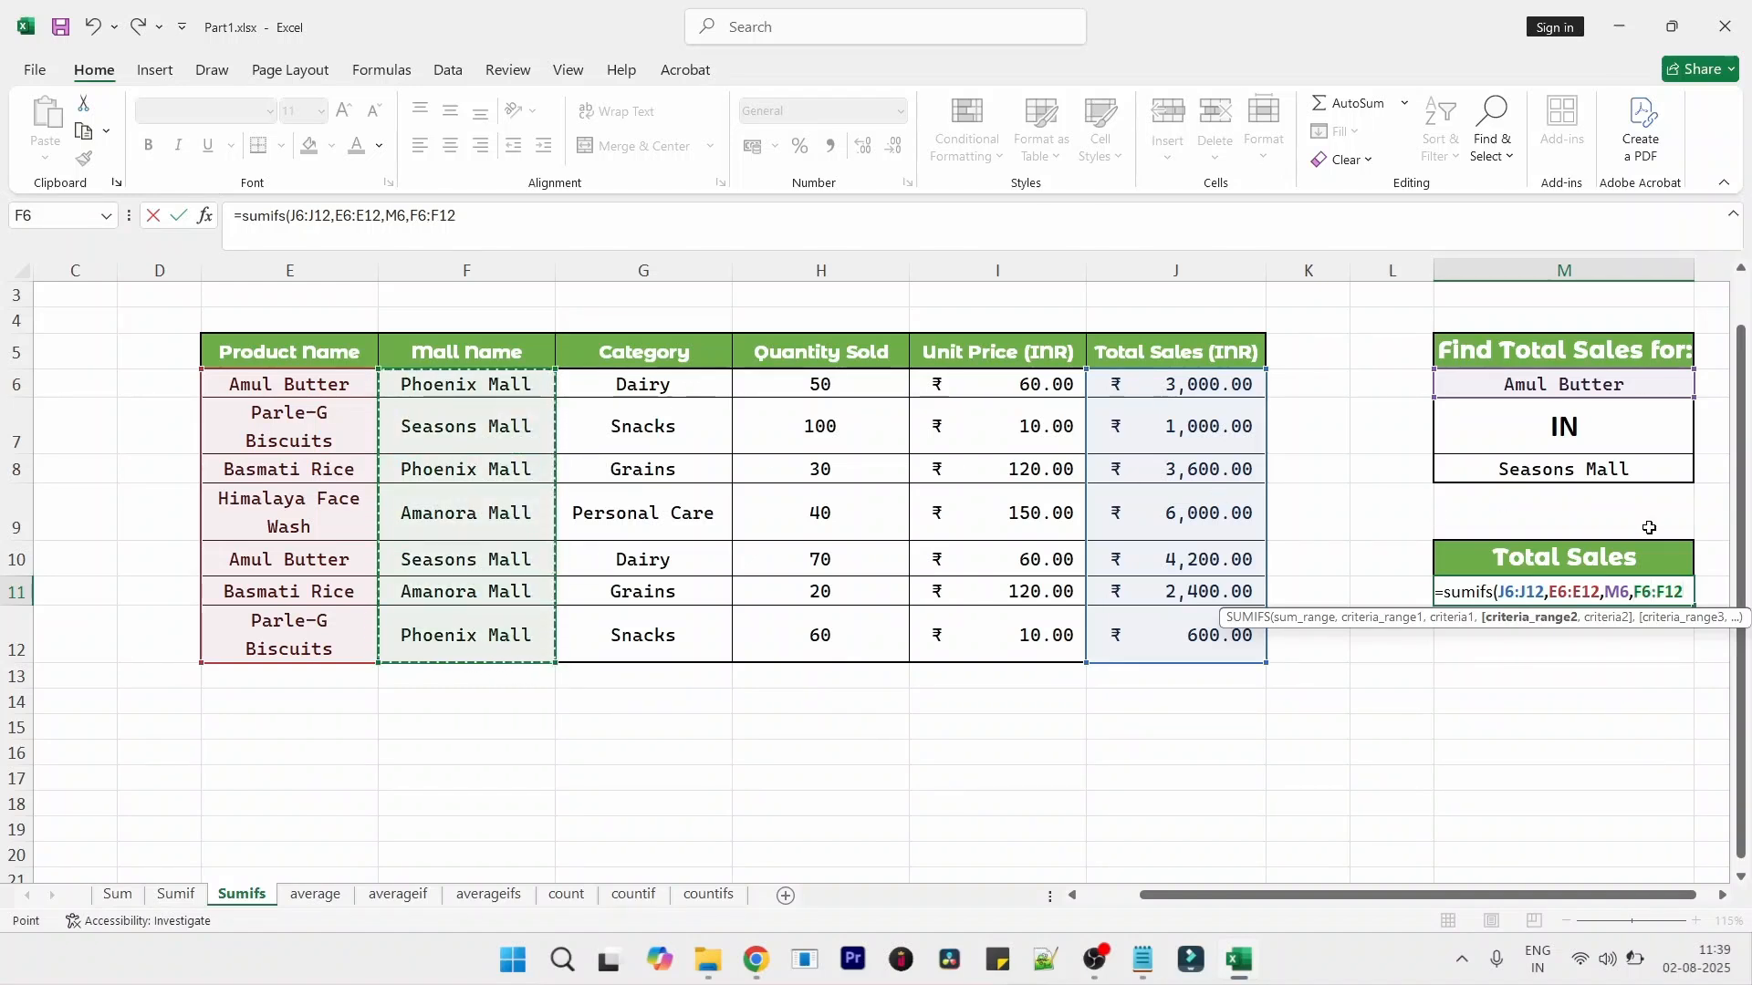
{"action": "type", "text": ","}
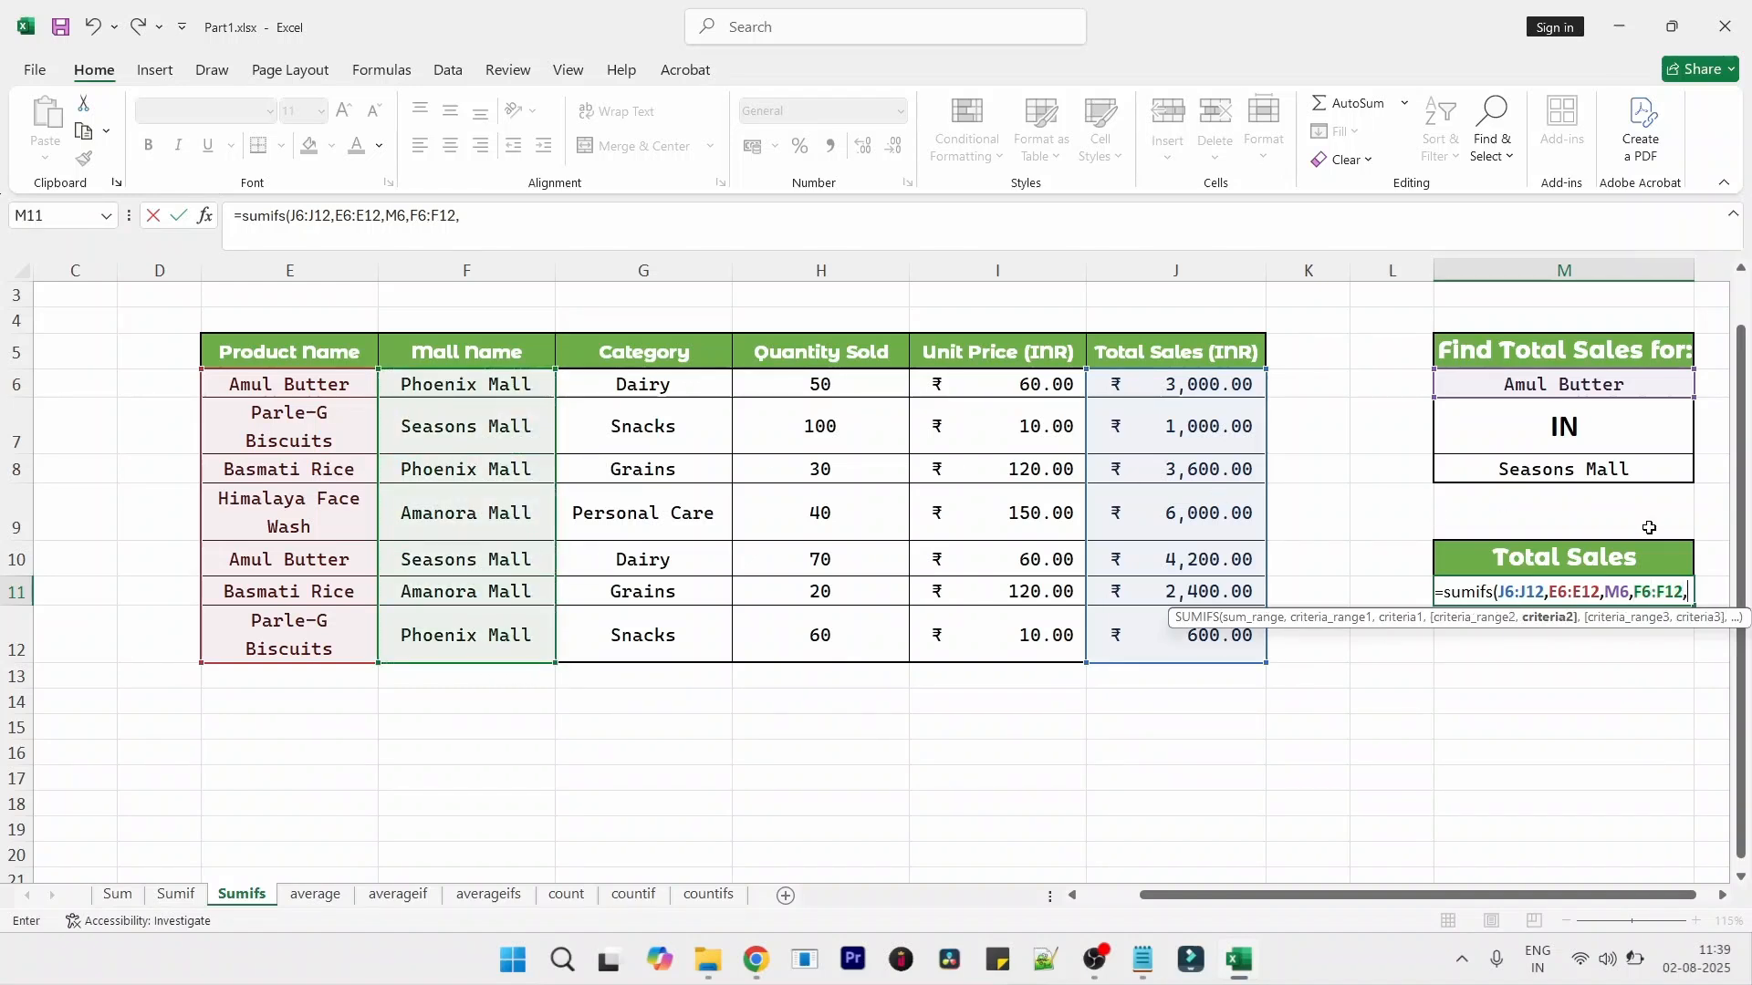
{"action": "left_click", "coordinate": [1602, 466]}
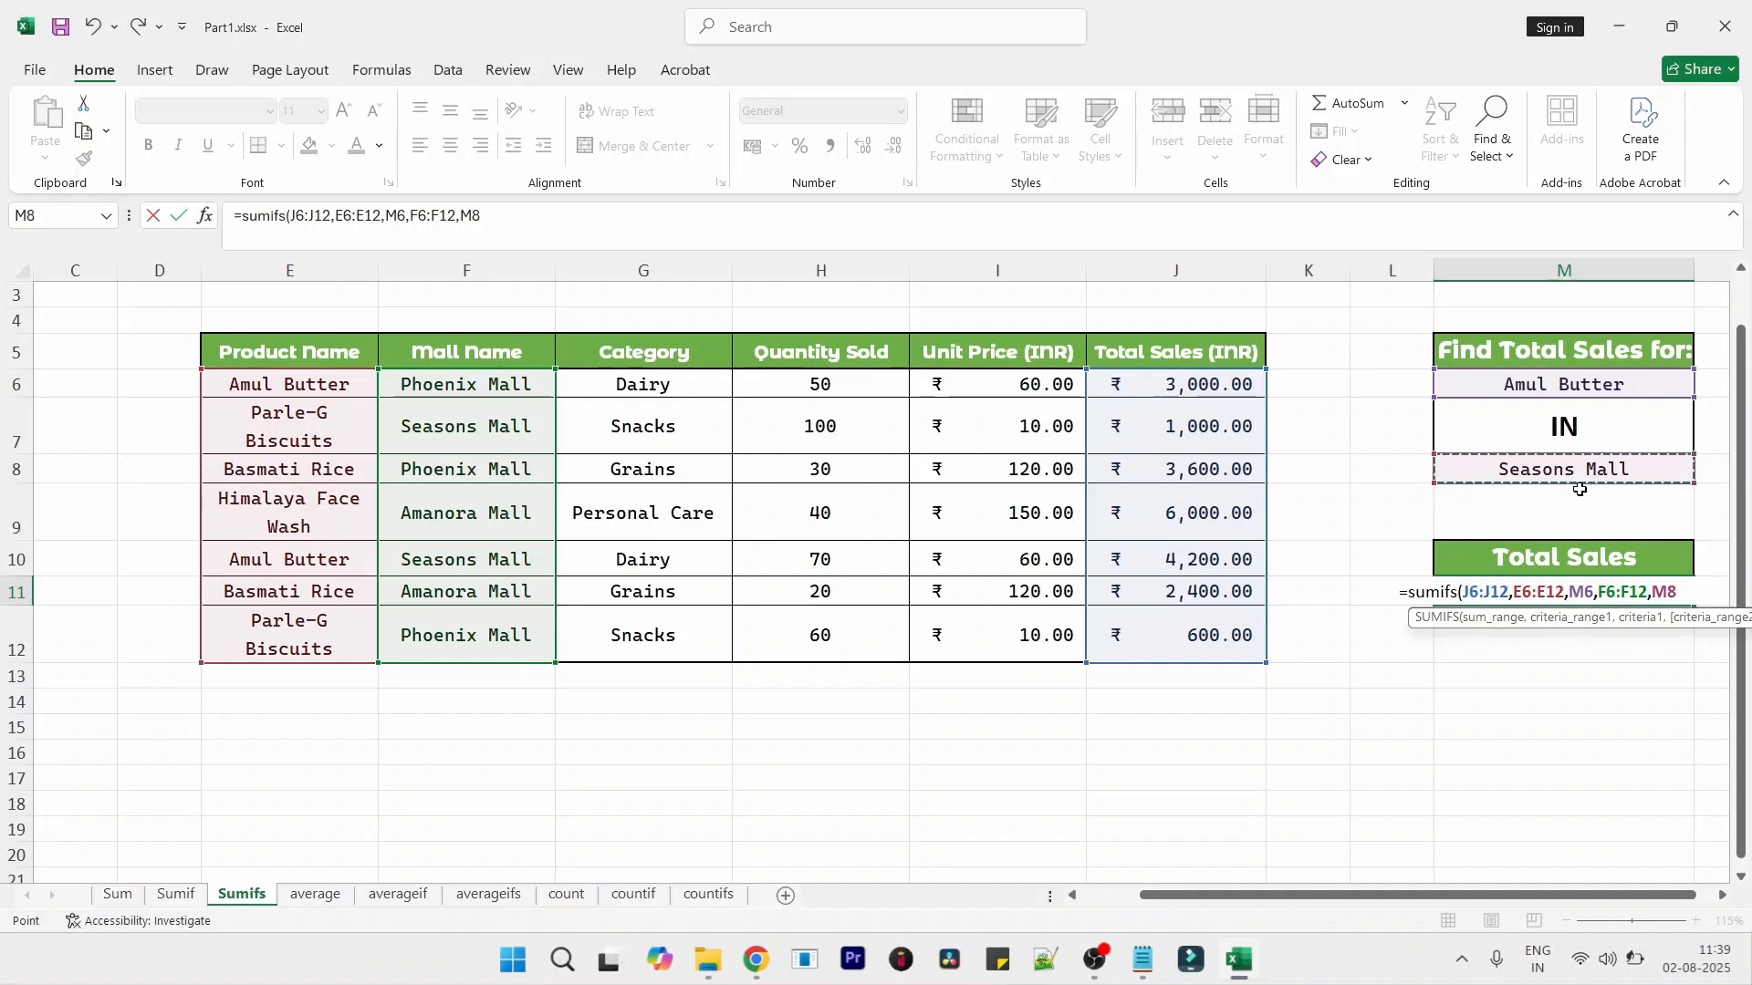
{"action": "type", "text": ")"}
{"action": "key", "text": "Return"}
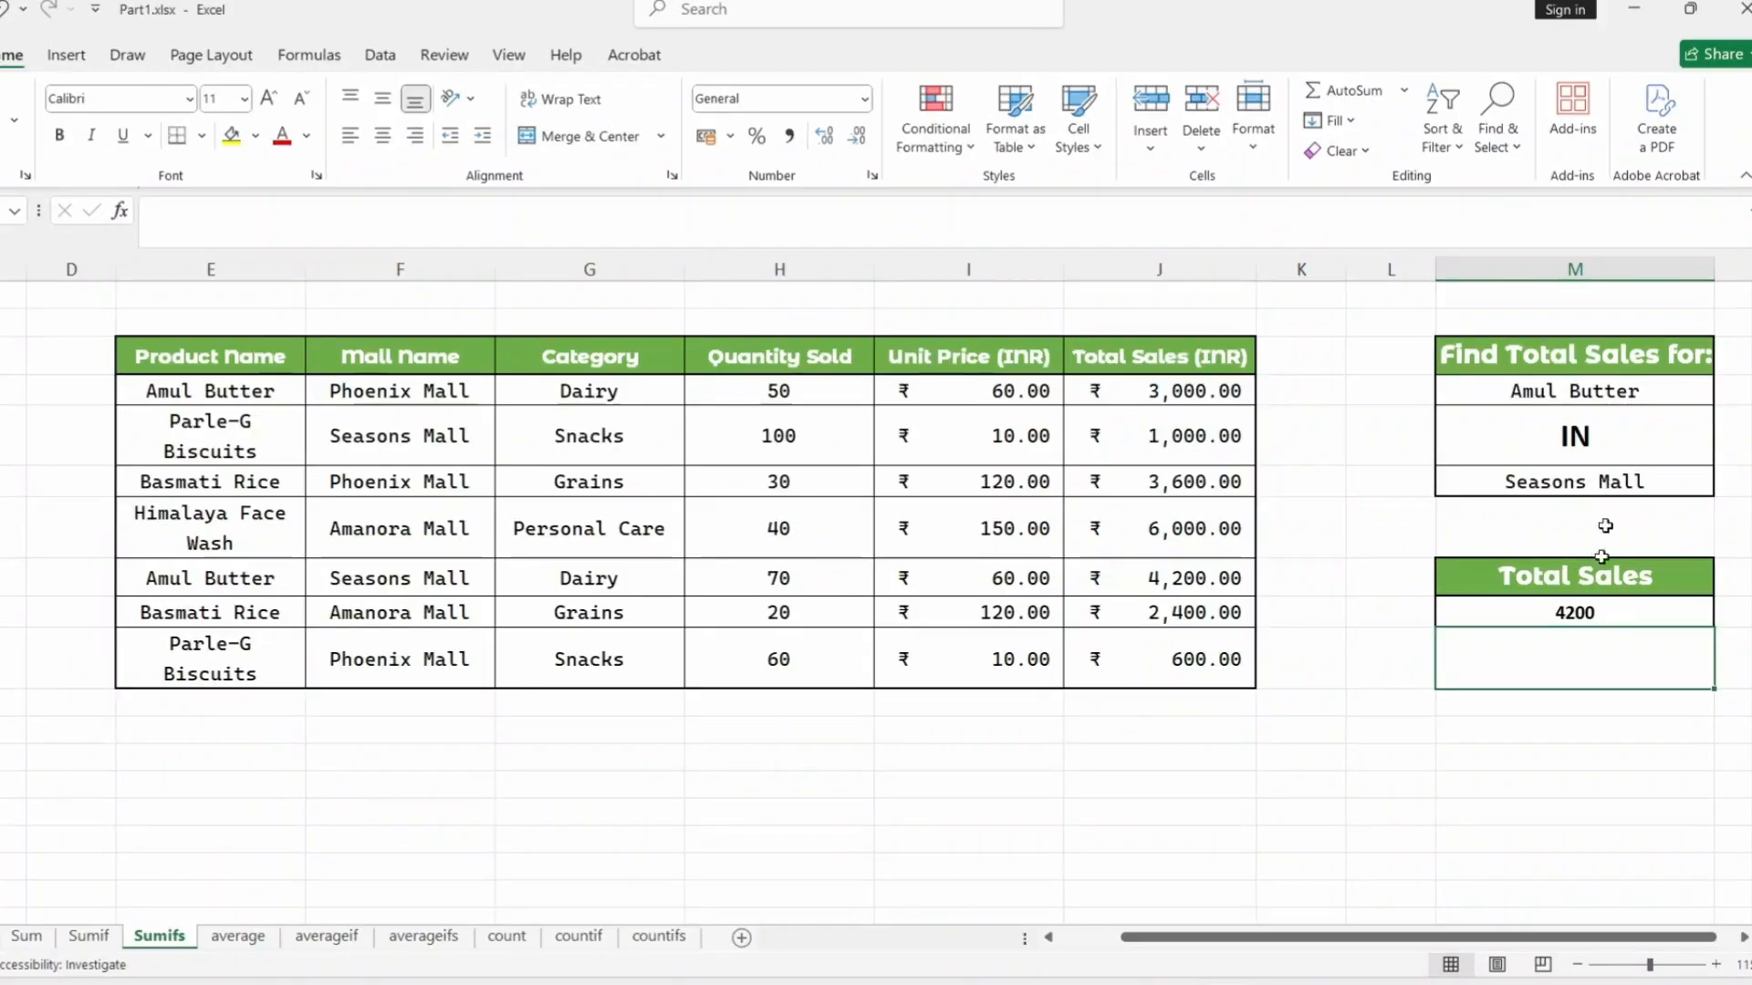
- Format the Total Sales result in M11 with the ₹ English (India) accounting format
{"action": "left_click", "coordinate": [1618, 615]}
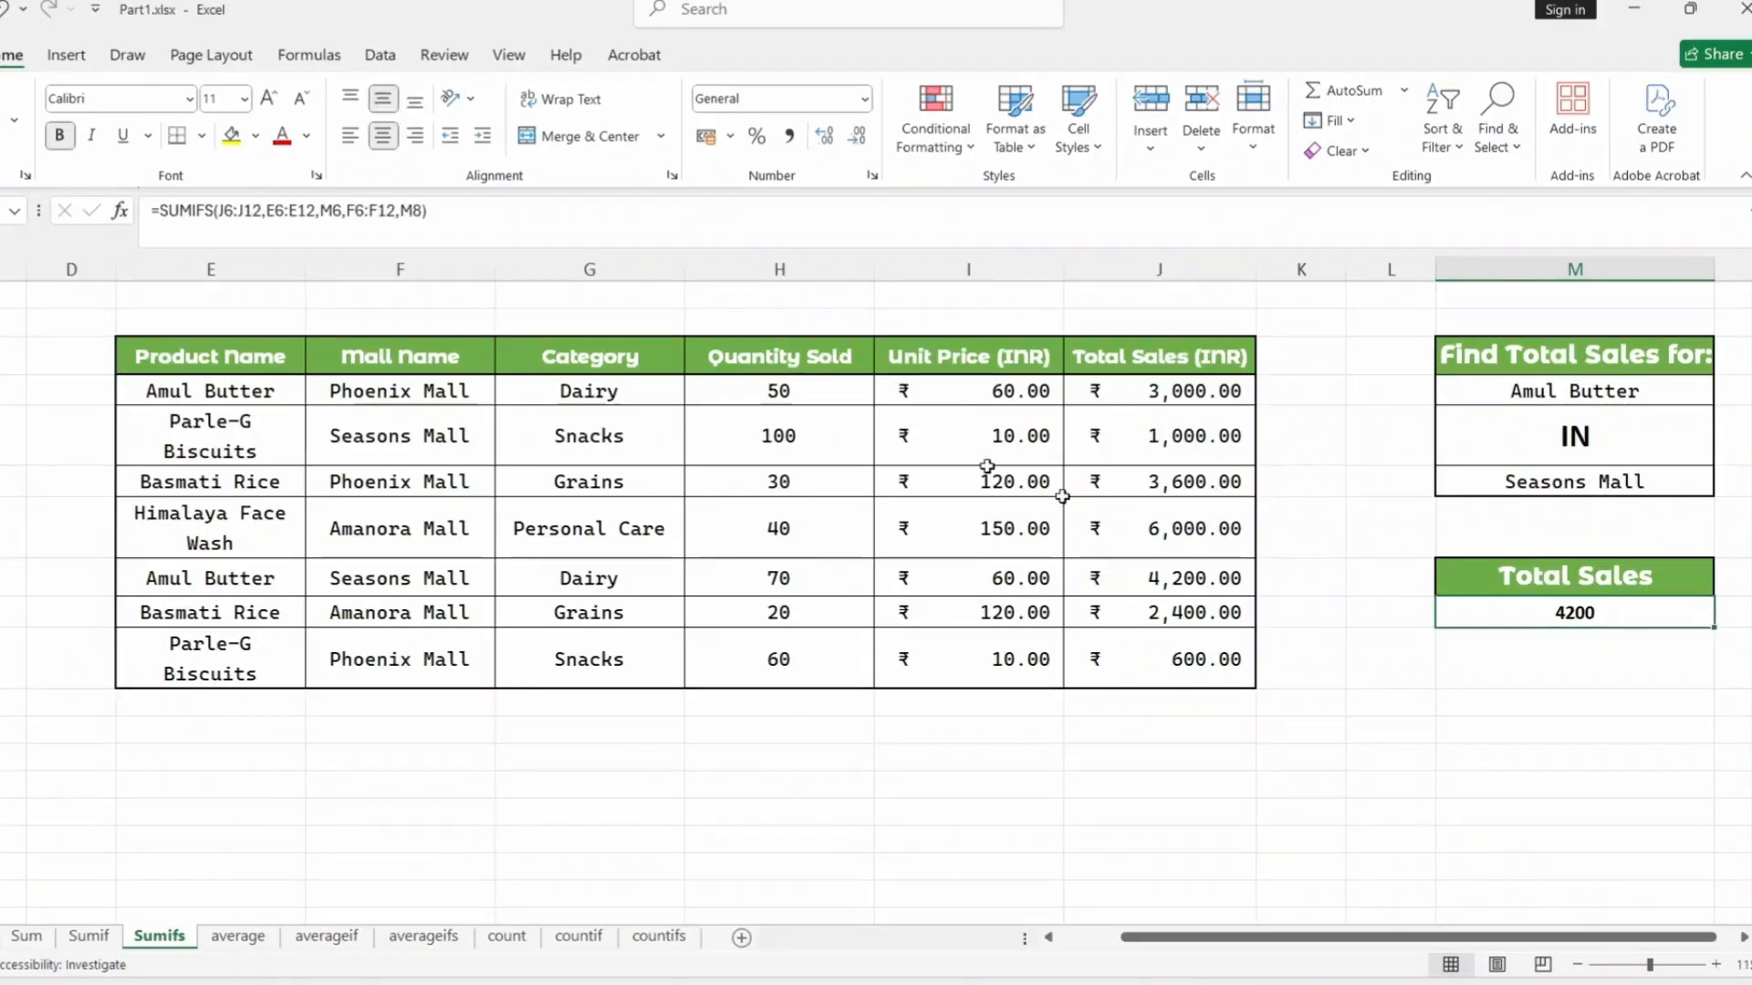
{"action": "left_click", "coordinate": [734, 137]}
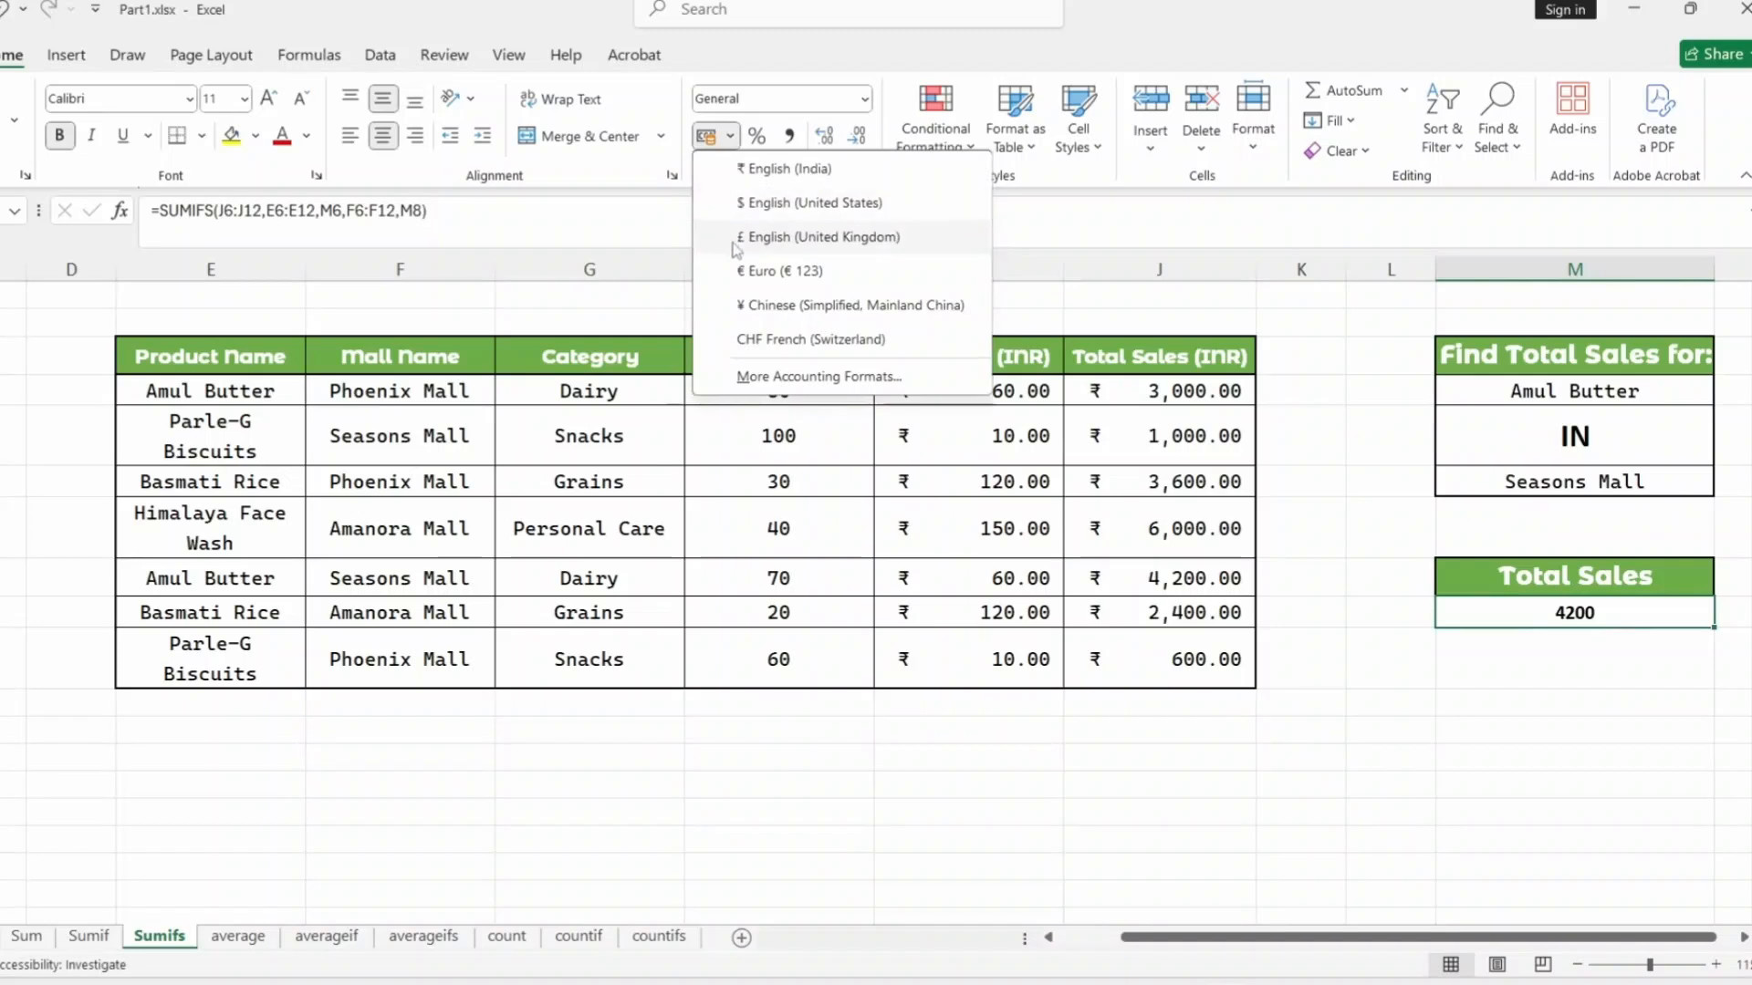
{"action": "left_click", "coordinate": [743, 168]}
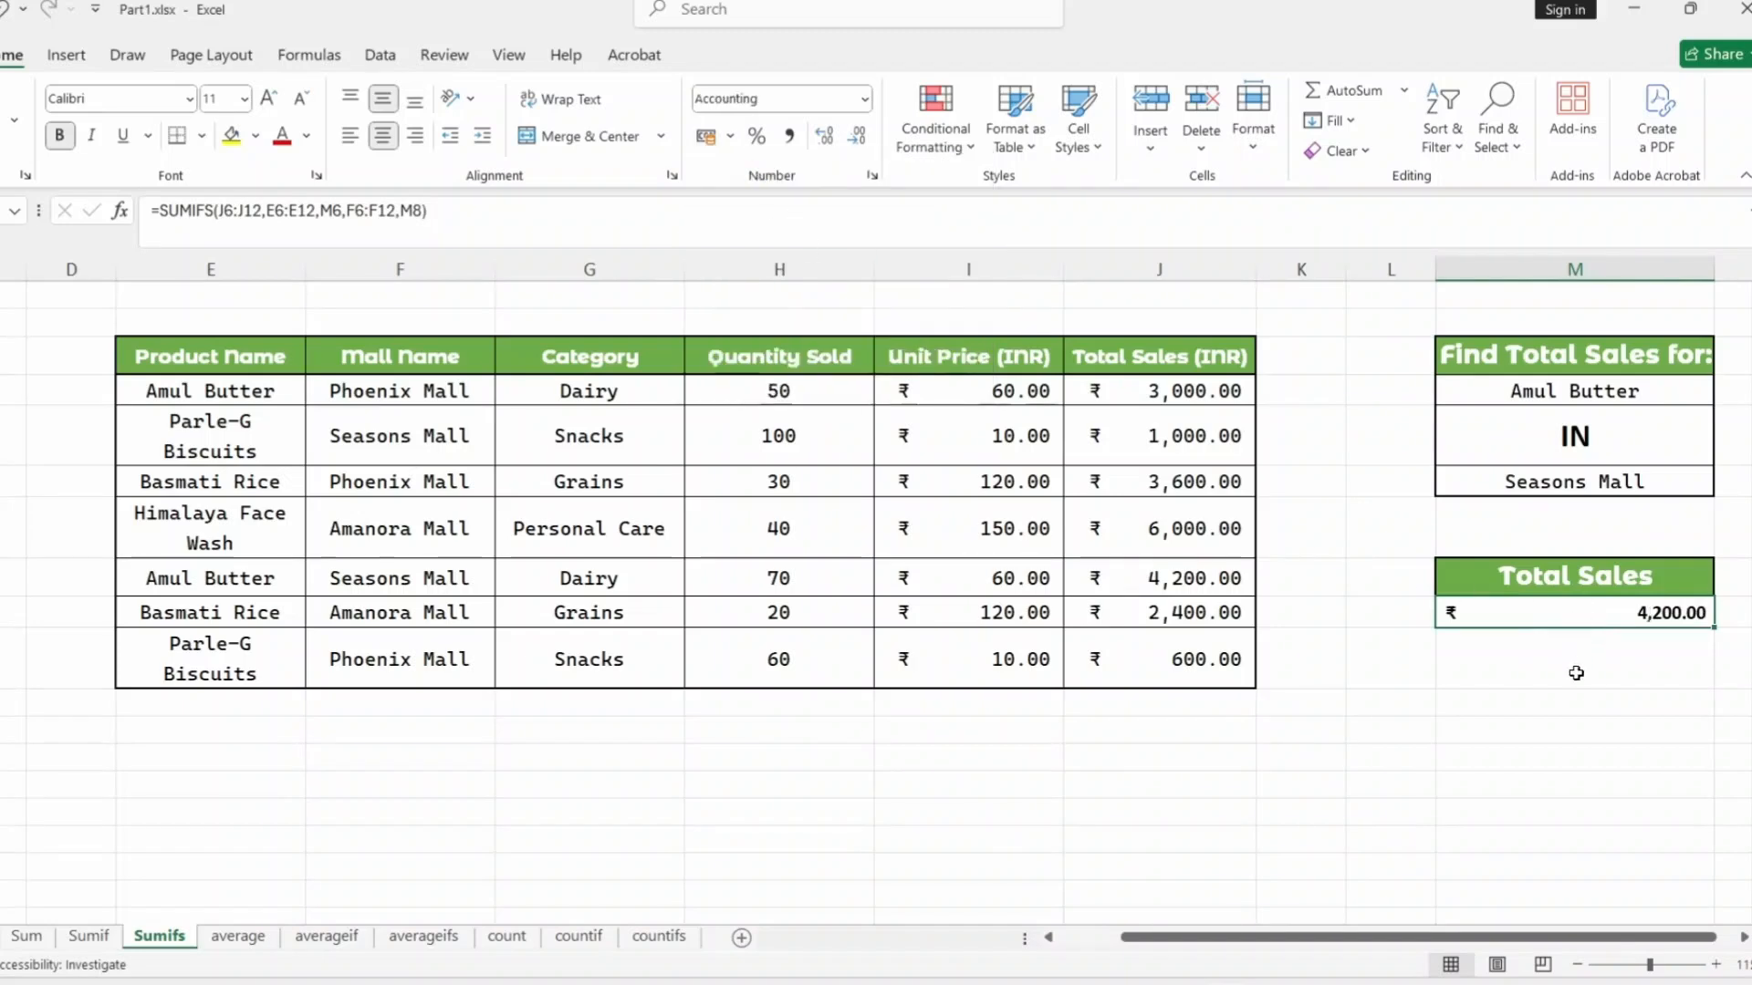
{"action": "left_click", "coordinate": [1579, 682]}
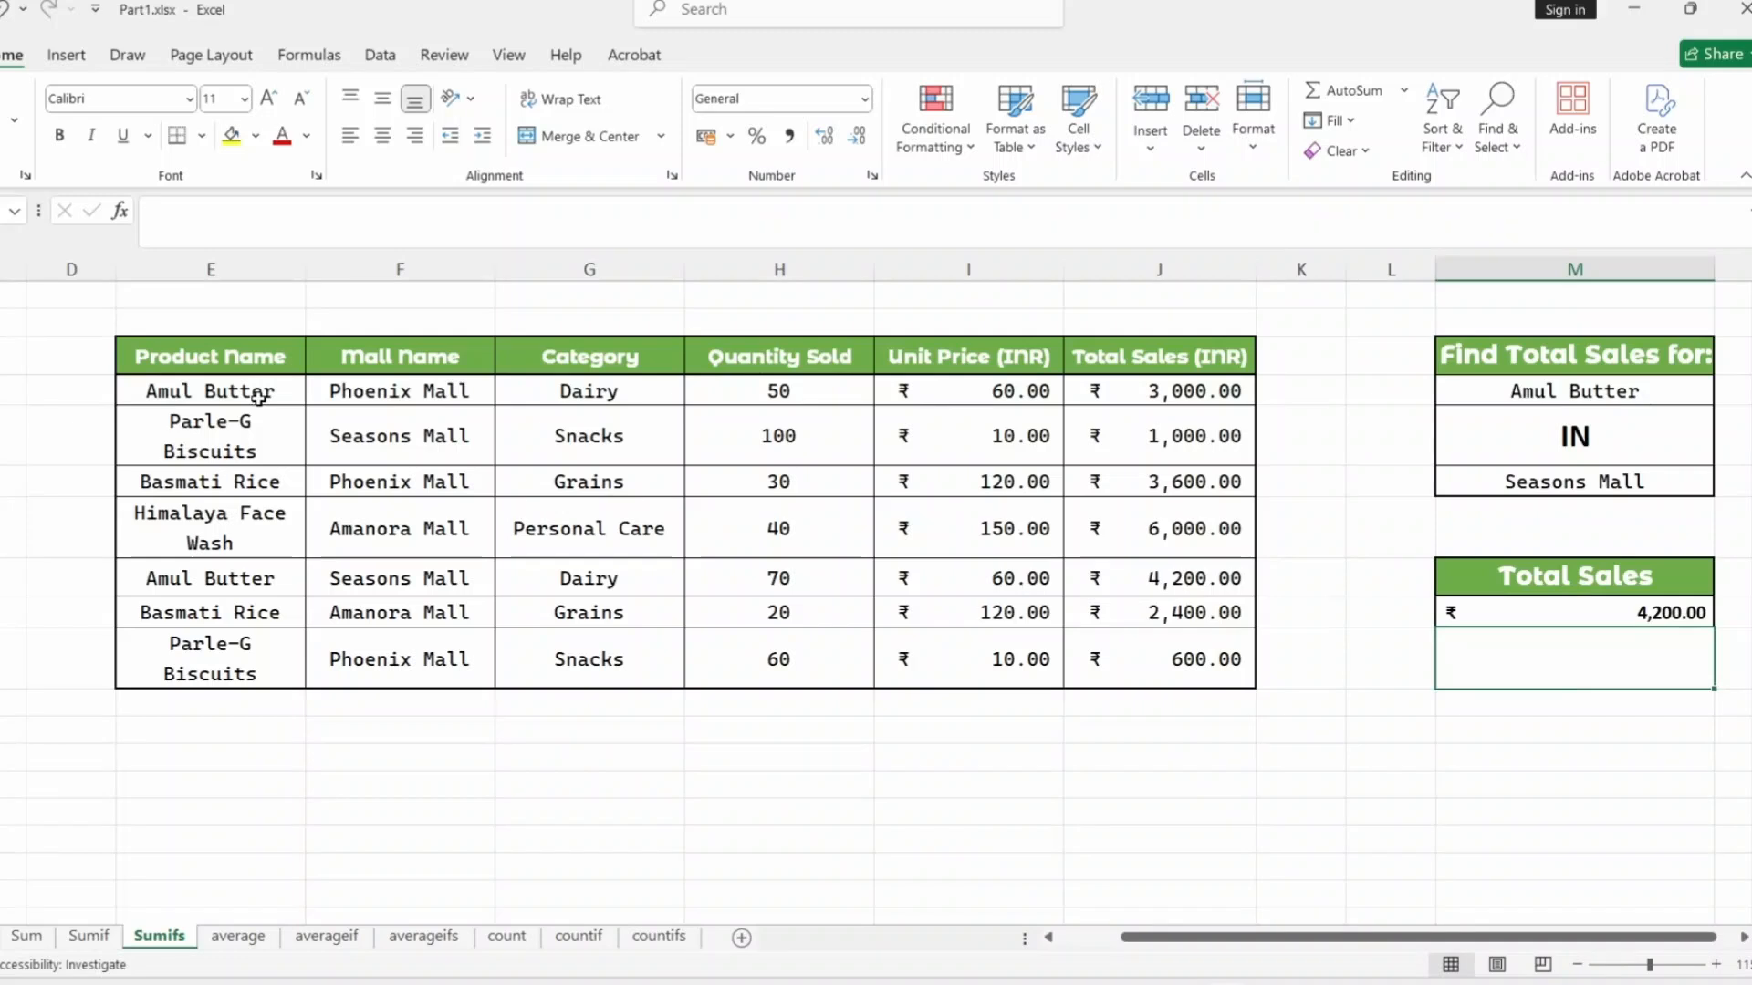
- Turn on filtering for the header row of the mall sales table
{"action": "left_click", "coordinate": [361, 365]}
{"action": "key", "text": "Left"}
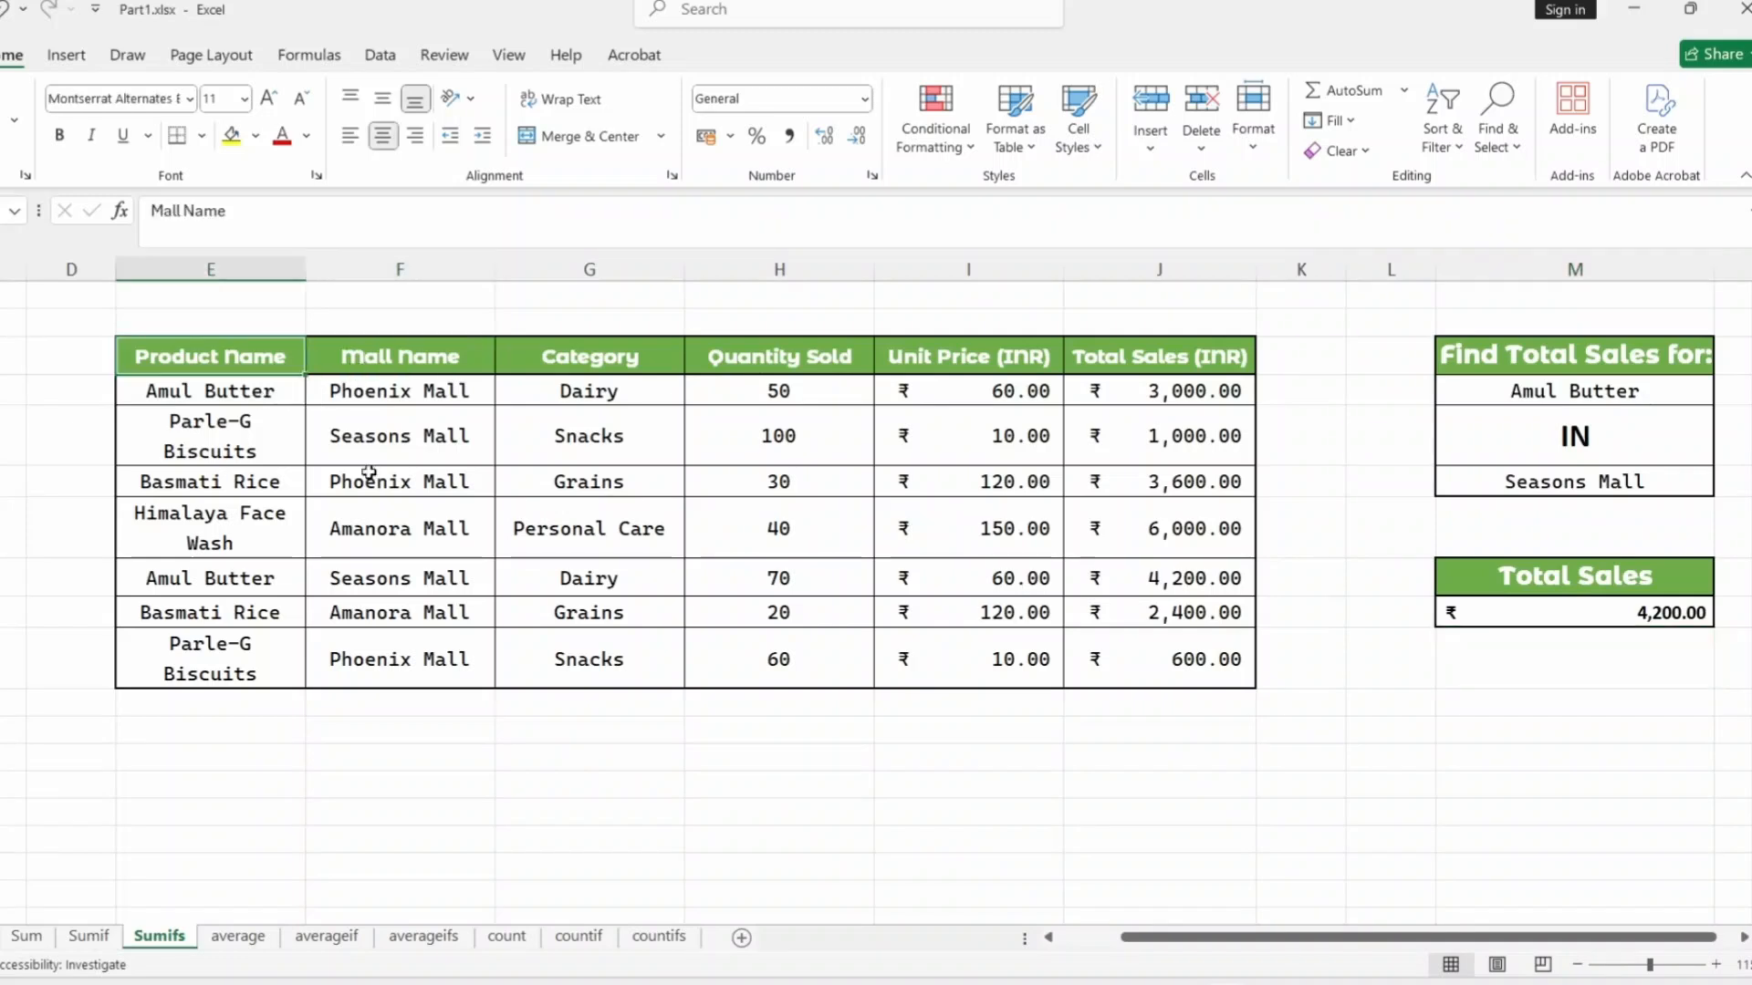
{"action": "key", "text": "ctrl+shift+l"}
{"action": "key", "text": "Right"}
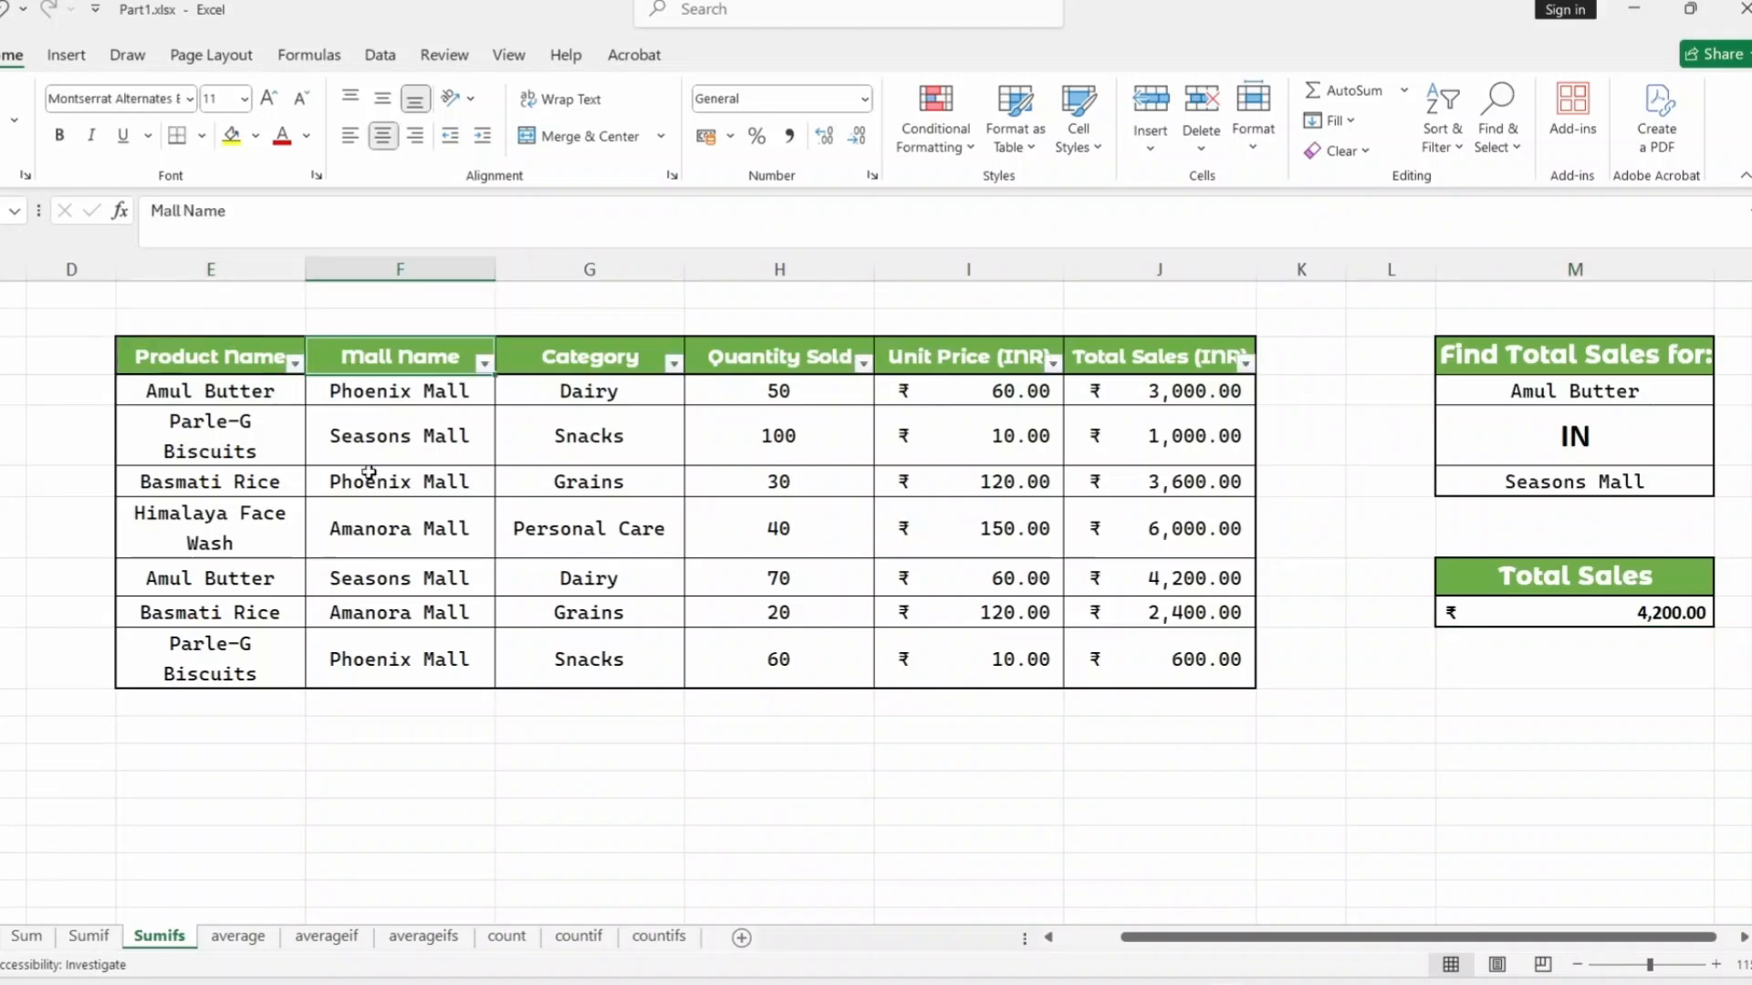
- Filter the Product Name column to show only Amul Butter
{"action": "key", "text": "Left"}
{"action": "key", "text": "alt+Down"}
{"action": "key", "text": "Tab"}
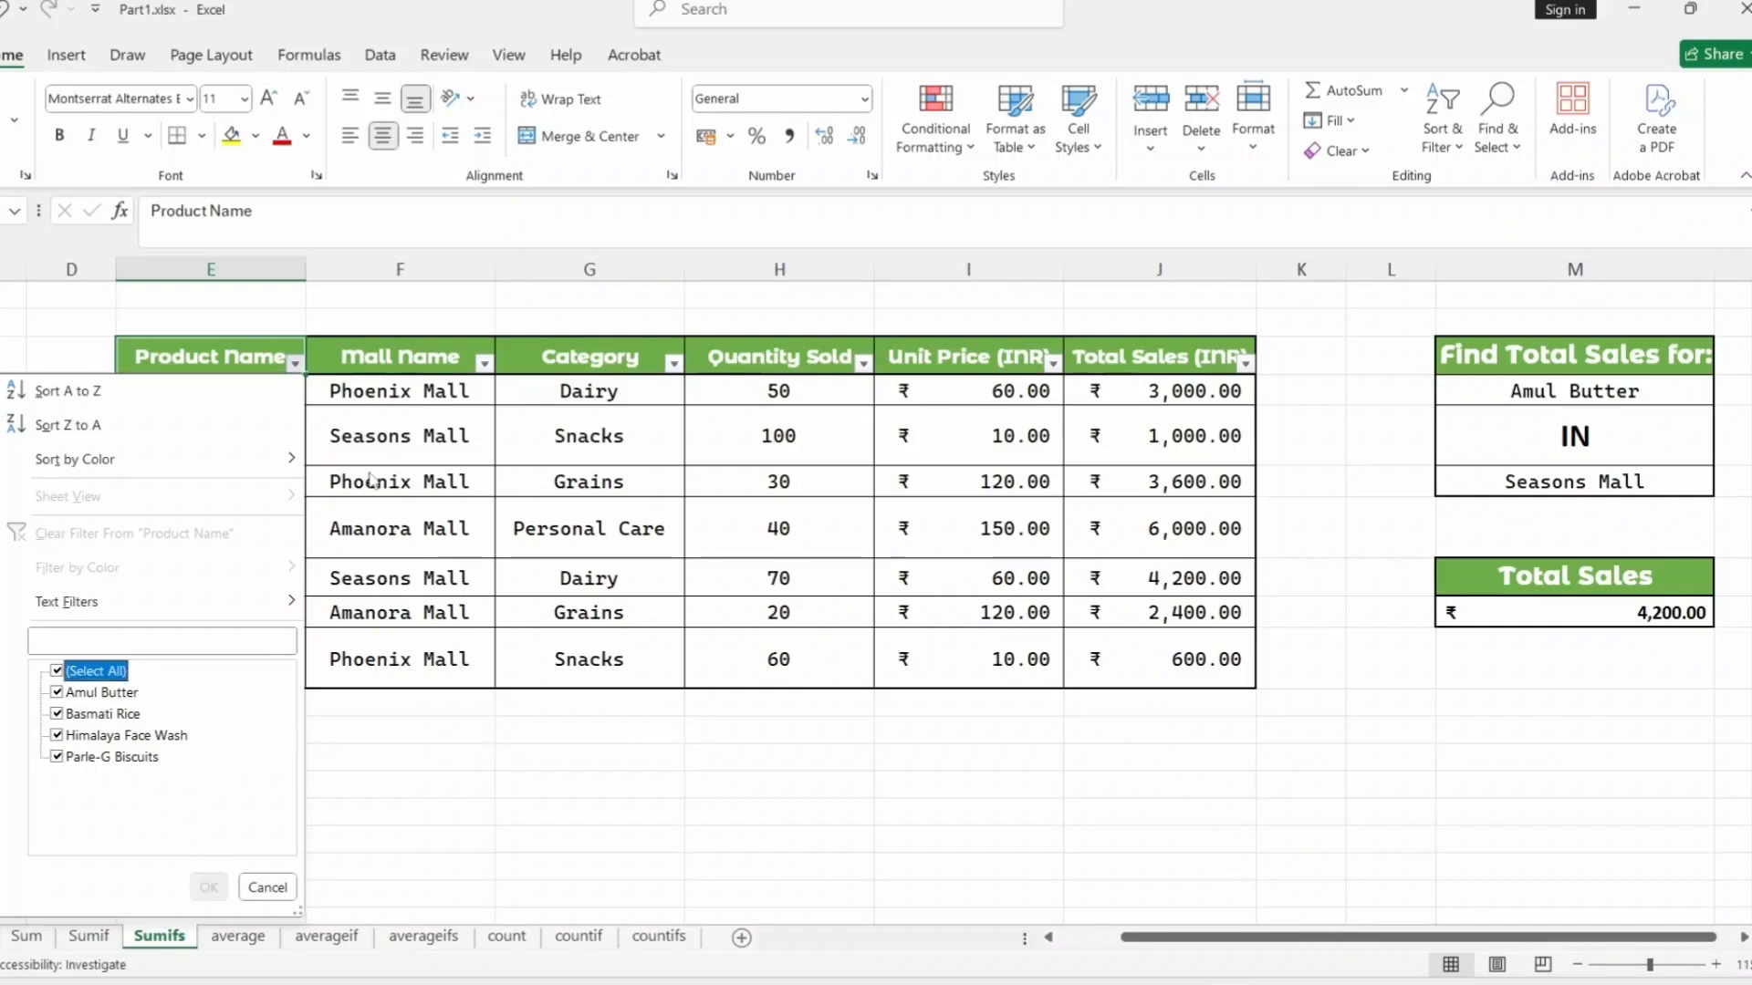
{"action": "key", "text": "space"}
{"action": "key", "text": "Down"}
{"action": "key", "text": "space"}
{"action": "key", "text": "Return"}
- Filter the Mall Name column of the mall sales table to show only Seasons Mall
{"action": "key", "text": "Right"}
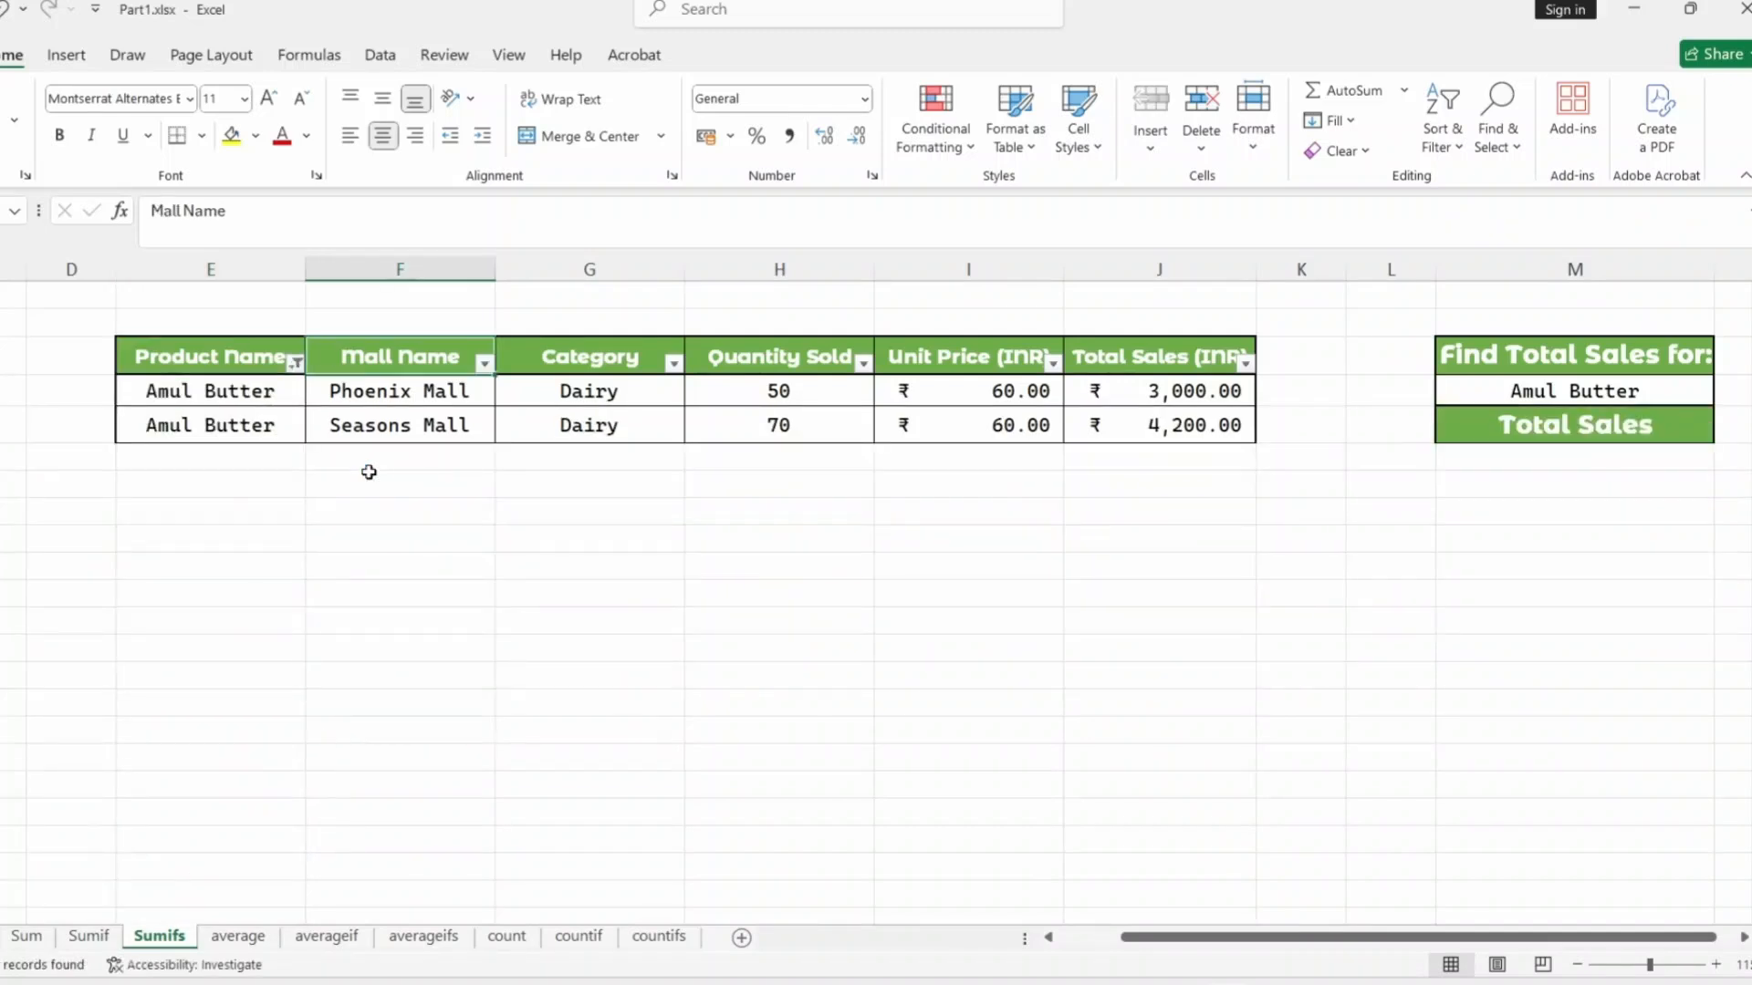
{"action": "key", "text": "alt+Down"}
{"action": "key", "text": "Down"}
{"action": "key", "text": "Tab"}
{"action": "key", "text": "Tab"}
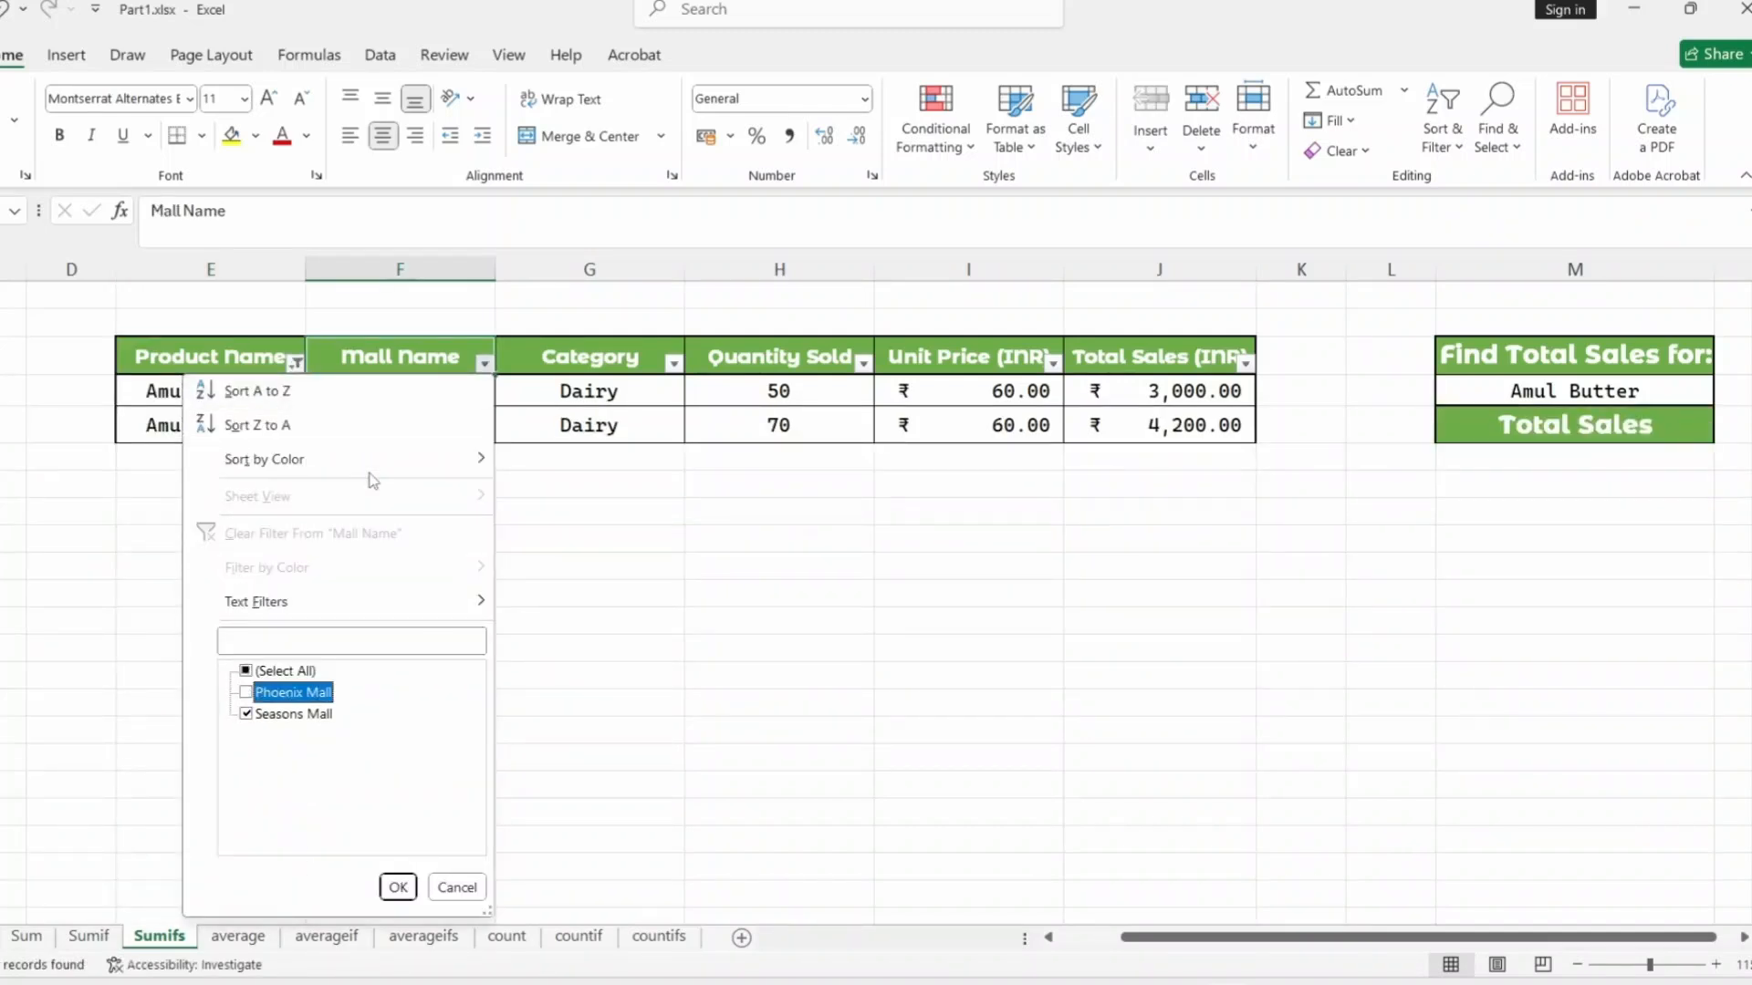
{"action": "key", "text": "Return"}
- Inspect the Total Sales value of the filtered row and remove the filters from the mall sales table
{"action": "key", "text": "Right"}
{"action": "key", "text": "Right"}
{"action": "key", "text": "Right"}
{"action": "key", "text": "Right"}
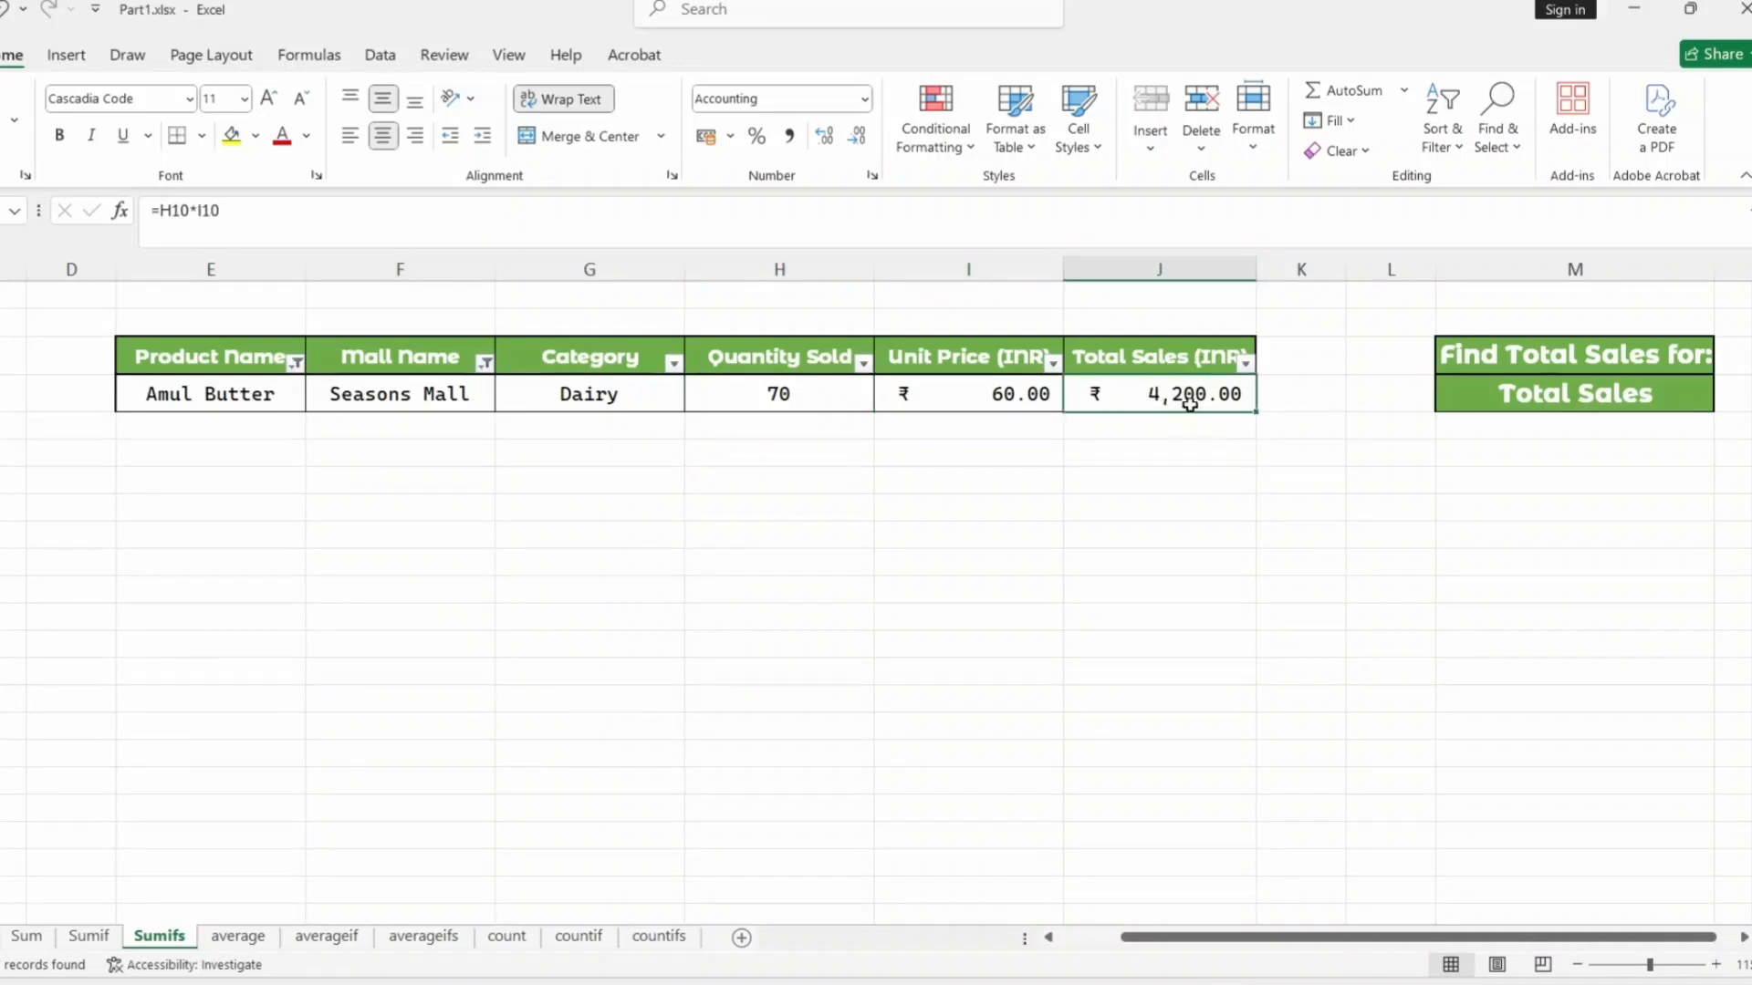
{"action": "key", "text": "ctrl+shift+l"}
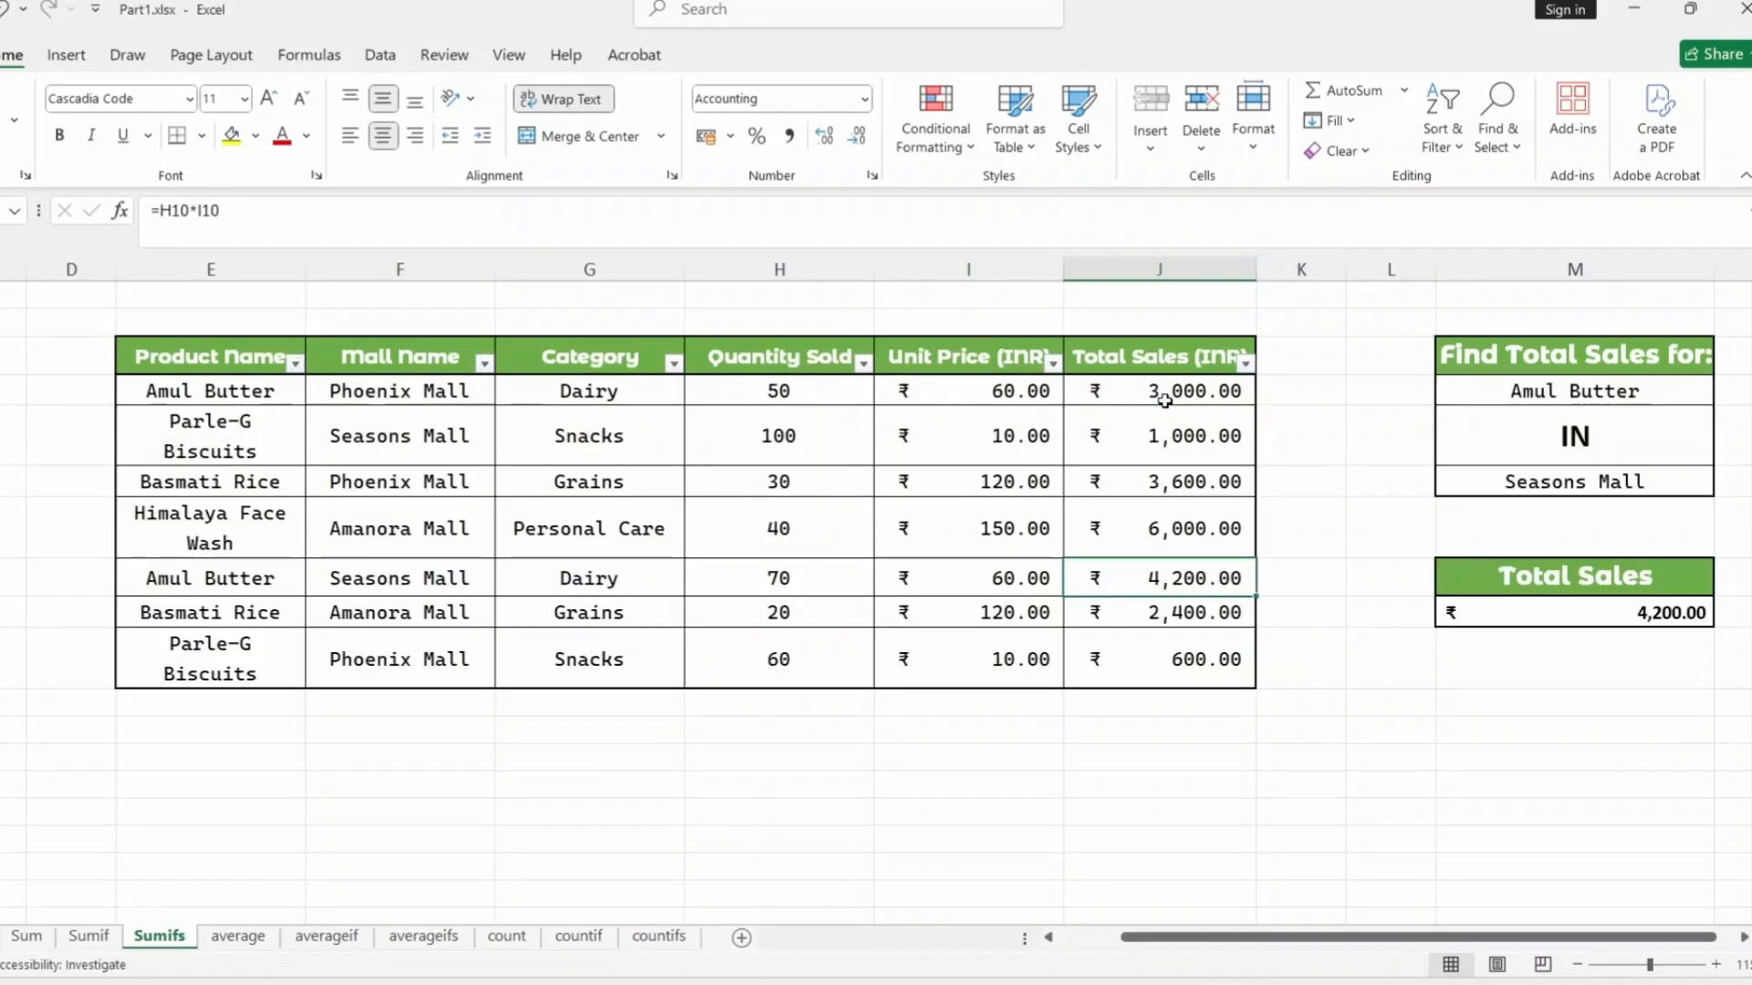
- Set the product criterion in M6 to Basmati Rice and test the total with Phoenix Mall and with Amanora Mall in M8
{"action": "left_click", "coordinate": [1690, 394]}
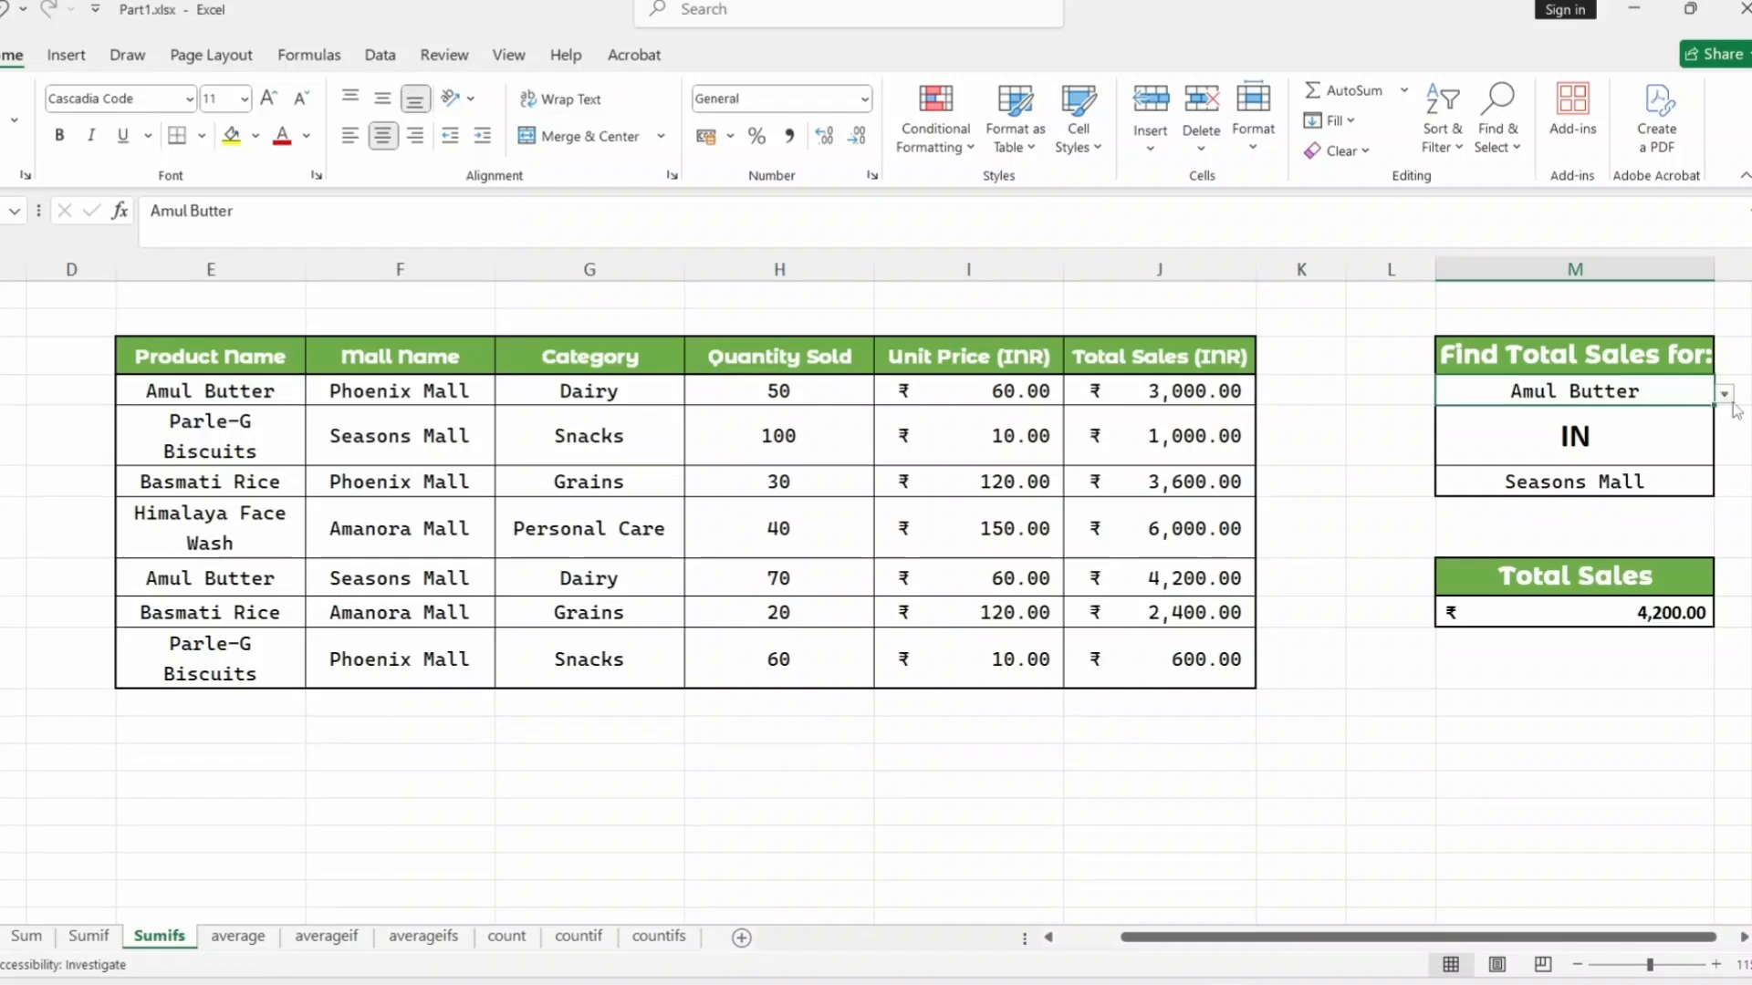
{"action": "left_click", "coordinate": [1724, 393]}
{"action": "left_click", "coordinate": [1643, 459]}
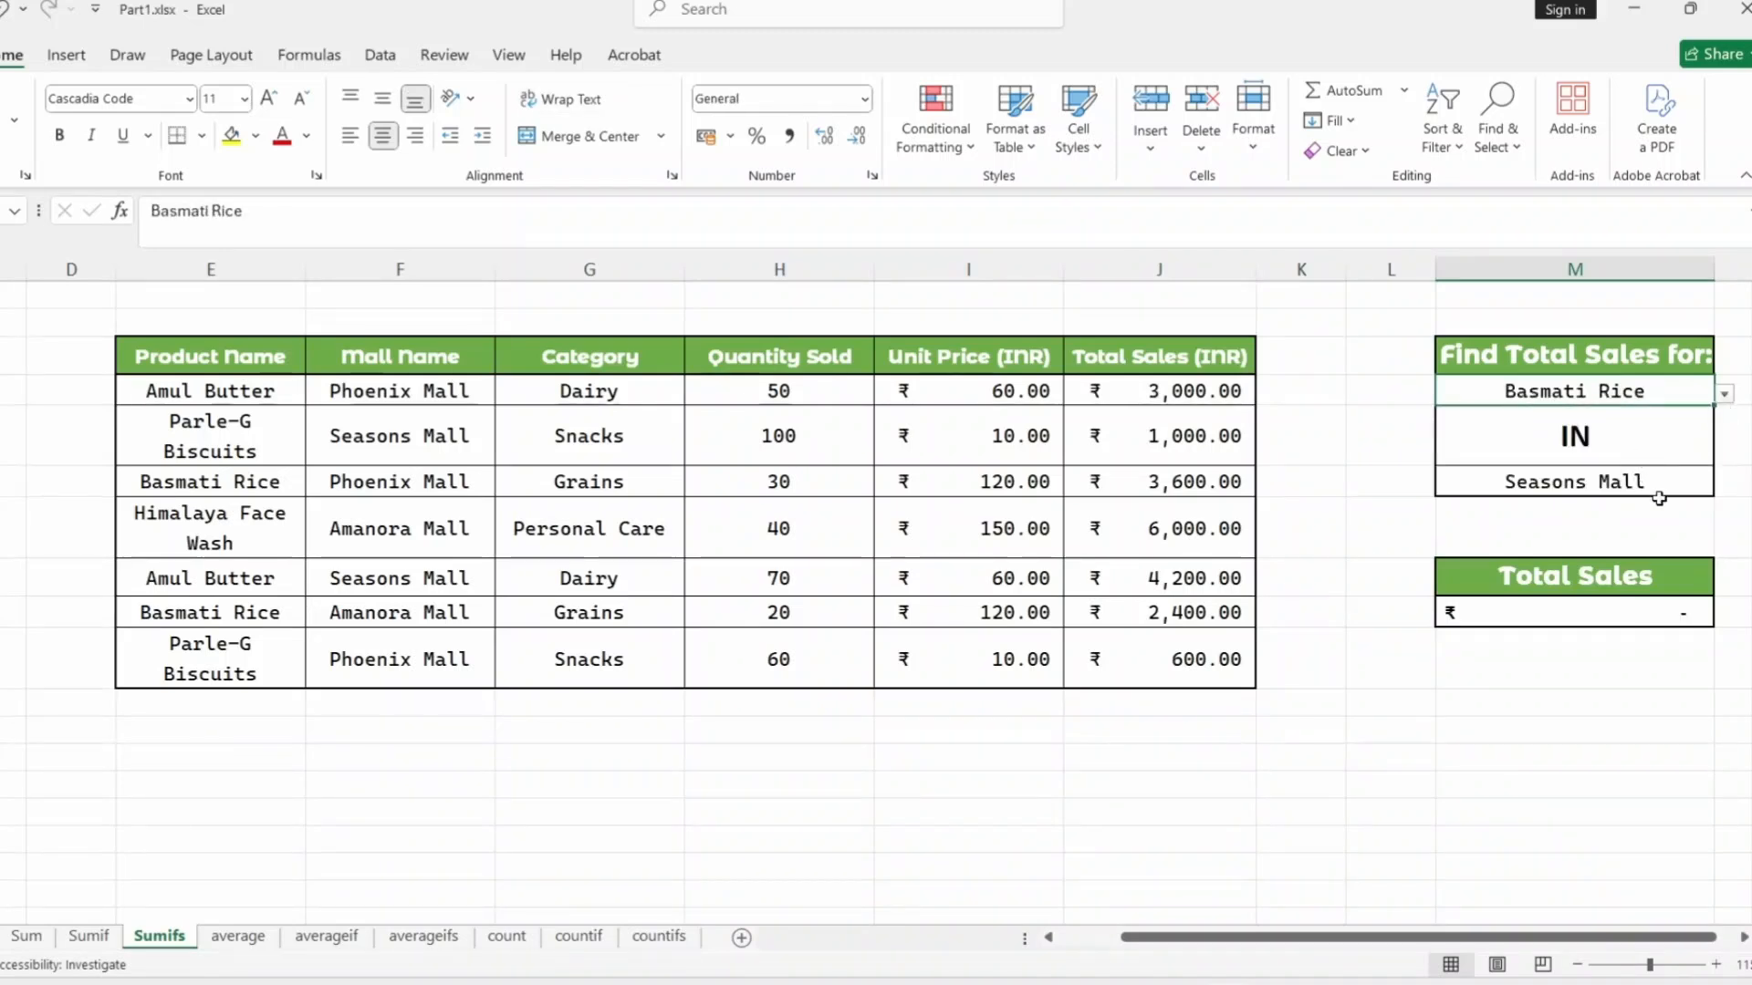
{"action": "left_click", "coordinate": [1662, 489]}
{"action": "left_click", "coordinate": [1724, 486]}
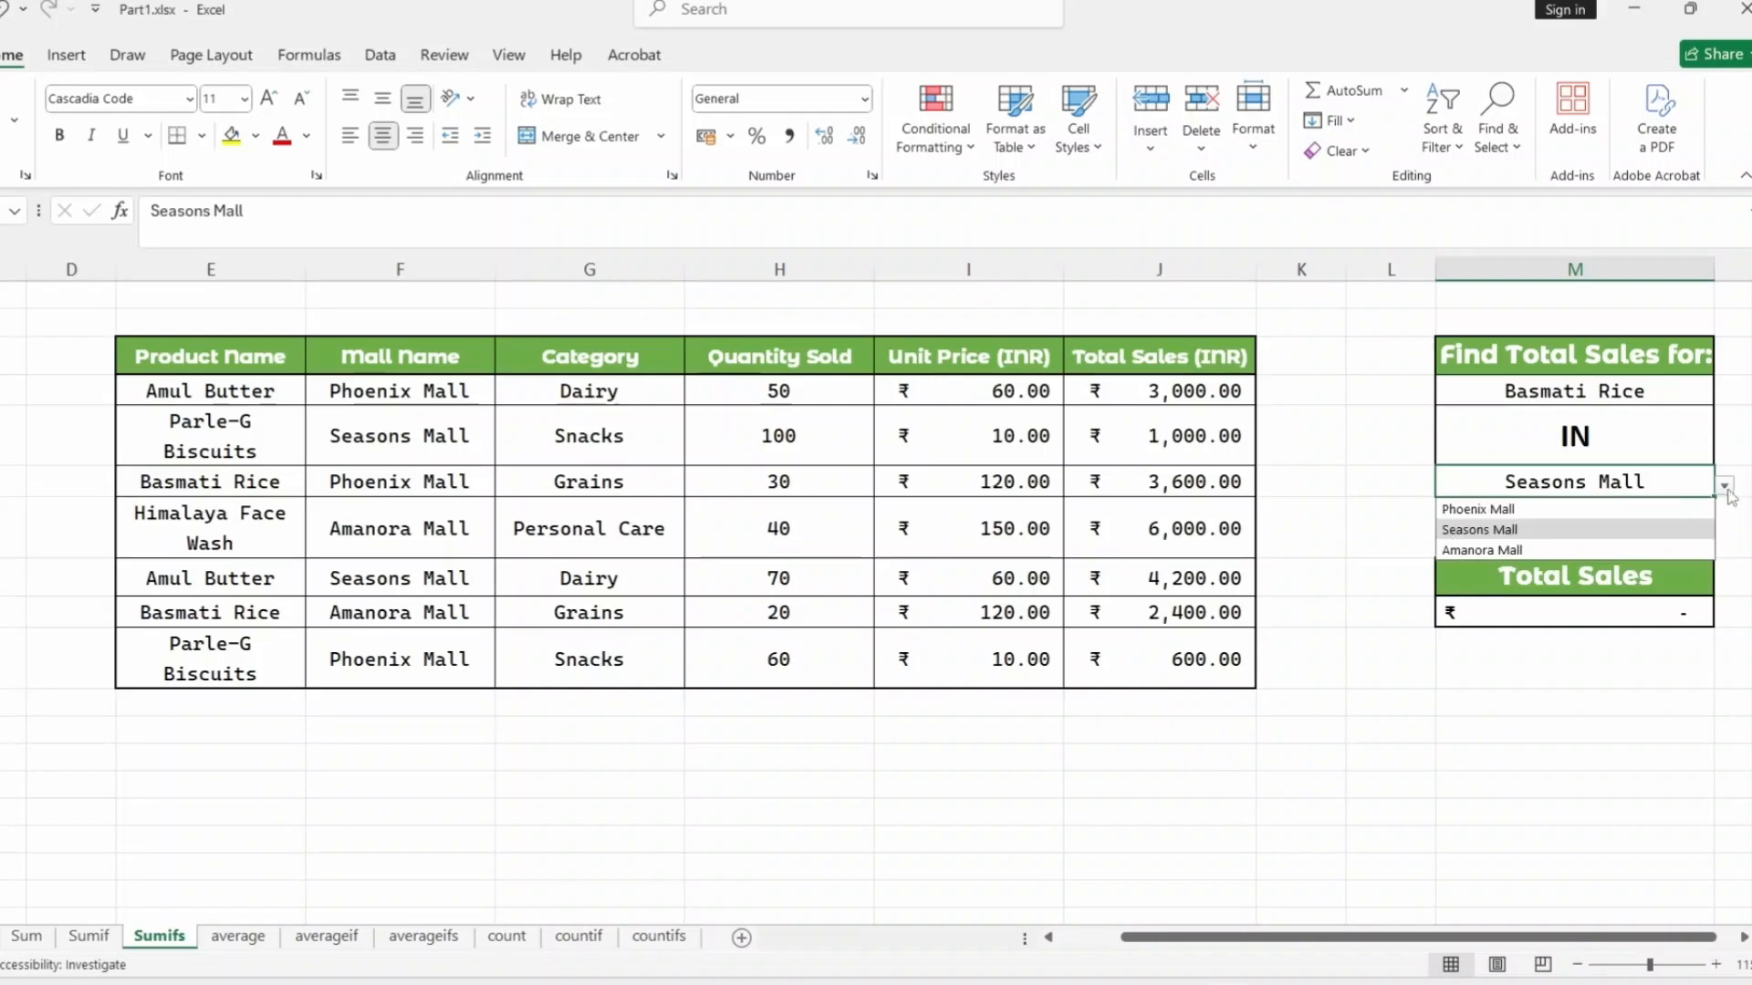
{"action": "left_click", "coordinate": [1602, 506]}
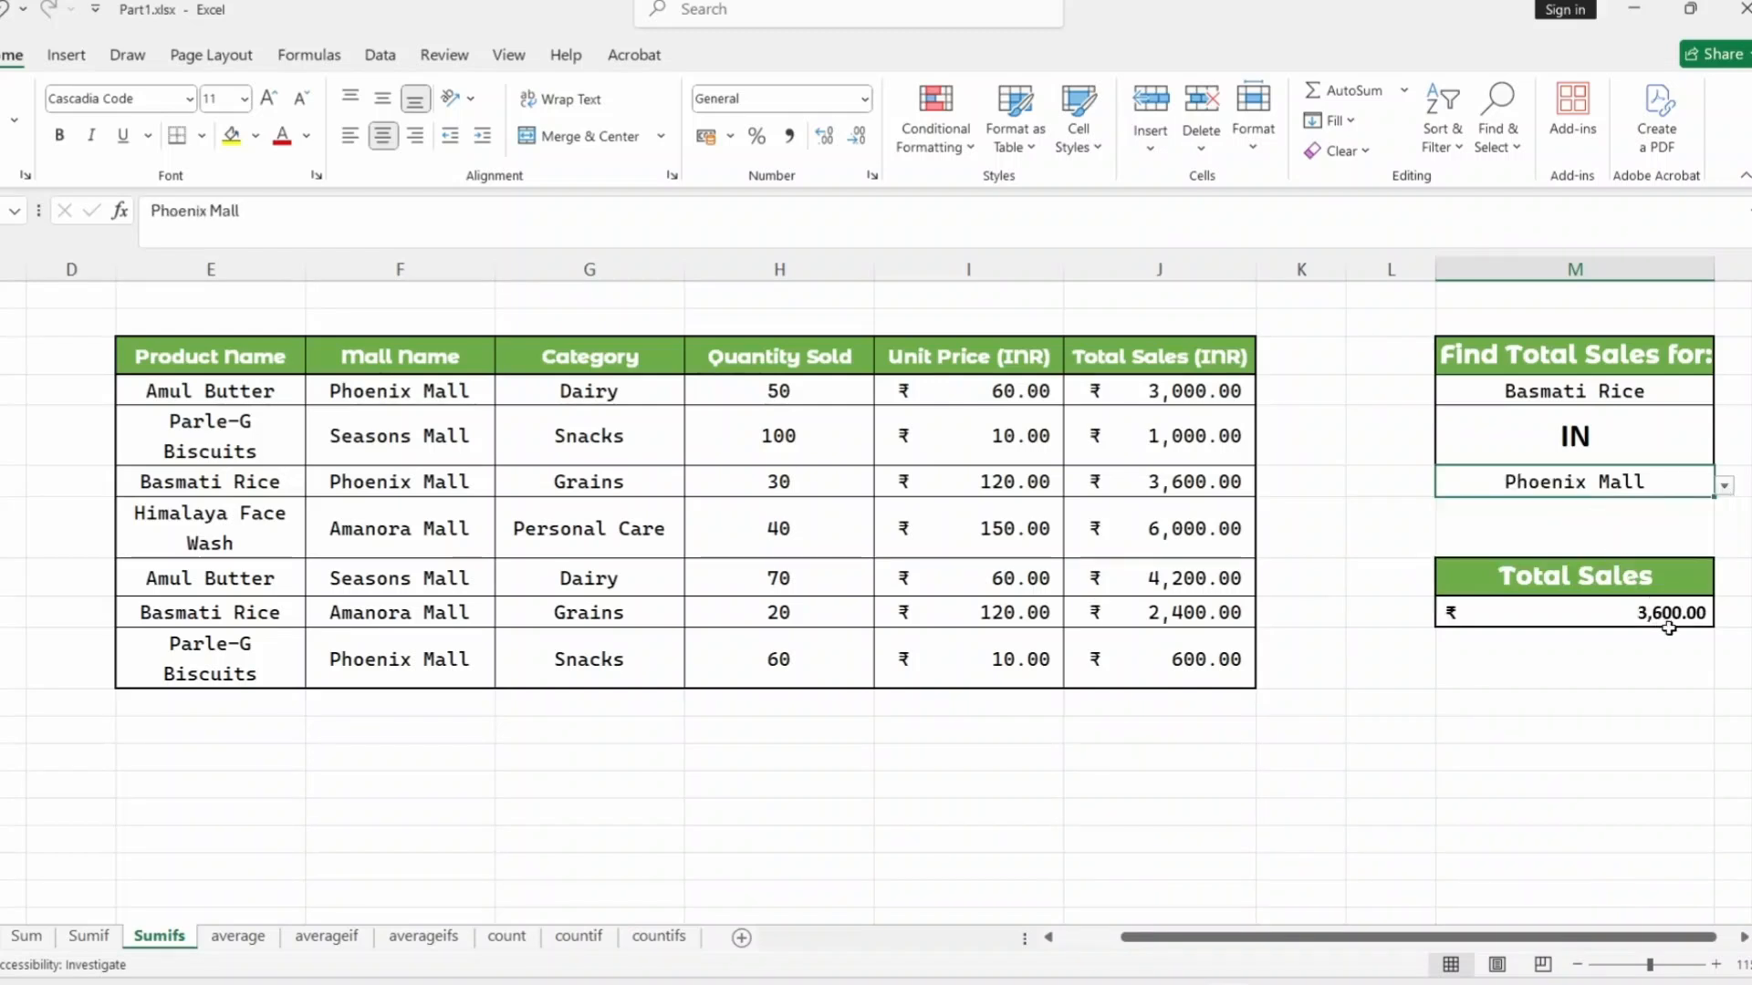
{"action": "left_click", "coordinate": [1724, 487]}
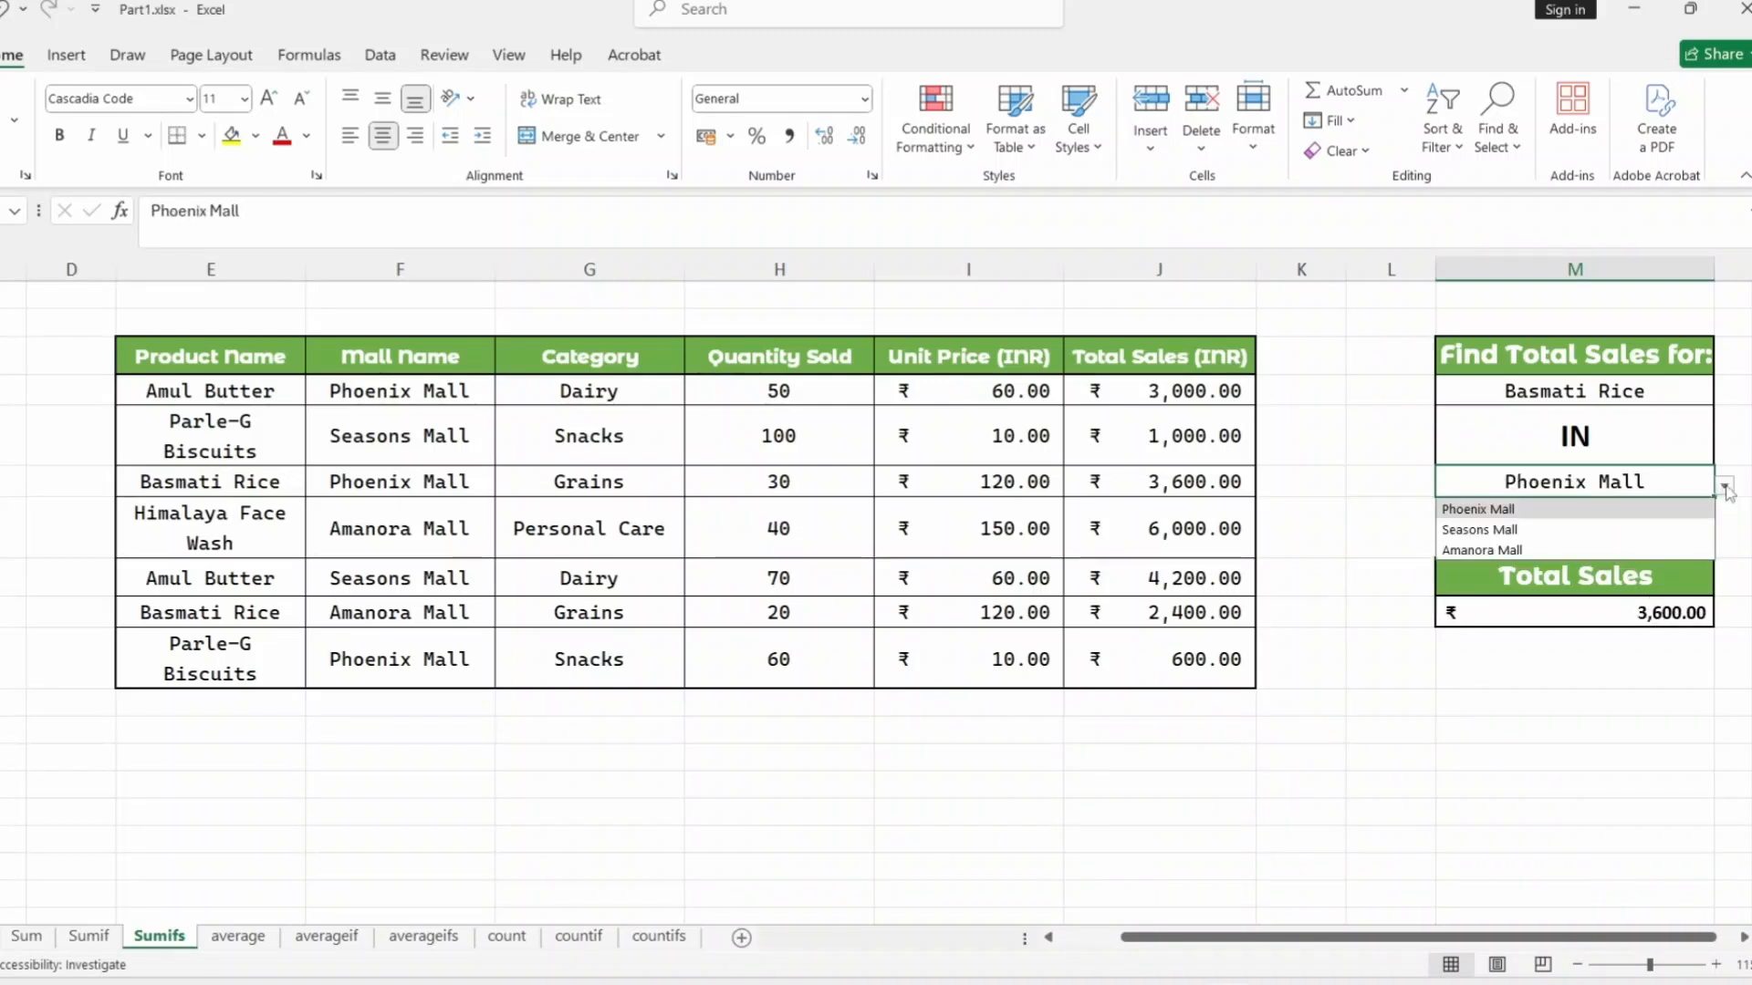
{"action": "left_click", "coordinate": [1602, 544]}
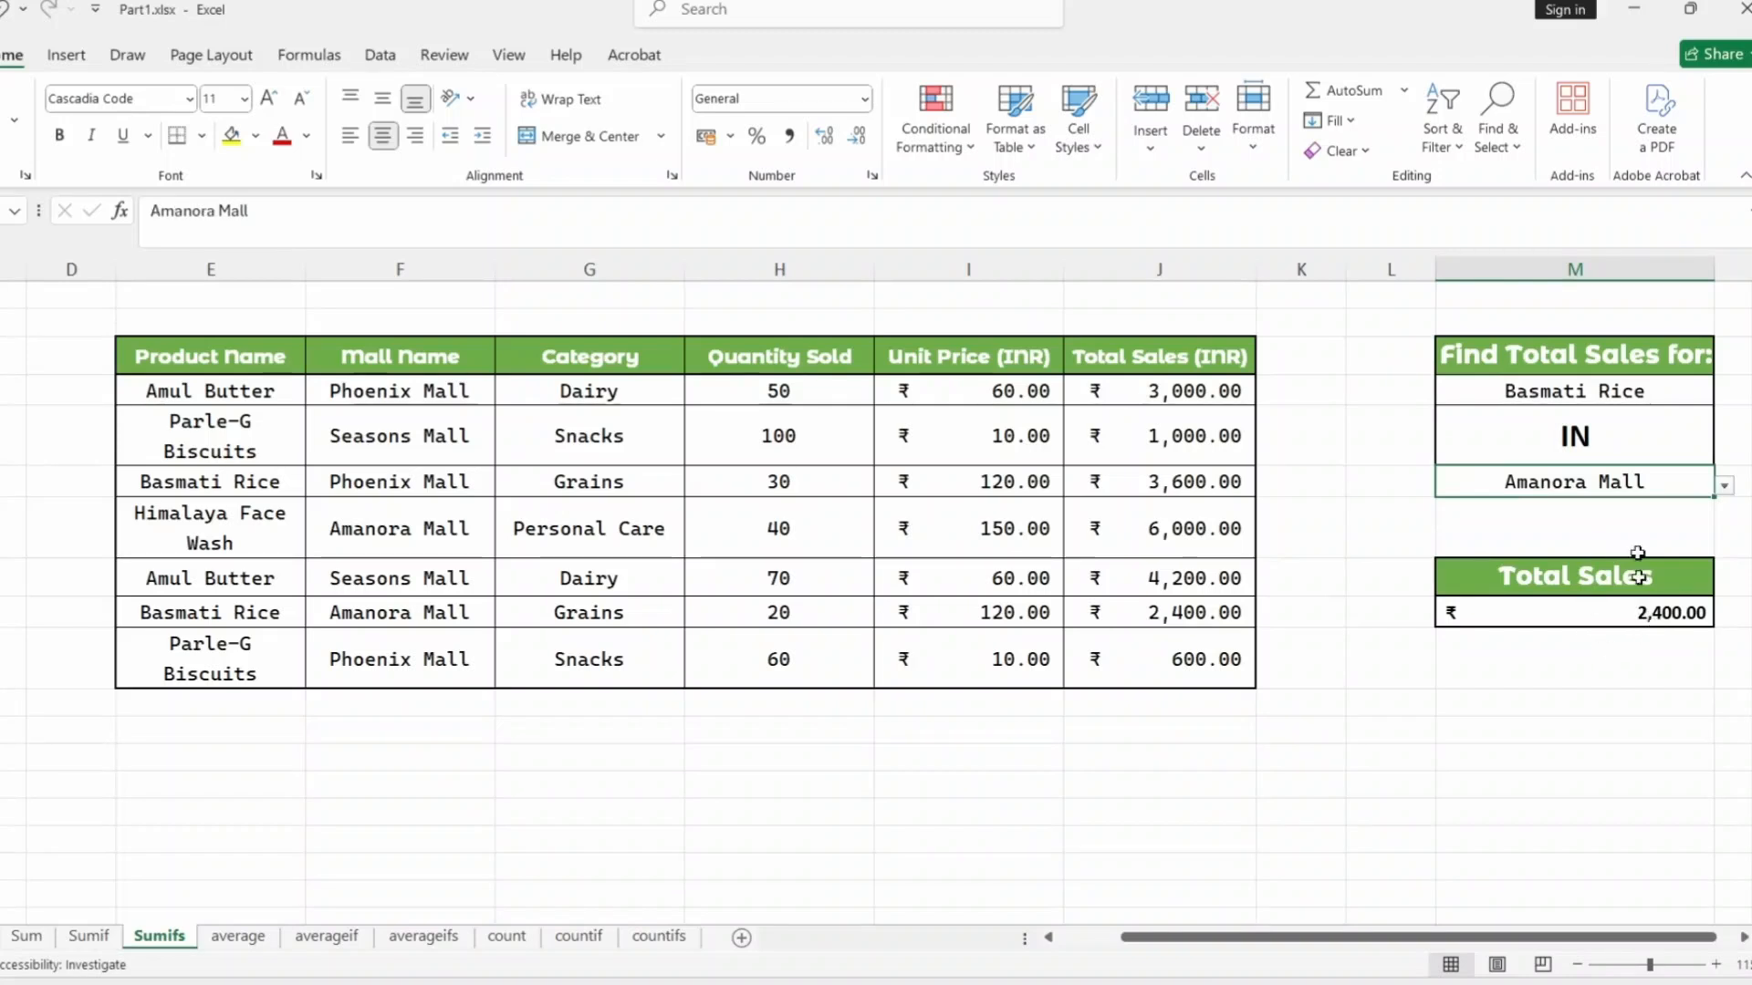
- Set the product criterion in M6 to Parle-G Biscuits and the mall criterion in M8 to Phoenix Mall
{"action": "left_click", "coordinate": [1661, 394]}
{"action": "left_click", "coordinate": [1724, 394]}
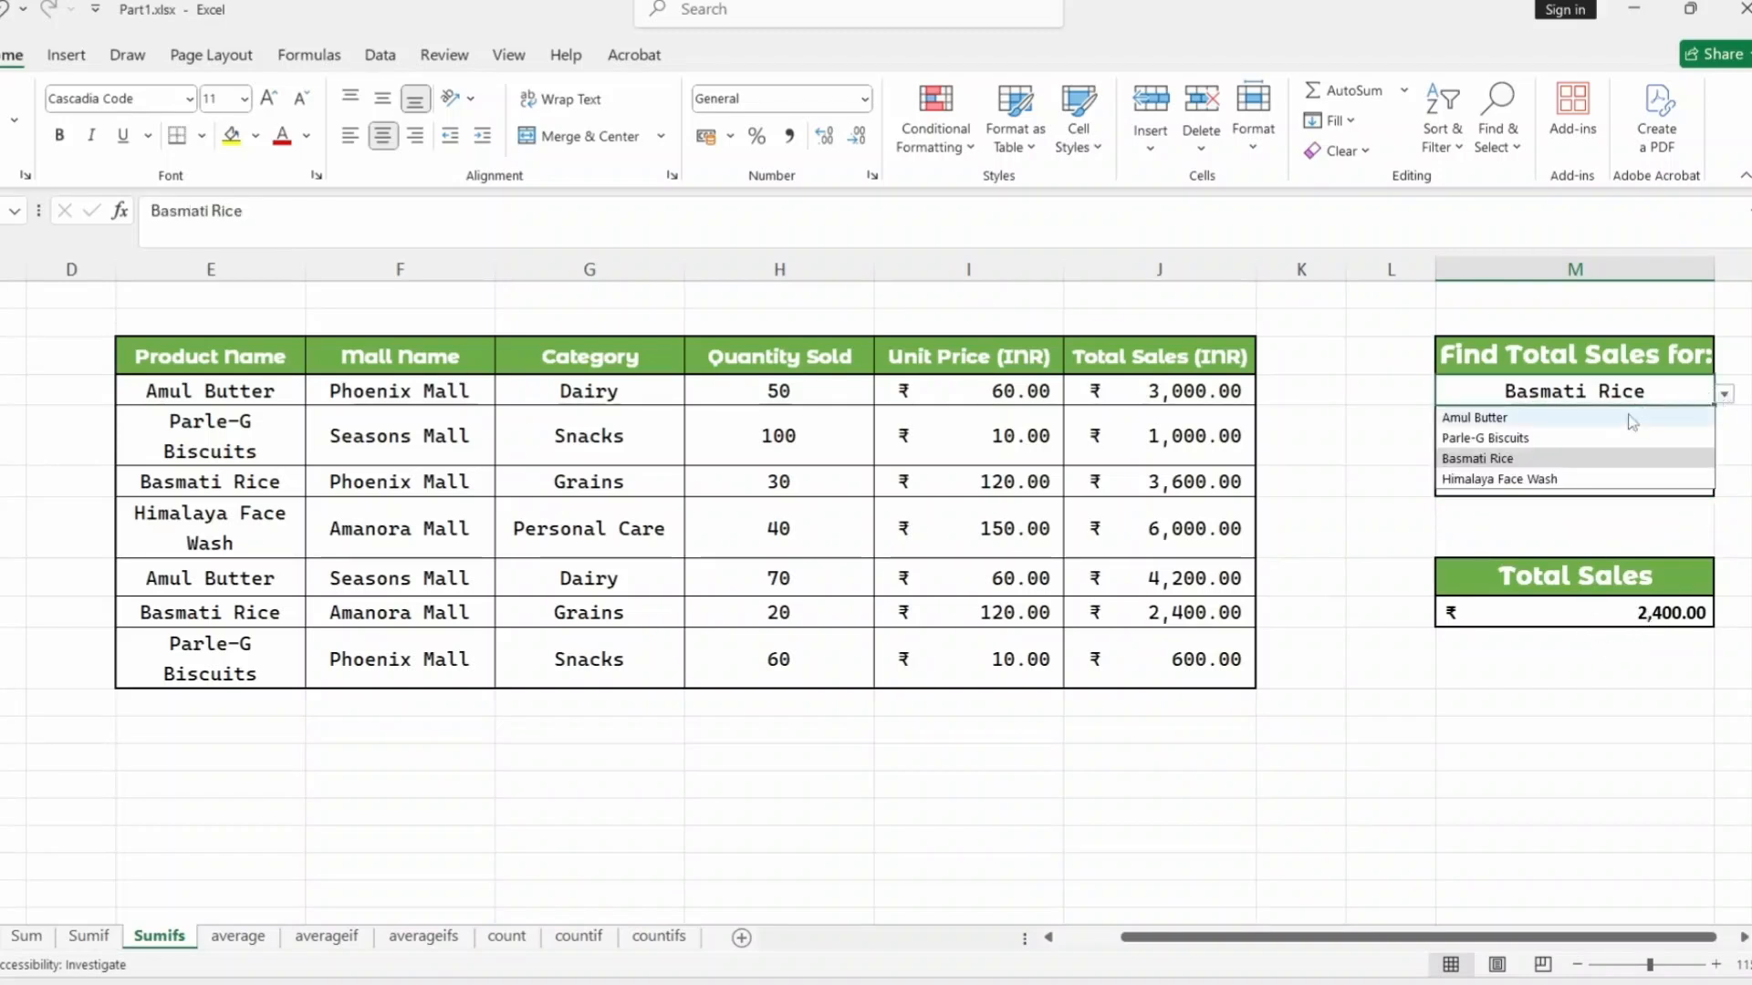
{"action": "left_click", "coordinate": [1619, 438]}
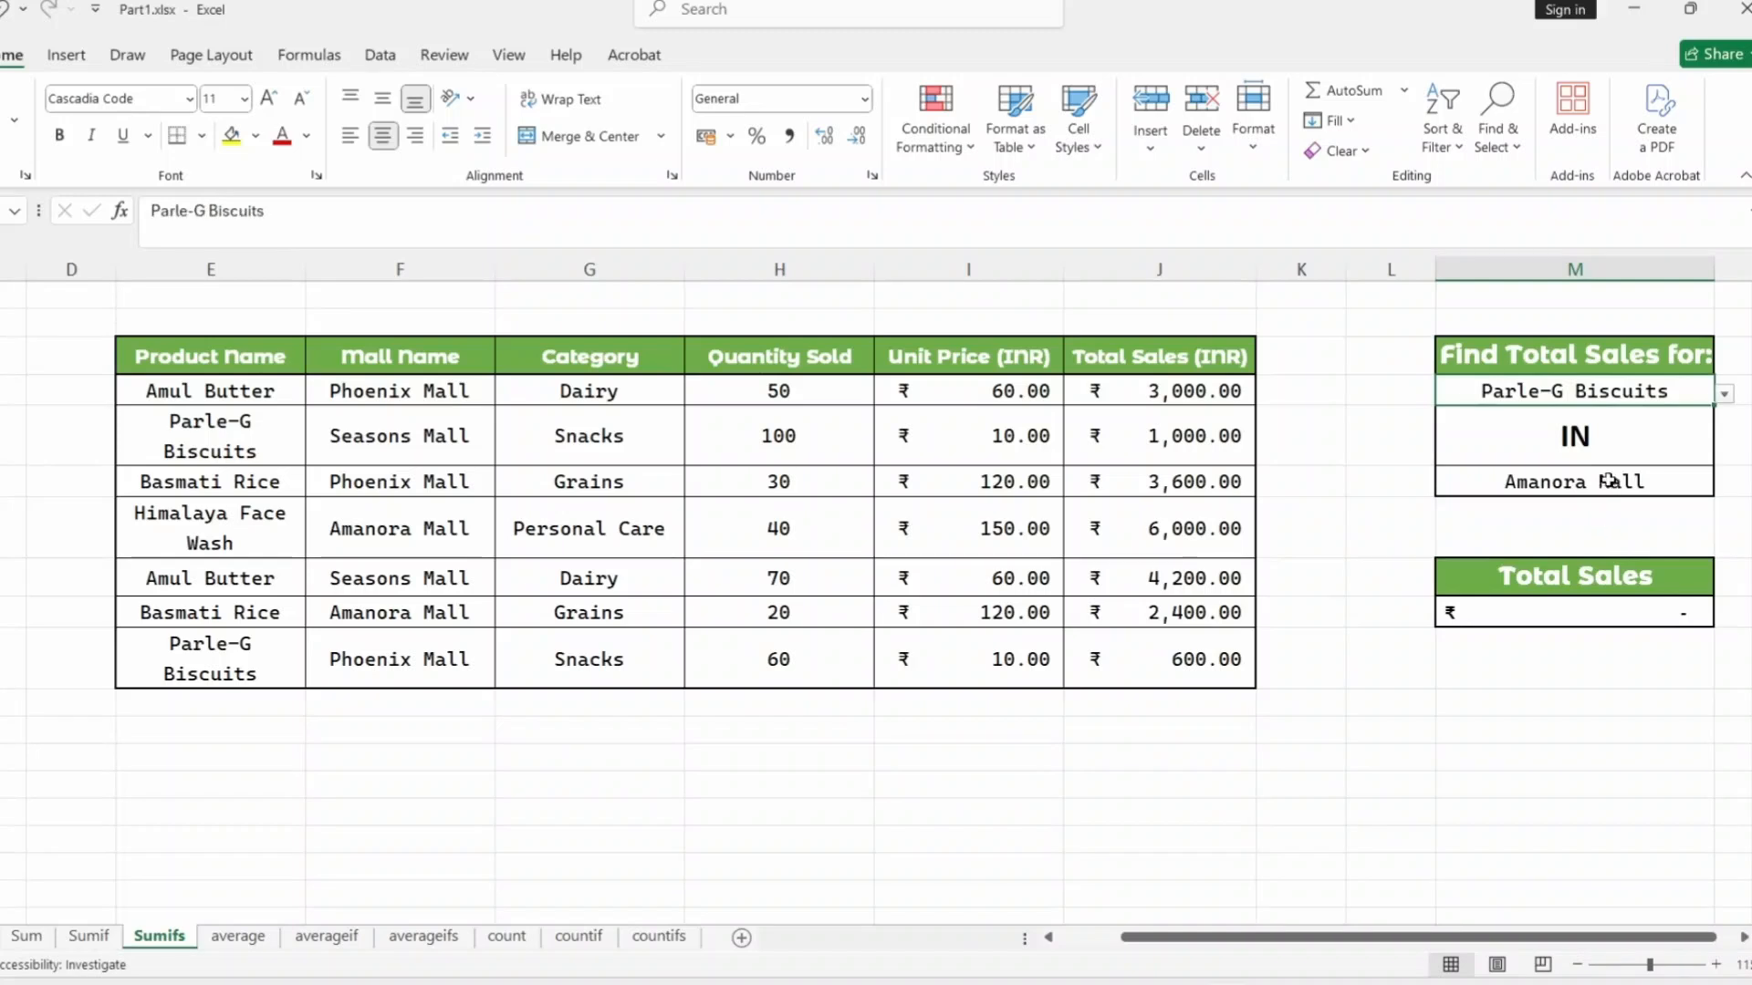
{"action": "left_click", "coordinate": [1608, 480]}
{"action": "left_click", "coordinate": [1724, 485]}
{"action": "left_click", "coordinate": [1622, 509]}
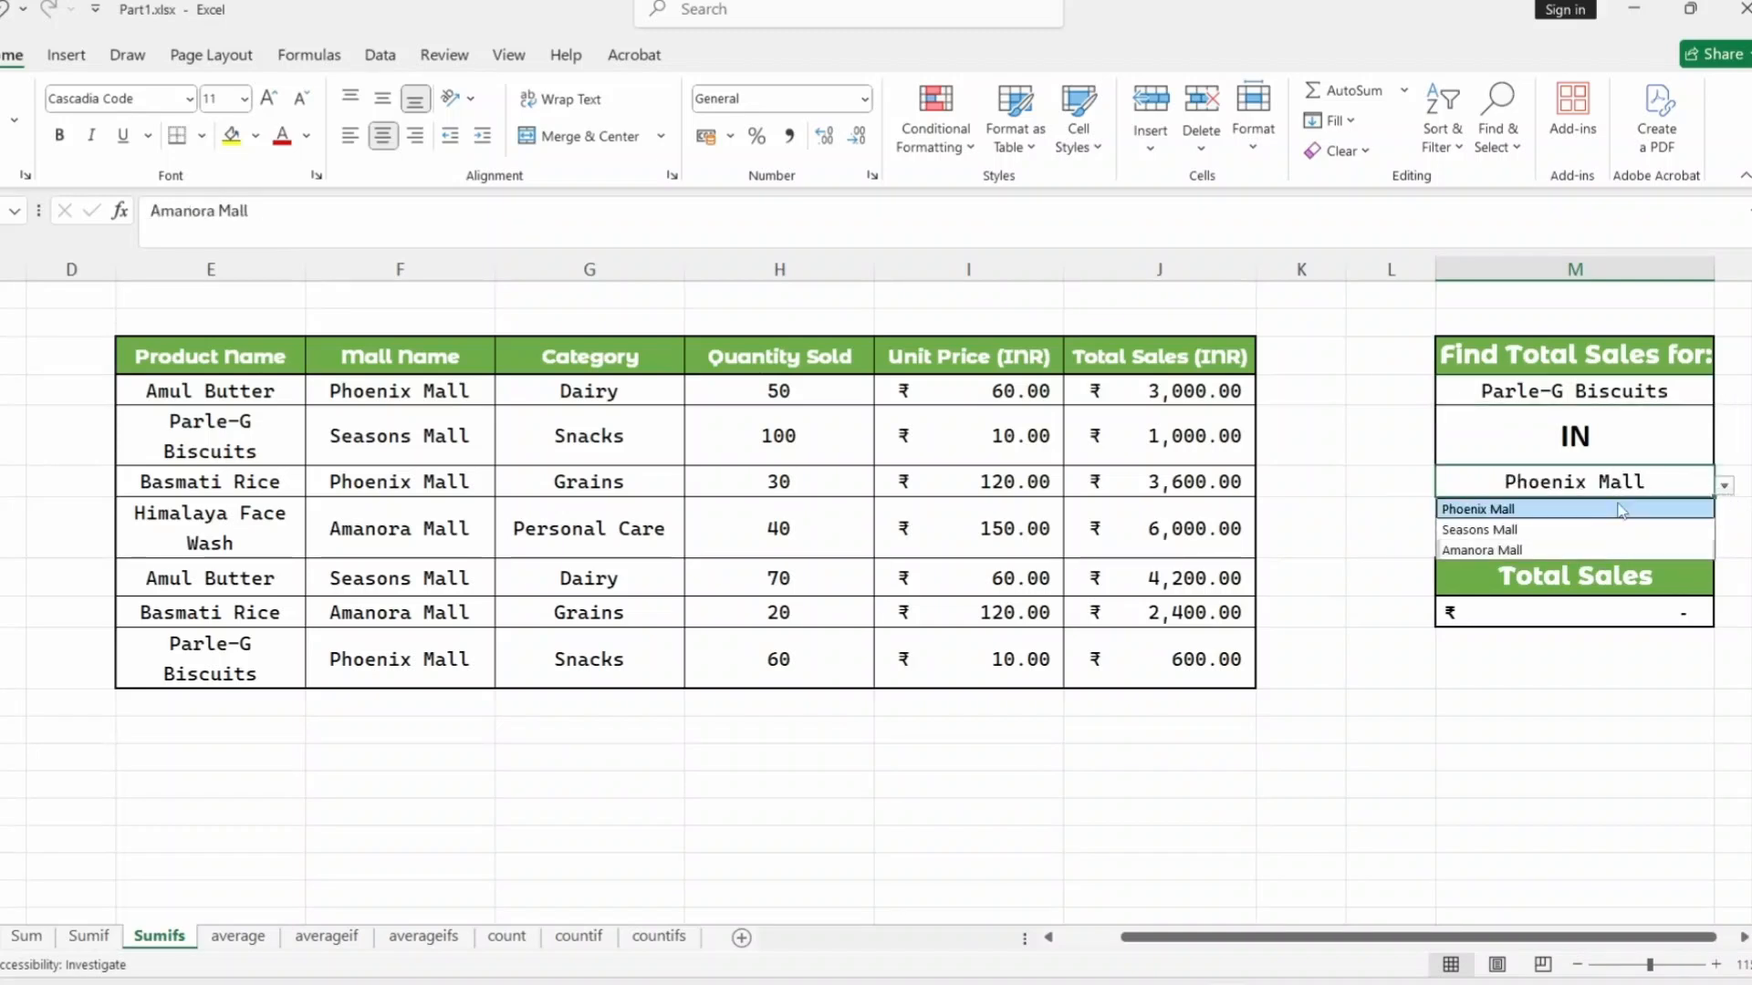
{"action": "left_click", "coordinate": [1621, 509]}
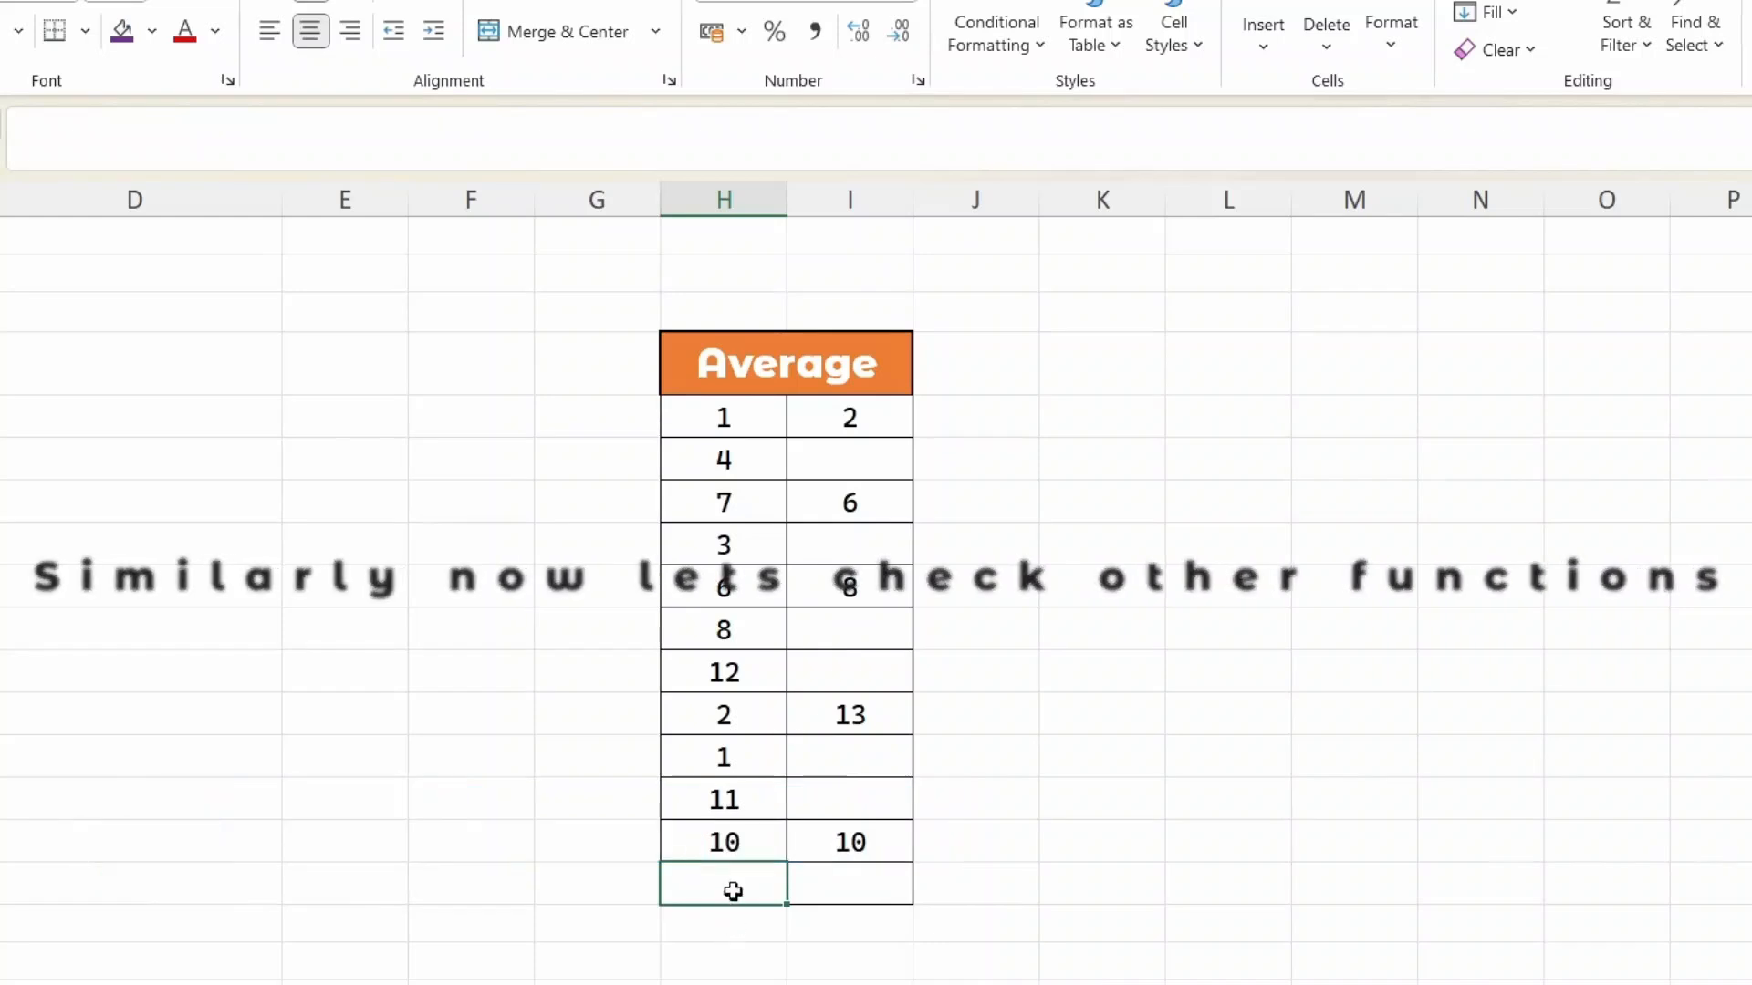
- Average the first column of the Average table by entering =AVERAGE(H5:H15) in H16
{"action": "type", "text": "=a"}
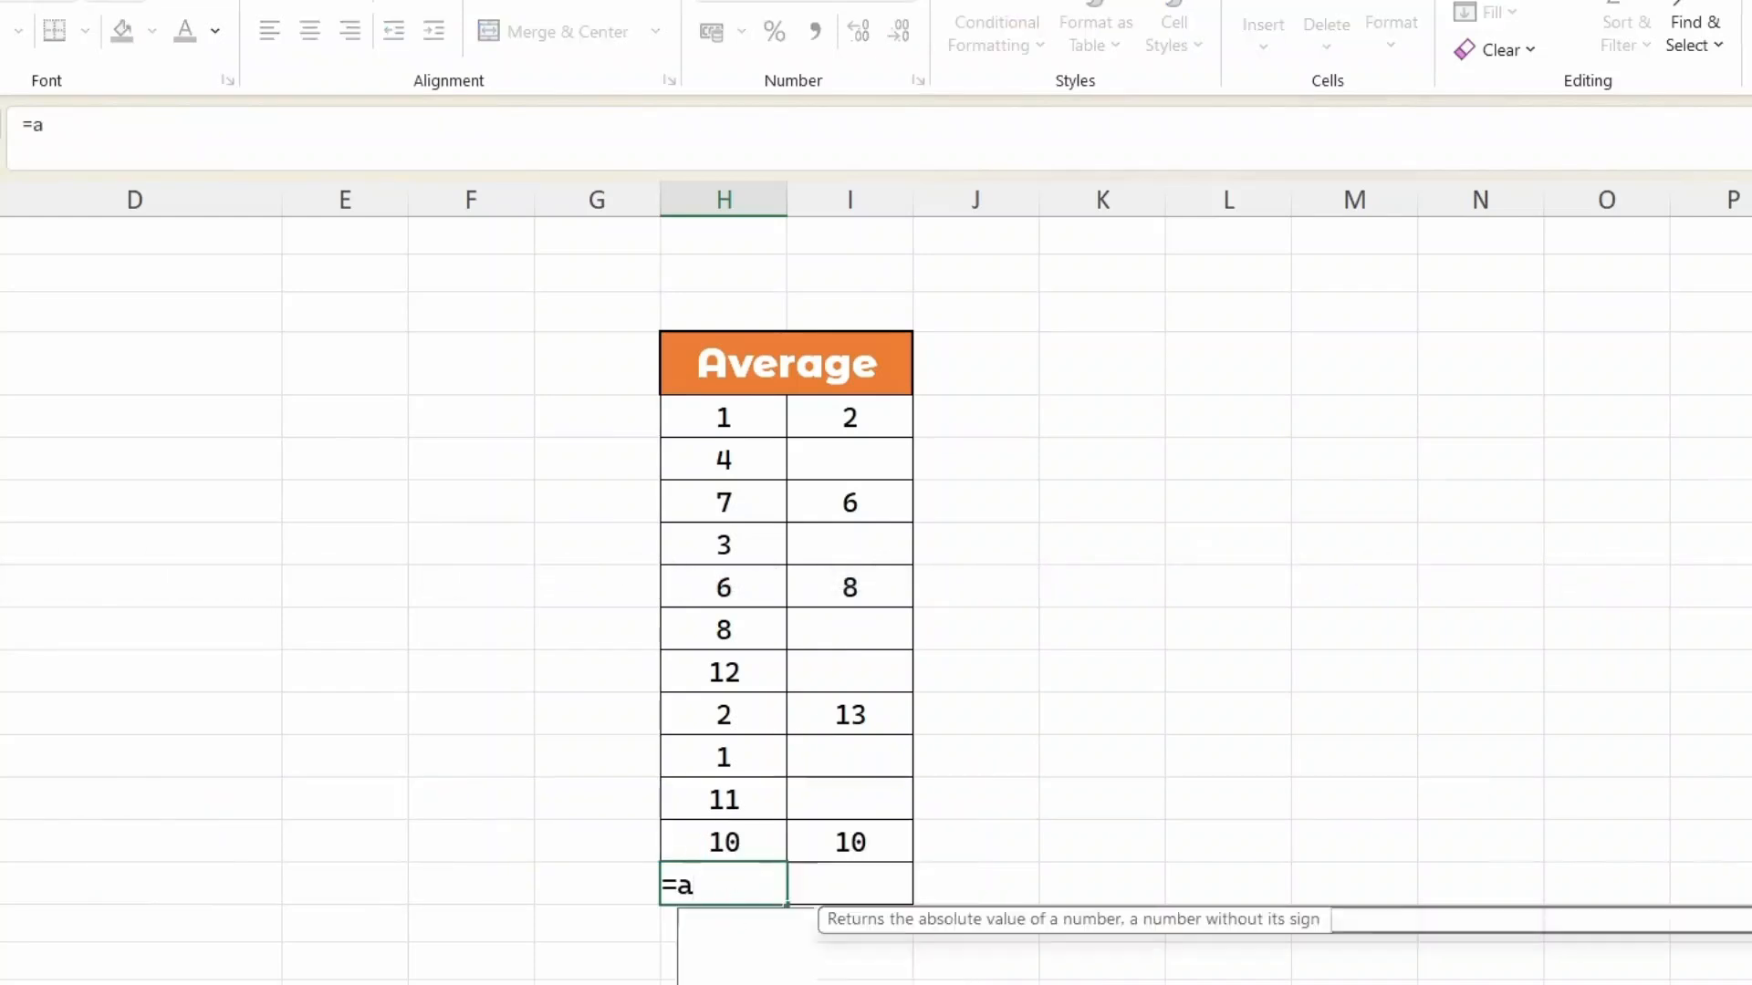
{"action": "type", "text": "verga"}
{"action": "key", "text": "BackSpace"}
{"action": "key", "text": "BackSpace"}
{"action": "type", "text": "a"}
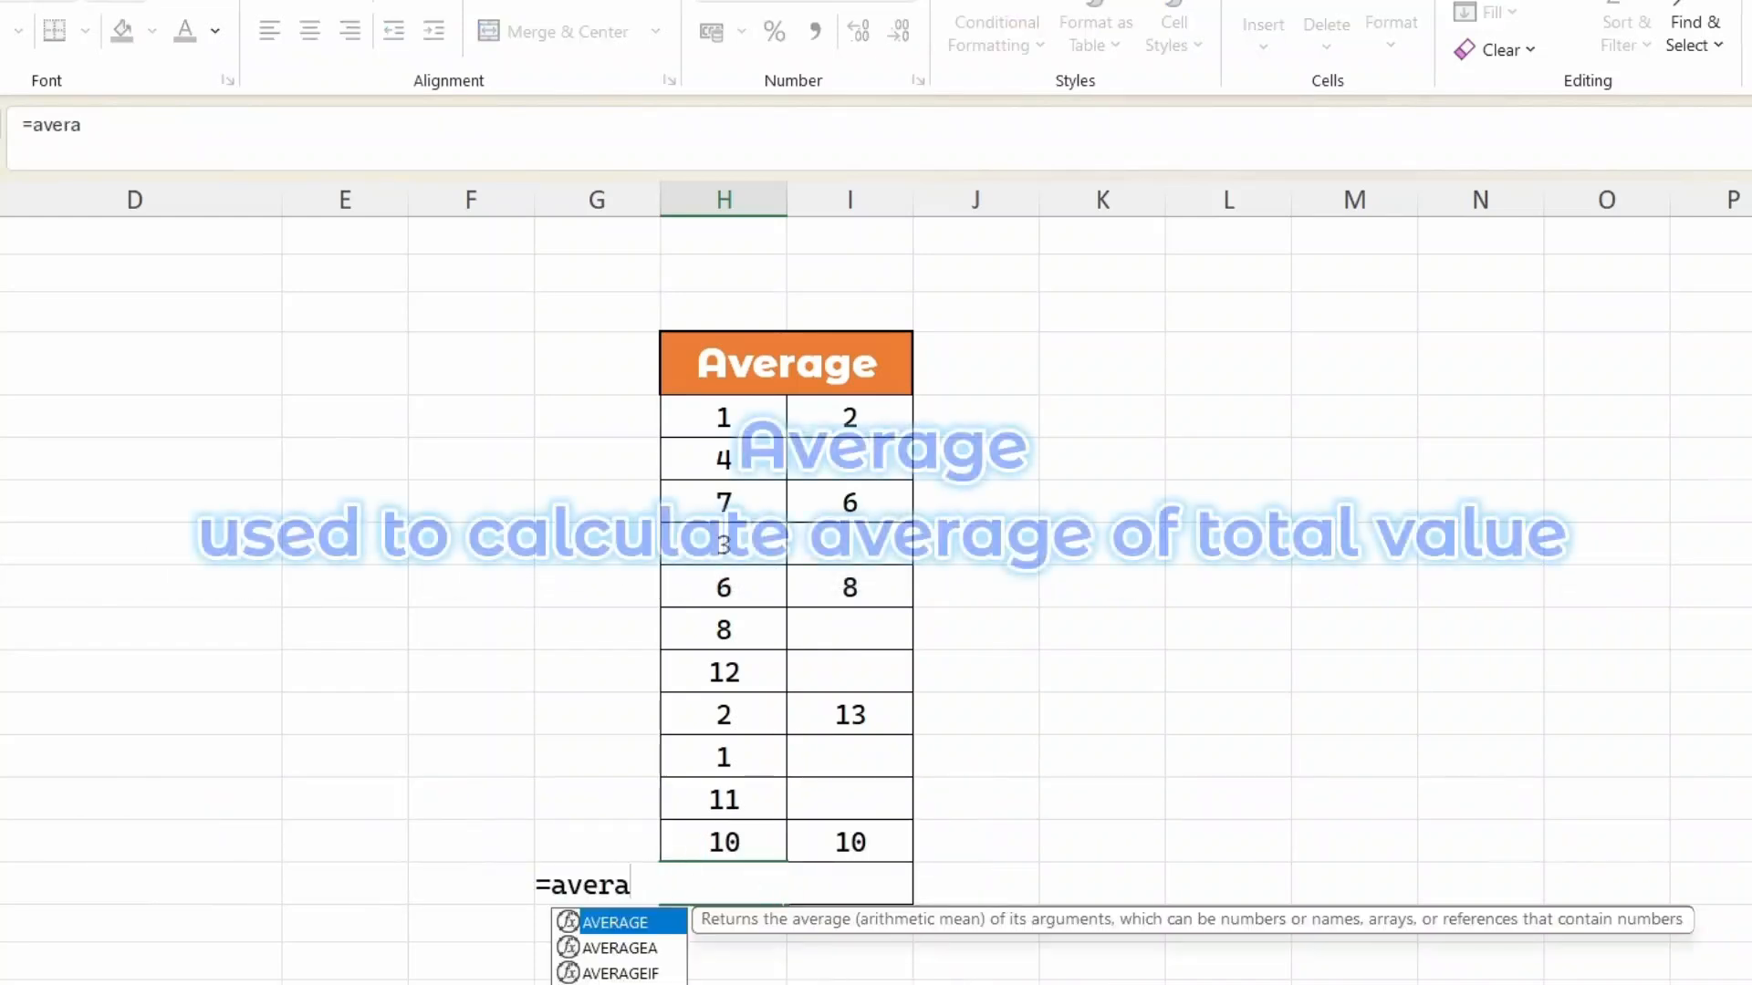
{"action": "key", "text": "Tab"}
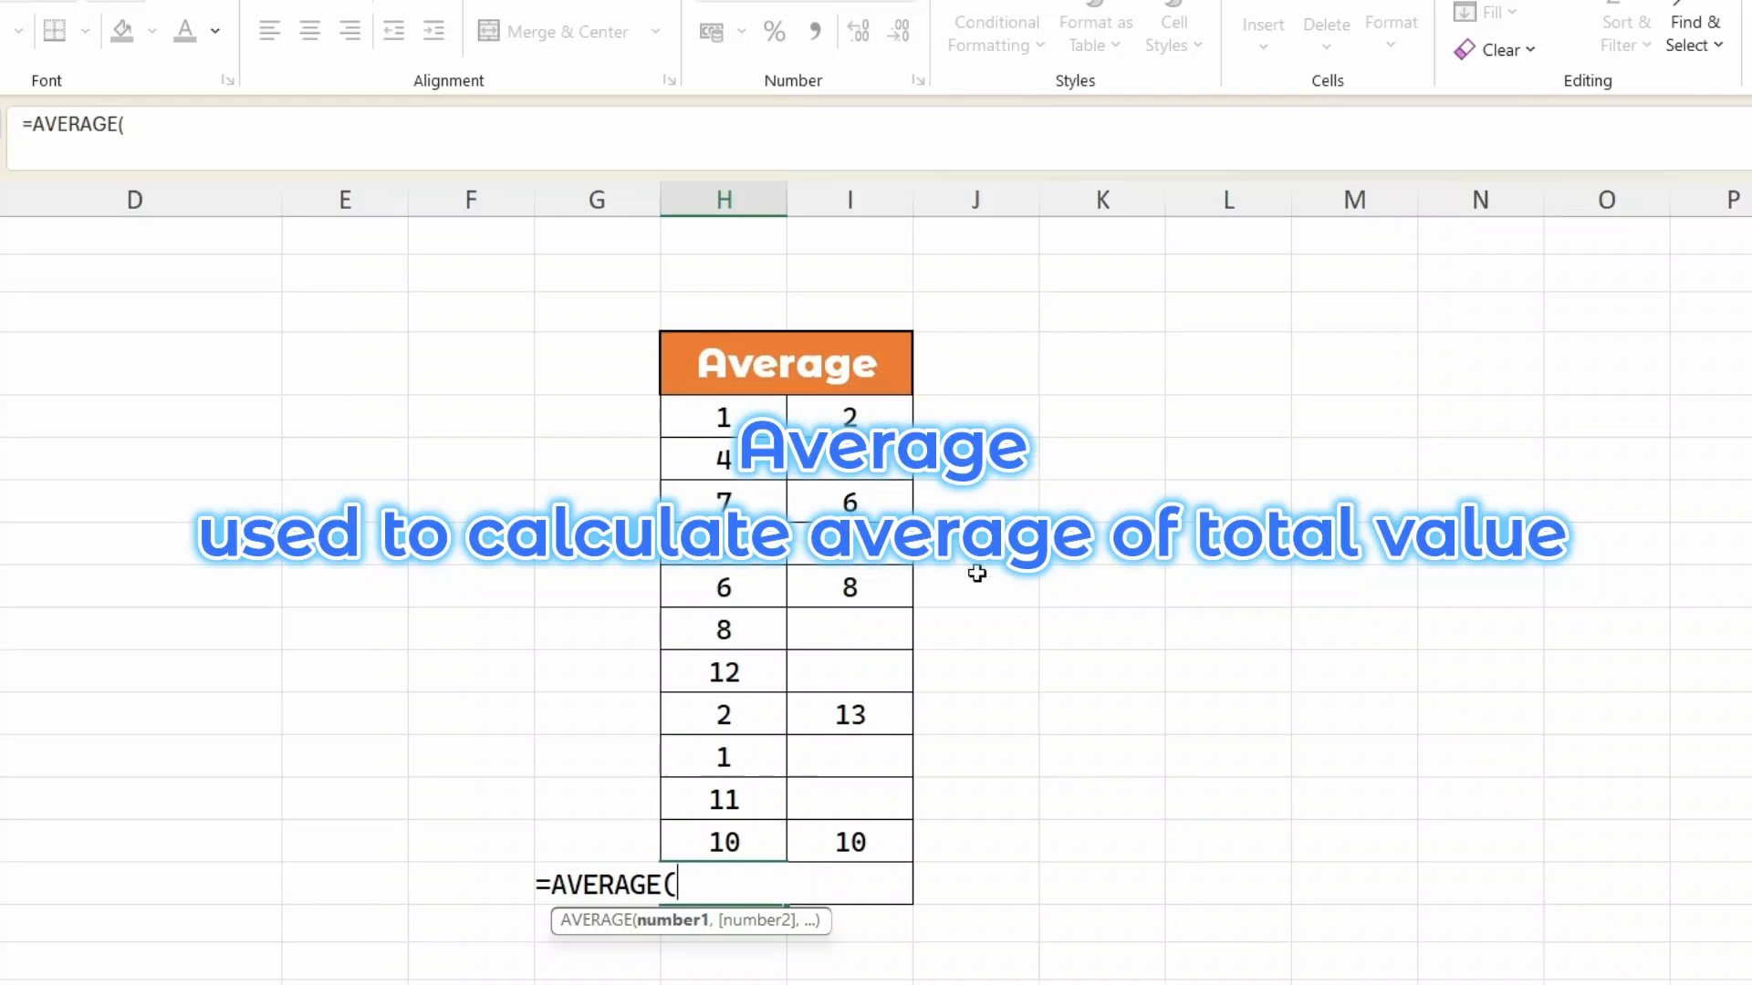
{"action": "left_click_drag", "start_coordinate": [745, 418], "coordinate": [736, 832]}
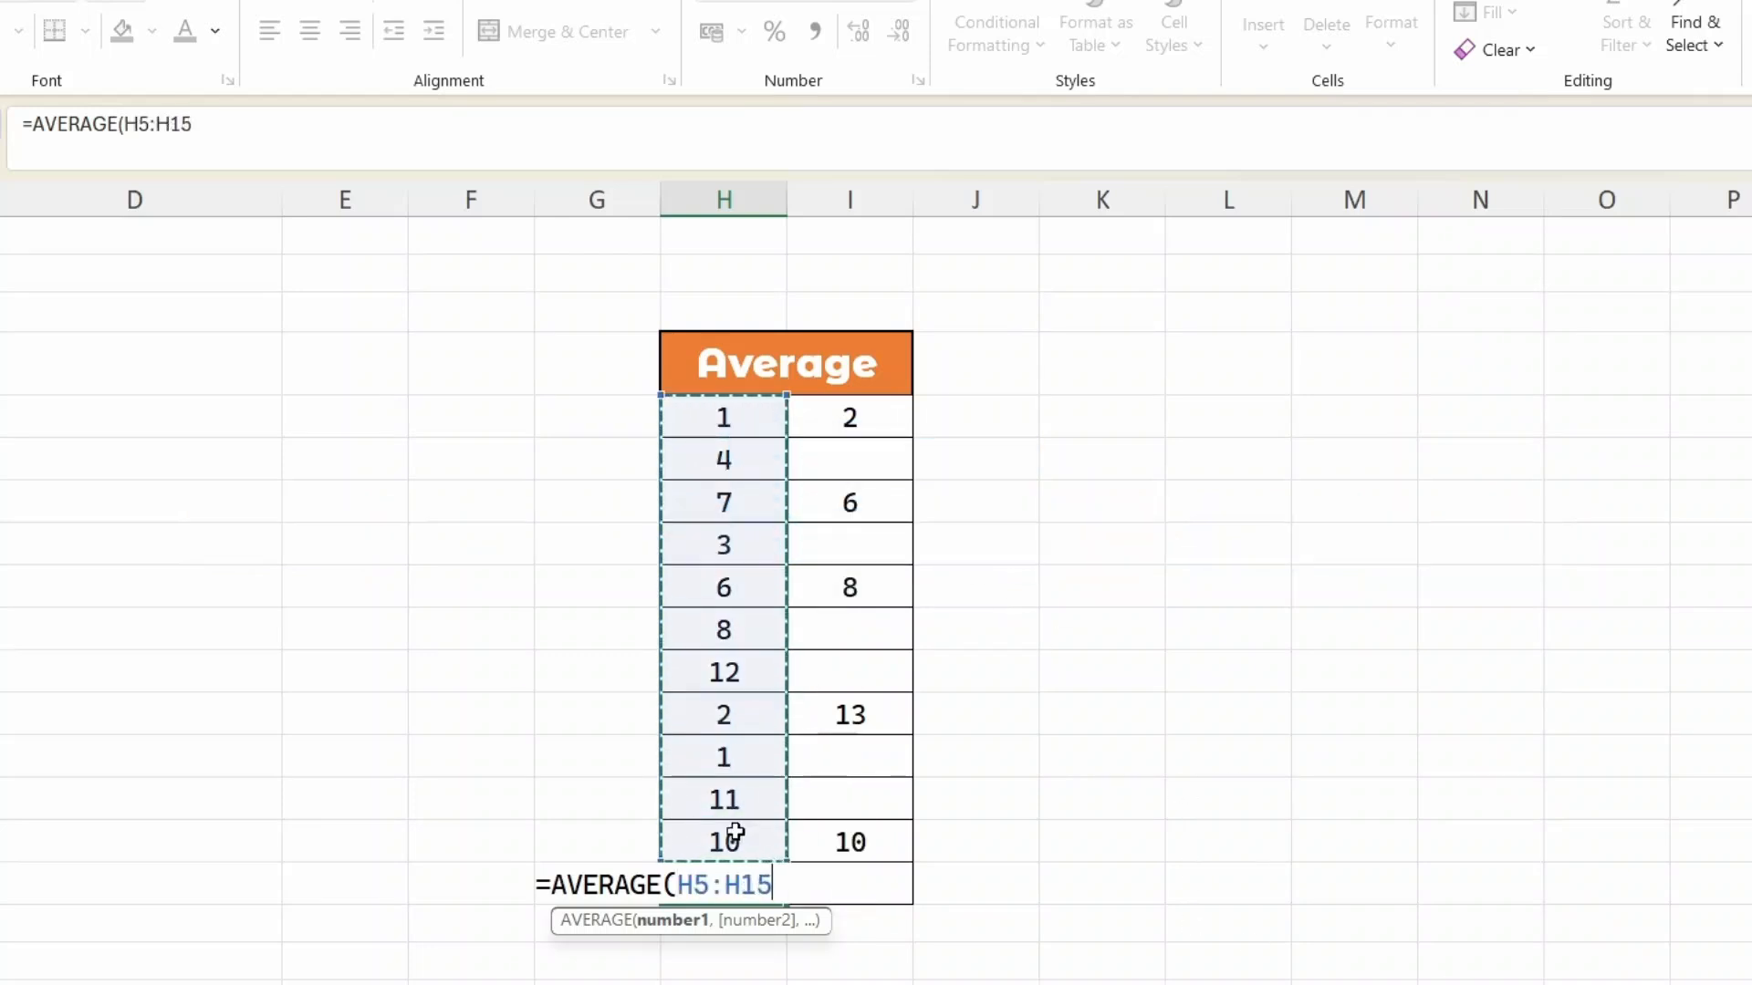
{"action": "key", "text": "Return"}
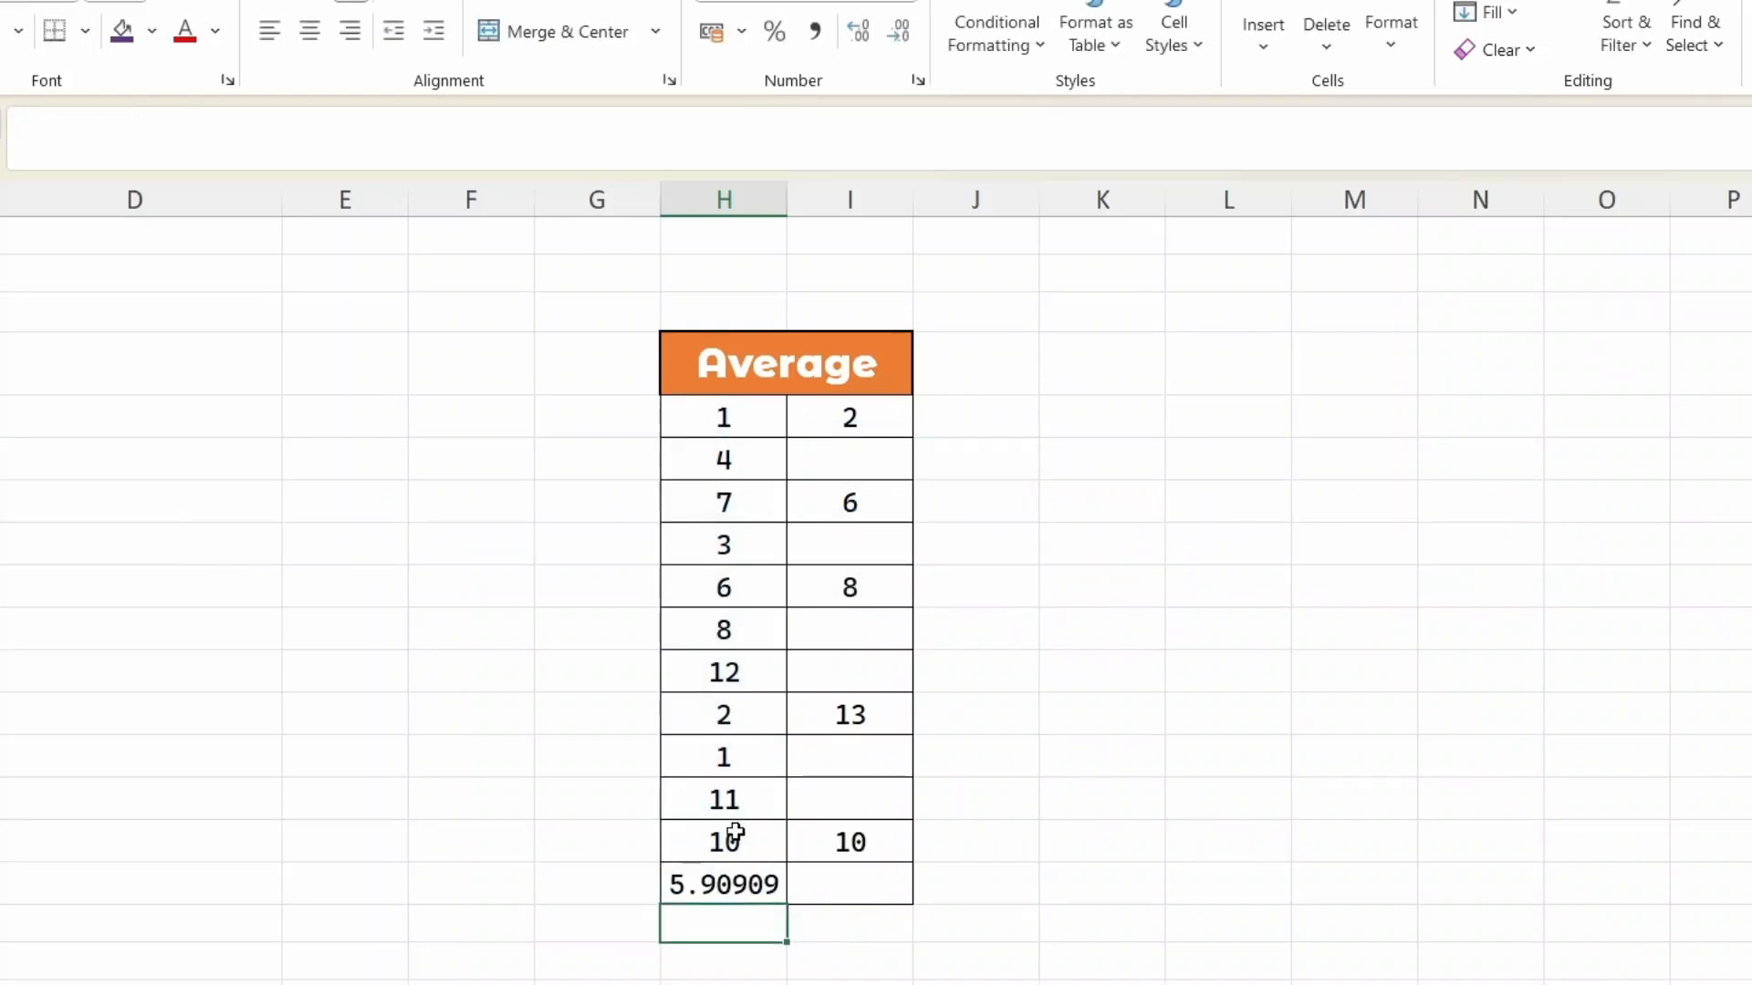
- Start an AVERAGE formula in I16 below the second column, with I5 as its first number
{"action": "left_click", "coordinate": [853, 885]}
{"action": "type", "text": "=aver"}
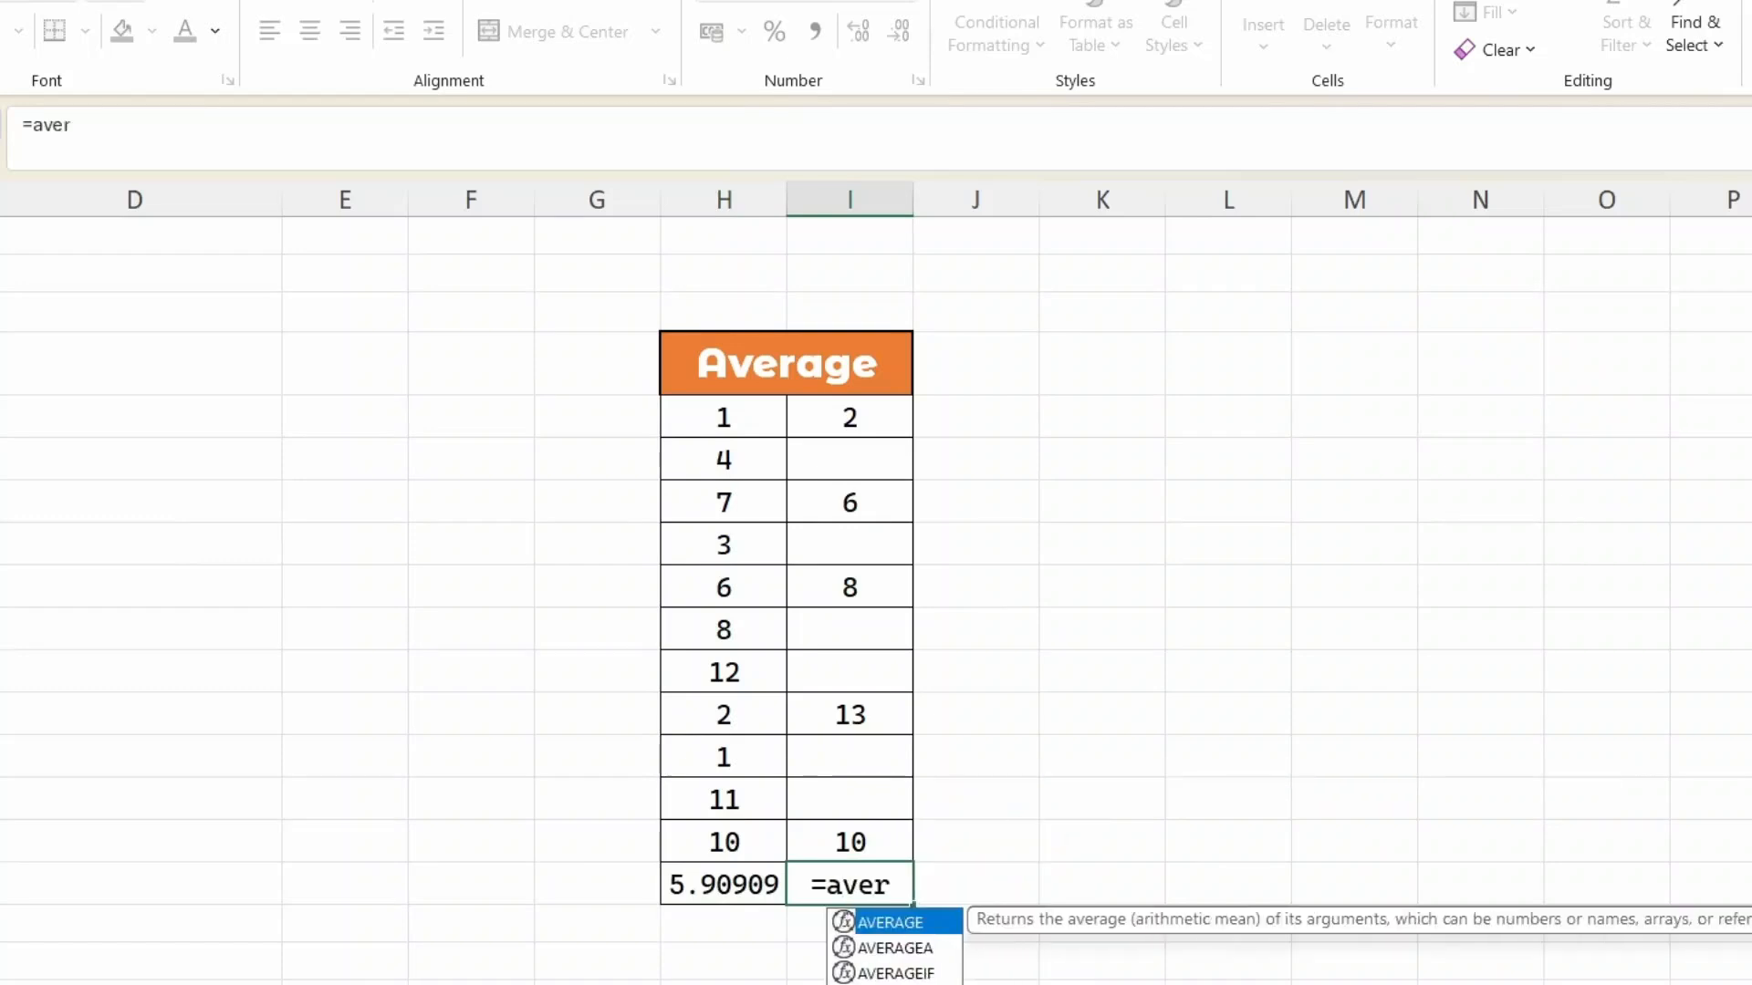
{"action": "type", "text": "ga="}
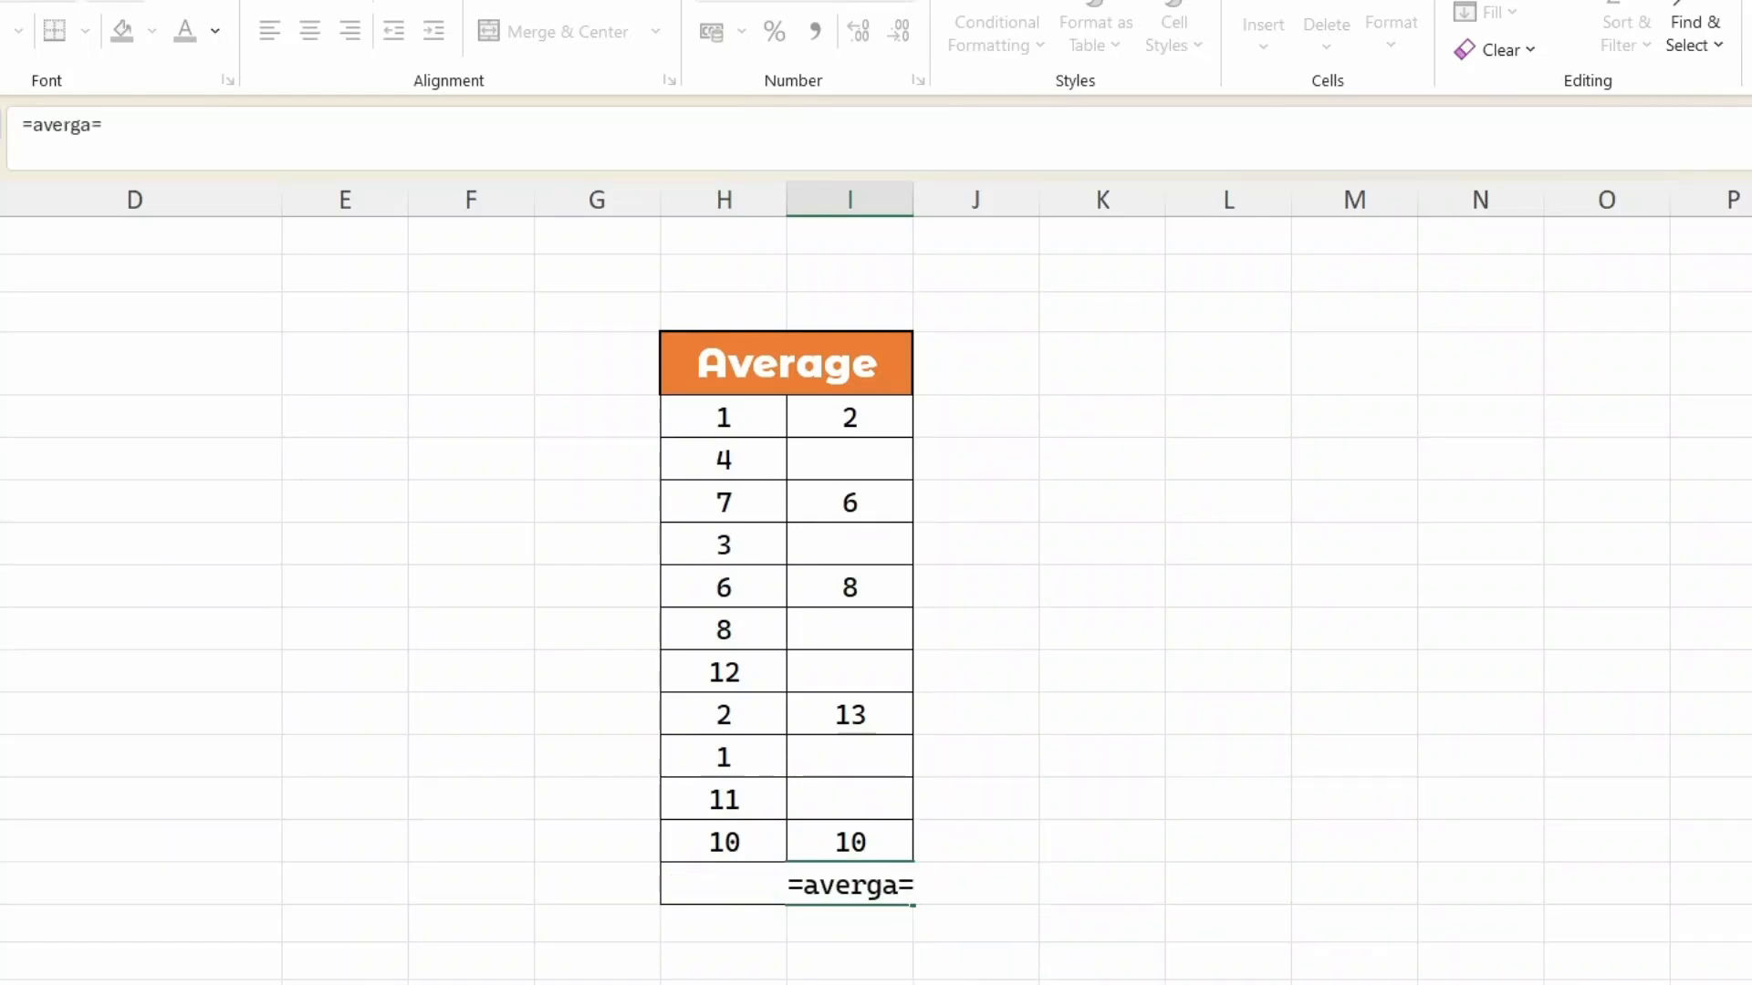
{"action": "key", "text": "BackSpace"}
{"action": "key", "text": "BackSpace"}
{"action": "key", "text": "BackSpace"}
{"action": "type", "text": "a"}
{"action": "key", "text": "Tab"}
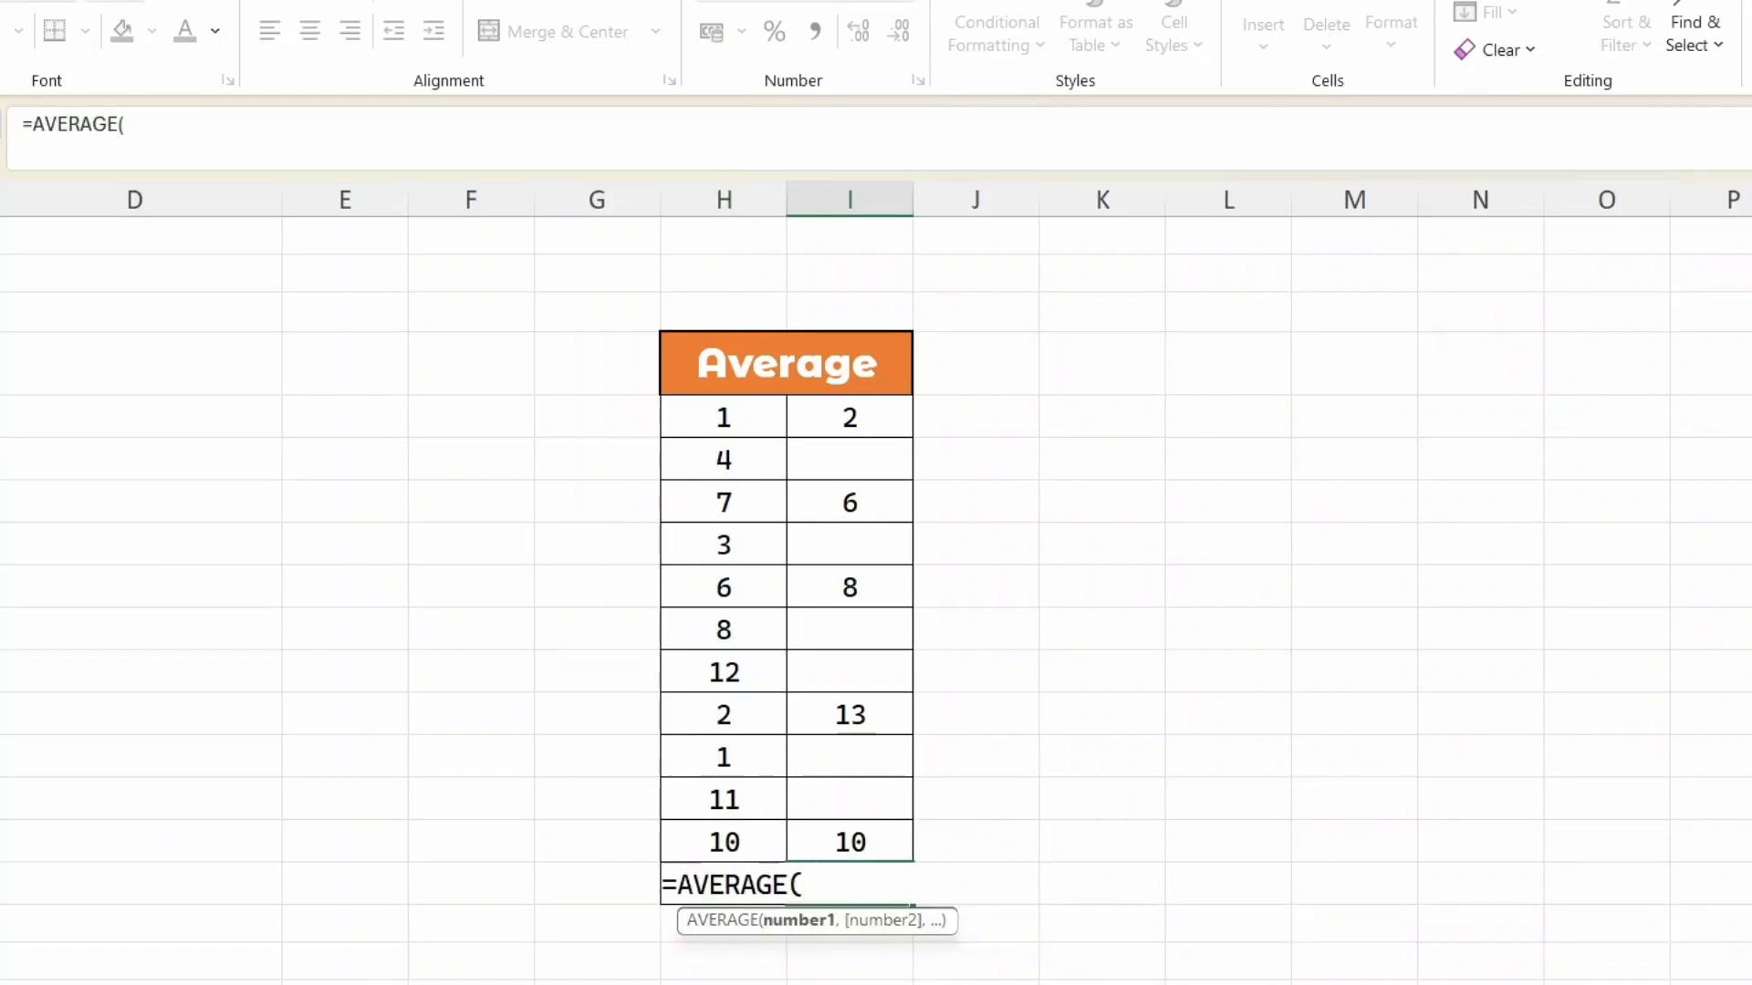
{"action": "left_click", "coordinate": [874, 416]}
{"action": "type", "text": ","}
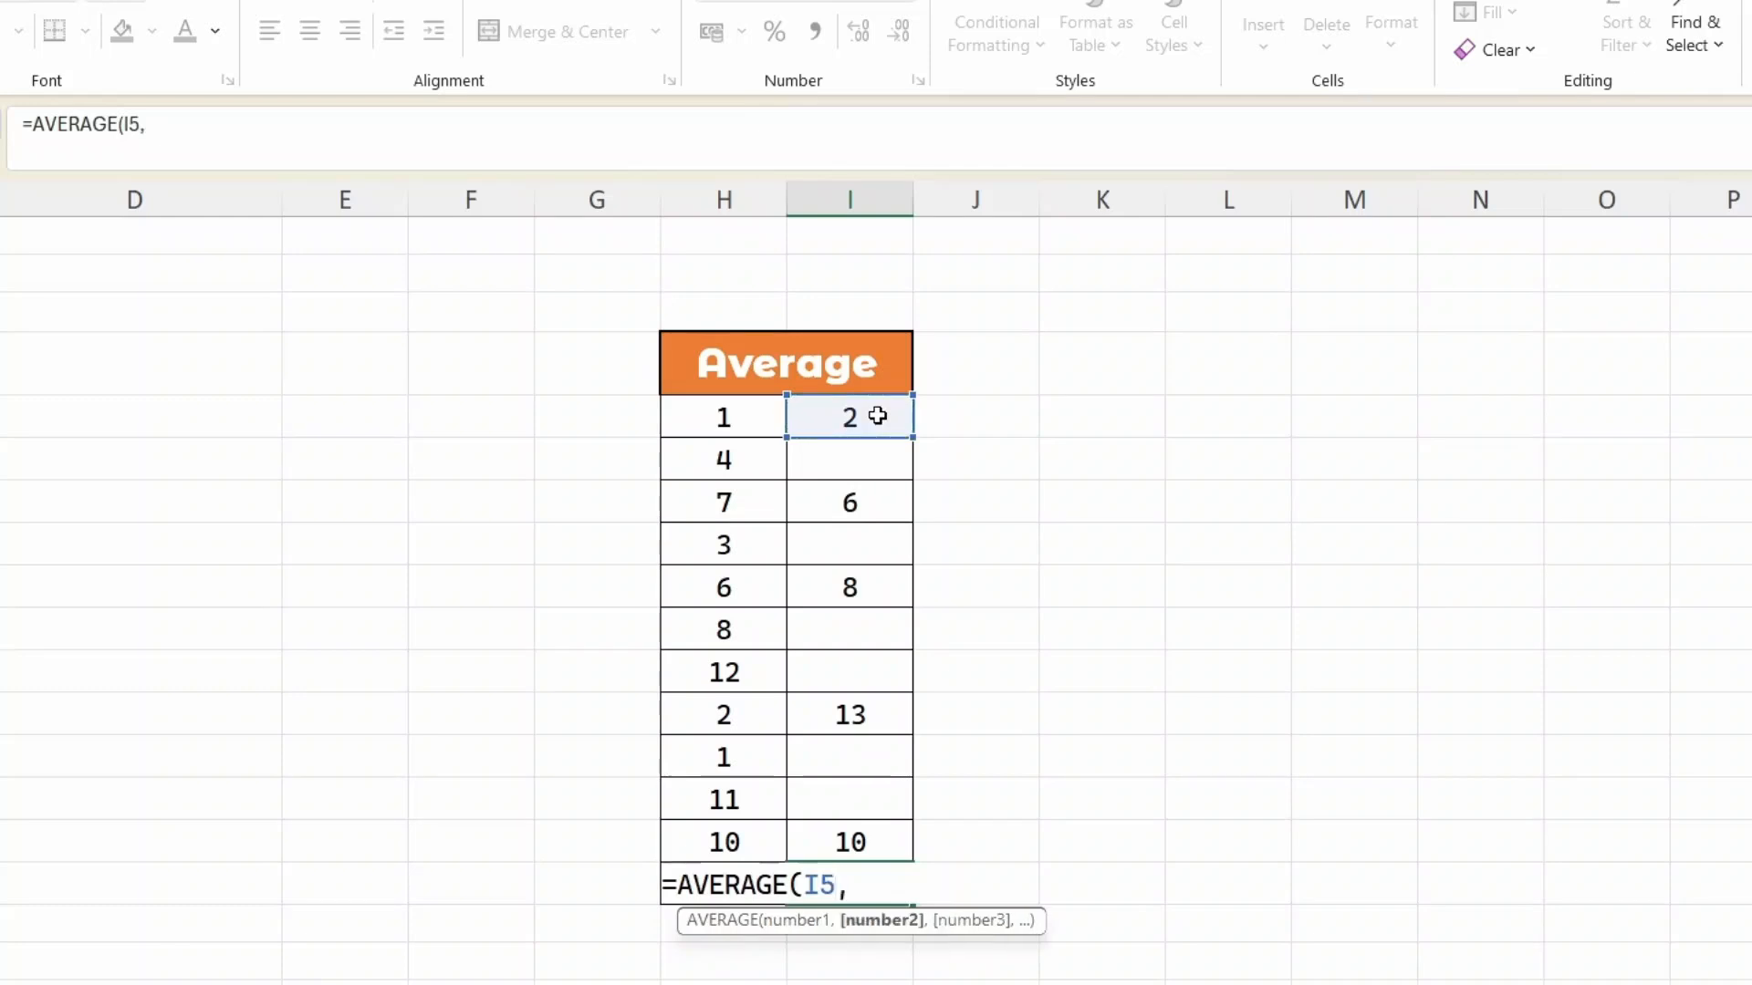
- Add the cells I7, I9, I12 and I15 and complete the formula as =AVERAGE(I5,I7,I9,I12,I15)
{"action": "left_click", "coordinate": [858, 504]}
{"action": "type", "text": ","}
{"action": "left_click", "coordinate": [856, 586]}
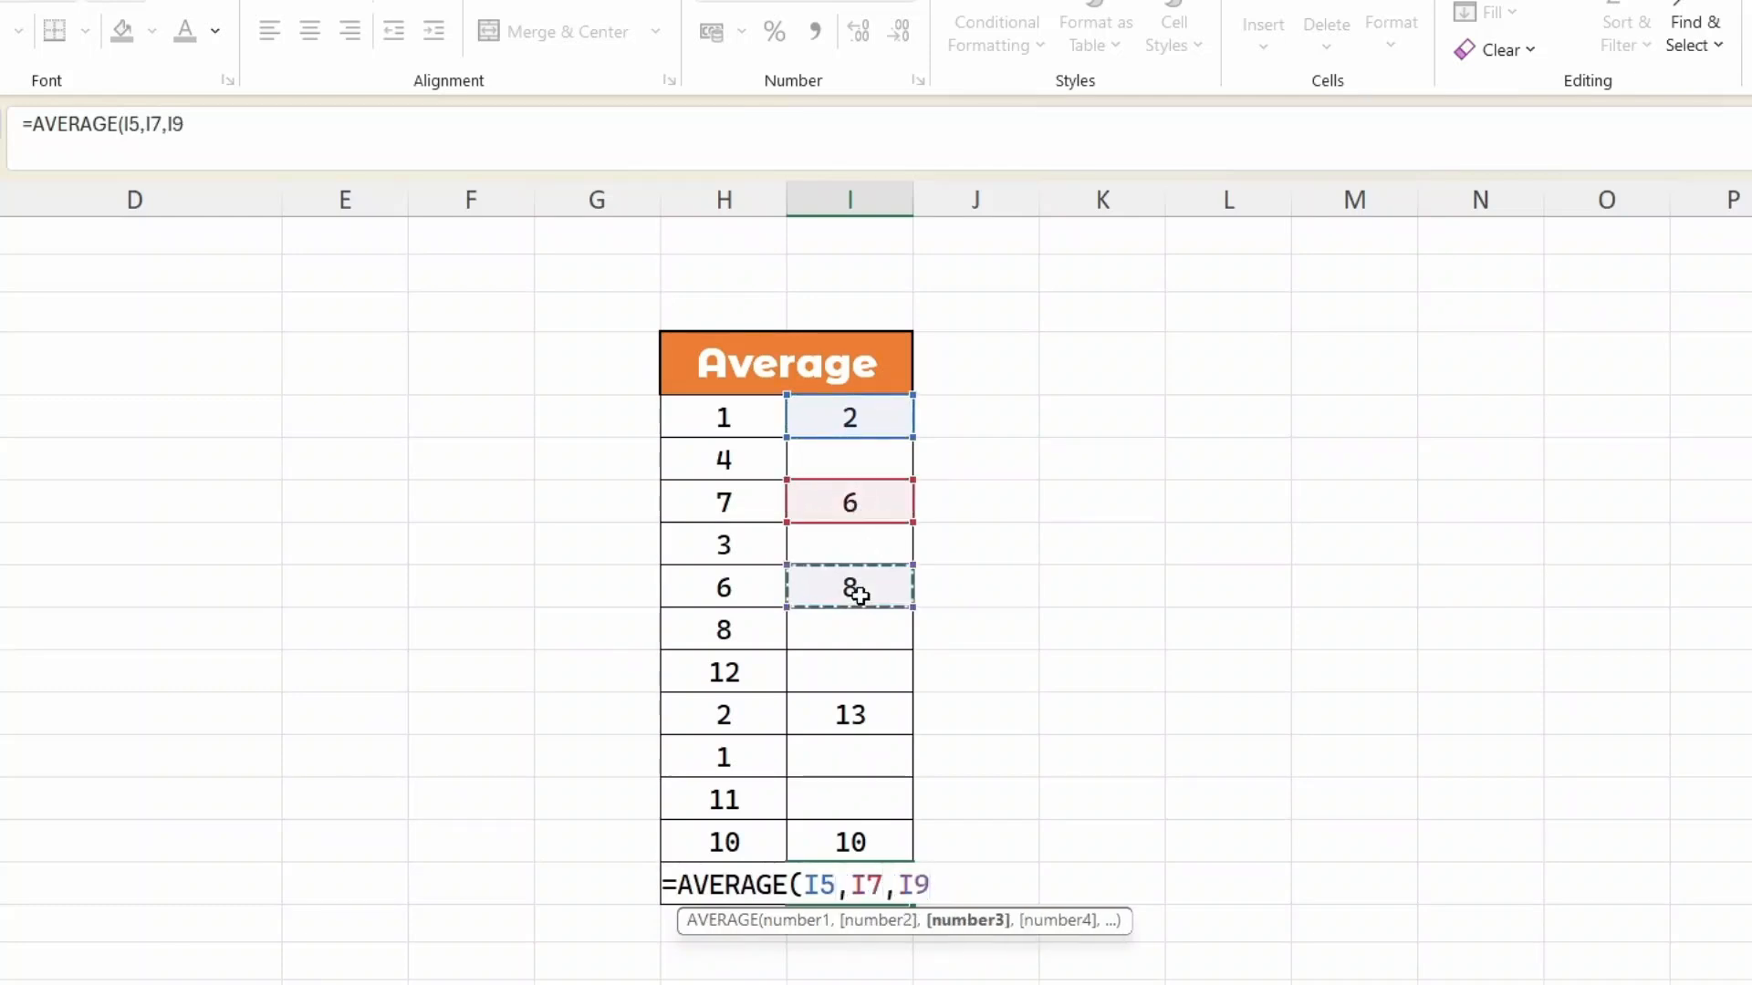
{"action": "type", "text": ","}
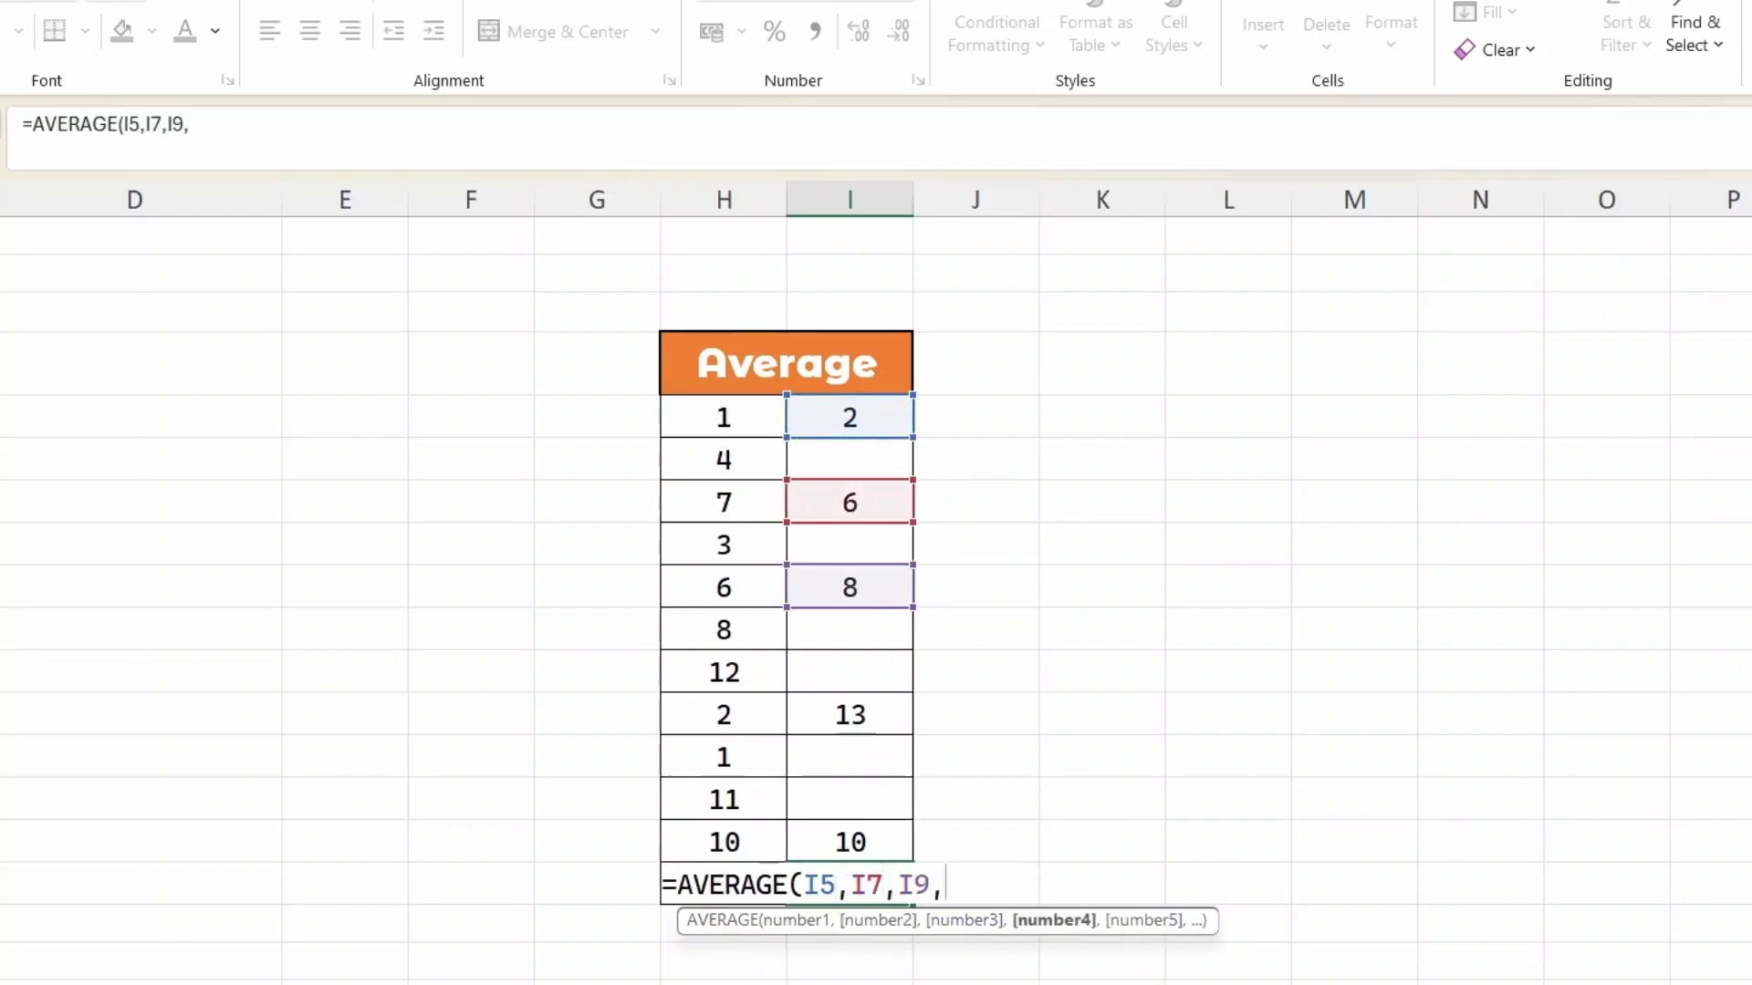
{"action": "left_click", "coordinate": [868, 724]}
{"action": "type", "text": ","}
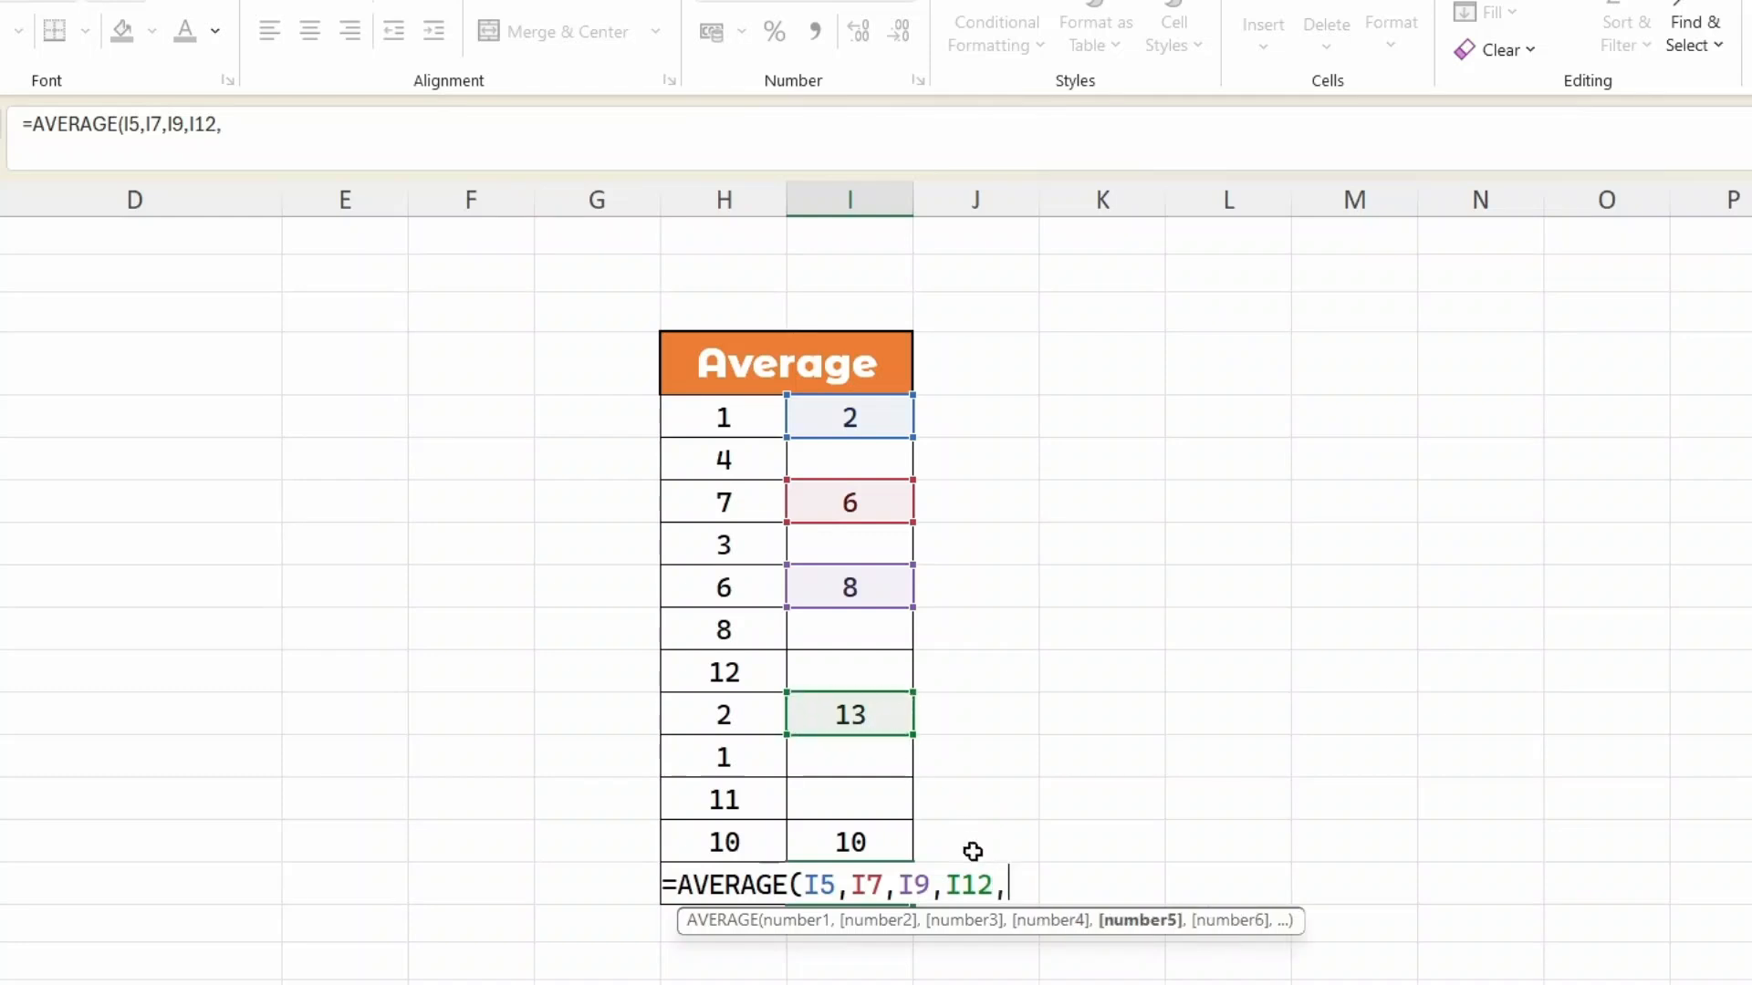
{"action": "left_click", "coordinate": [890, 840]}
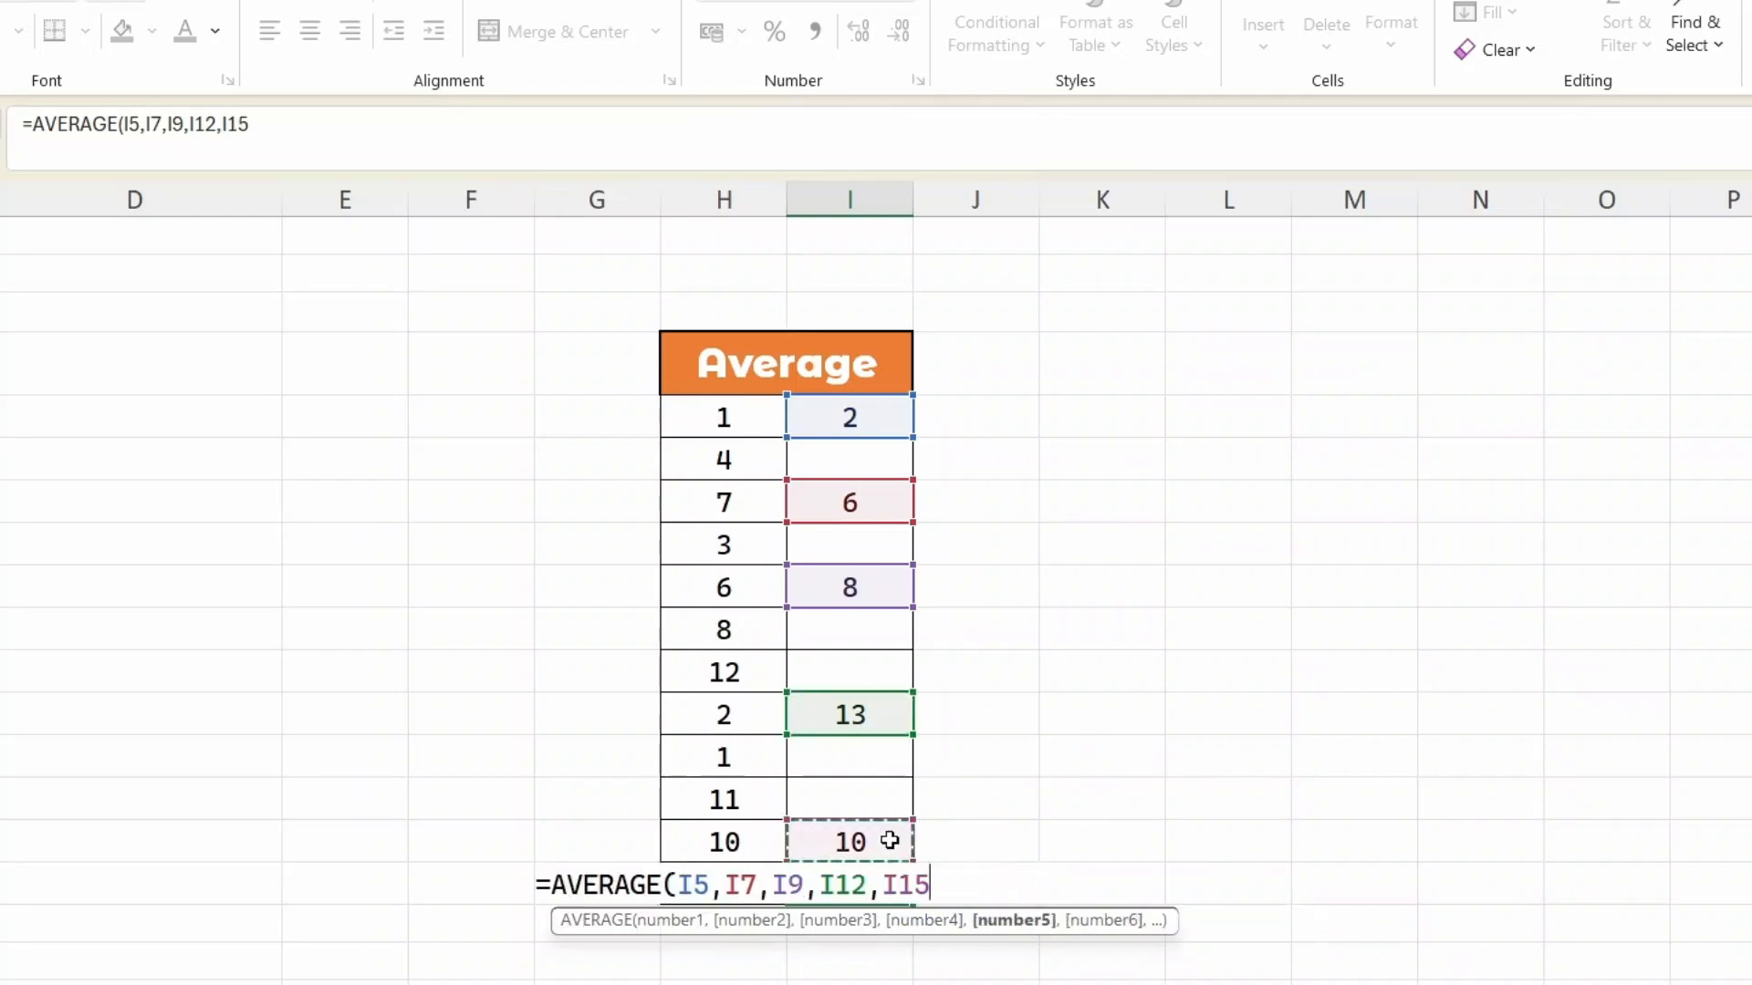
{"action": "type", "text": ")"}
{"action": "key", "text": "Return"}
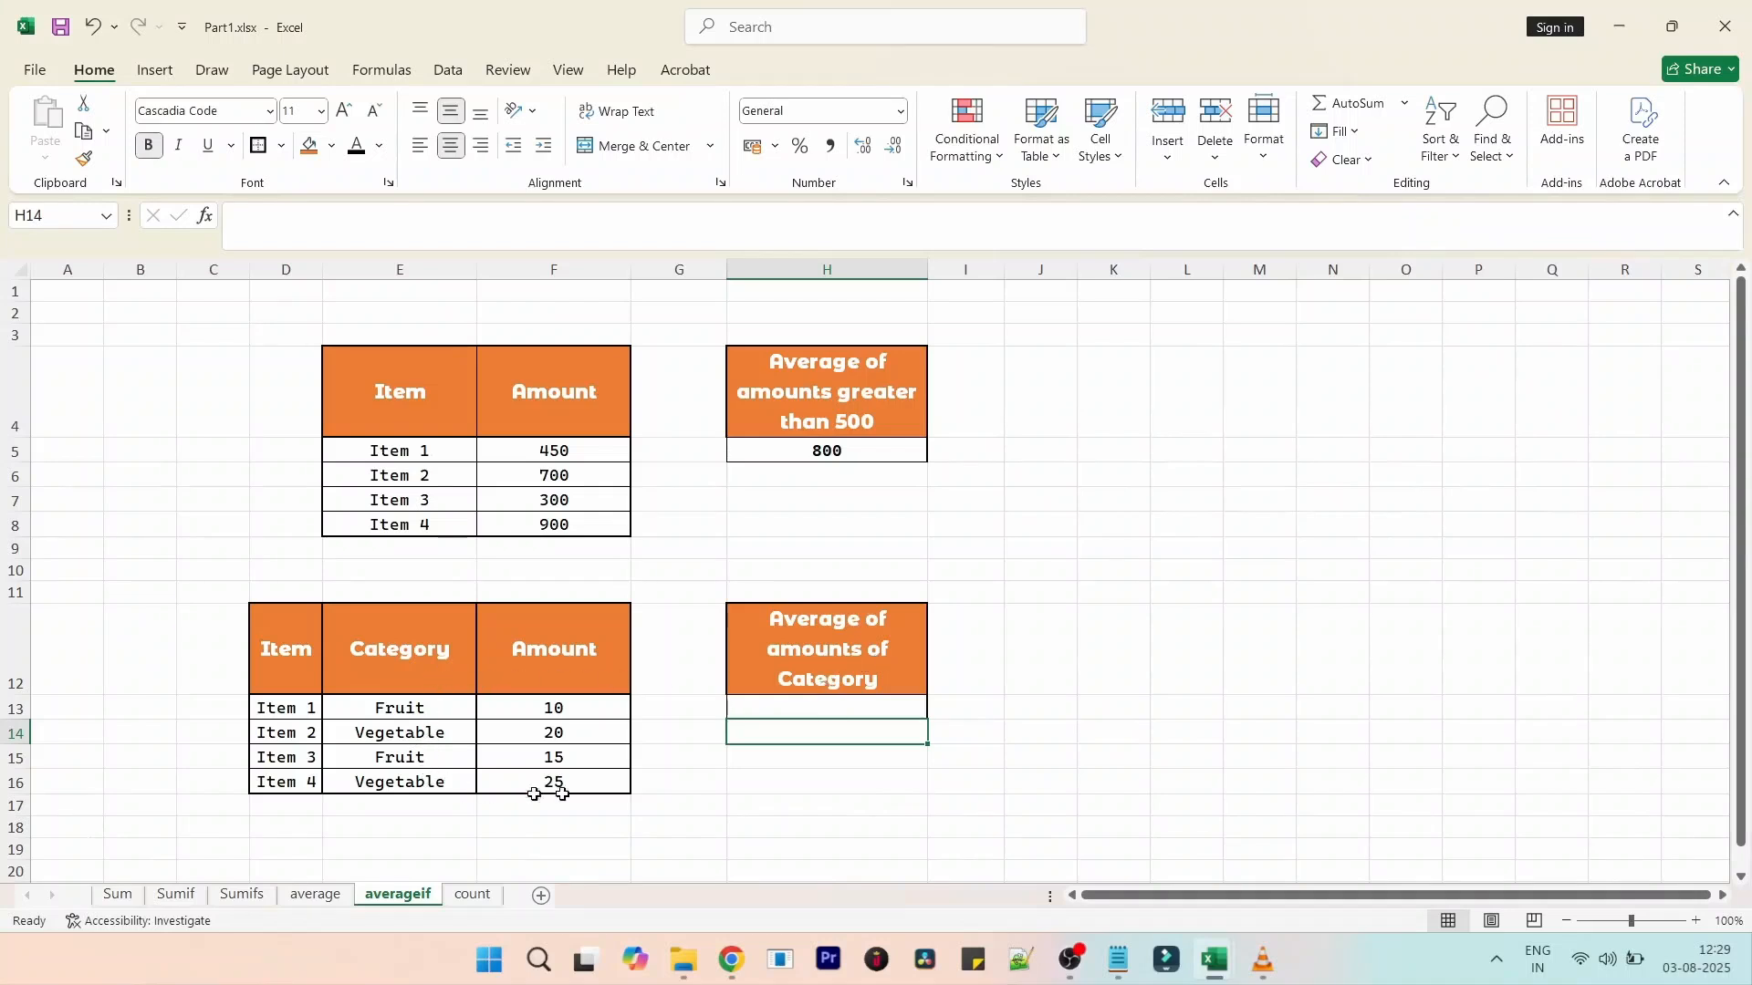
- Average the Fruit amounts by entering =AVERAGEIF(E13:E16,"Fruit",F13:F16) in H14
{"action": "type", "text": "="}
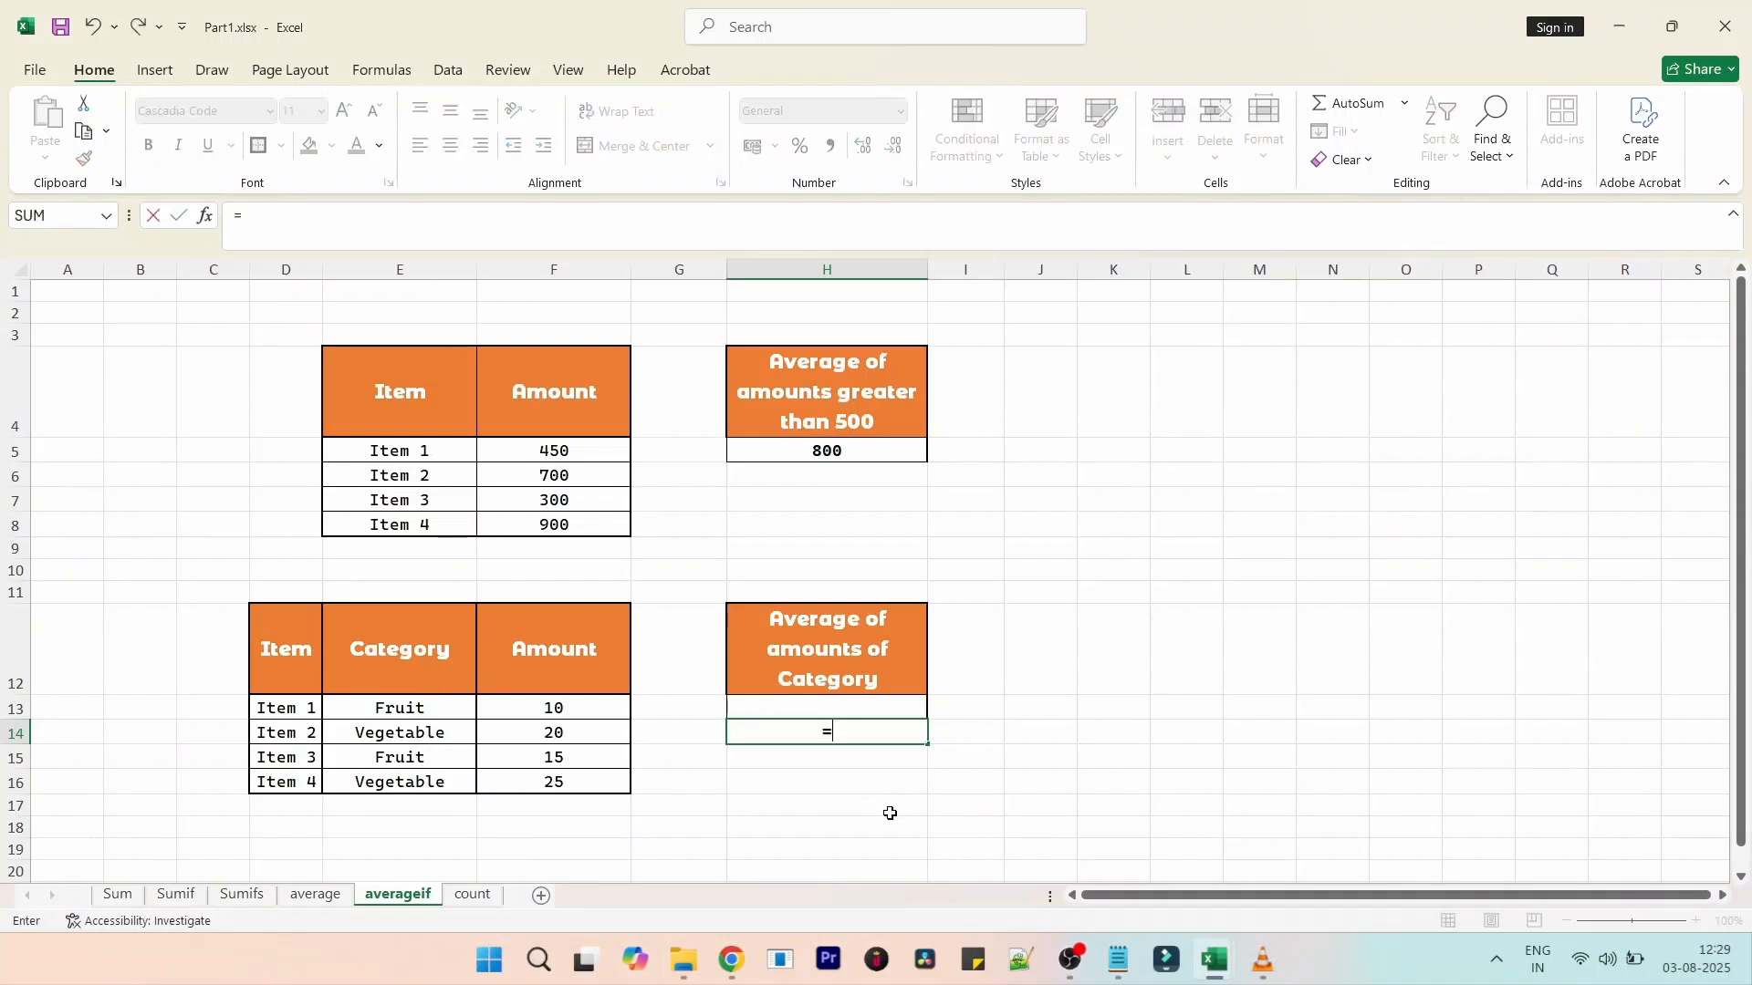
{"action": "type", "text": "average"}
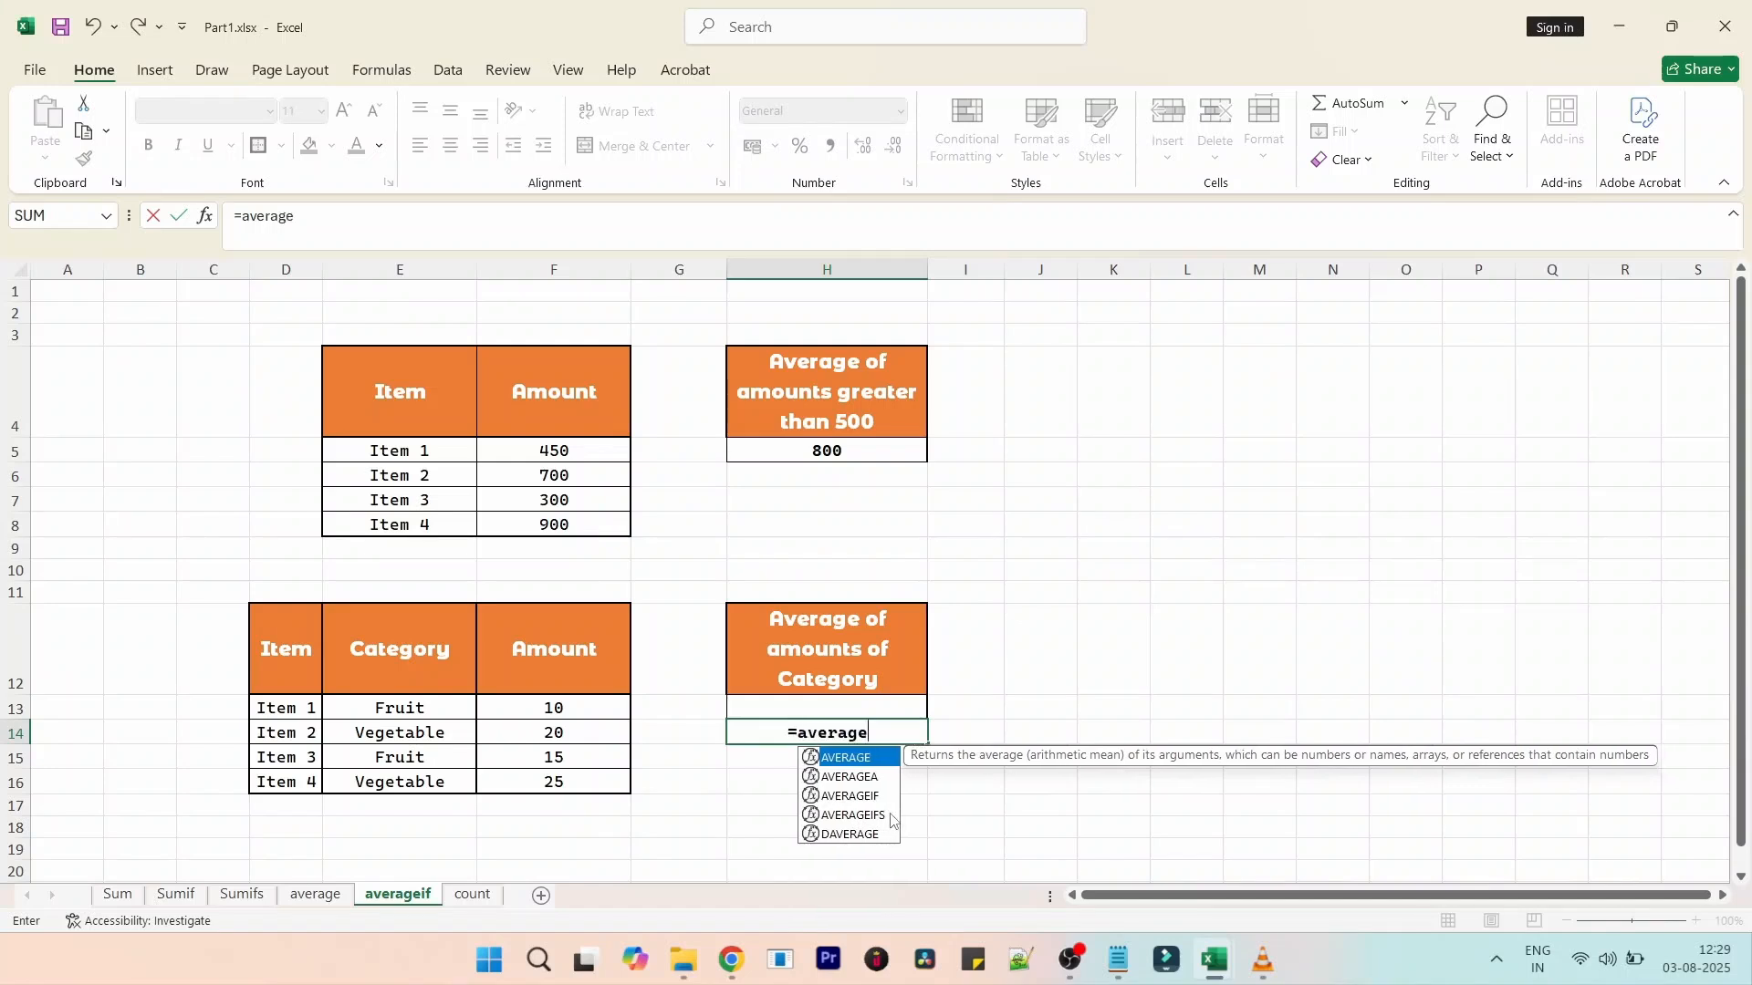
{"action": "left_click", "coordinate": [869, 794]}
{"action": "double_click", "coordinate": [868, 795]}
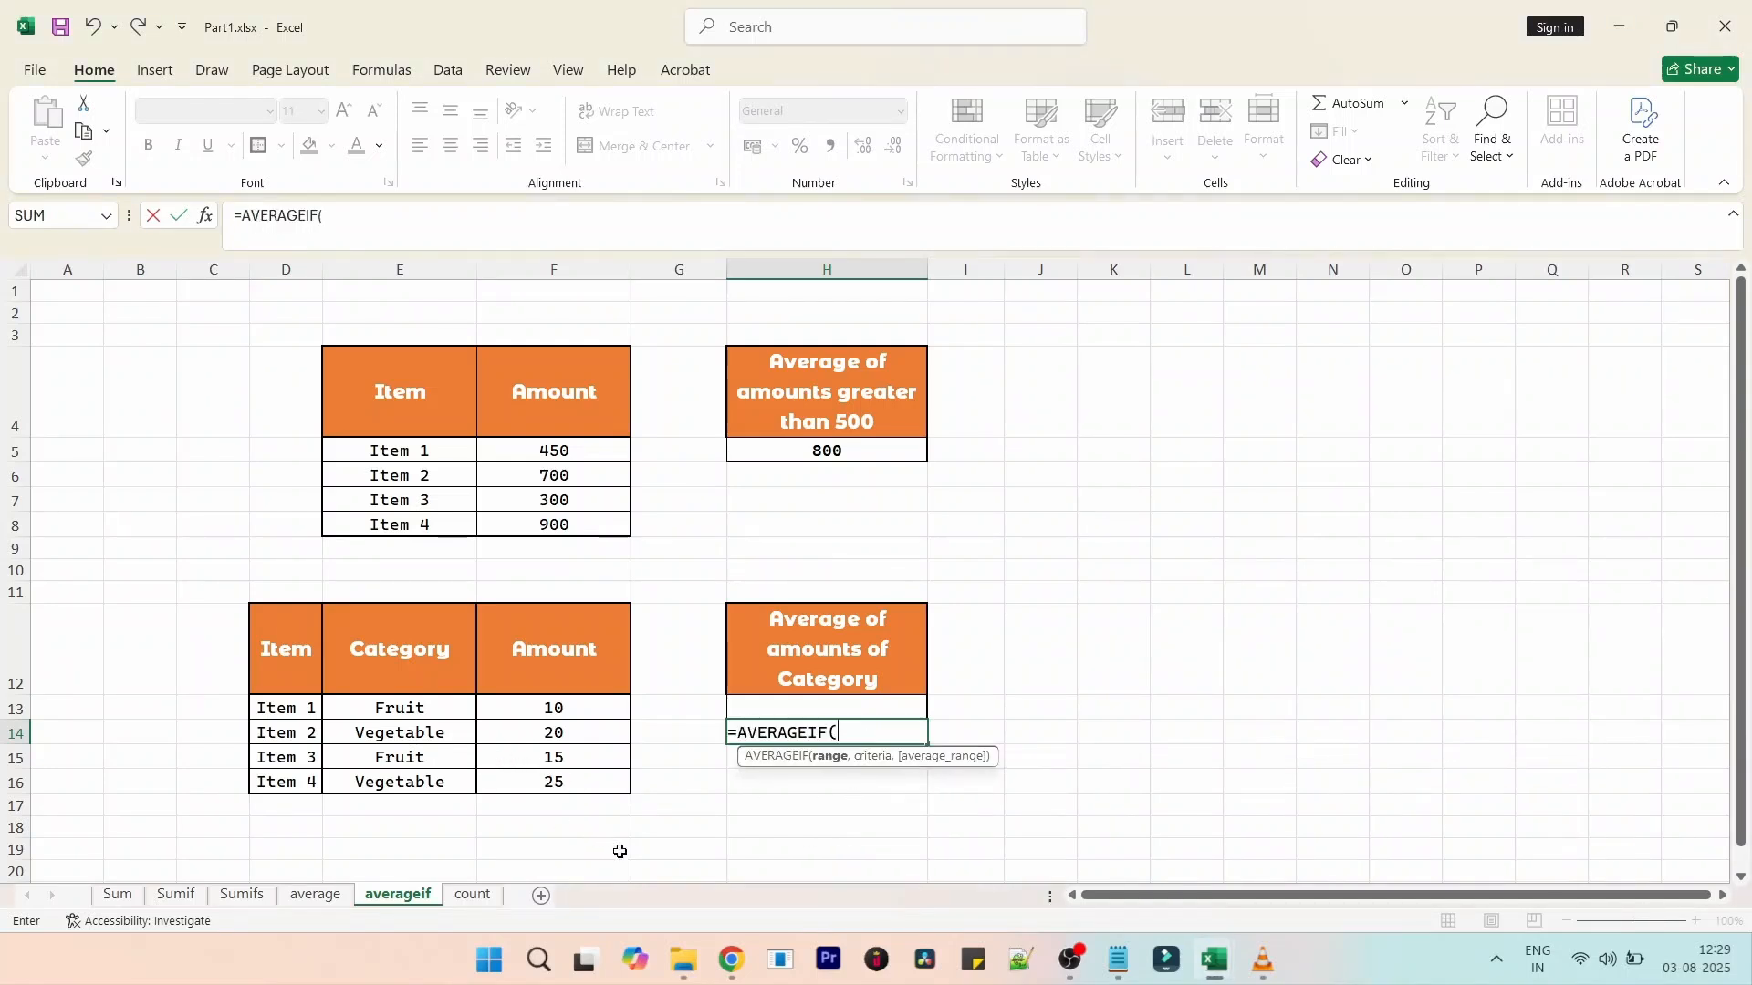
{"action": "left_click_drag", "start_coordinate": [424, 708], "coordinate": [431, 785]}
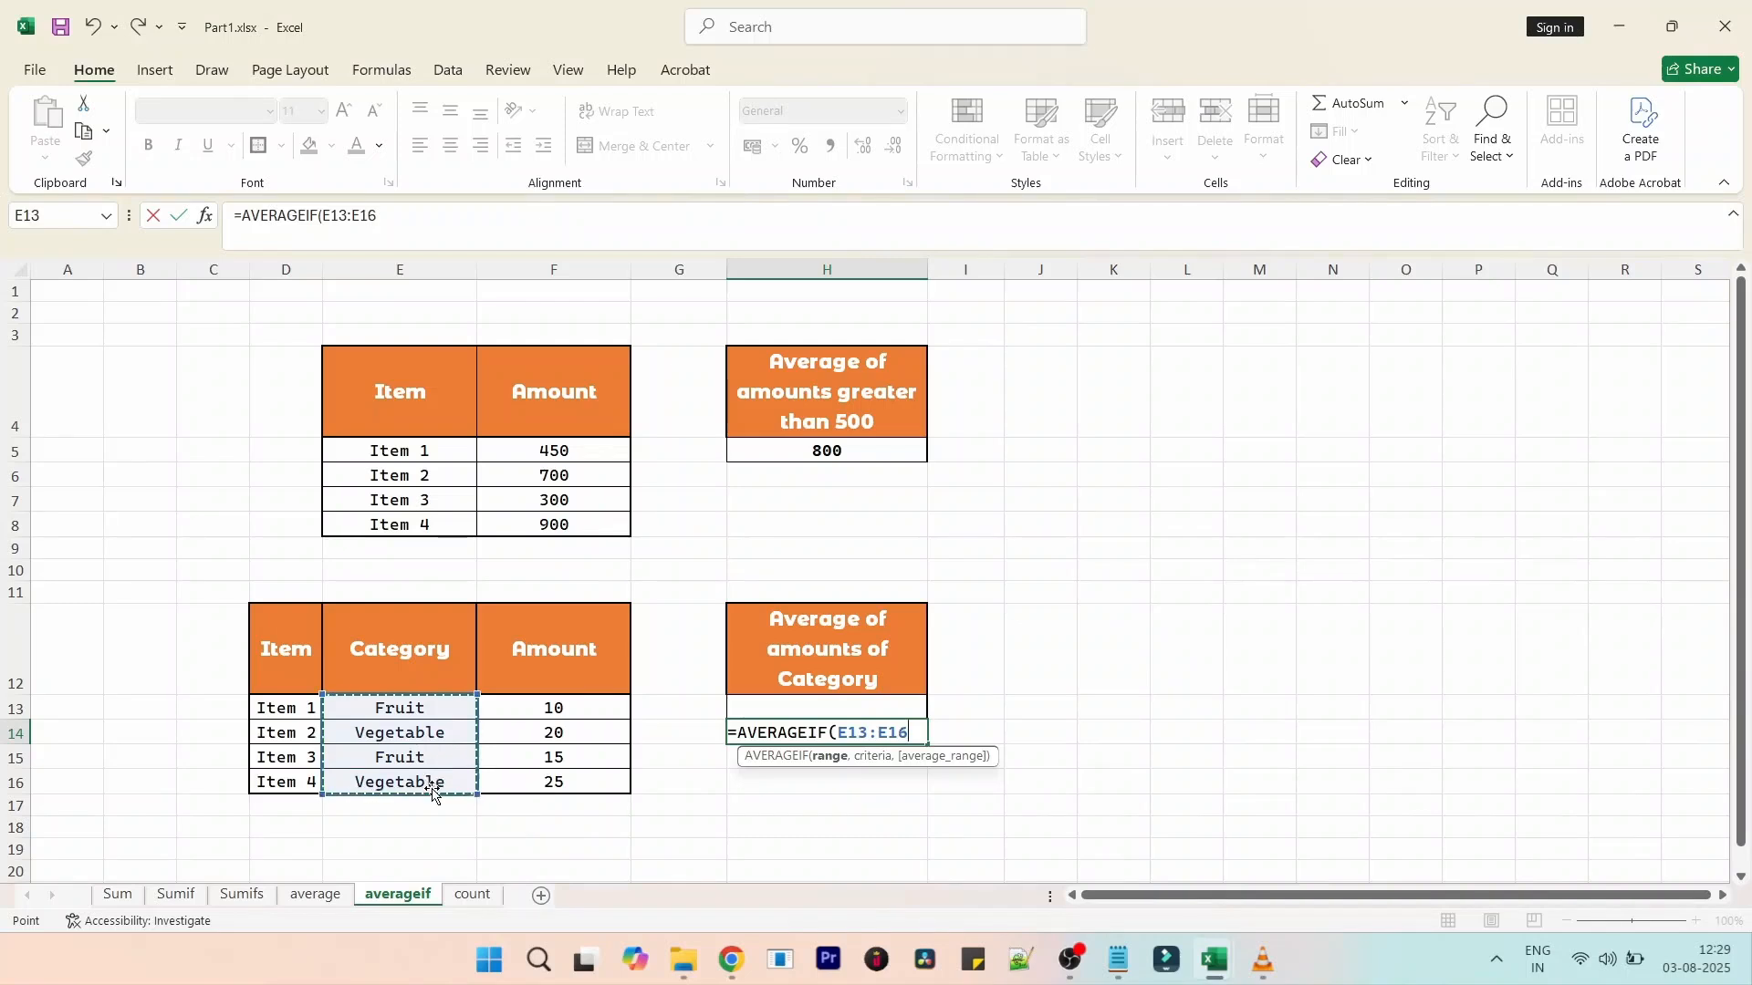
{"action": "type", "text": ",\""}
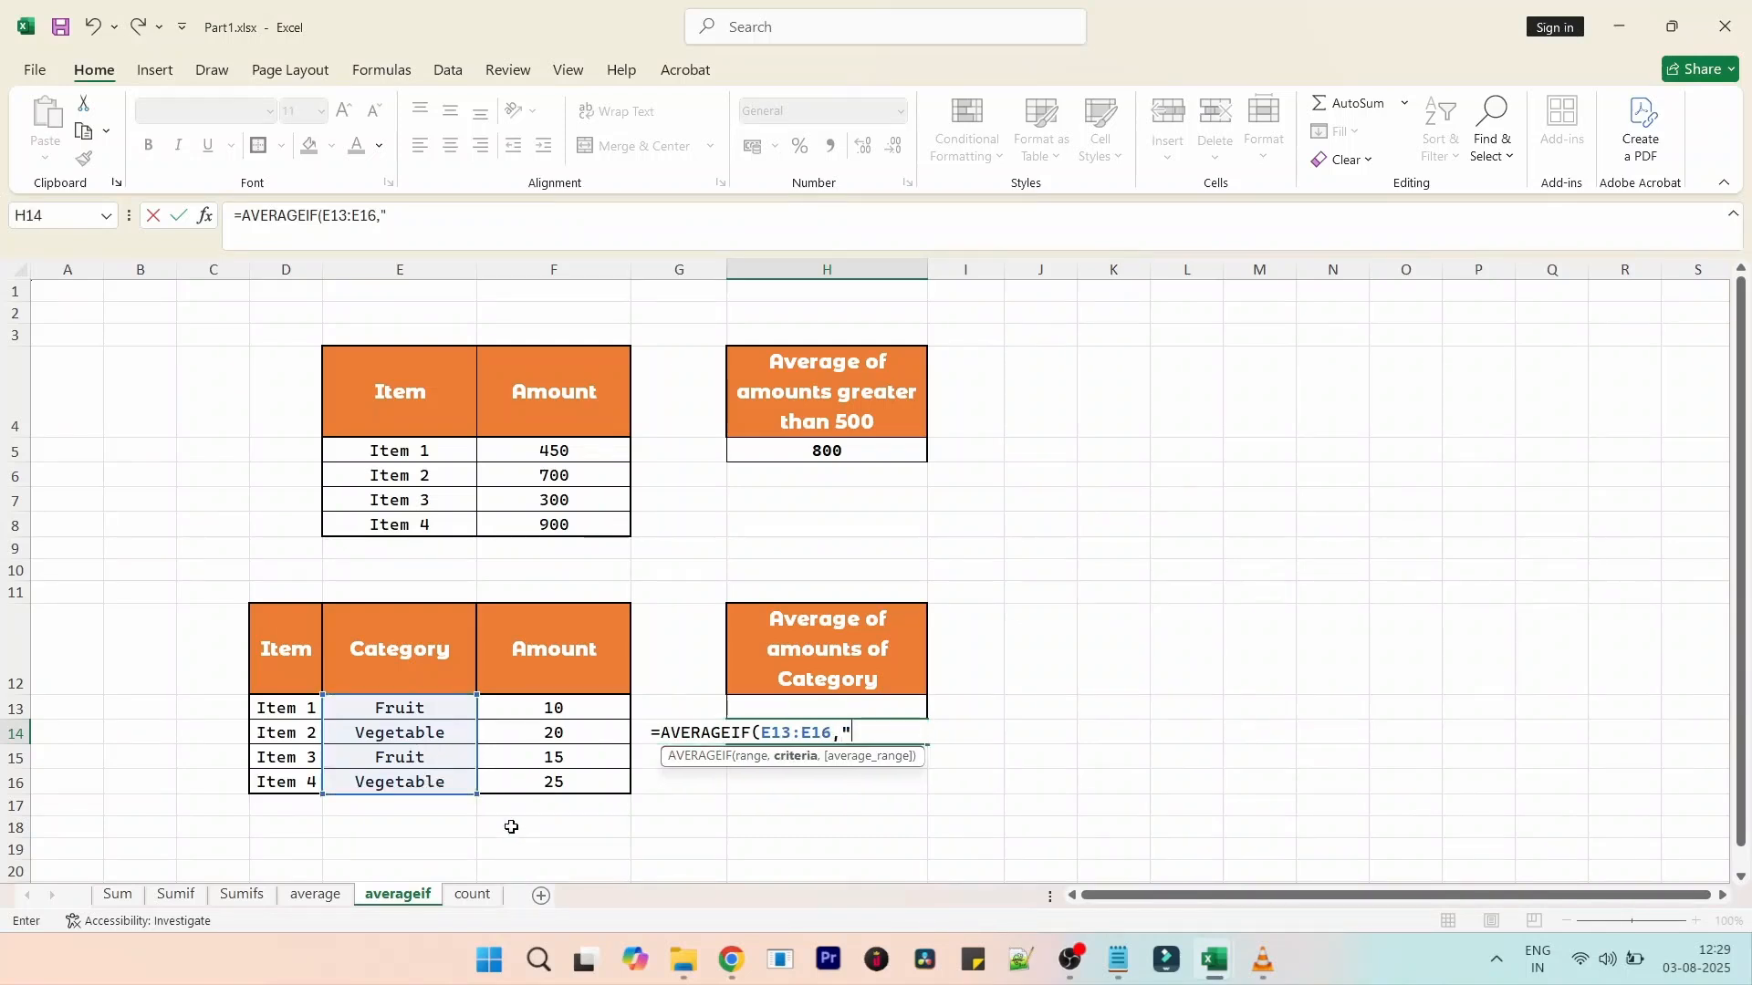
{"action": "type", "text": "Fruit\","}
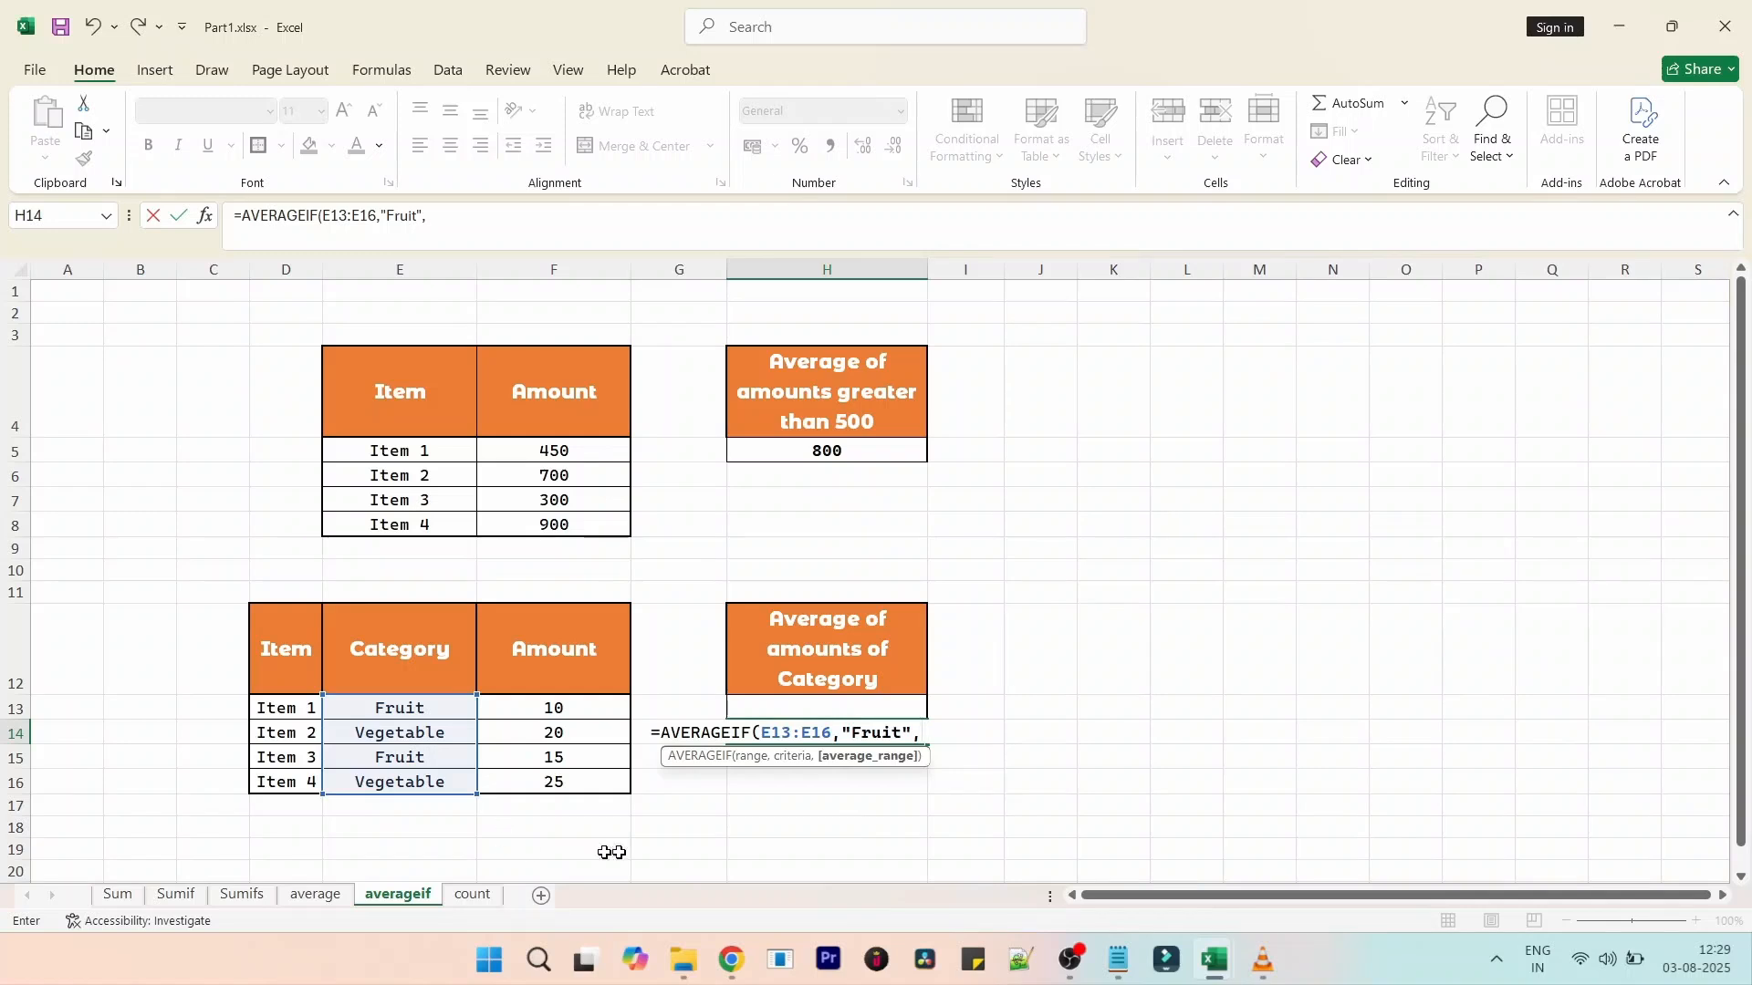
{"action": "left_click_drag", "start_coordinate": [576, 708], "coordinate": [577, 783]}
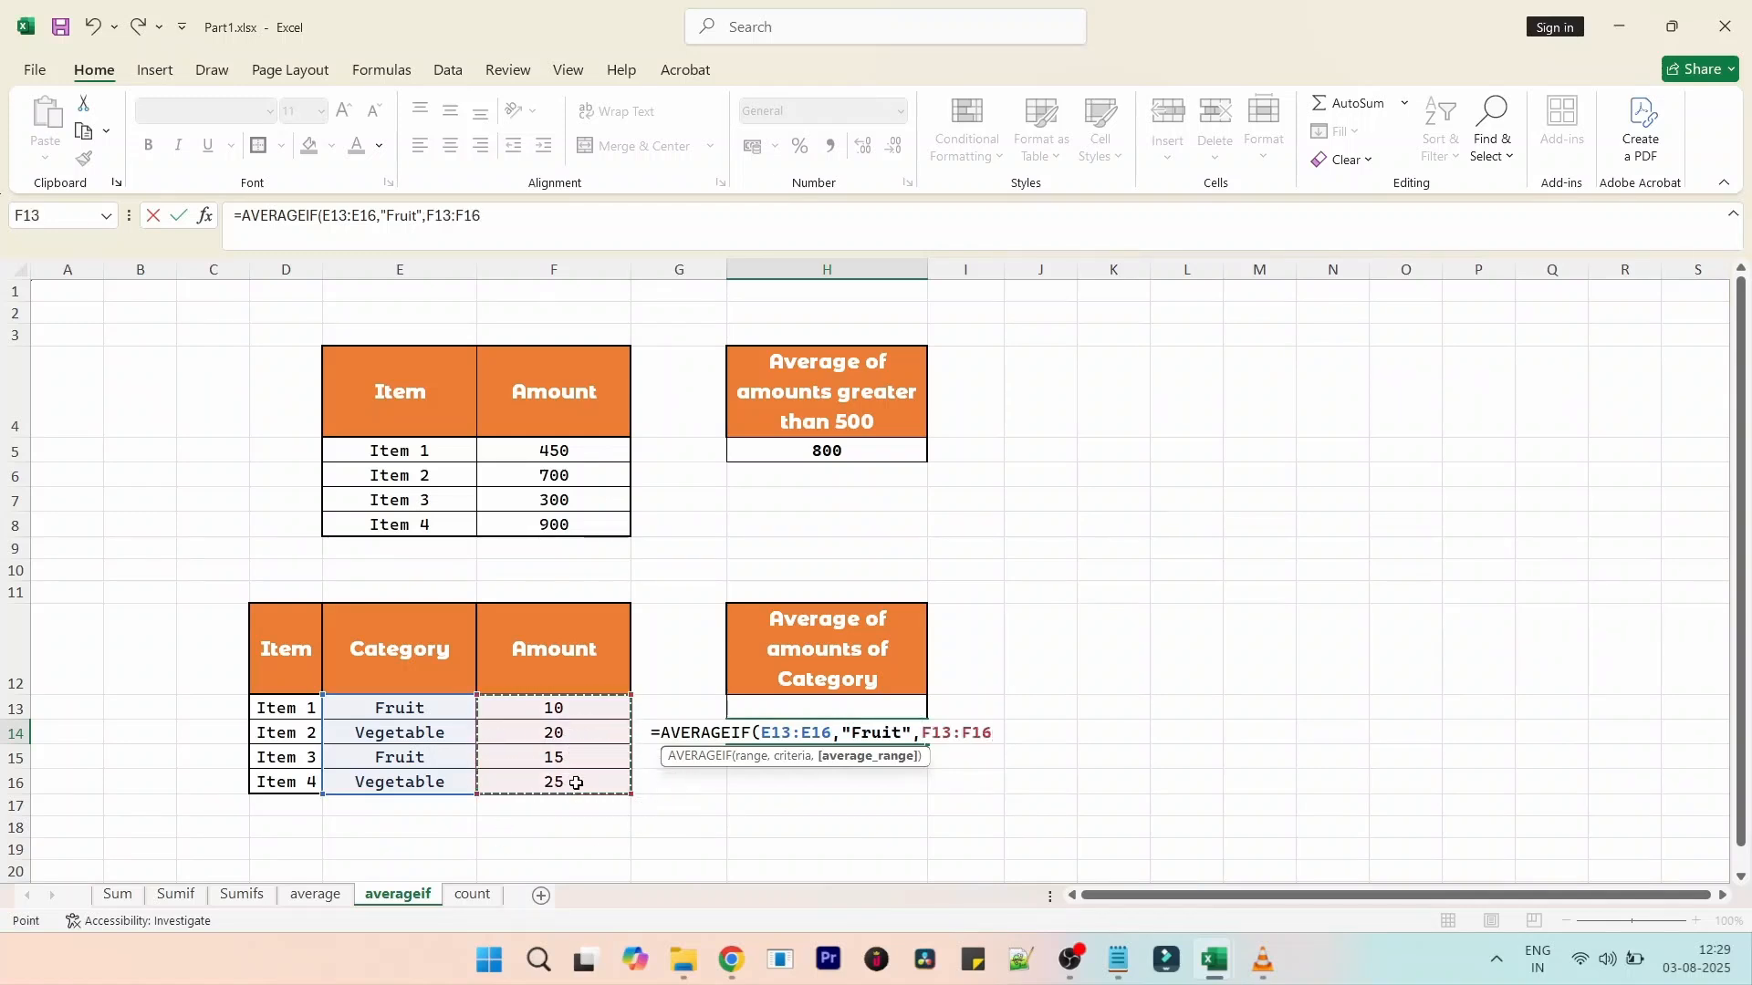
{"action": "type", "text": ")"}
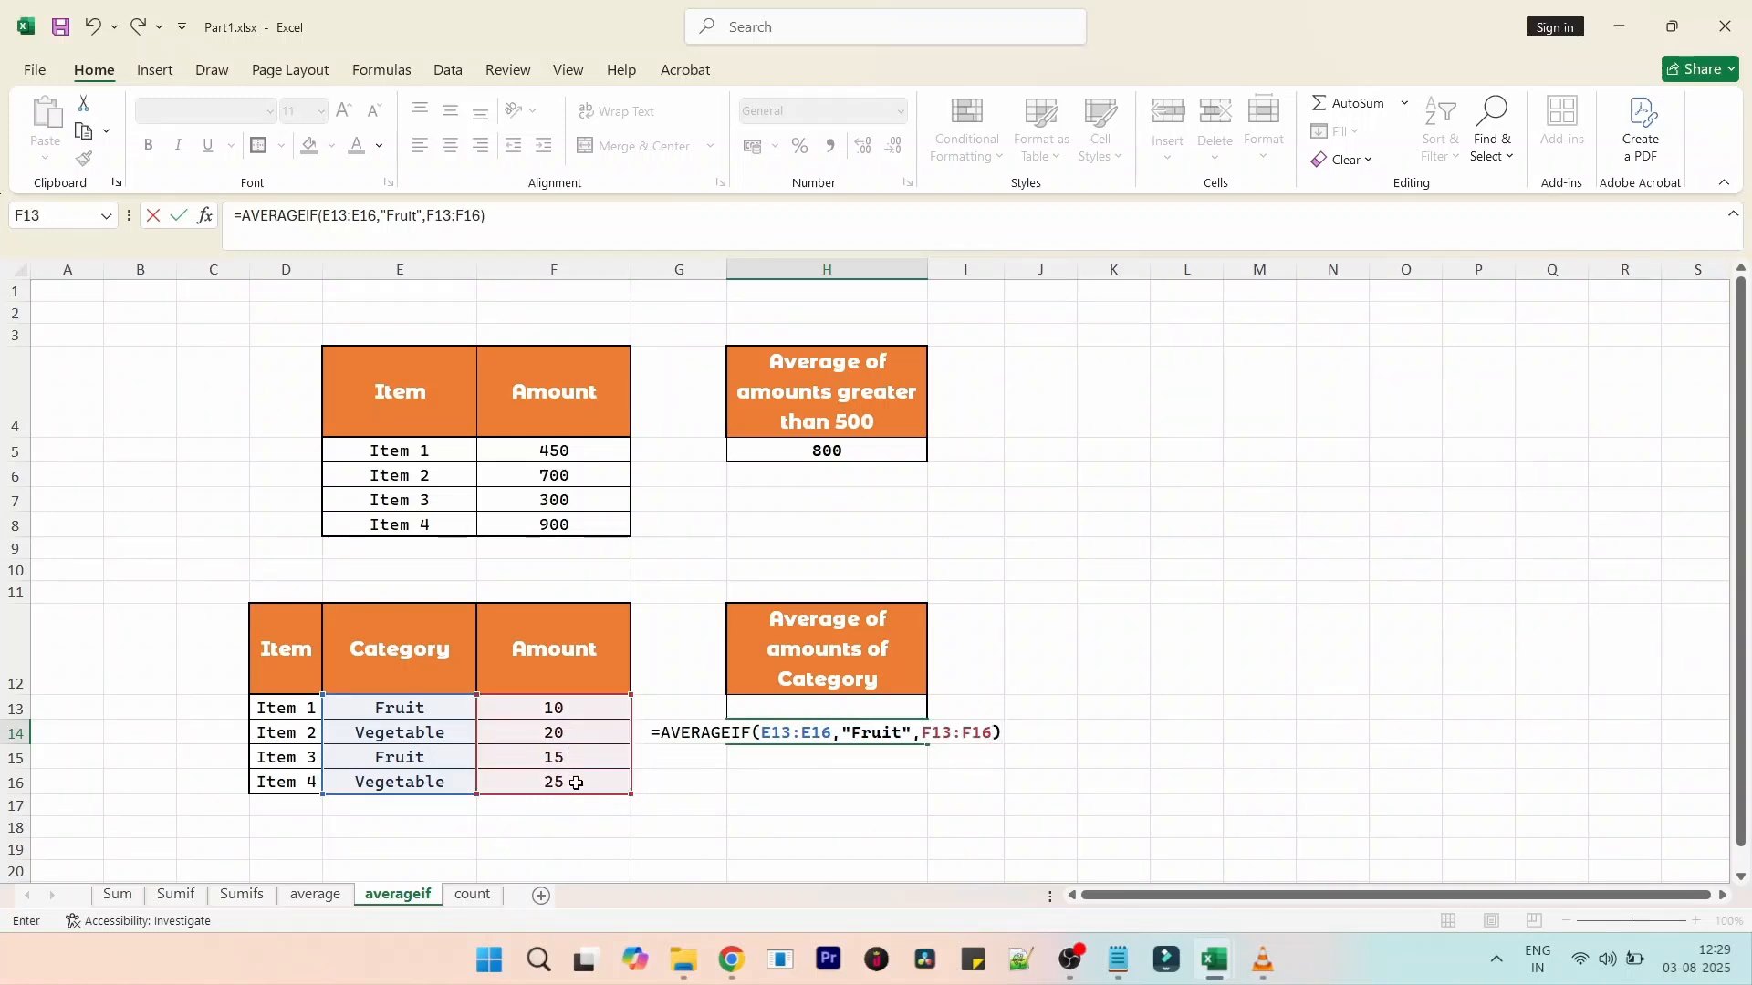
{"action": "key", "text": "Return"}
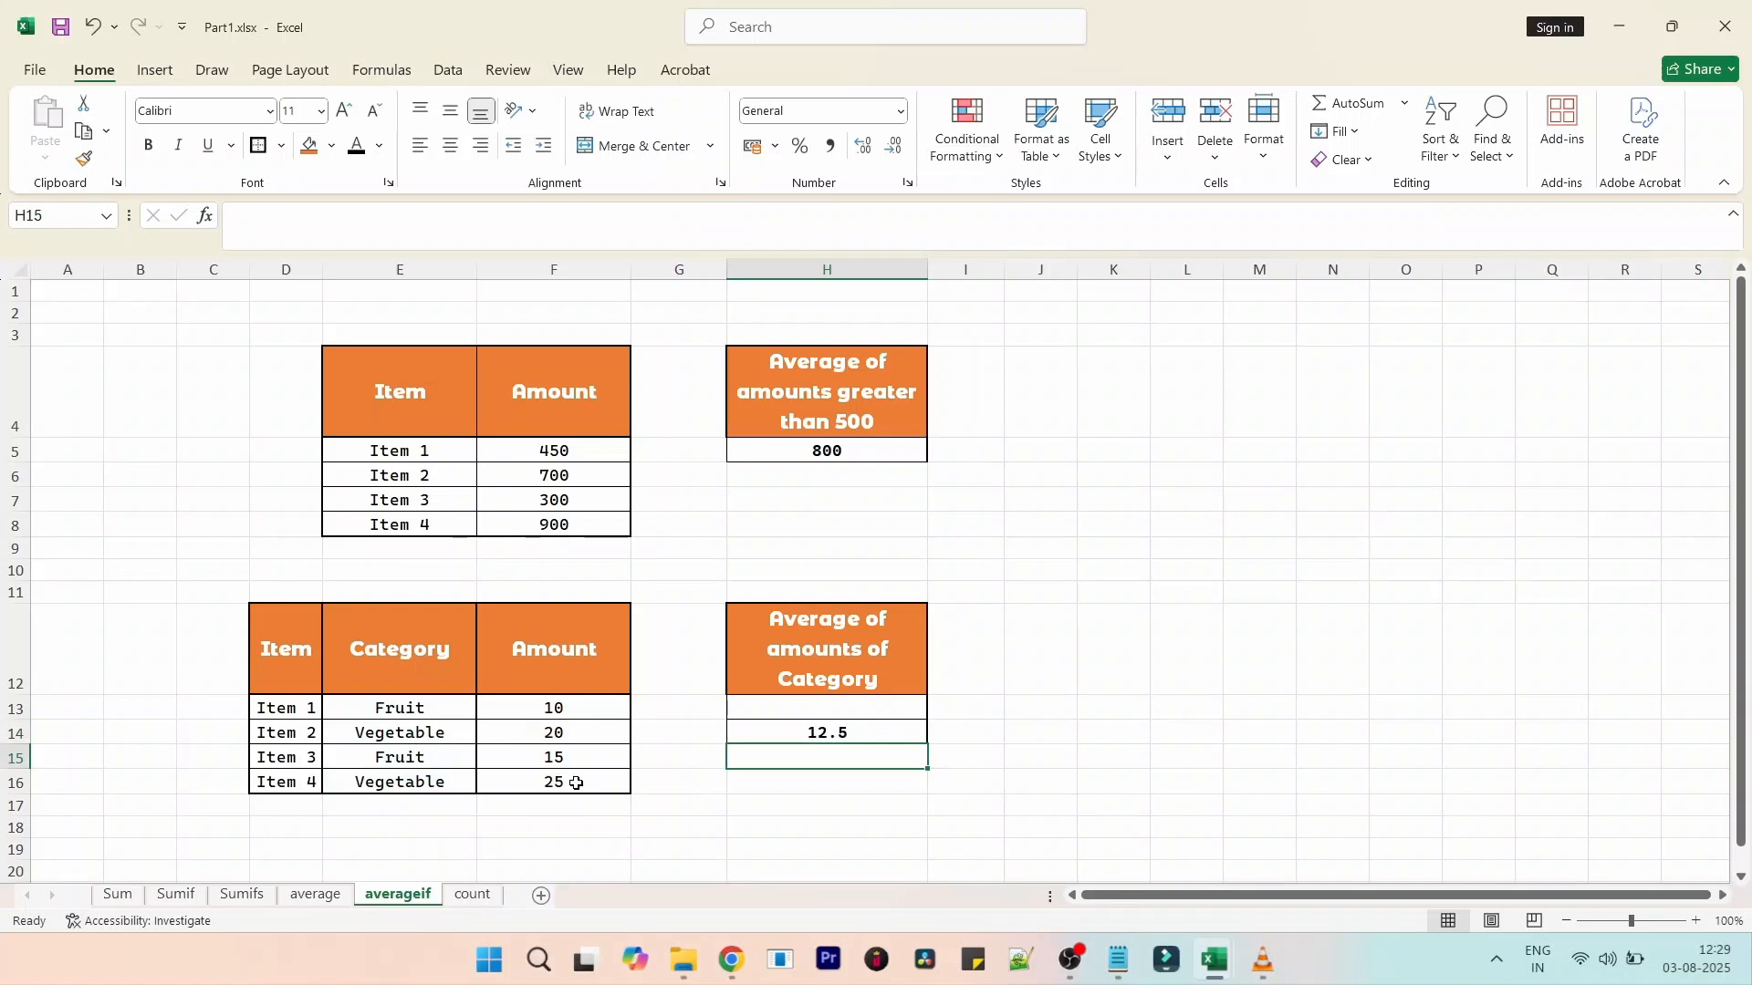
- Copy the category Vegetable from E14 into H13 as the criterion cell
{"action": "left_click", "coordinate": [454, 731]}
{"action": "key", "text": "ctrl+c"}
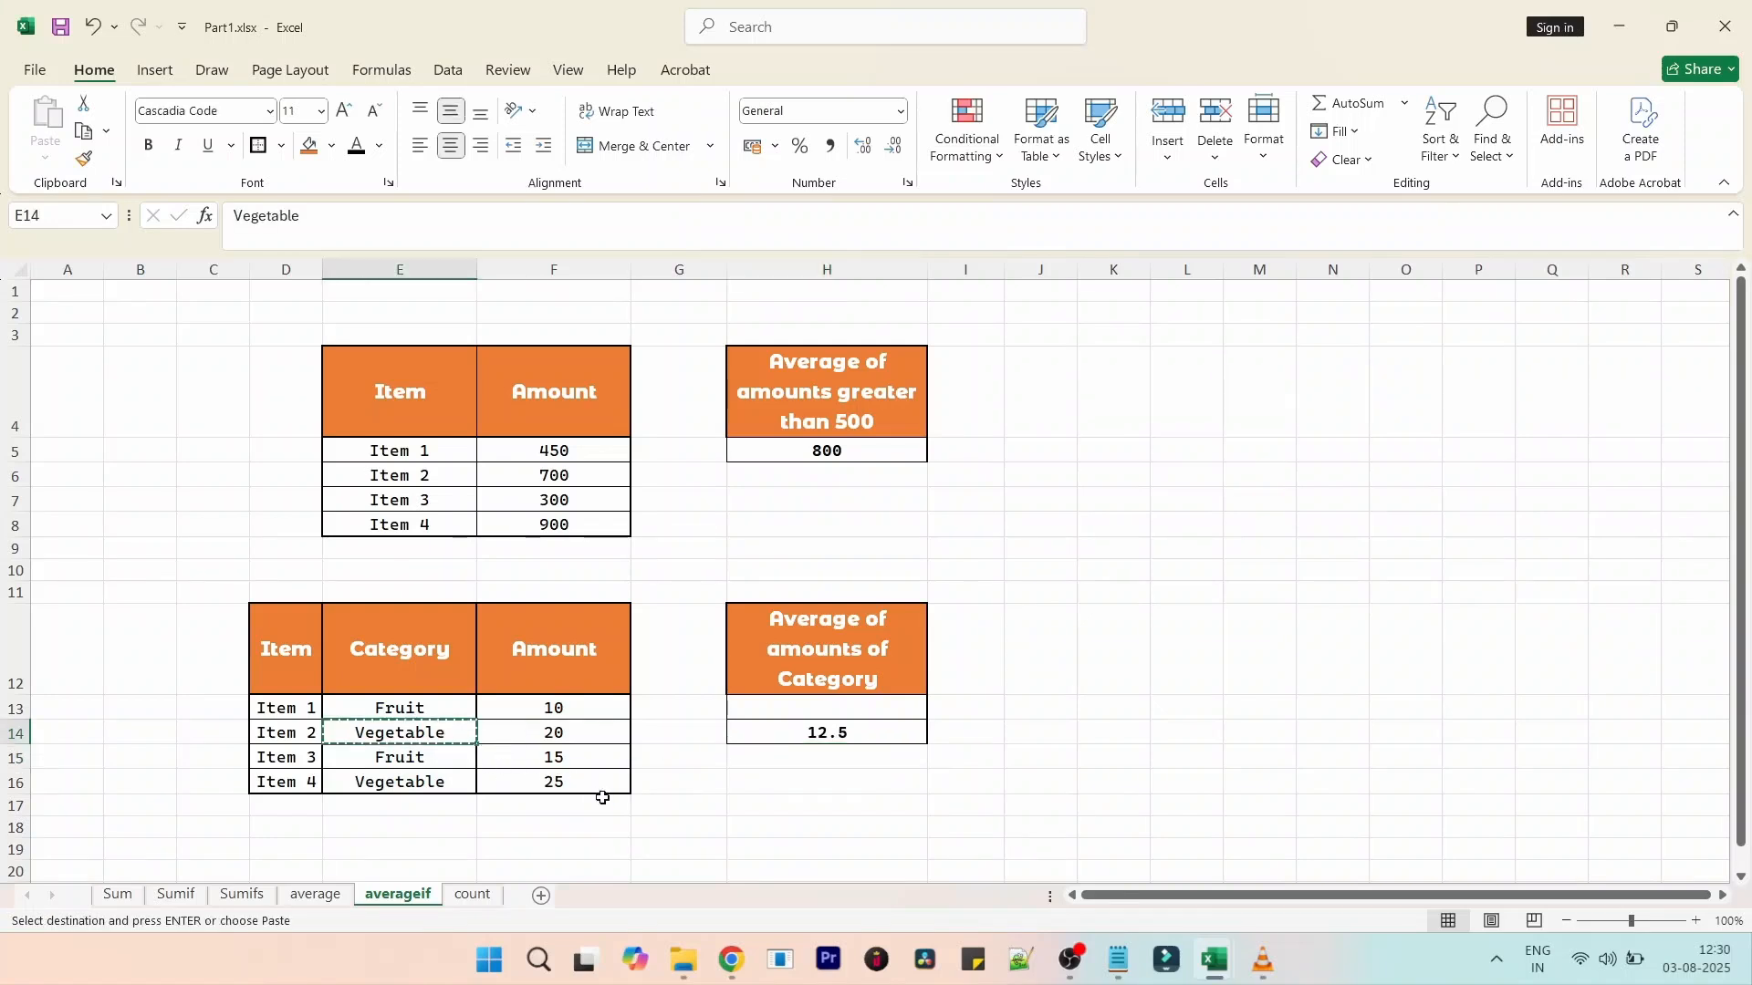
{"action": "left_click", "coordinate": [811, 718]}
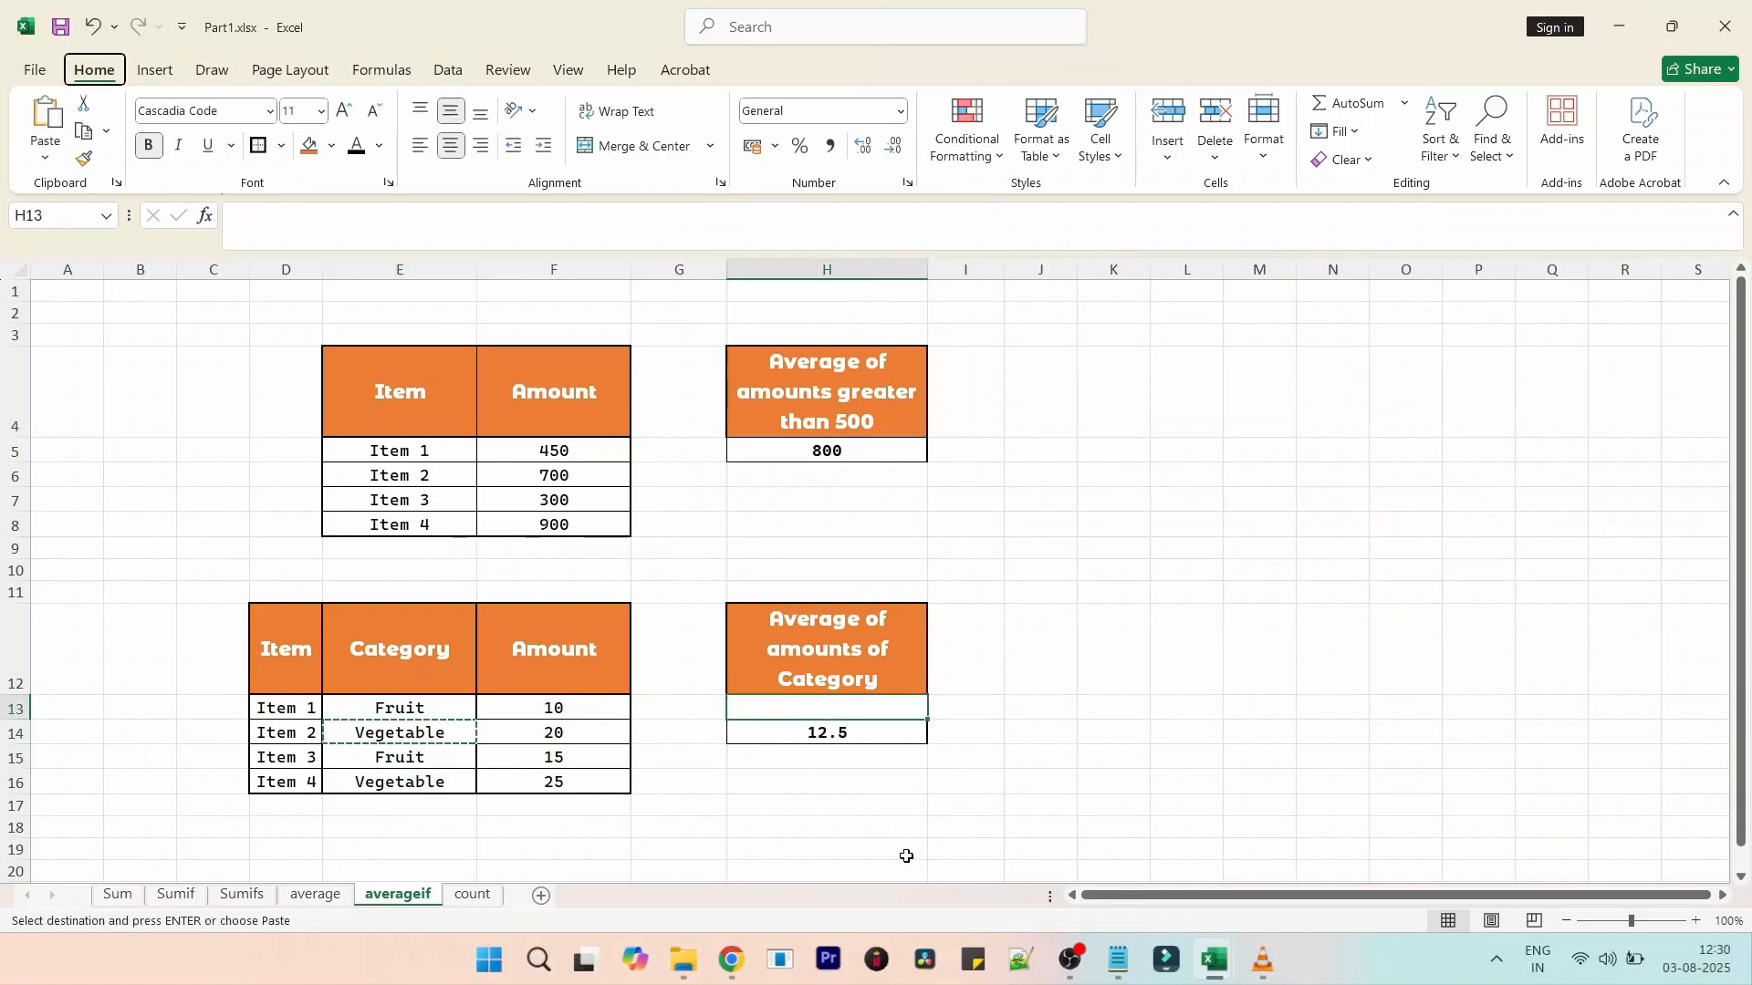
{"action": "key", "text": "ctrl+v"}
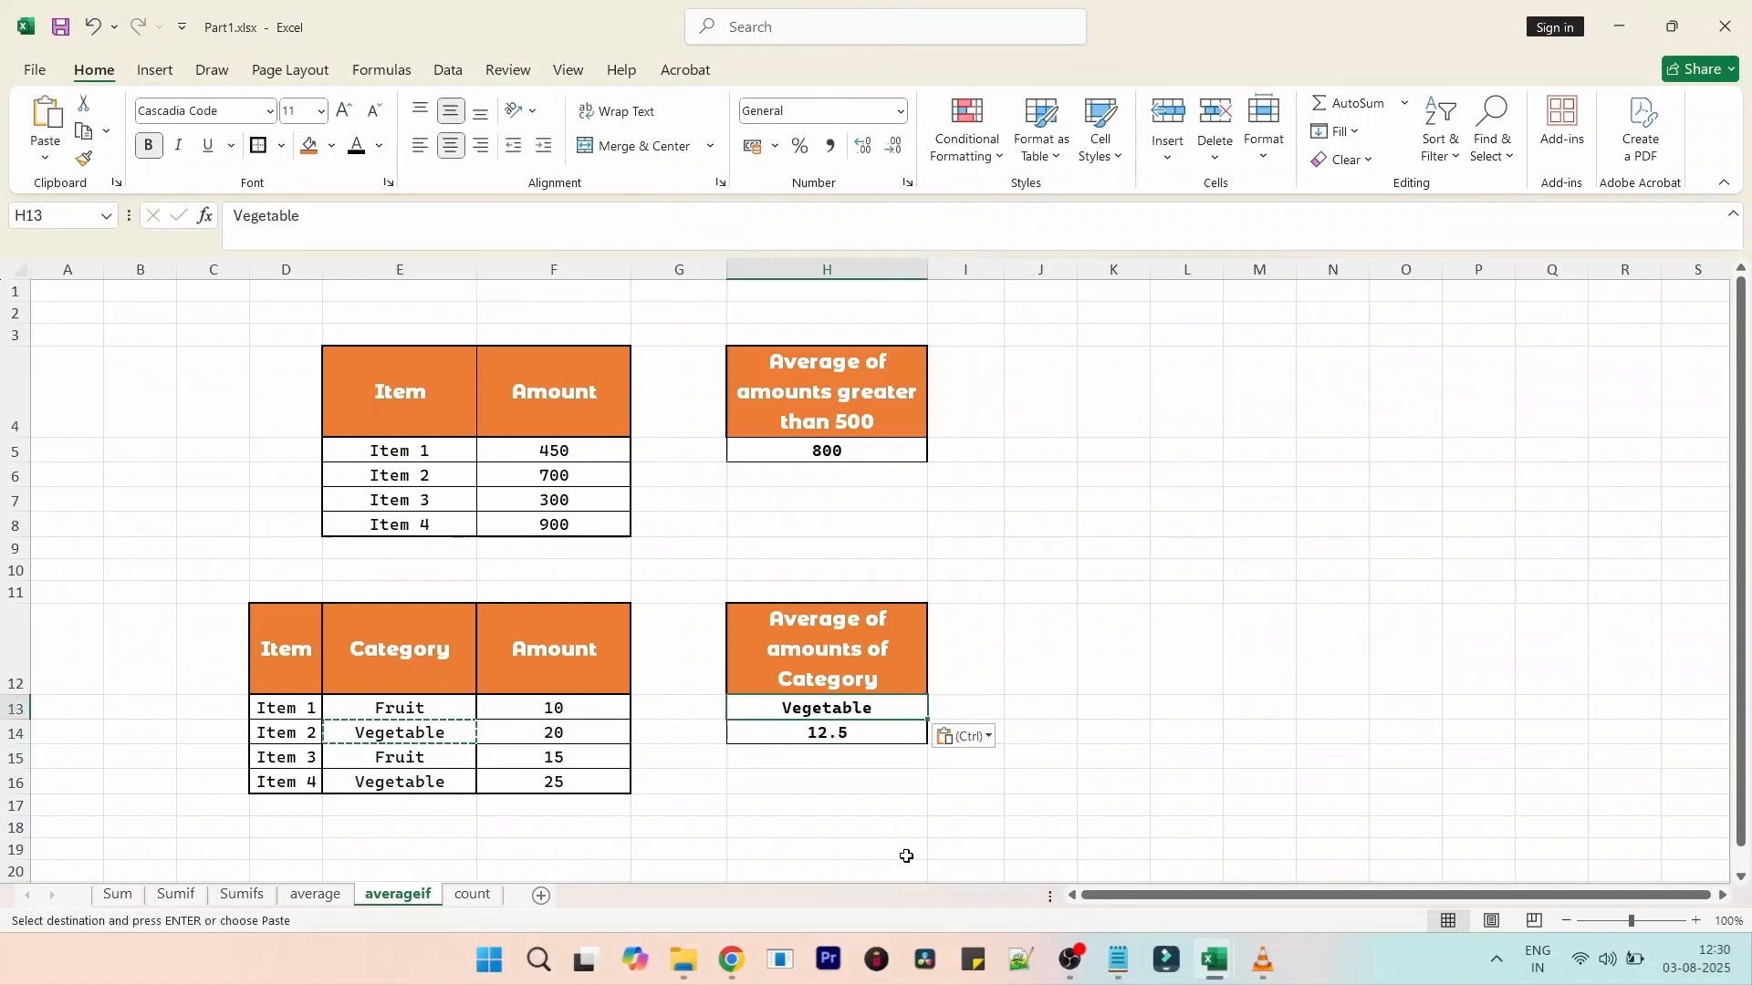
- Clear H14 and start an AVERAGEIF formula there with the categories E13:E16 as its range
{"action": "left_click", "coordinate": [853, 737]}
{"action": "key", "text": "Delete"}
{"action": "type", "text": "="}
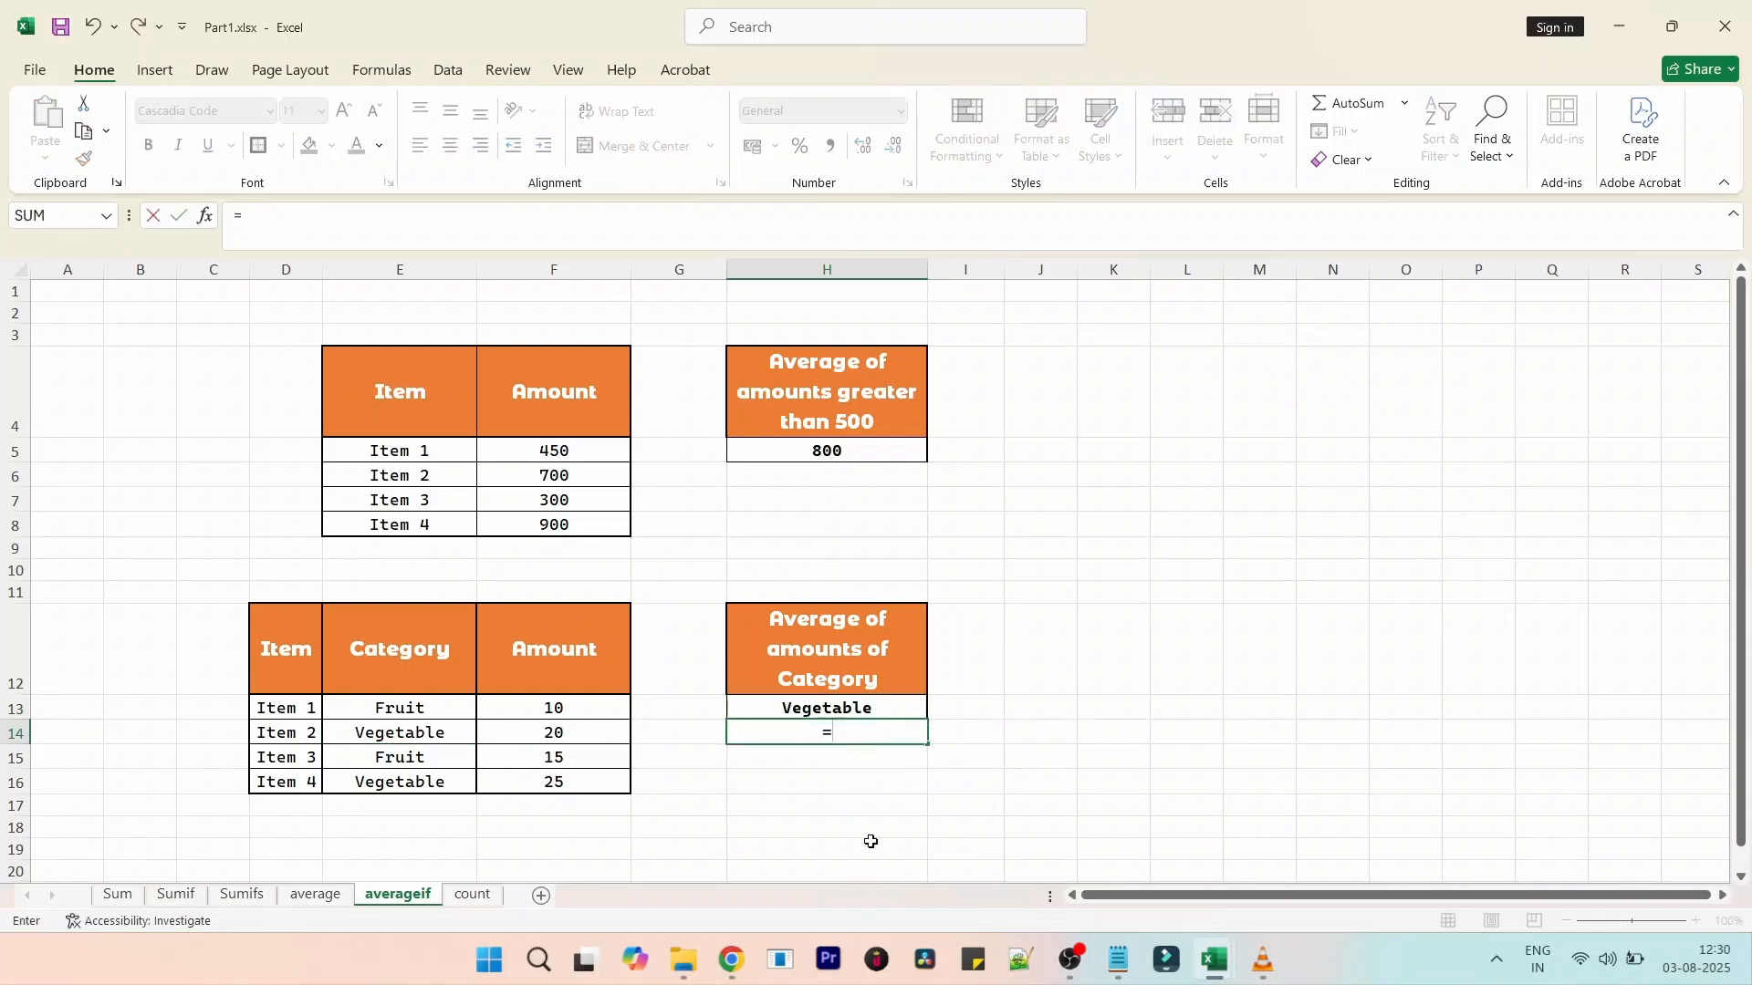
{"action": "type", "text": "aver"}
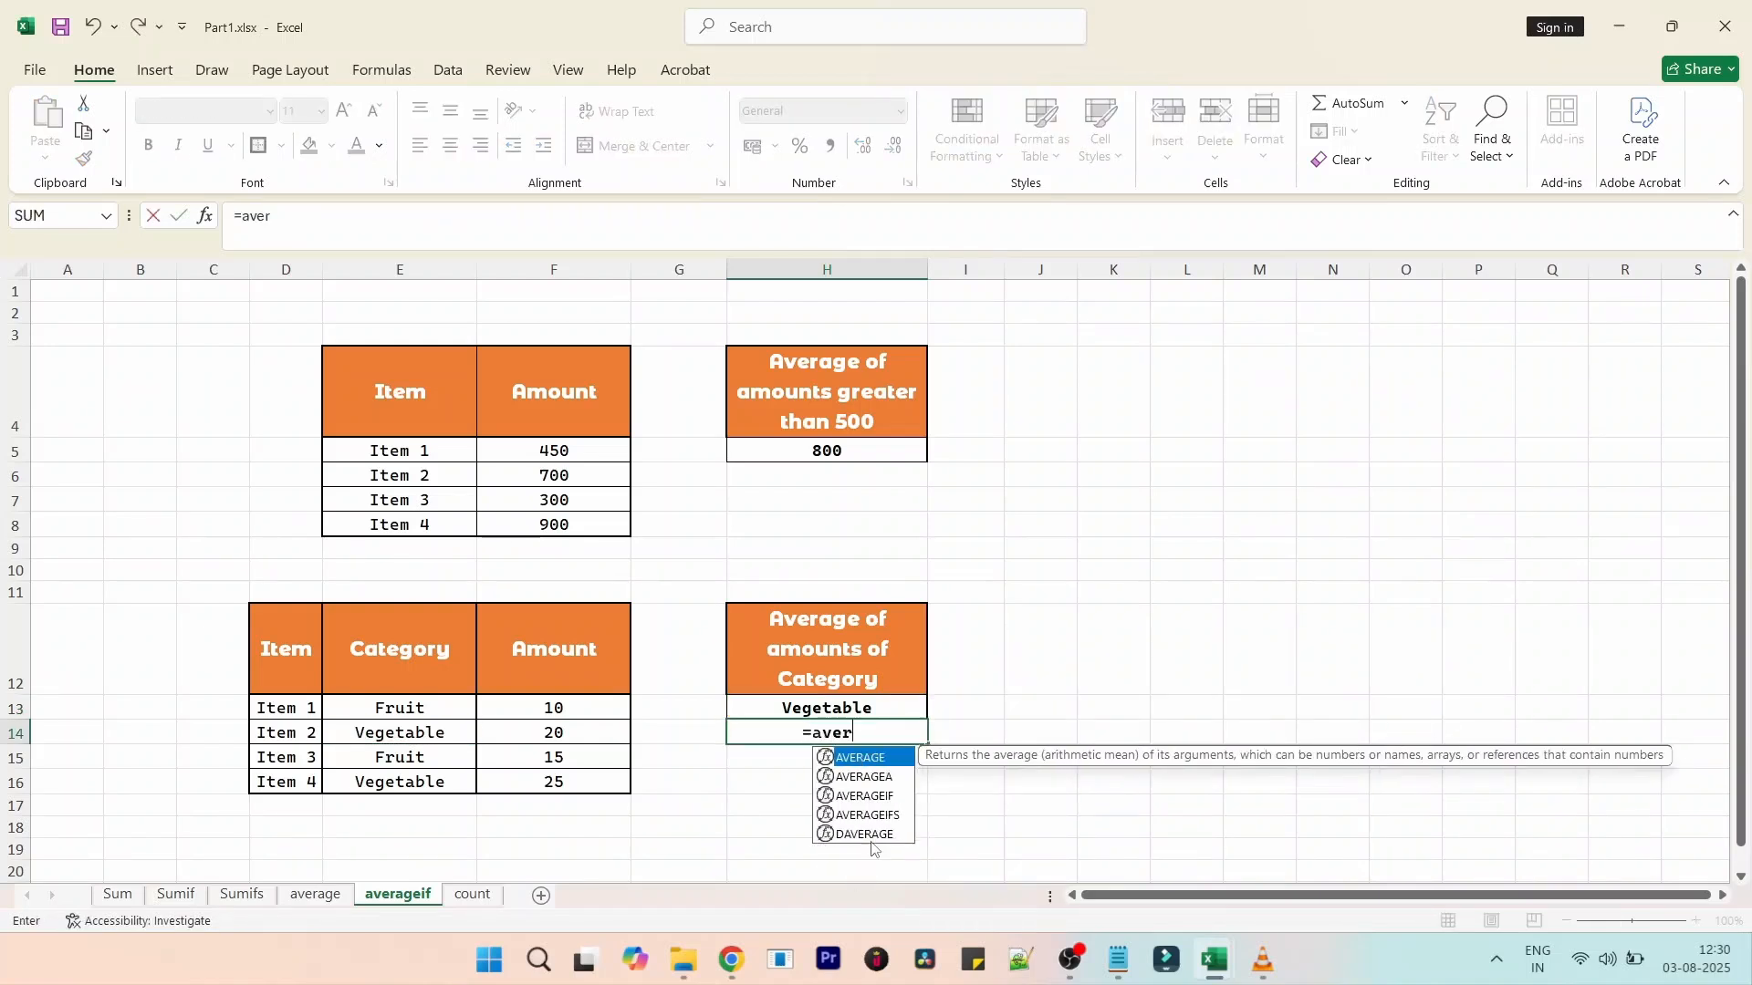
{"action": "left_click", "coordinate": [882, 798]}
{"action": "double_click", "coordinate": [881, 798]}
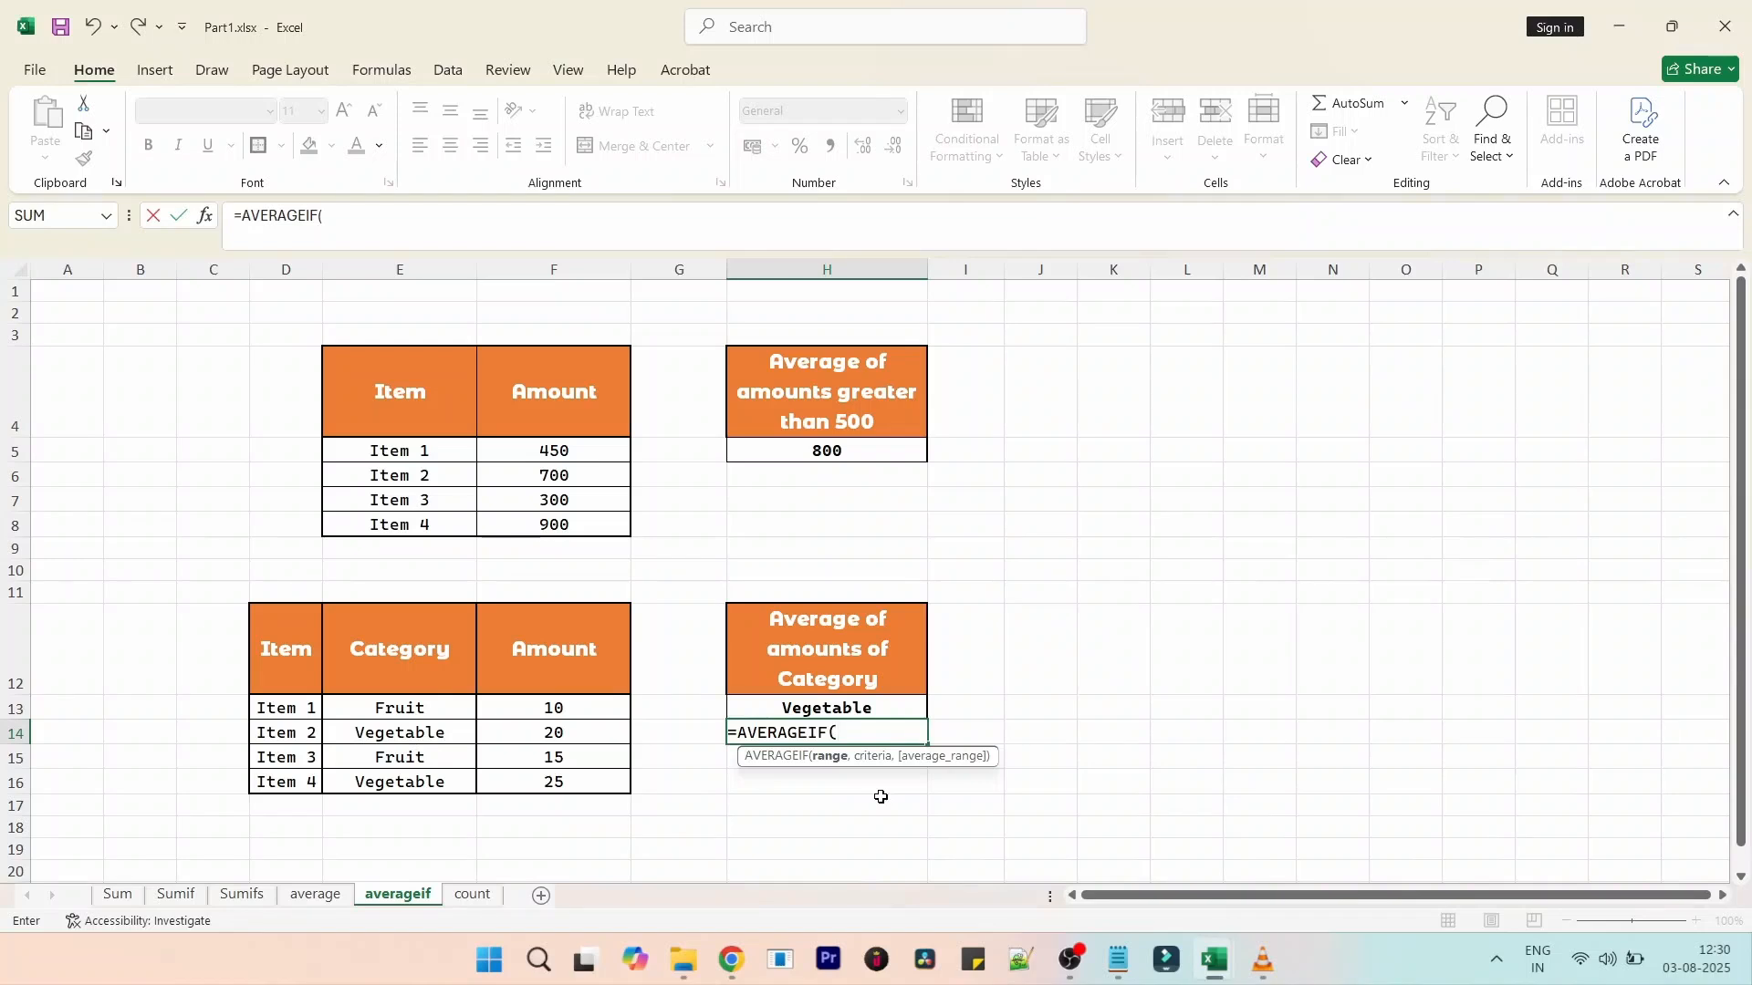
{"action": "left_click_drag", "start_coordinate": [442, 708], "coordinate": [447, 780]}
{"action": "type", "text": ","}
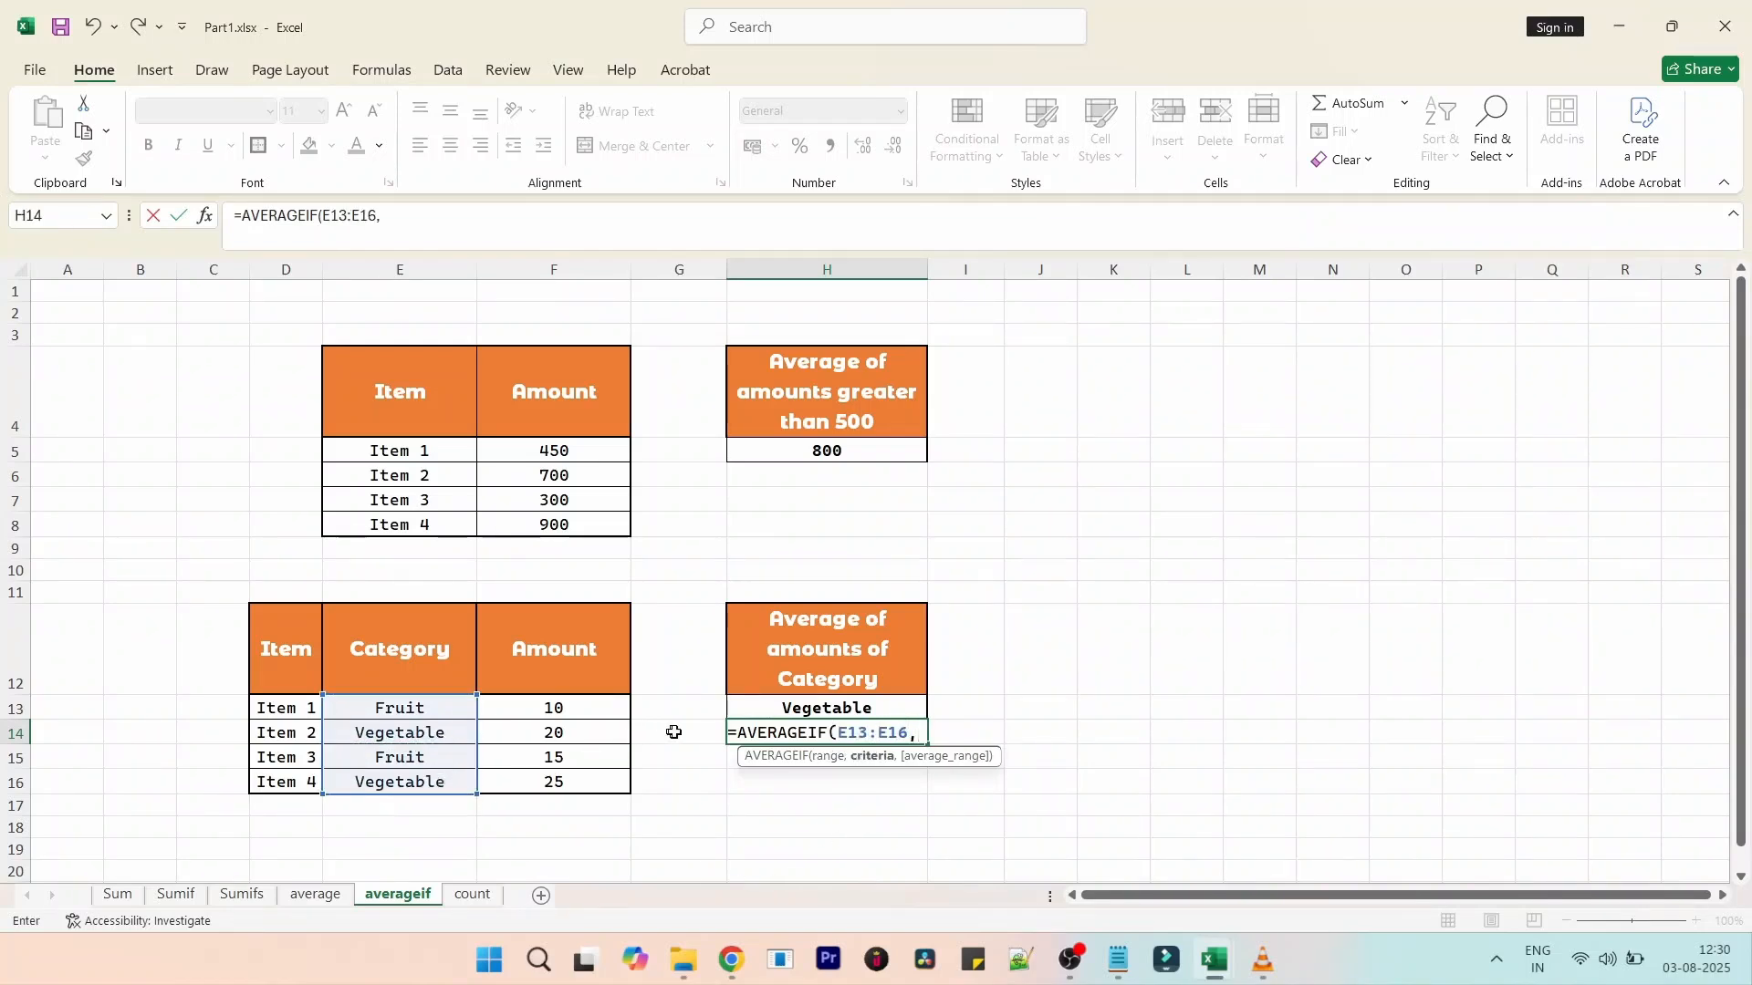
- Add H13 as the criterion and F13:F16 as the average range, completing =AVERAGEIF(E13:E16,H13,F13:F16)
{"action": "left_click", "coordinate": [807, 710]}
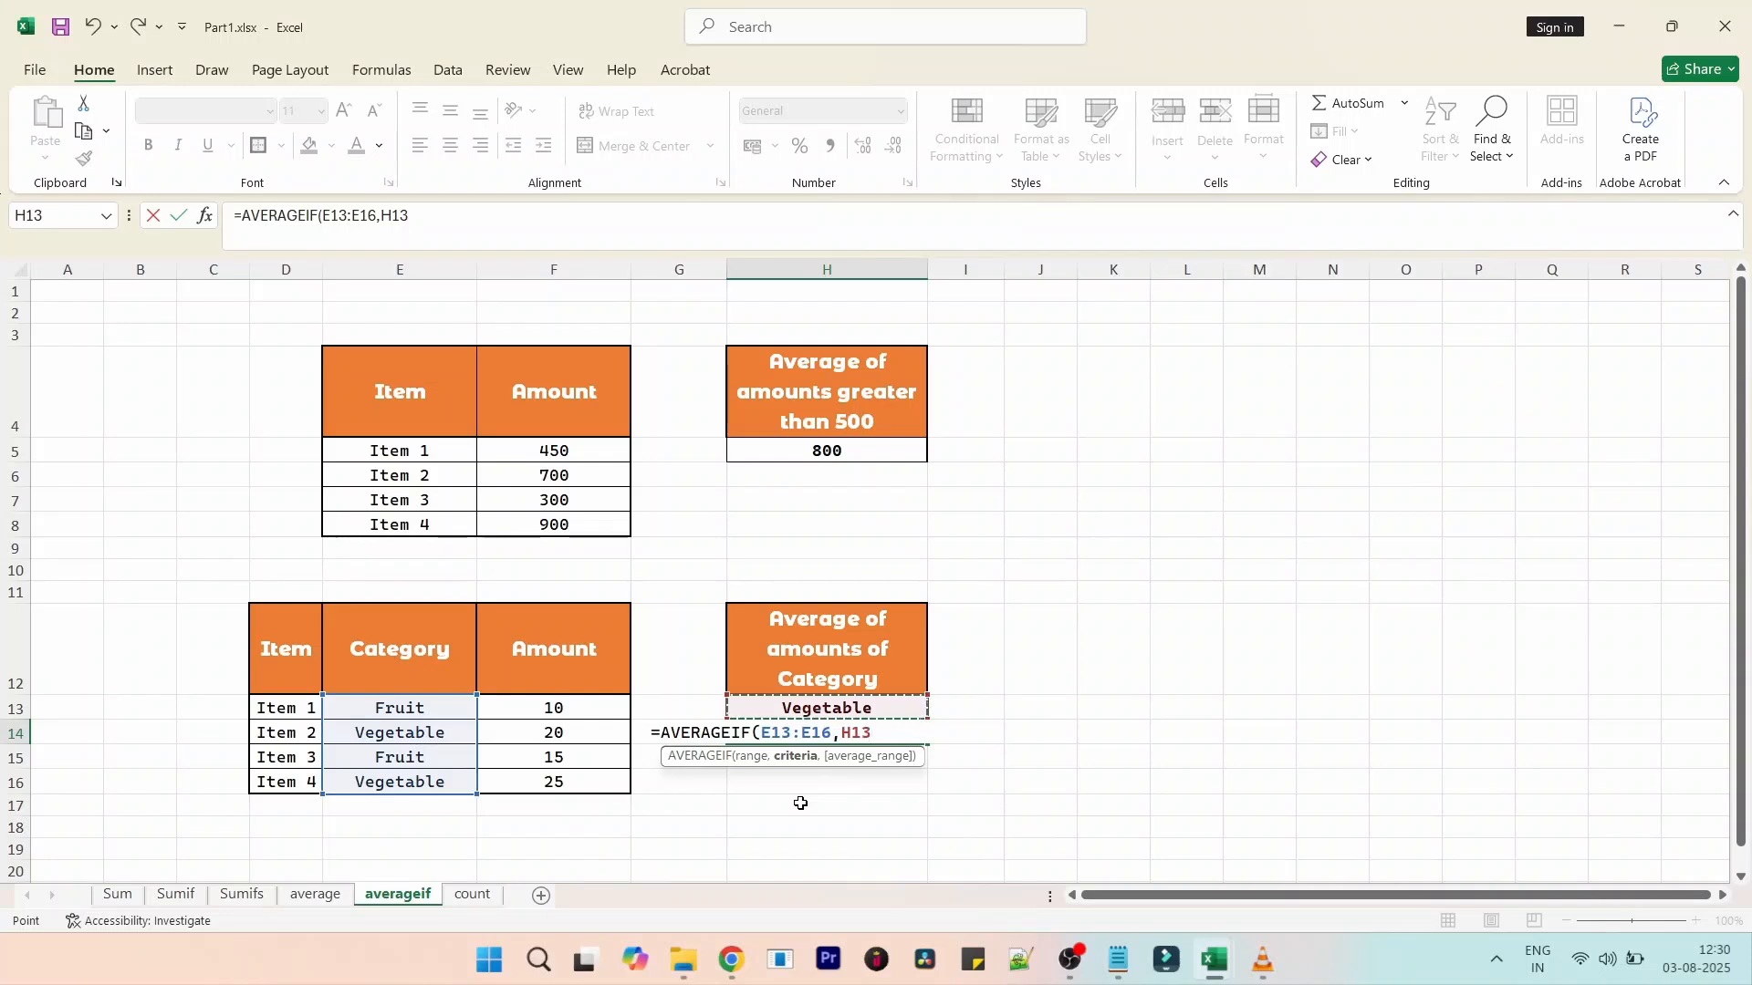
{"action": "type", "text": ","}
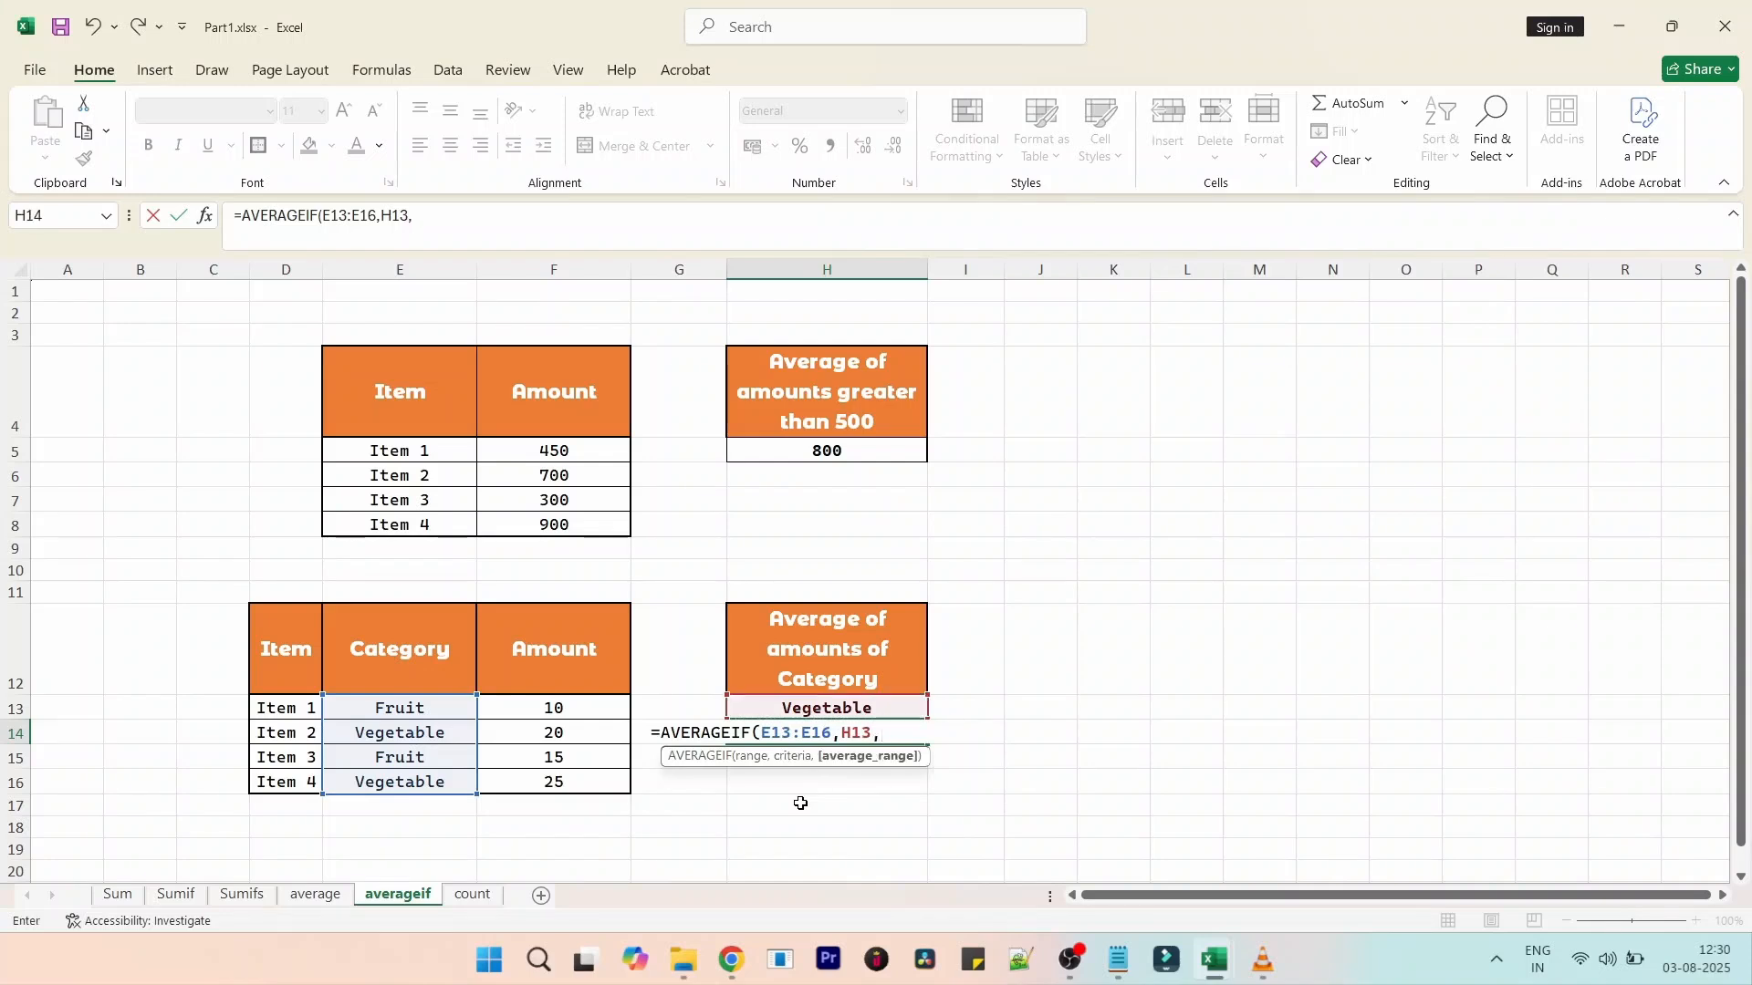
{"action": "left_click_drag", "start_coordinate": [617, 703], "coordinate": [574, 774]}
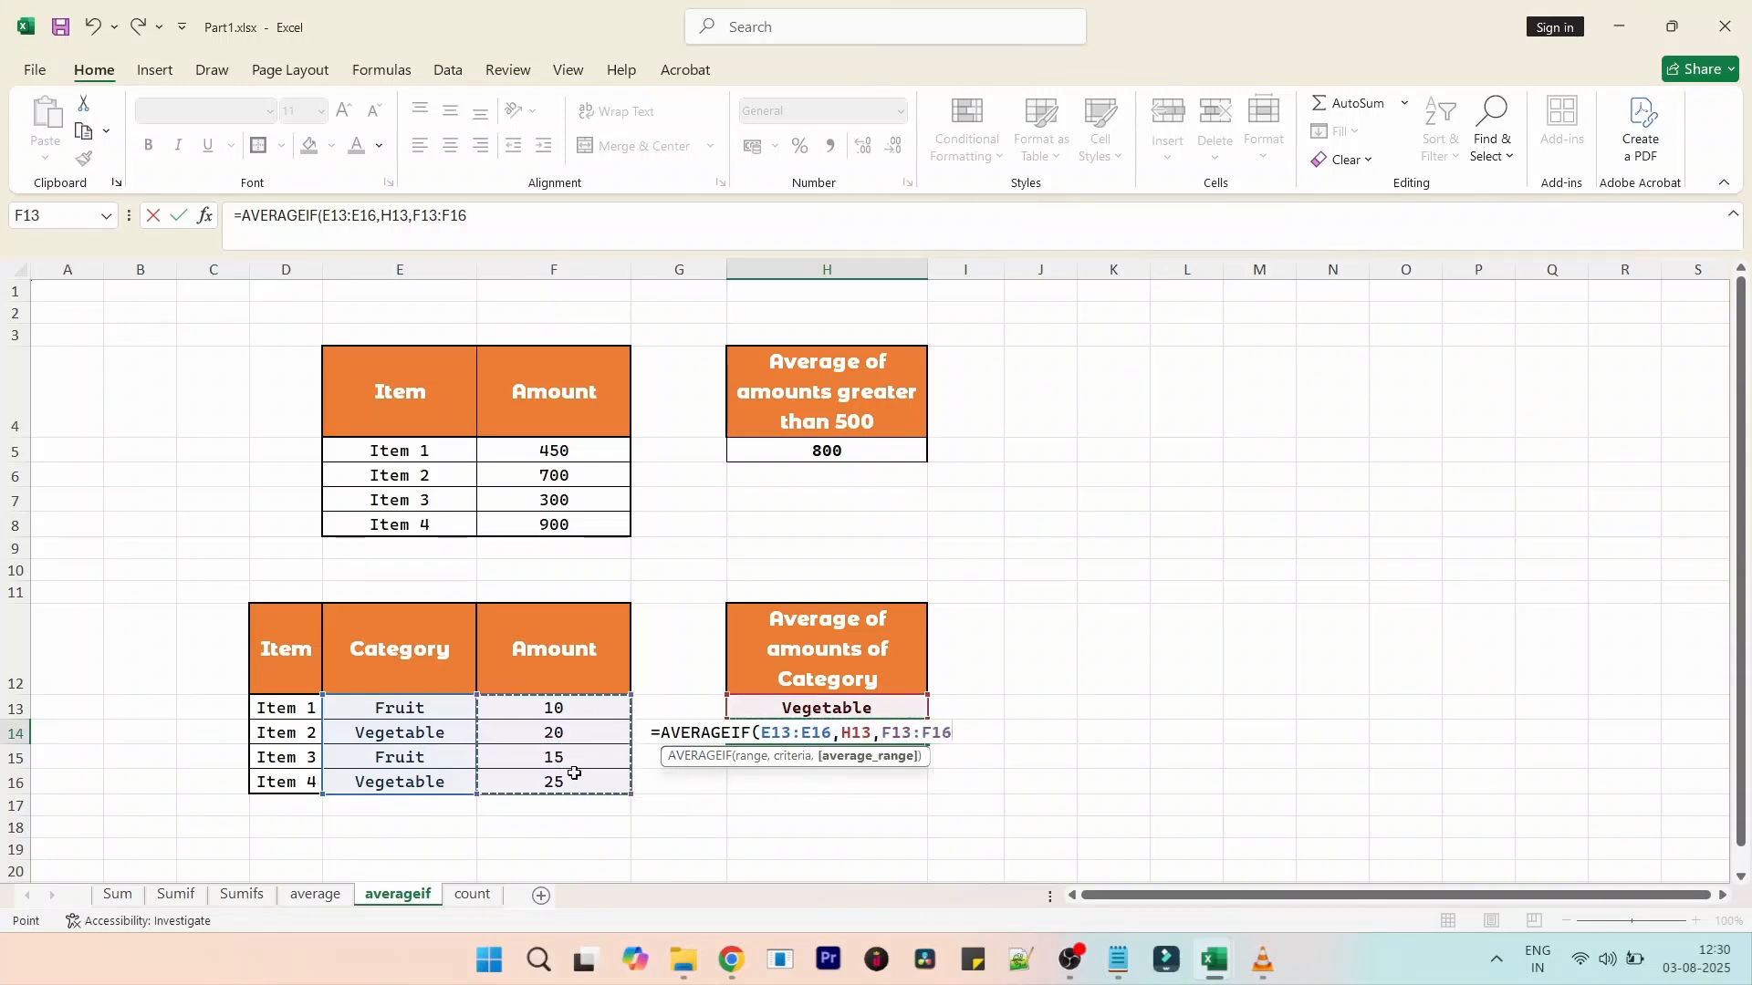
{"action": "type", "text": ")"}
{"action": "key", "text": "Return"}
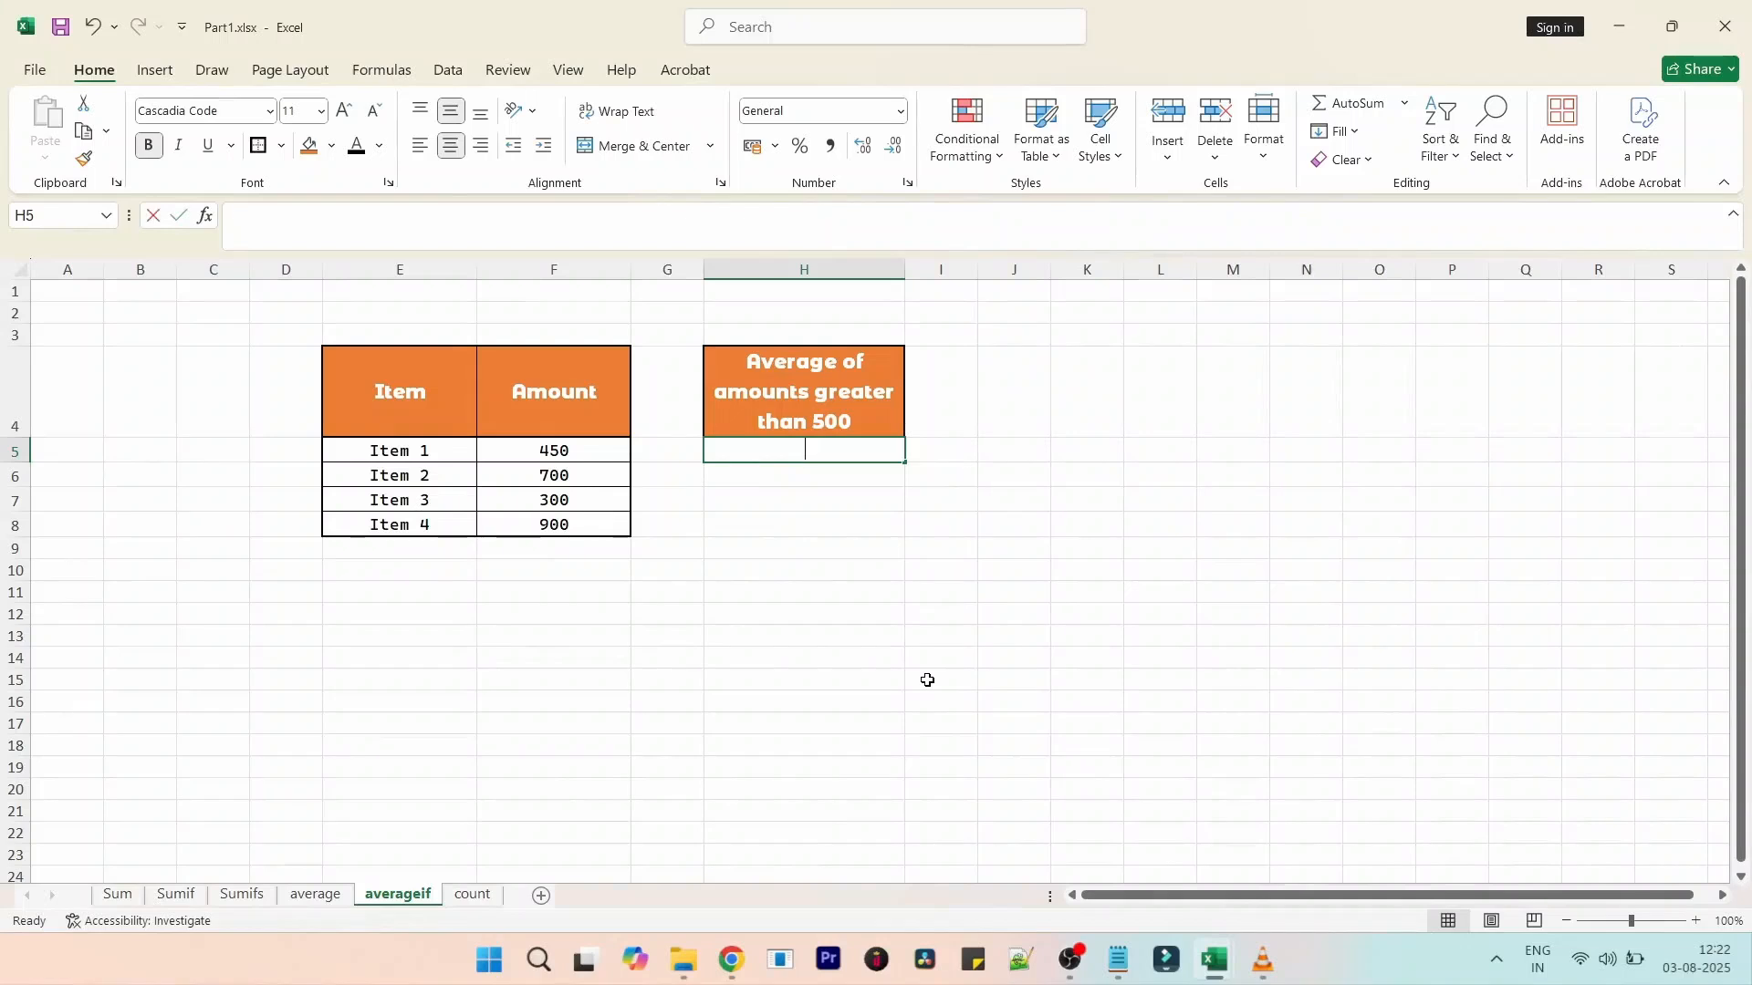
- Average the amounts greater than 500 in the Item and Amount table by entering =AVERAGEIF(F5:F8,">500") in H5
{"action": "type", "text": "=aver"}
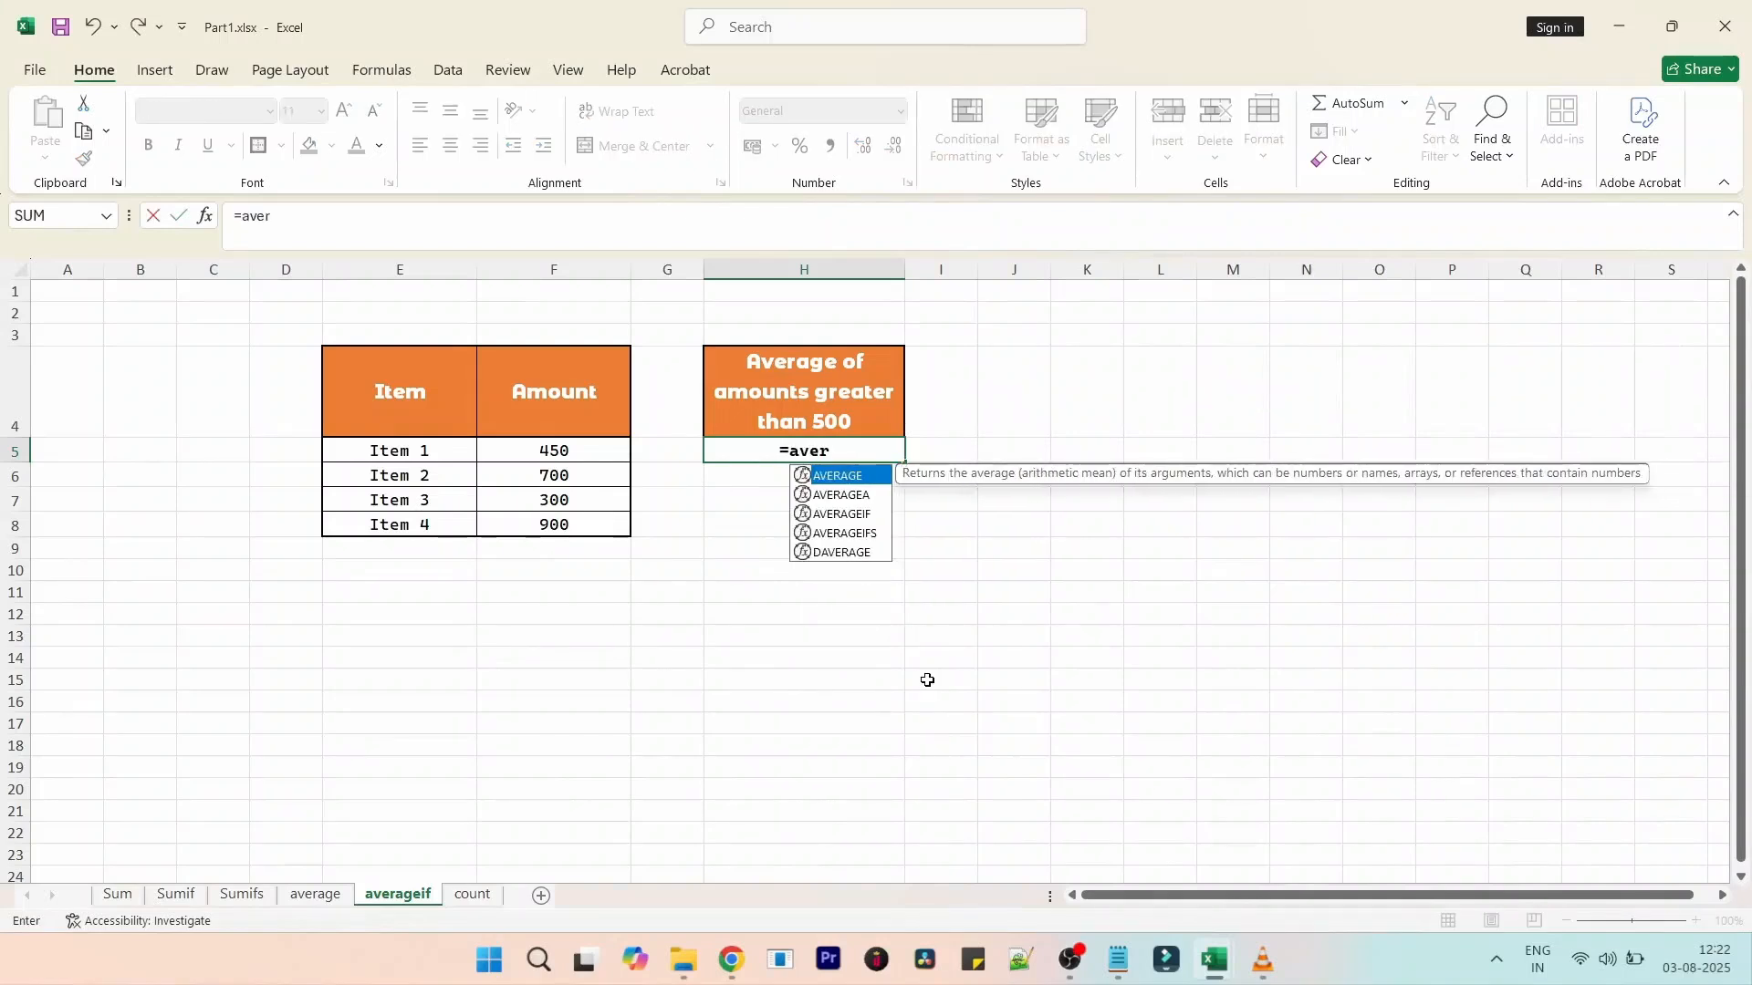
{"action": "type", "text": "age"}
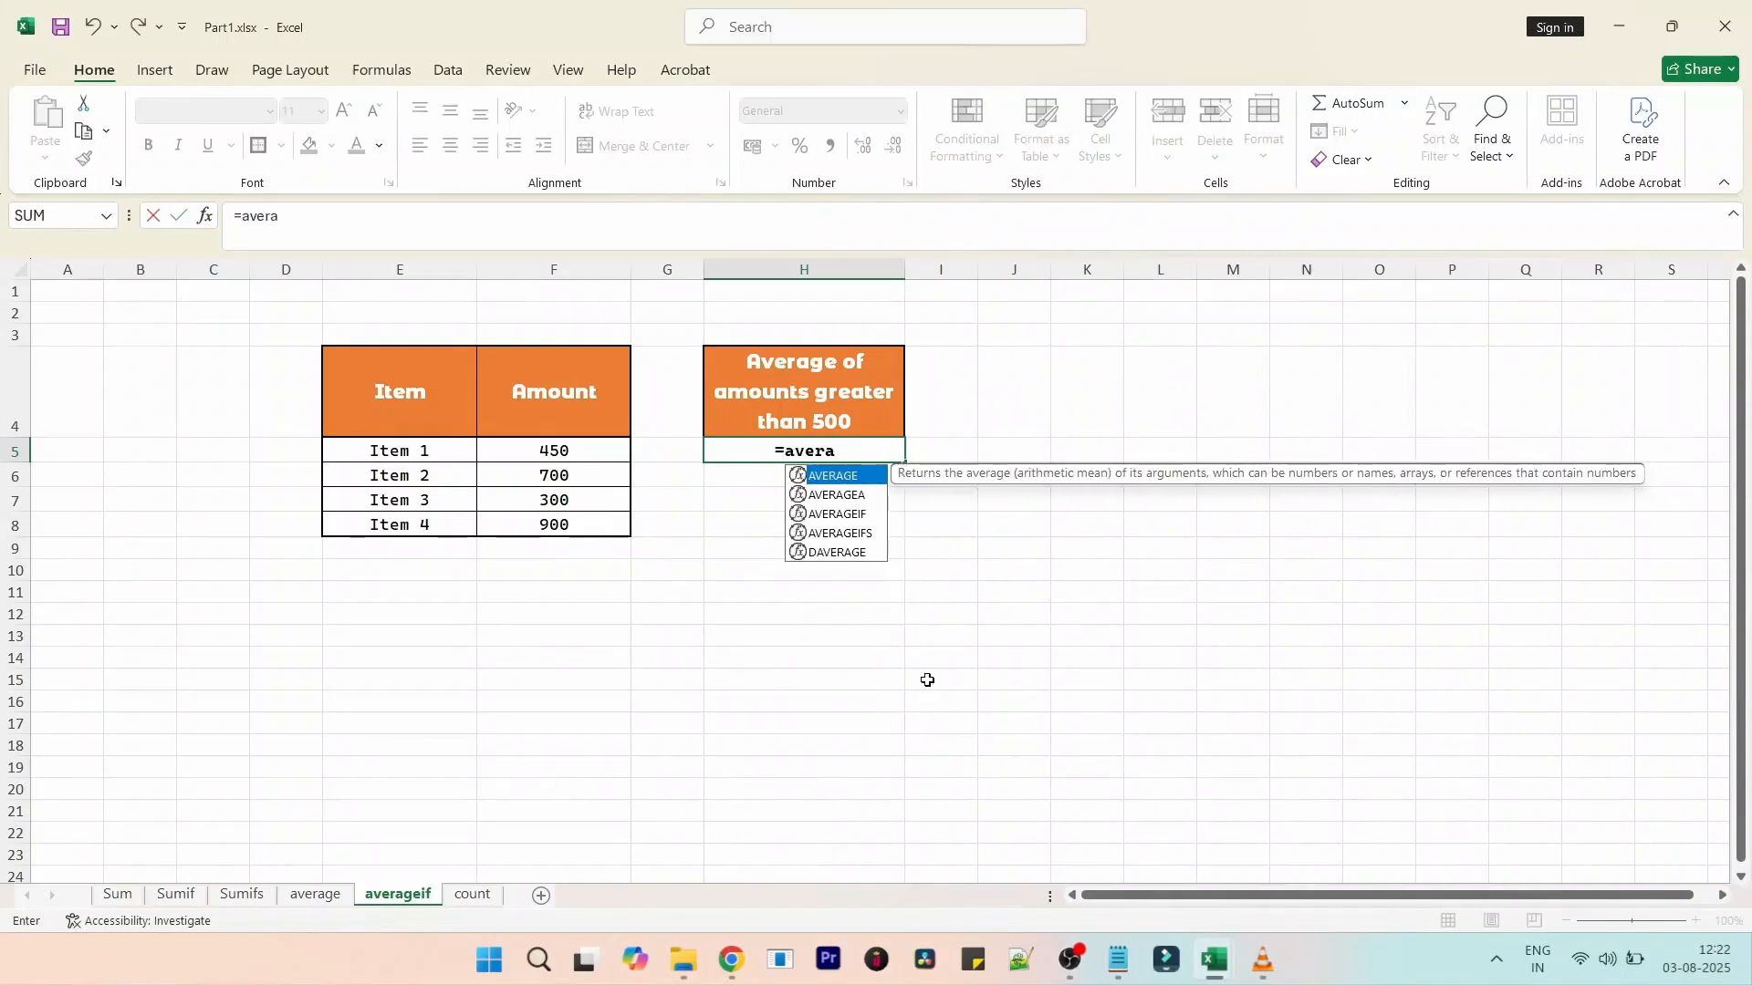
{"action": "left_click", "coordinate": [857, 513]}
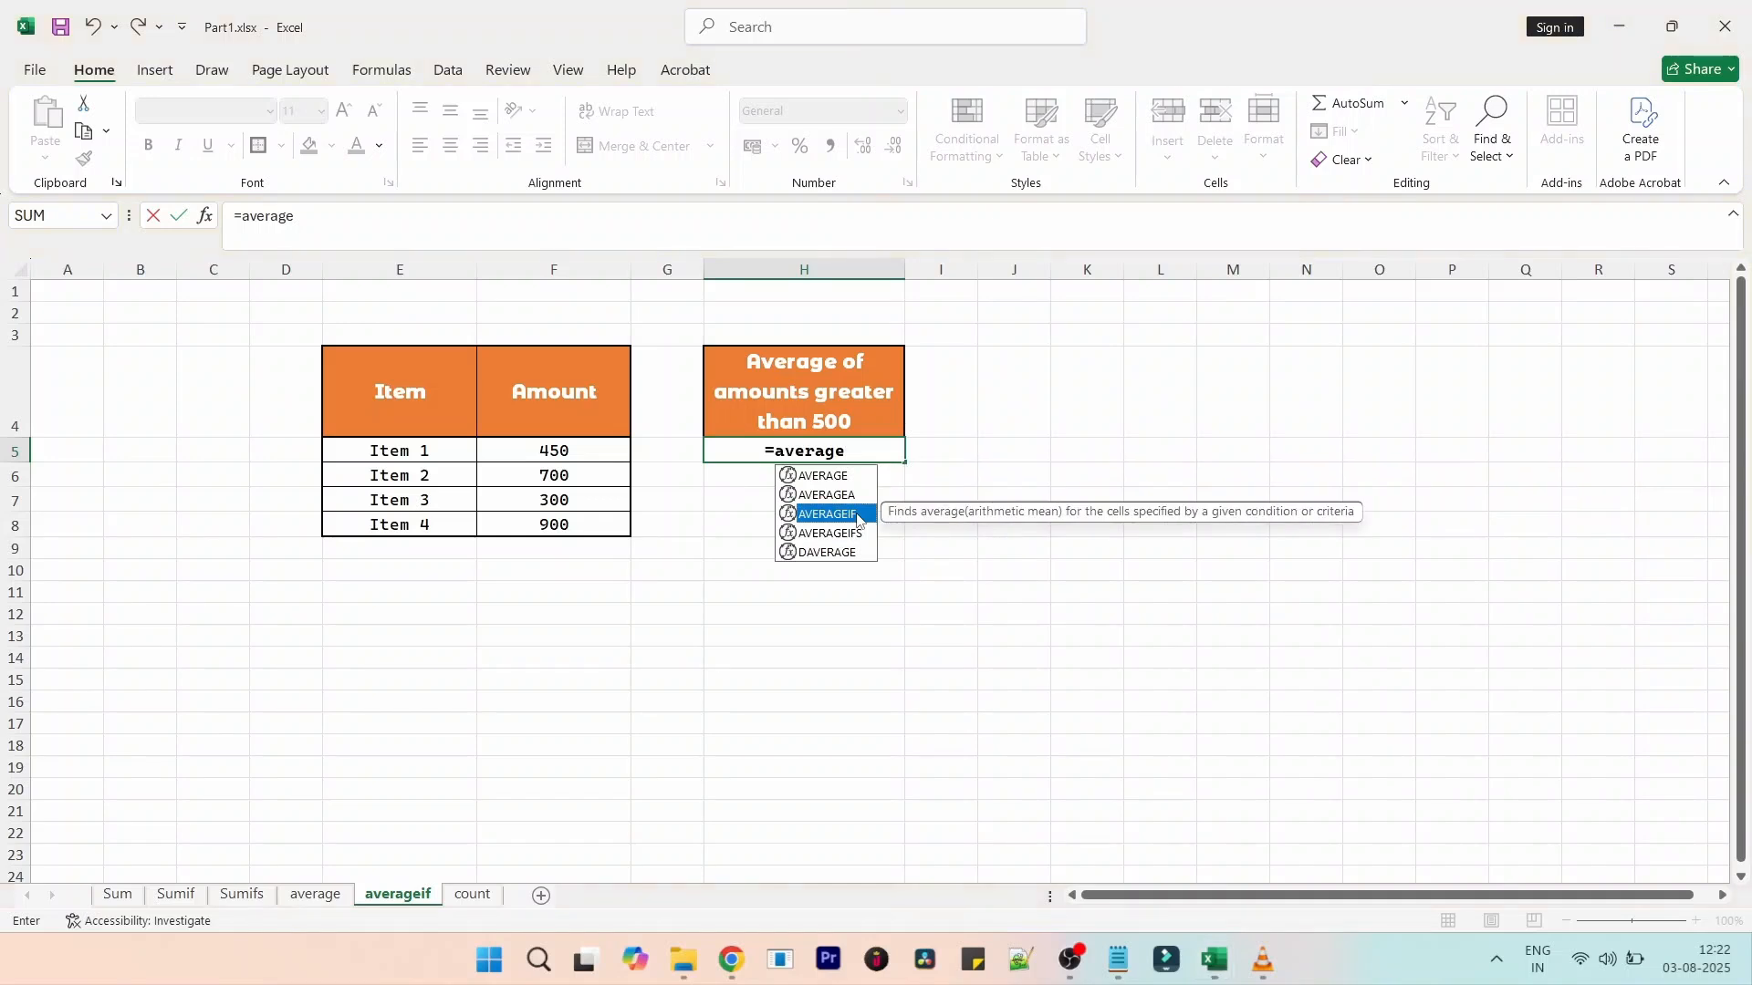
{"action": "double_click", "coordinate": [856, 512]}
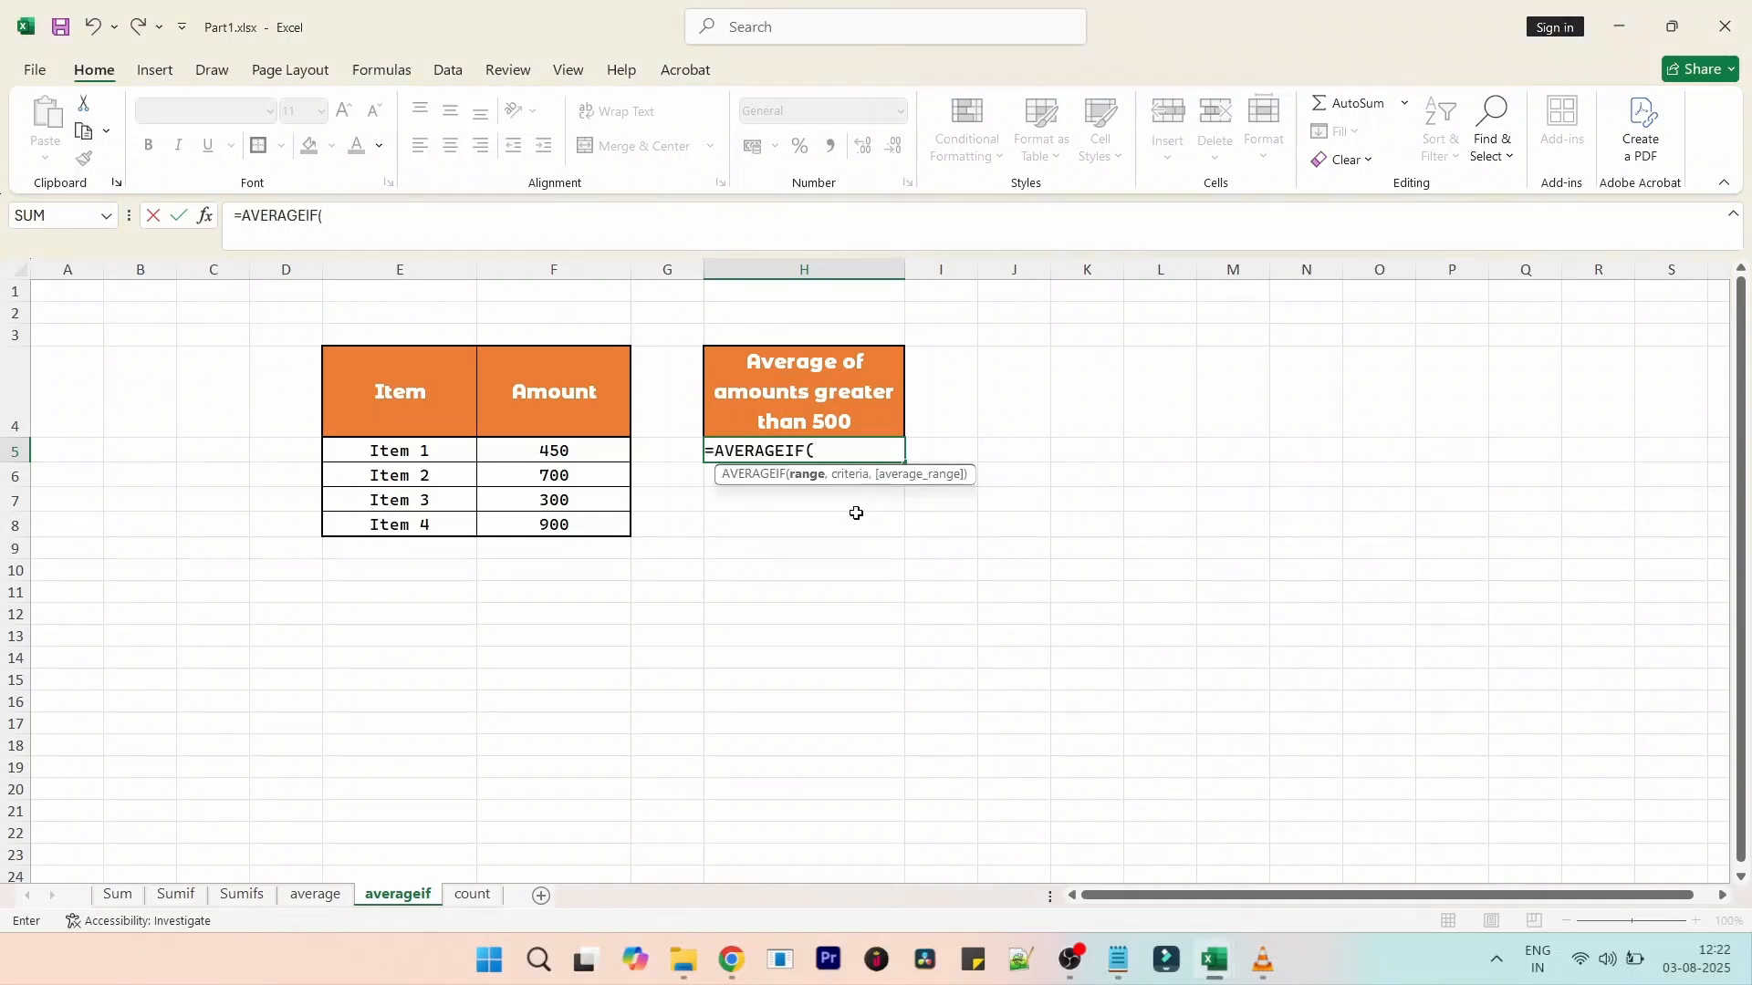
{"action": "left_click_drag", "start_coordinate": [501, 450], "coordinate": [536, 526]}
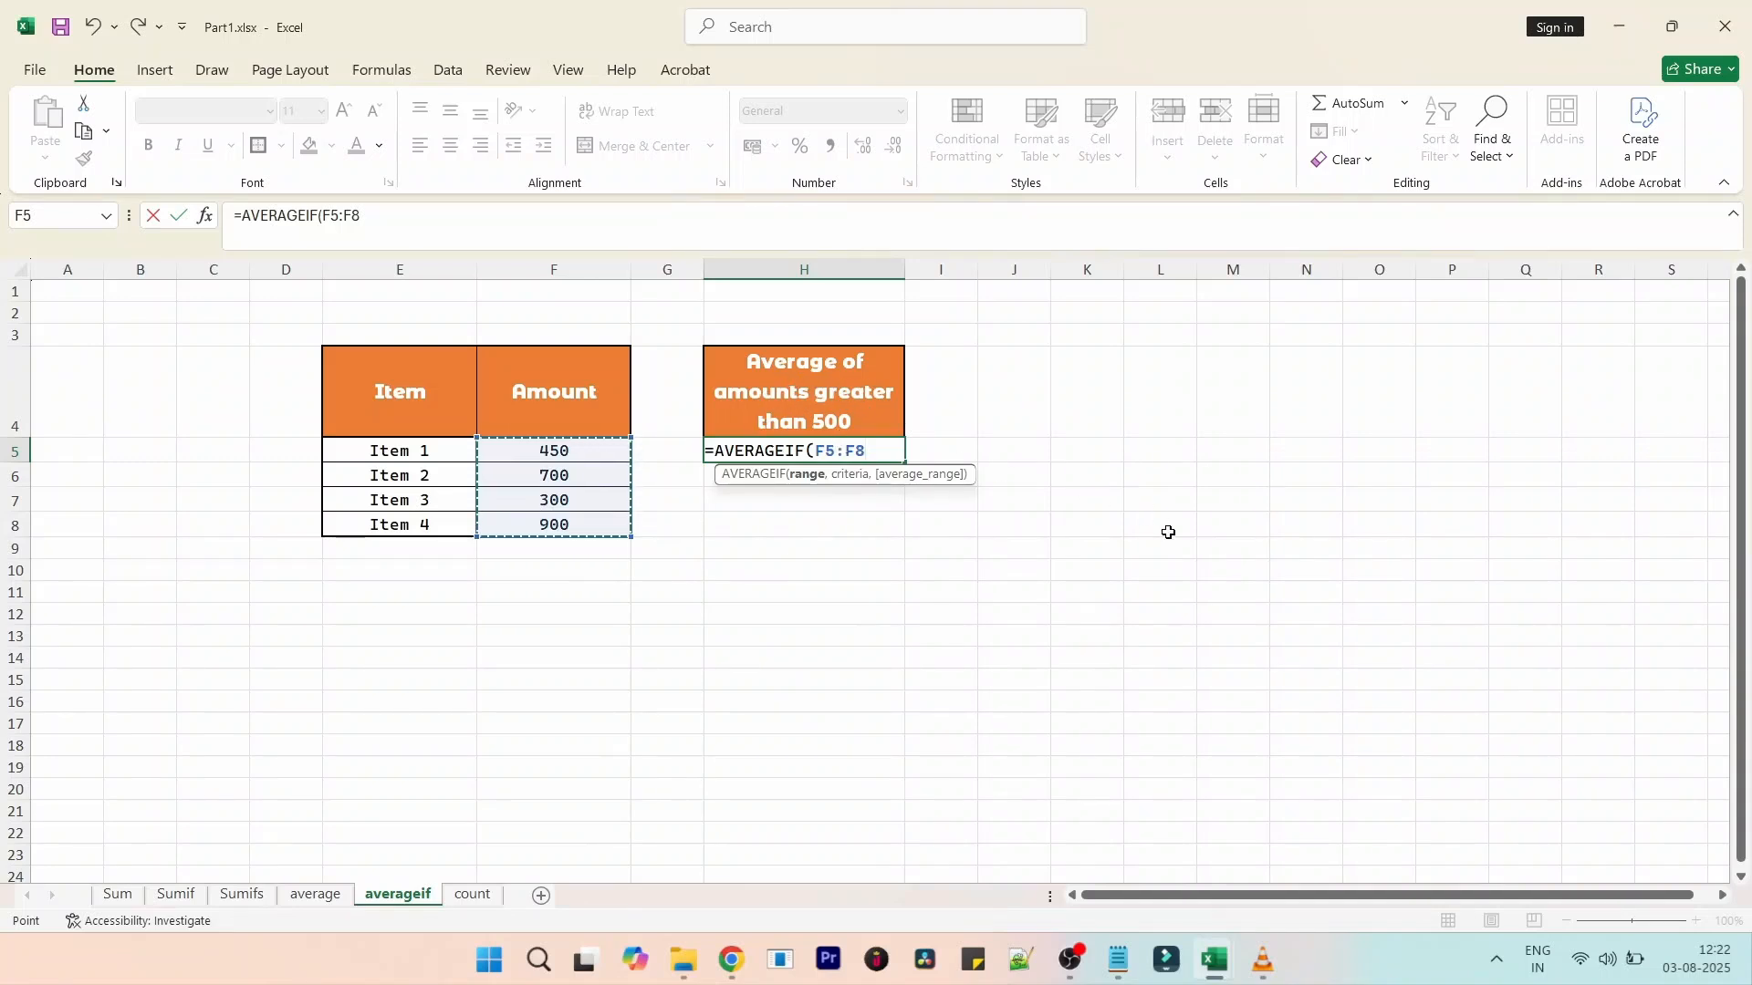
{"action": "type", "text": ","}
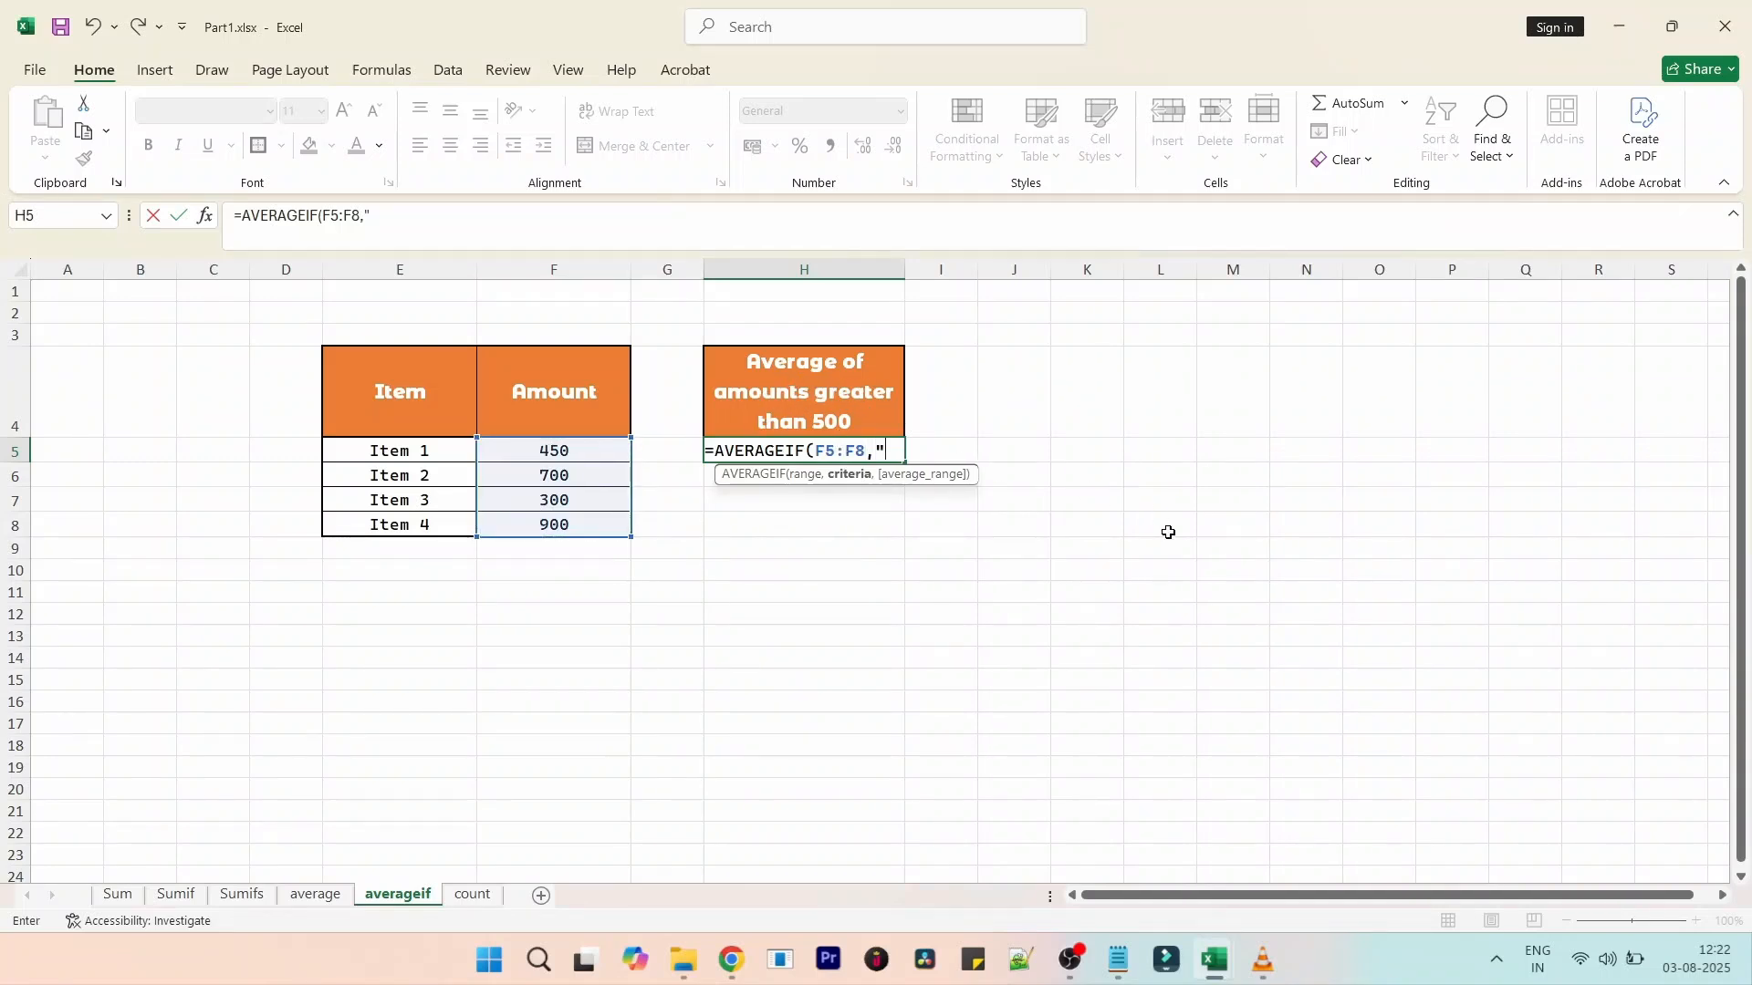
{"action": "type", "text": "\">500\""}
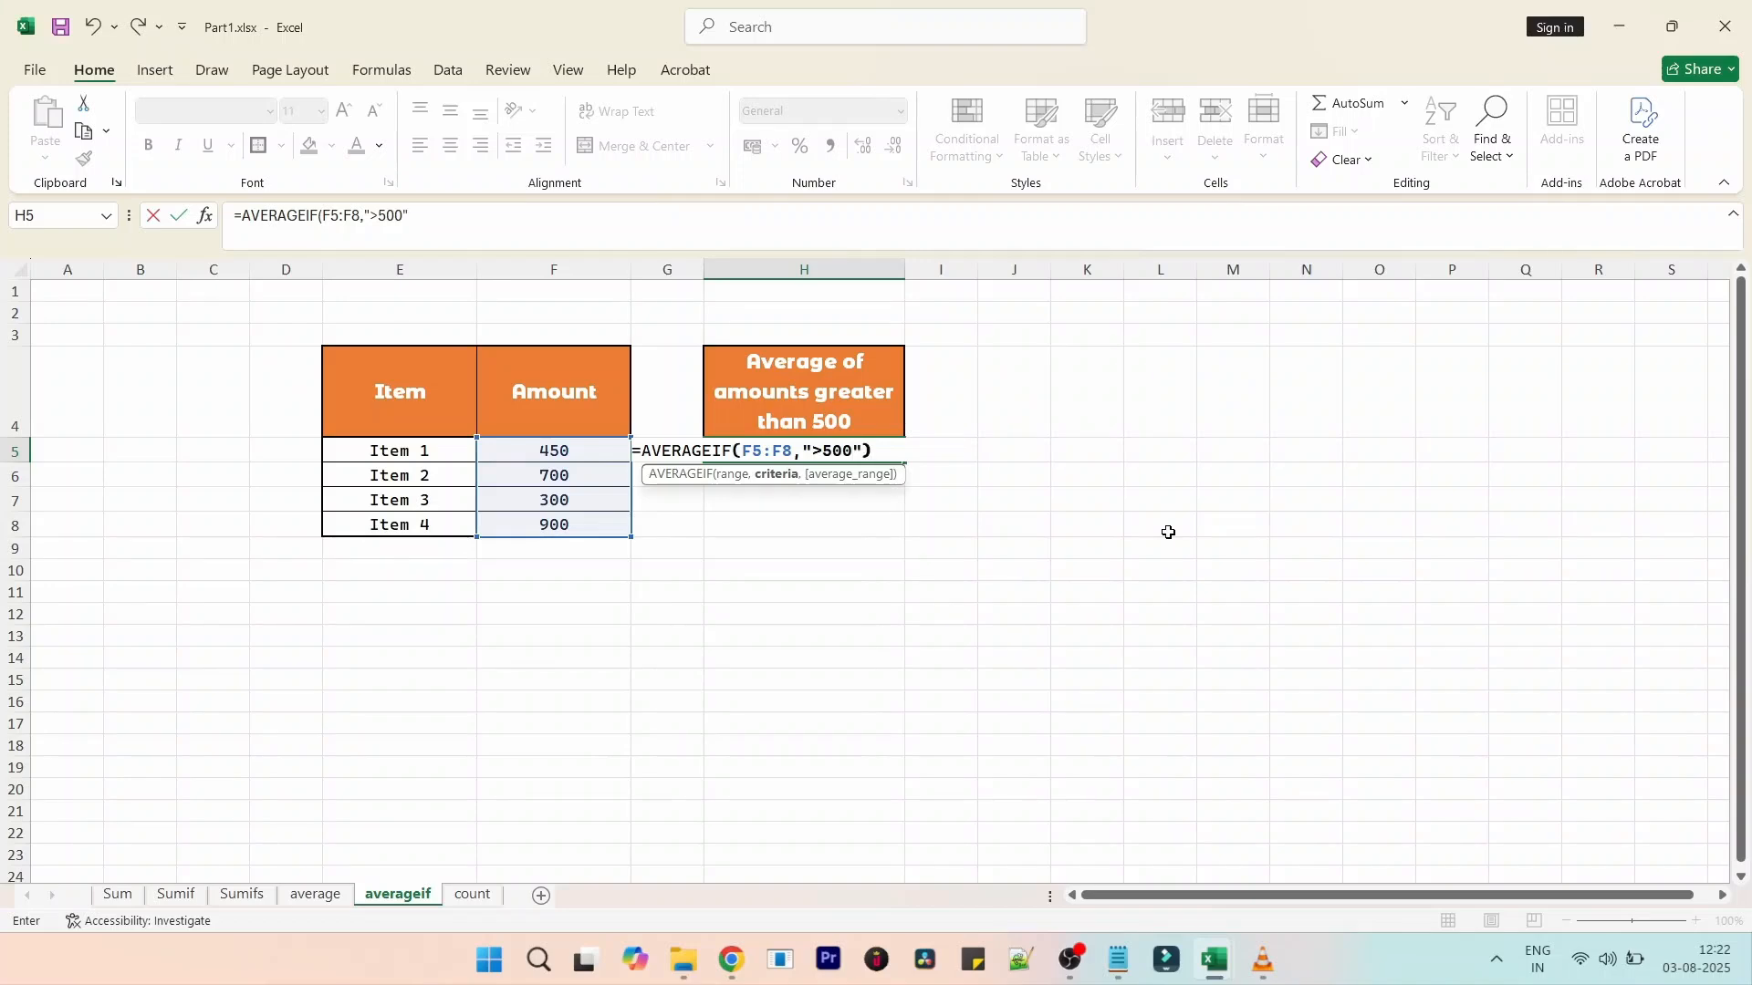
{"action": "key", "text": "Return"}
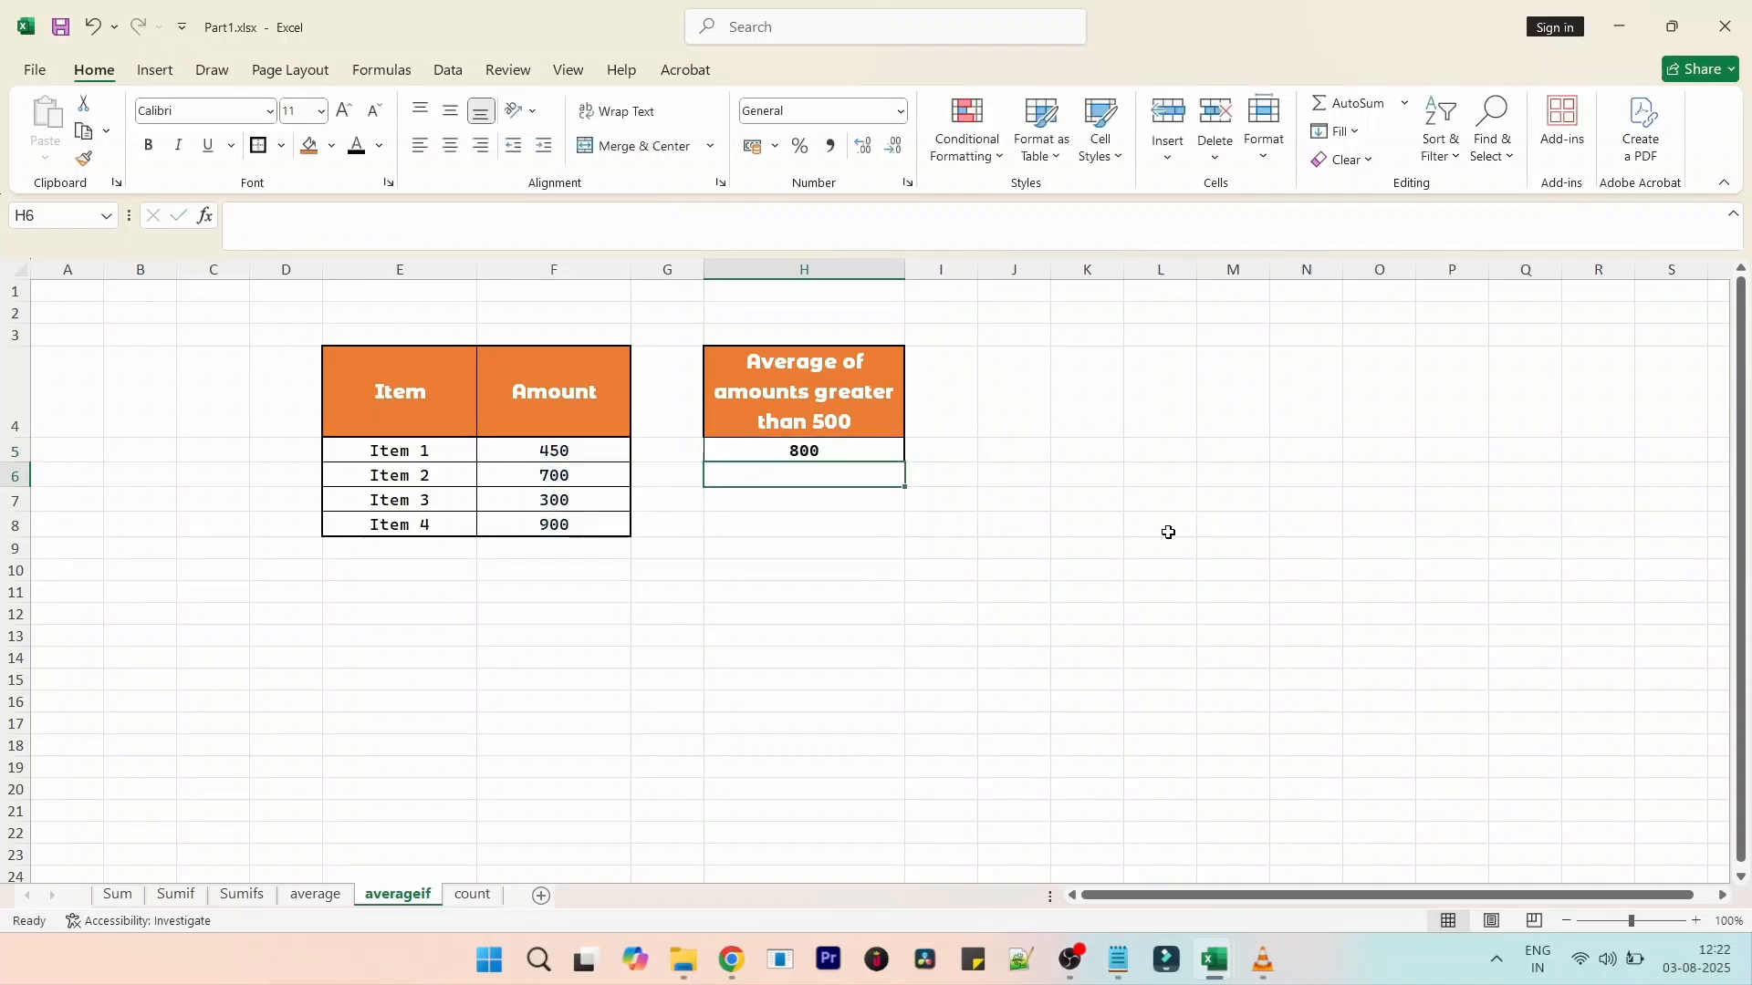
{"action": "left_click", "coordinate": [1167, 533]}
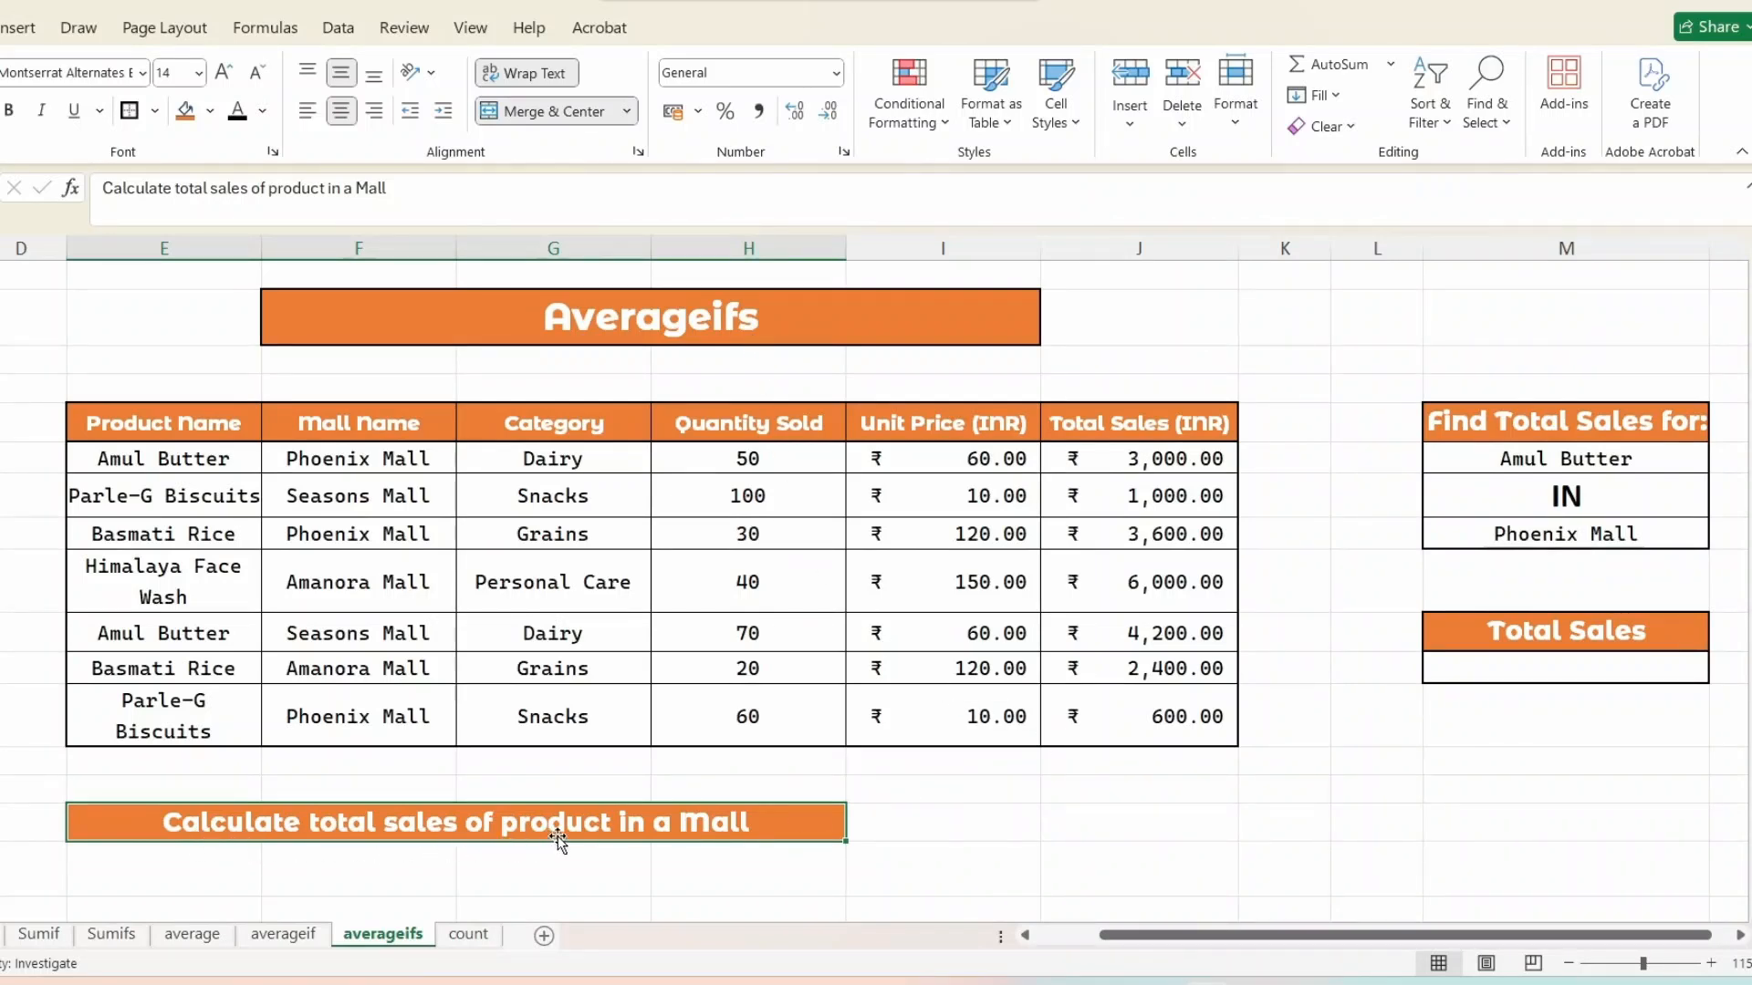
- On the averageifs sheet, set the product criterion to Parle-G Biscuits and the mall criterion to Seasons Mall, and select the Total Sales result cell
{"action": "left_click_drag", "start_coordinate": [163, 410], "coordinate": [164, 735]}
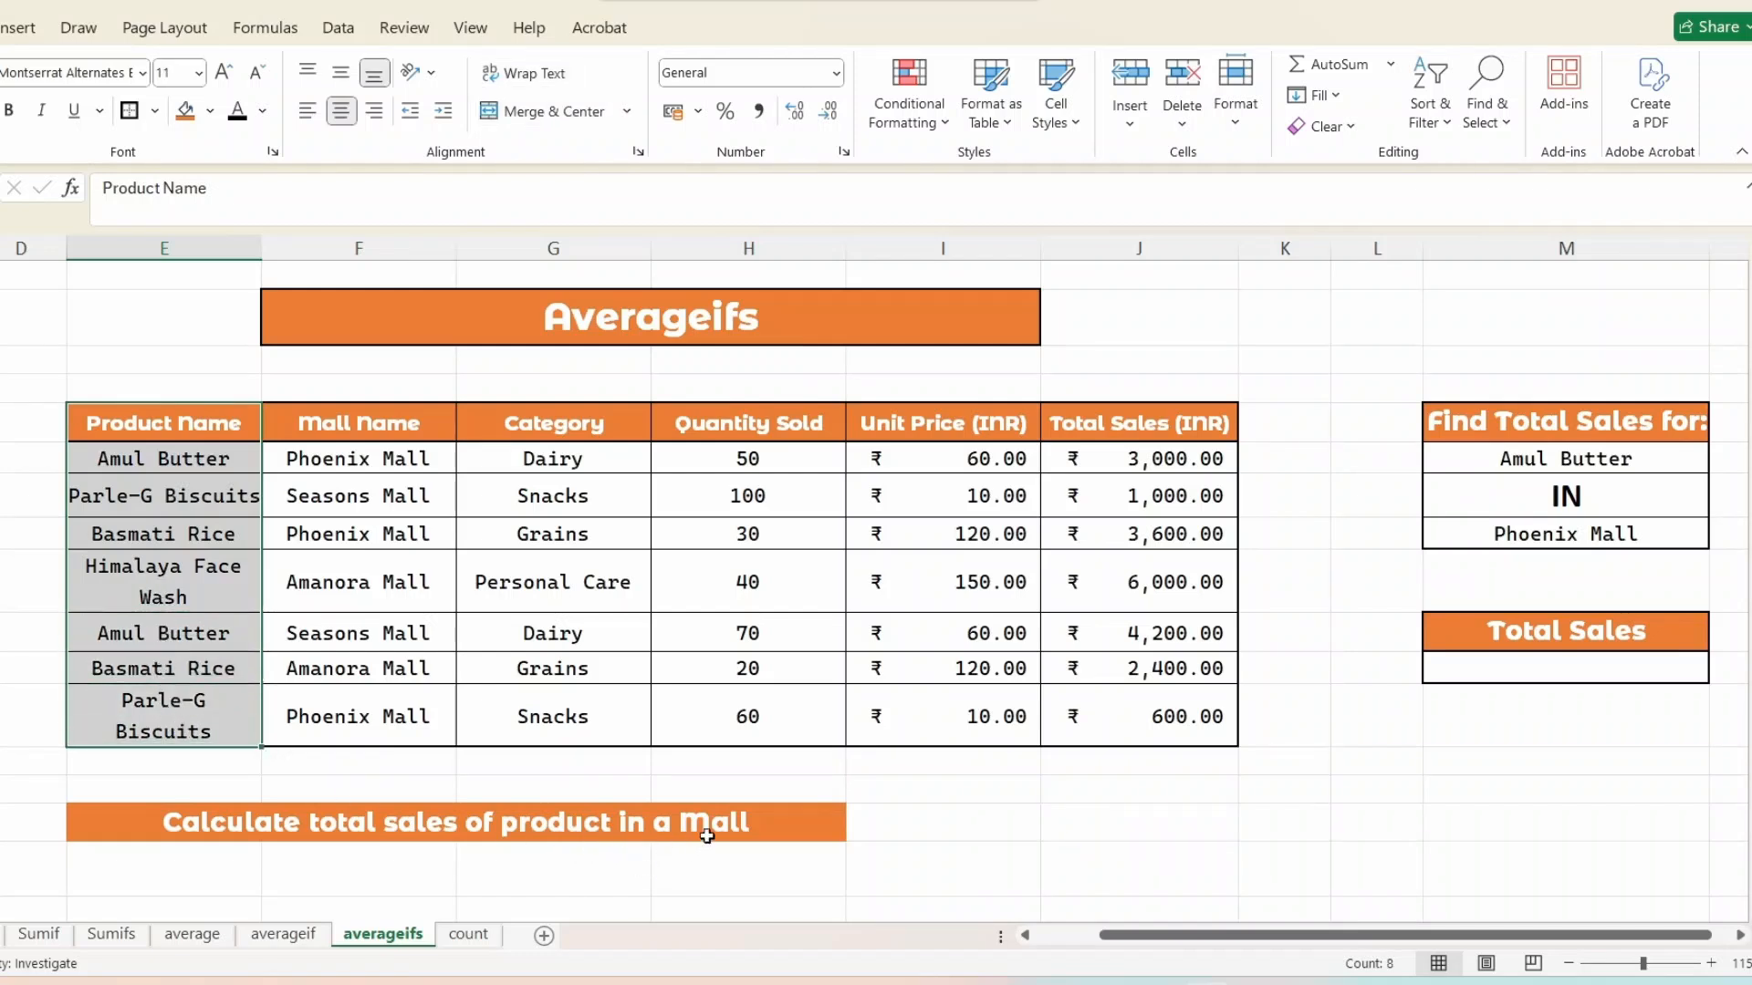
{"action": "left_click_drag", "start_coordinate": [355, 419], "coordinate": [368, 708]}
{"action": "left_click", "coordinate": [1685, 461]}
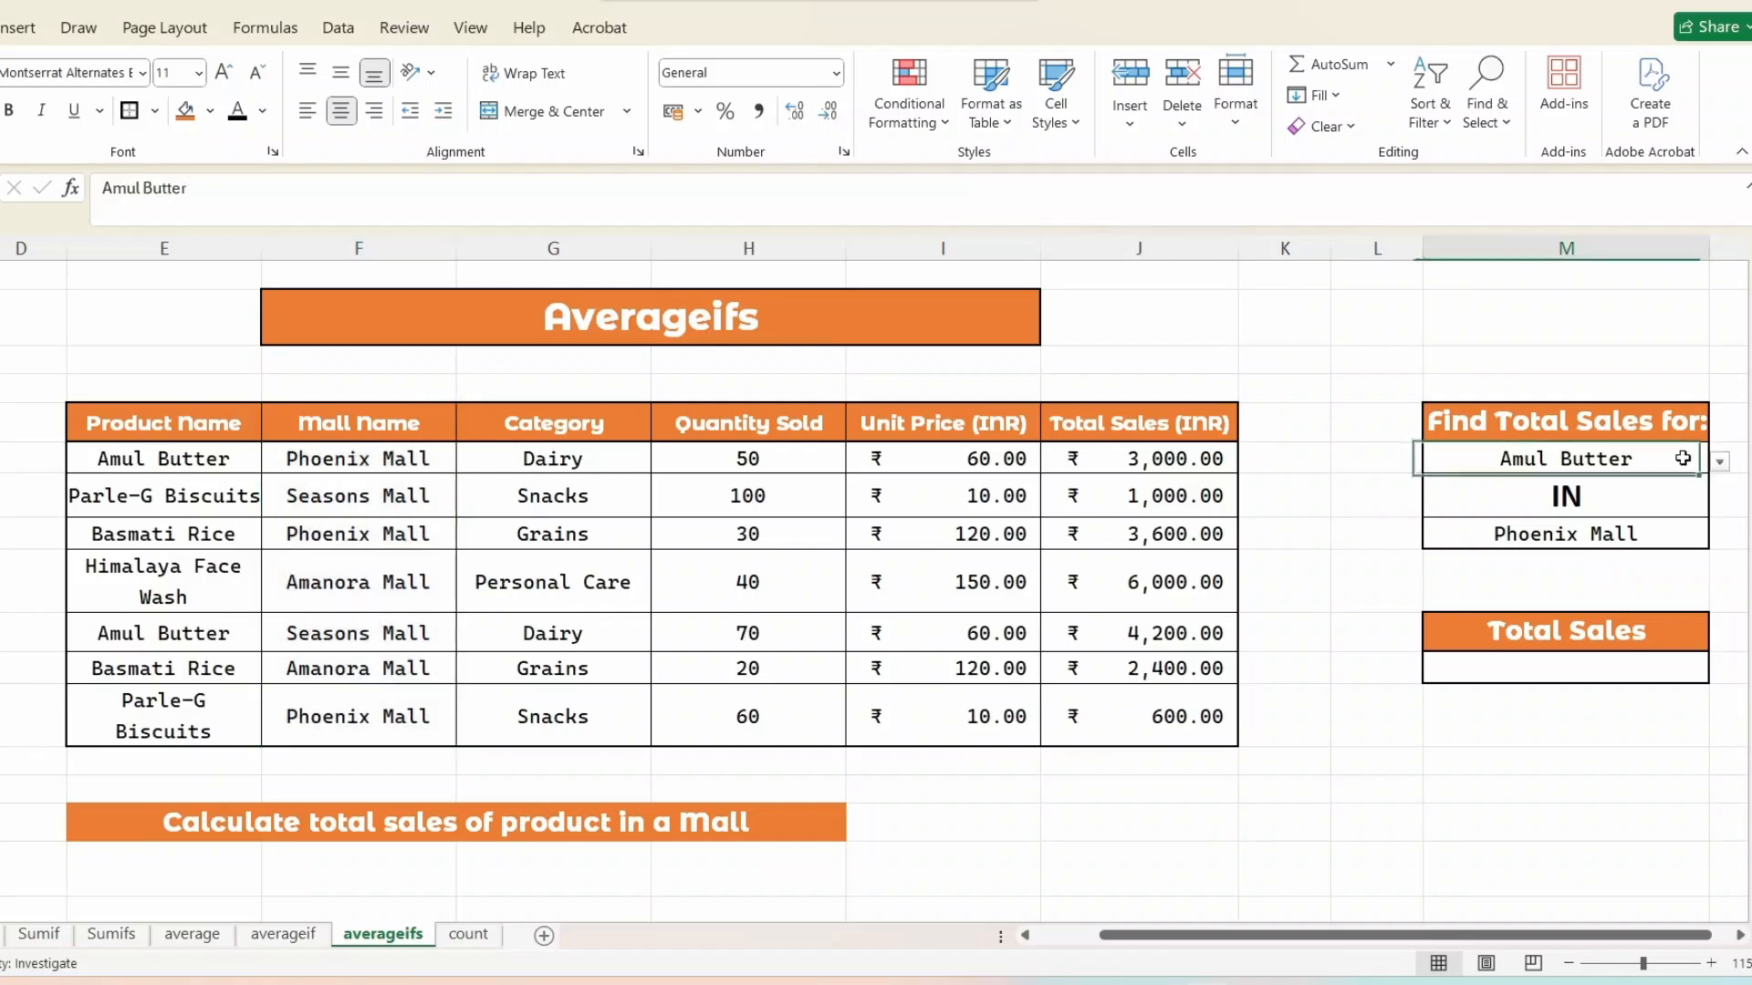
{"action": "left_click", "coordinate": [1720, 461]}
{"action": "left_click", "coordinate": [1668, 471]}
{"action": "left_click", "coordinate": [1719, 461]}
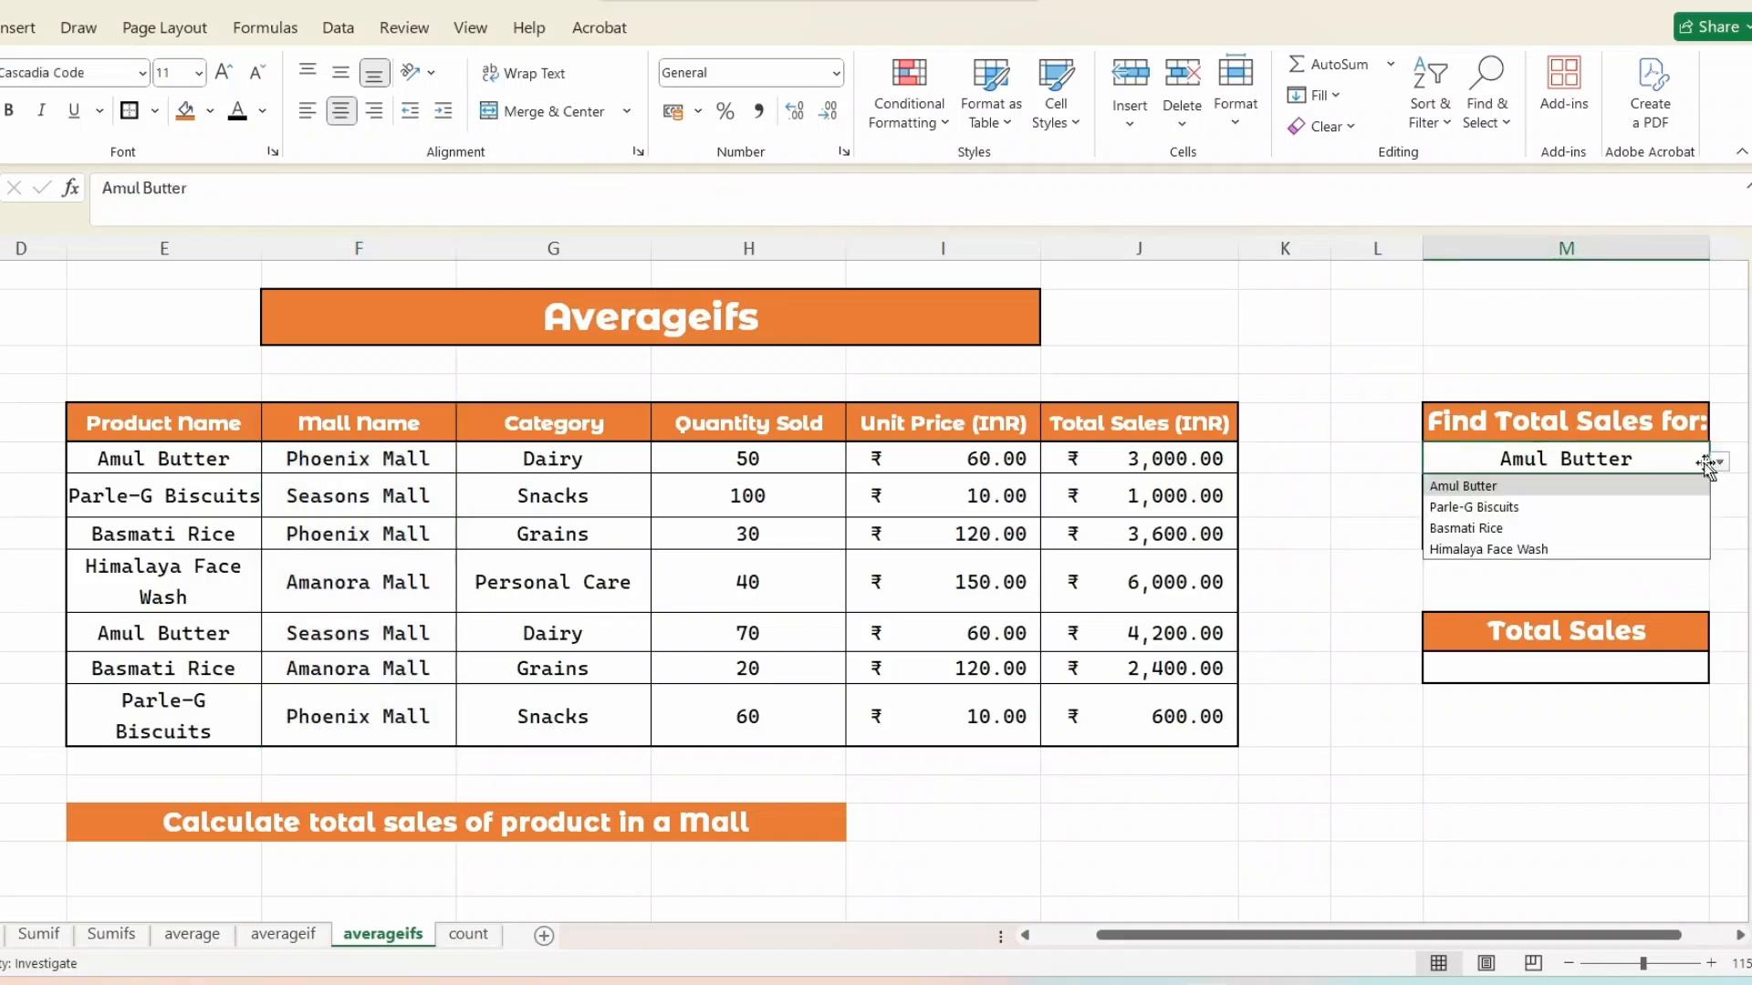
{"action": "left_click", "coordinate": [1617, 501]}
{"action": "left_click", "coordinate": [1610, 538]}
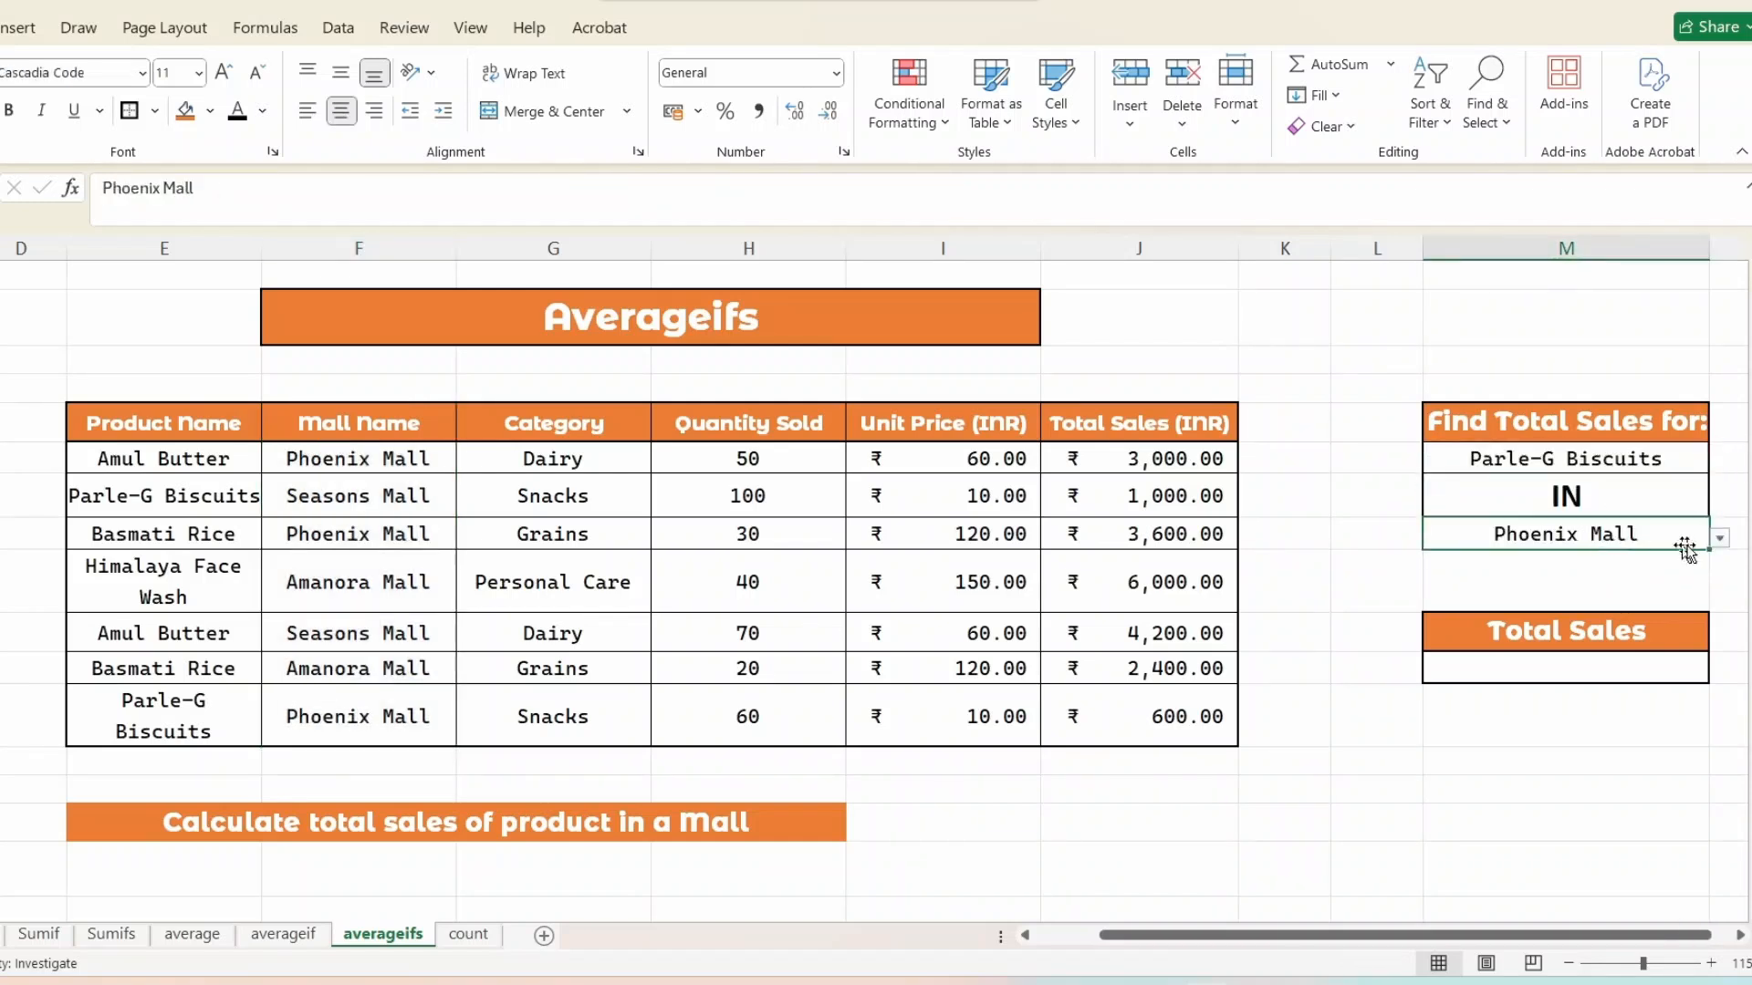
{"action": "left_click", "coordinate": [1720, 538]}
{"action": "left_click", "coordinate": [1589, 585]}
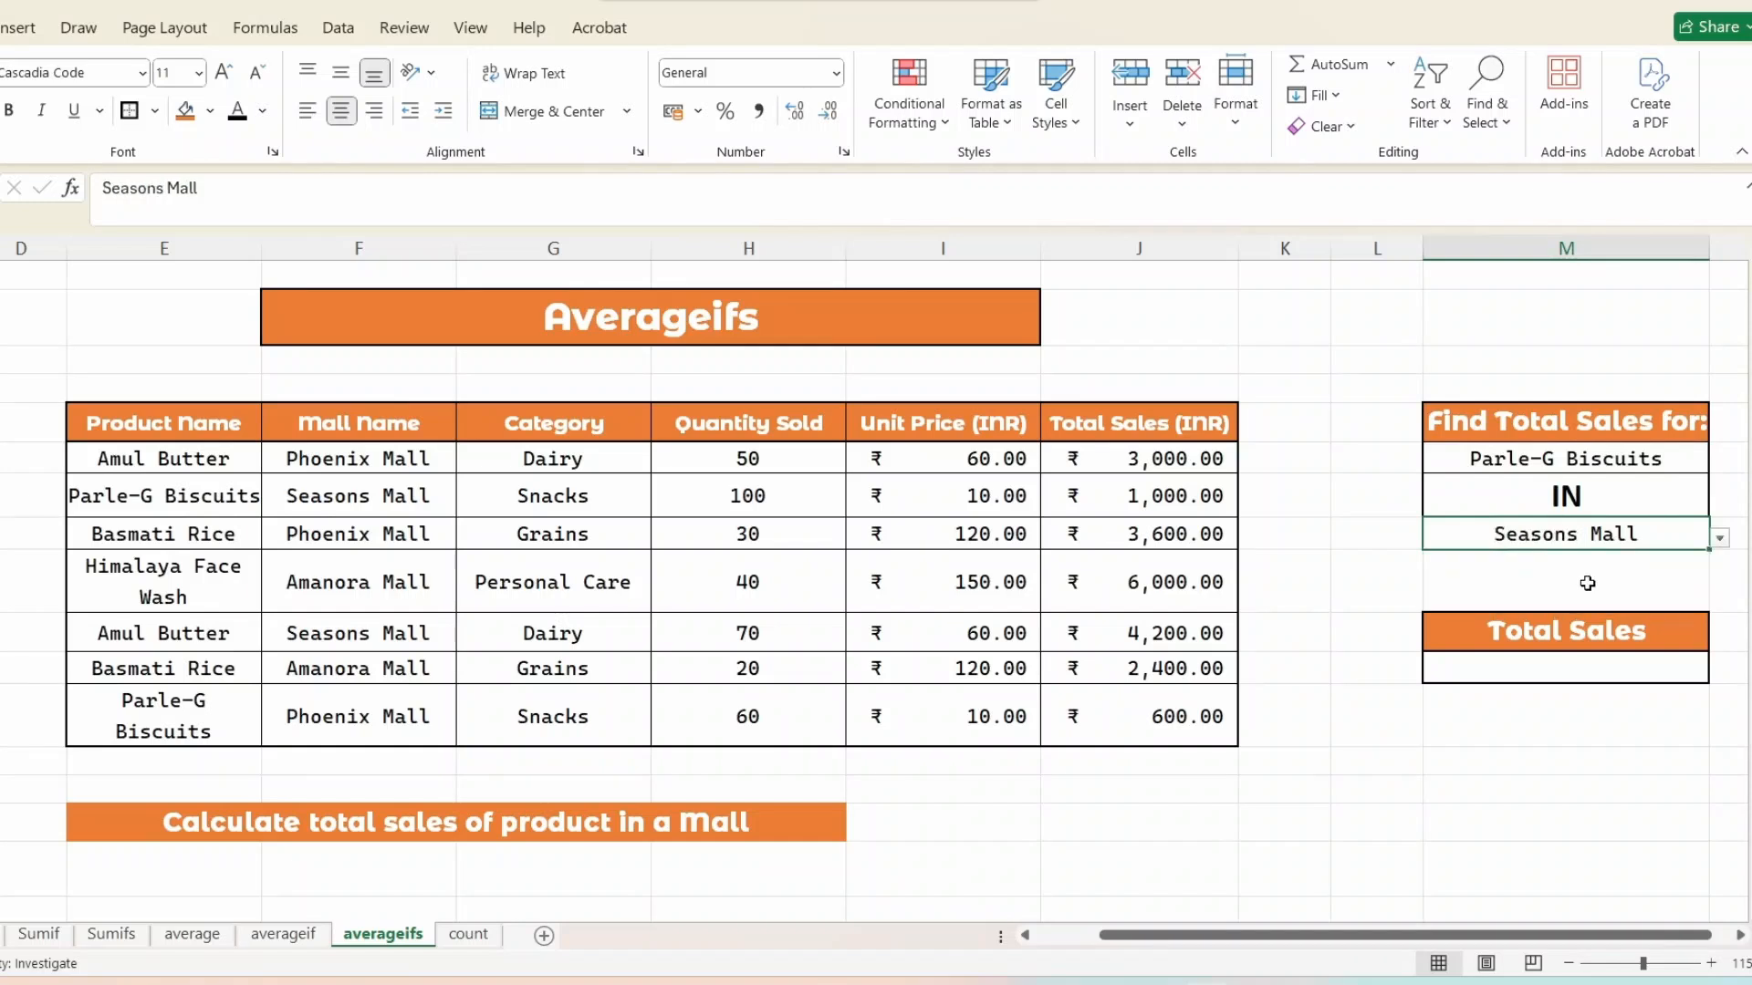
{"action": "left_click", "coordinate": [1501, 677]}
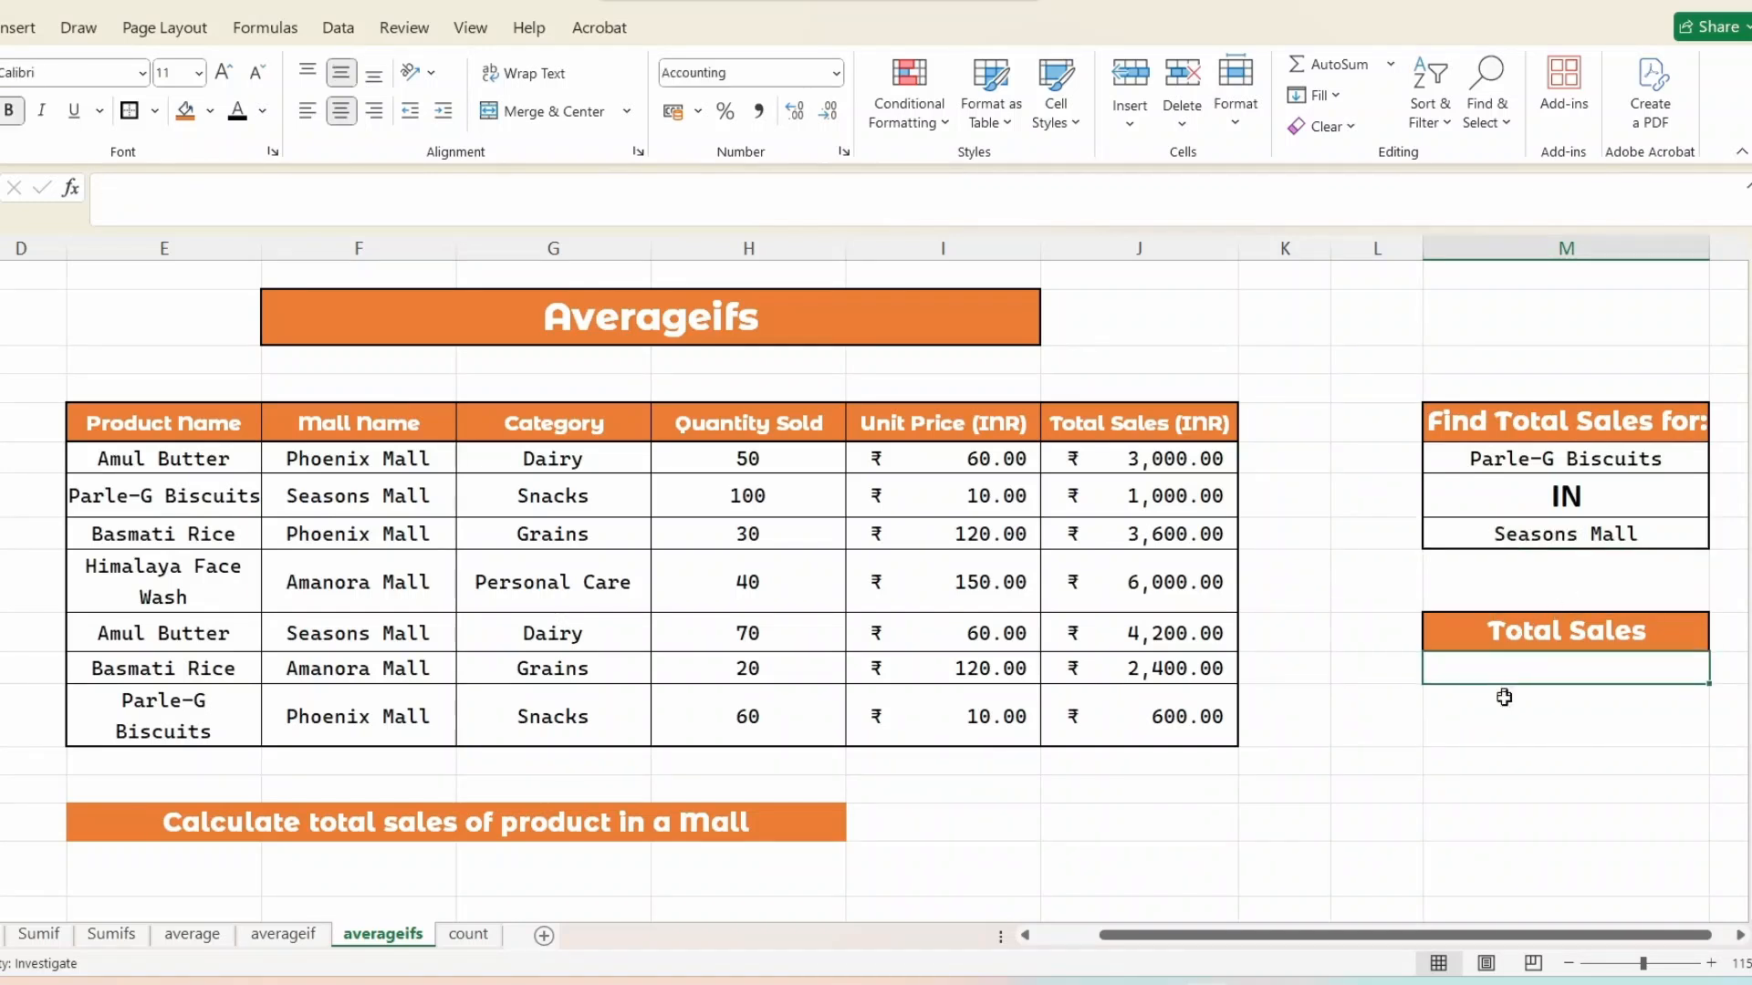
- Start an AVERAGEIFS formula in the Total Sales result cell with the total sales J6:J12 as its average range
{"action": "type", "text": "=a"}
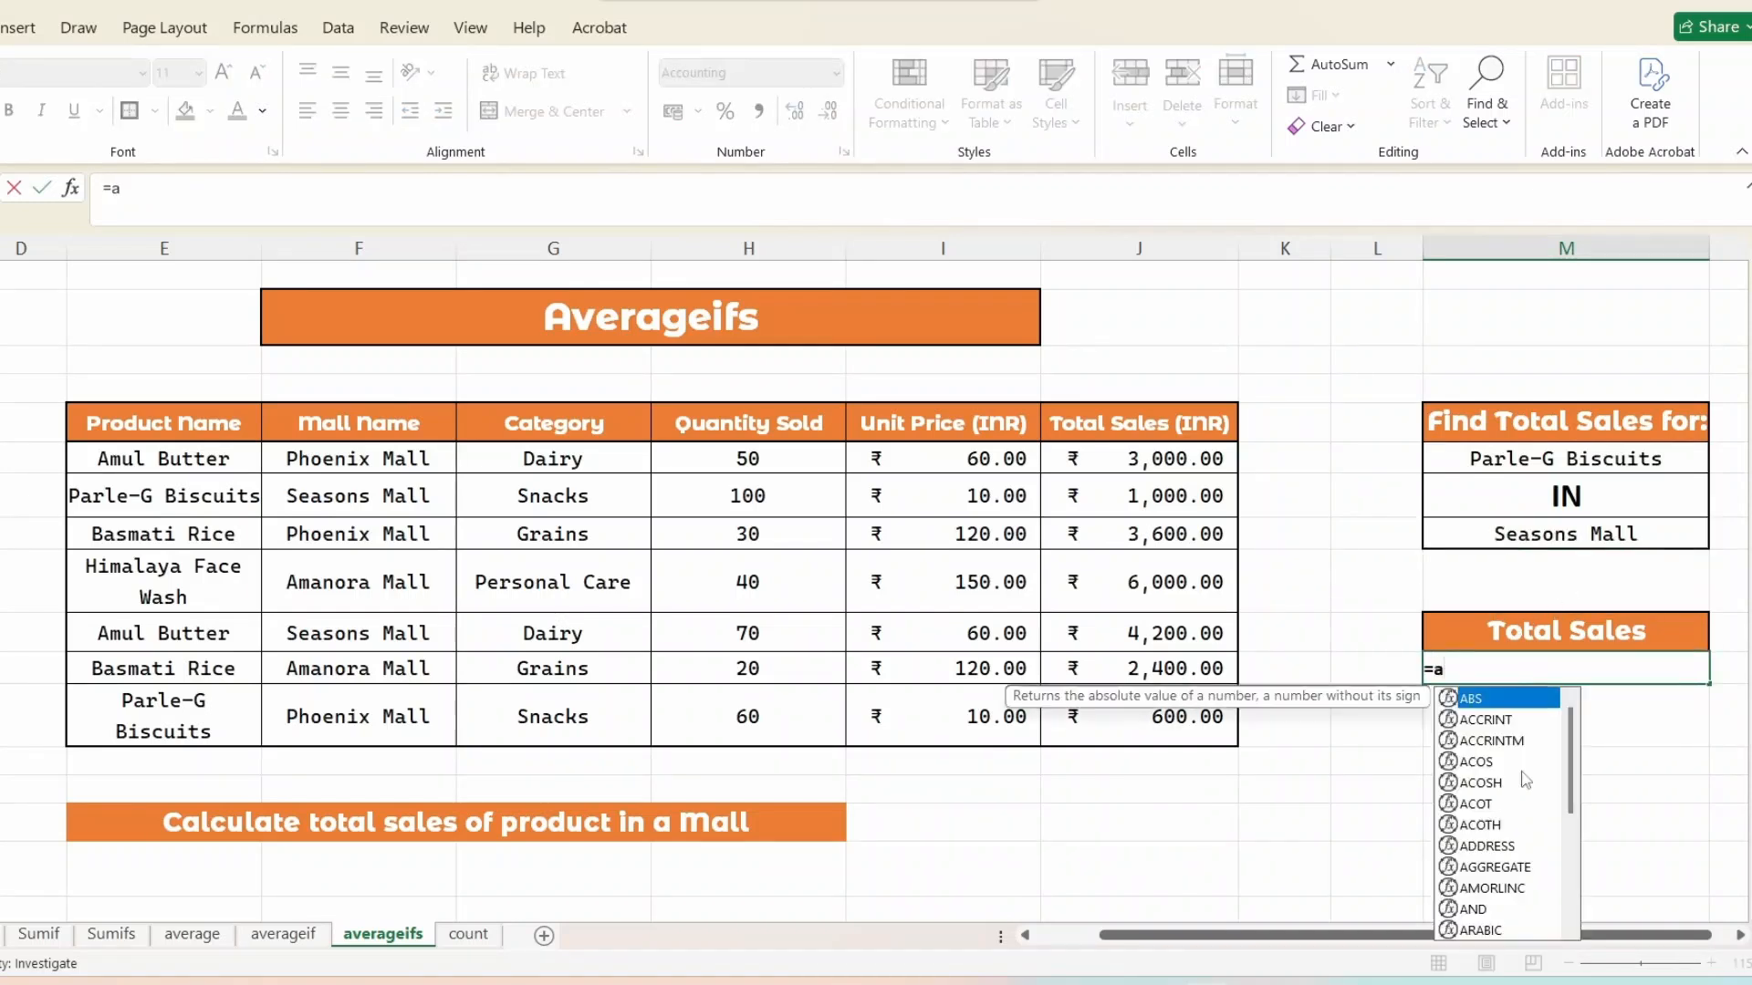
{"action": "type", "text": "ver"}
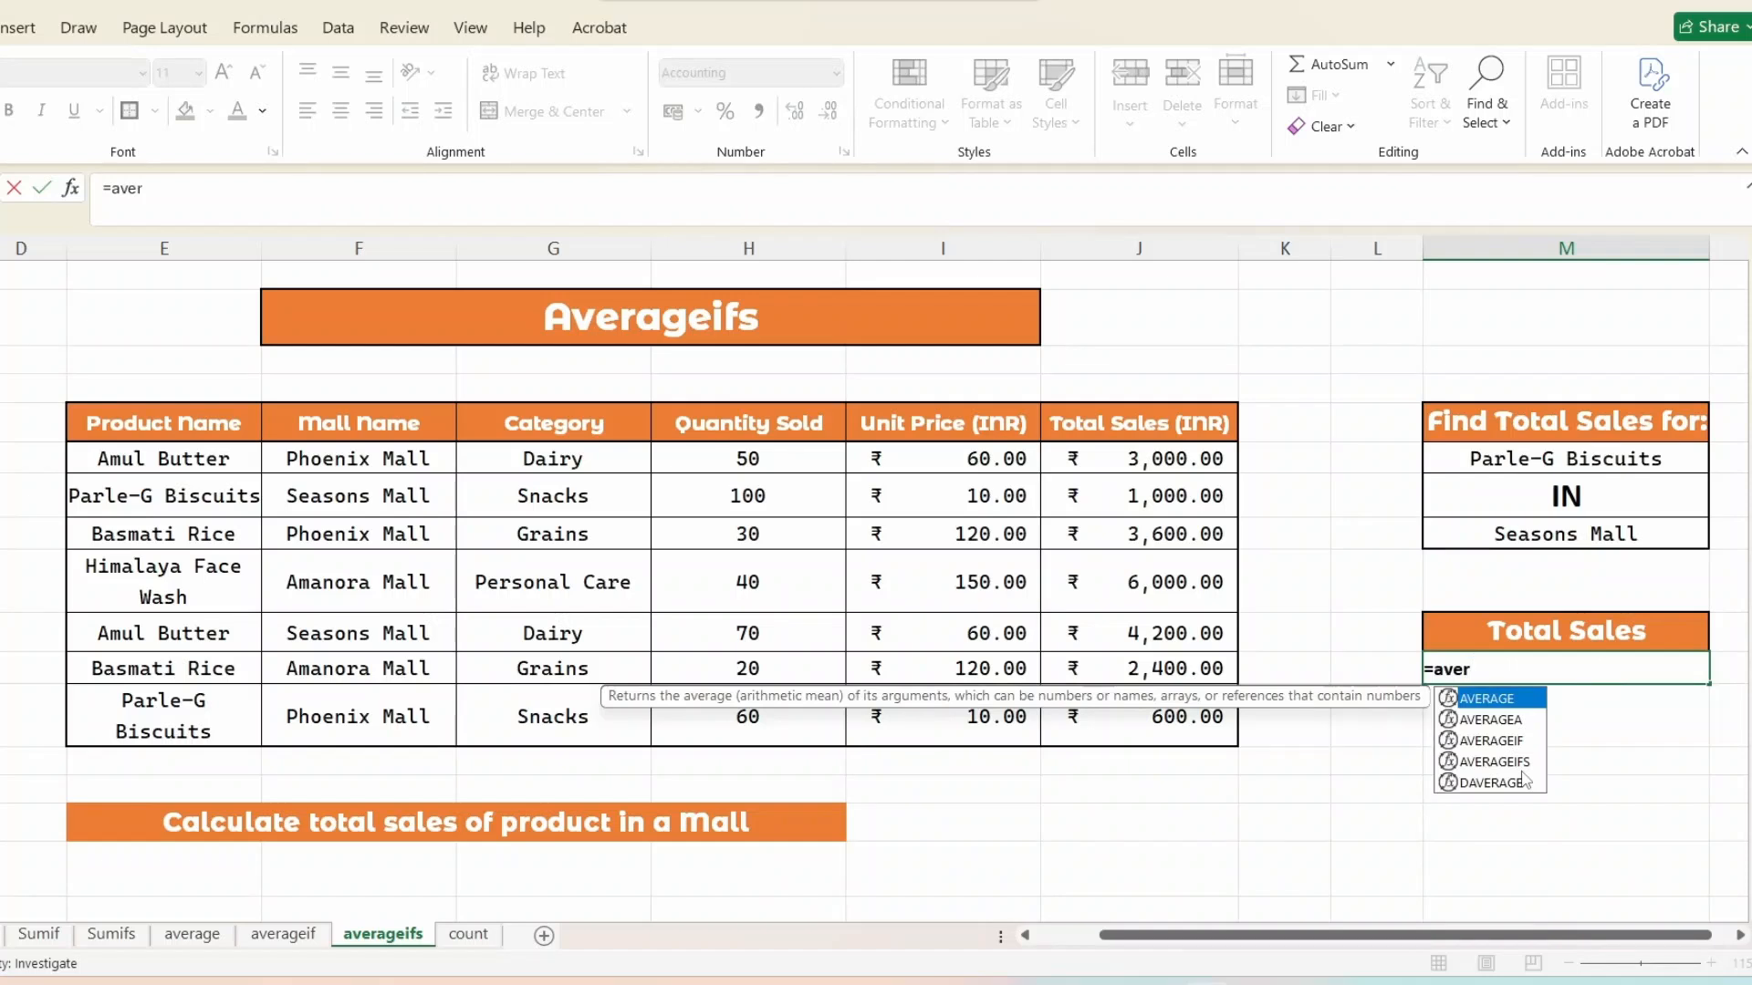
{"action": "left_click", "coordinate": [1515, 765]}
{"action": "double_click", "coordinate": [1515, 763]}
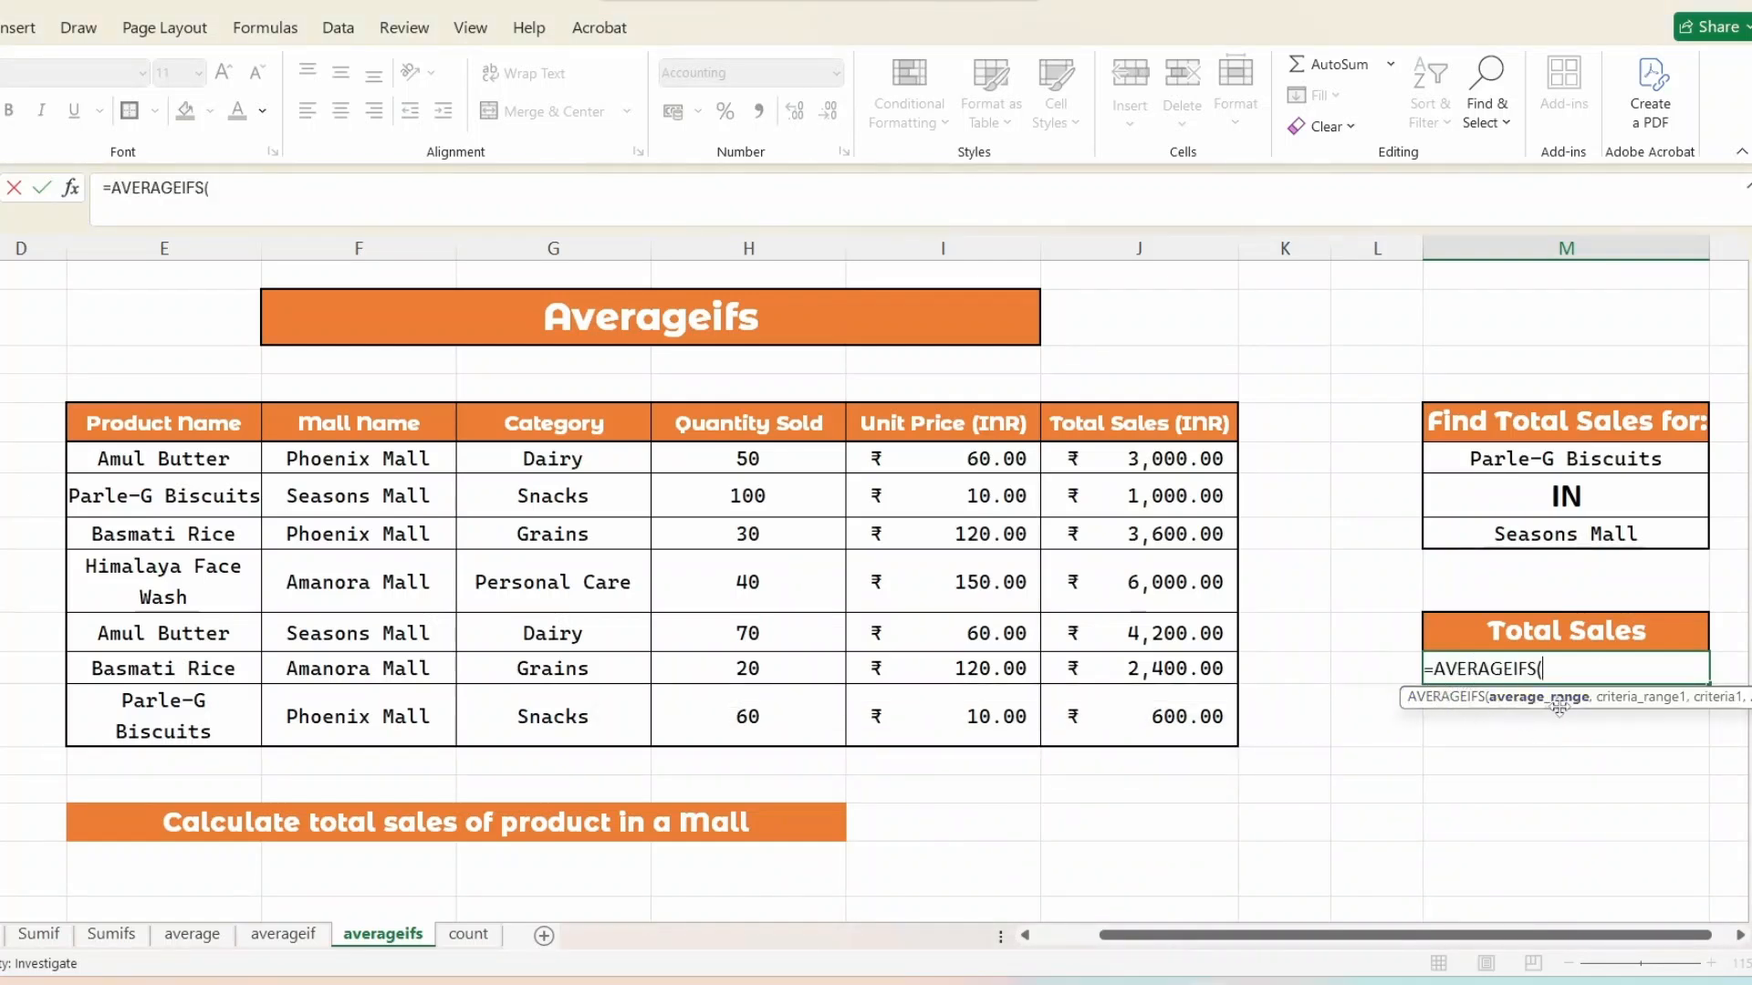
{"action": "left_click_drag", "start_coordinate": [1177, 456], "coordinate": [1192, 710]}
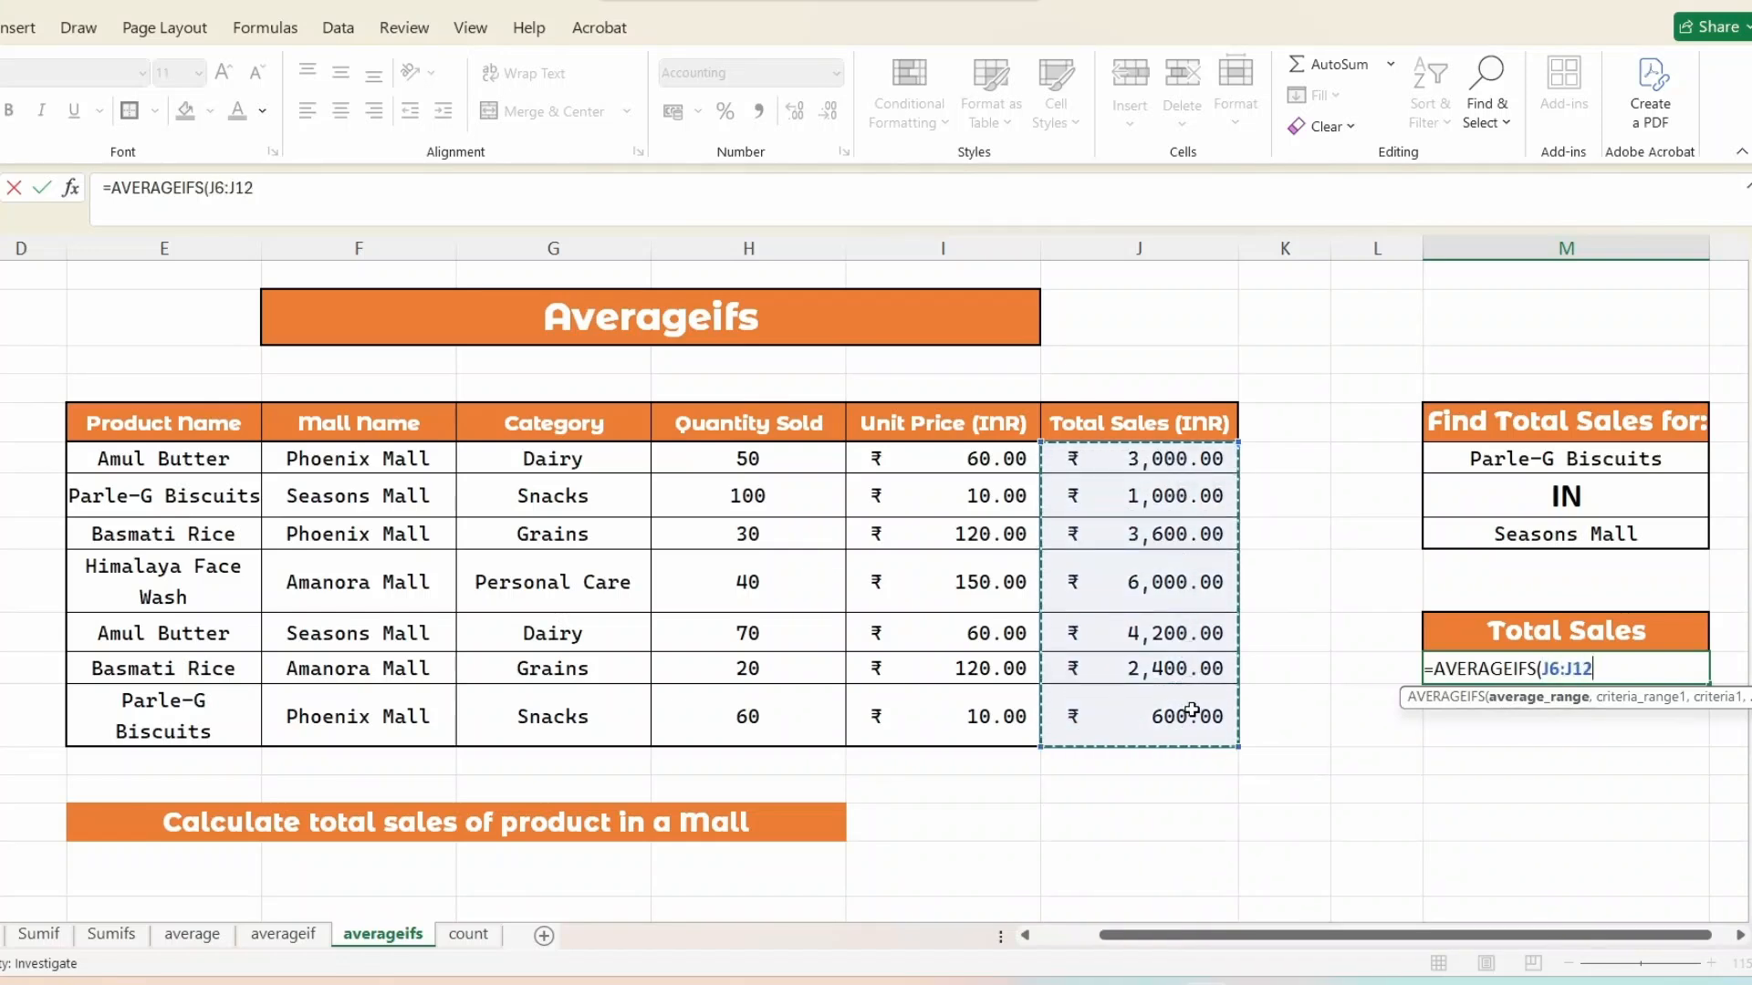
{"action": "type", "text": ","}
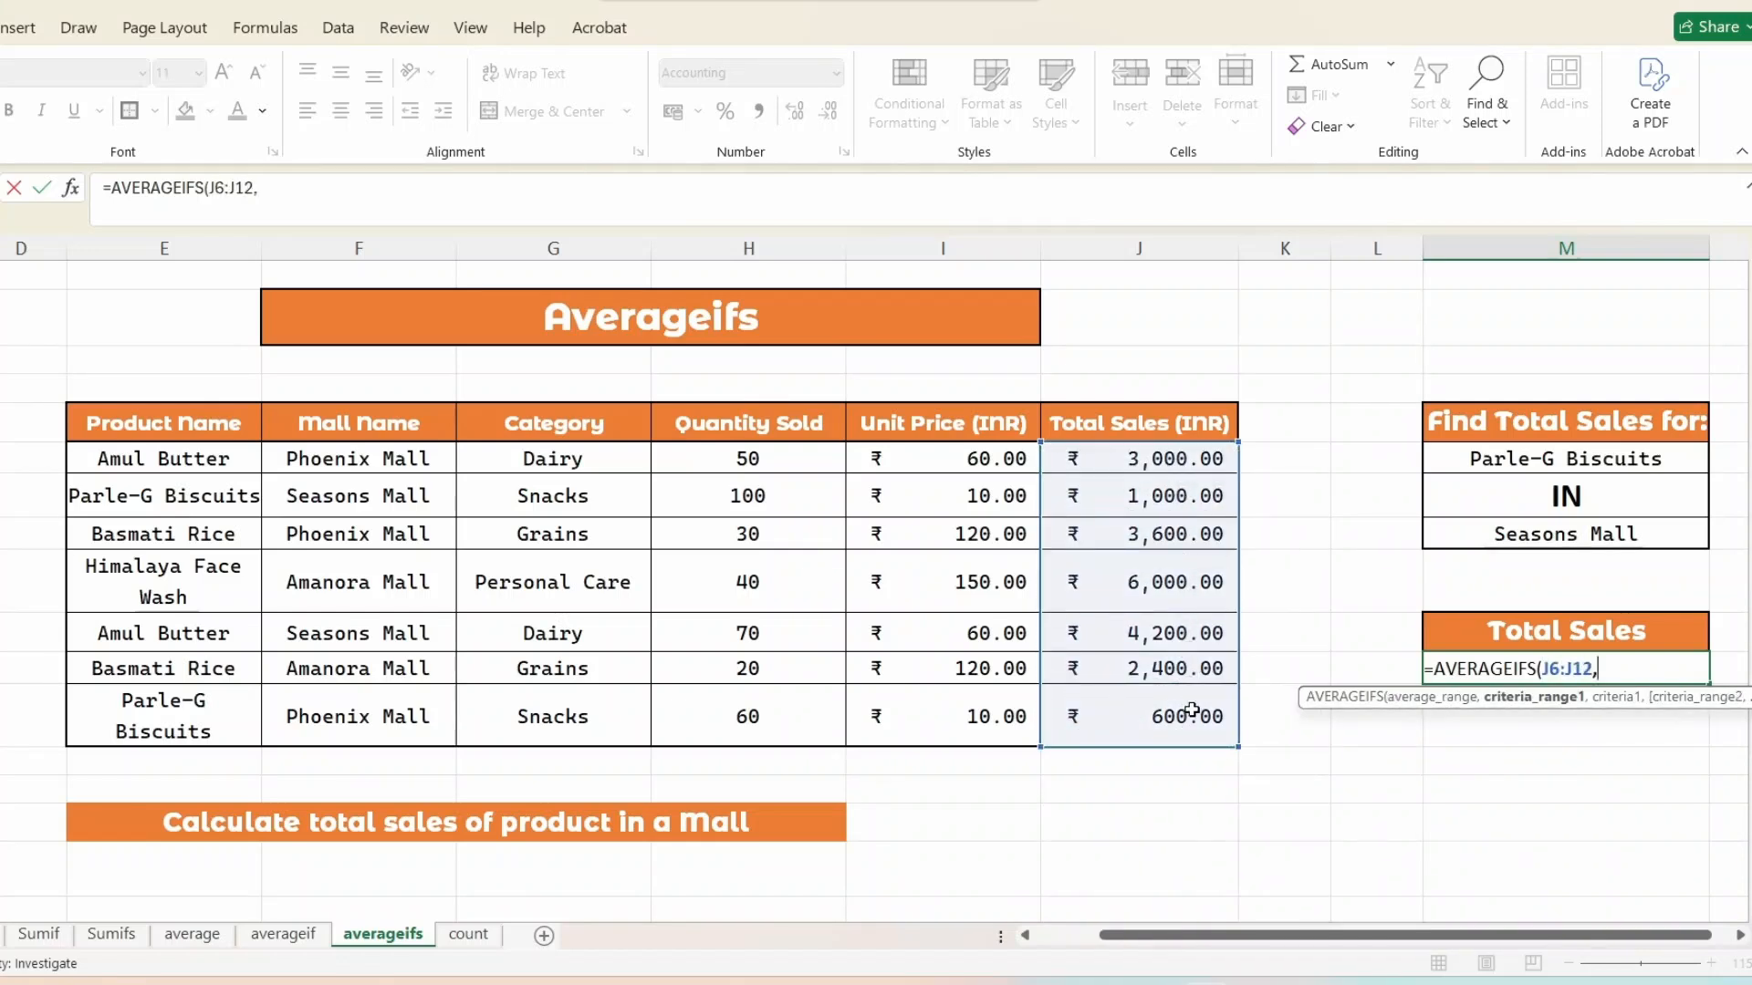
- Add the product names E6:E12 as the first criteria range and the product cell M6 as its criterion
{"action": "left_click_drag", "start_coordinate": [189, 459], "coordinate": [182, 708]}
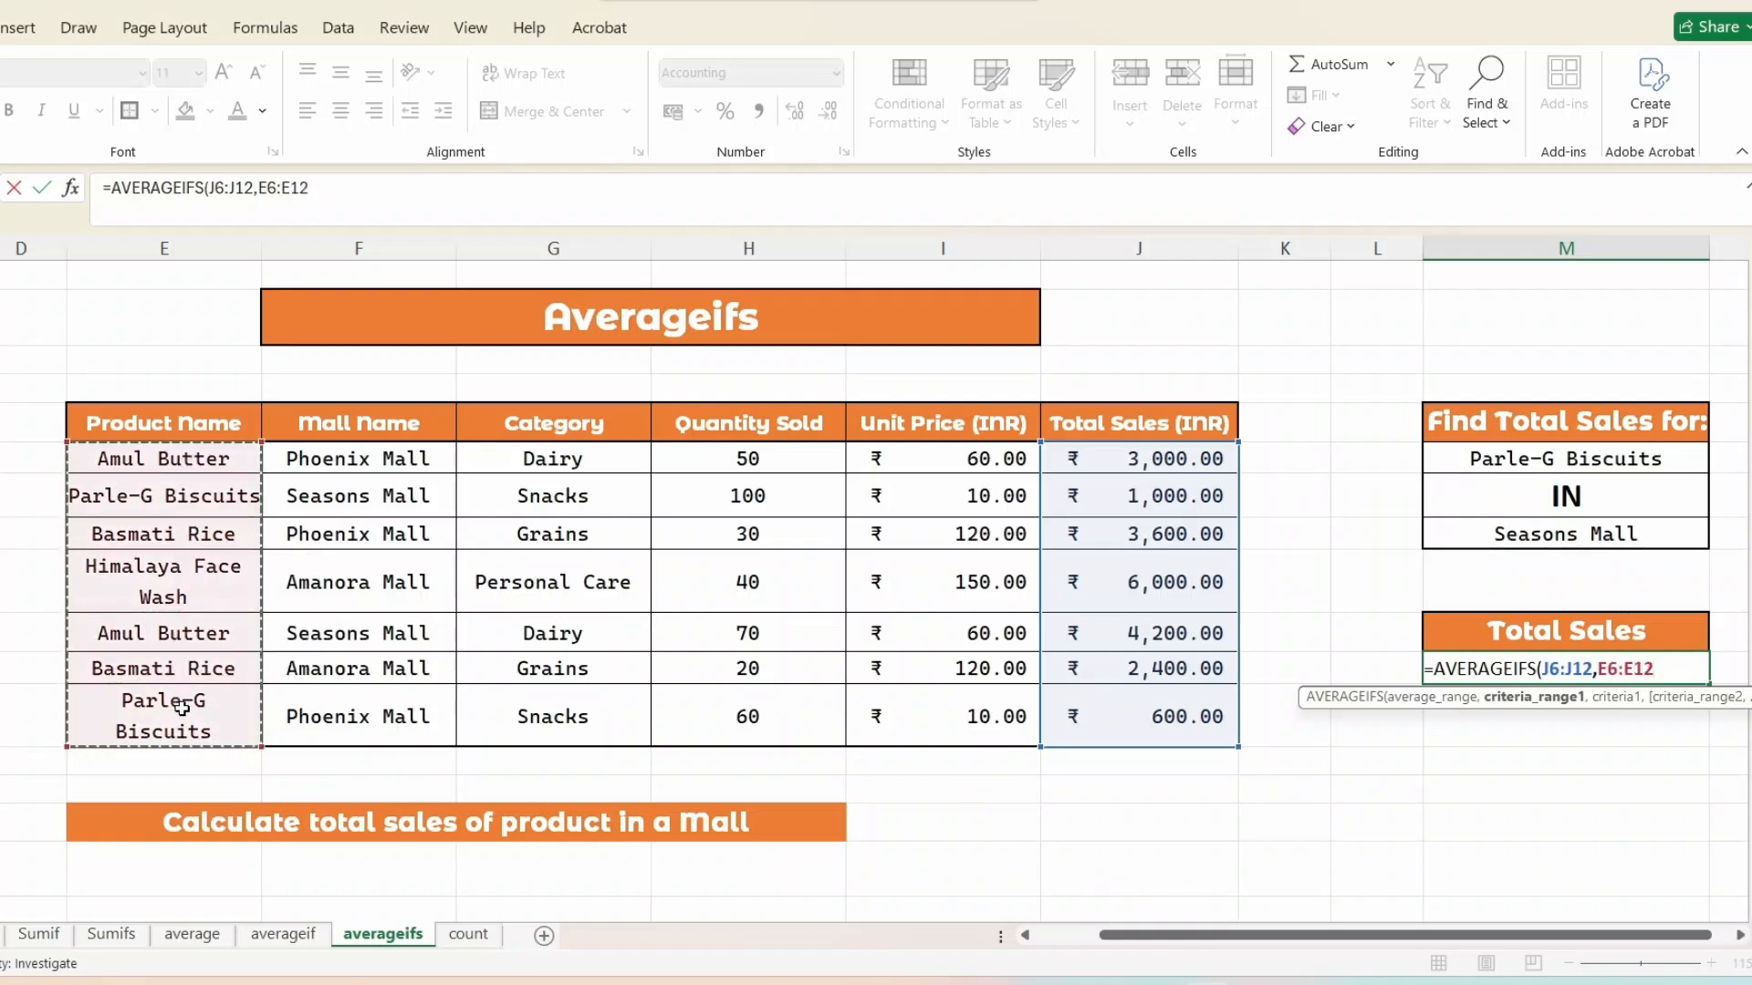
{"action": "type", "text": ","}
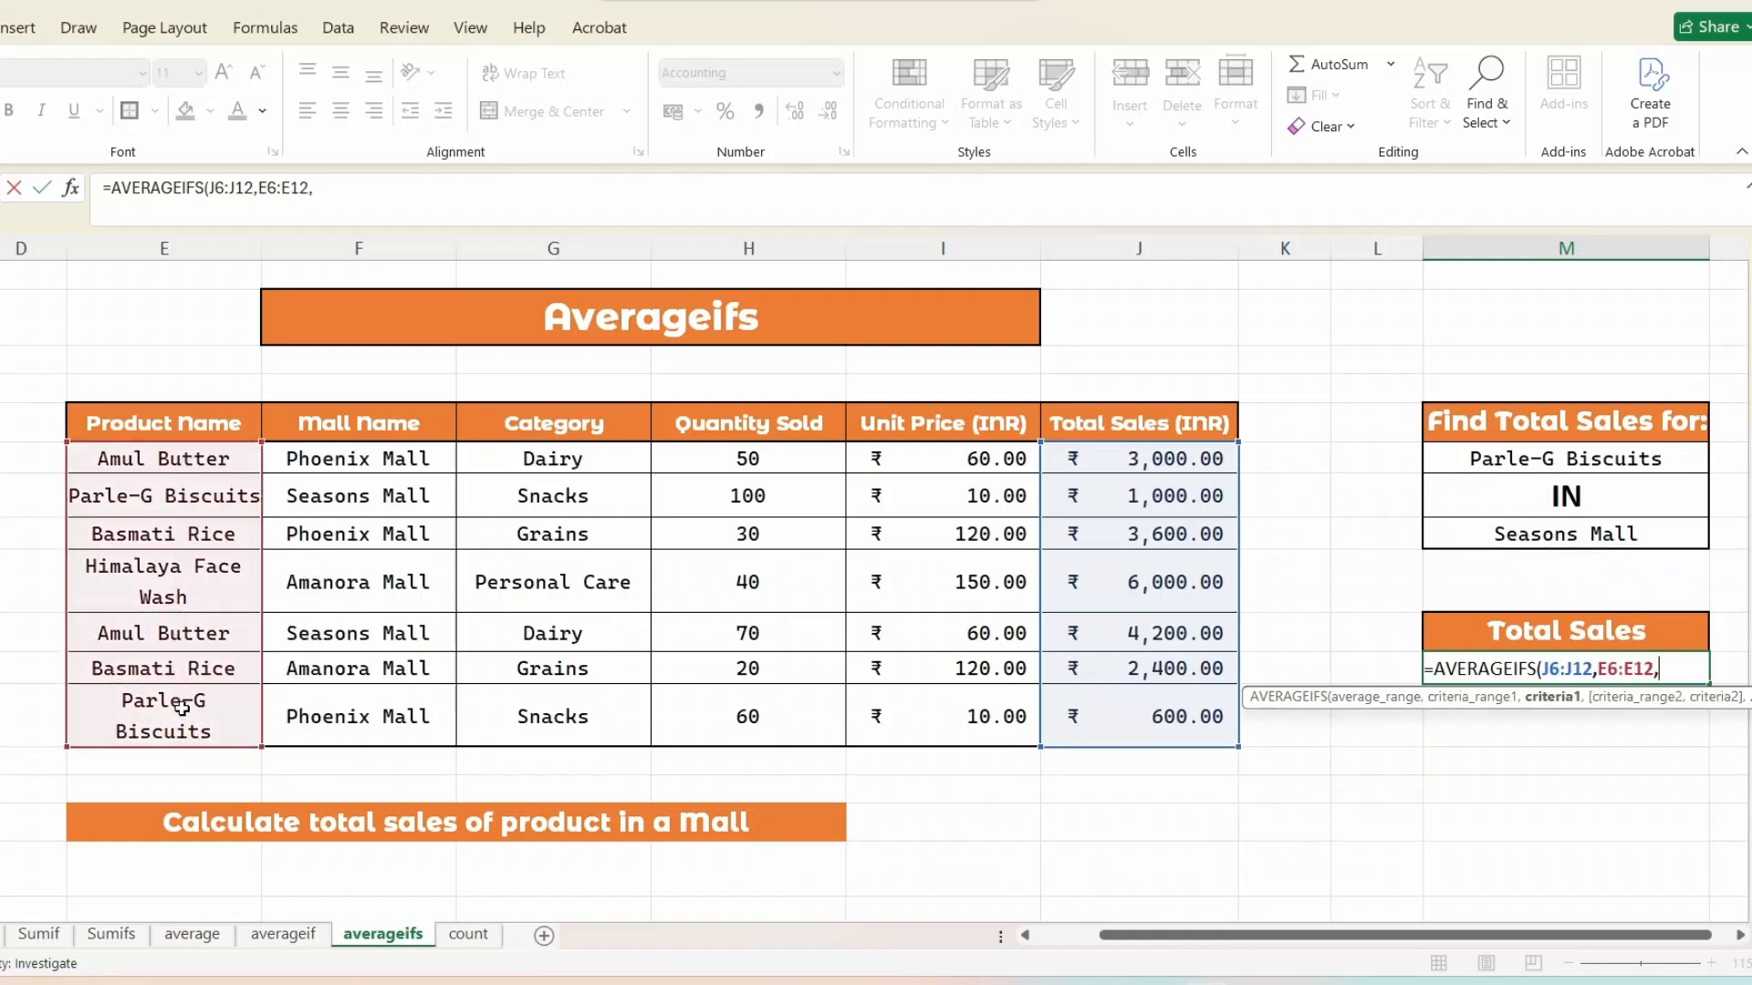
{"action": "left_click", "coordinate": [1495, 461]}
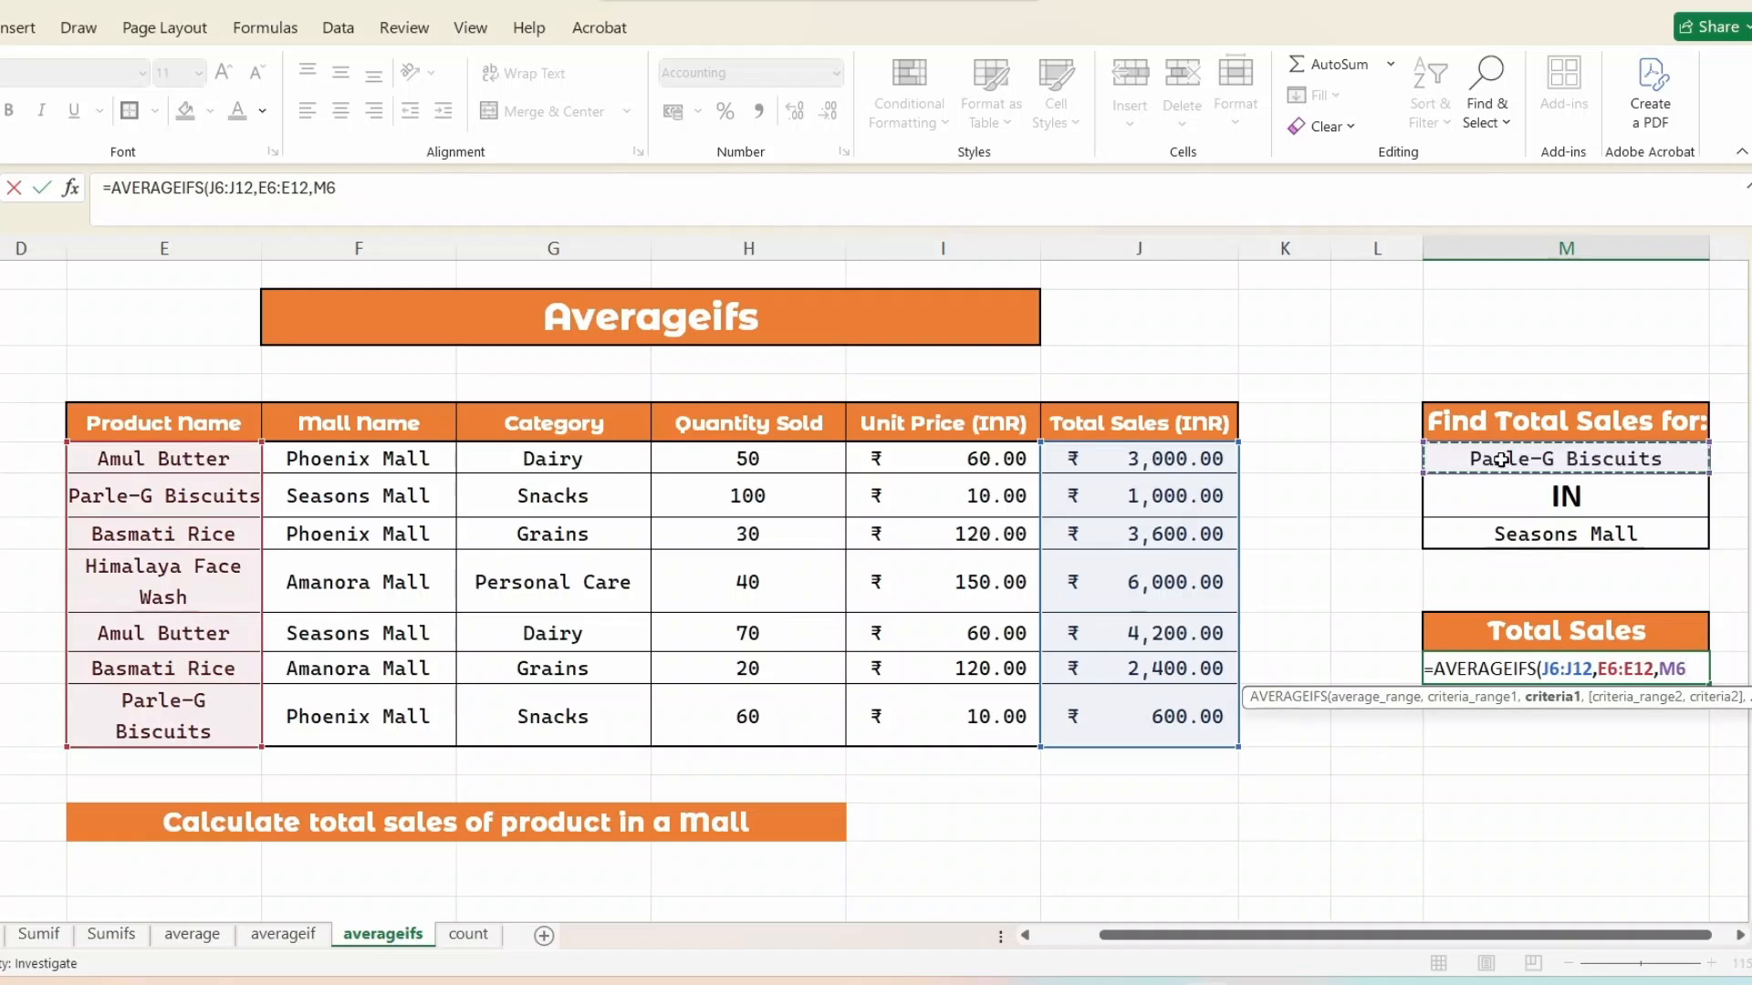
{"action": "type", "text": ","}
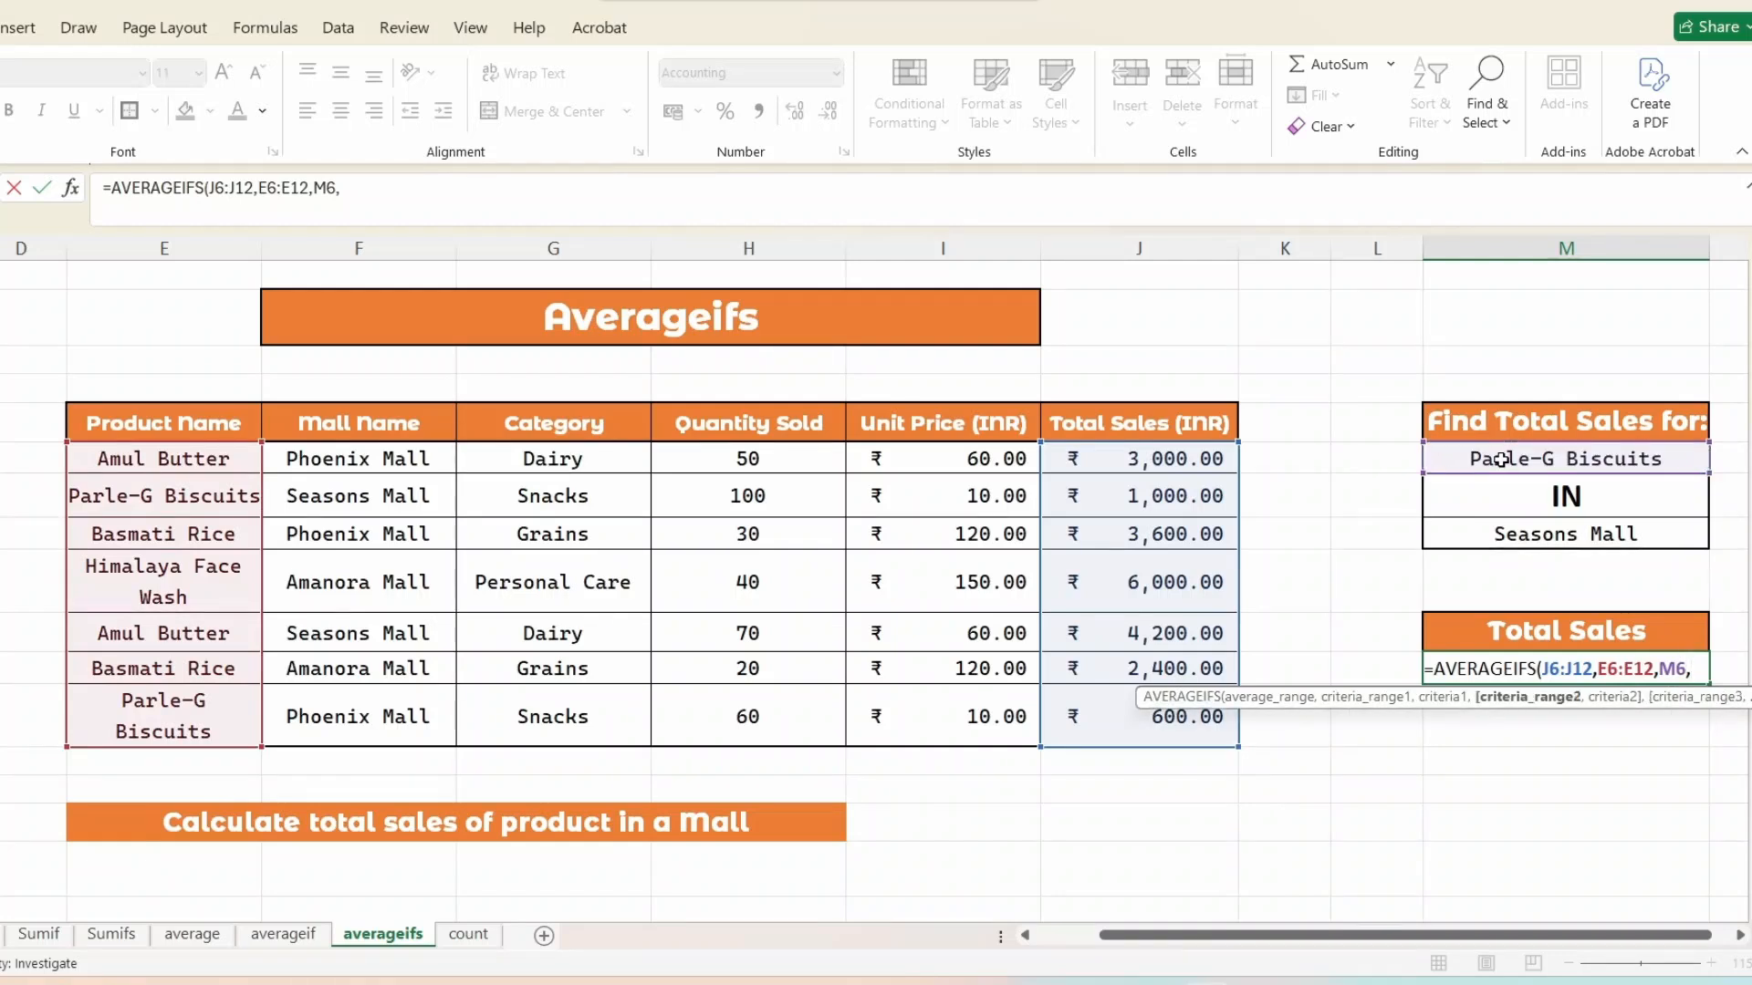
- Add the mall names F6:F12 with criterion M8, completing =AVERAGEIFS(J6:J12,E6:E12,M6,F6:F12,M8)
{"action": "left_click_drag", "start_coordinate": [395, 457], "coordinate": [406, 704]}
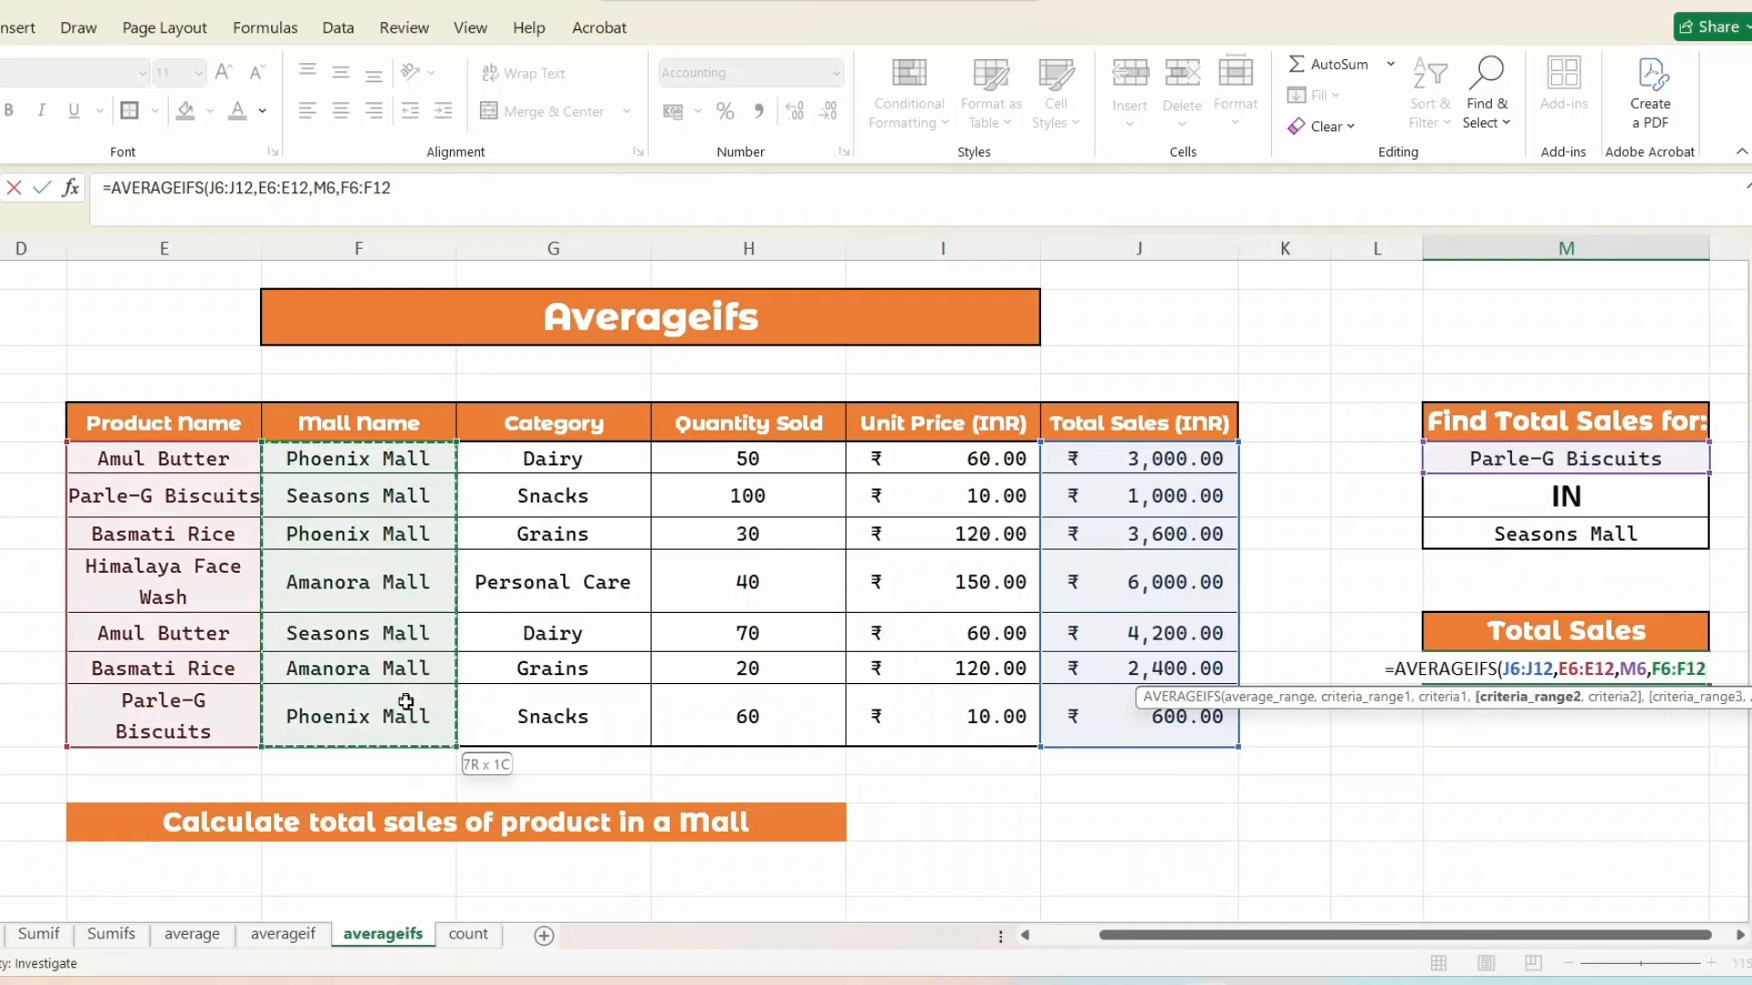
{"action": "type", "text": ","}
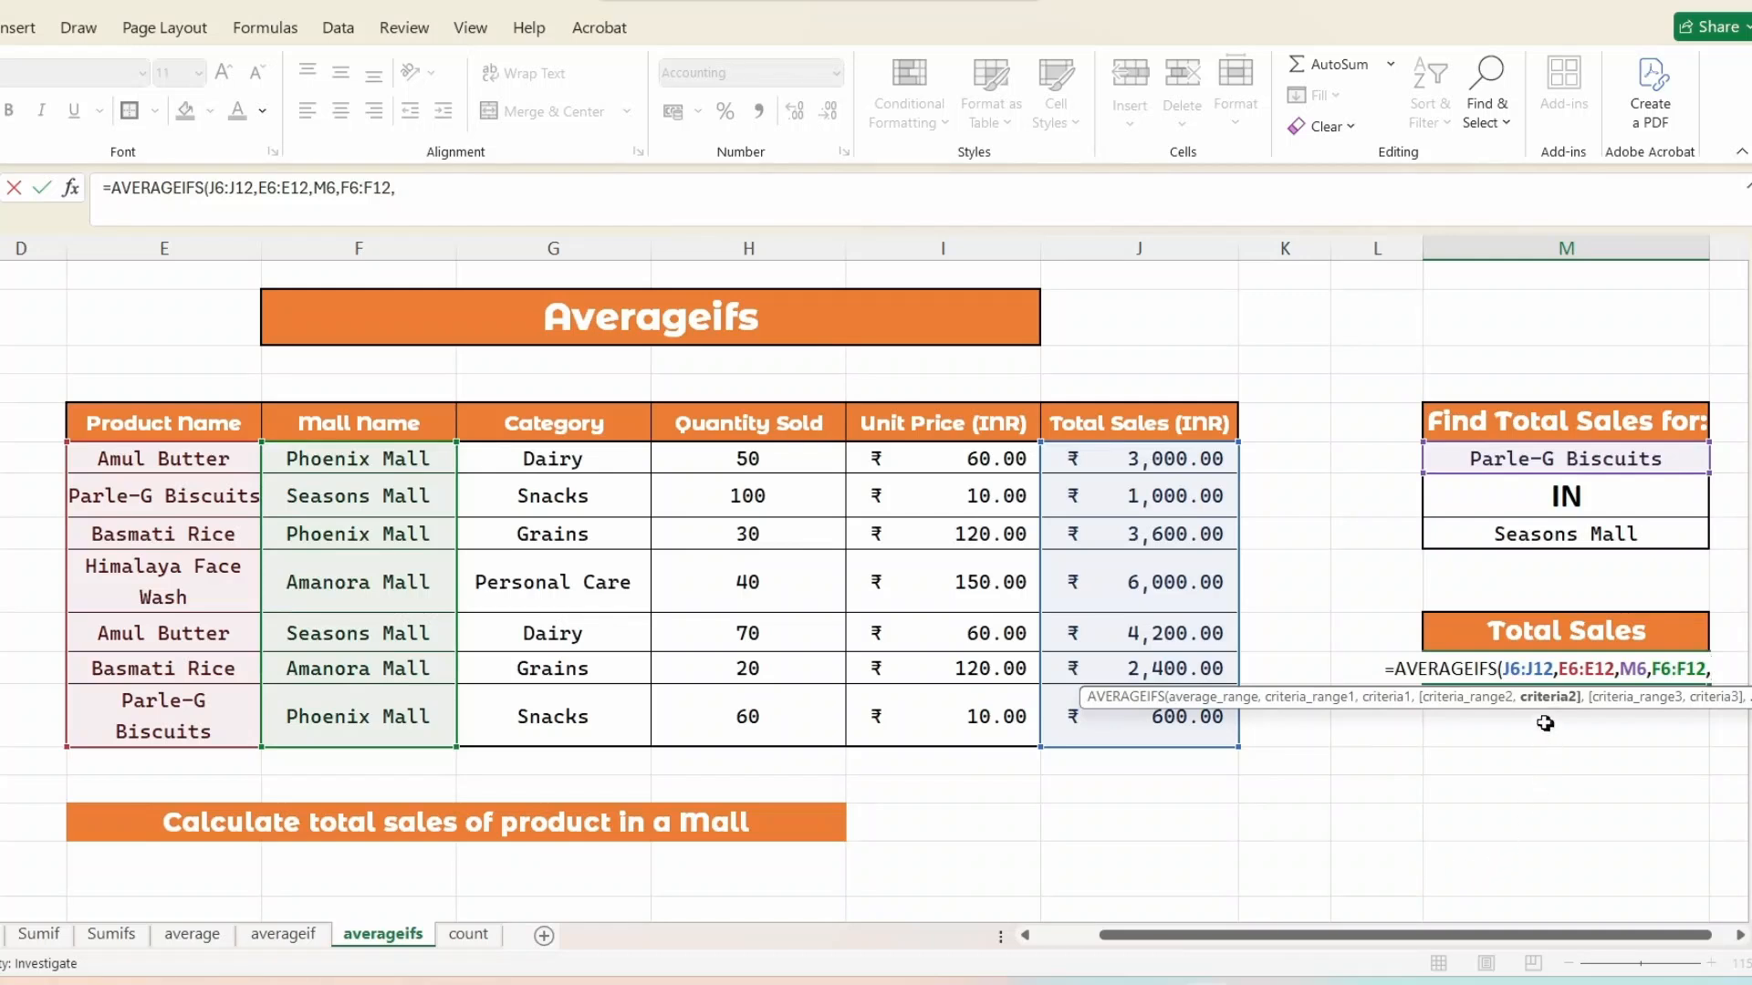
{"action": "left_click", "coordinate": [1554, 537]}
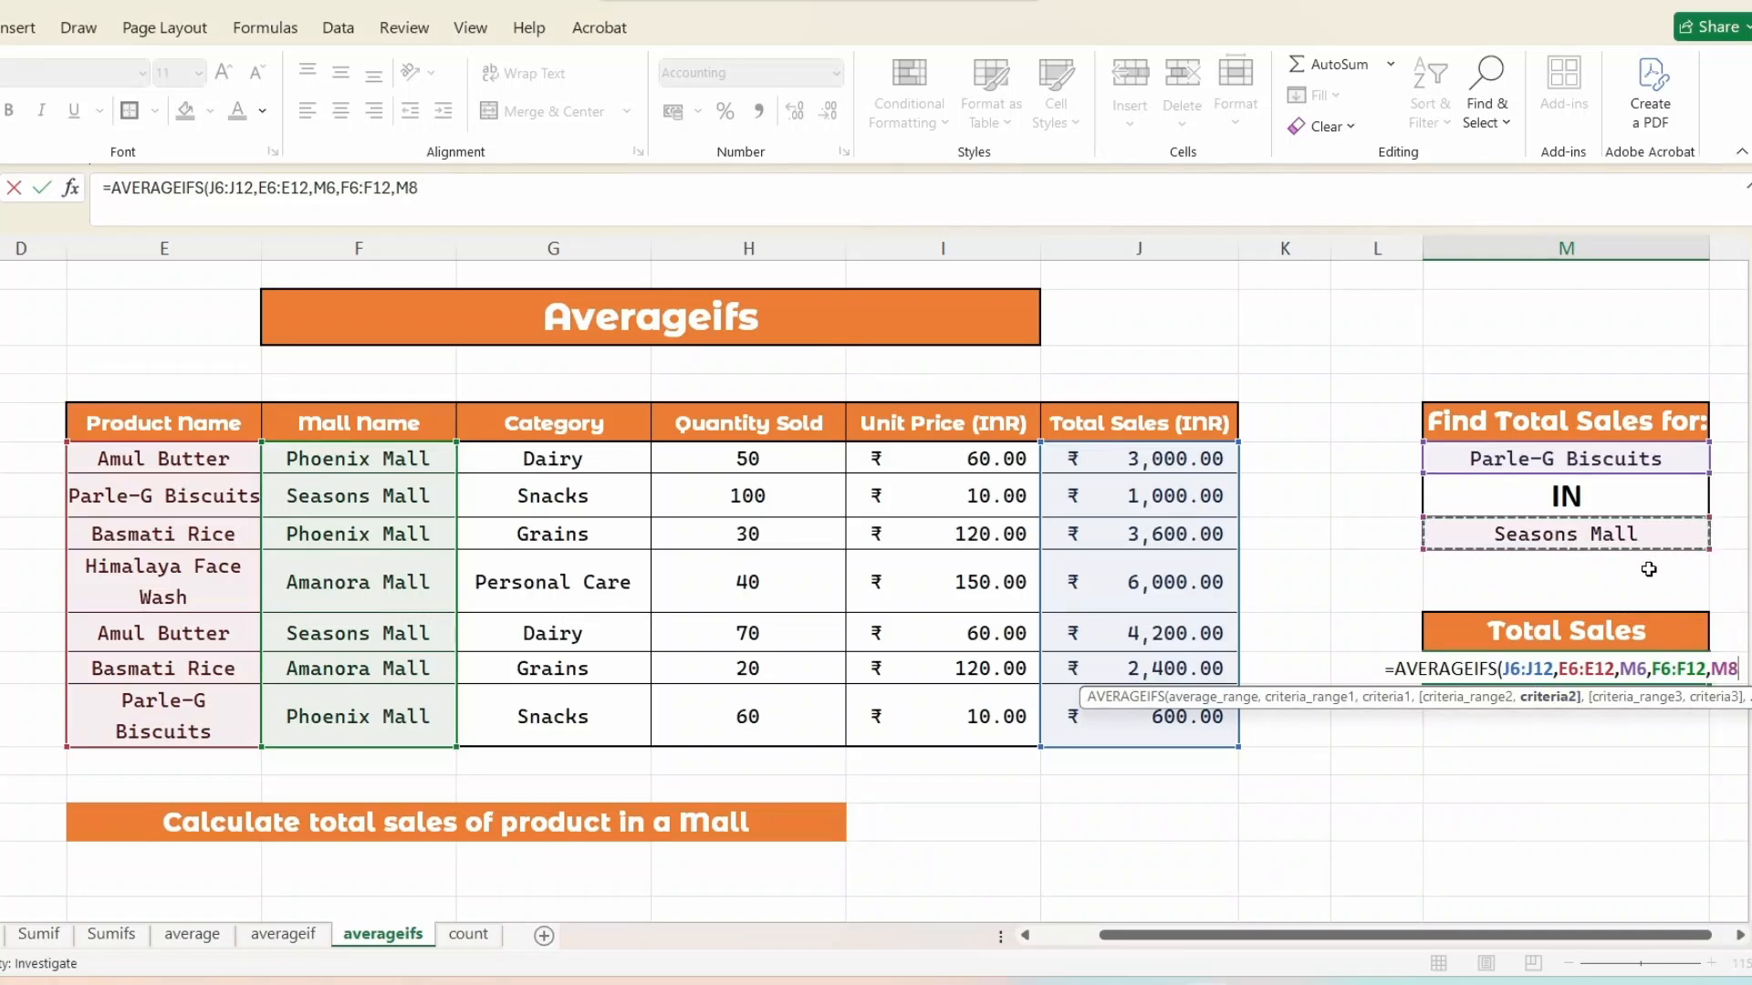
{"action": "type", "text": ")"}
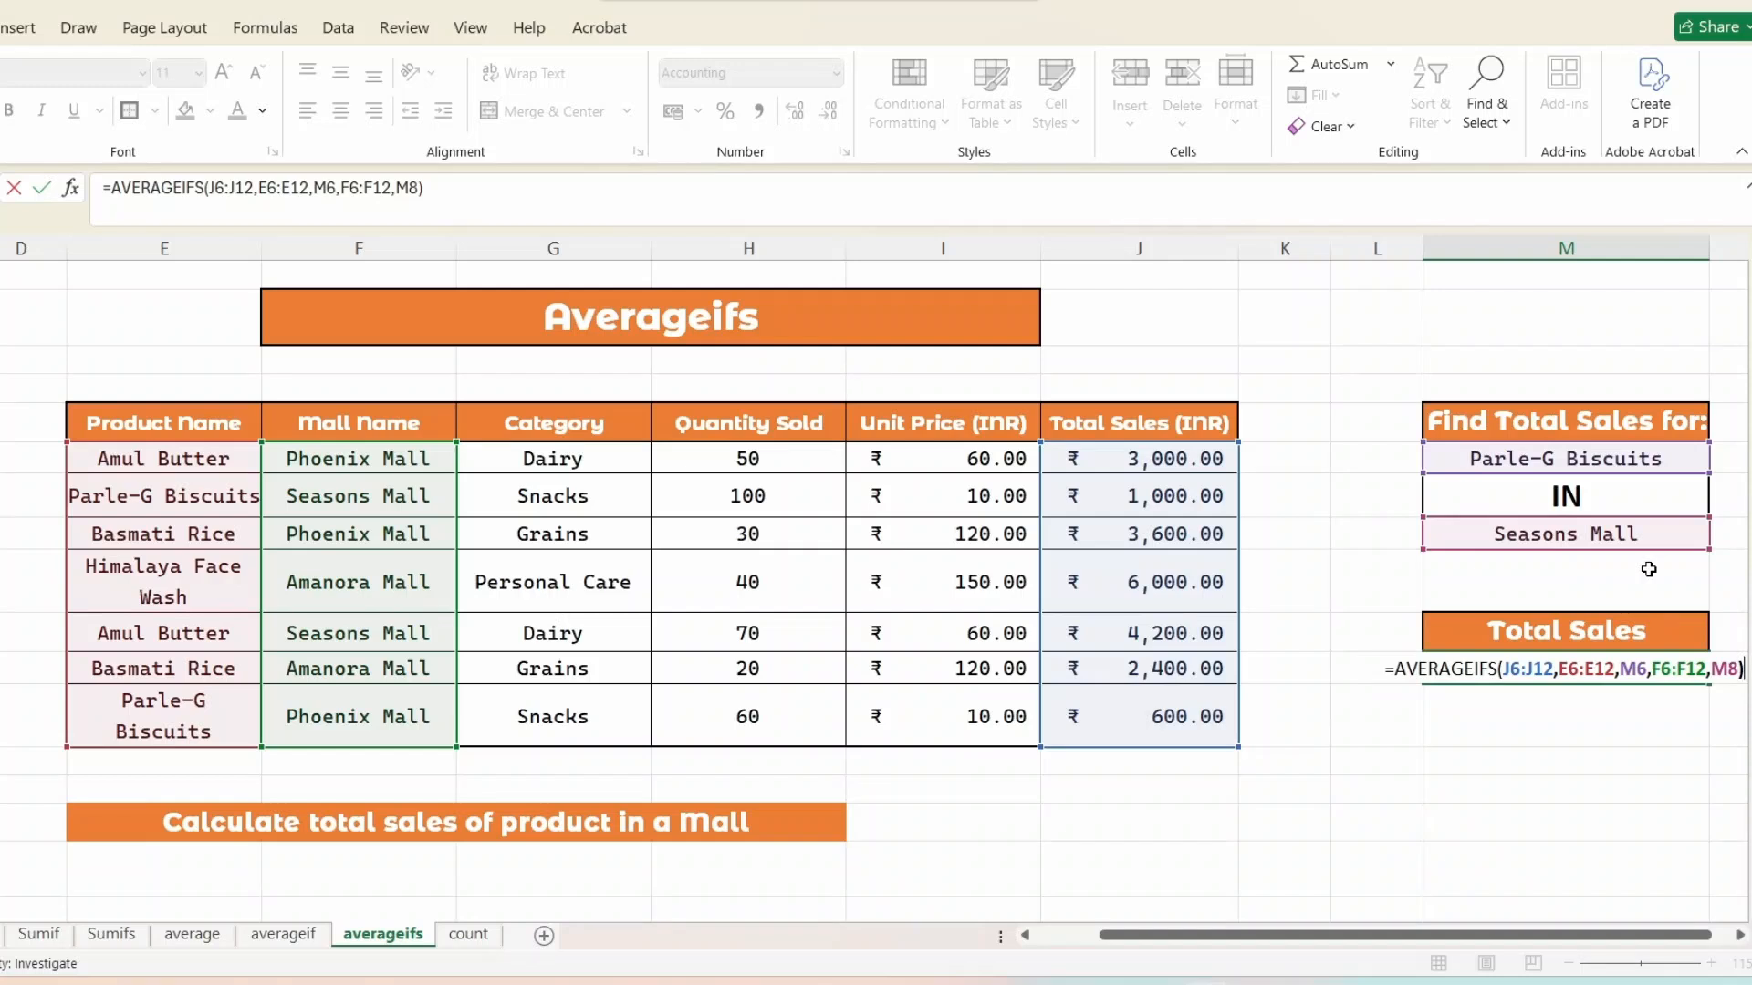
{"action": "key", "text": "Return"}
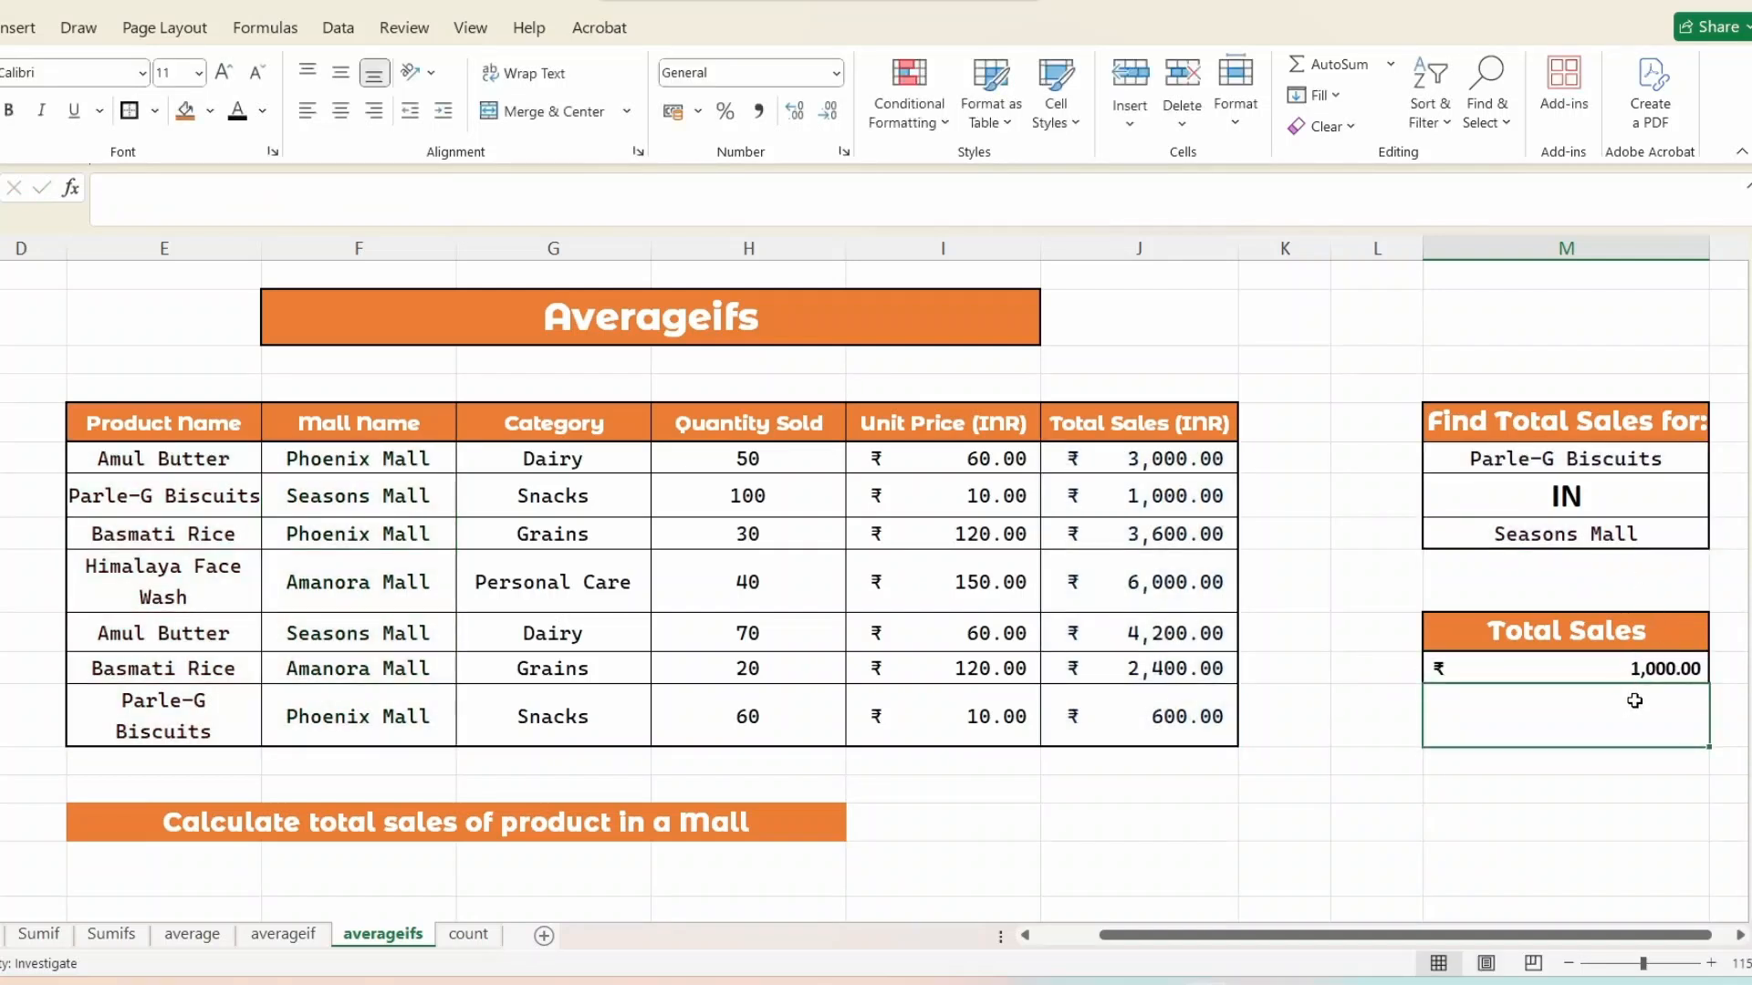
- Test the formula by changing the product criterion to Amul Butter and choosing the first mall offered for the mall criterion
{"action": "left_click", "coordinate": [1700, 460]}
{"action": "left_click", "coordinate": [1719, 462]}
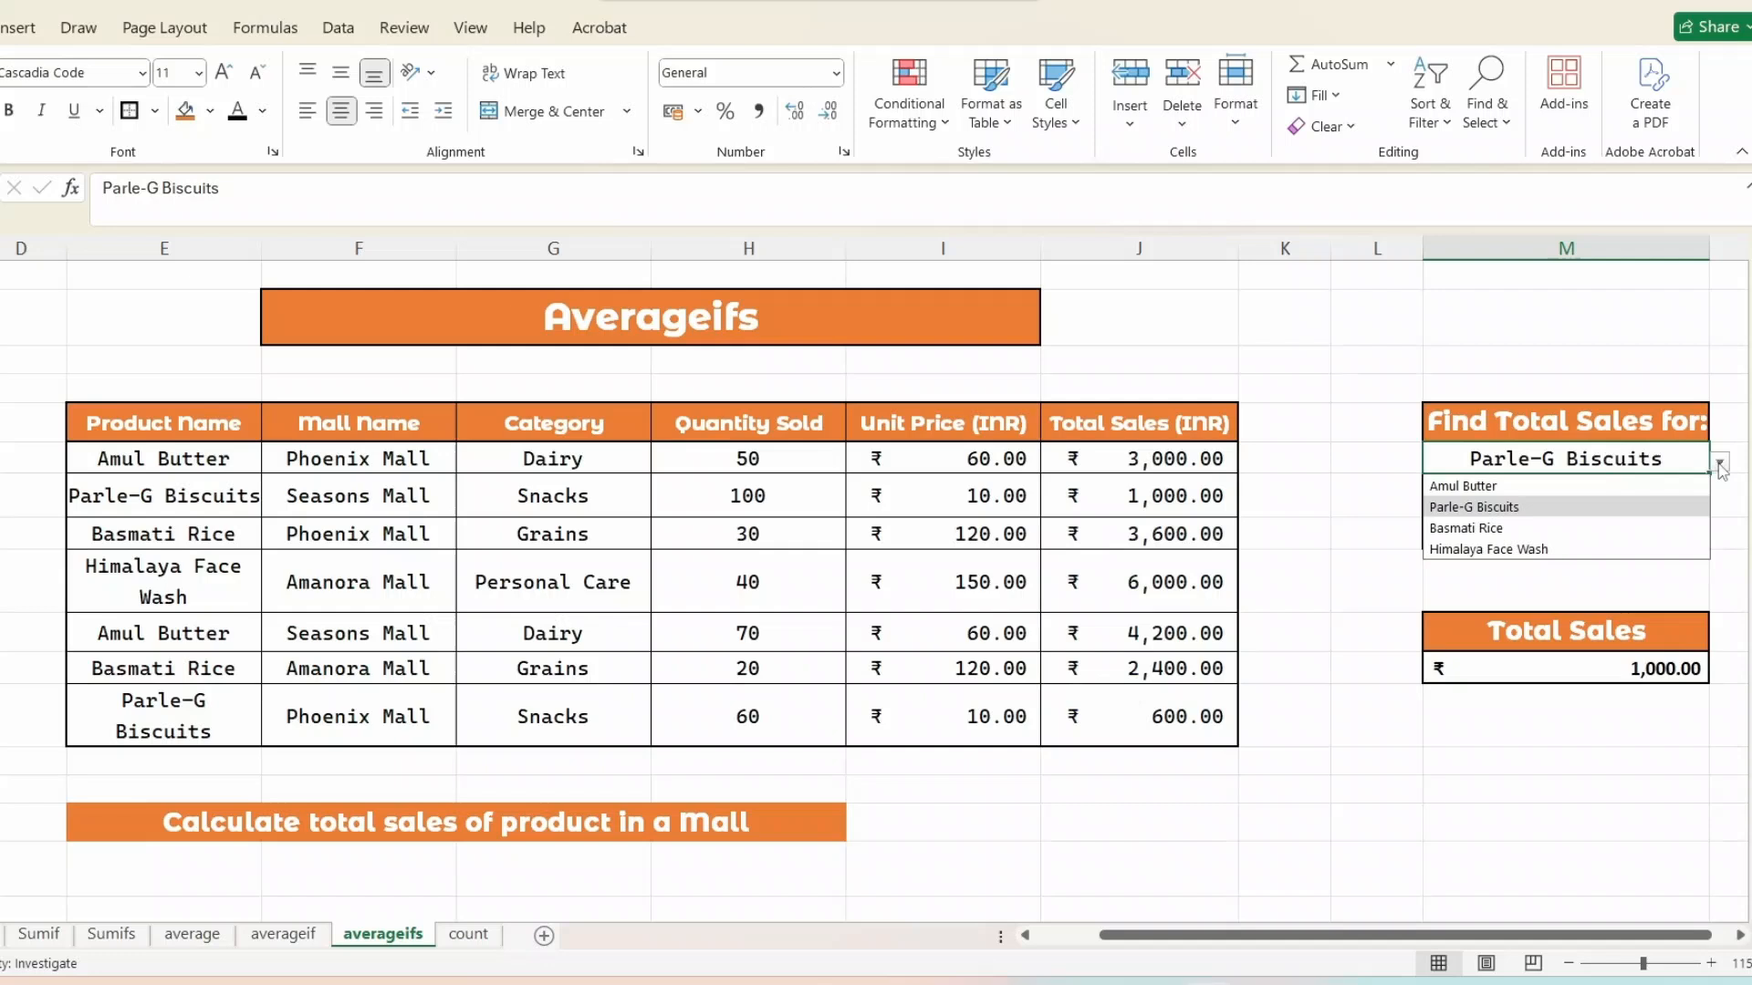
{"action": "left_click", "coordinate": [1639, 487]}
{"action": "left_click", "coordinate": [1656, 527]}
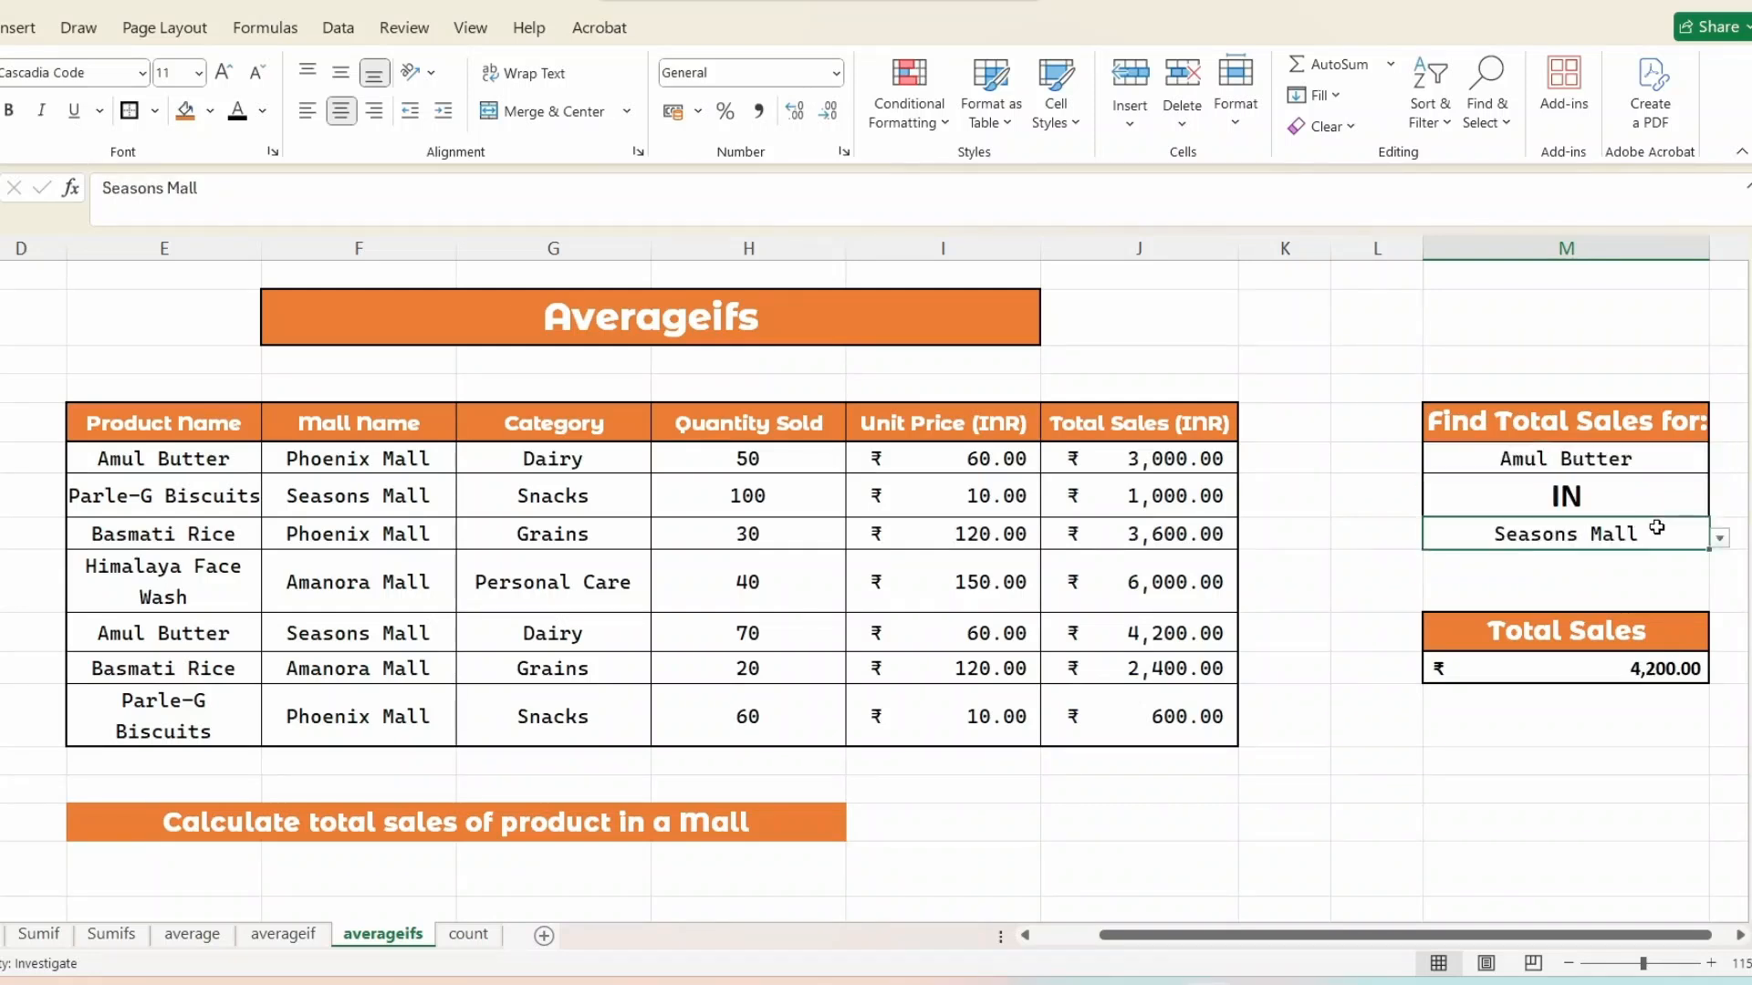
{"action": "left_click", "coordinate": [1719, 539]}
{"action": "left_click", "coordinate": [1633, 561]}
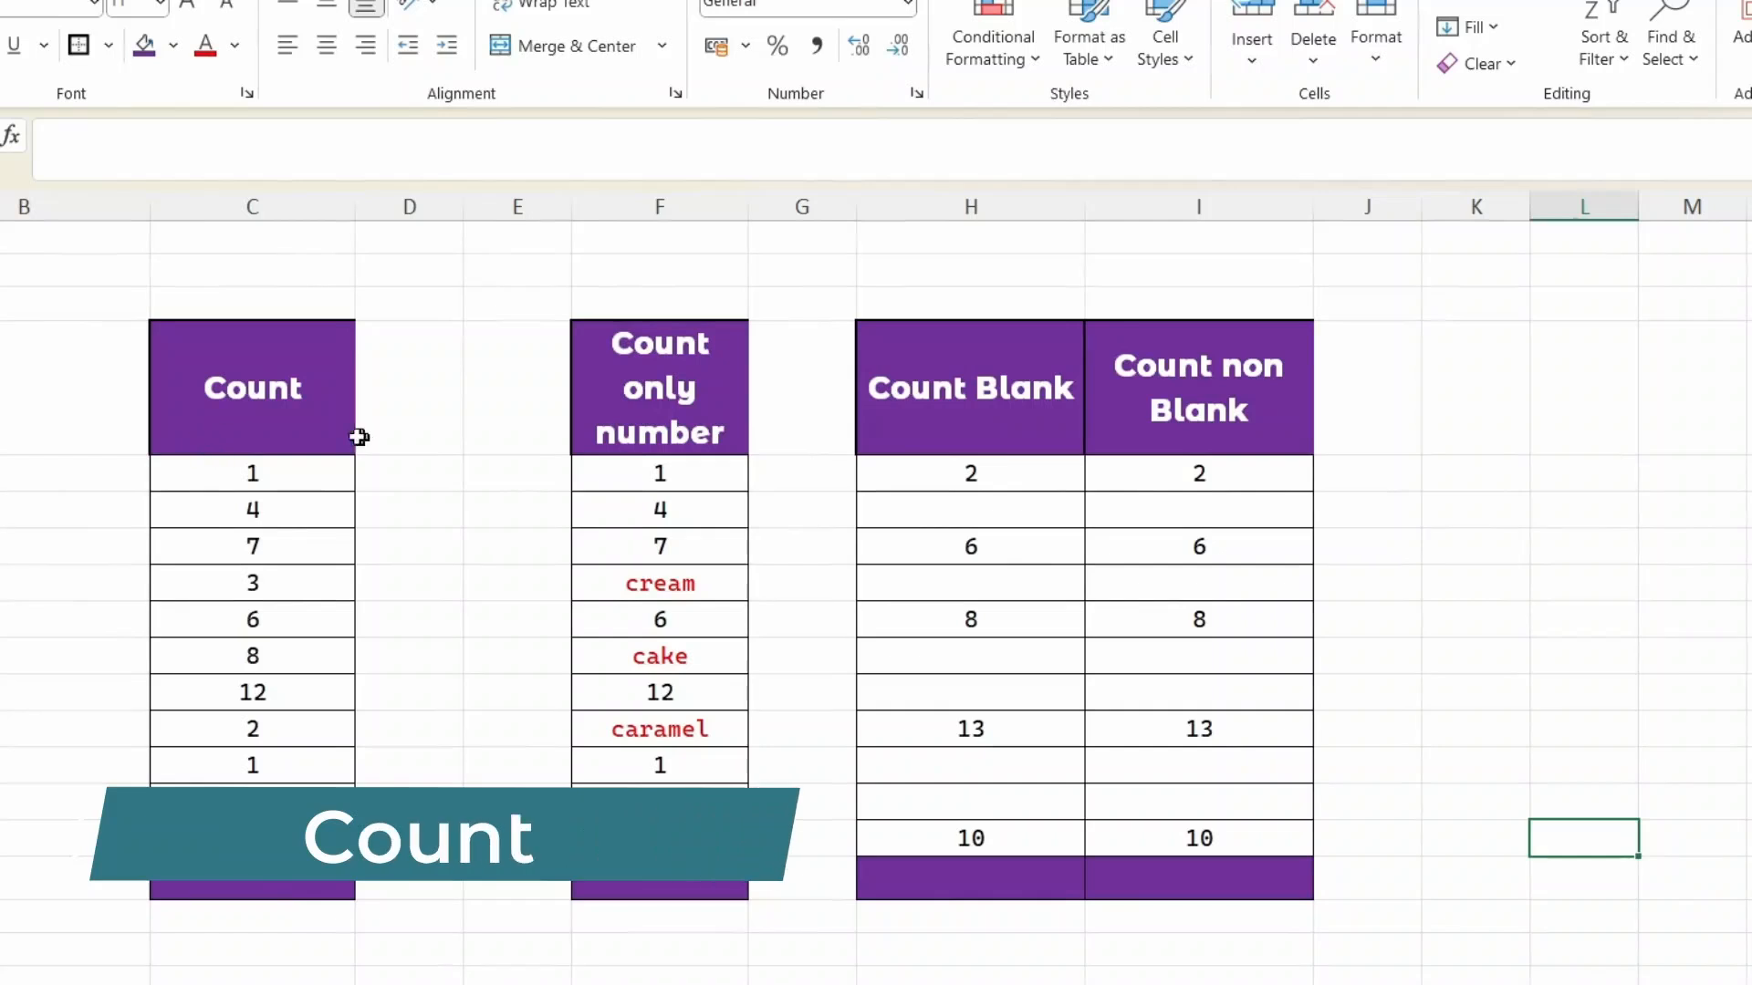
- Count the values in the Count column by entering =COUNT(C5:C15) in the purple cell below it
{"action": "left_click", "coordinate": [283, 871]}
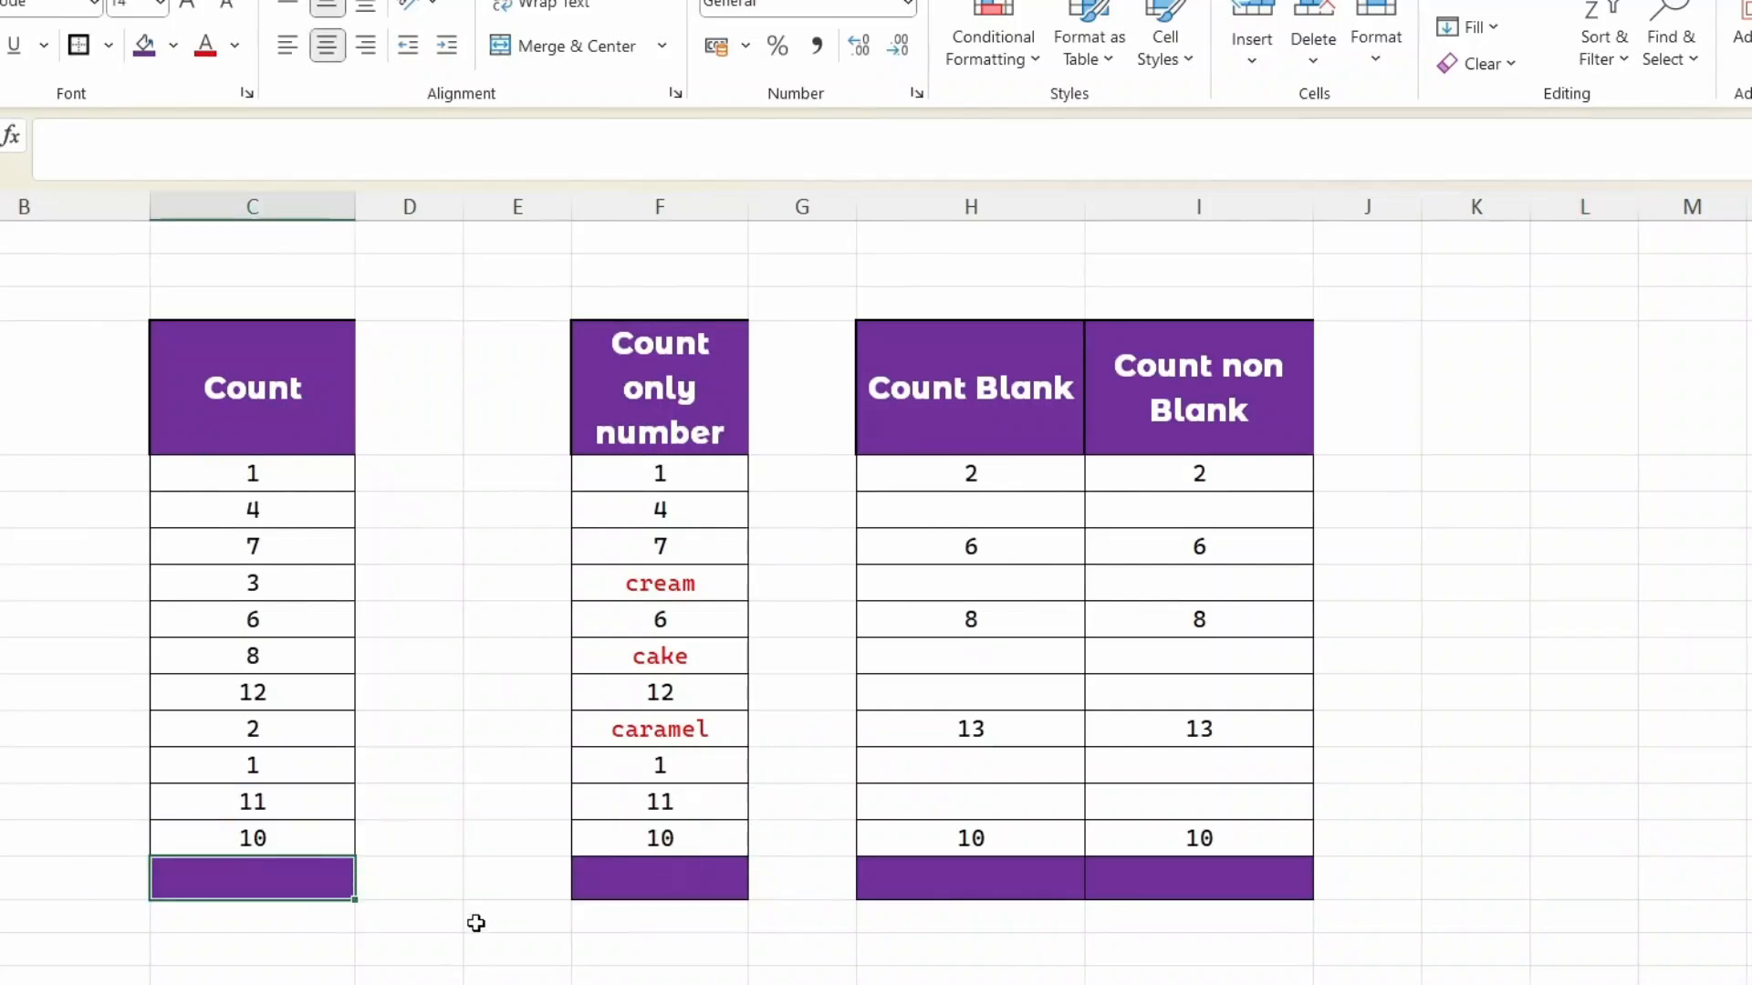
{"action": "type", "text": "=count"}
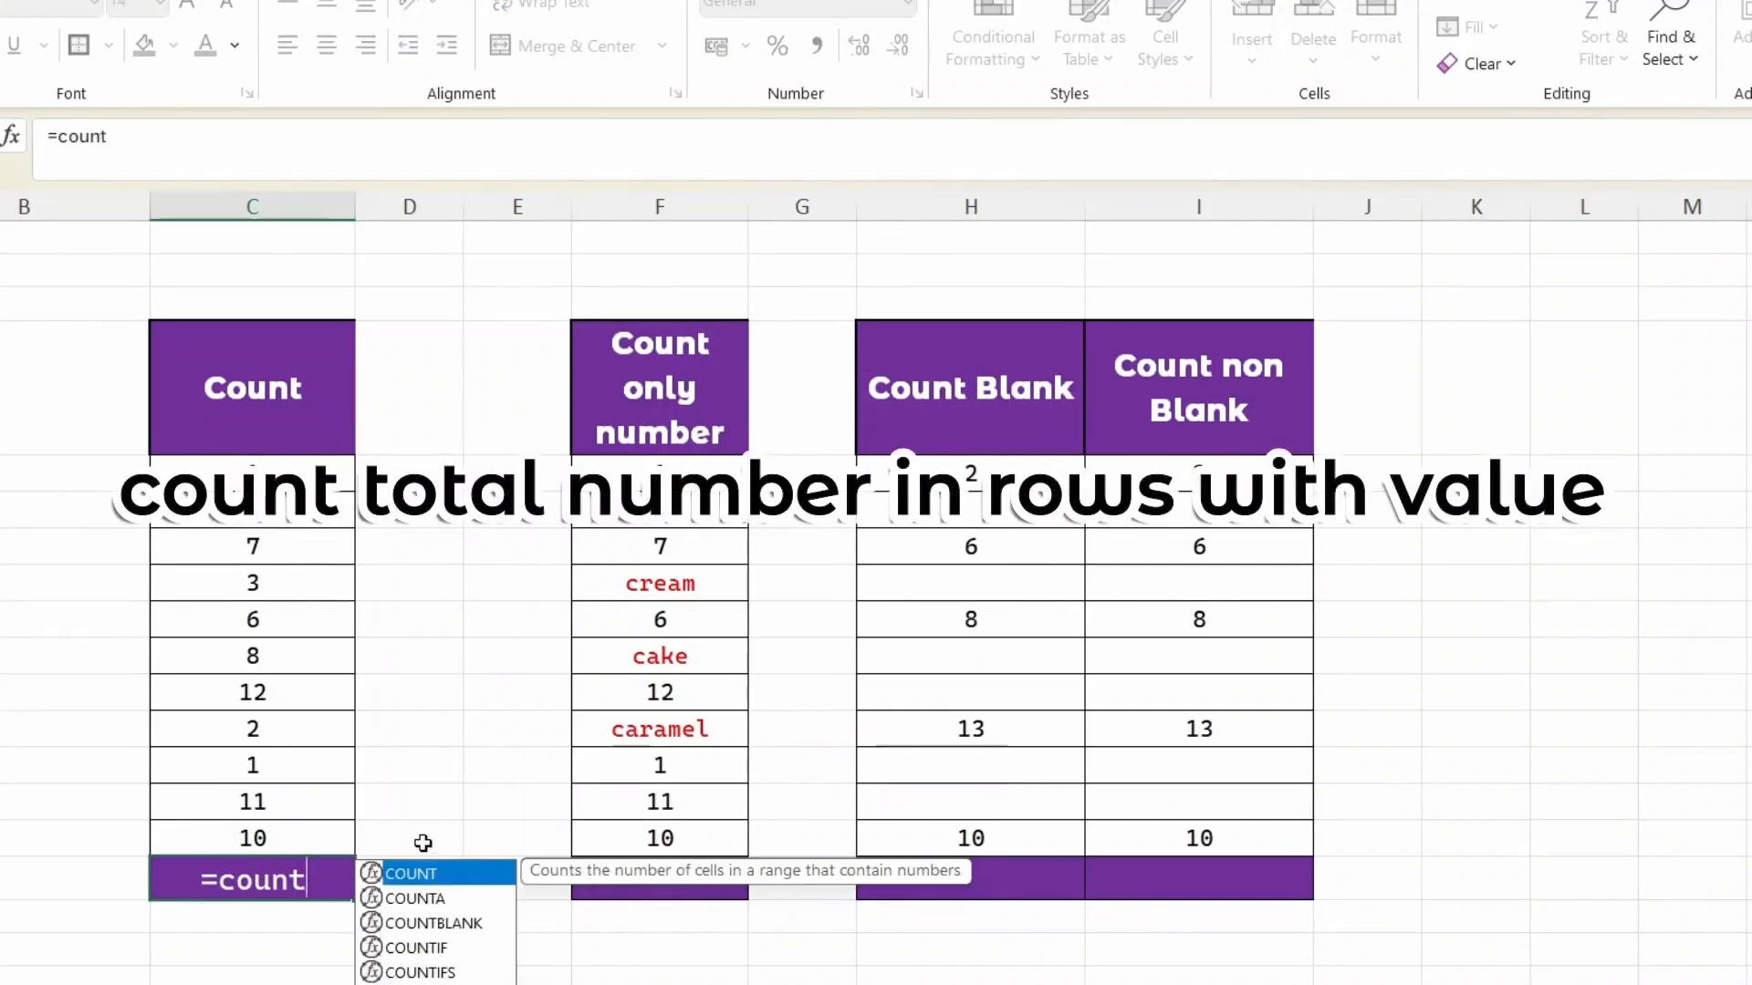
{"action": "key", "text": "Tab"}
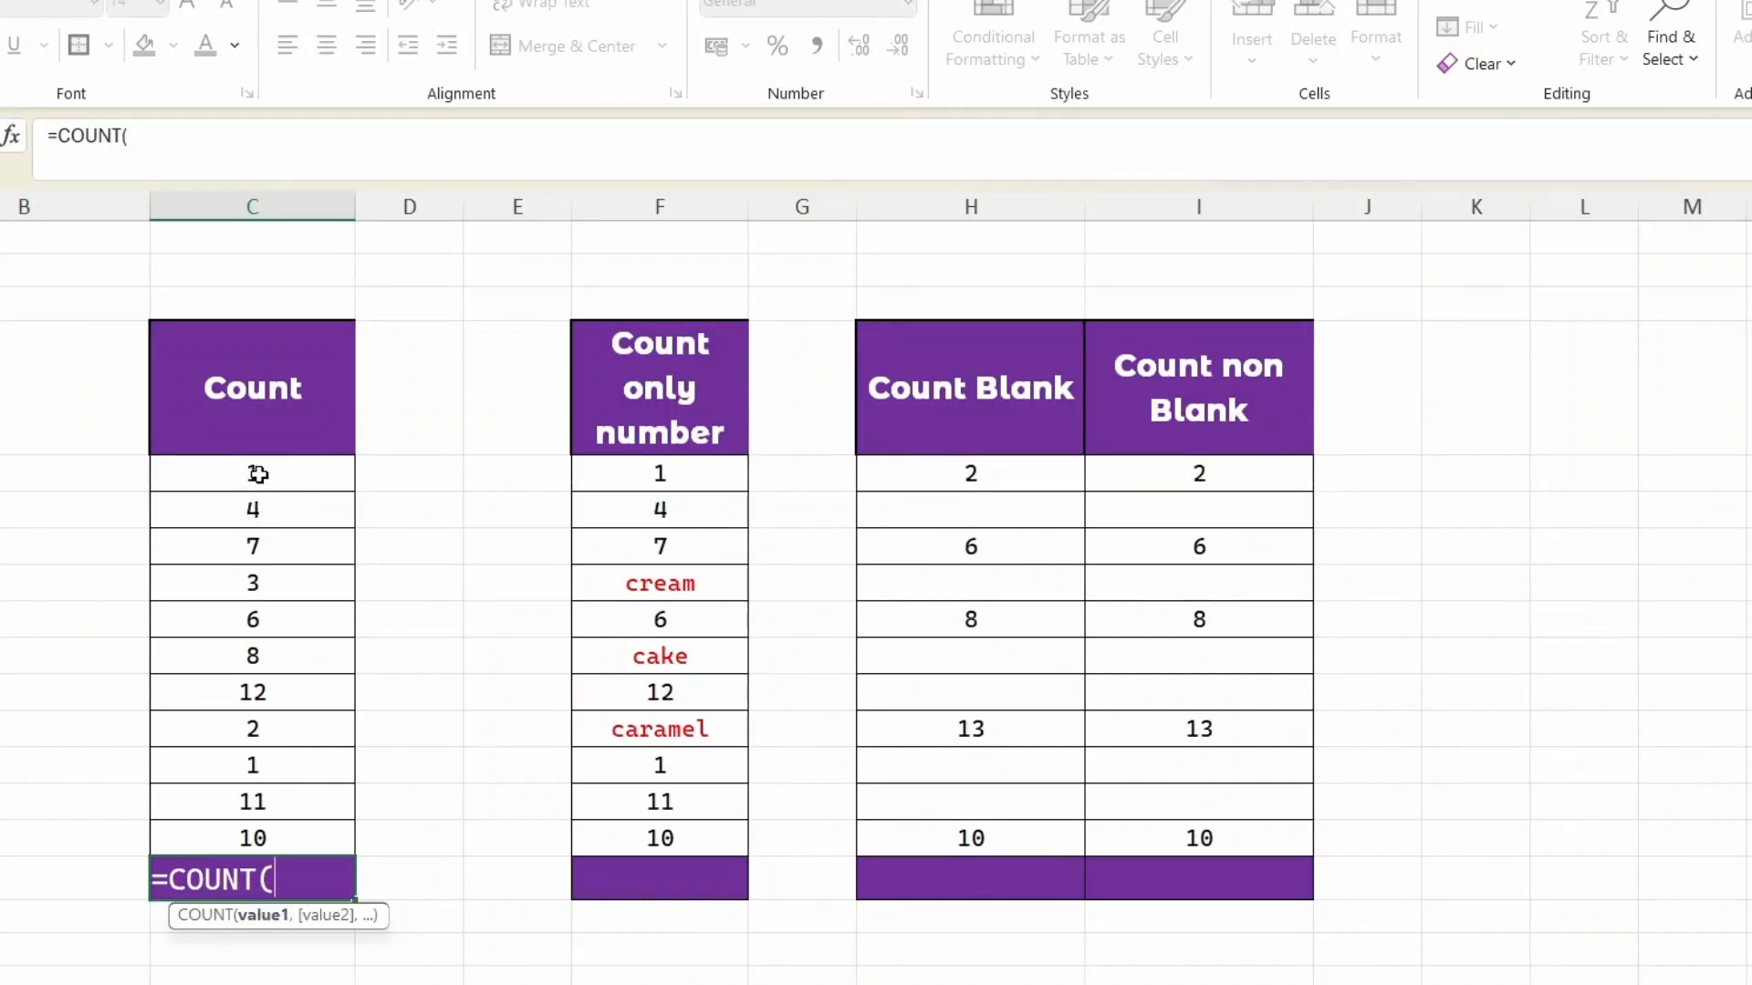
{"action": "left_click_drag", "start_coordinate": [258, 474], "coordinate": [246, 833]}
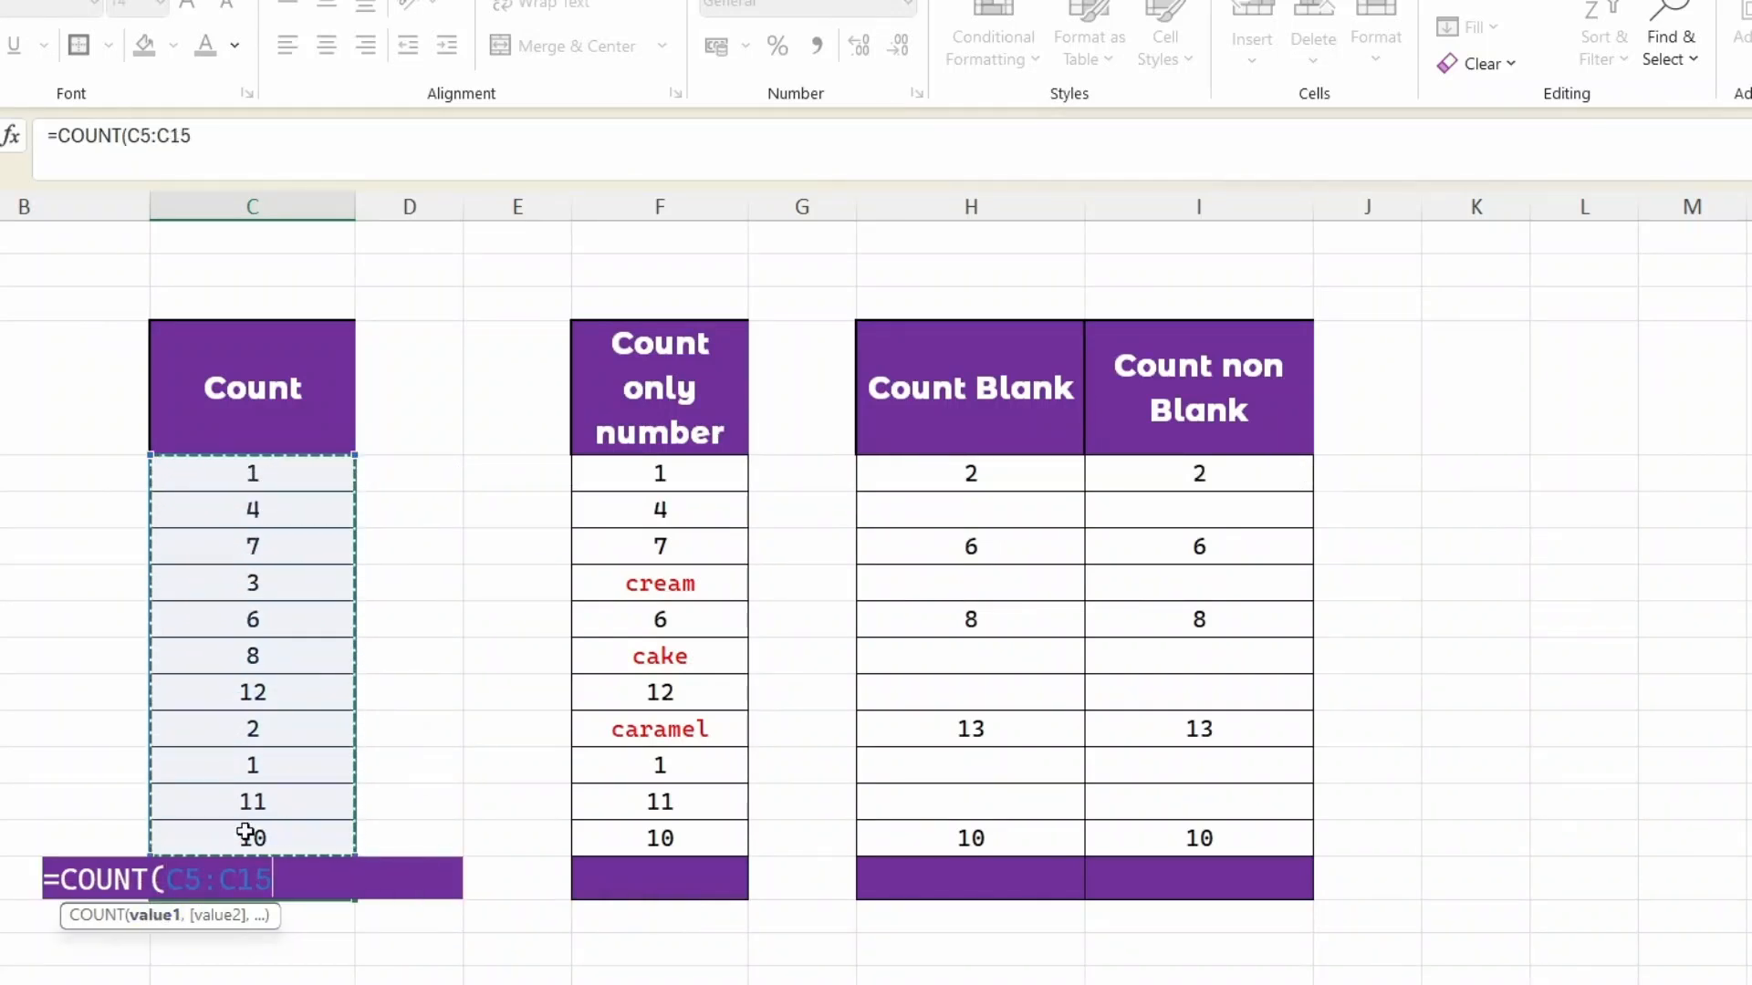
{"action": "key", "text": "Return"}
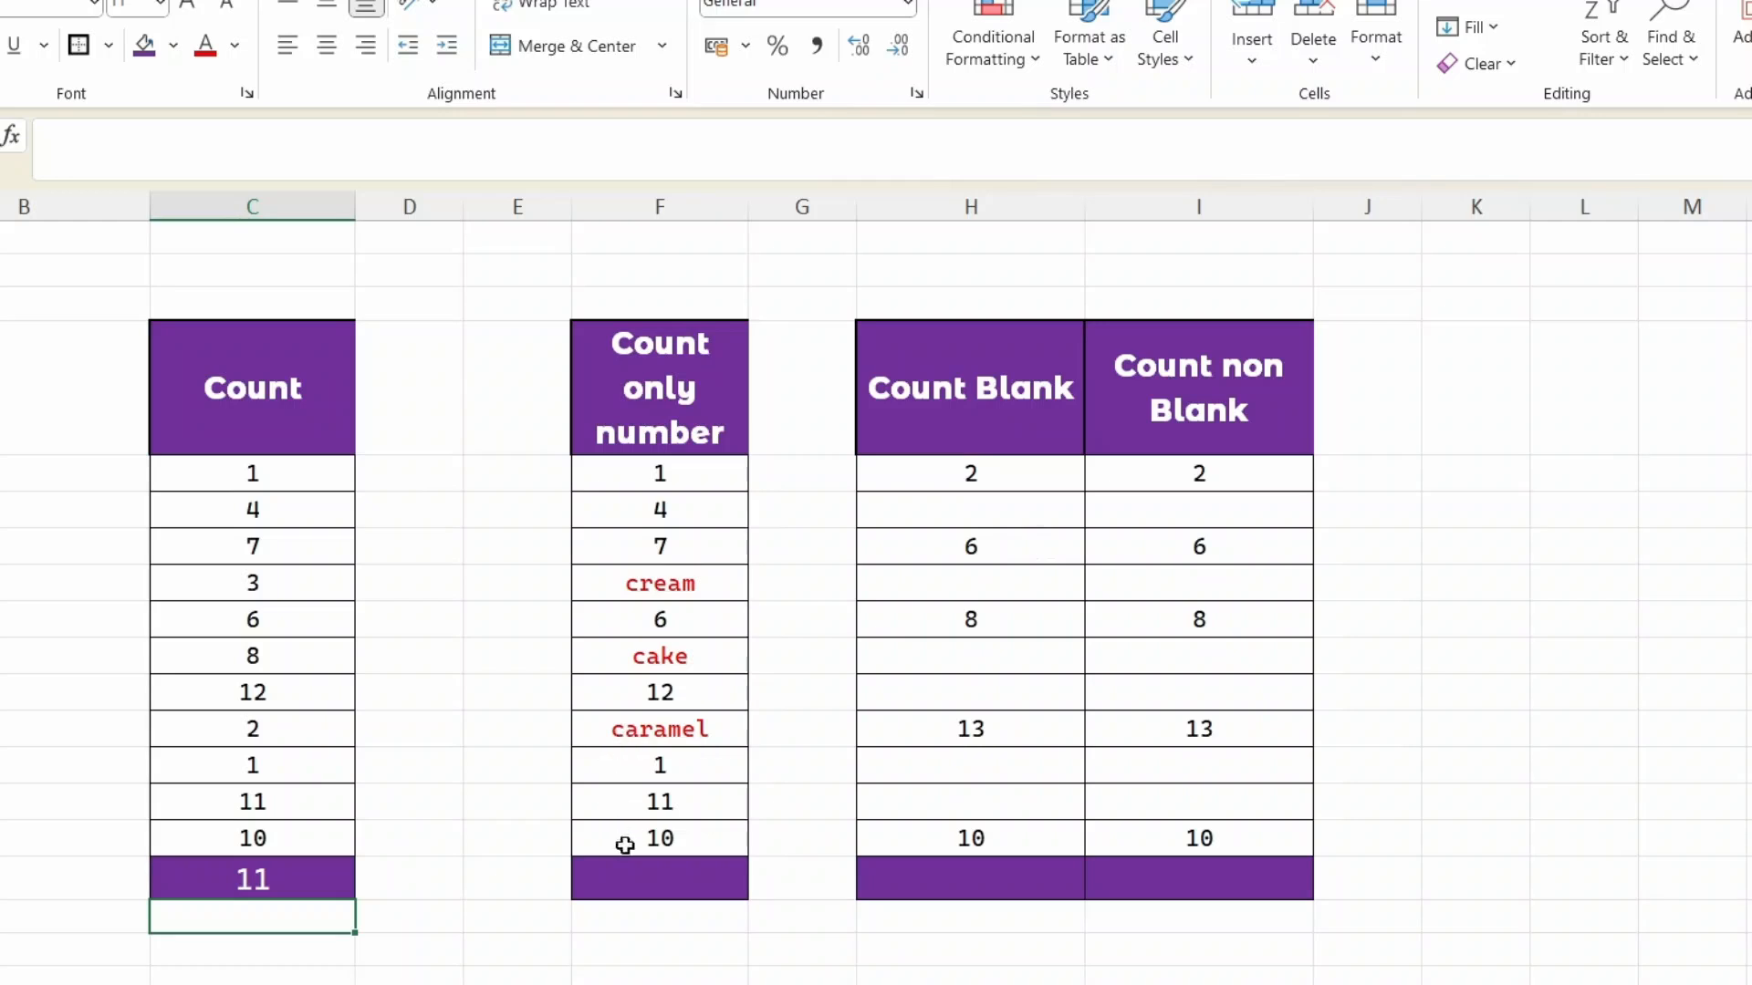
- Count only the numeric entries in the Count only number column by entering =COUNT(F5:F15) in the purple cell below it
{"action": "left_click", "coordinate": [641, 878]}
{"action": "type", "text": "=count"}
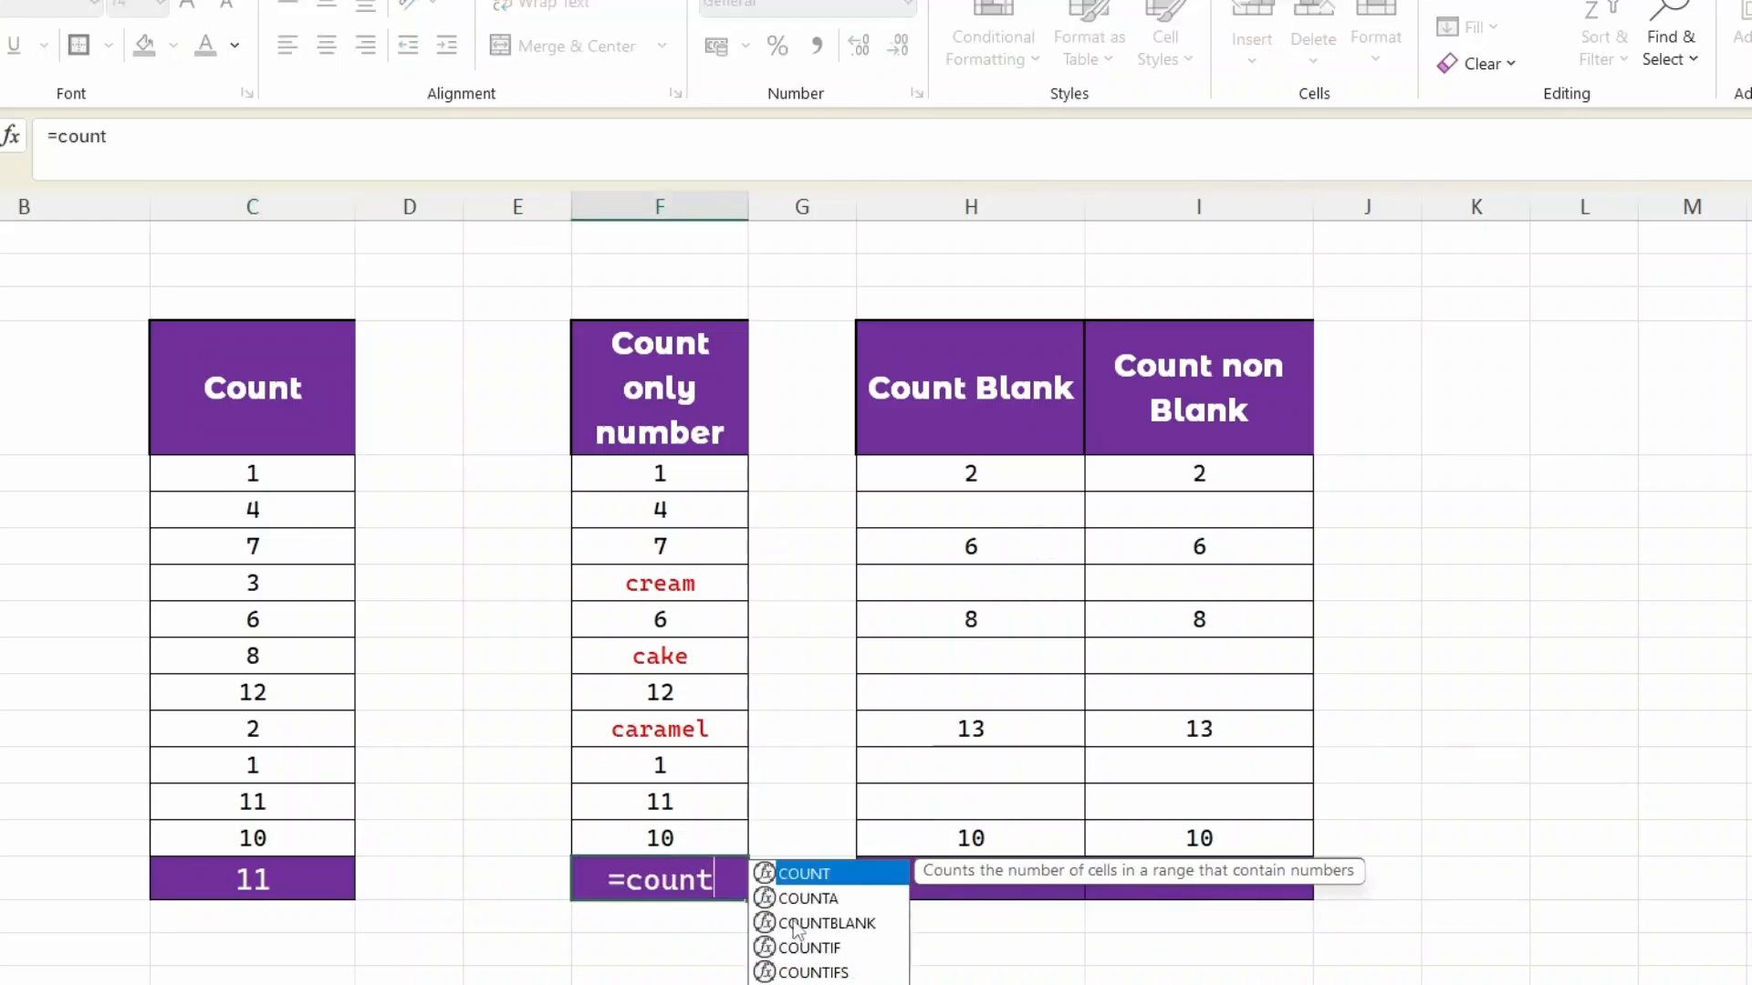
{"action": "key", "text": "Tab"}
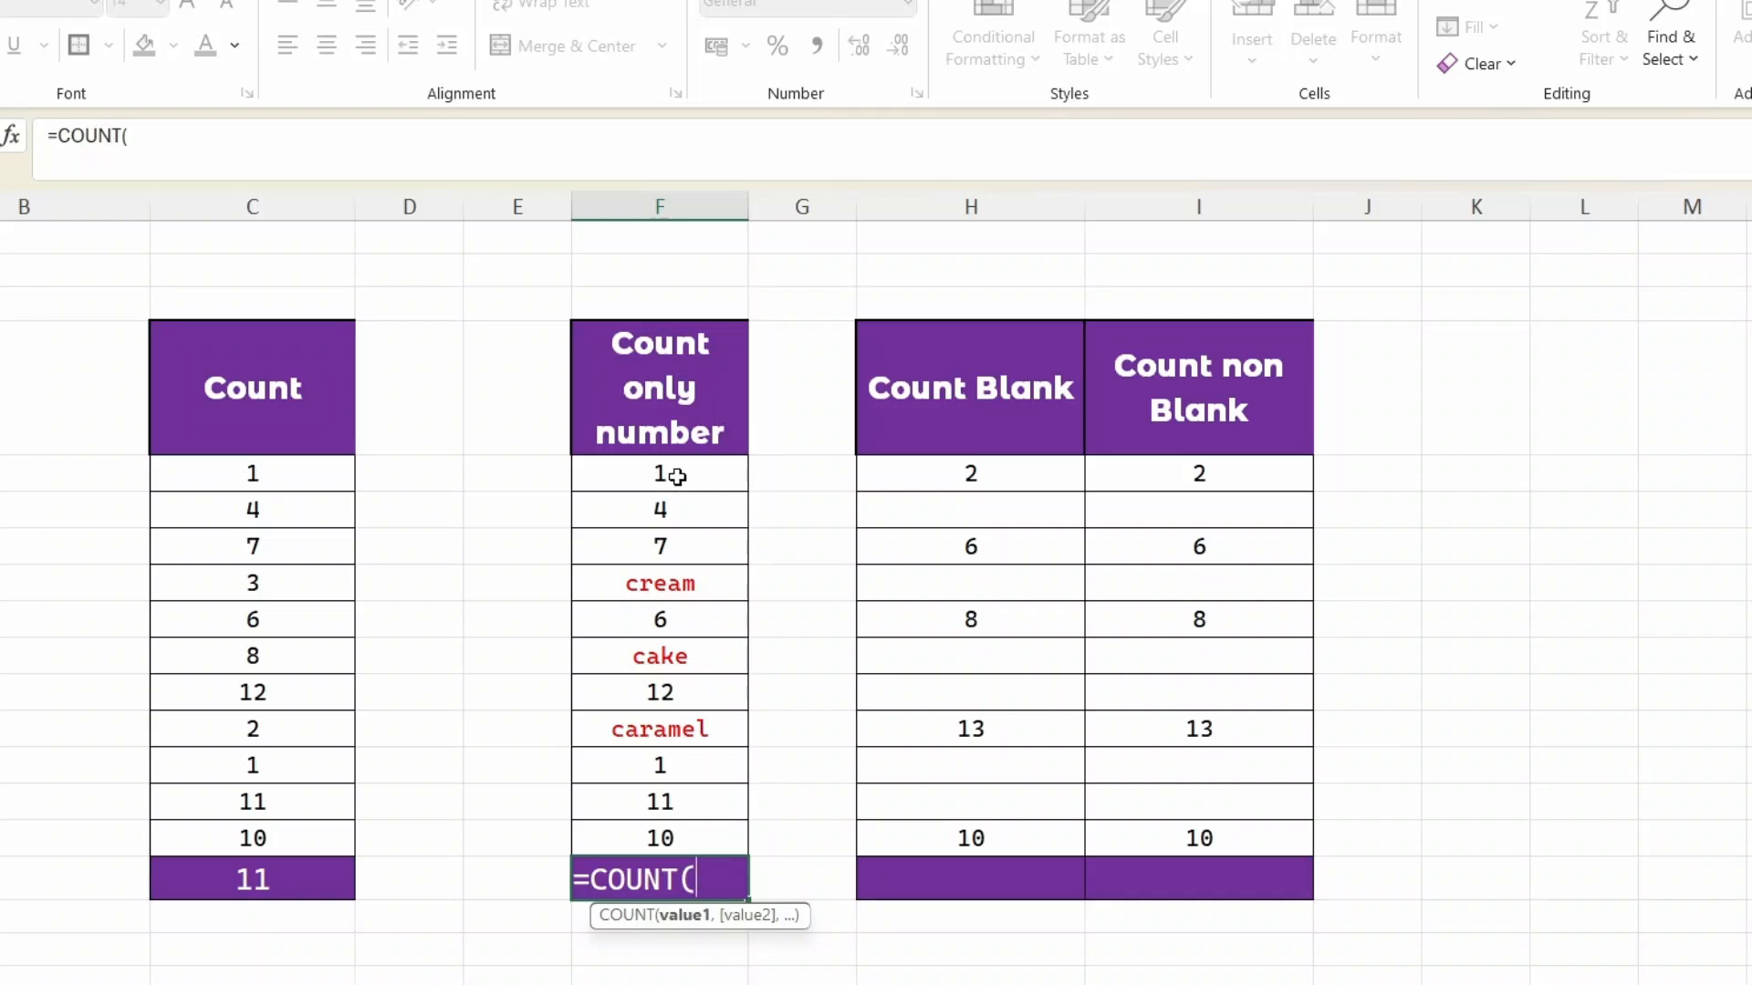
{"action": "left_click_drag", "start_coordinate": [677, 476], "coordinate": [682, 832]}
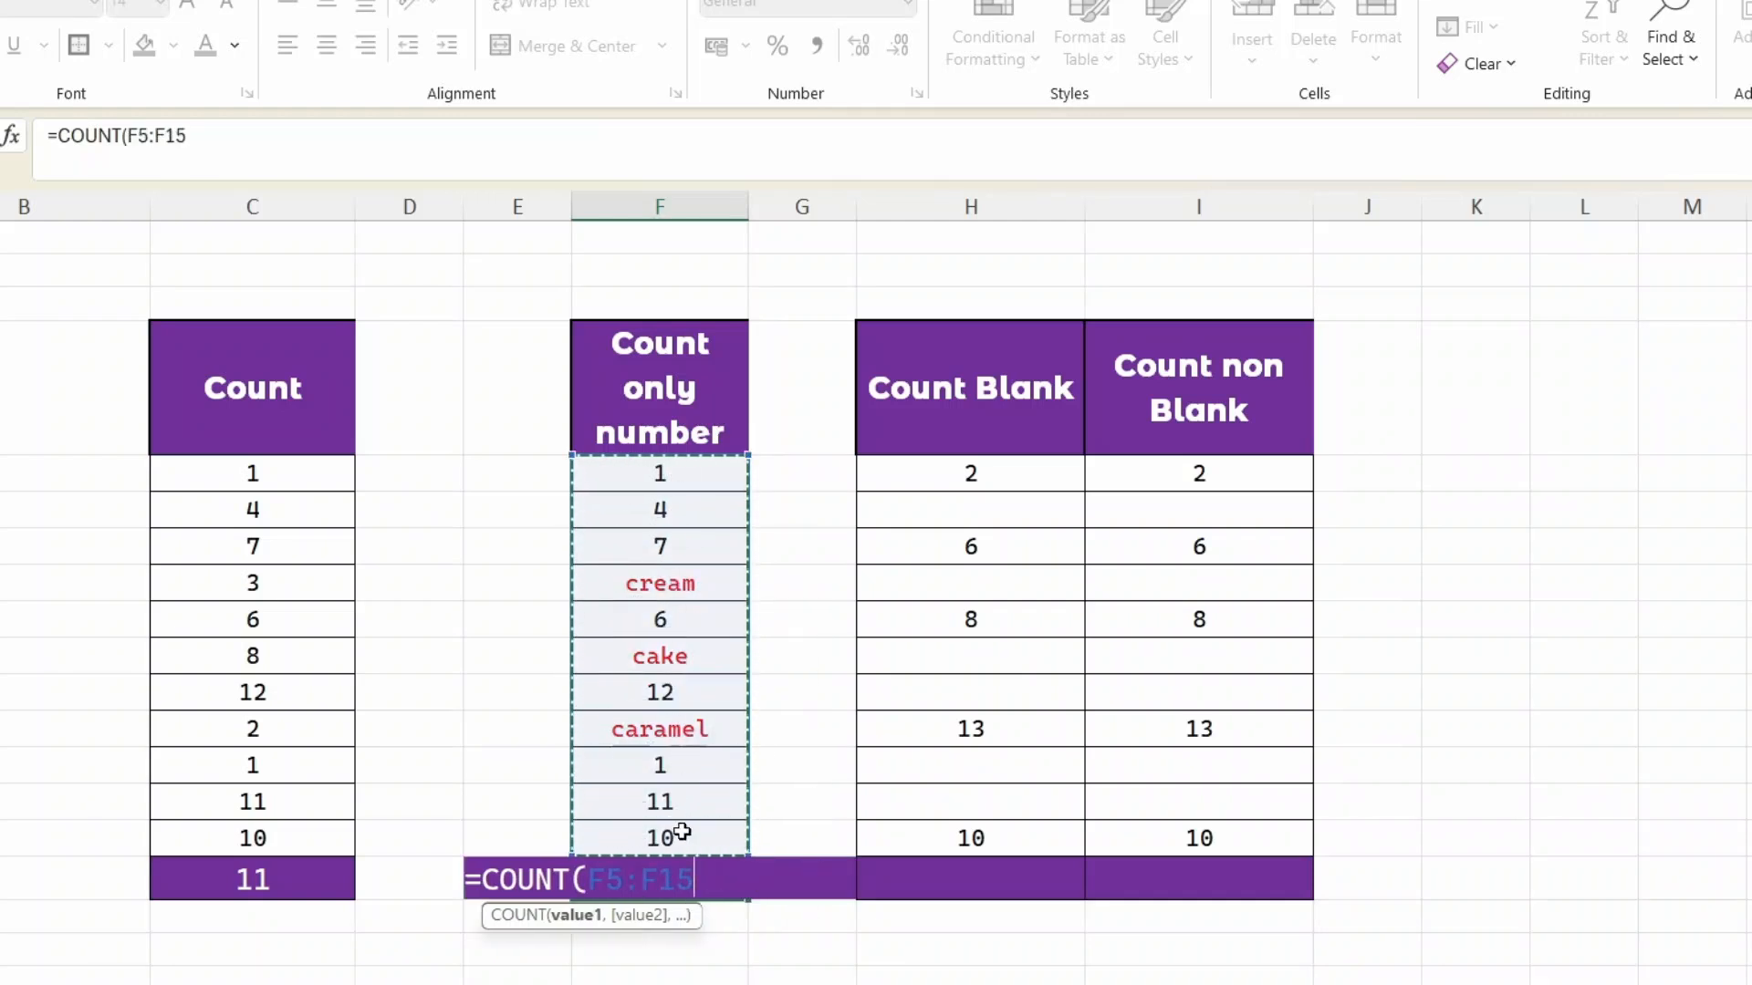
{"action": "key", "text": "Return"}
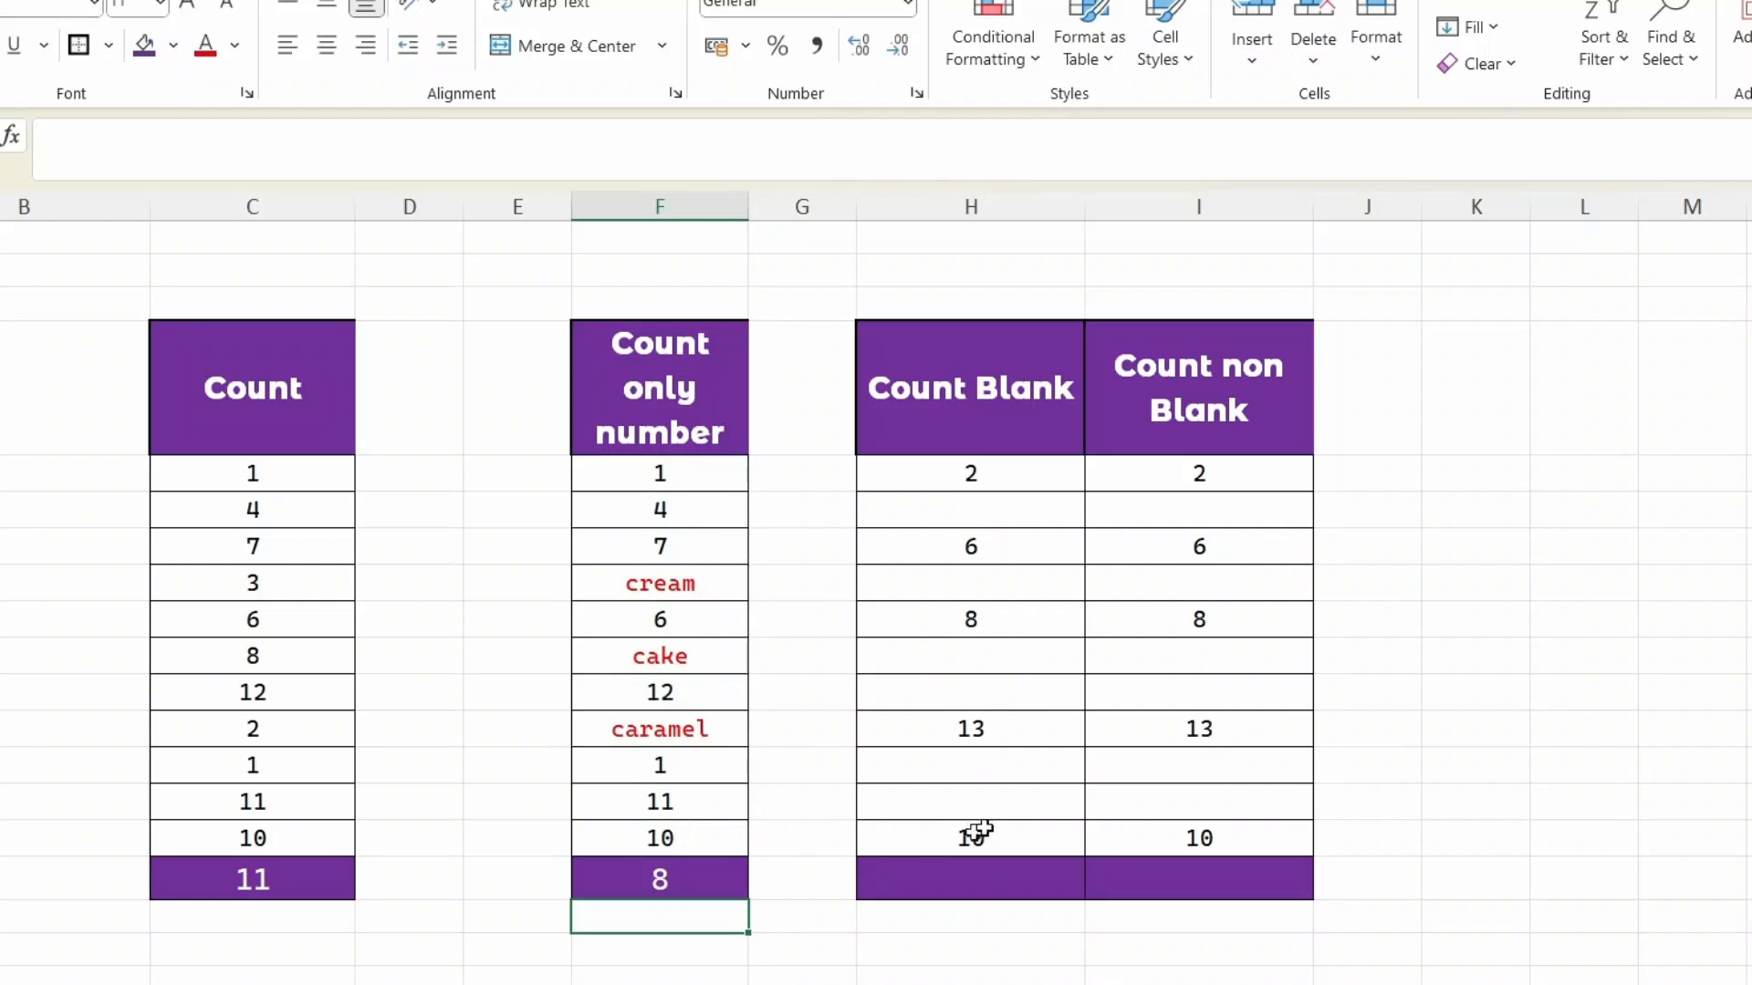
- Count the empty cells in the Count Blank column by entering =COUNTBLANK(H5:H15) in the purple cell below it
{"action": "left_click", "coordinate": [957, 879]}
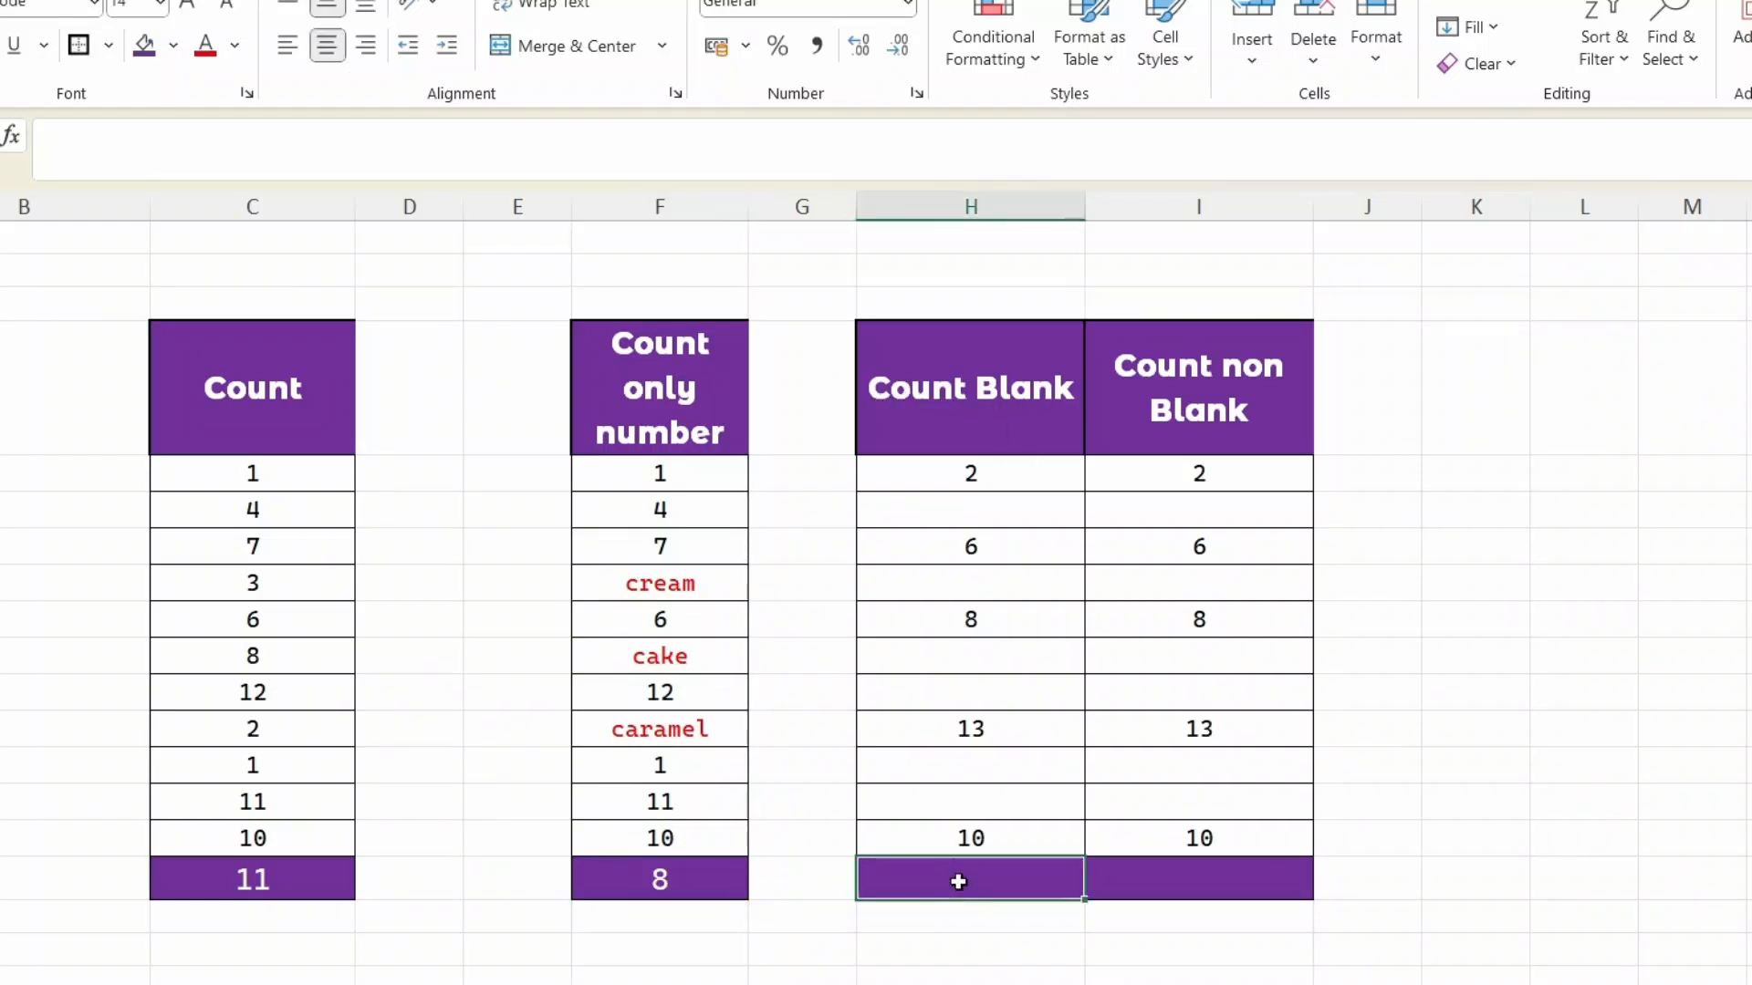
{"action": "type", "text": "=count"}
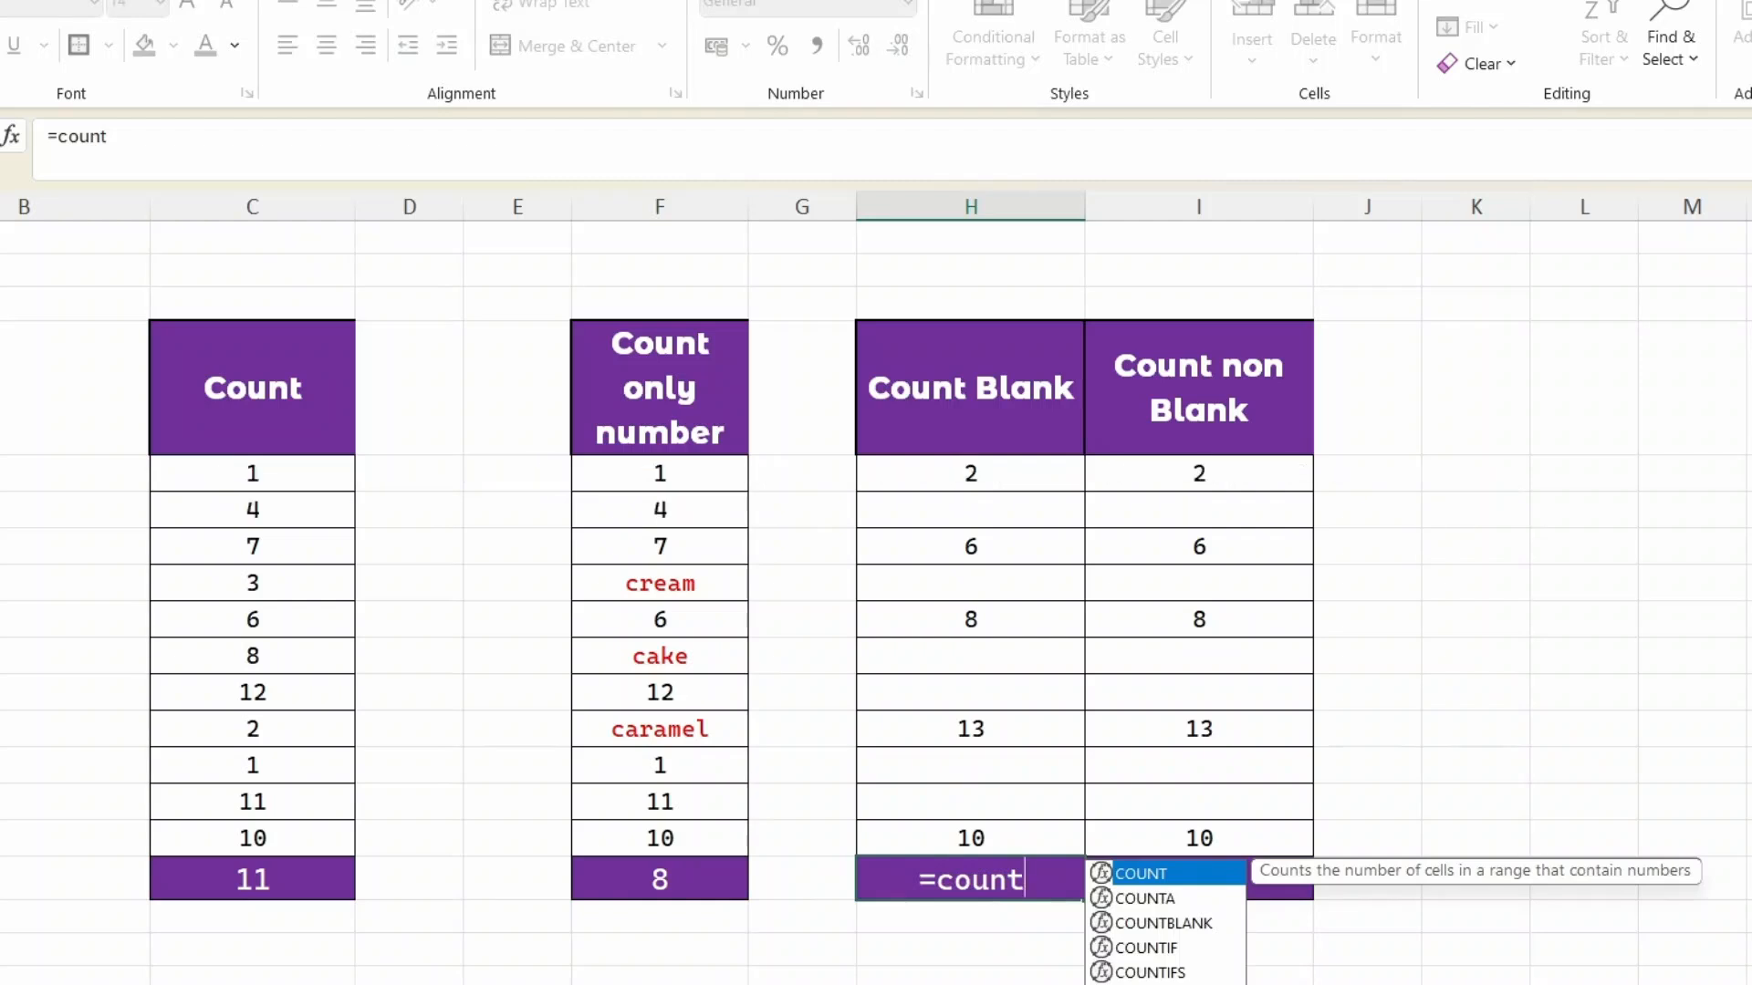
{"action": "type", "text": "b"}
{"action": "key", "text": "Tab"}
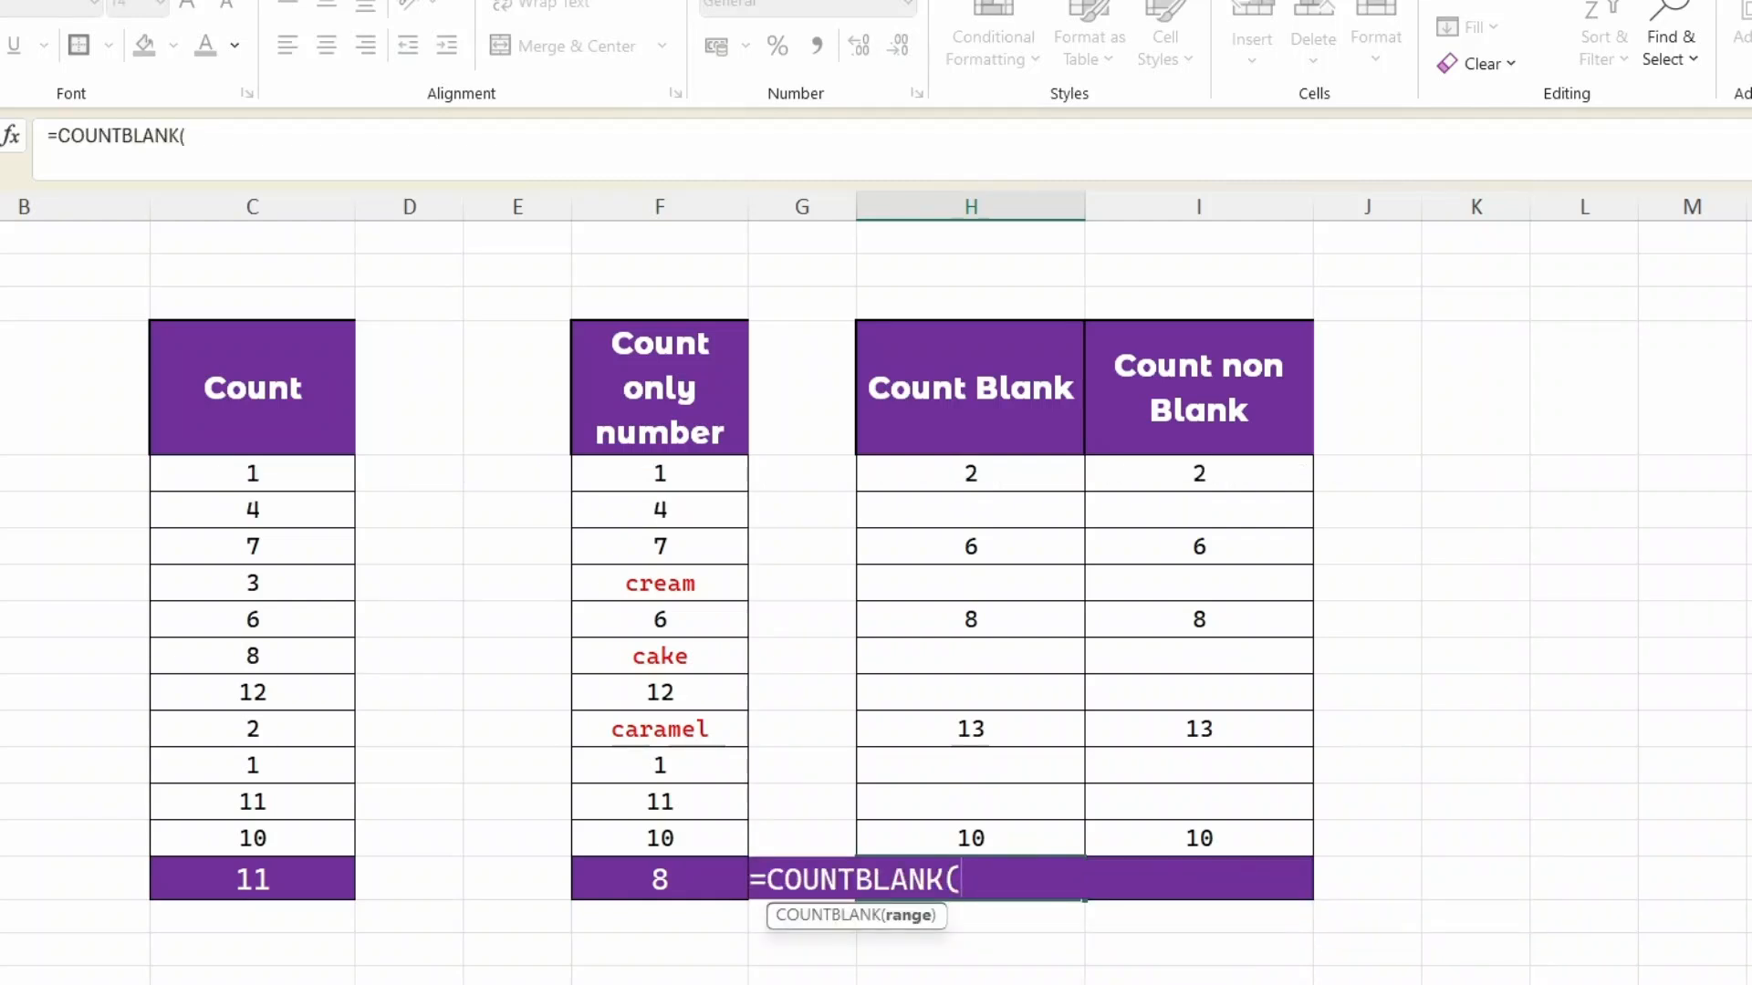
{"action": "left_click_drag", "start_coordinate": [984, 472], "coordinate": [985, 832]}
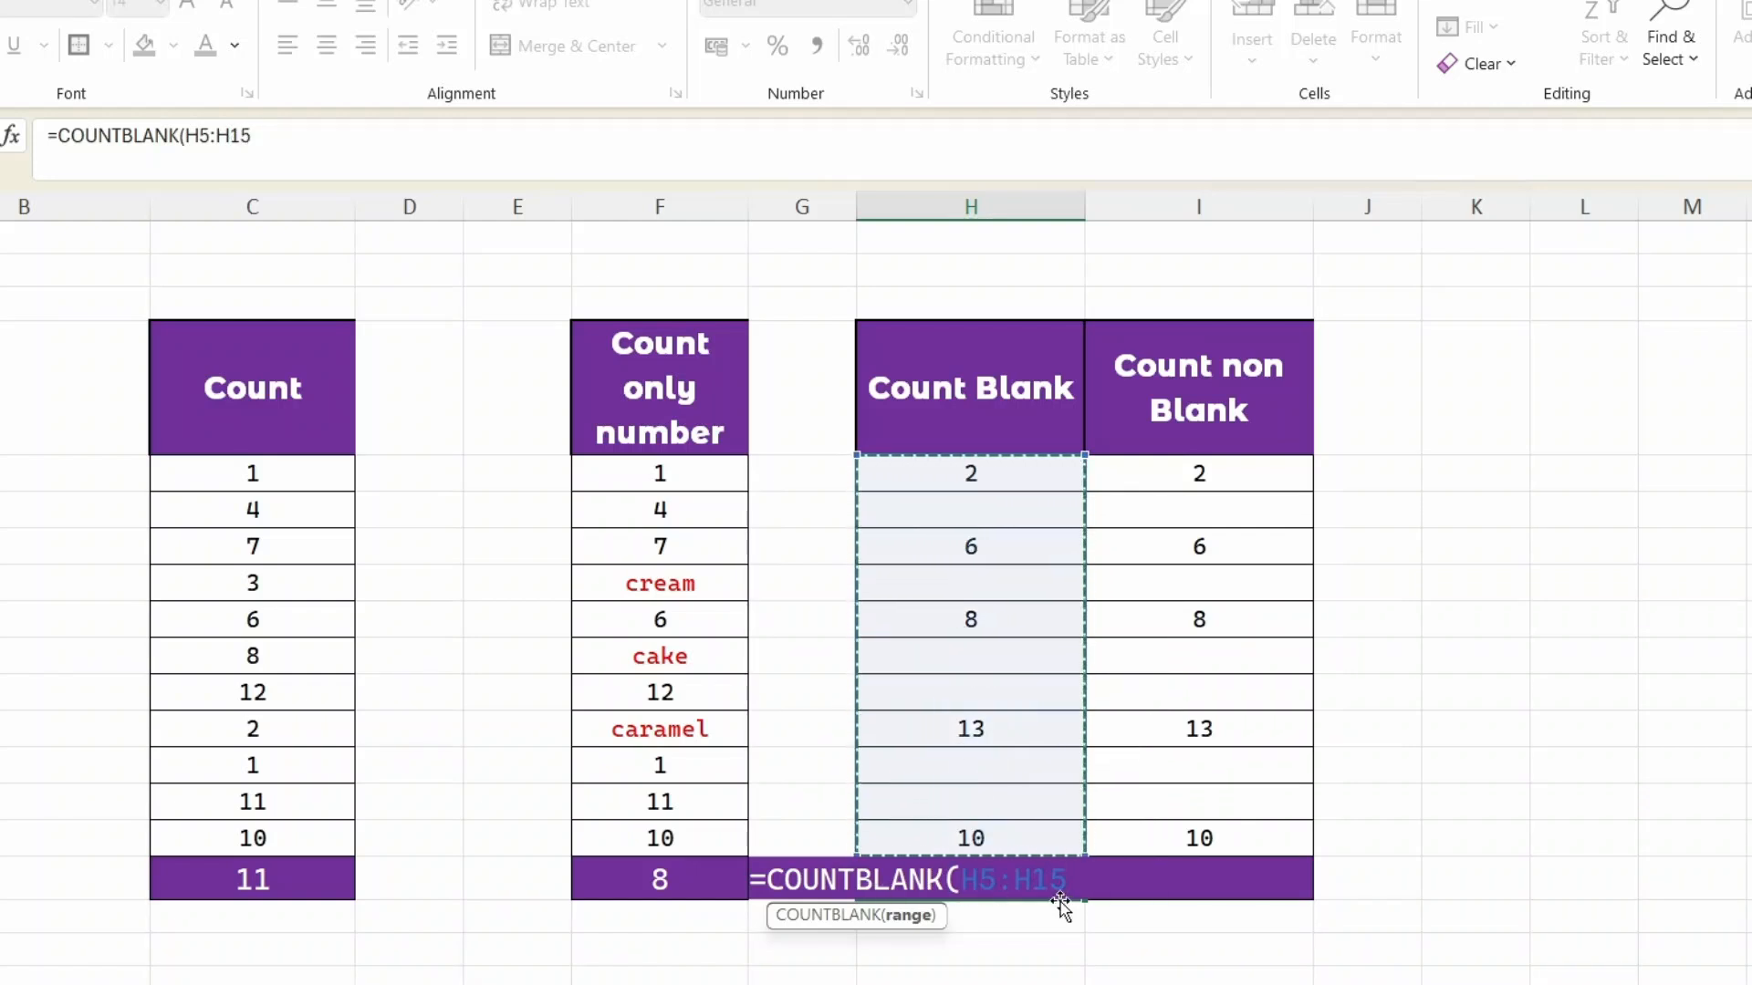
{"action": "key", "text": "Return"}
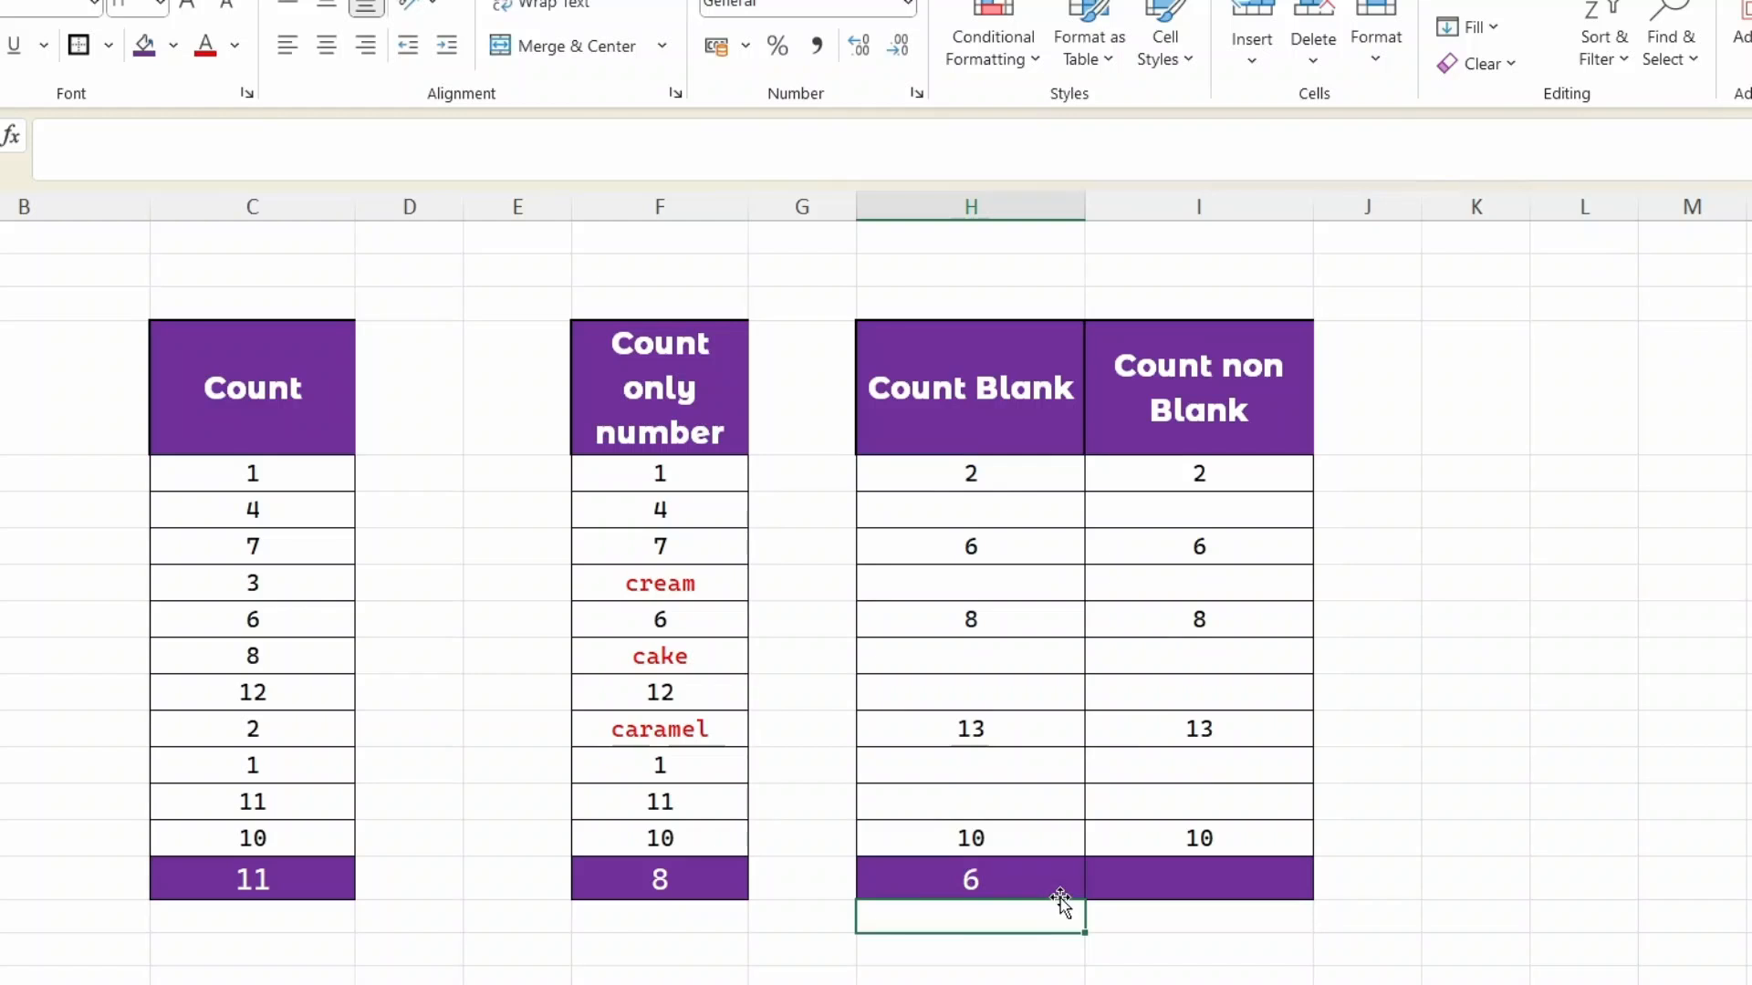
- Count the filled cells in the Count non Blank column by entering =COUNTA(I5:I15) in the purple cell below it
{"action": "left_click", "coordinate": [1136, 881]}
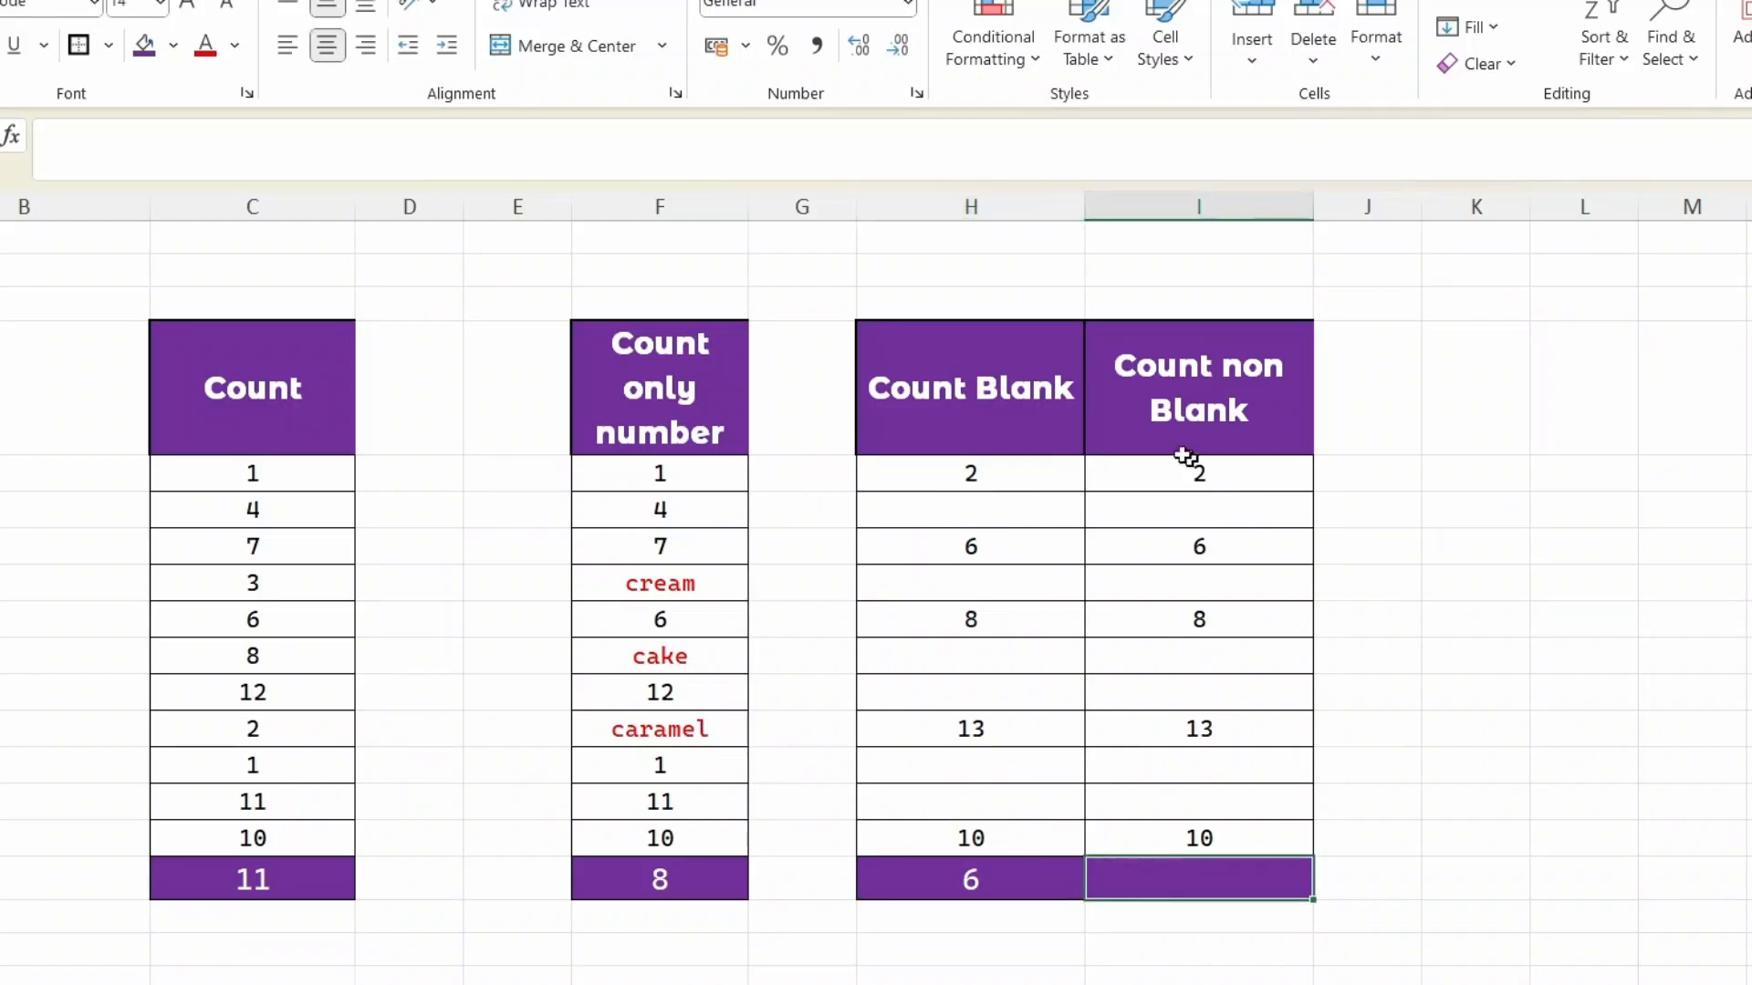
{"action": "type", "text": "="}
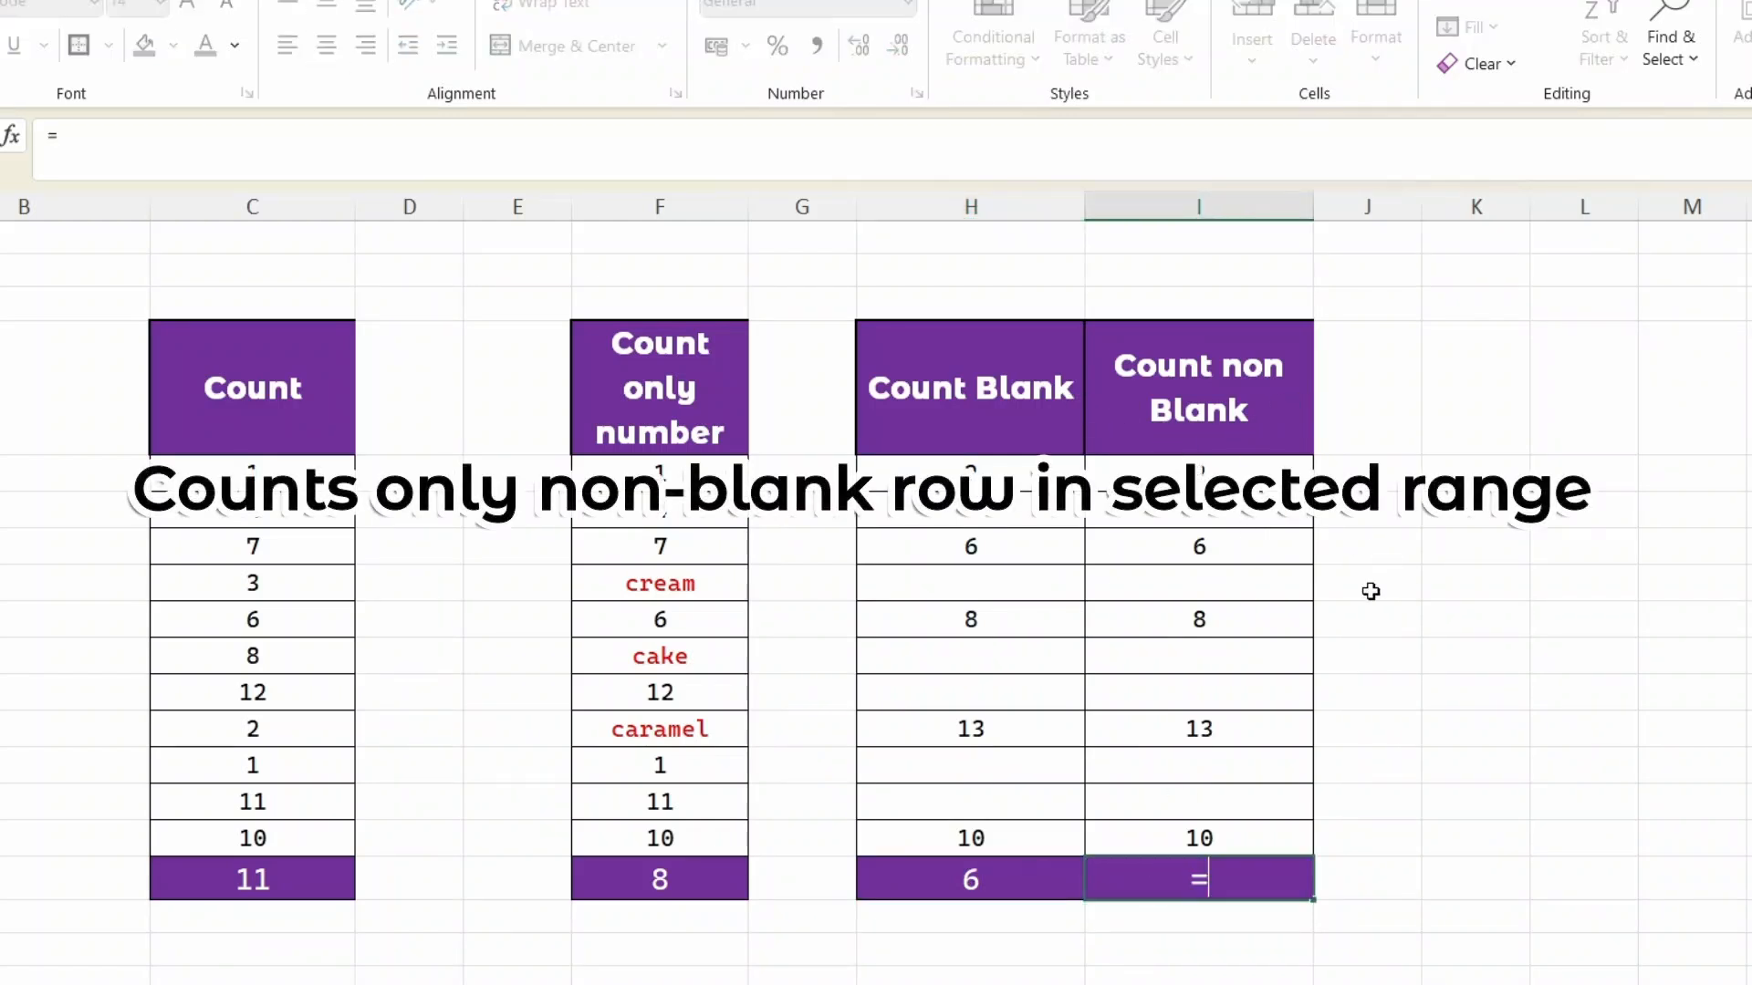
{"action": "type", "text": "counta"}
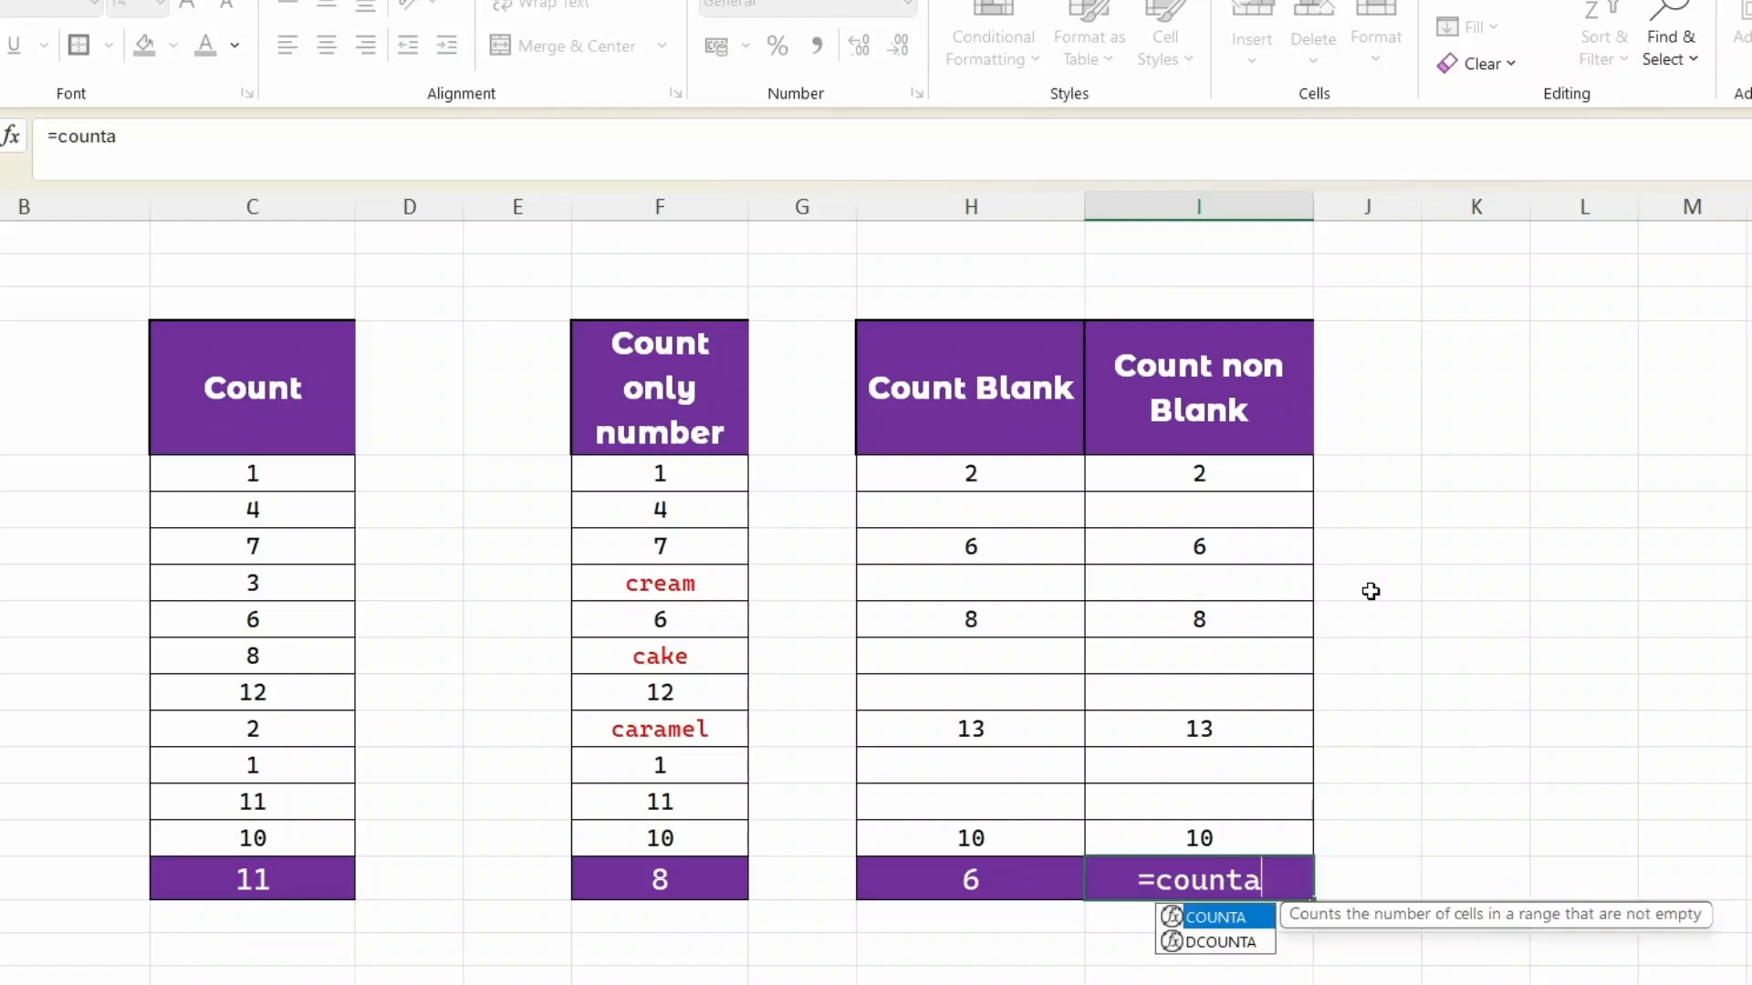
{"action": "key", "text": "Tab"}
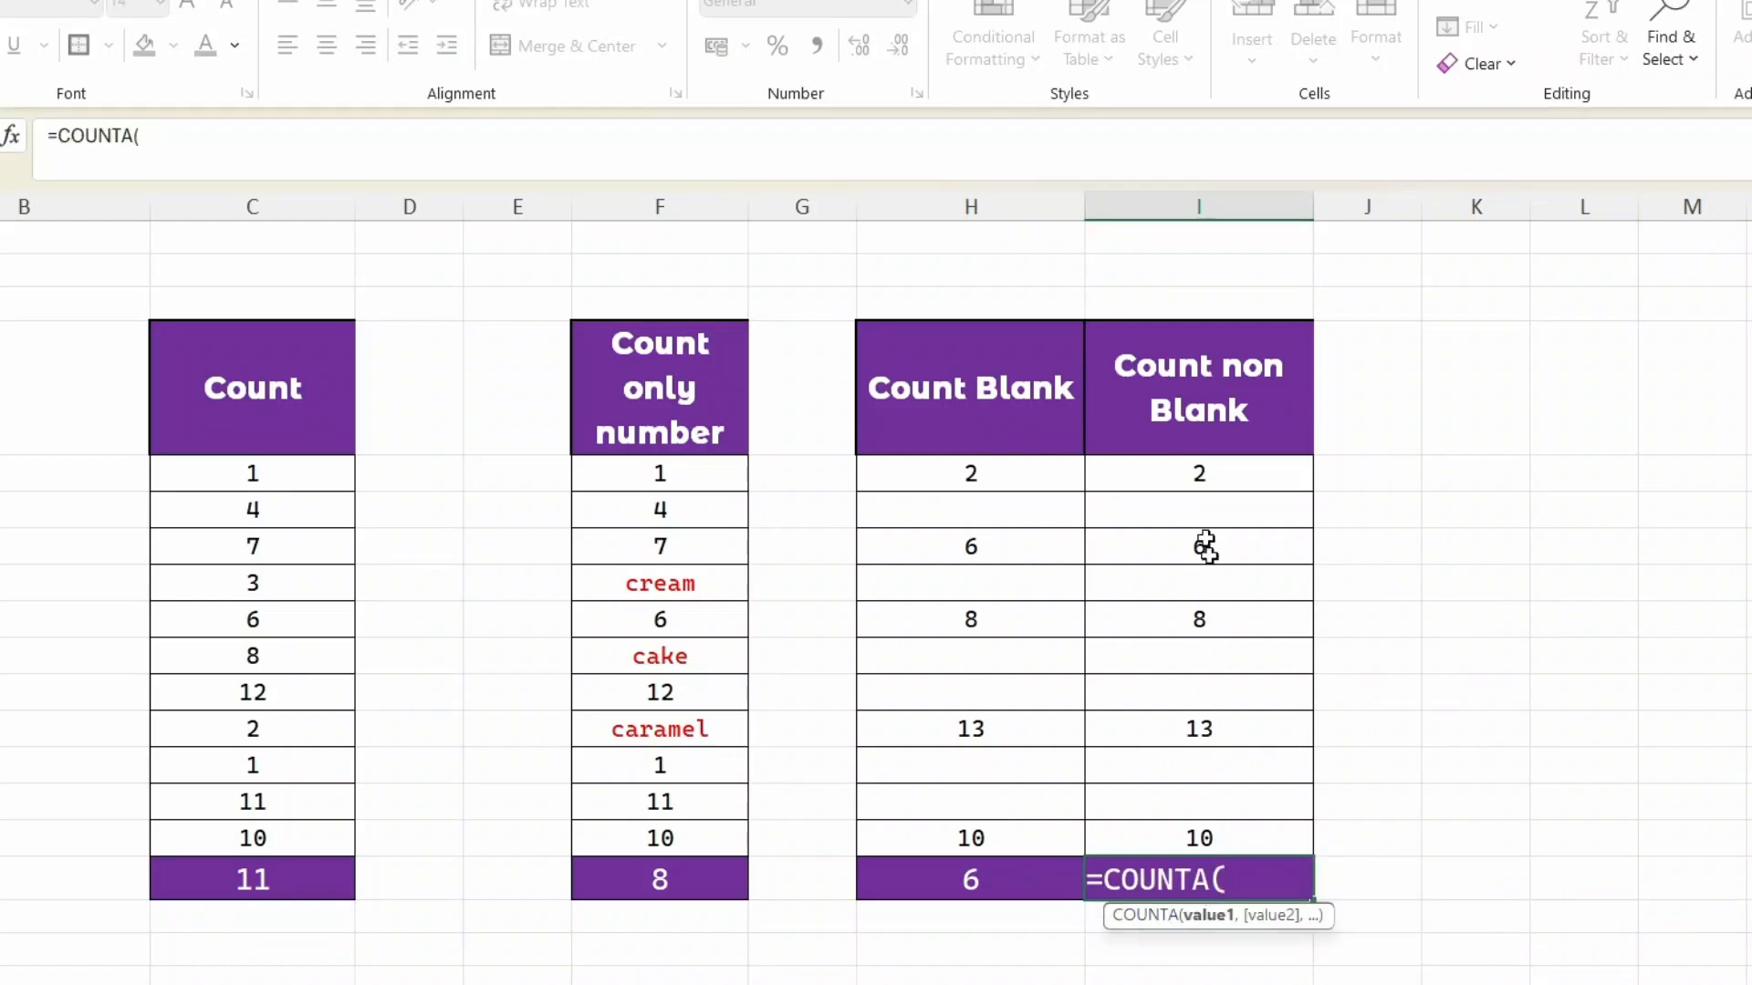
{"action": "left_click_drag", "start_coordinate": [1202, 475], "coordinate": [1220, 842]}
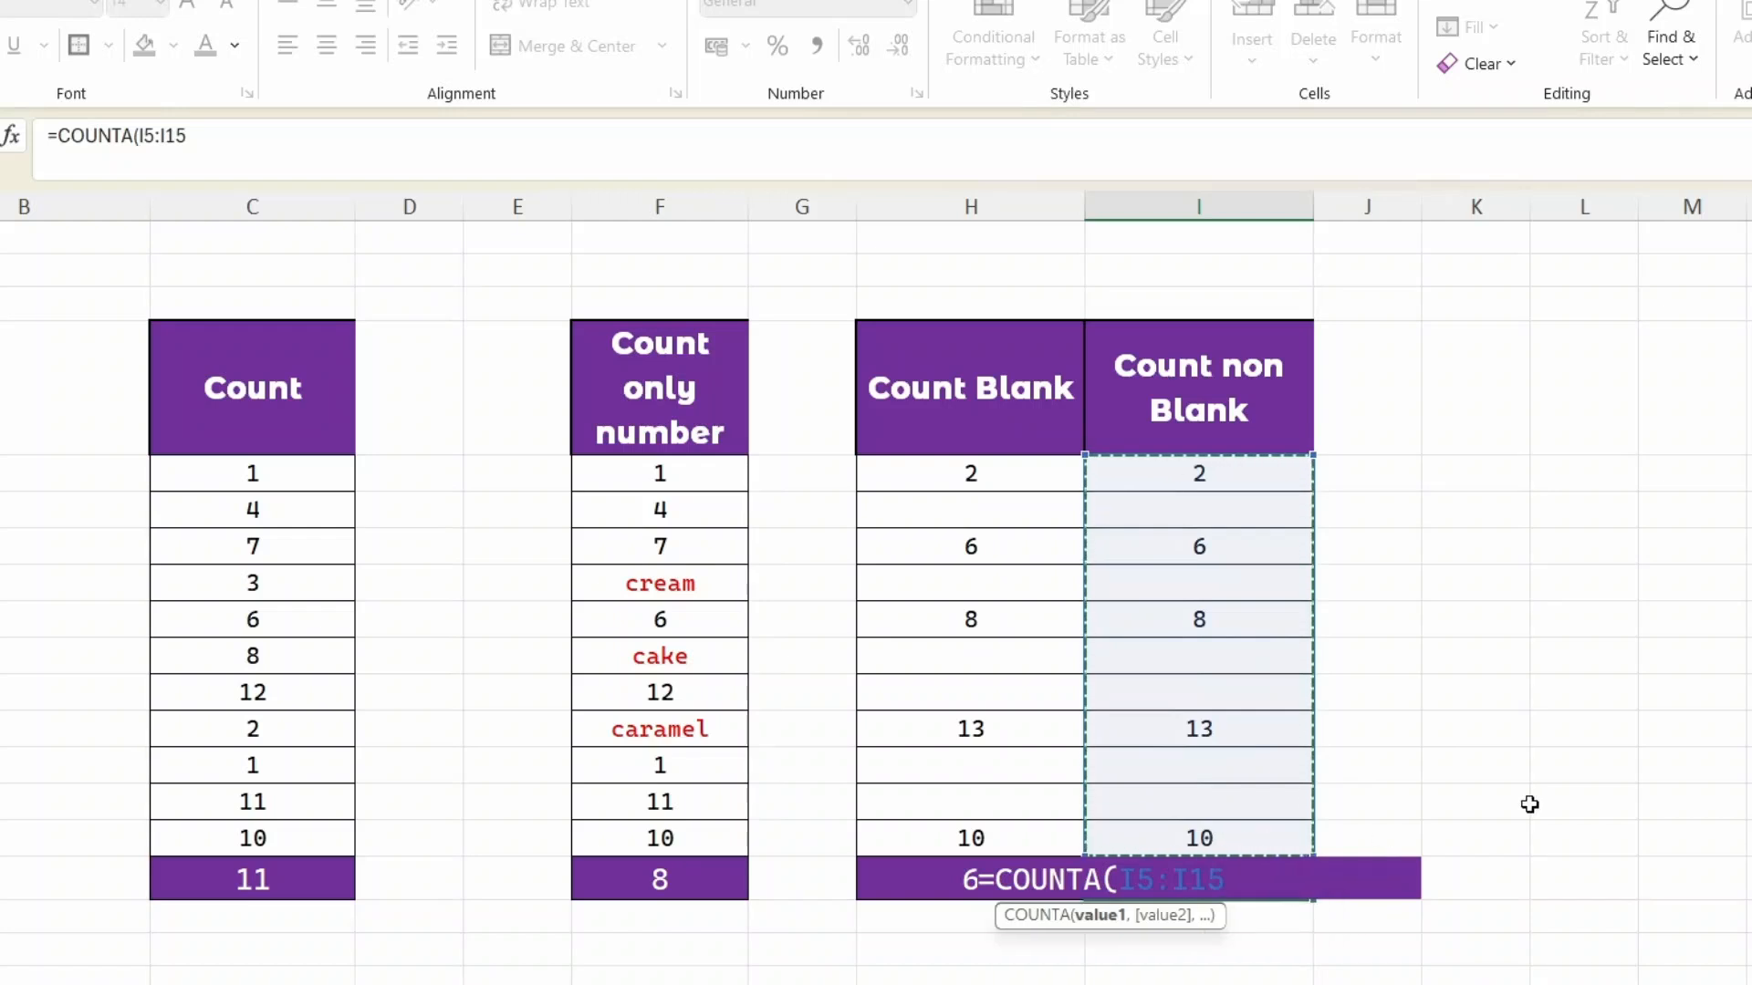
{"action": "key", "text": "Return"}
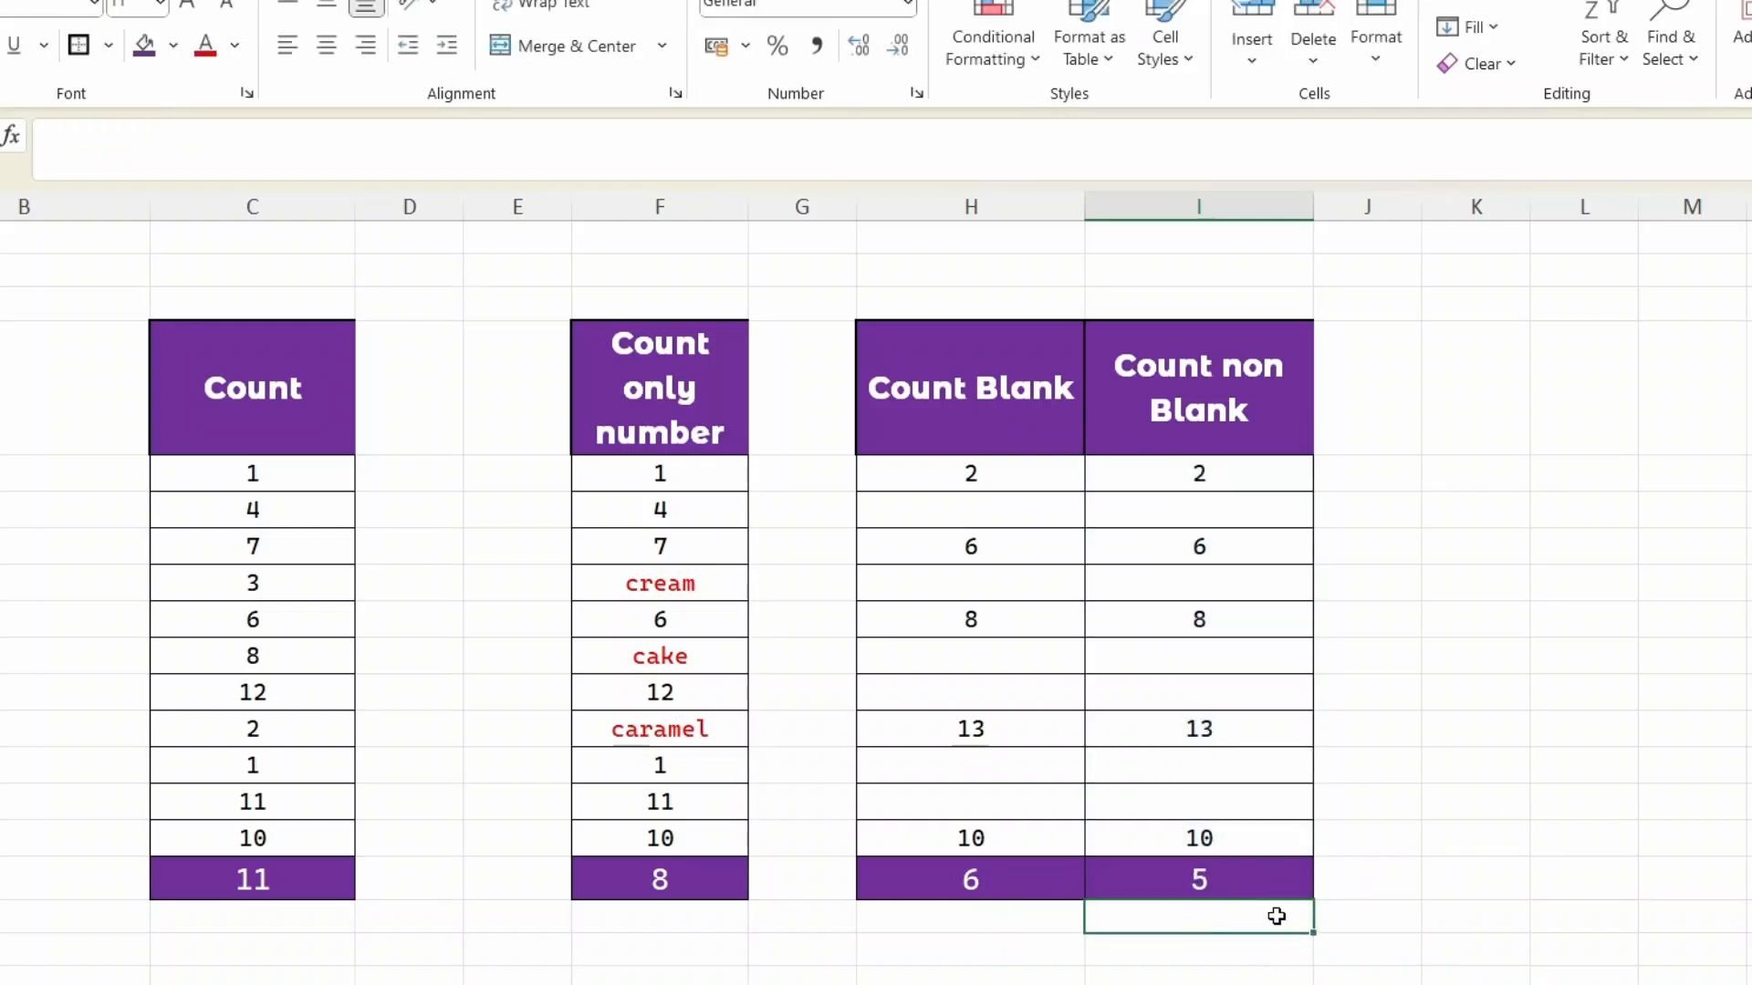
{"action": "left_click", "coordinate": [1467, 874]}
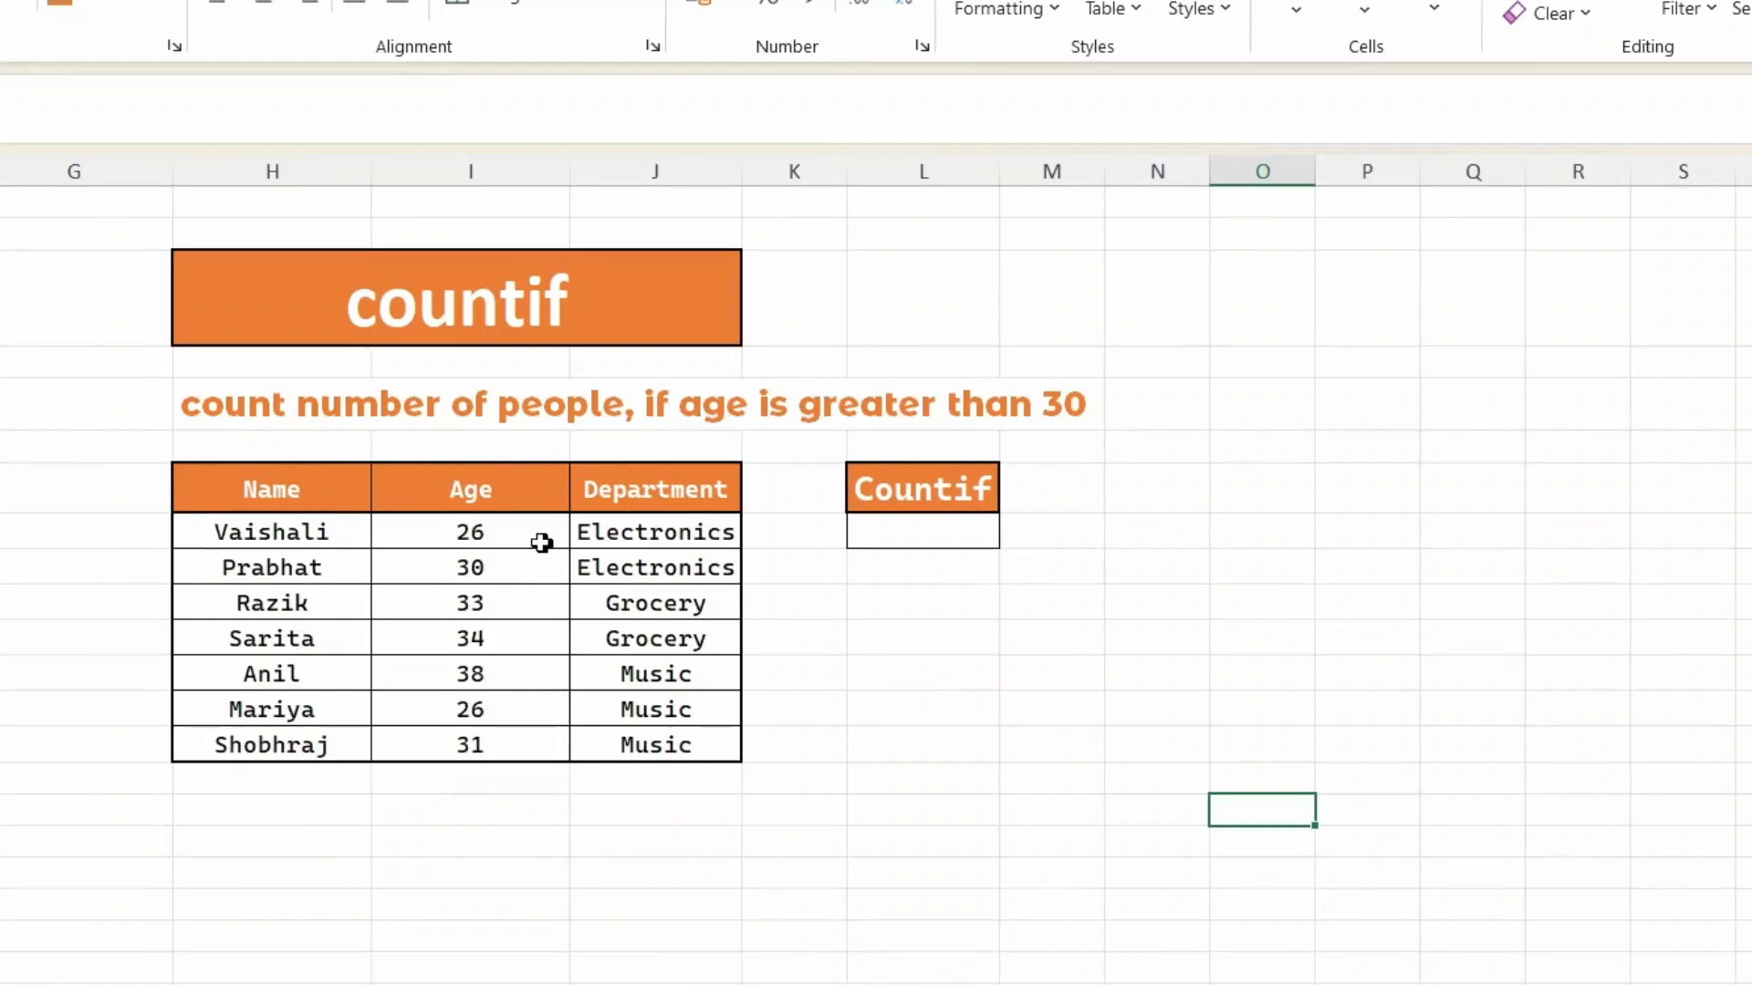
- Count the people older than 30 by entering =COUNTIF(I8:I14,">30") in the cell under Countif
{"action": "left_click", "coordinate": [912, 524]}
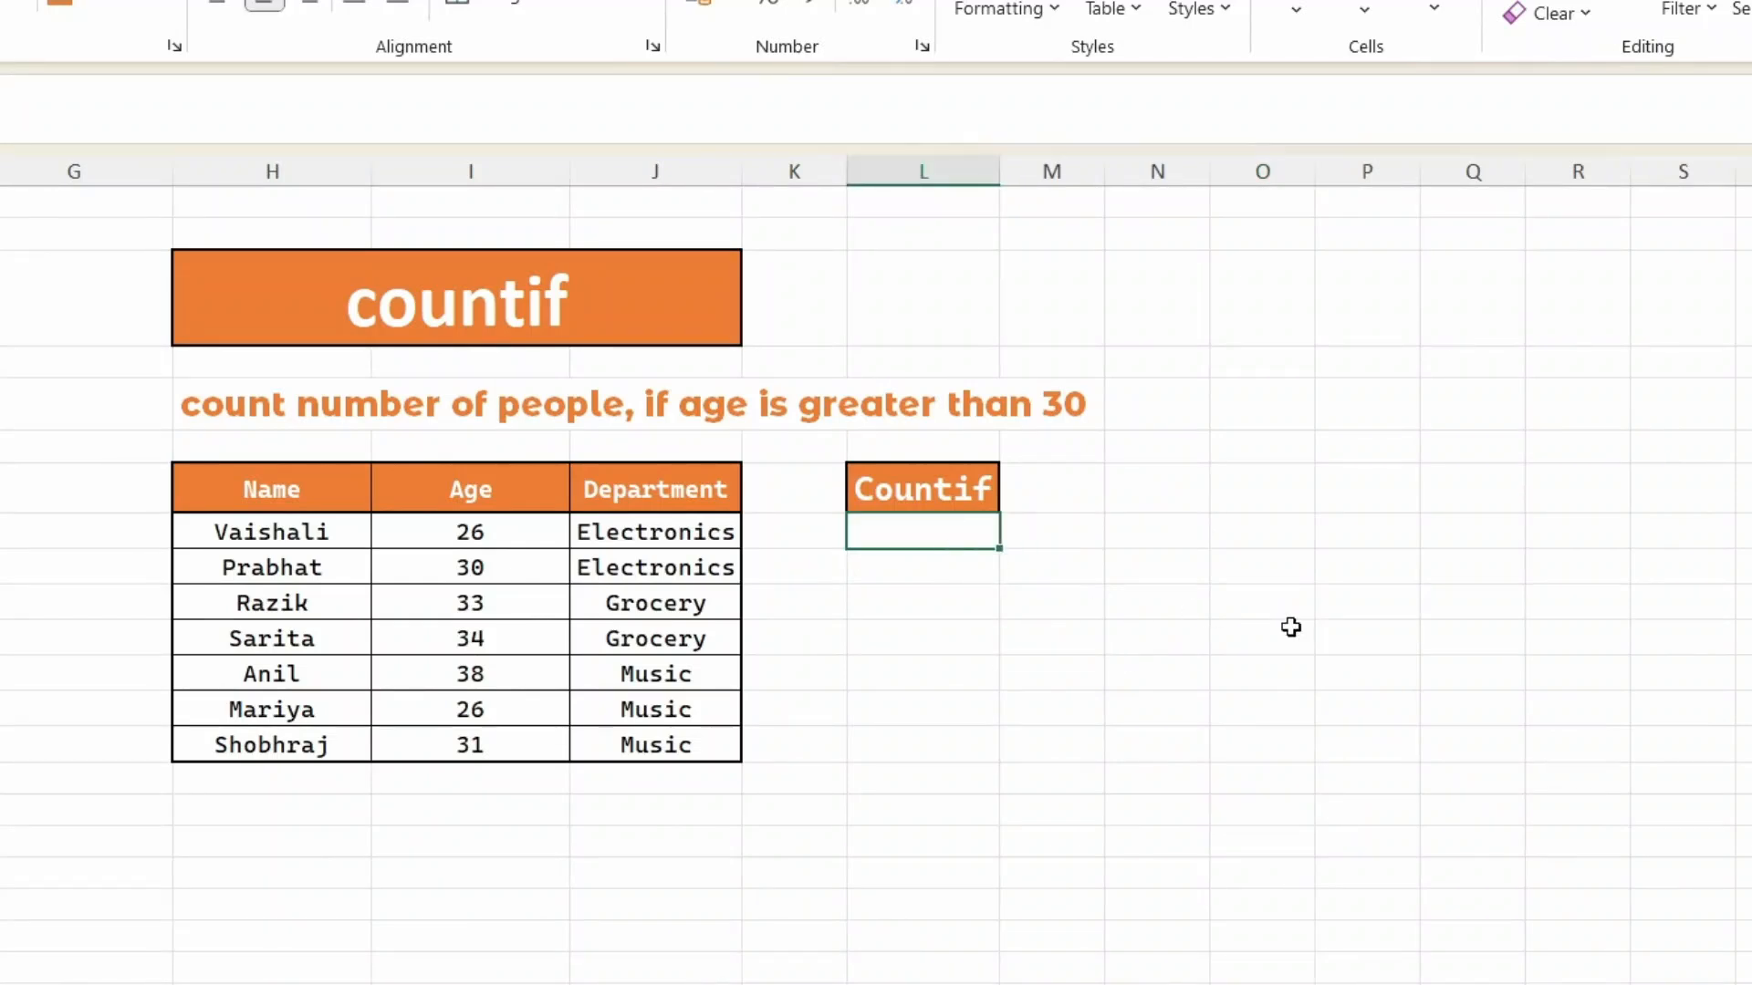
{"action": "type", "text": "=counti"}
{"action": "key", "text": "Tab"}
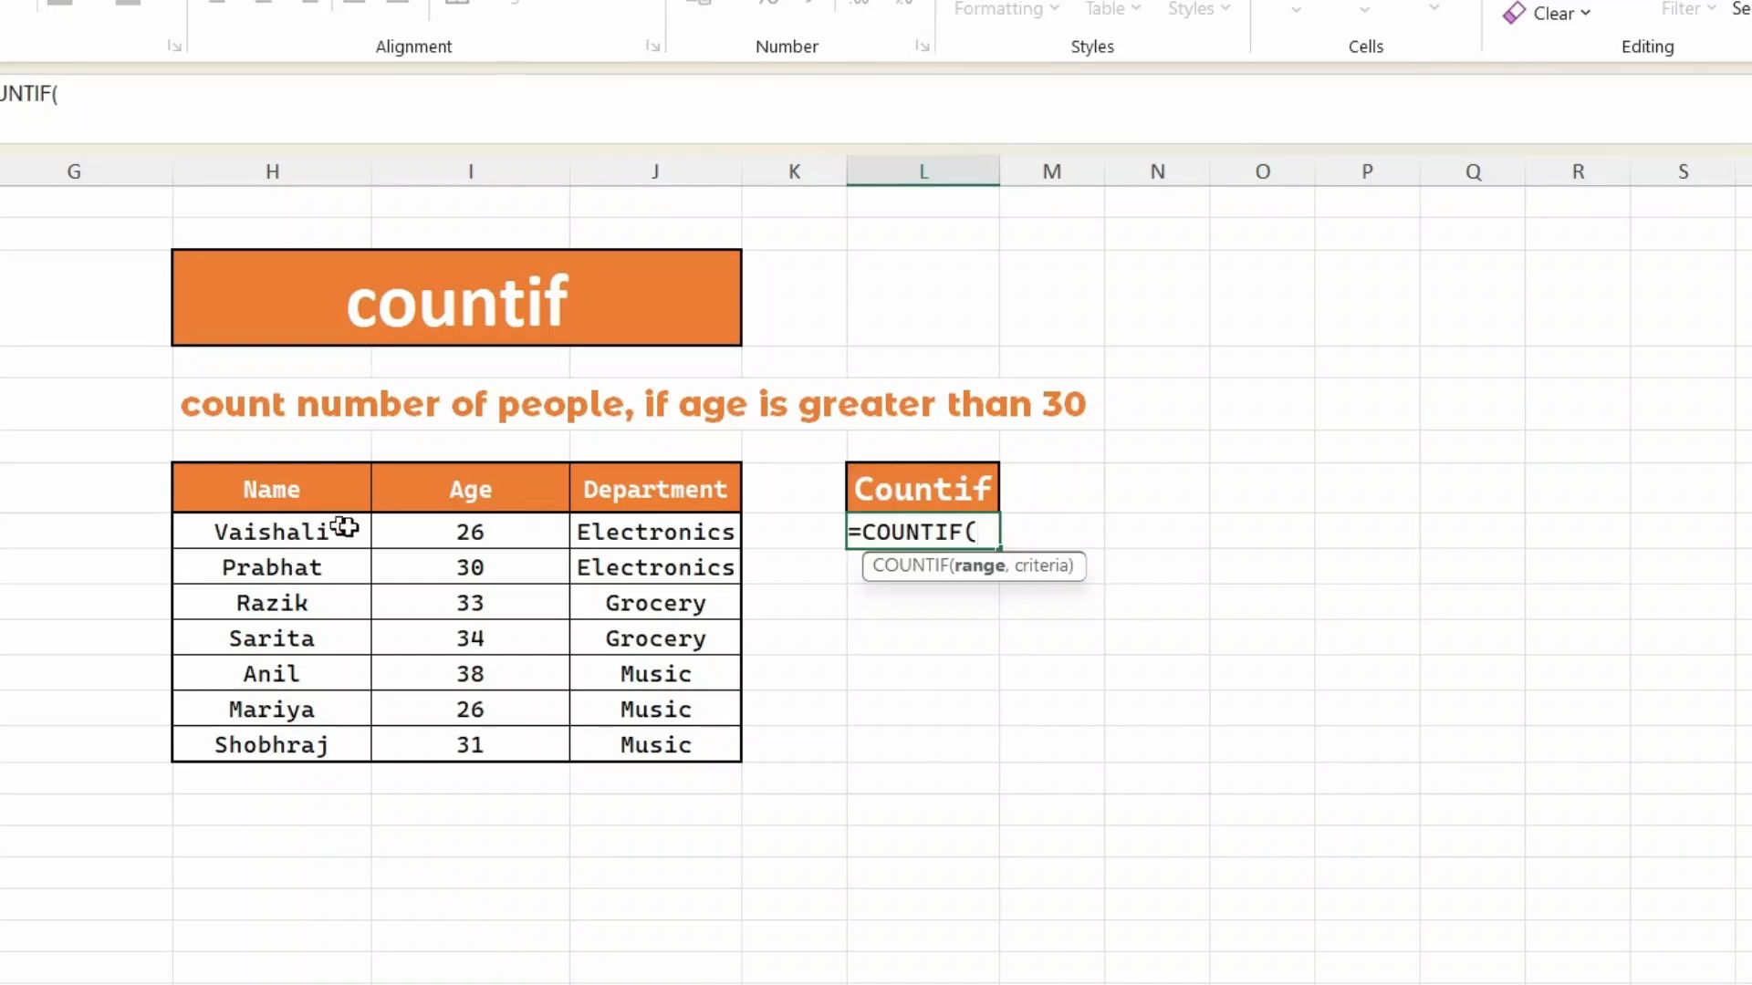
{"action": "left_click_drag", "start_coordinate": [432, 527], "coordinate": [456, 746]}
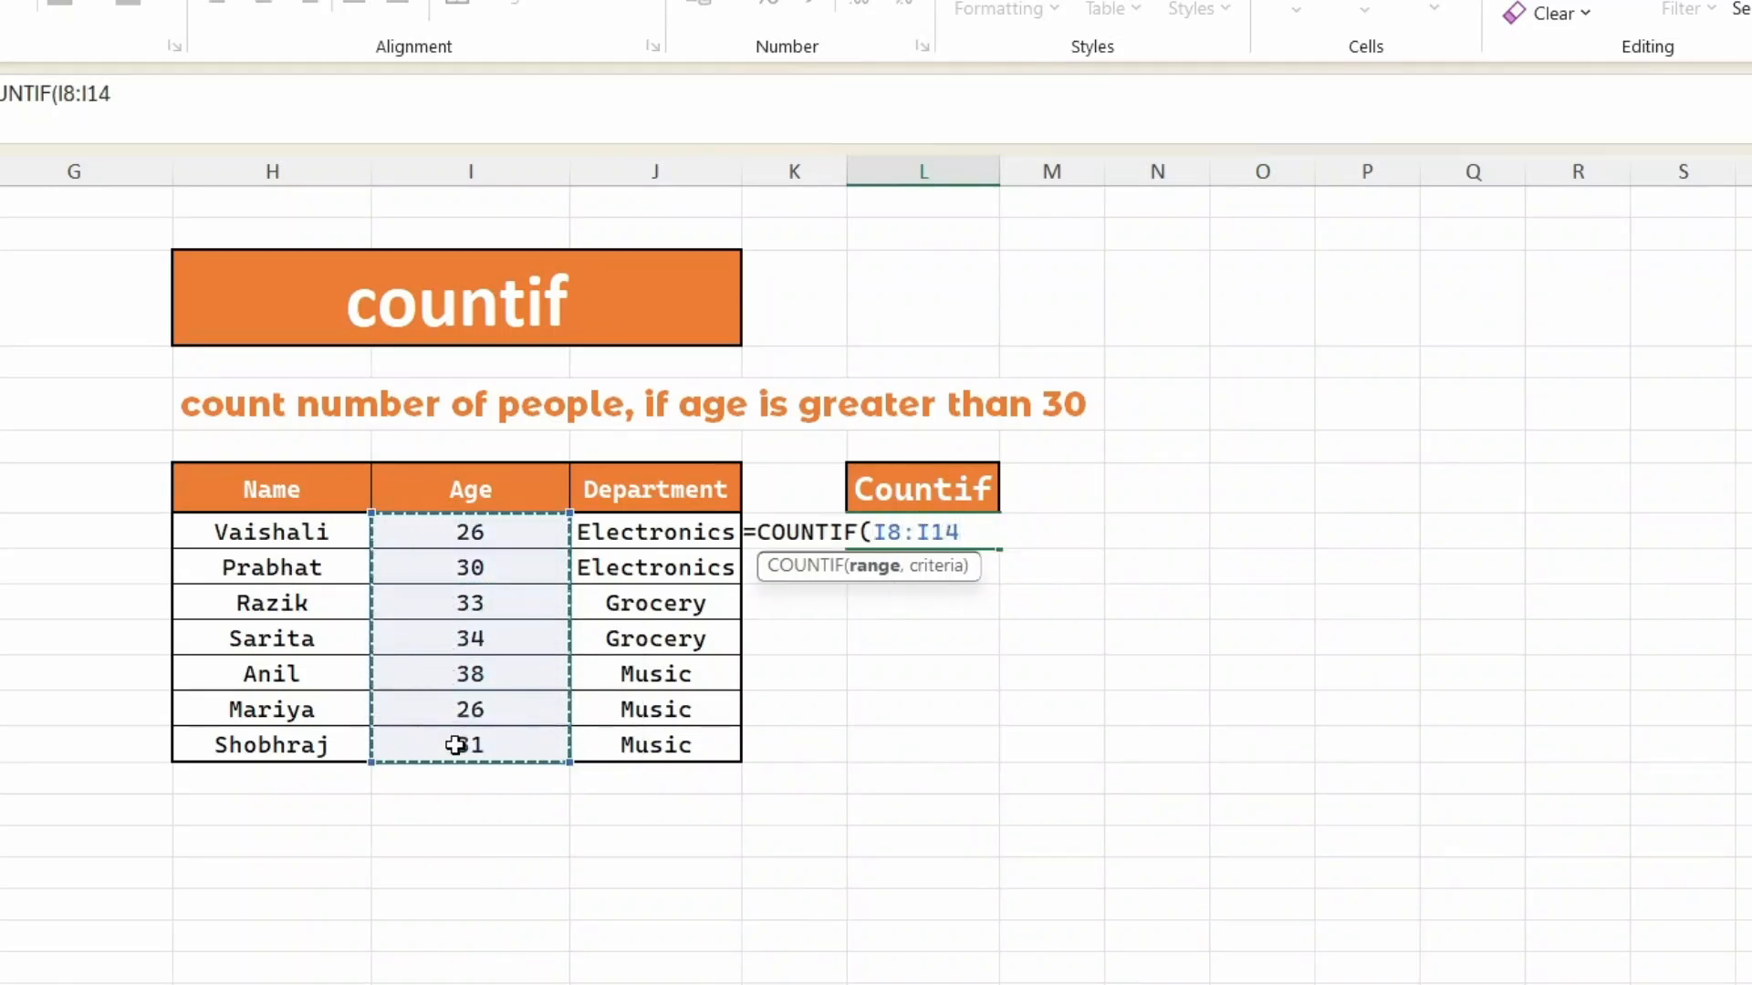
{"action": "type", "text": ",\">30"}
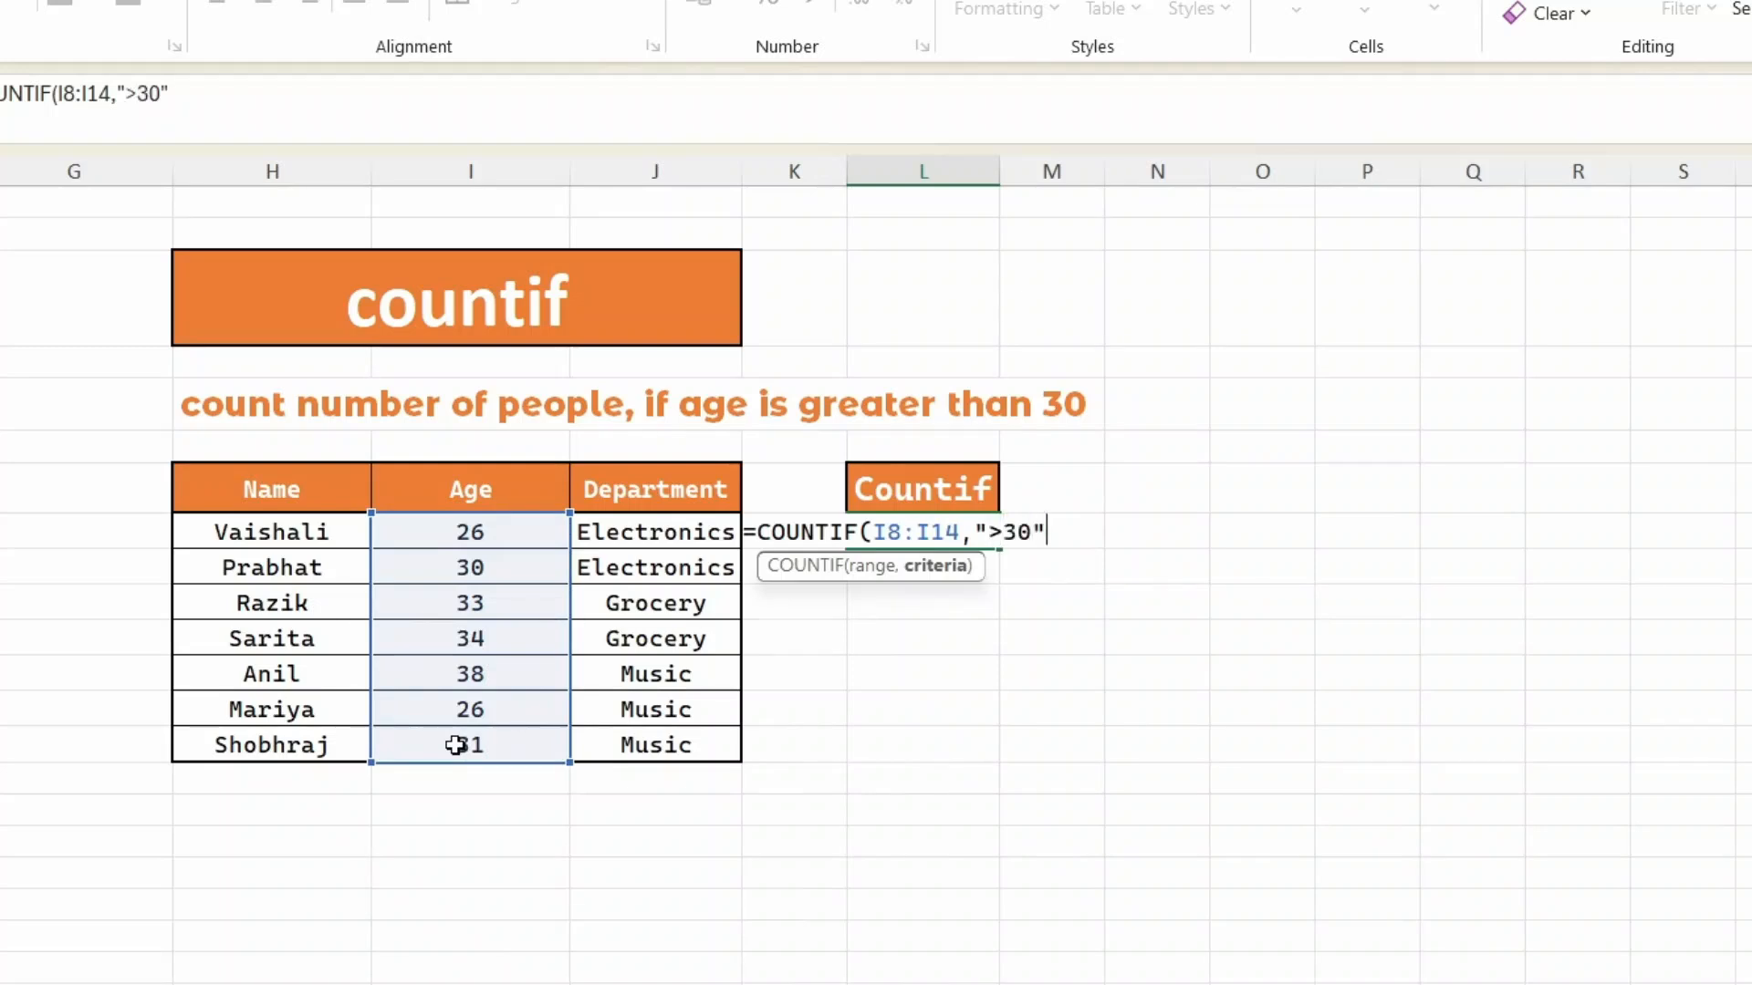
{"action": "key", "text": "ctrl+shift+Left"}
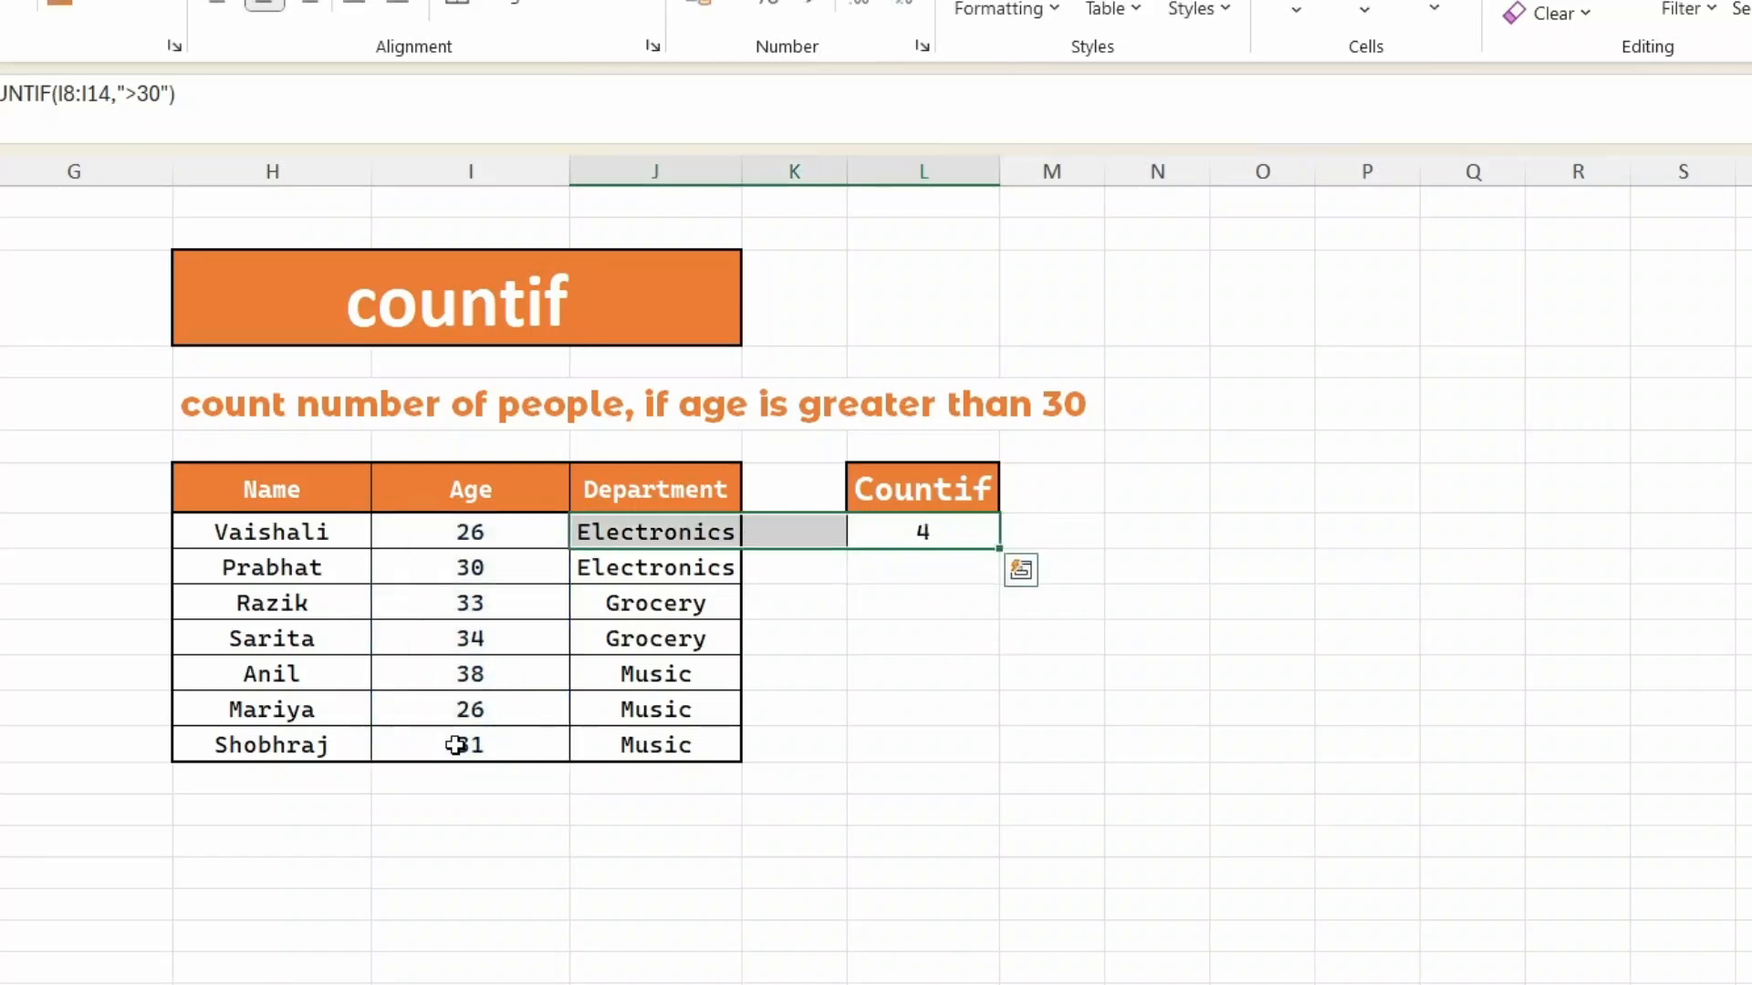
{"action": "key", "text": "Right"}
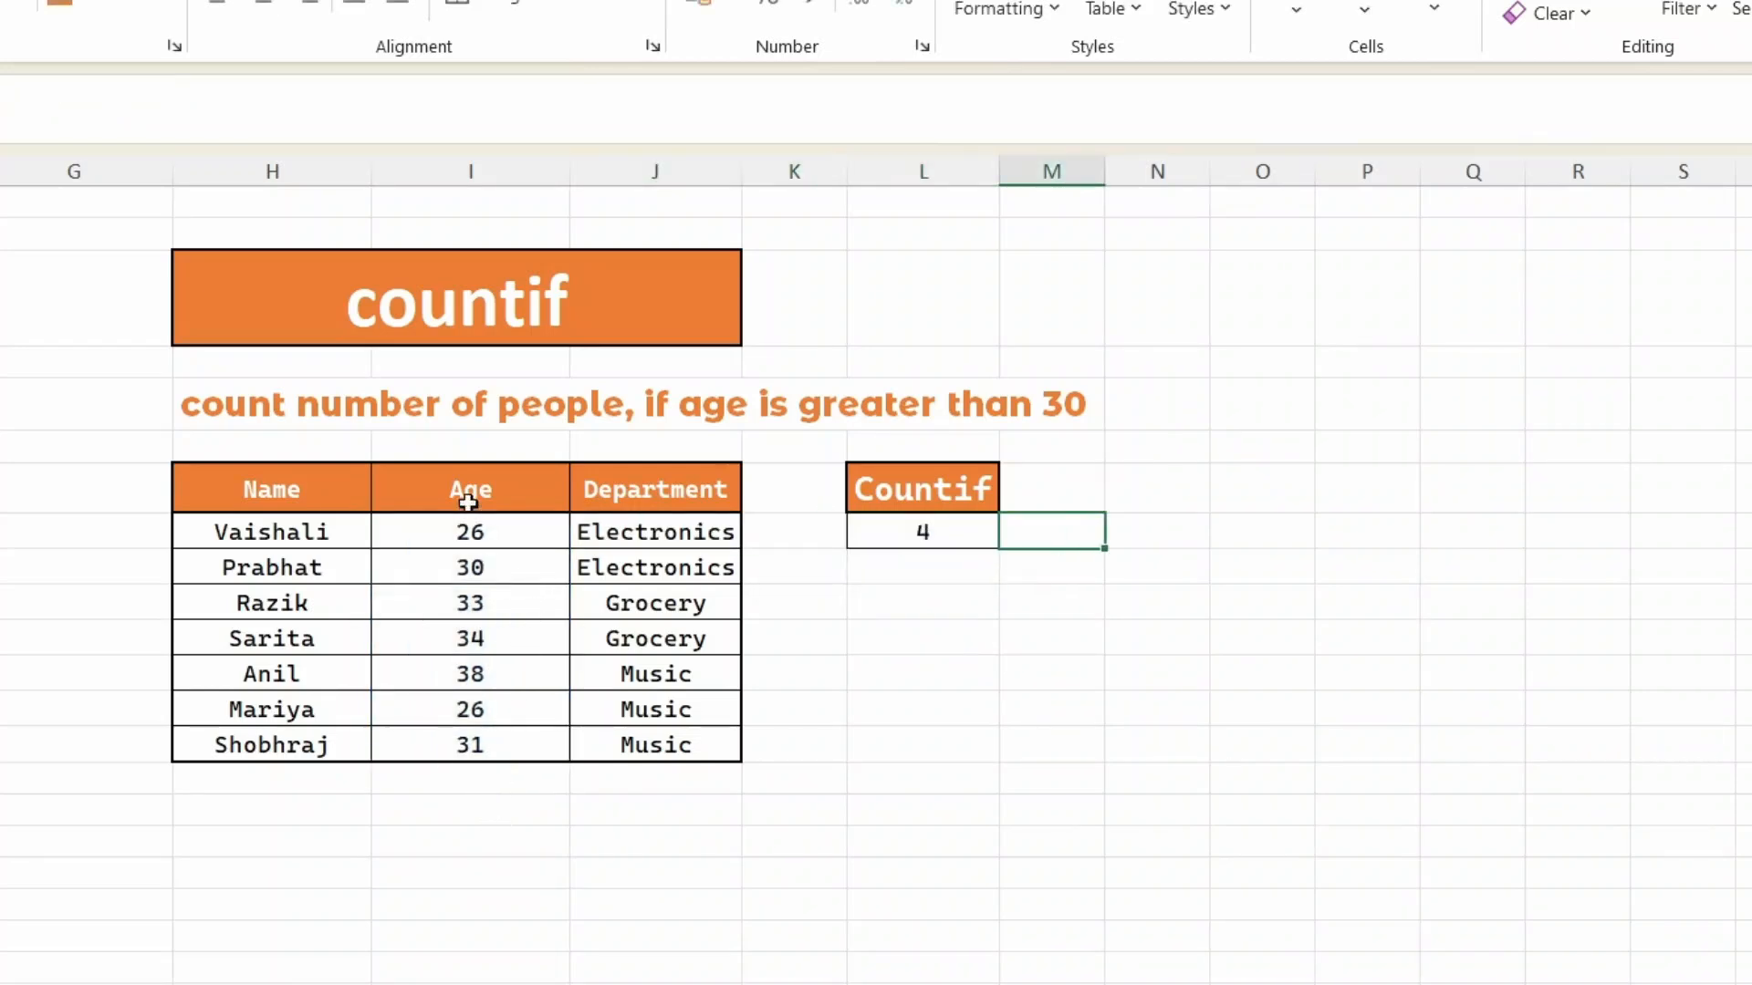
- Add filters to the table's header row and deselect all values in the Age column's filter
{"action": "left_click", "coordinate": [470, 497]}
{"action": "key", "text": "ctrl+shift+l"}
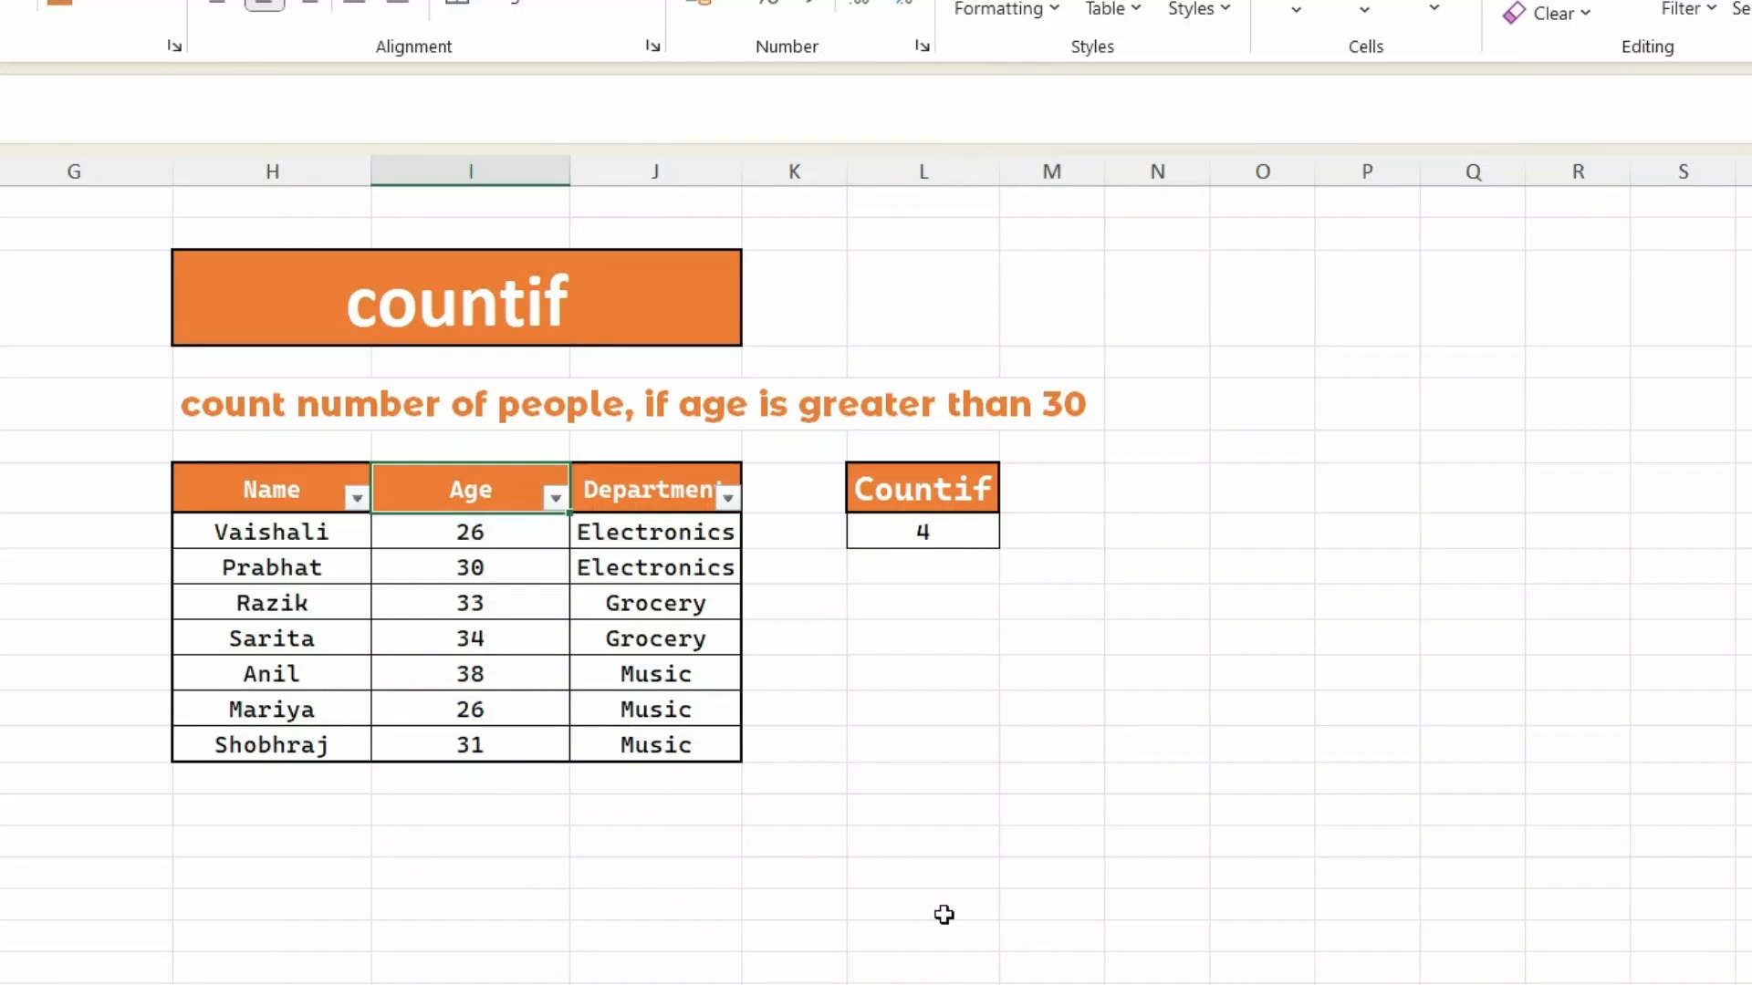
{"action": "key", "text": "alt+Down"}
{"action": "key", "text": "Down"}
{"action": "key", "text": "Down"}
{"action": "key", "text": "Down"}
{"action": "key", "text": "Down"}
{"action": "key", "text": "Down"}
{"action": "key", "text": "Down"}
{"action": "key", "text": "Down"}
{"action": "key", "text": "Up"}
{"action": "key", "text": "space"}
{"action": "key", "text": "Down"}
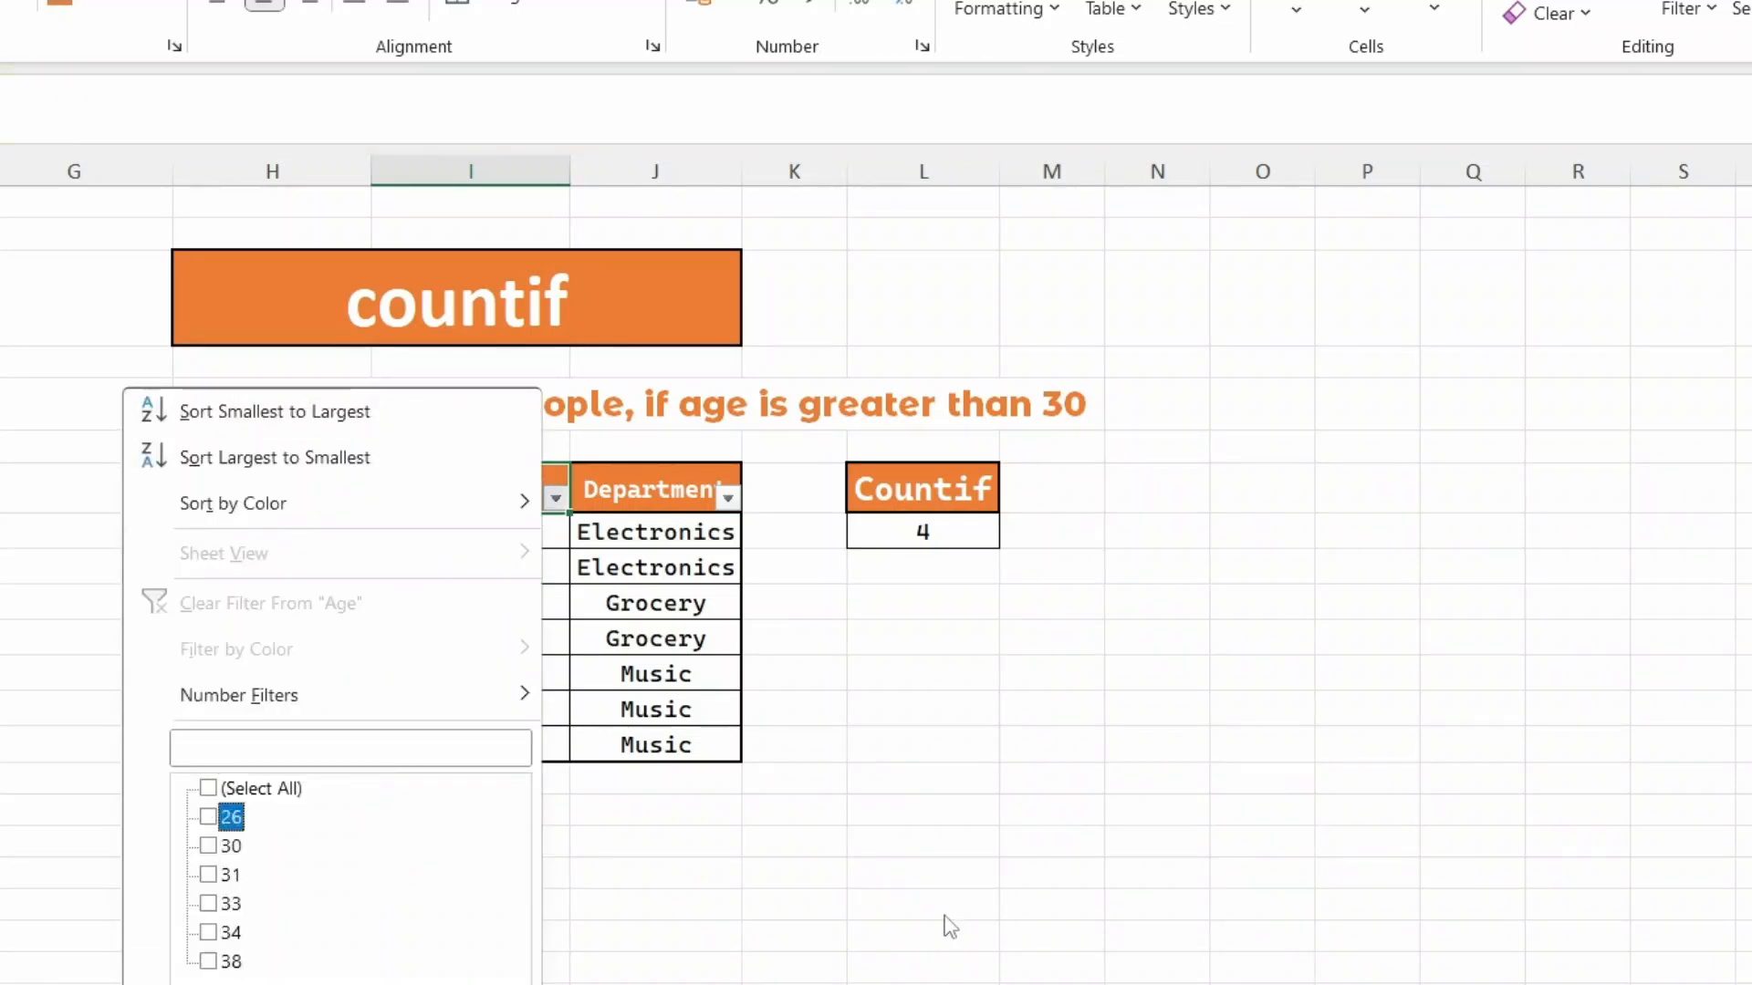
- Filter the Age column to show only the values 31, 33, 34 and 38
{"action": "key", "text": "Down"}
{"action": "key", "text": "space"}
{"action": "key", "text": "Down"}
{"action": "key", "text": "space"}
{"action": "key", "text": "Down"}
{"action": "key", "text": "space"}
{"action": "key", "text": "Down"}
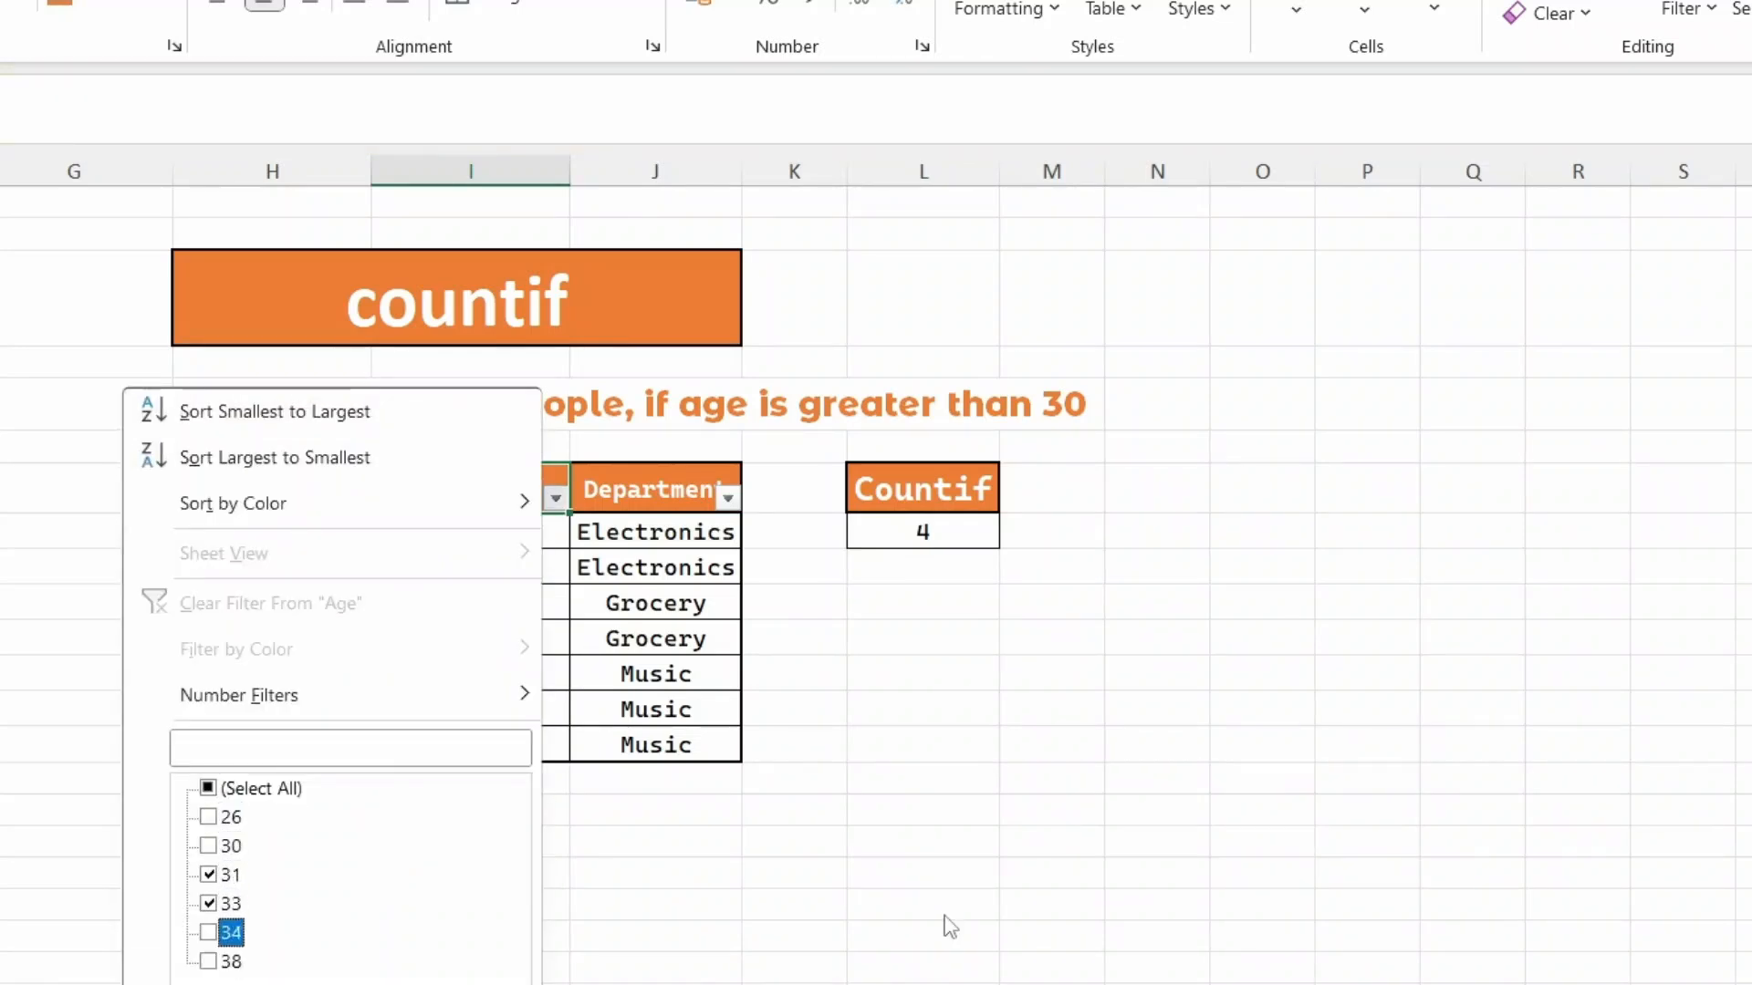
{"action": "key", "text": "space"}
{"action": "key", "text": "Down"}
{"action": "key", "text": "Return"}
- Select the filtered ages to check the count, and remove the filter from the table
{"action": "key", "text": "Down"}
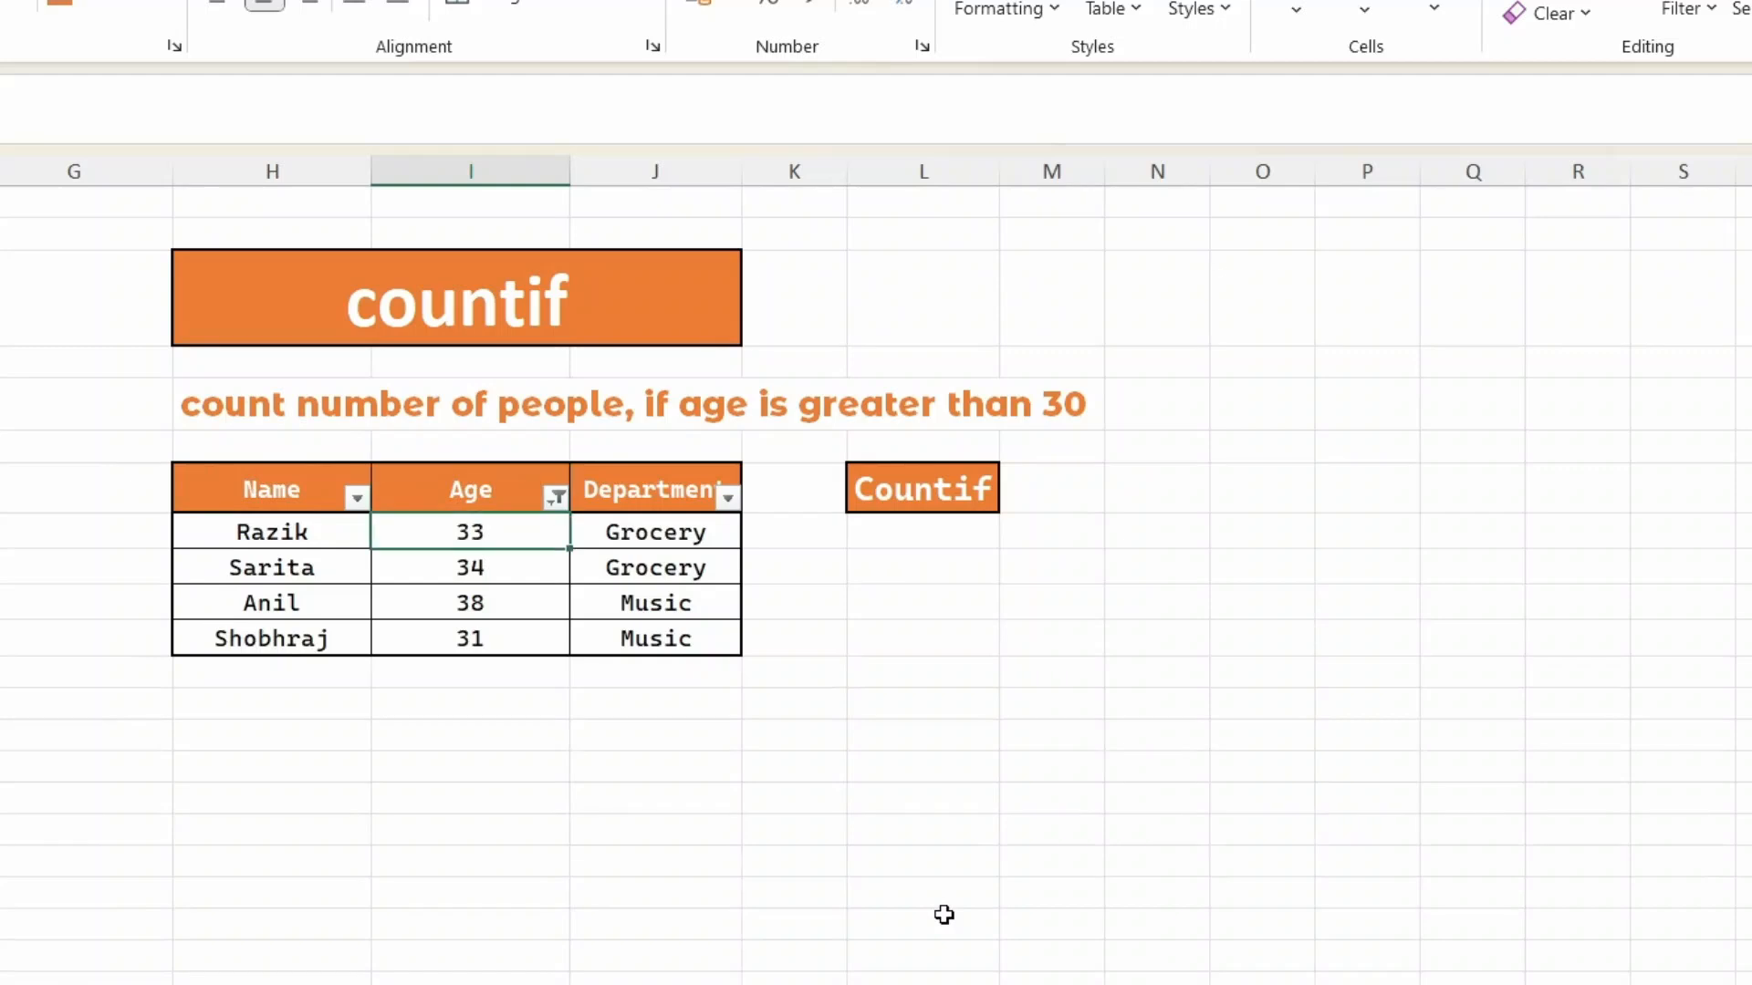
{"action": "key", "text": "shift+Down"}
{"action": "key", "text": "shift+Down"}
{"action": "key", "text": "shift+Down"}
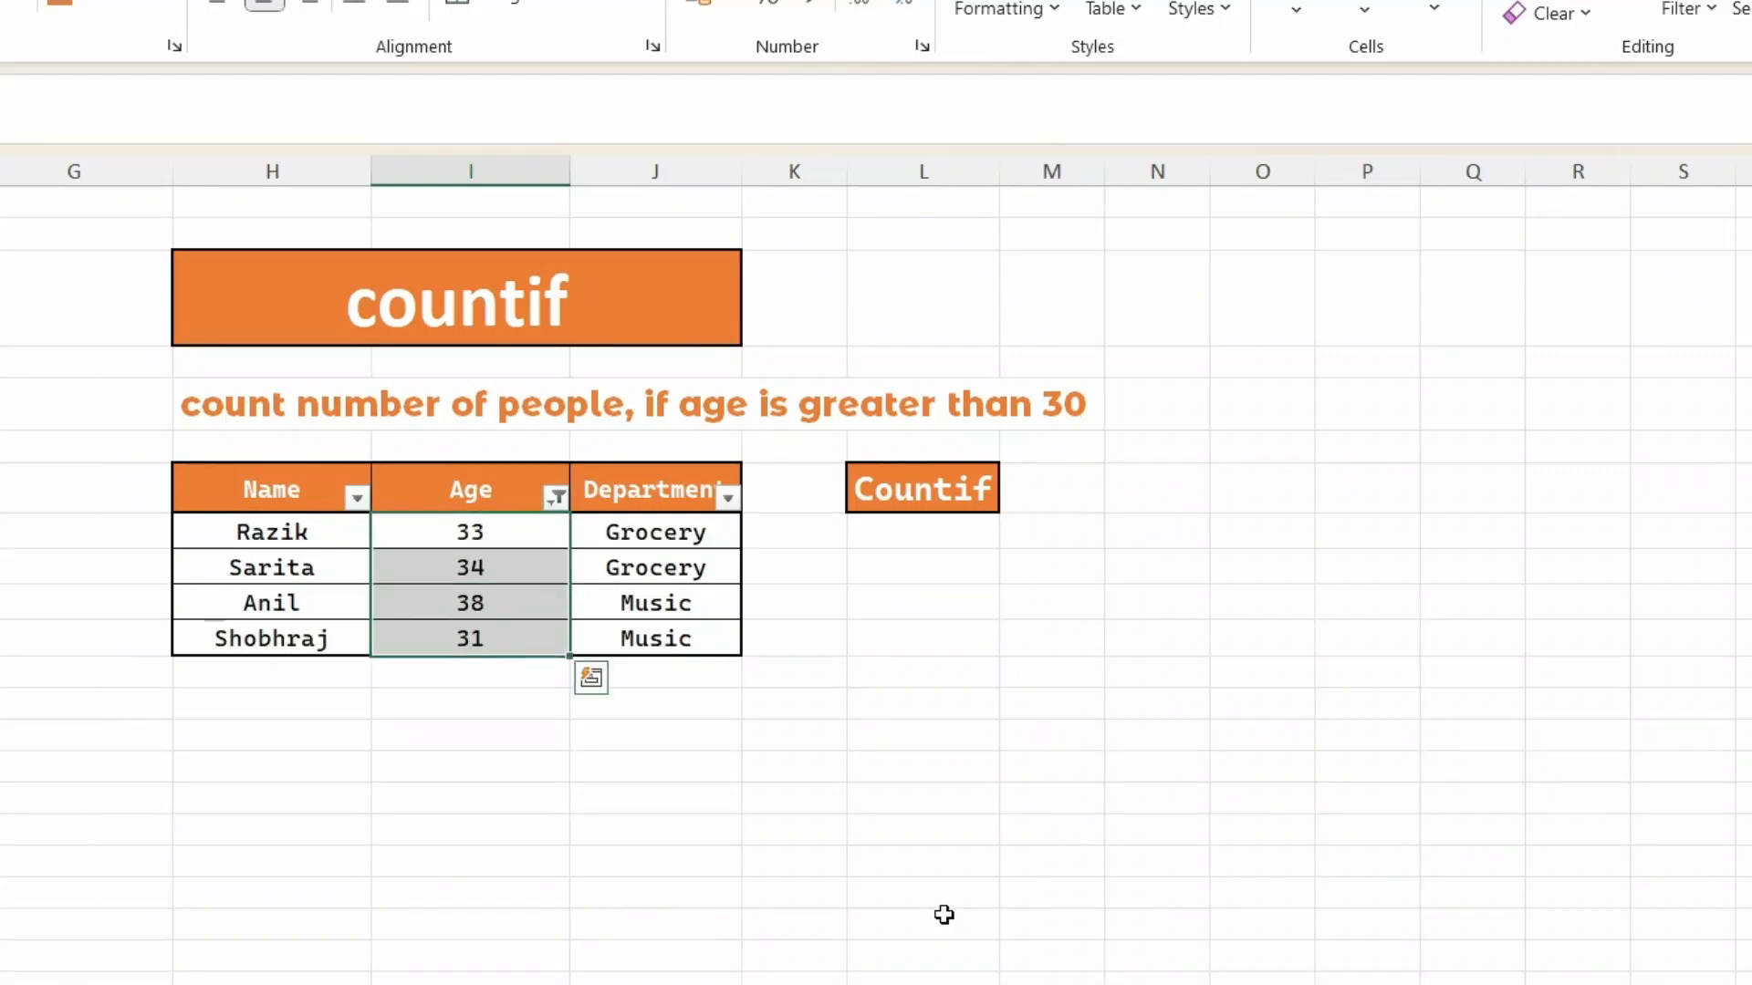
{"action": "key", "text": "ctrl+shift+l"}
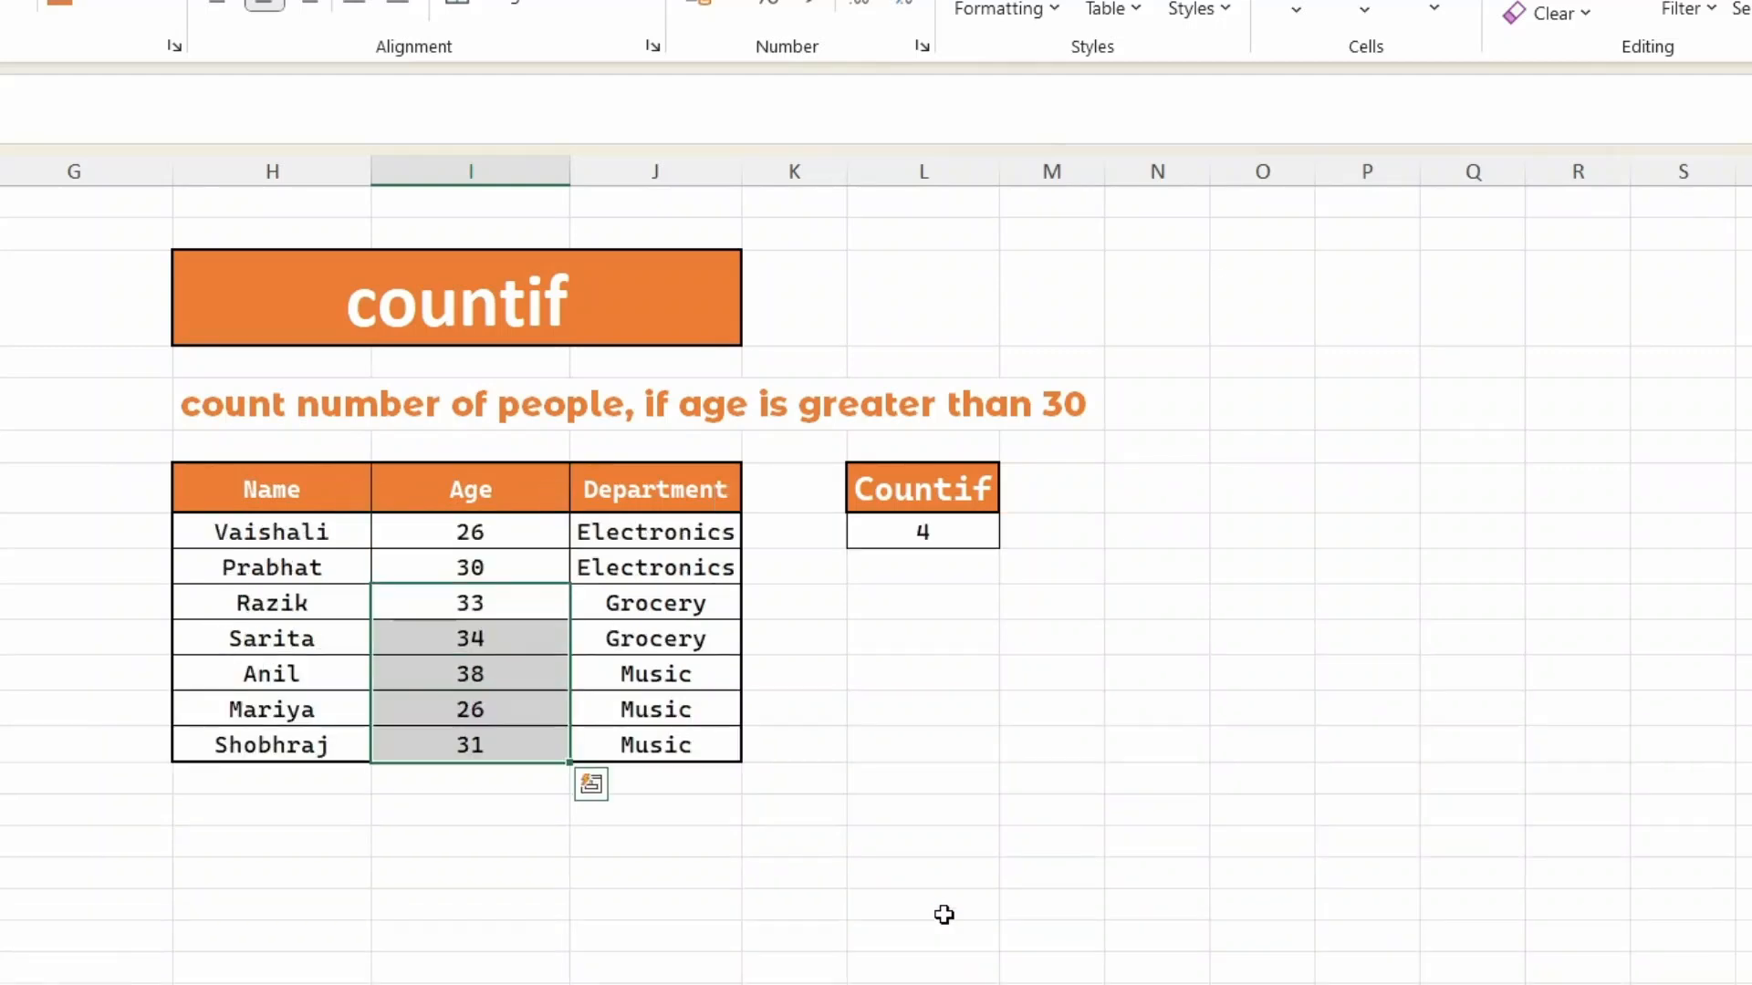
{"action": "left_click", "coordinate": [922, 534]}
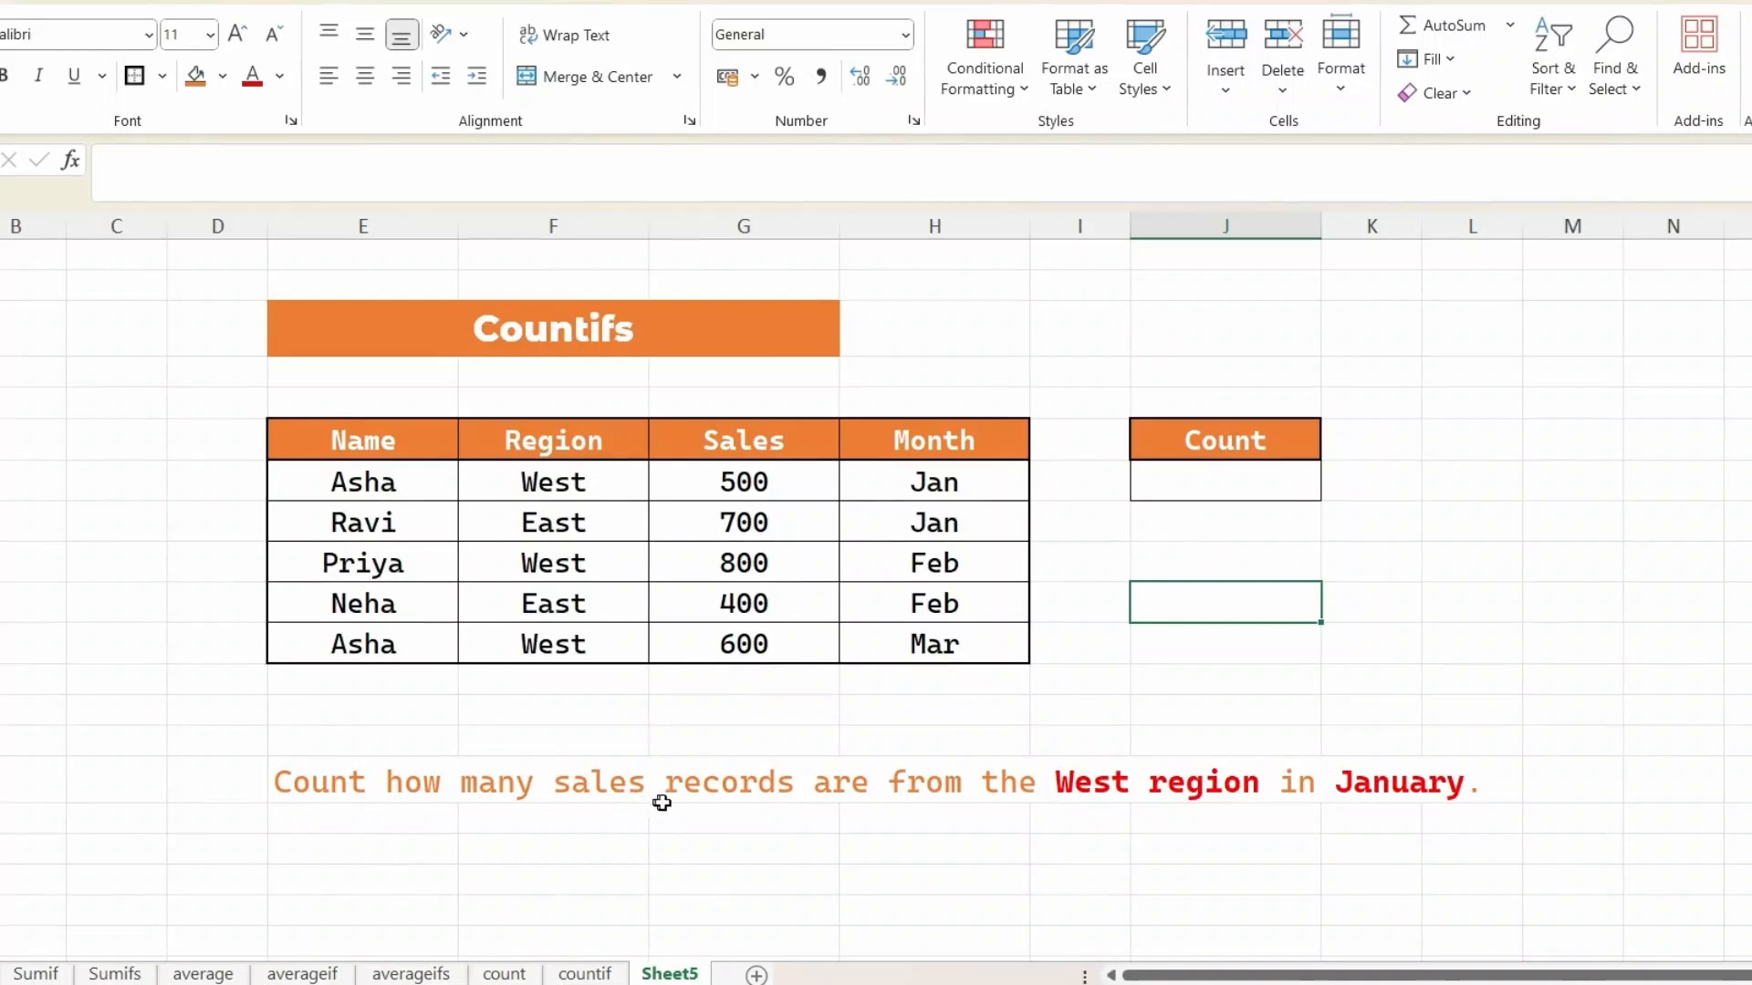
- Examine the Sales column, the West entries in the Region column and the entries in the Month column
{"action": "left_click_drag", "start_coordinate": [746, 449], "coordinate": [770, 665]}
{"action": "left_click", "coordinate": [826, 786]}
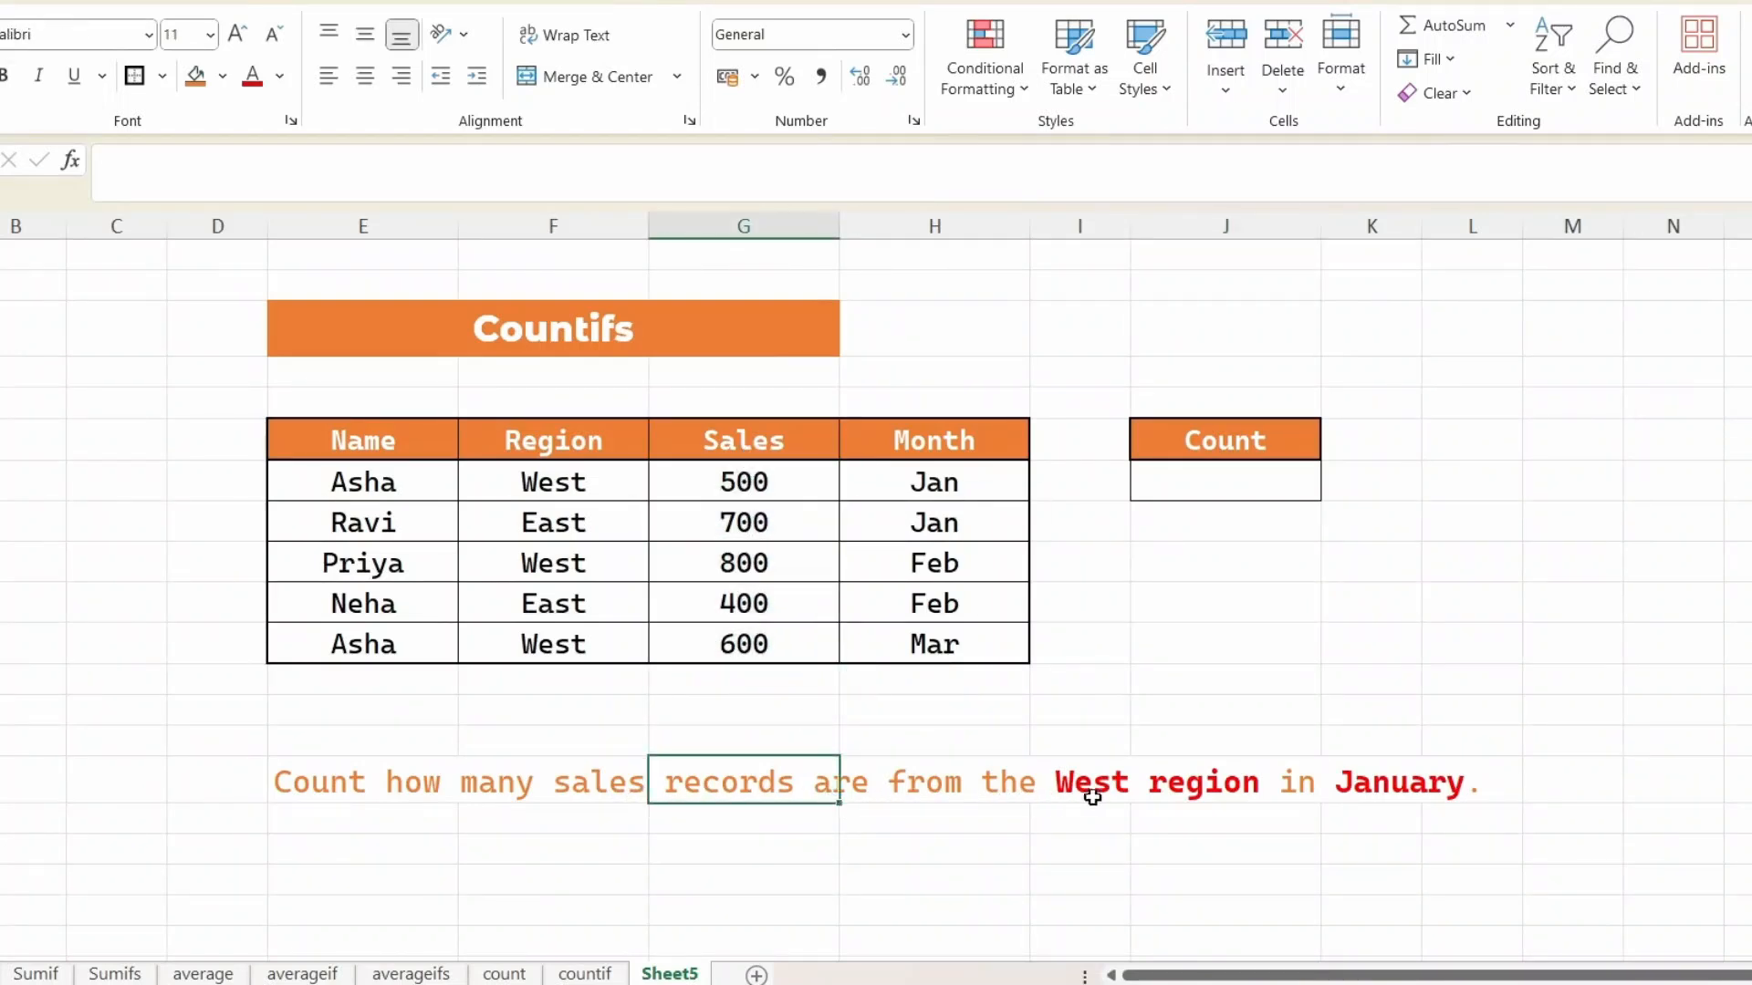
{"action": "left_click", "coordinate": [568, 483]}
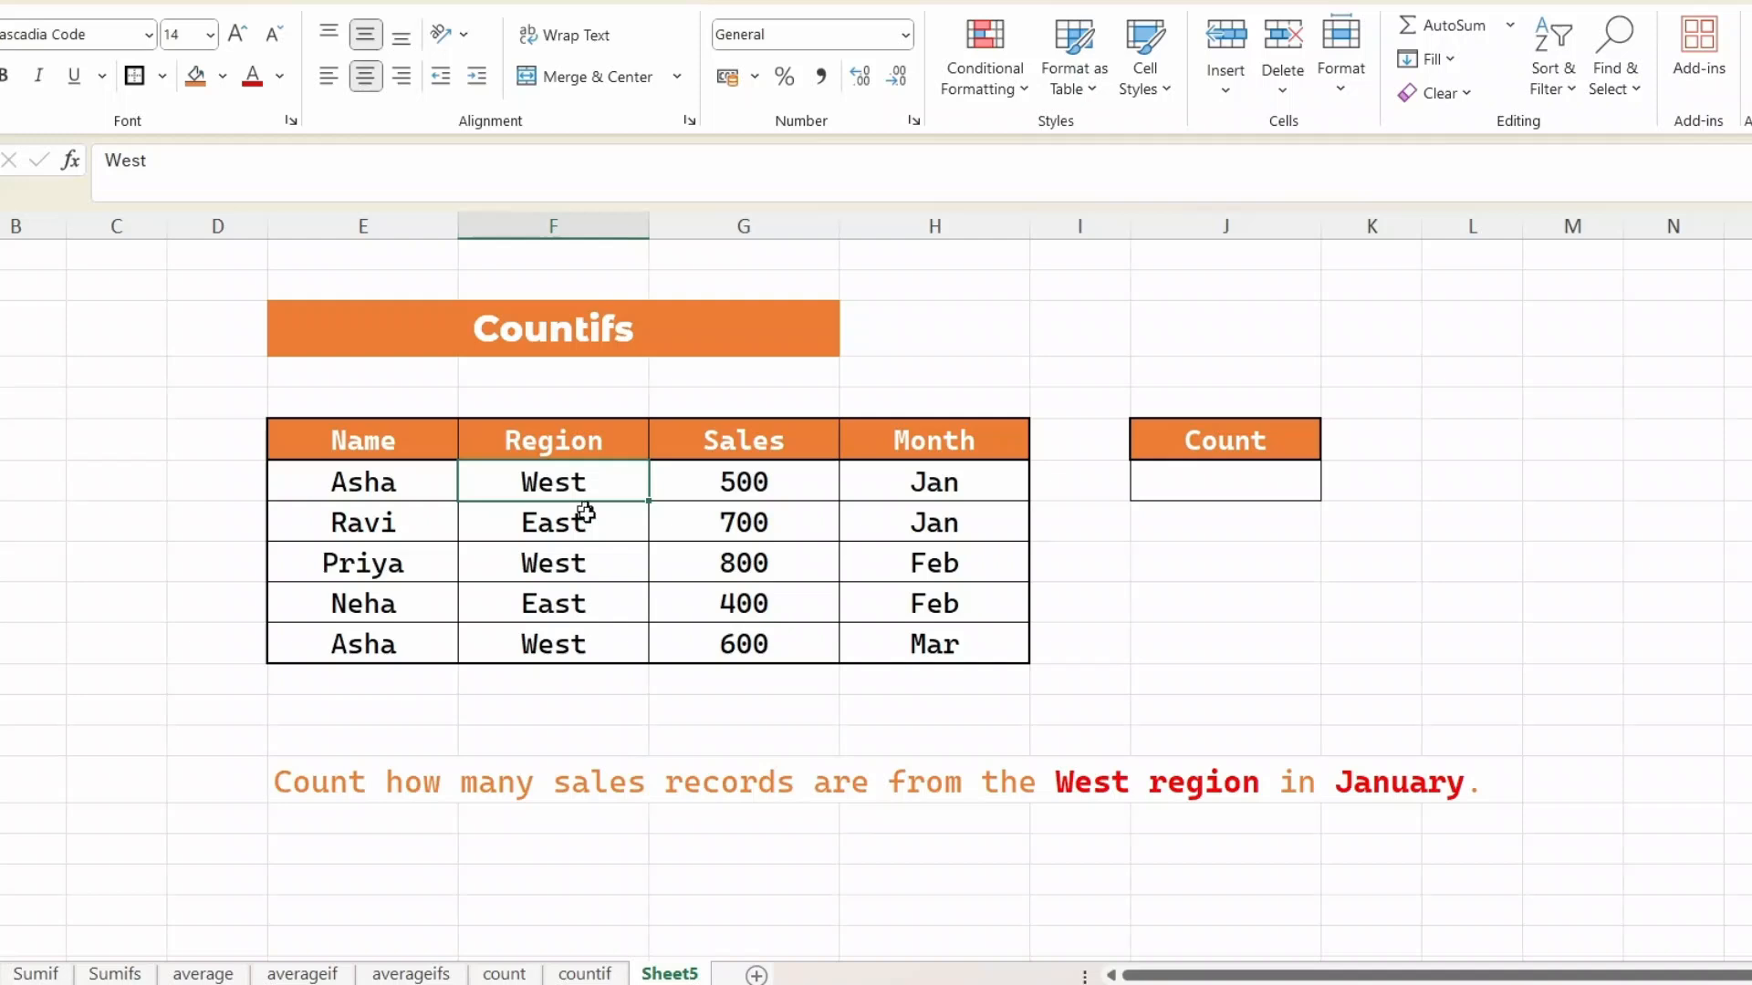
{"action": "left_click", "coordinate": [597, 564], "text": "ctrl"}
{"action": "left_click", "coordinate": [594, 643], "text": "ctrl"}
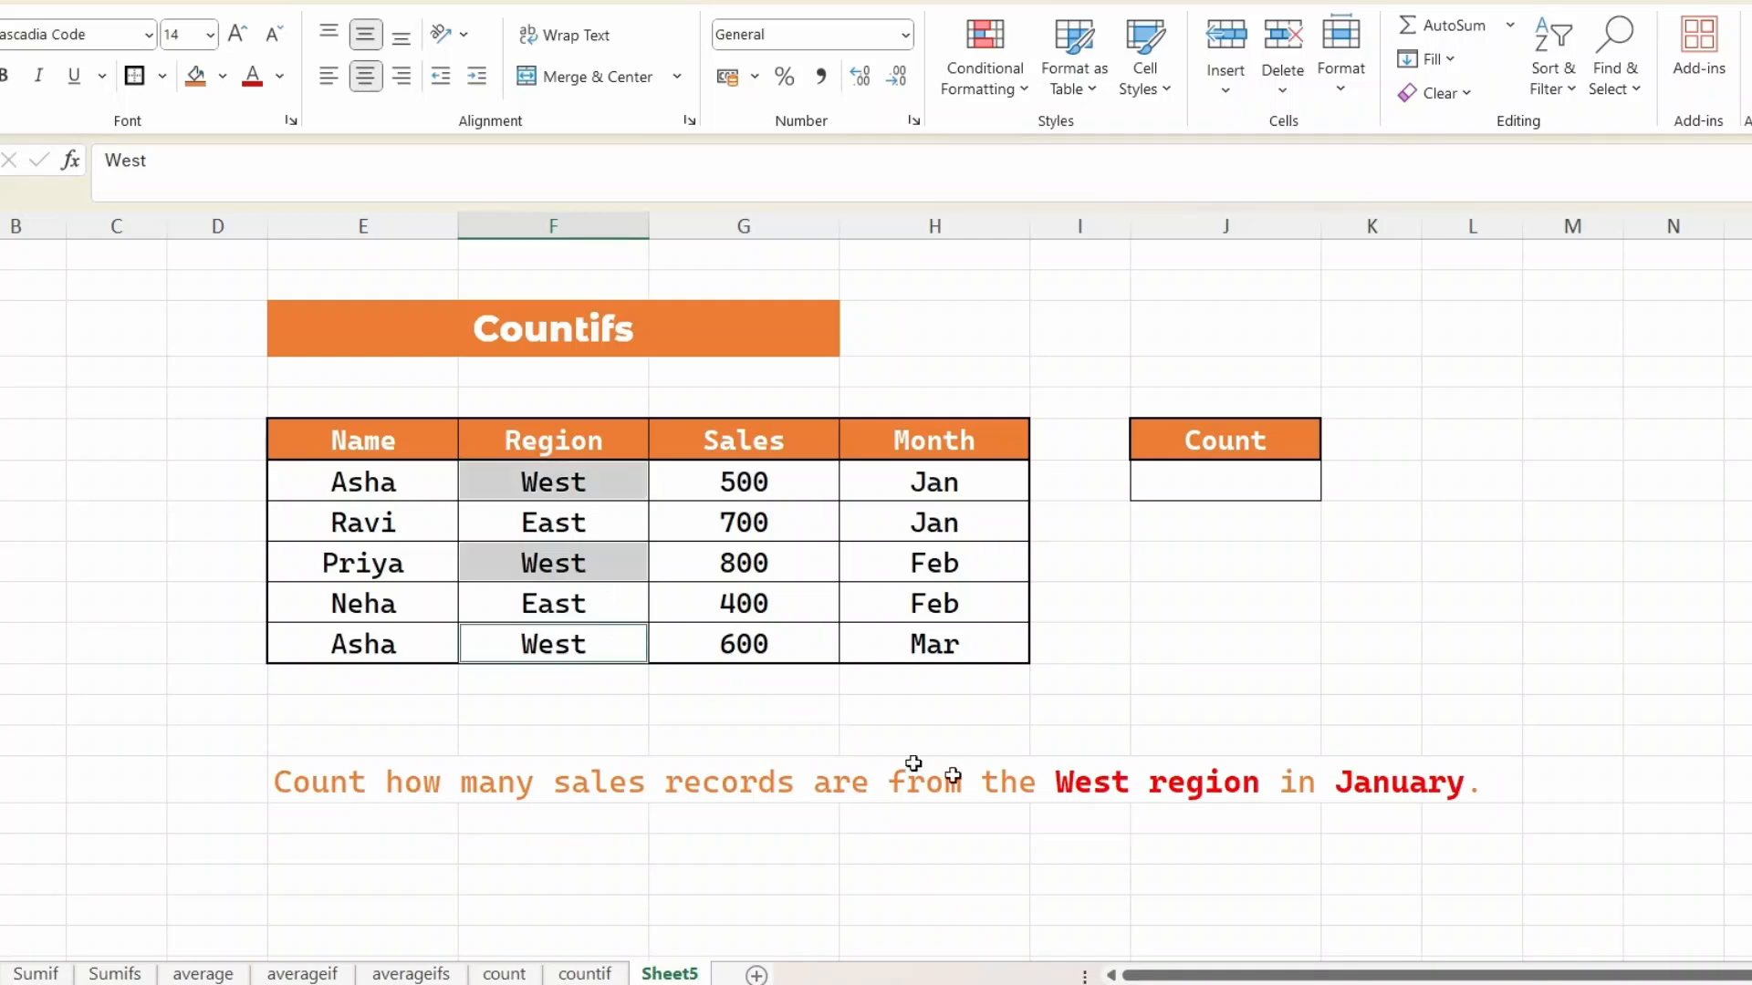
{"action": "left_click", "coordinate": [1353, 808]}
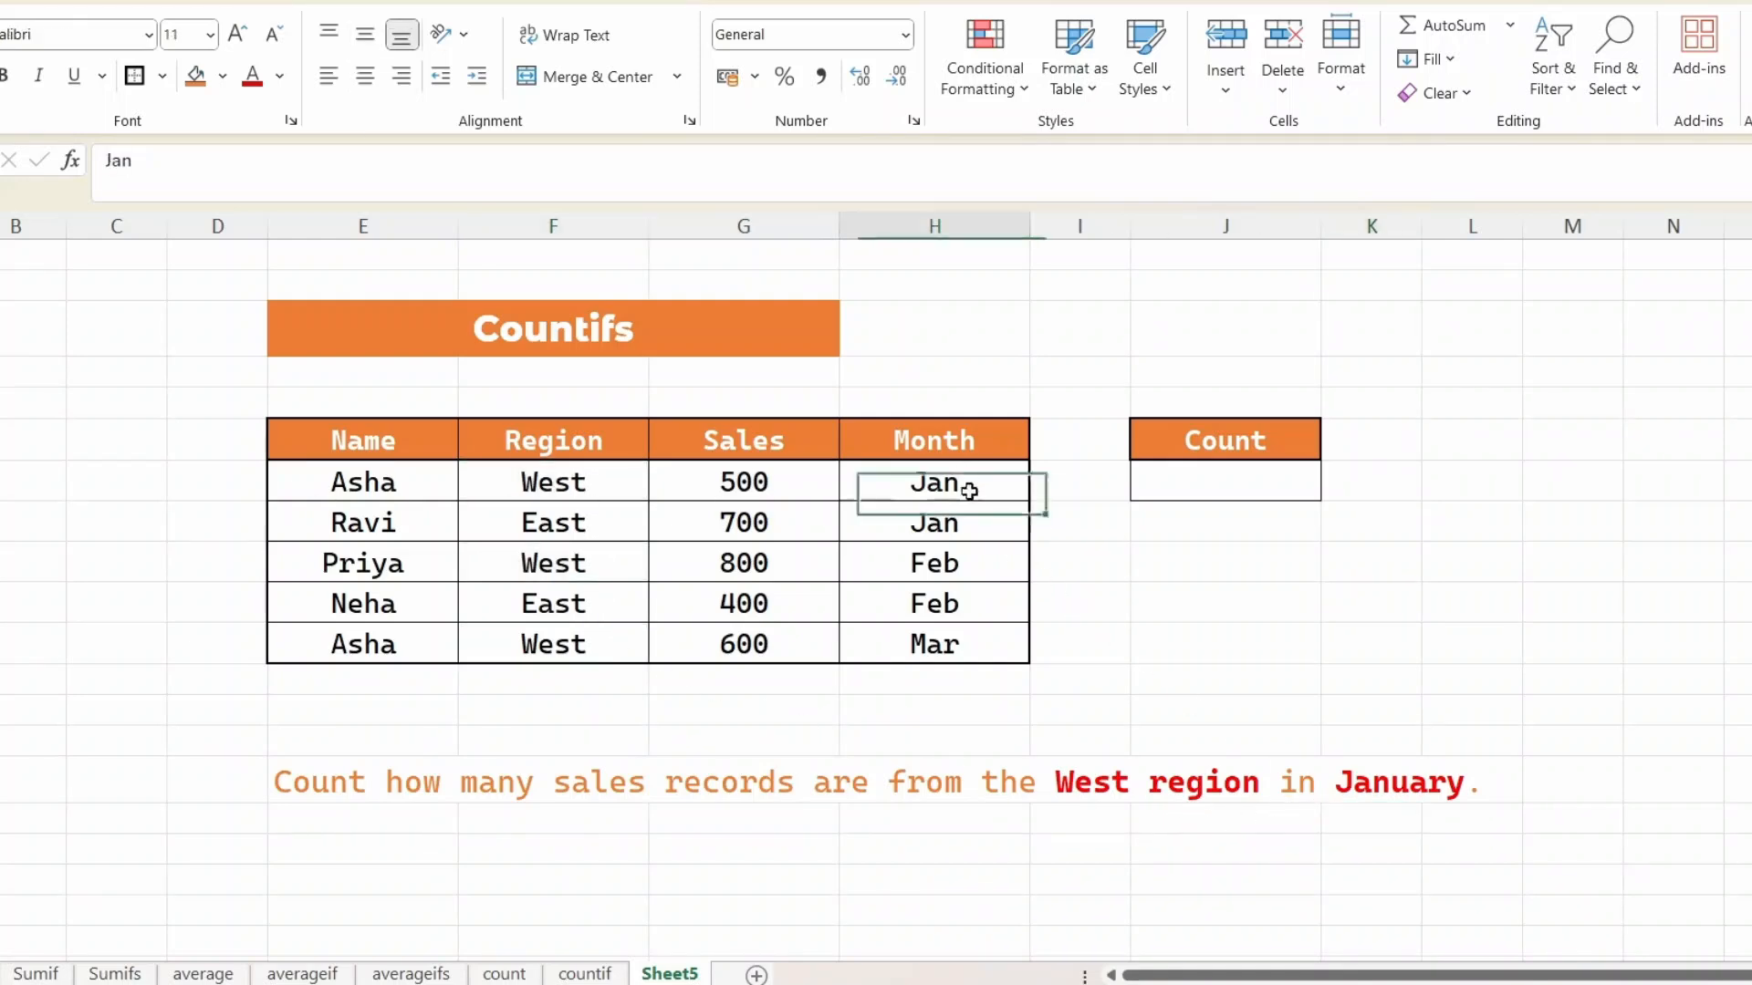
{"action": "left_click_drag", "start_coordinate": [962, 484], "coordinate": [985, 644]}
- Count the West region's January records by entering =COUNTIFS(F6:F11,"West",H6:H11,"Jan") in the cell under Count, and select the matching table row to check it
{"action": "left_click", "coordinate": [1238, 499]}
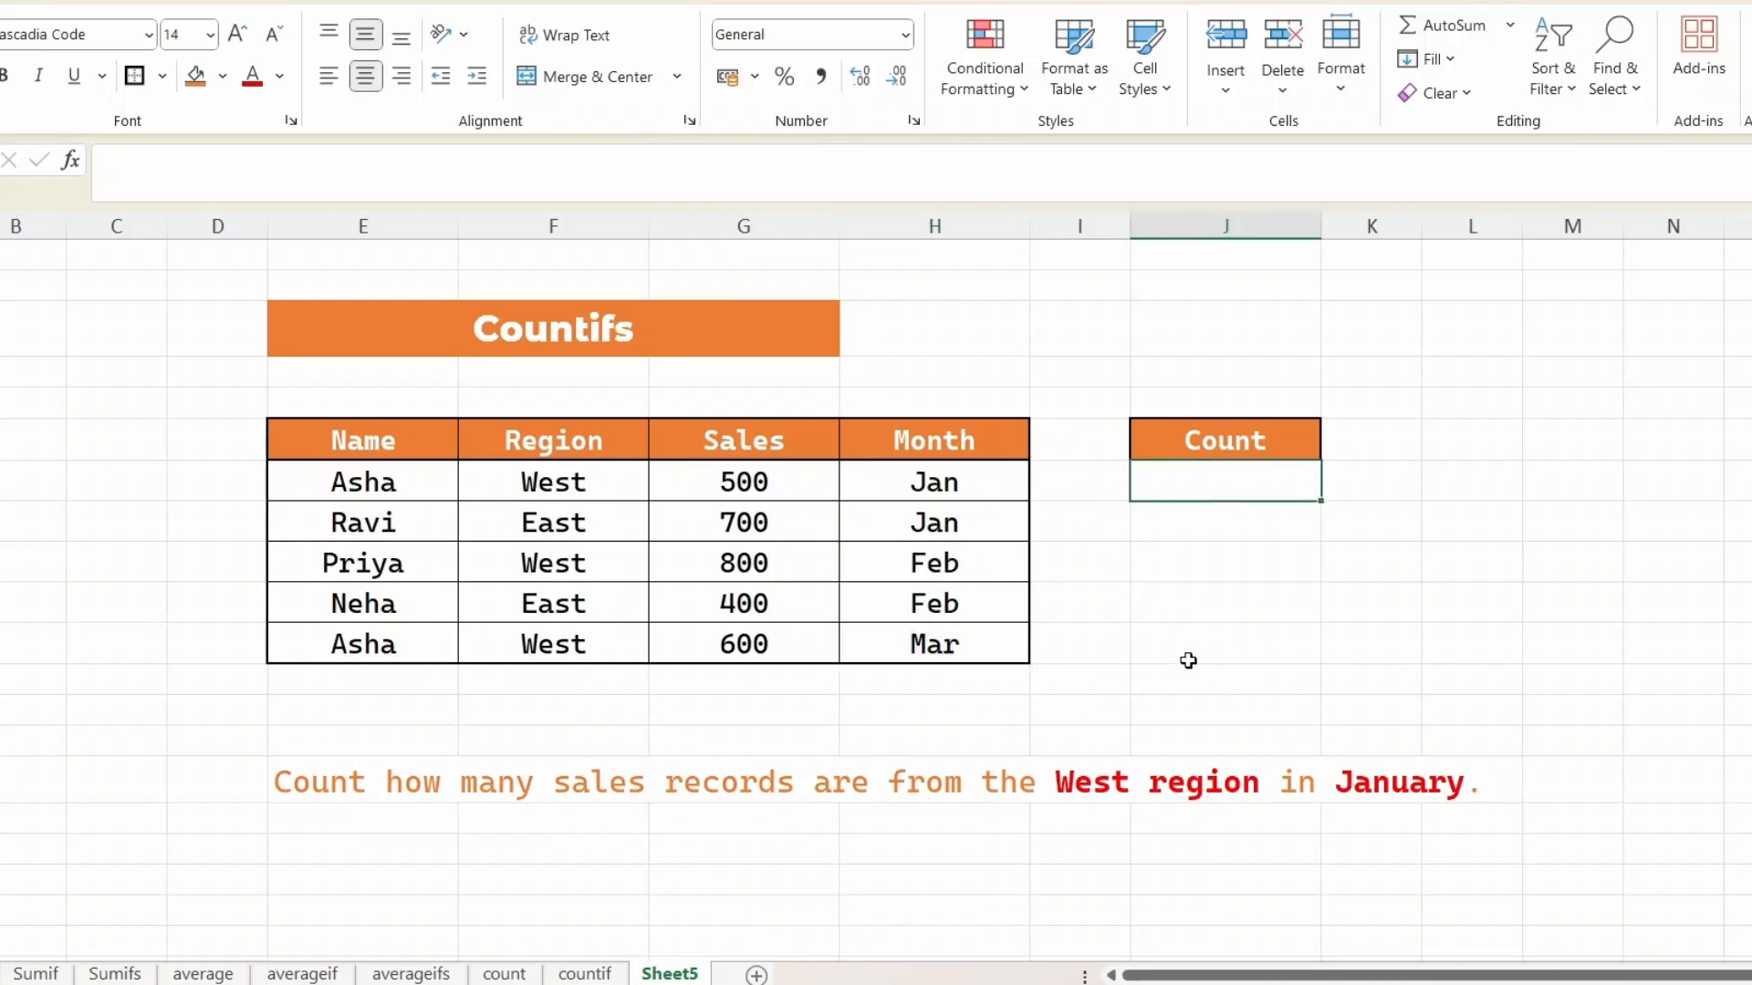
{"action": "type", "text": "=counti"}
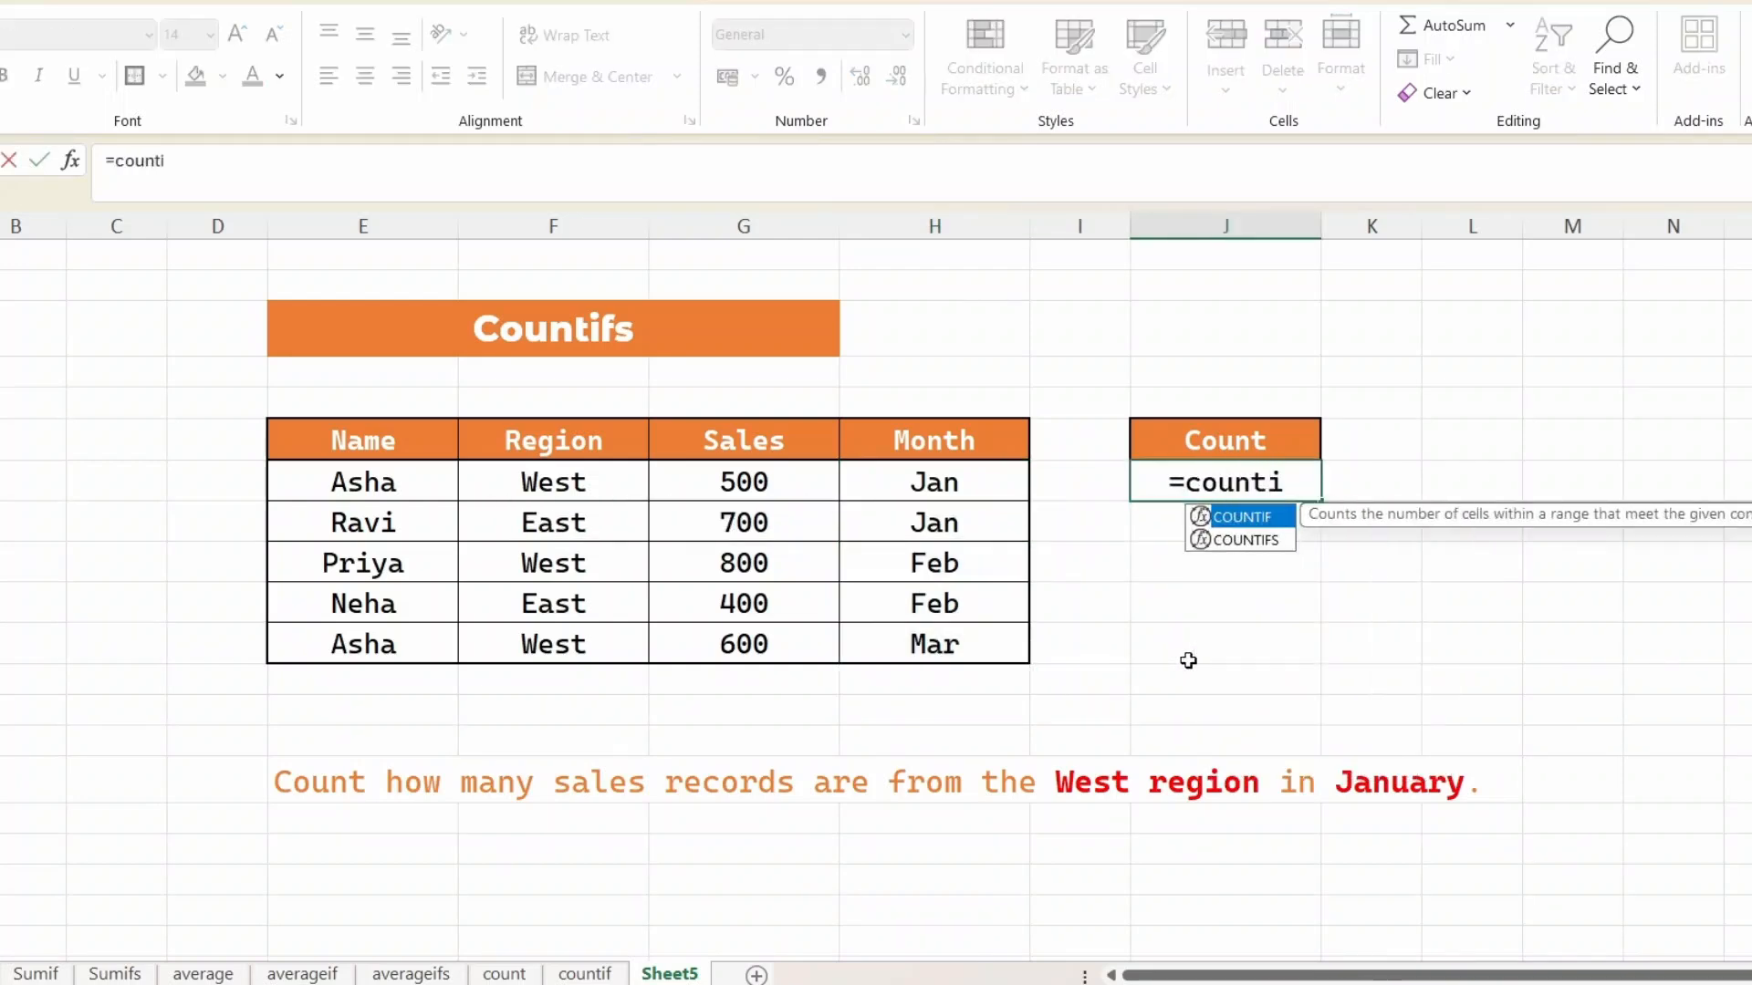
{"action": "type", "text": "fs"}
{"action": "key", "text": "Tab"}
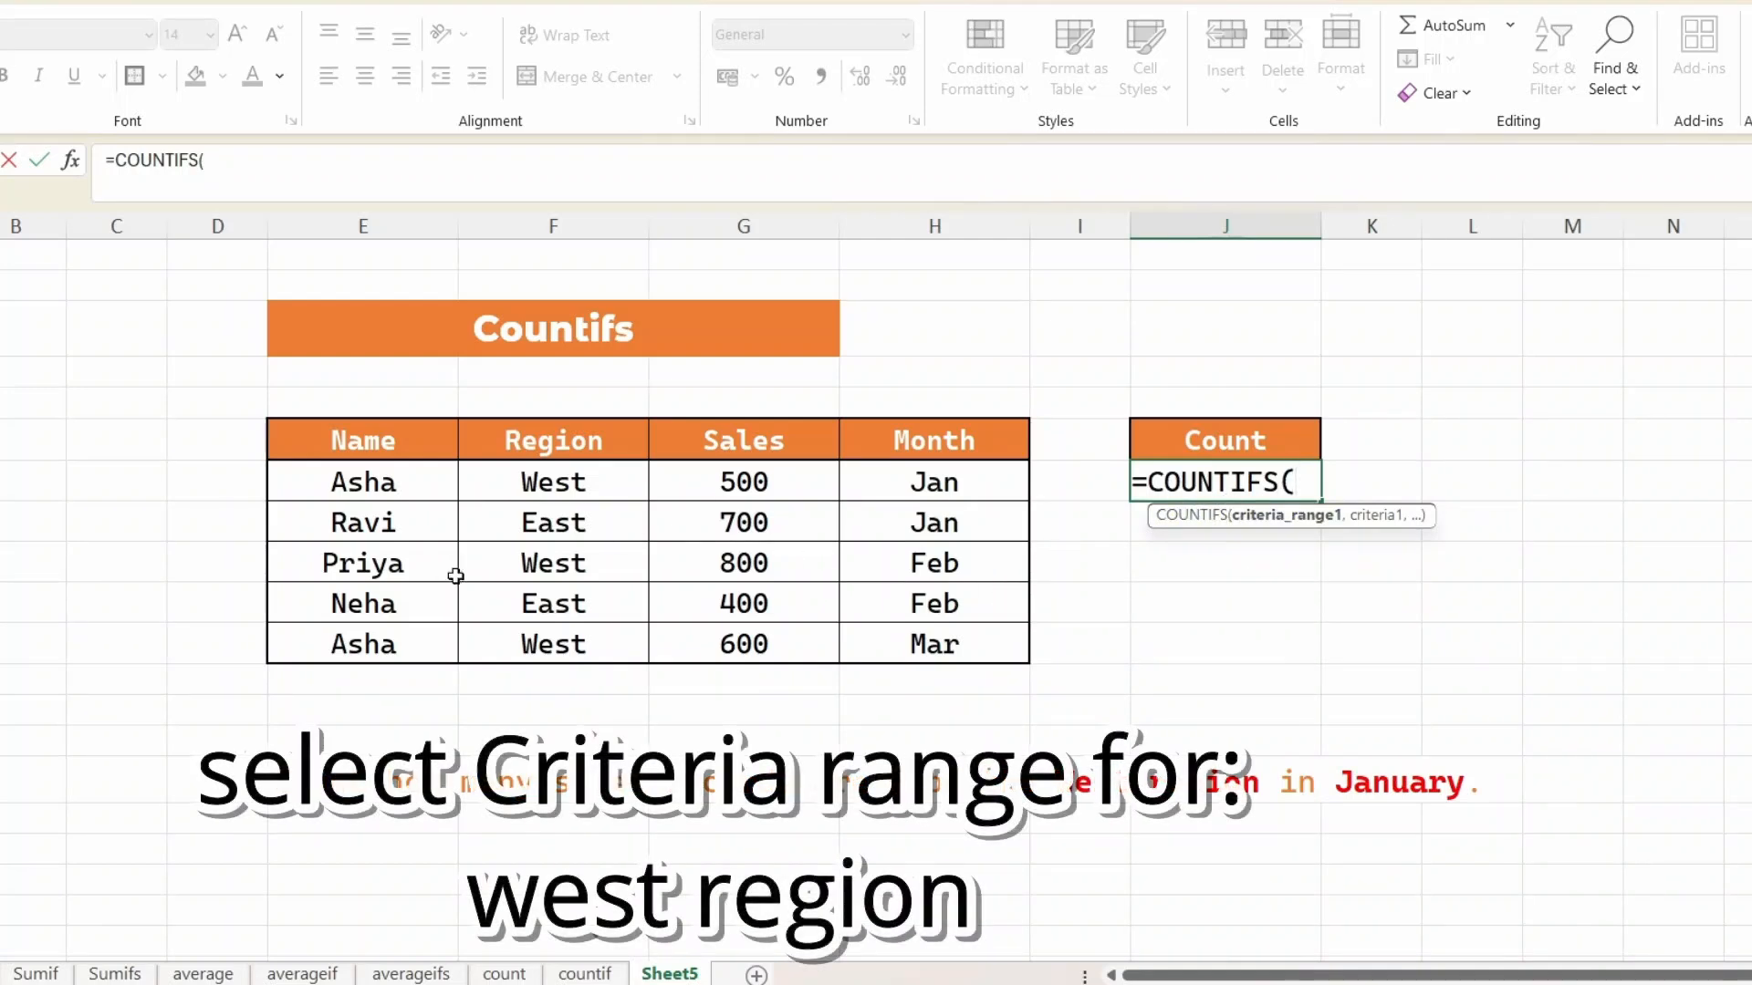
{"action": "left_click_drag", "start_coordinate": [573, 446], "coordinate": [582, 626]}
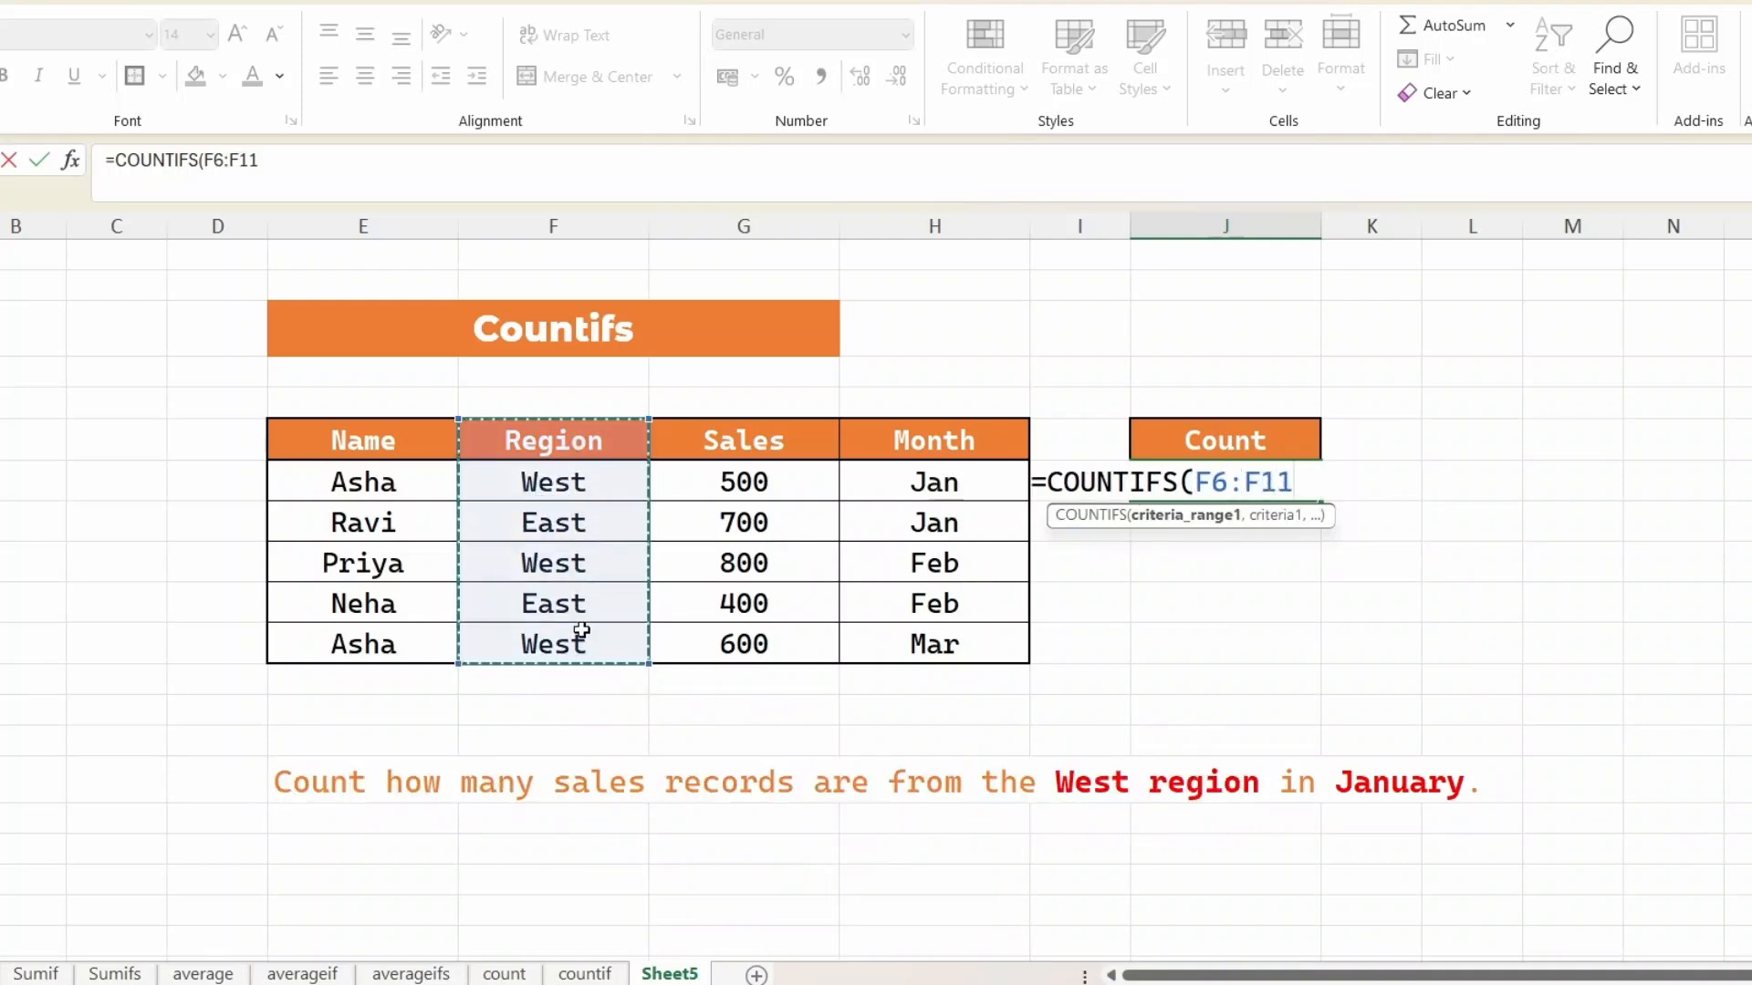
{"action": "type", "text": ","}
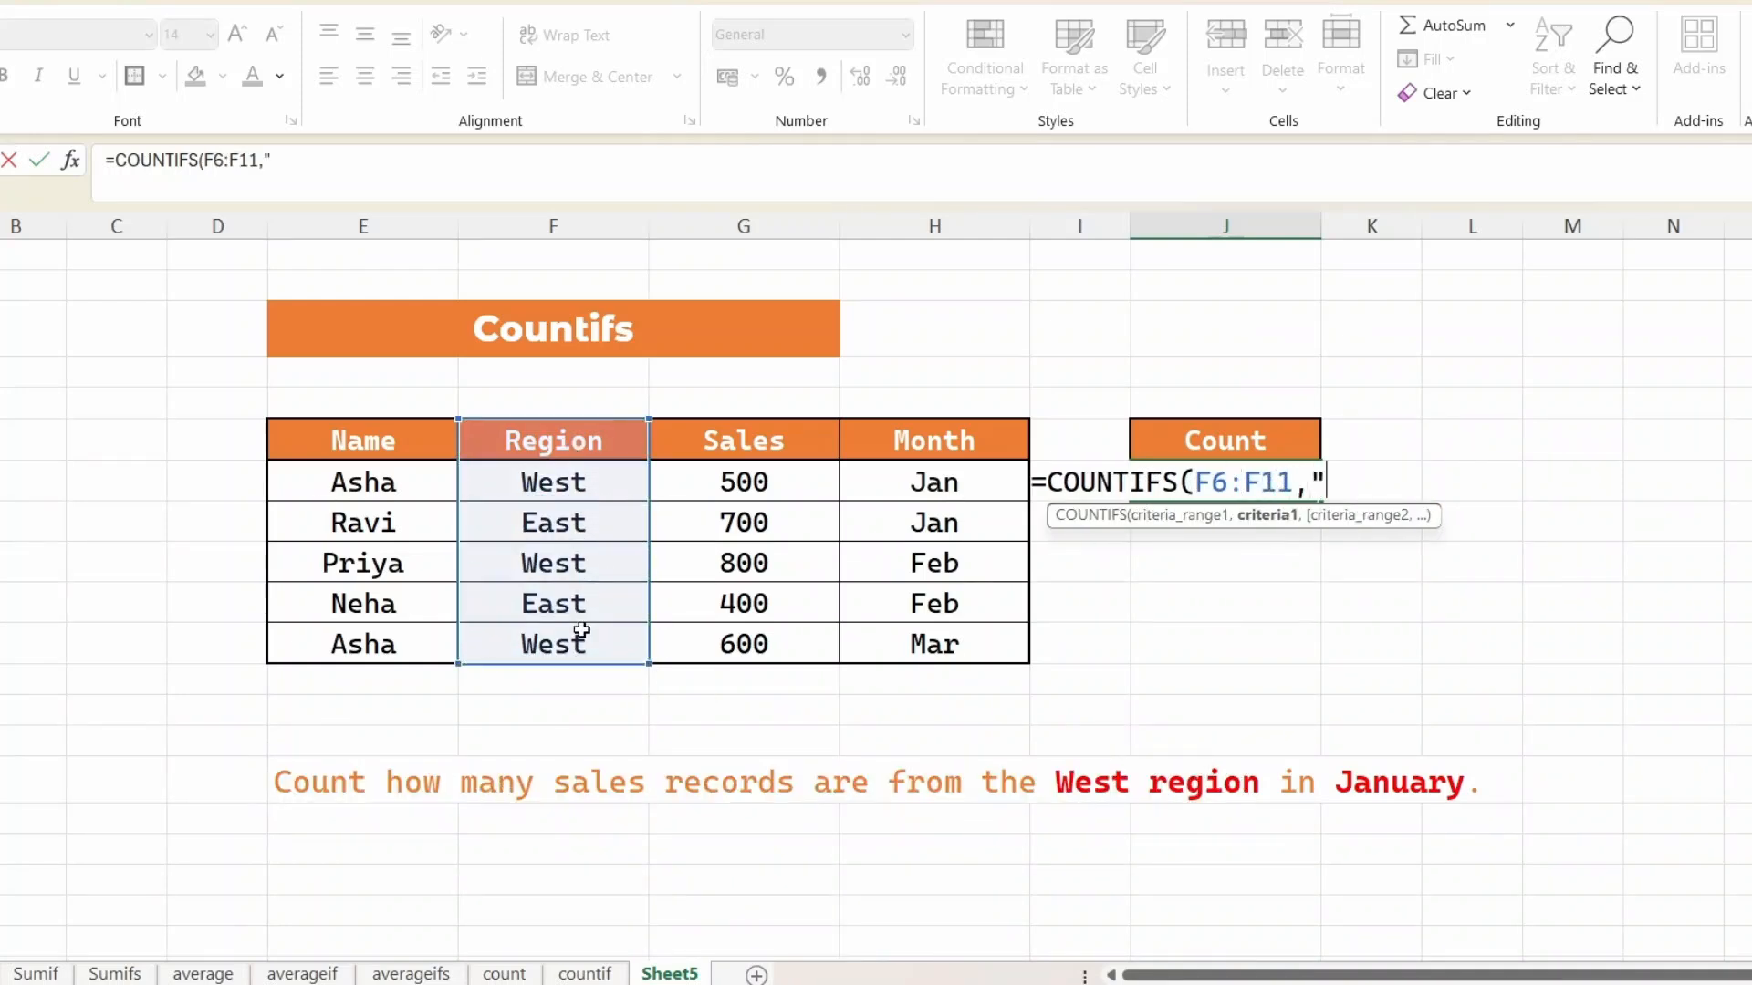
{"action": "type", "text": "\"West\","}
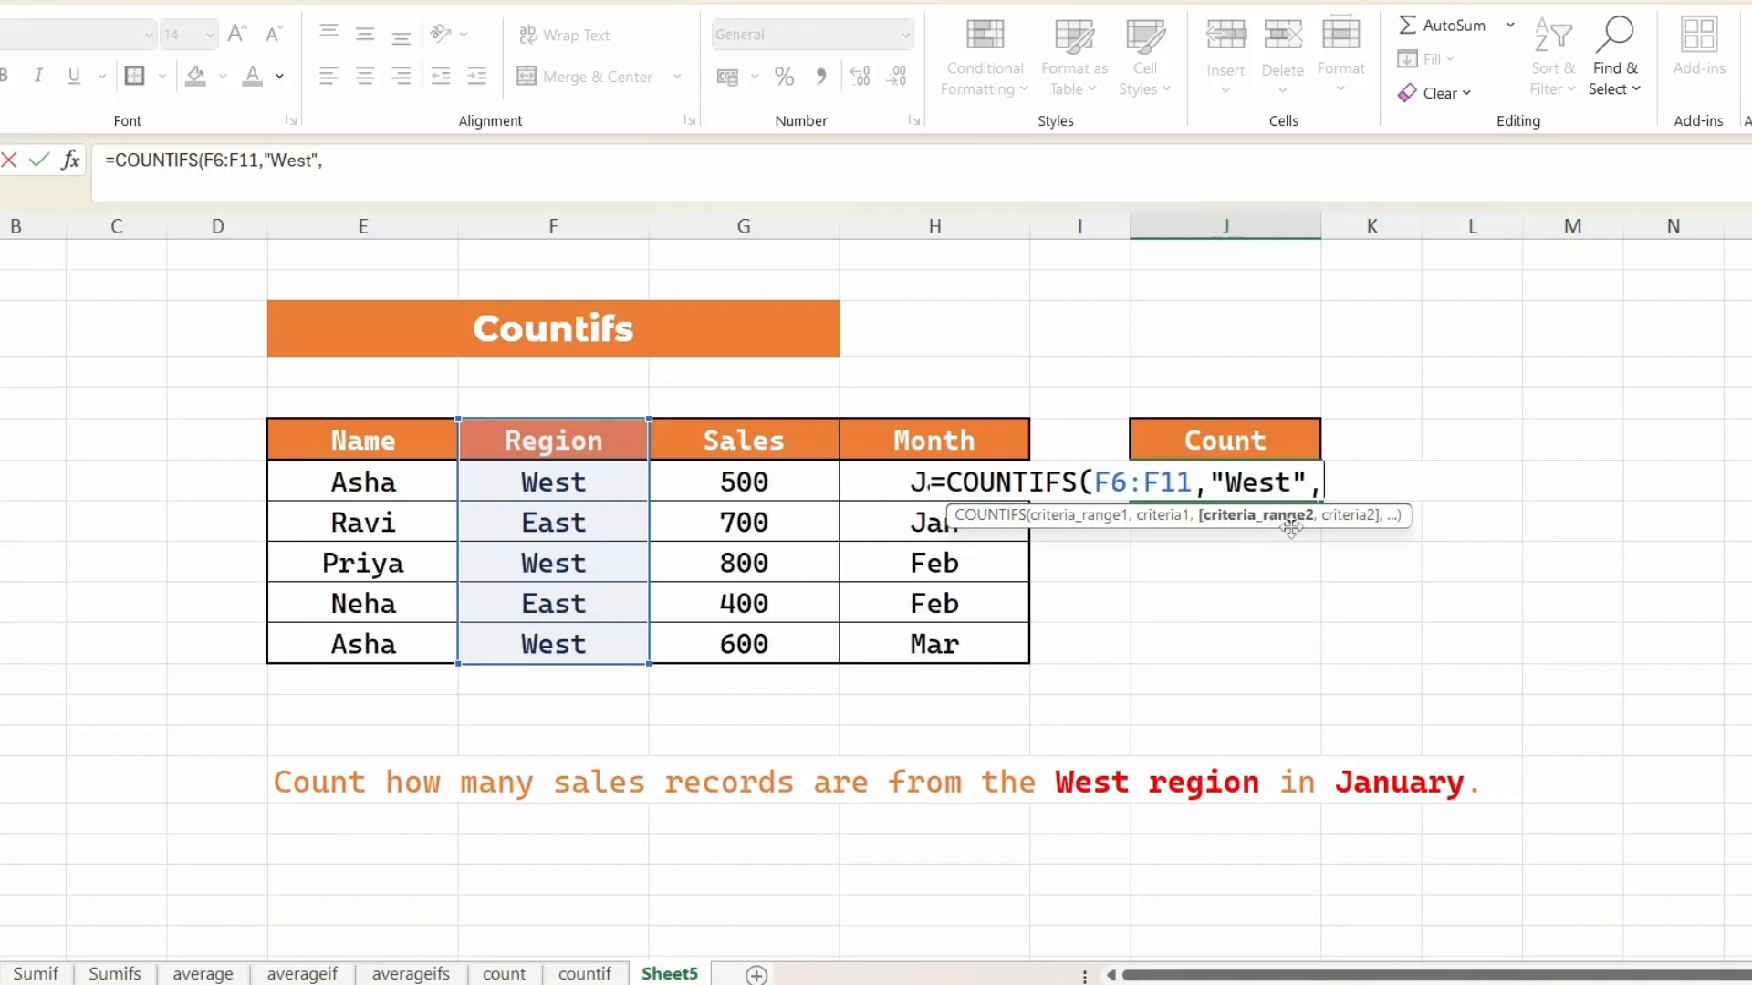
{"action": "left_click_drag", "start_coordinate": [901, 445], "coordinate": [902, 637]}
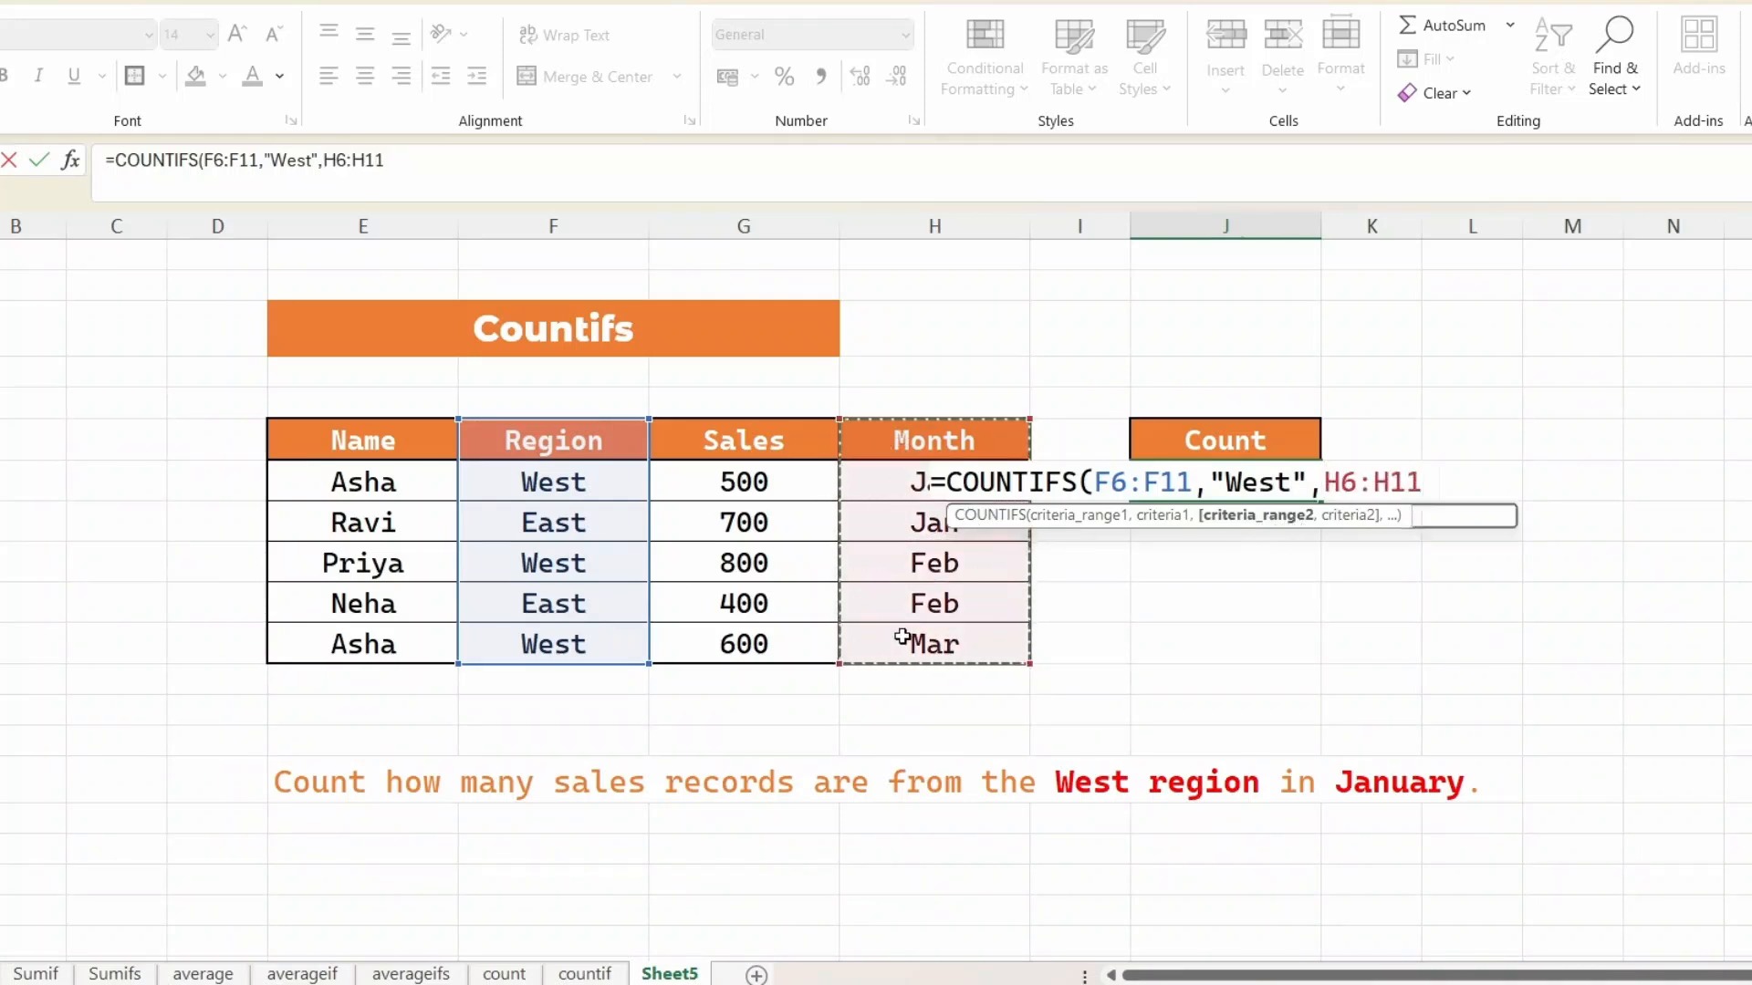
{"action": "type", "text": ","}
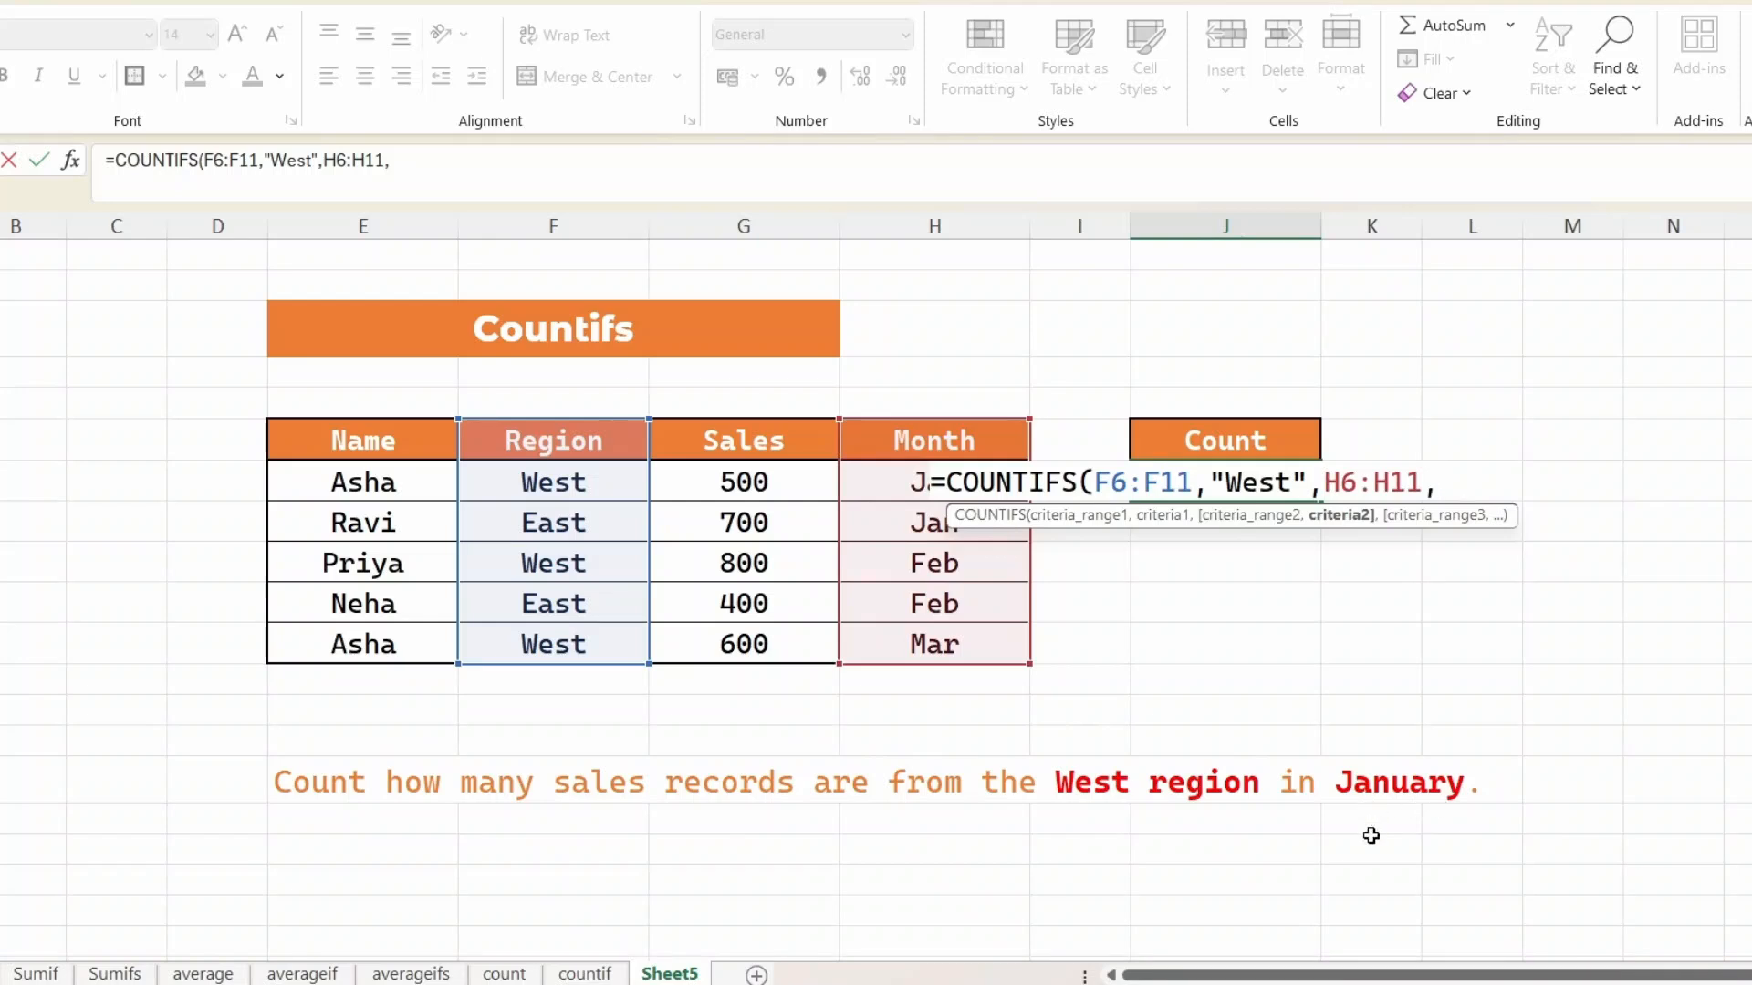
{"action": "type", "text": "\"Jan\")"}
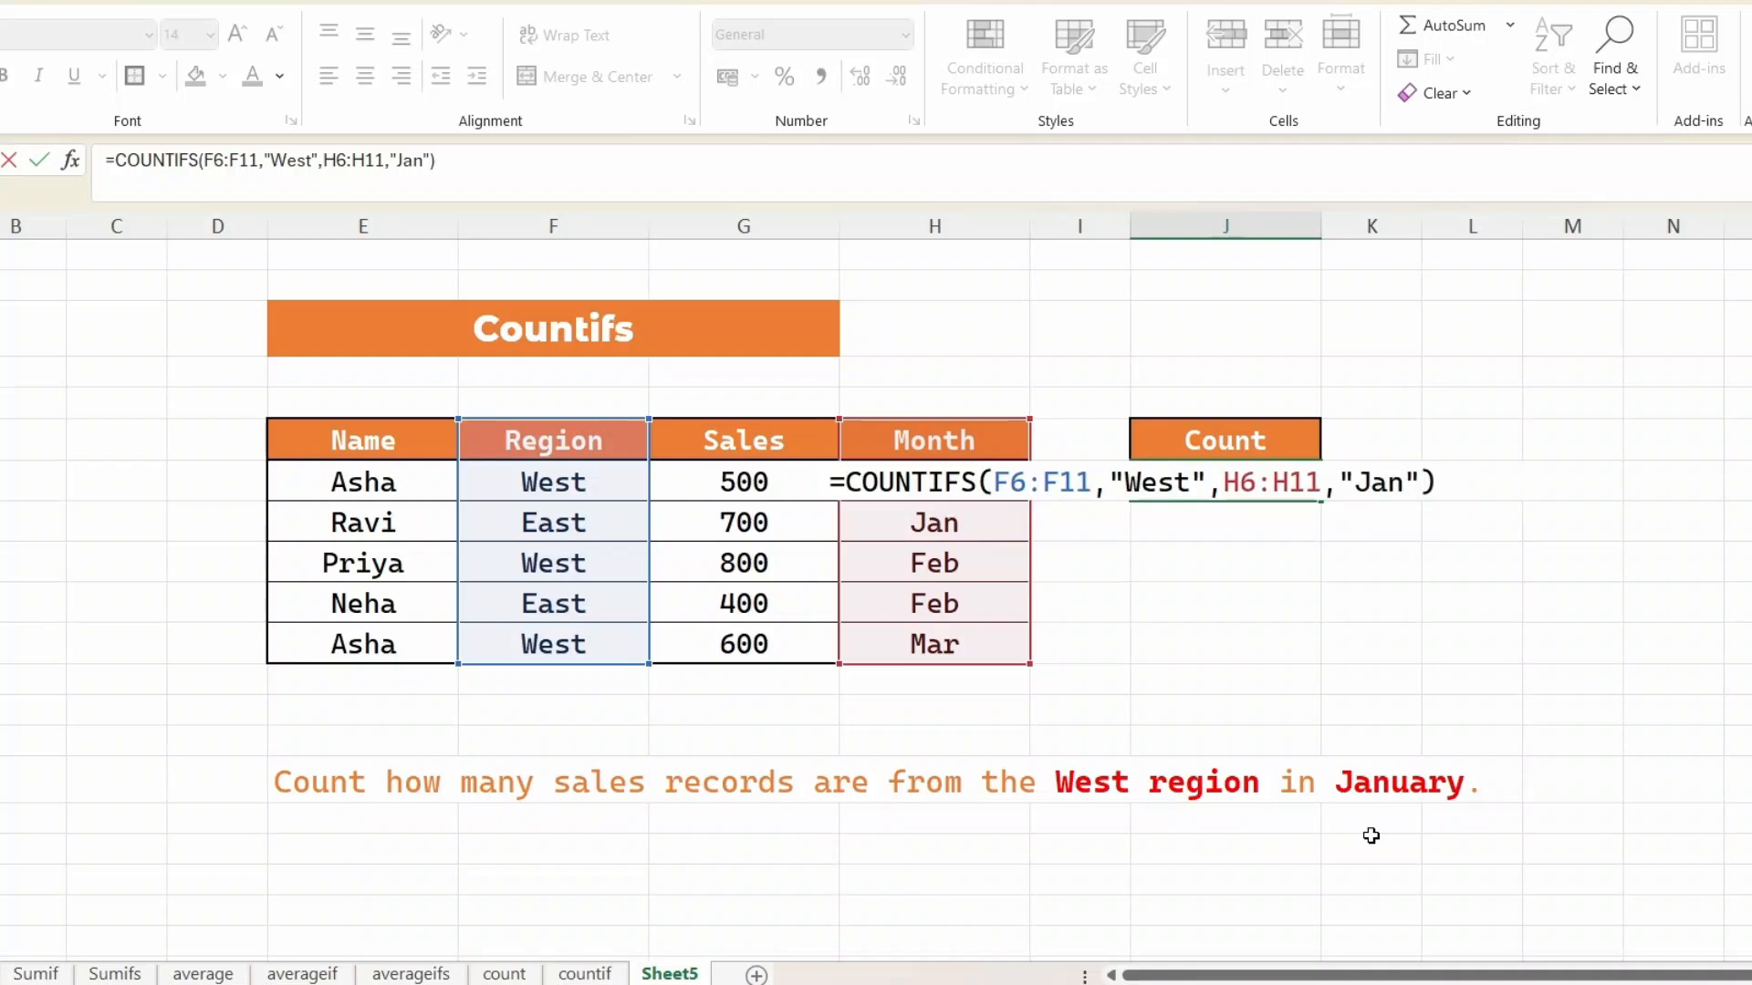
{"action": "key", "text": "Return"}
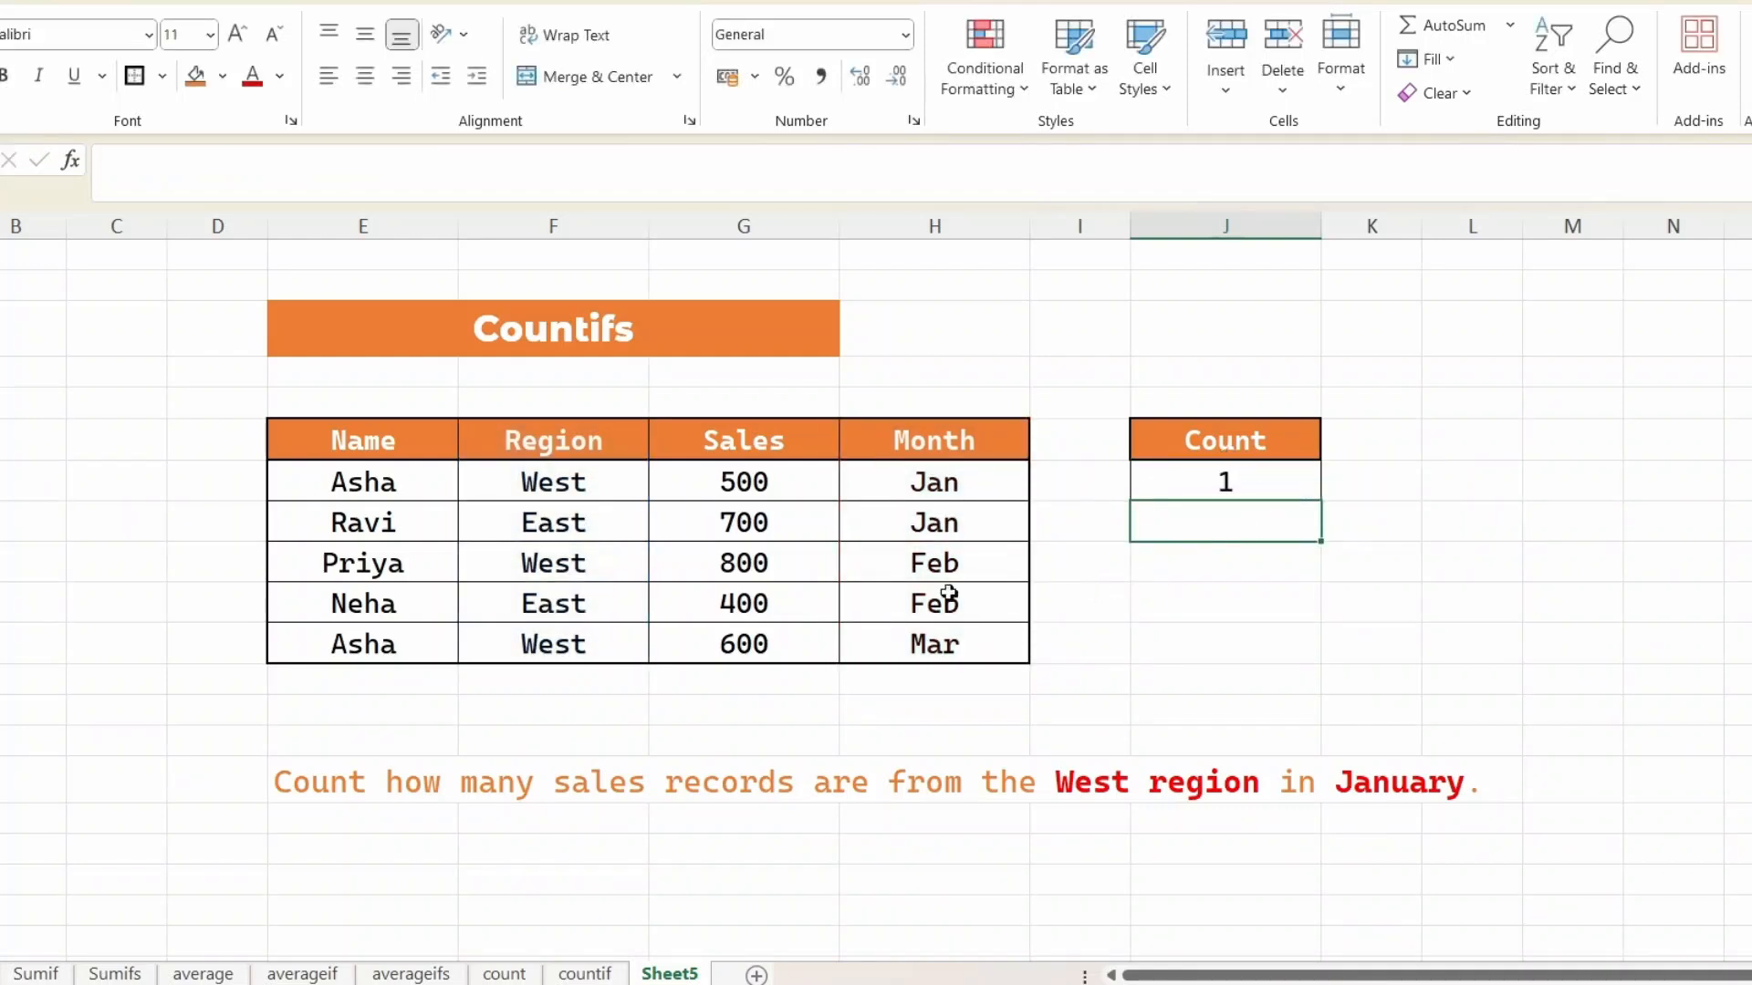
{"action": "left_click", "coordinate": [564, 486]}
{"action": "left_click_drag", "start_coordinate": [432, 484], "coordinate": [907, 488]}
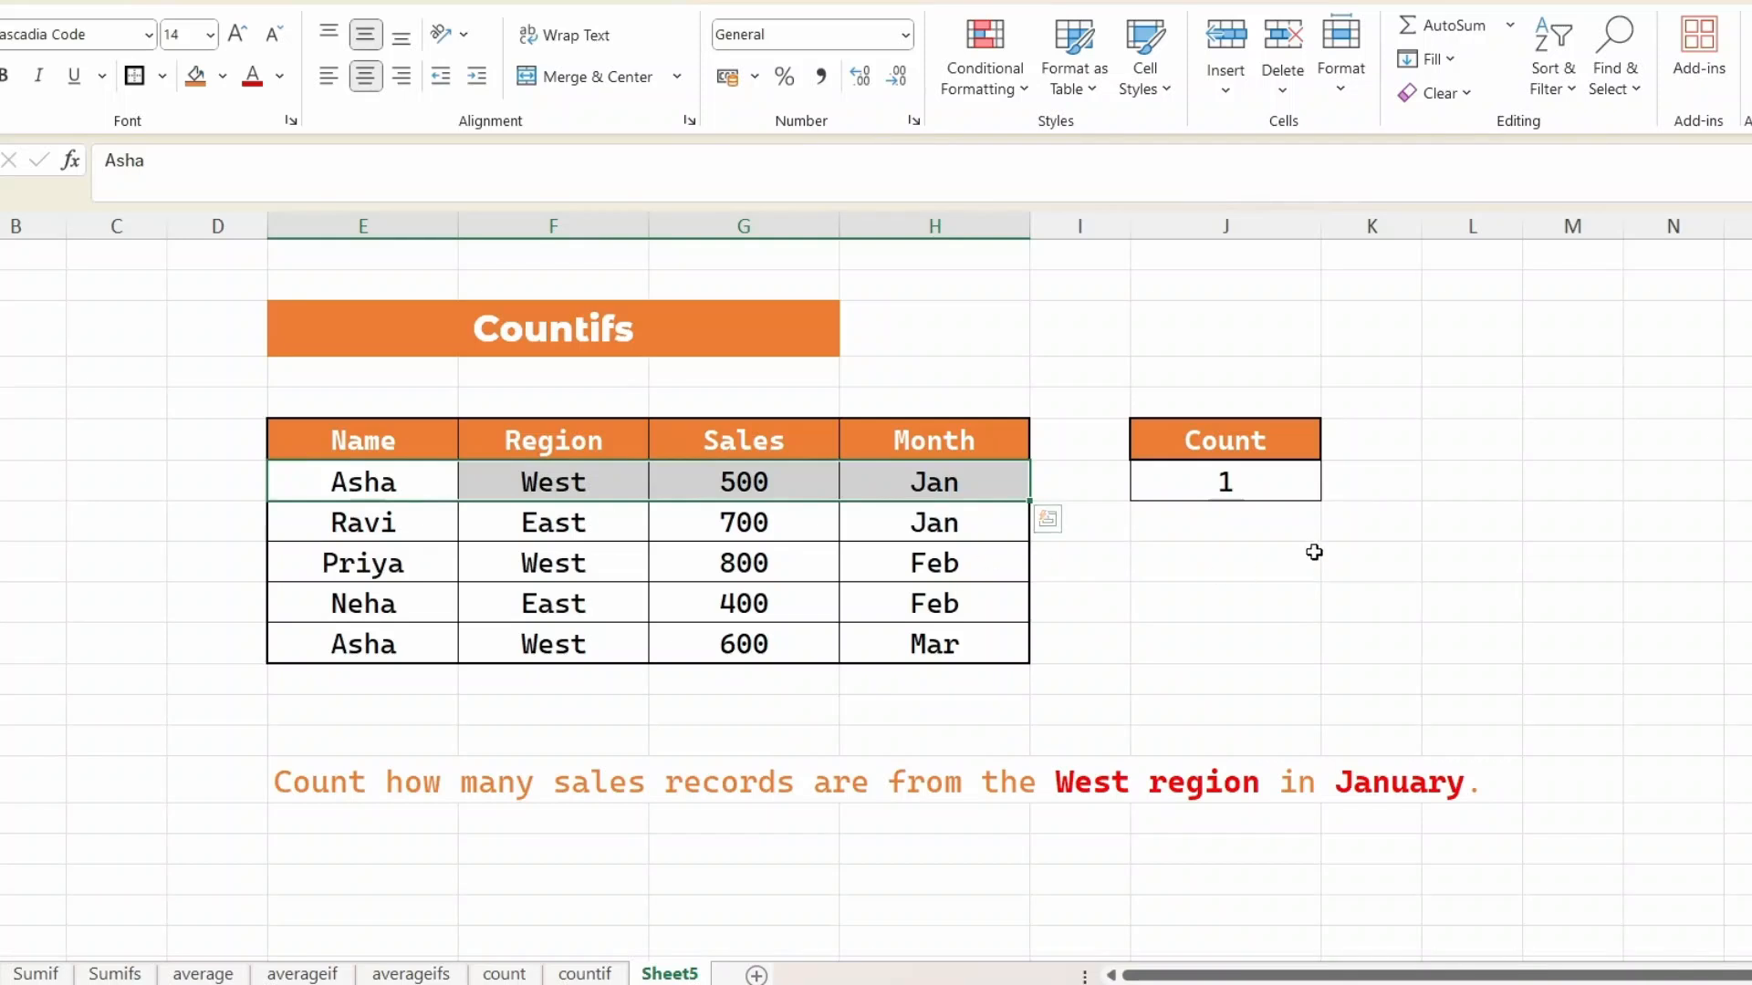
- Review the COUNTIFS formula in the cell under Count and its two criteria ranges, leaving it unedited
{"action": "left_click", "coordinate": [1295, 557]}
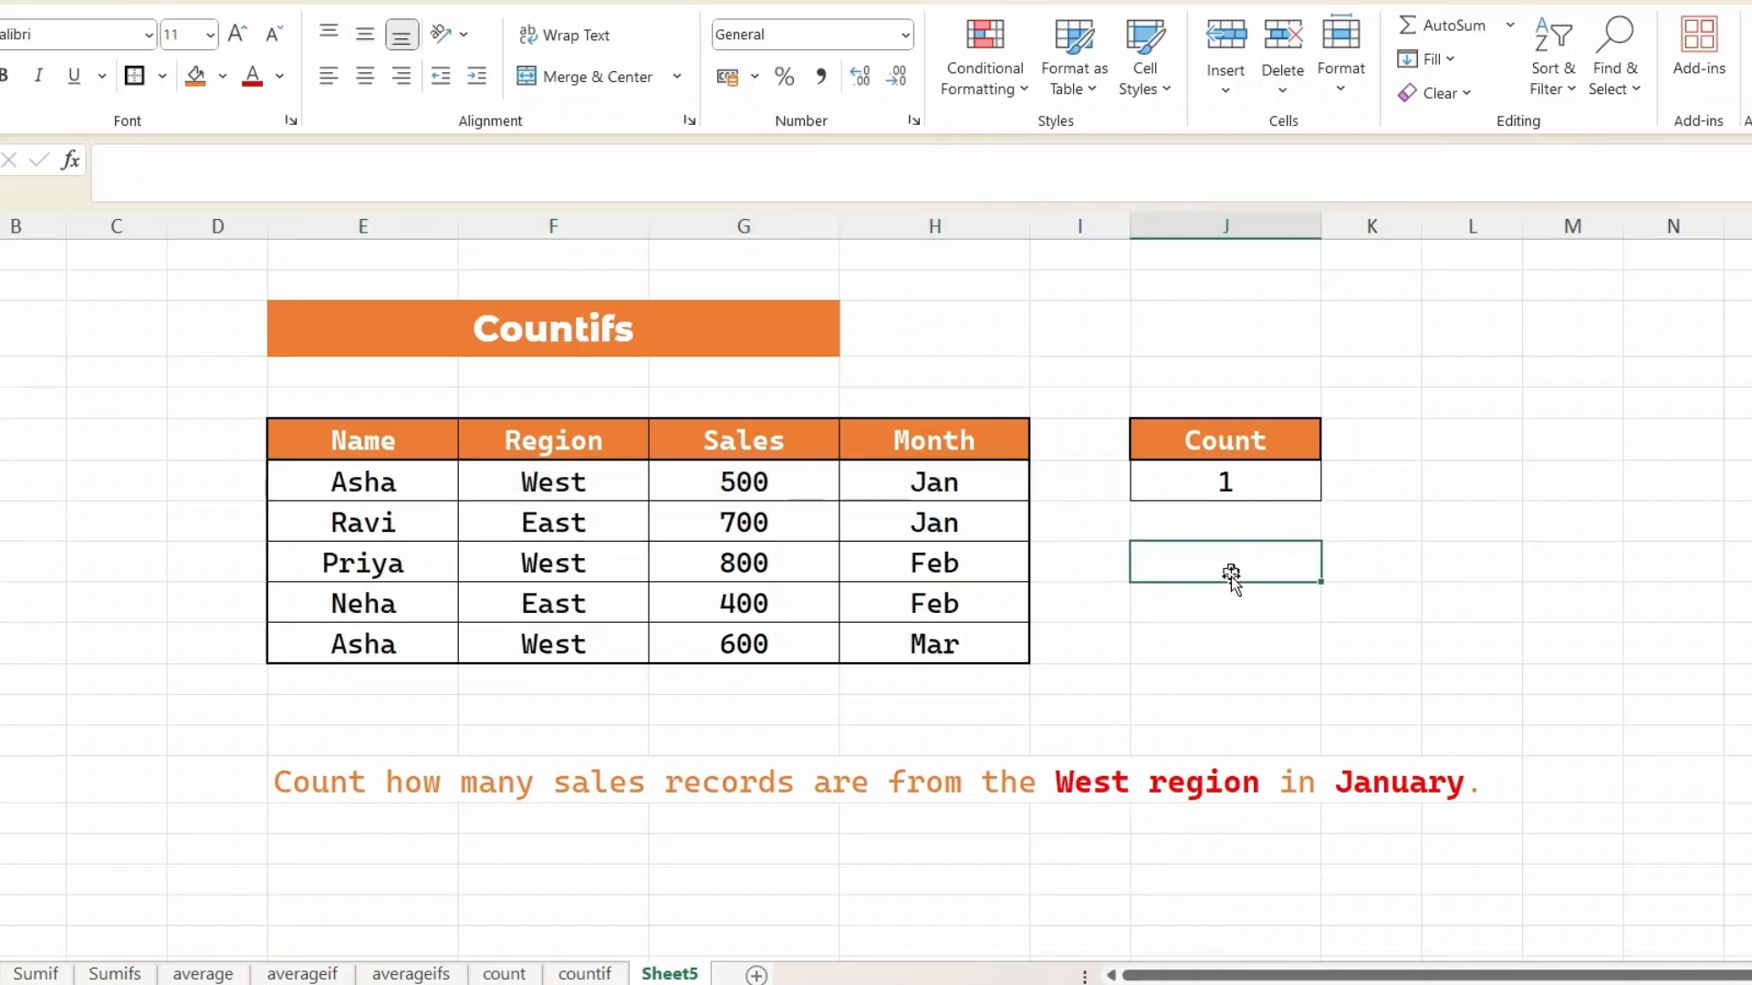
{"action": "left_click", "coordinate": [1223, 476]}
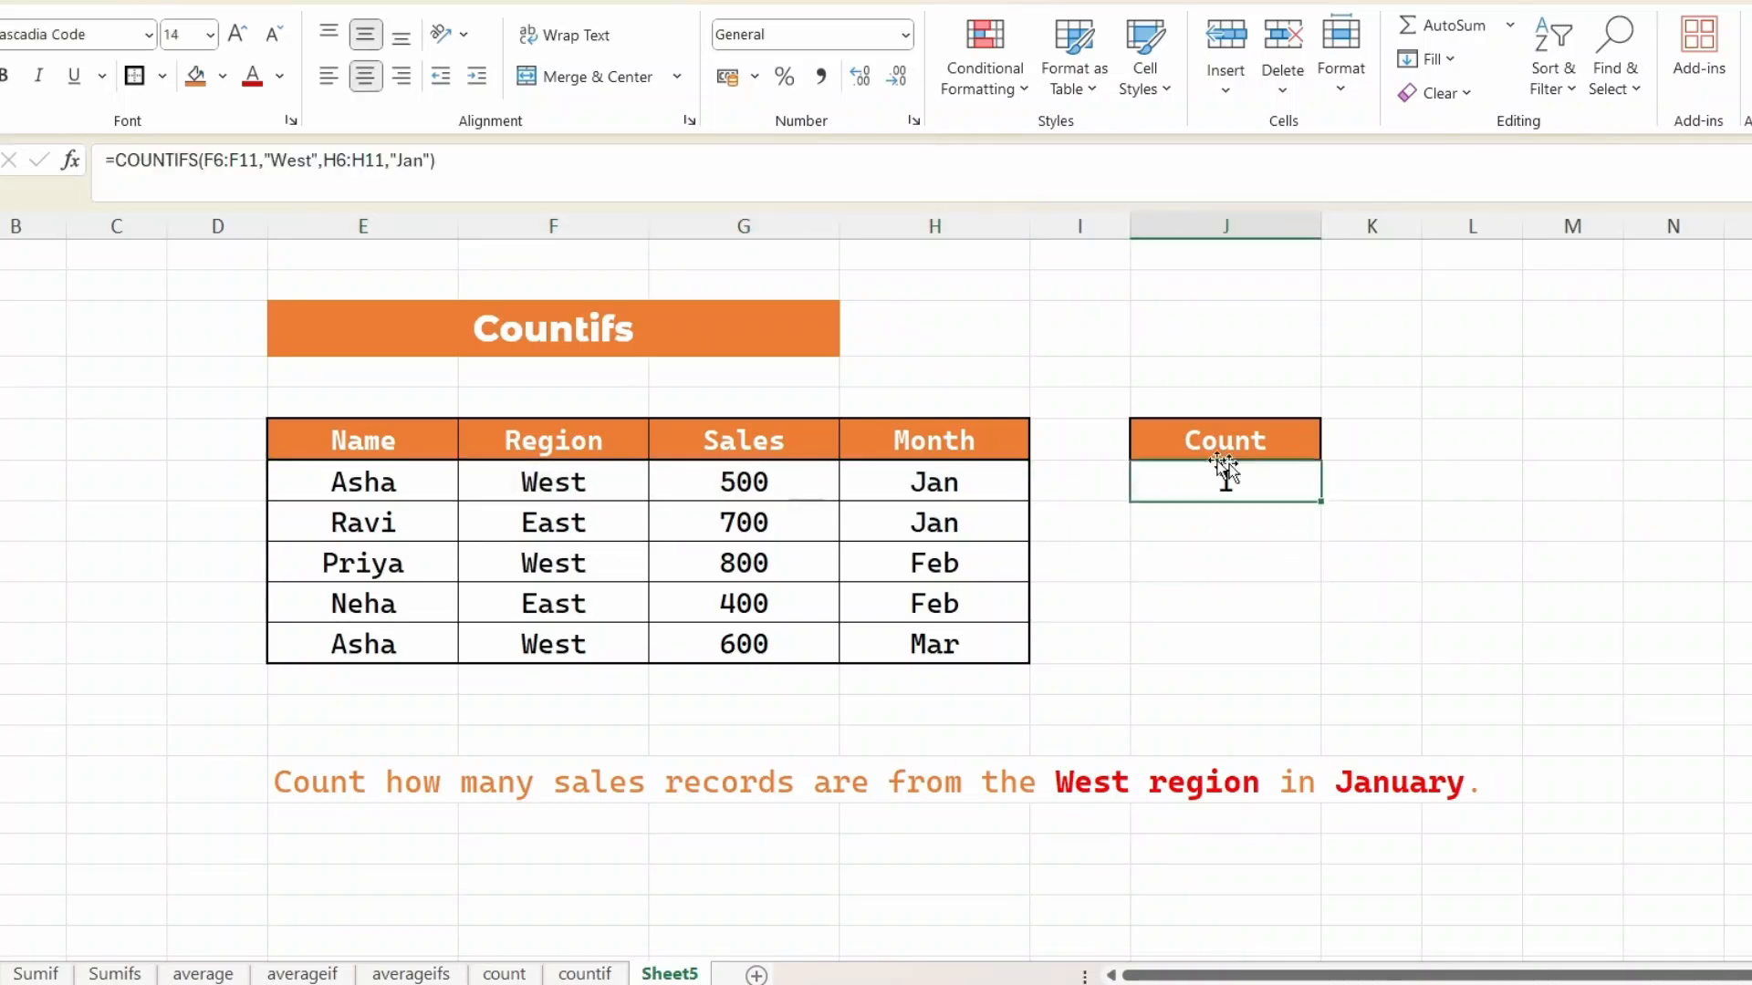
{"action": "left_click_drag", "start_coordinate": [436, 160], "coordinate": [37, 146]}
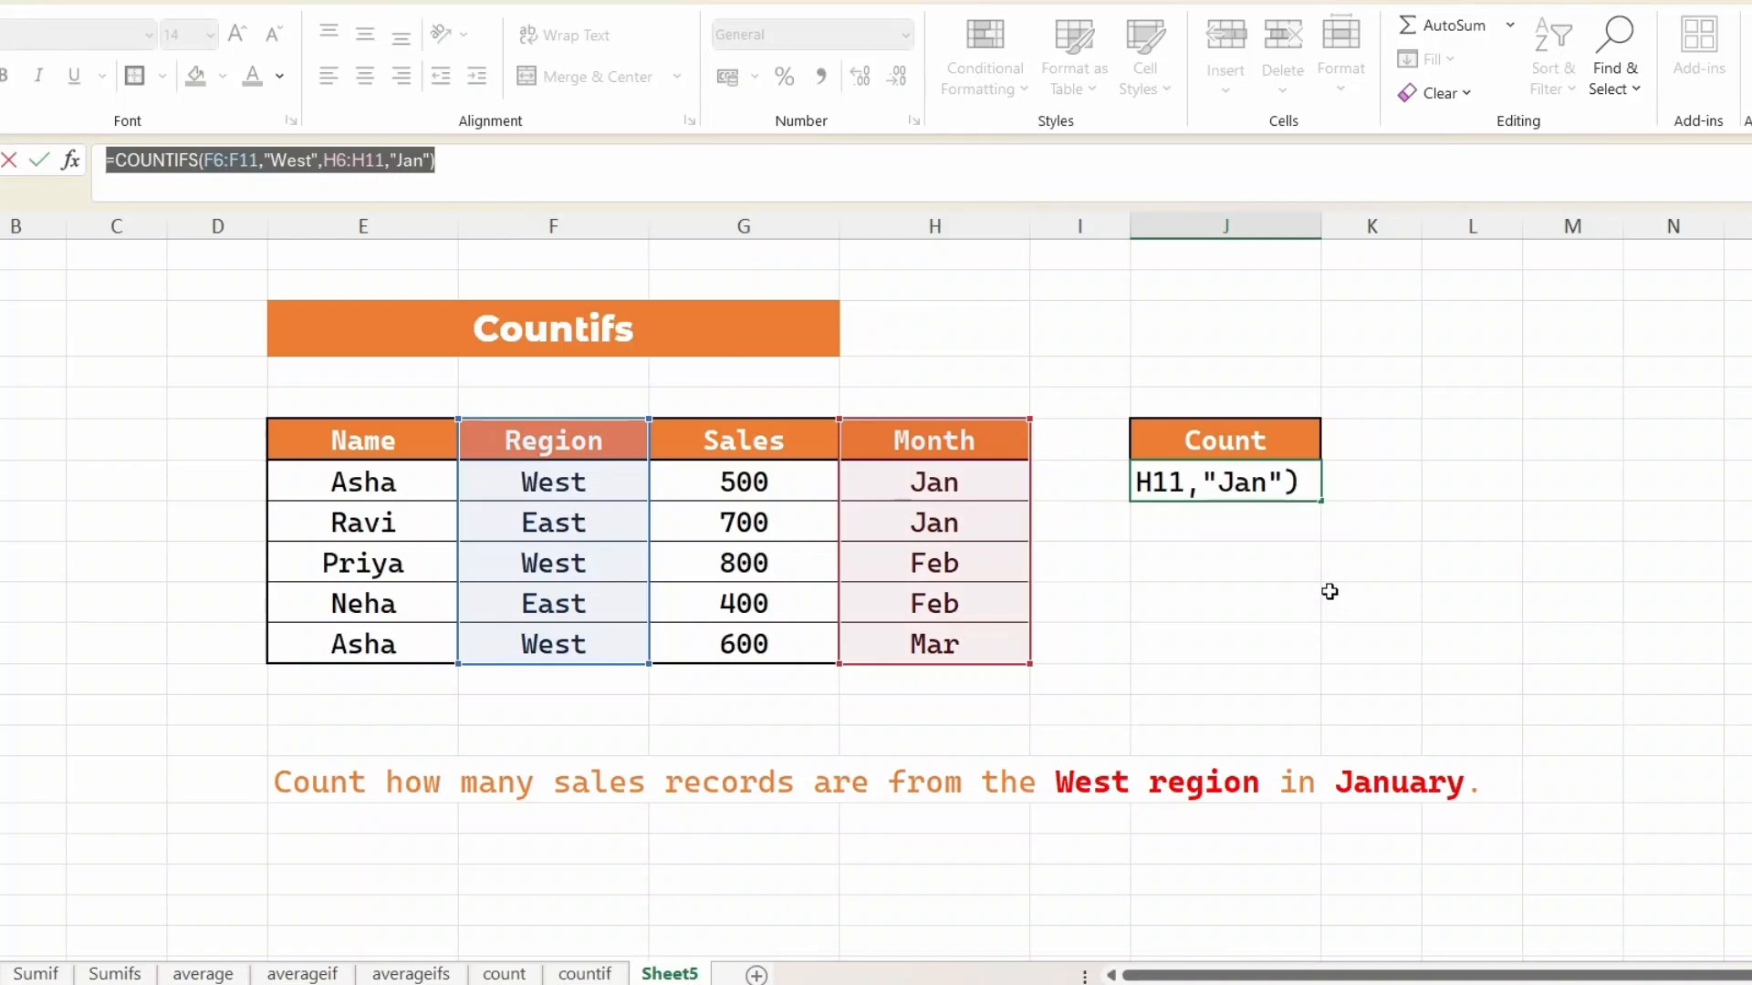
{"action": "key", "text": "Escape"}
{"action": "left_click", "coordinate": [1239, 574]}
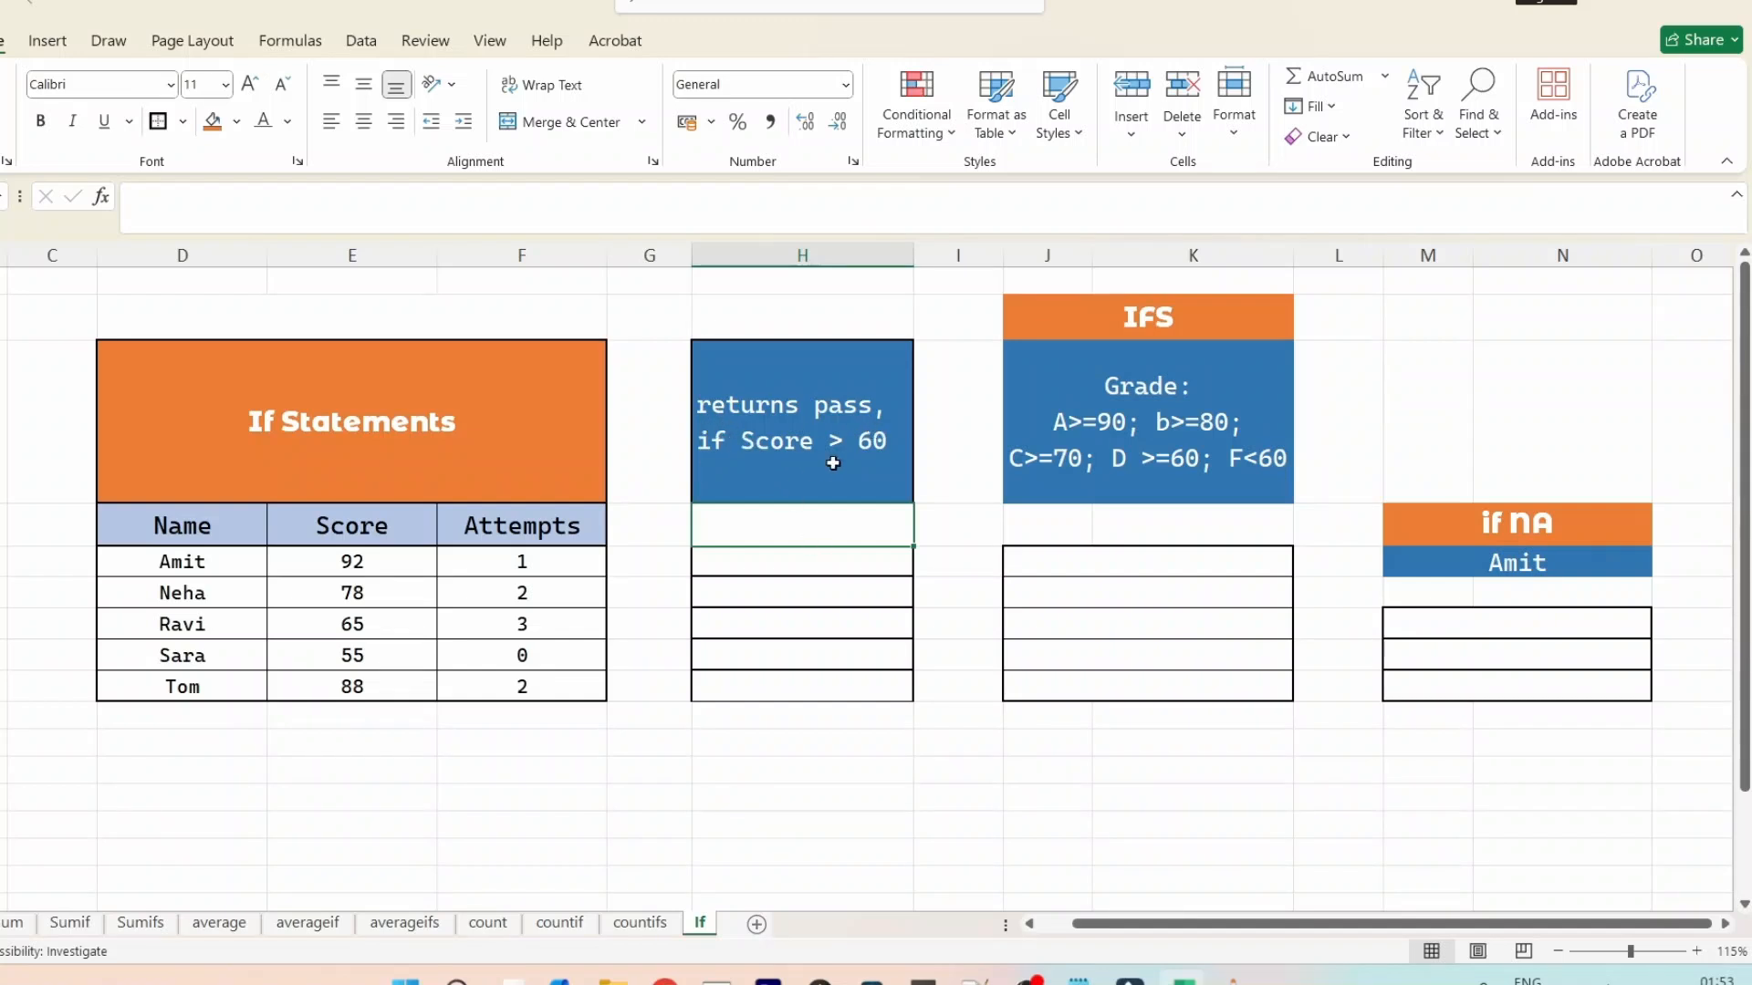
- Begin an IF formula in H5 on the If sheet that tests E5>60 and returns "Pass" when true
{"action": "left_click_drag", "start_coordinate": [413, 540], "coordinate": [402, 692]}
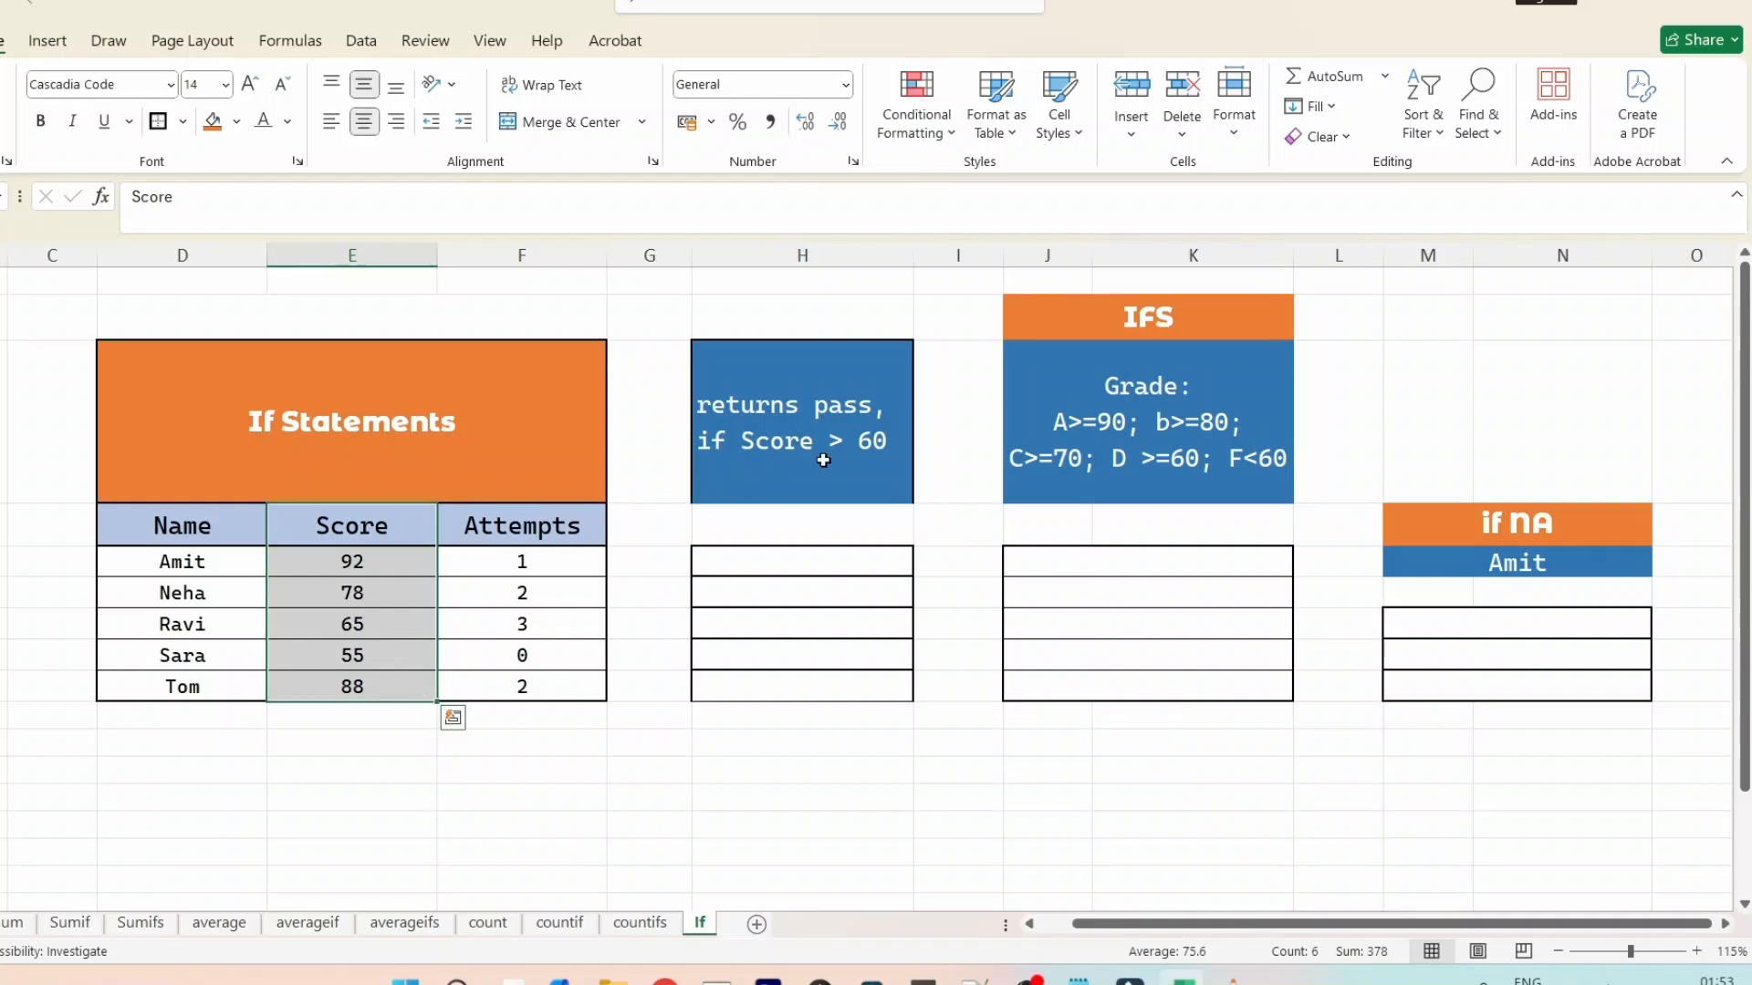
{"action": "left_click", "coordinate": [824, 564]}
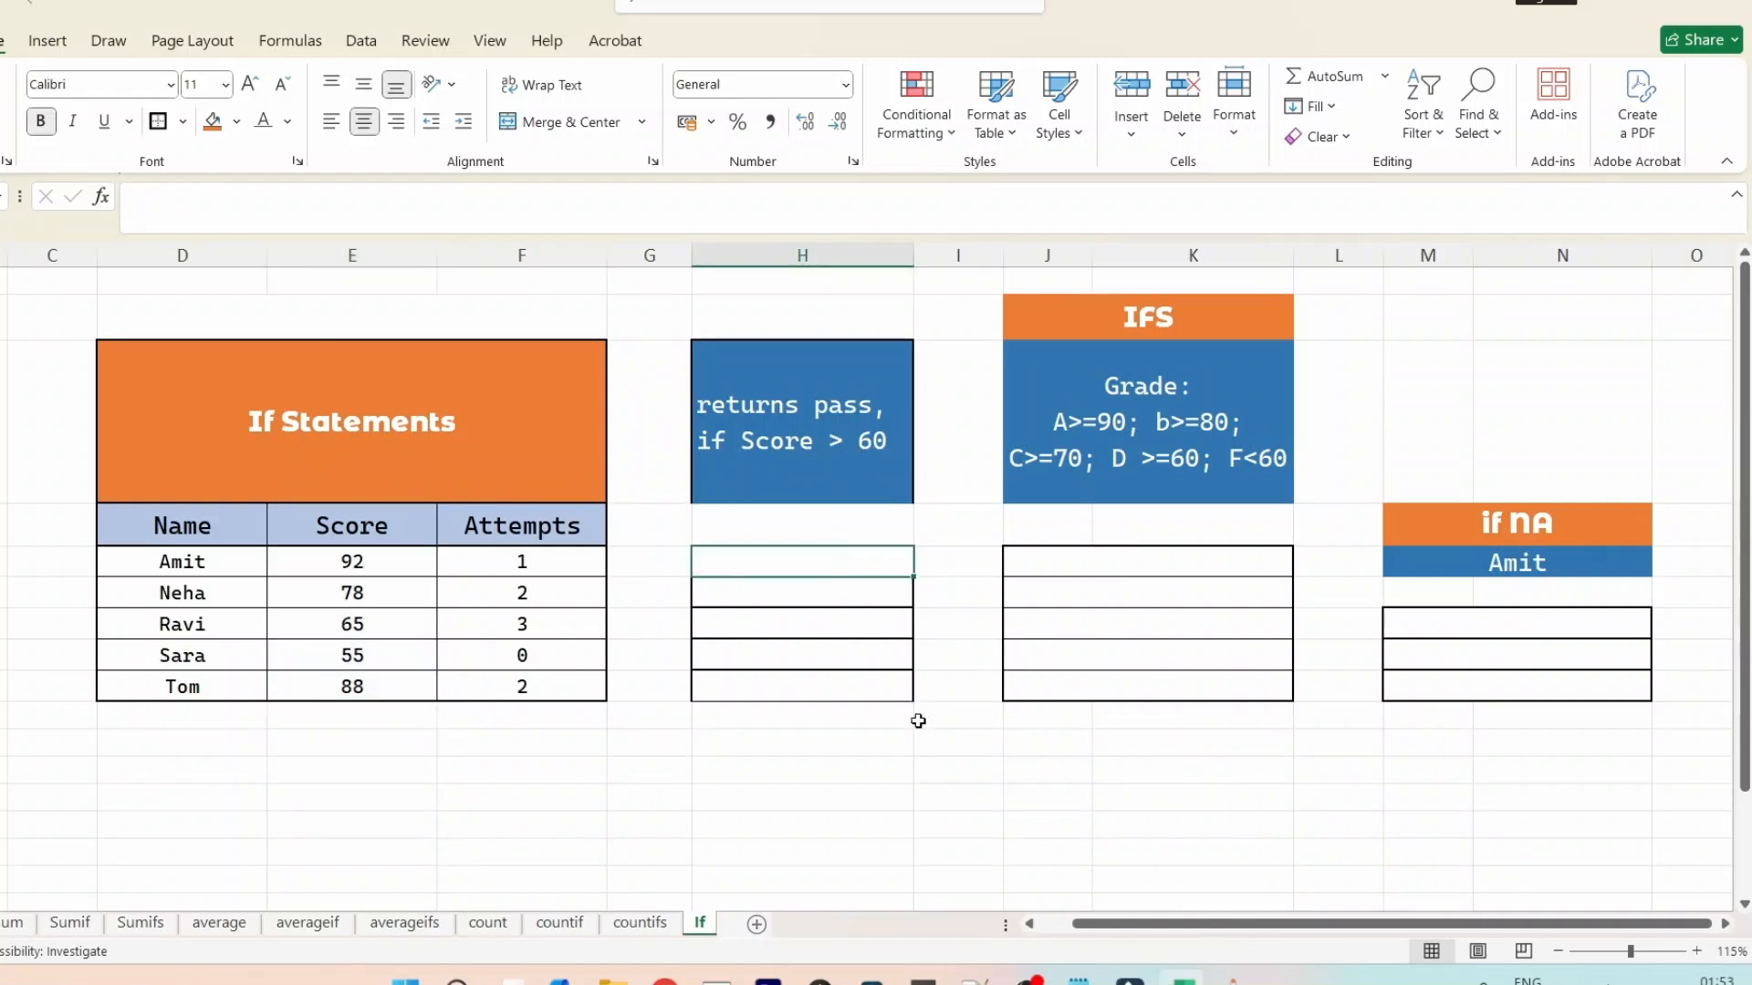
{"action": "type", "text": "=if"}
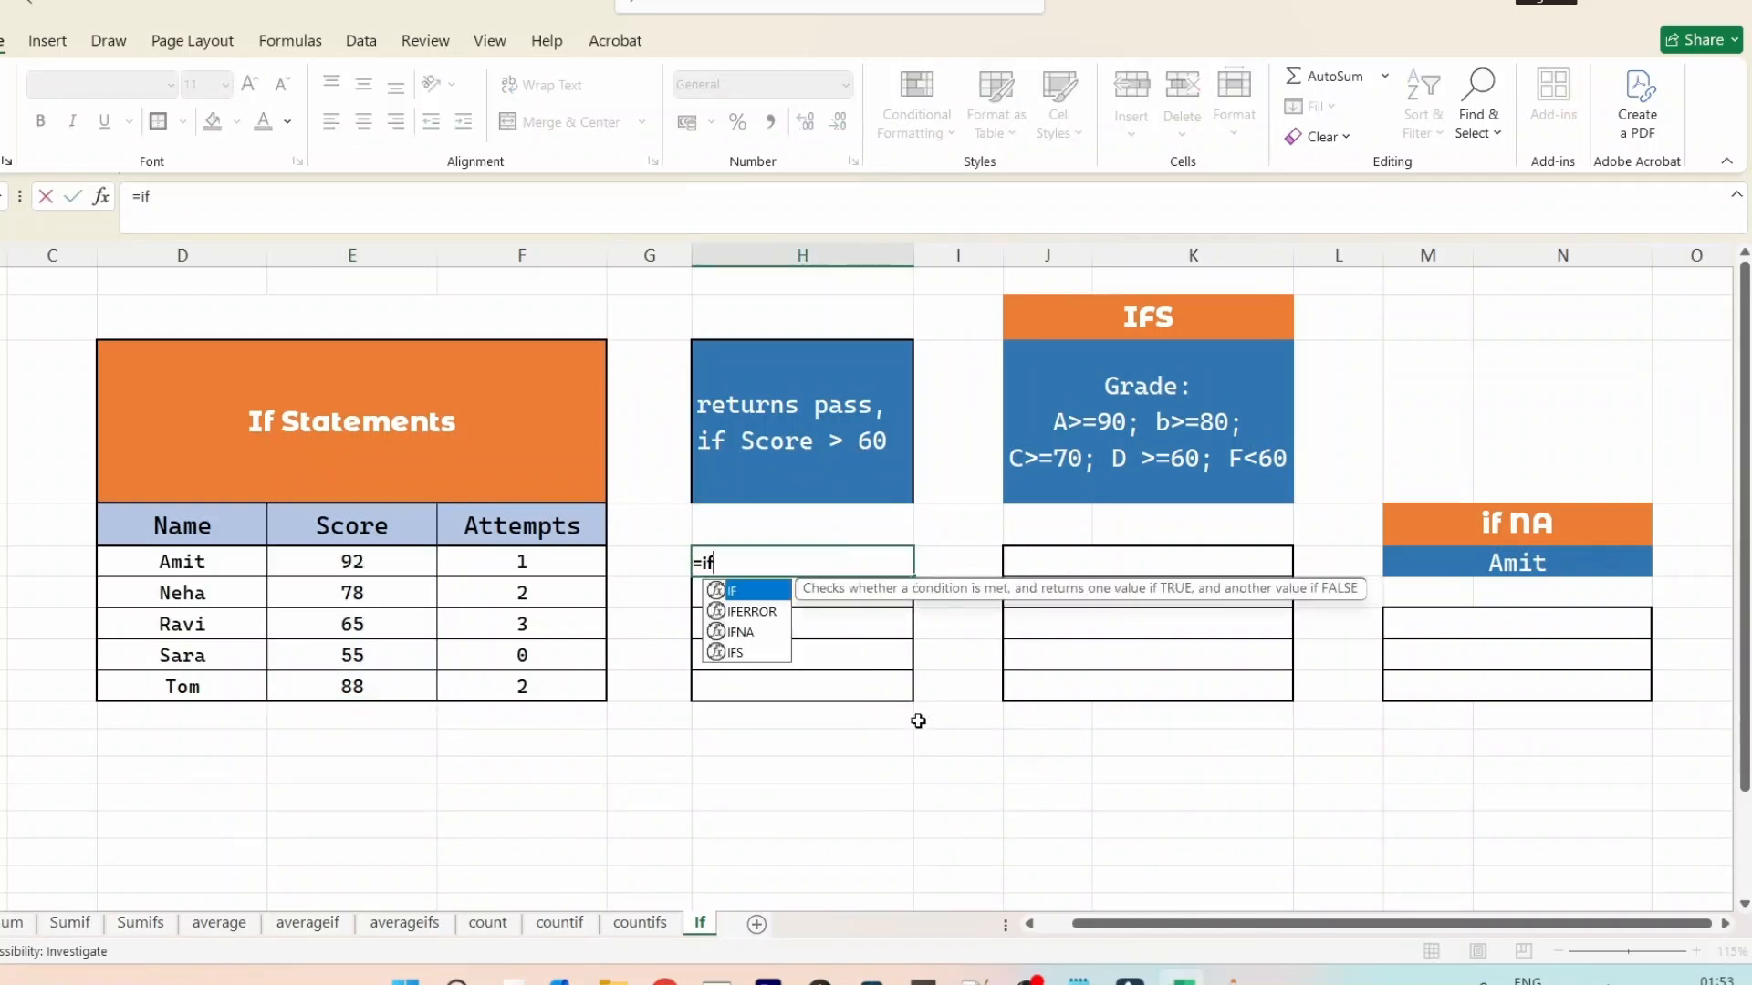
{"action": "key", "text": "Tab"}
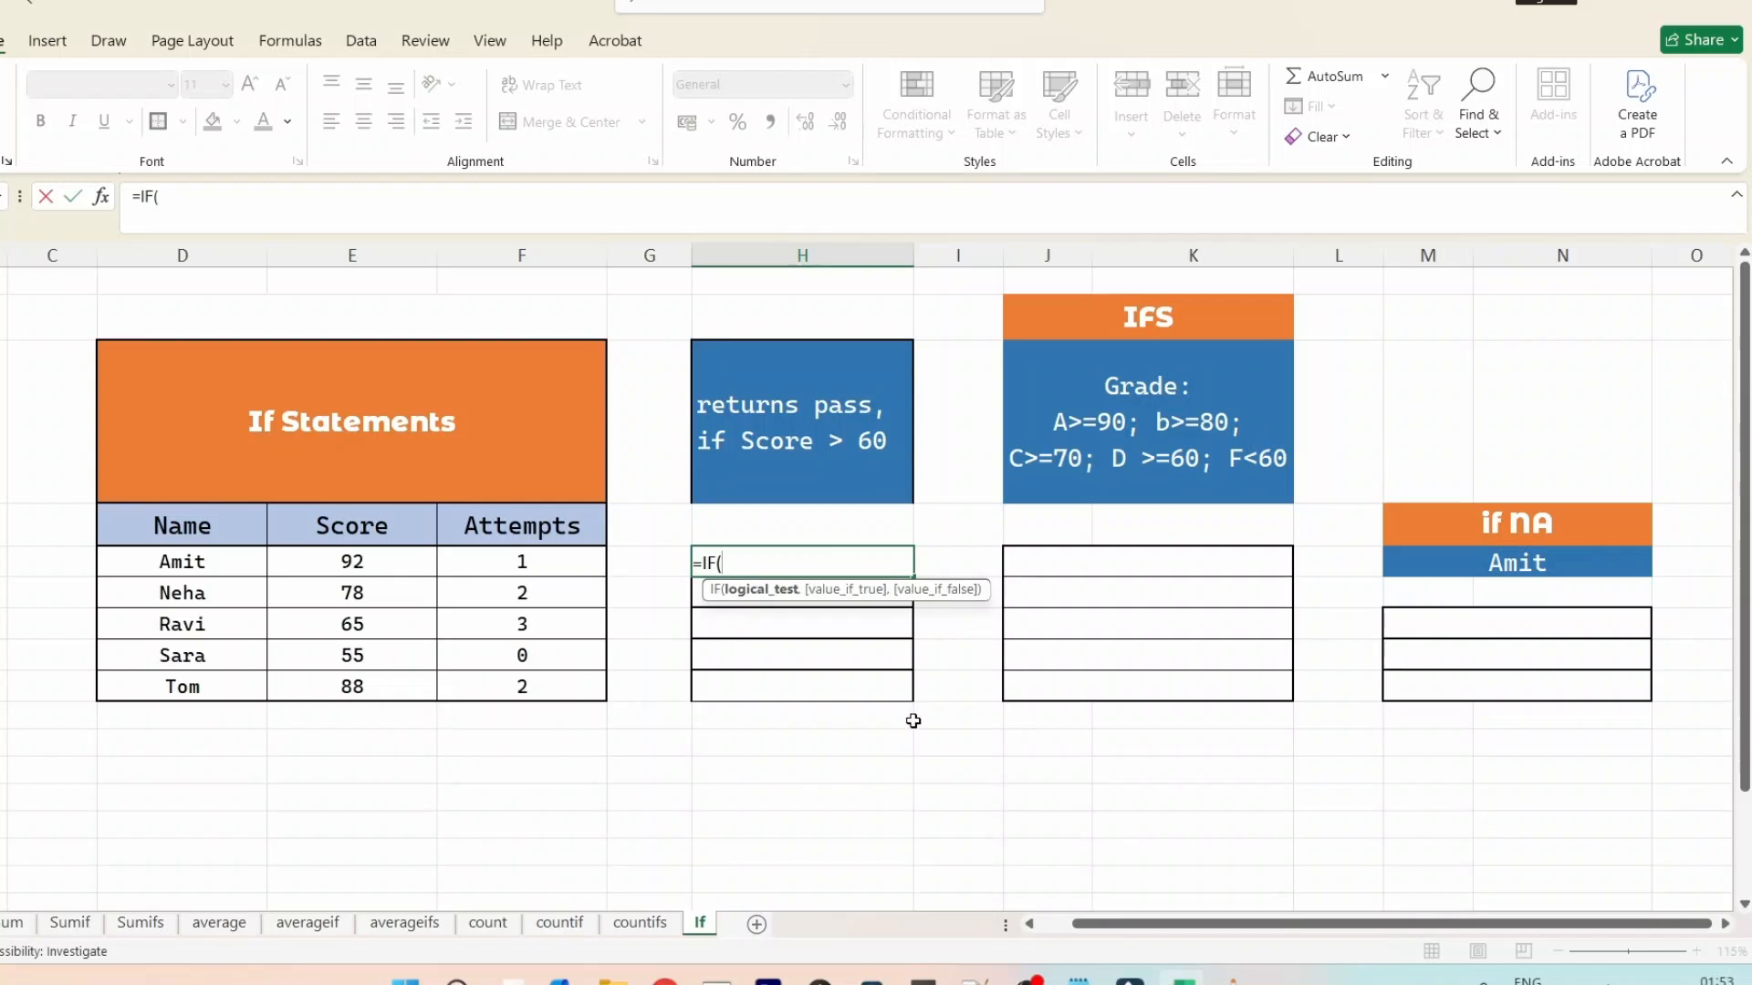
{"action": "left_click", "coordinate": [357, 561]}
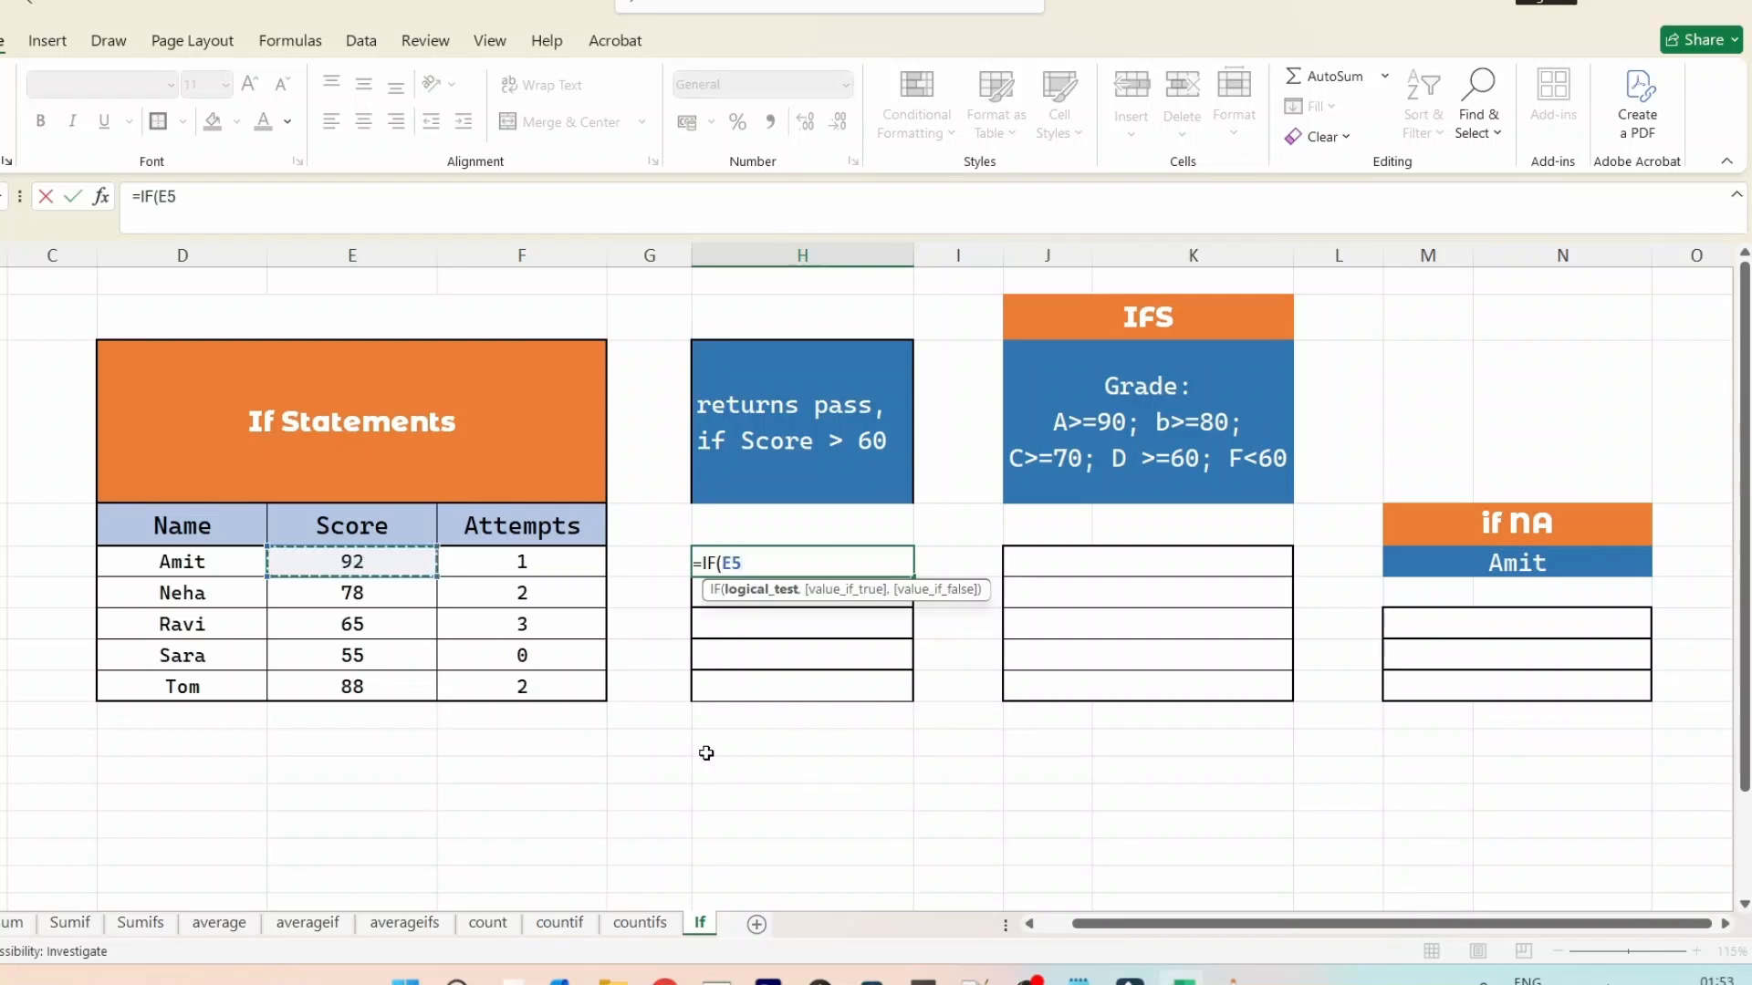
{"action": "type", "text": ">60"}
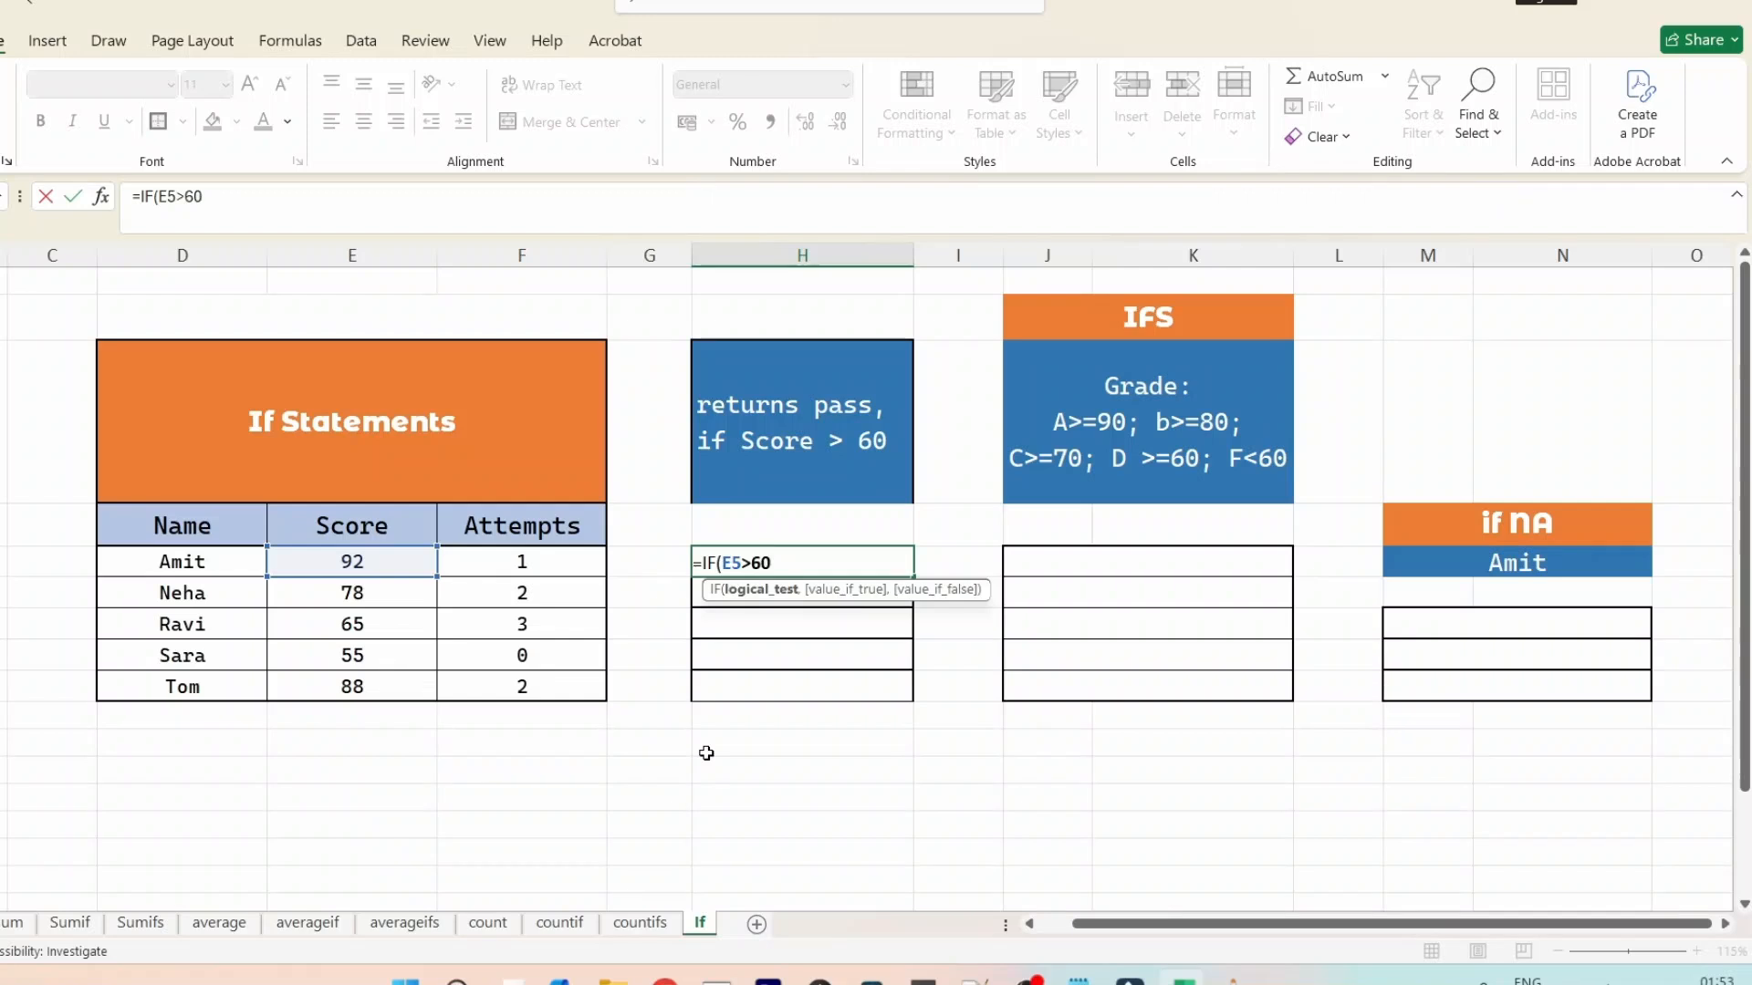
{"action": "type", "text": ",\"Pa"}
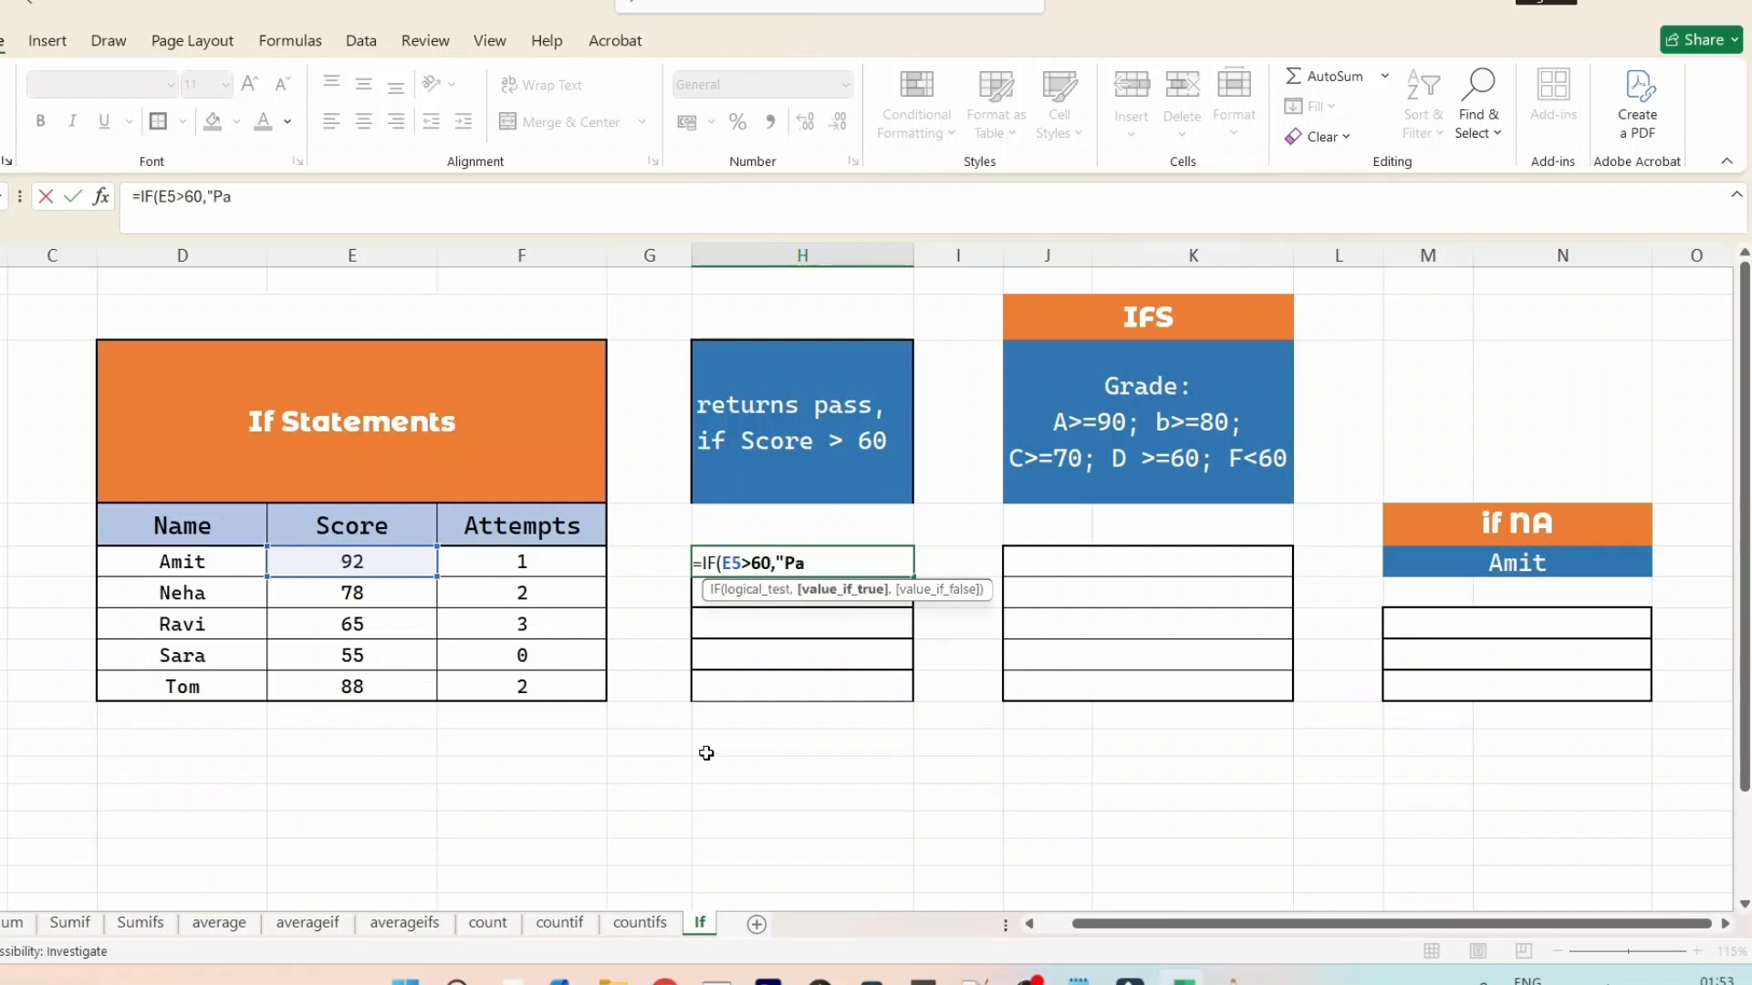
{"action": "type", "text": "ss\","}
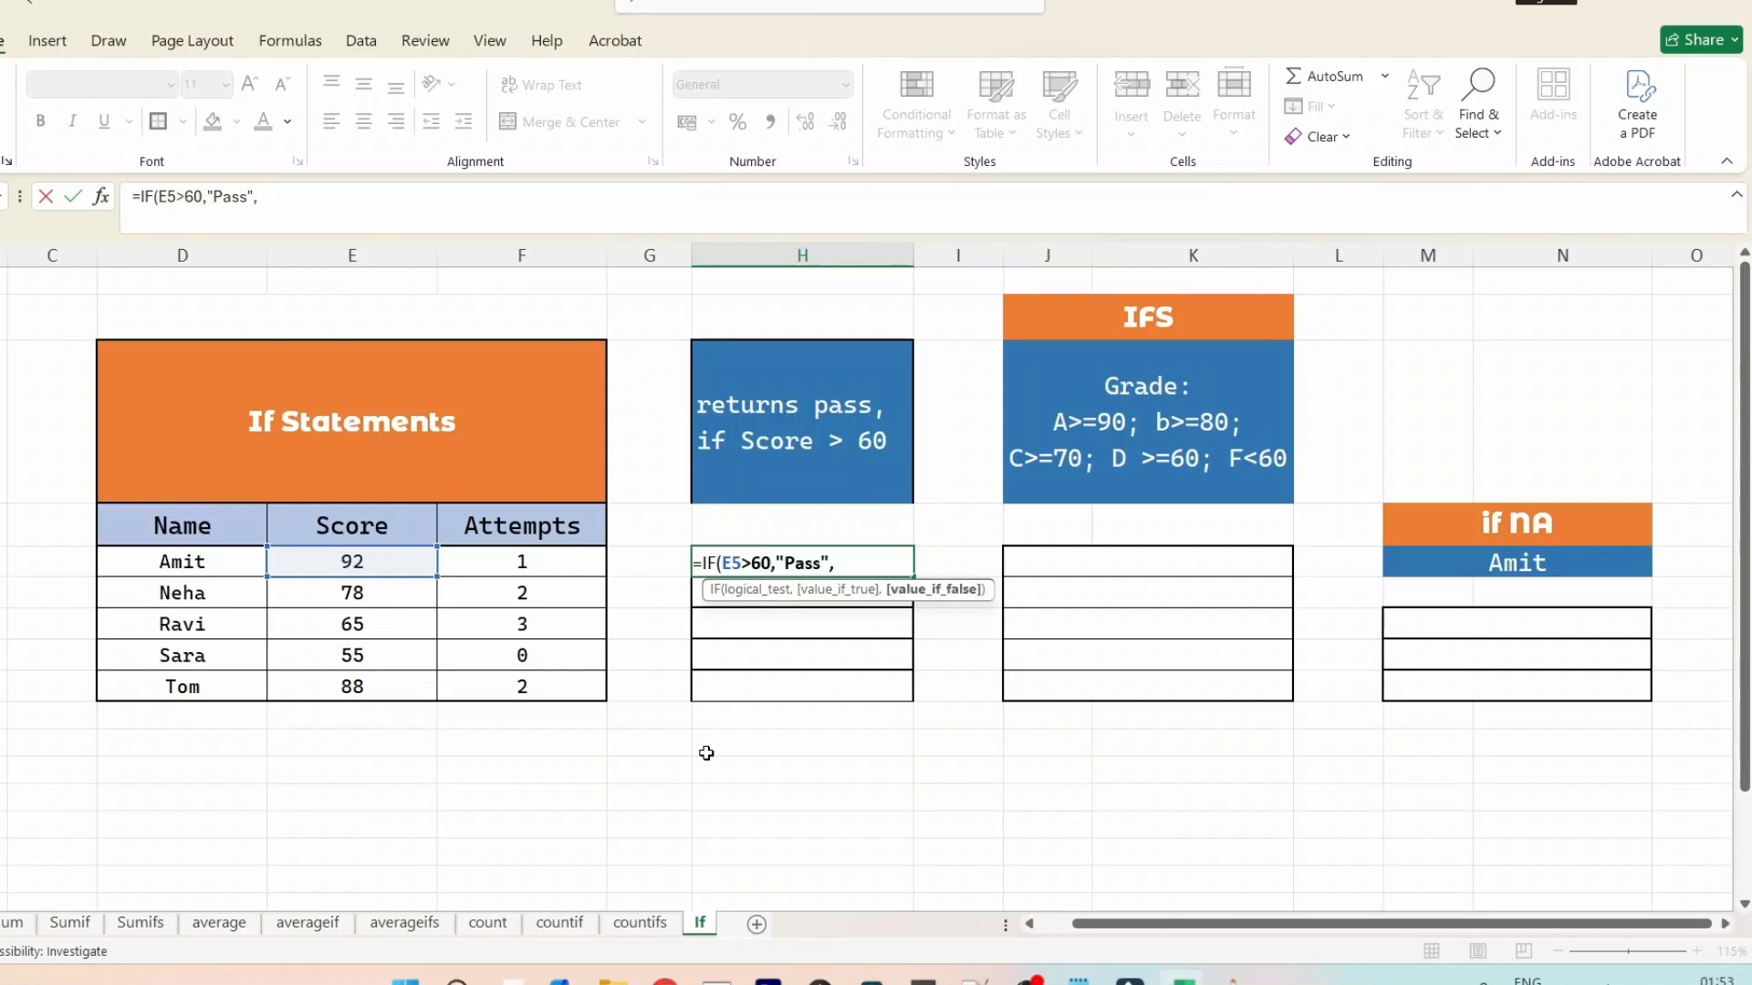
- Complete the IF formula in H5 with "Fail" as the value if false, and enter it
{"action": "type", "text": "f"}
{"action": "key", "text": "BackSpace"}
{"action": "key", "text": "BackSpace"}
{"action": "key", "text": "BackSpace"}
{"action": "key", "text": "BackSpace"}
{"action": "type", "text": "fail"}
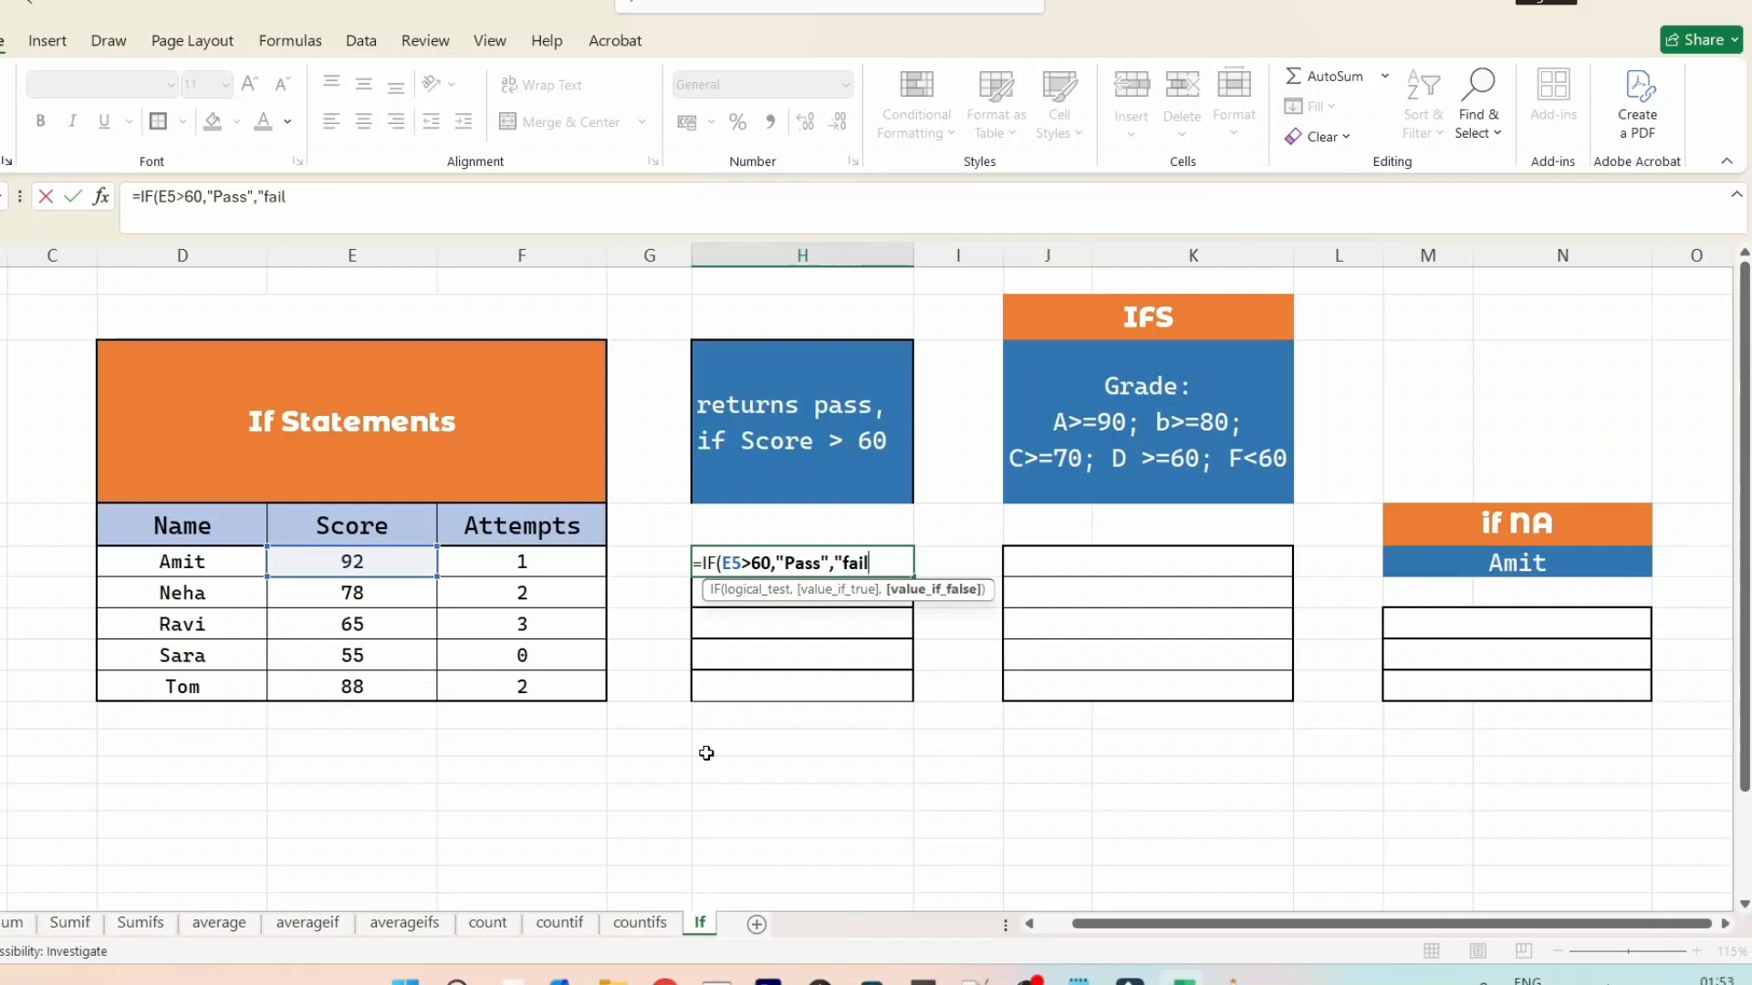
{"action": "key", "text": "BackSpace"}
{"action": "key", "text": "BackSpace"}
{"action": "type", "text": "Fail\")"}
{"action": "key", "text": "Return"}
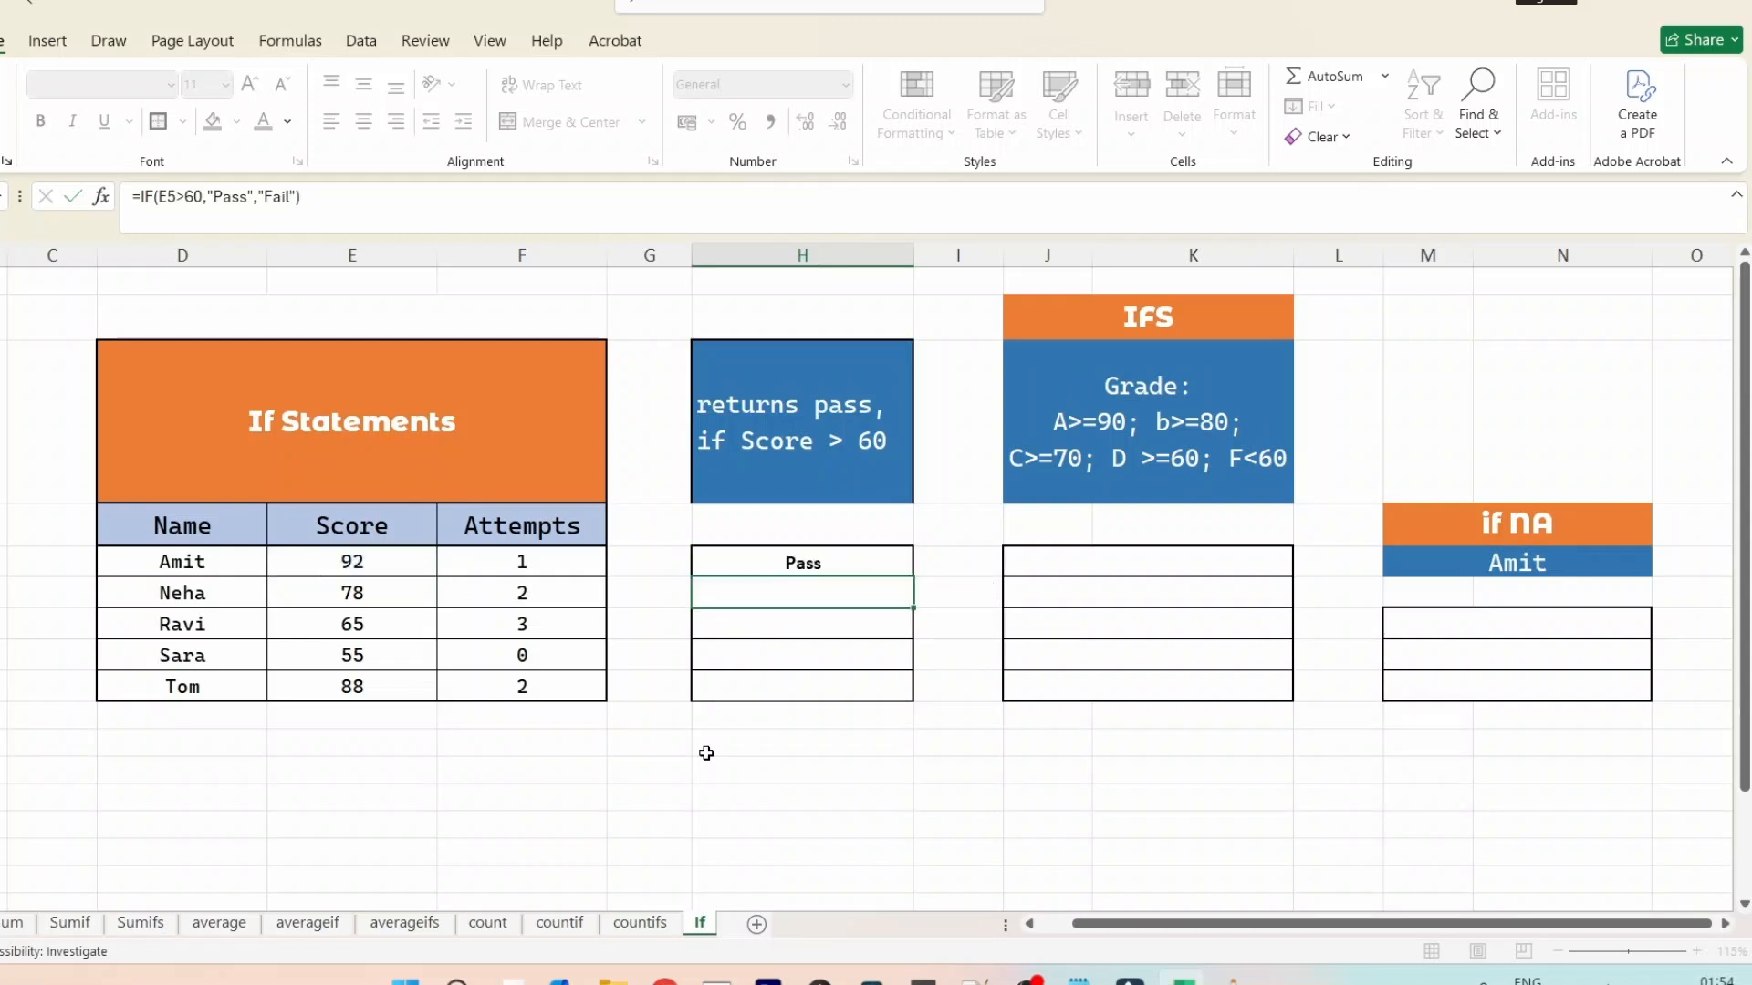
- Fill the IF formula from H5 down to H9, and check the result for the row with score 55
{"action": "left_click", "coordinate": [798, 567]}
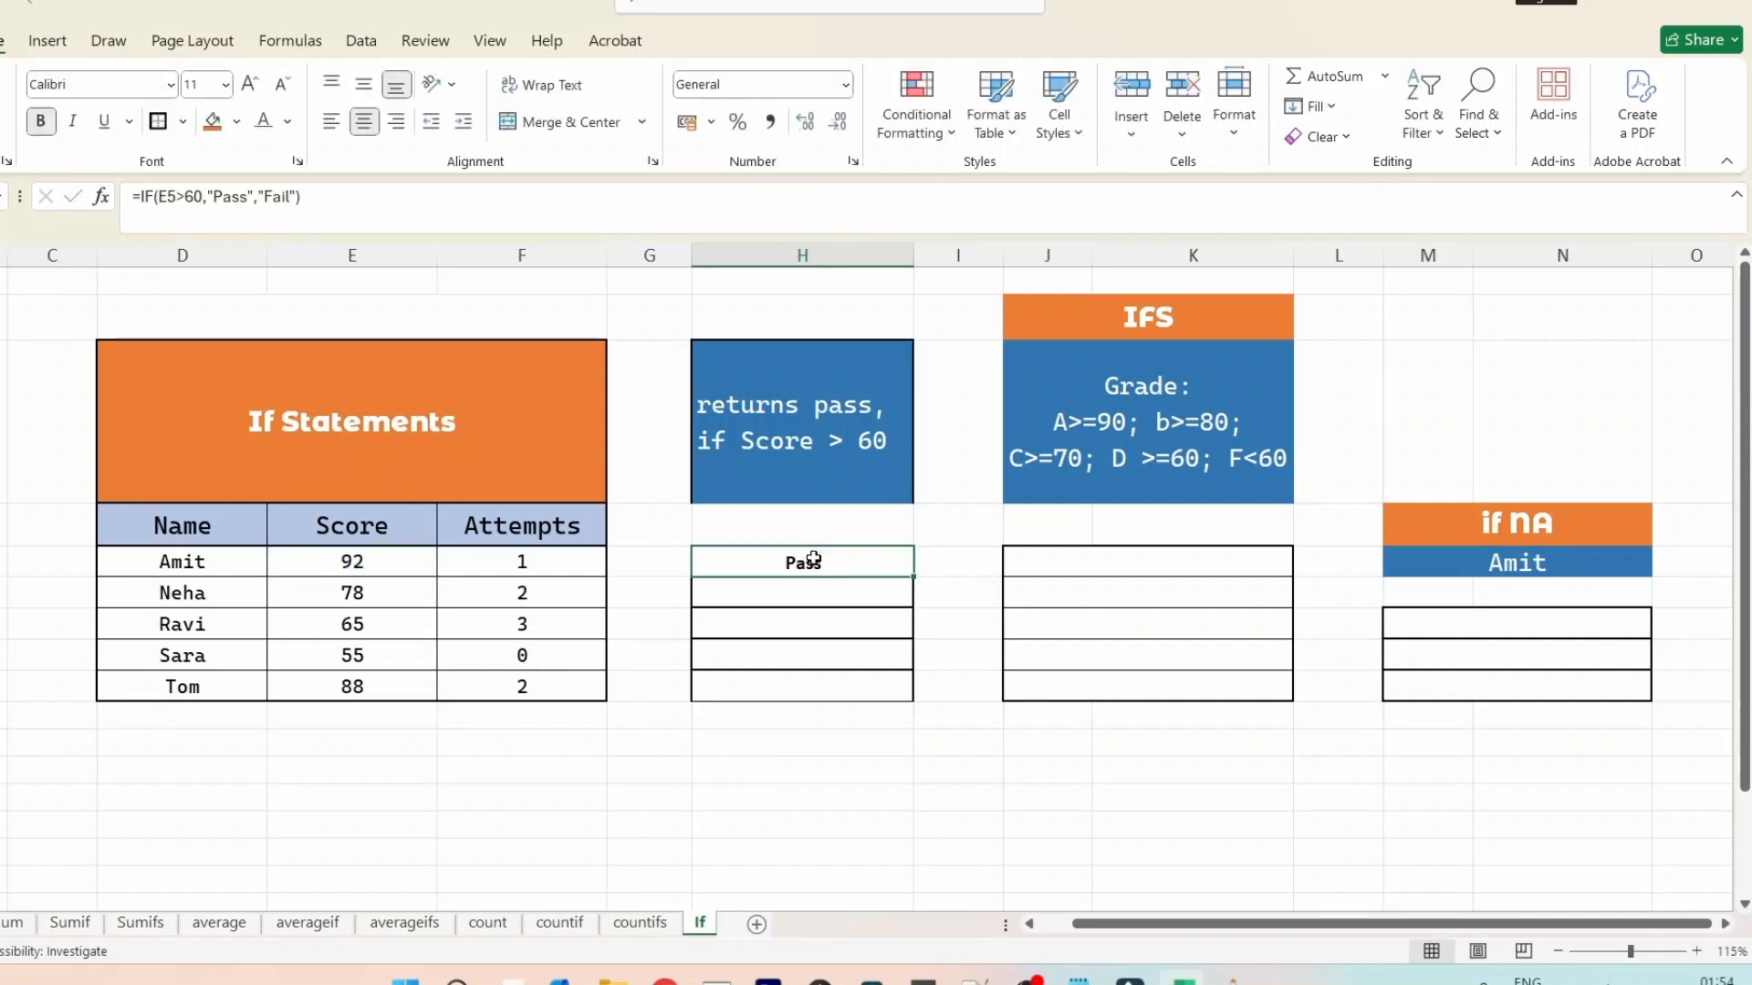
{"action": "left_click_drag", "start_coordinate": [920, 578], "coordinate": [918, 699]}
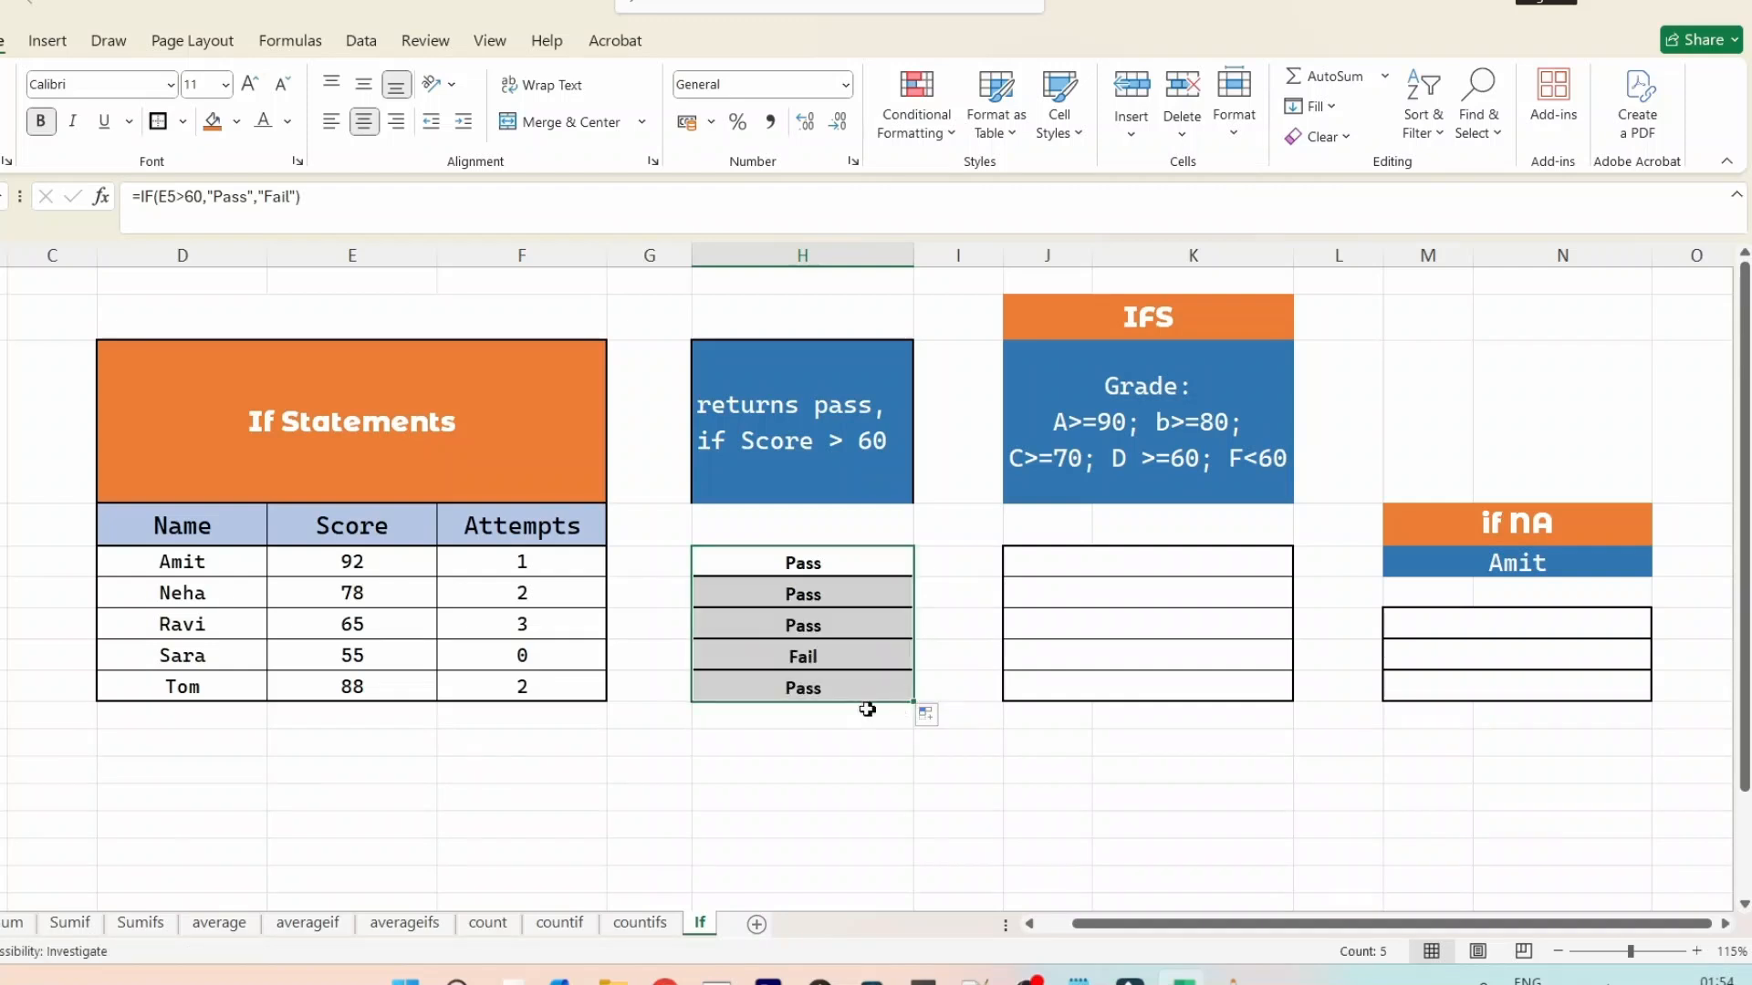
{"action": "left_click", "coordinate": [780, 736]}
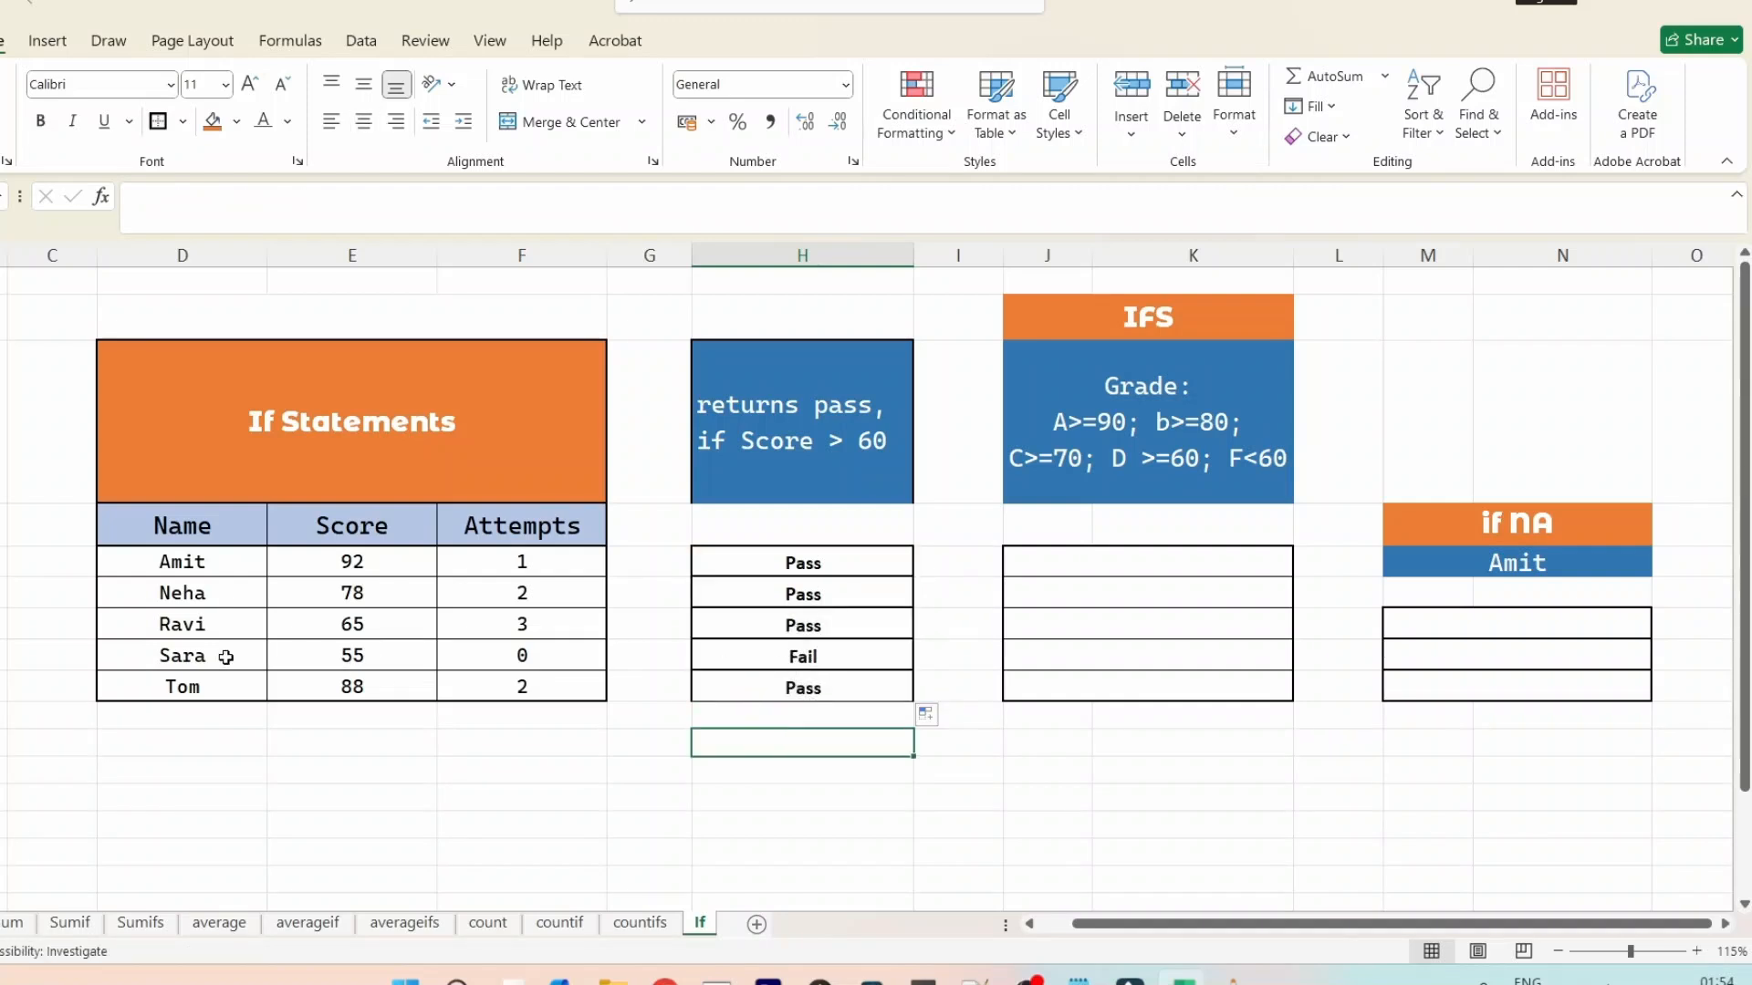
{"action": "left_click_drag", "start_coordinate": [225, 657], "coordinate": [297, 655]}
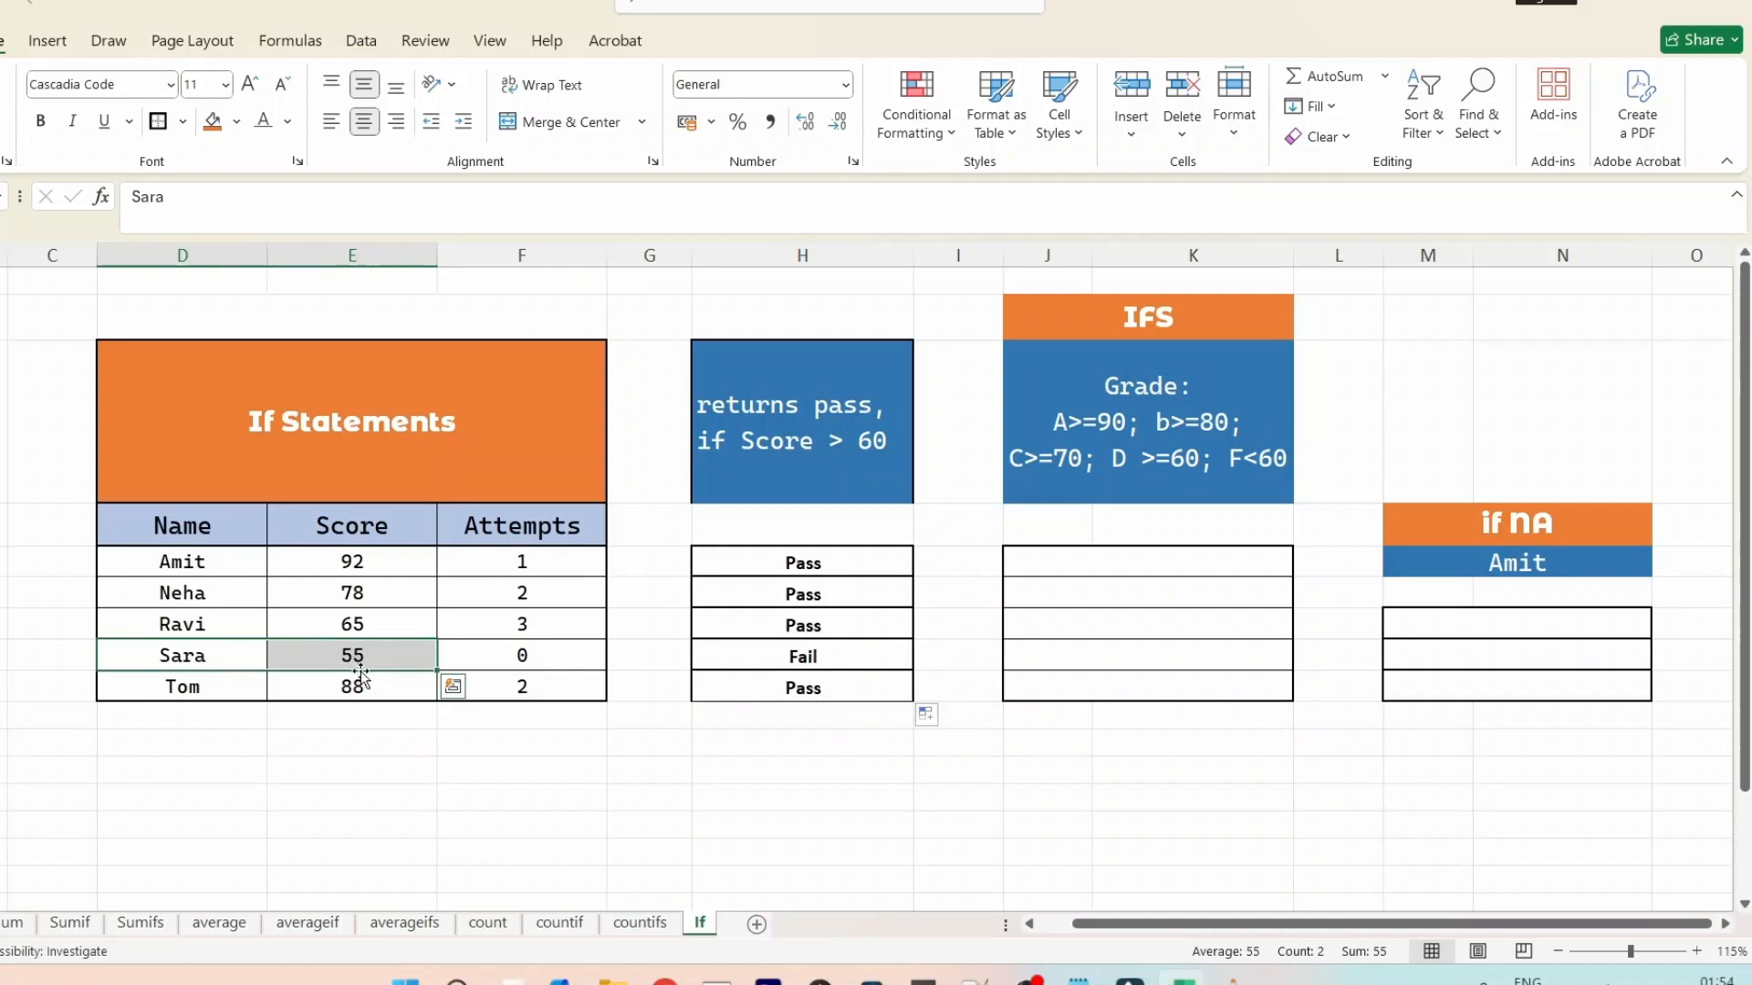
{"action": "left_click", "coordinate": [844, 659]}
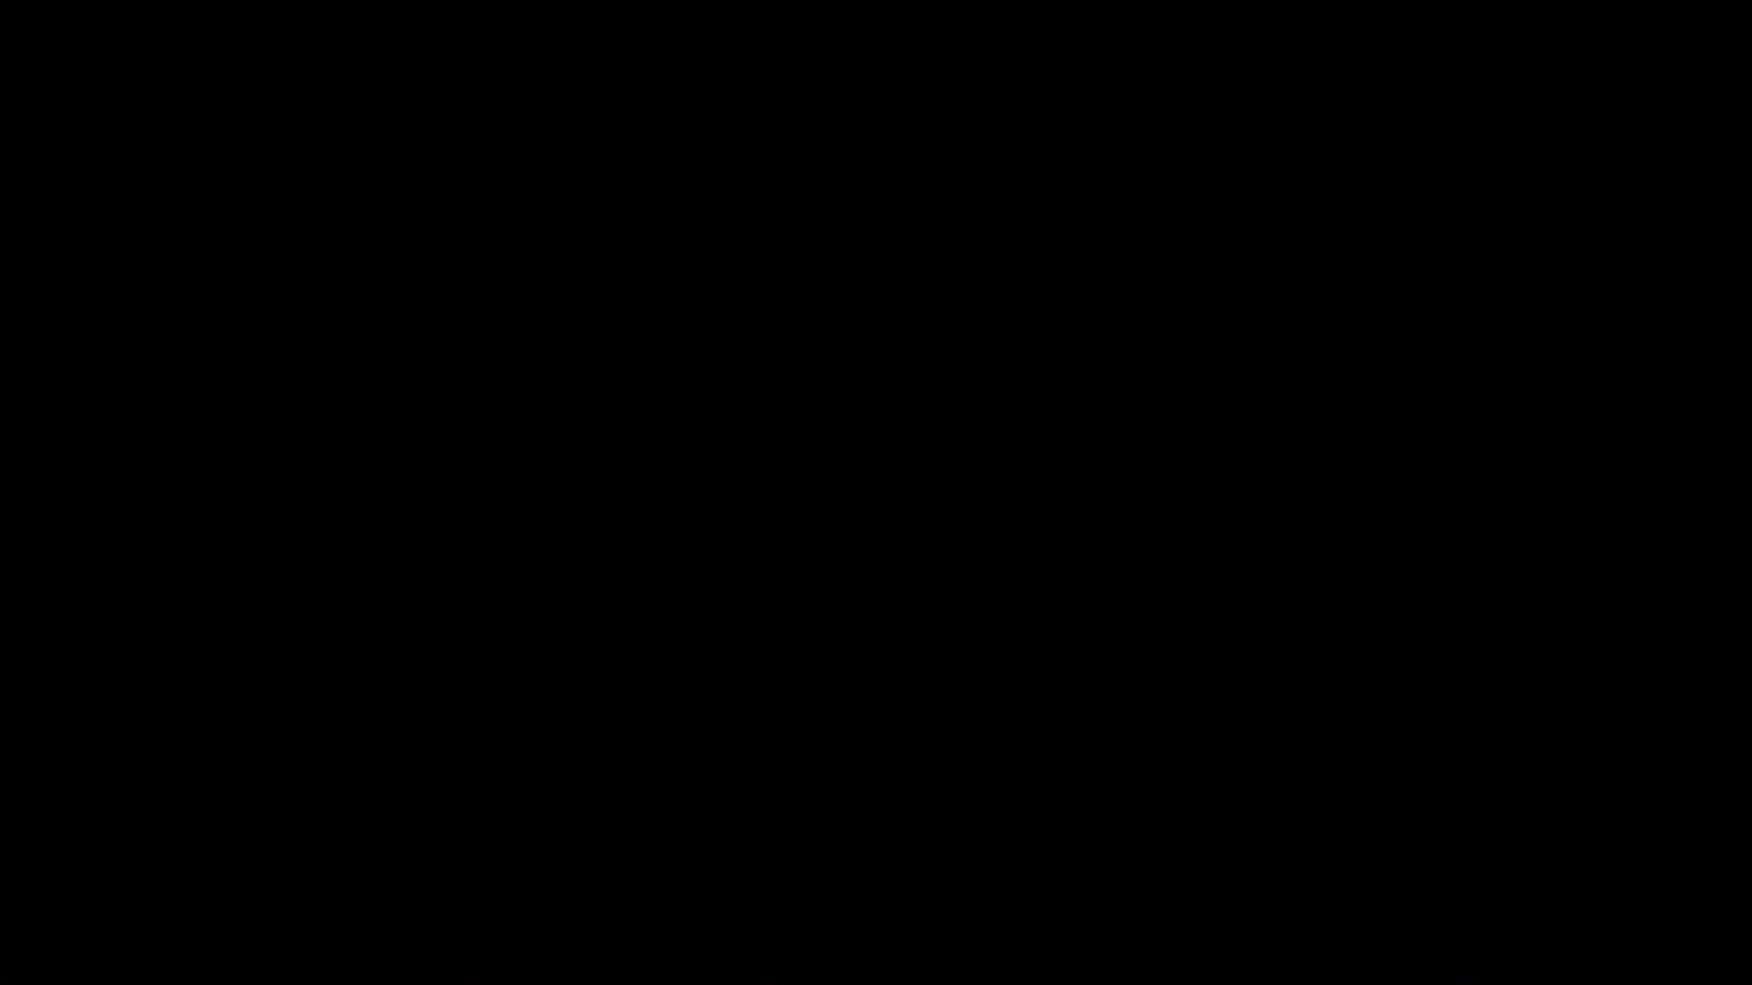
- Begin an IFS formula in J5 under the grade rules that returns "A" when E5>=90
{"action": "left_click", "coordinate": [1146, 566]}
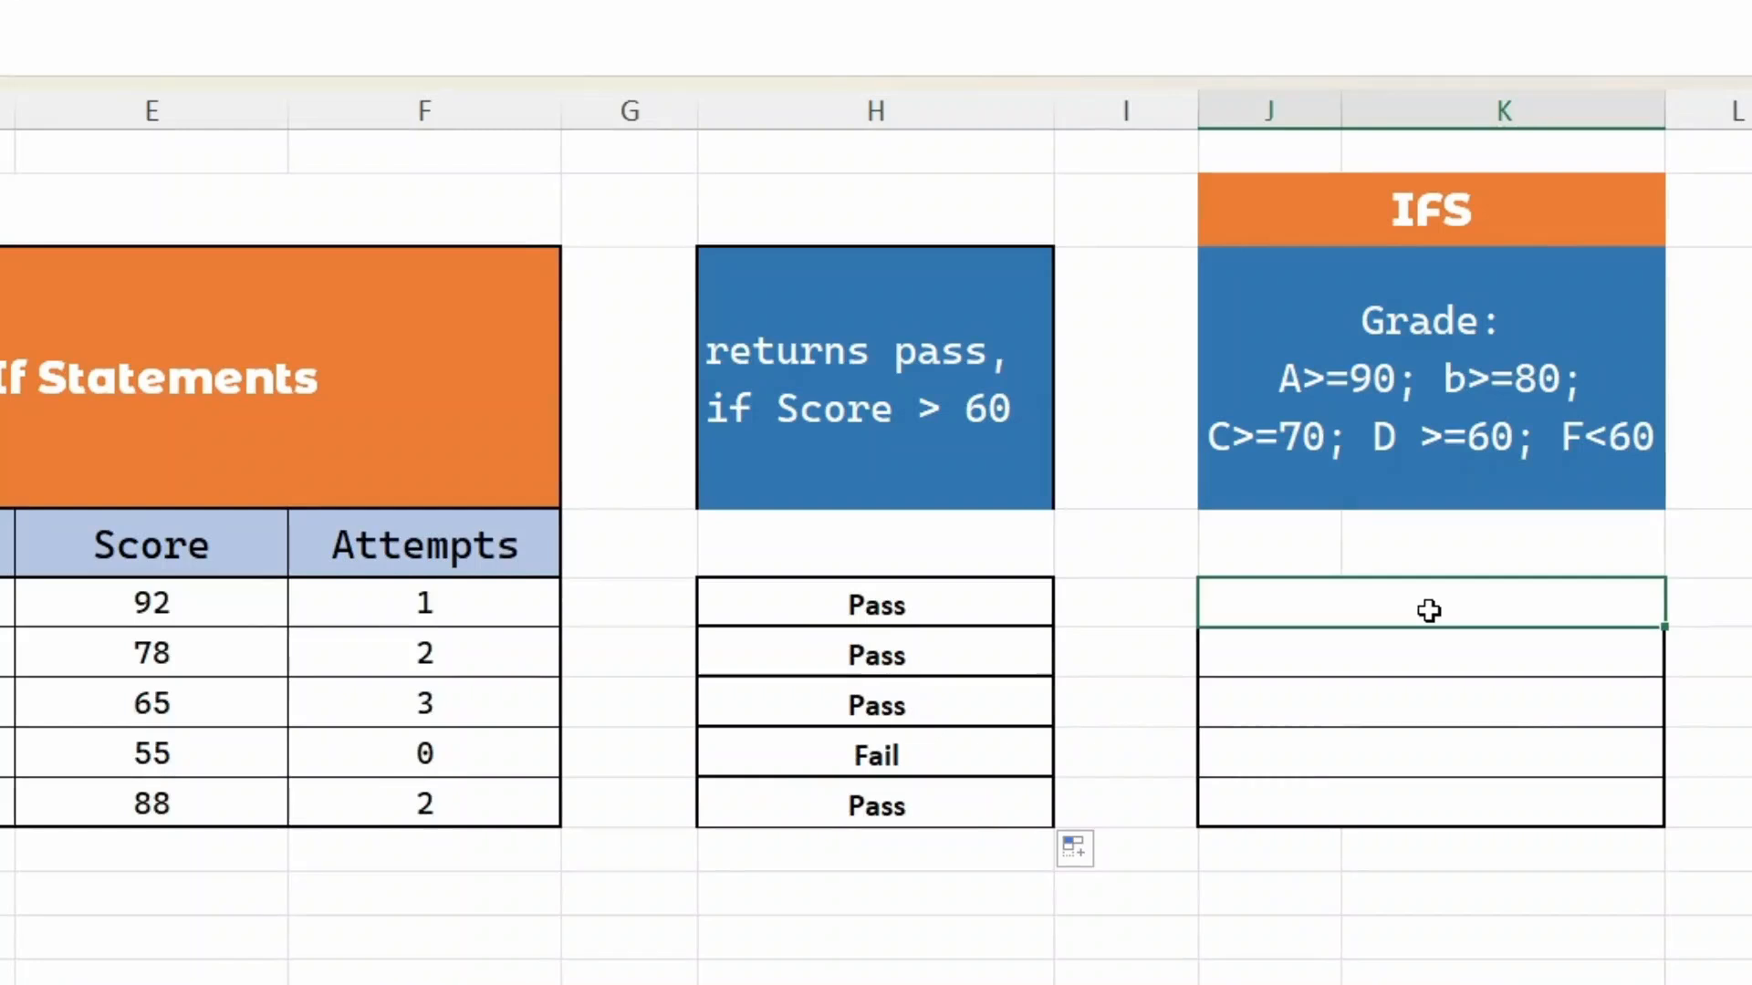
{"action": "type", "text": "ifs"}
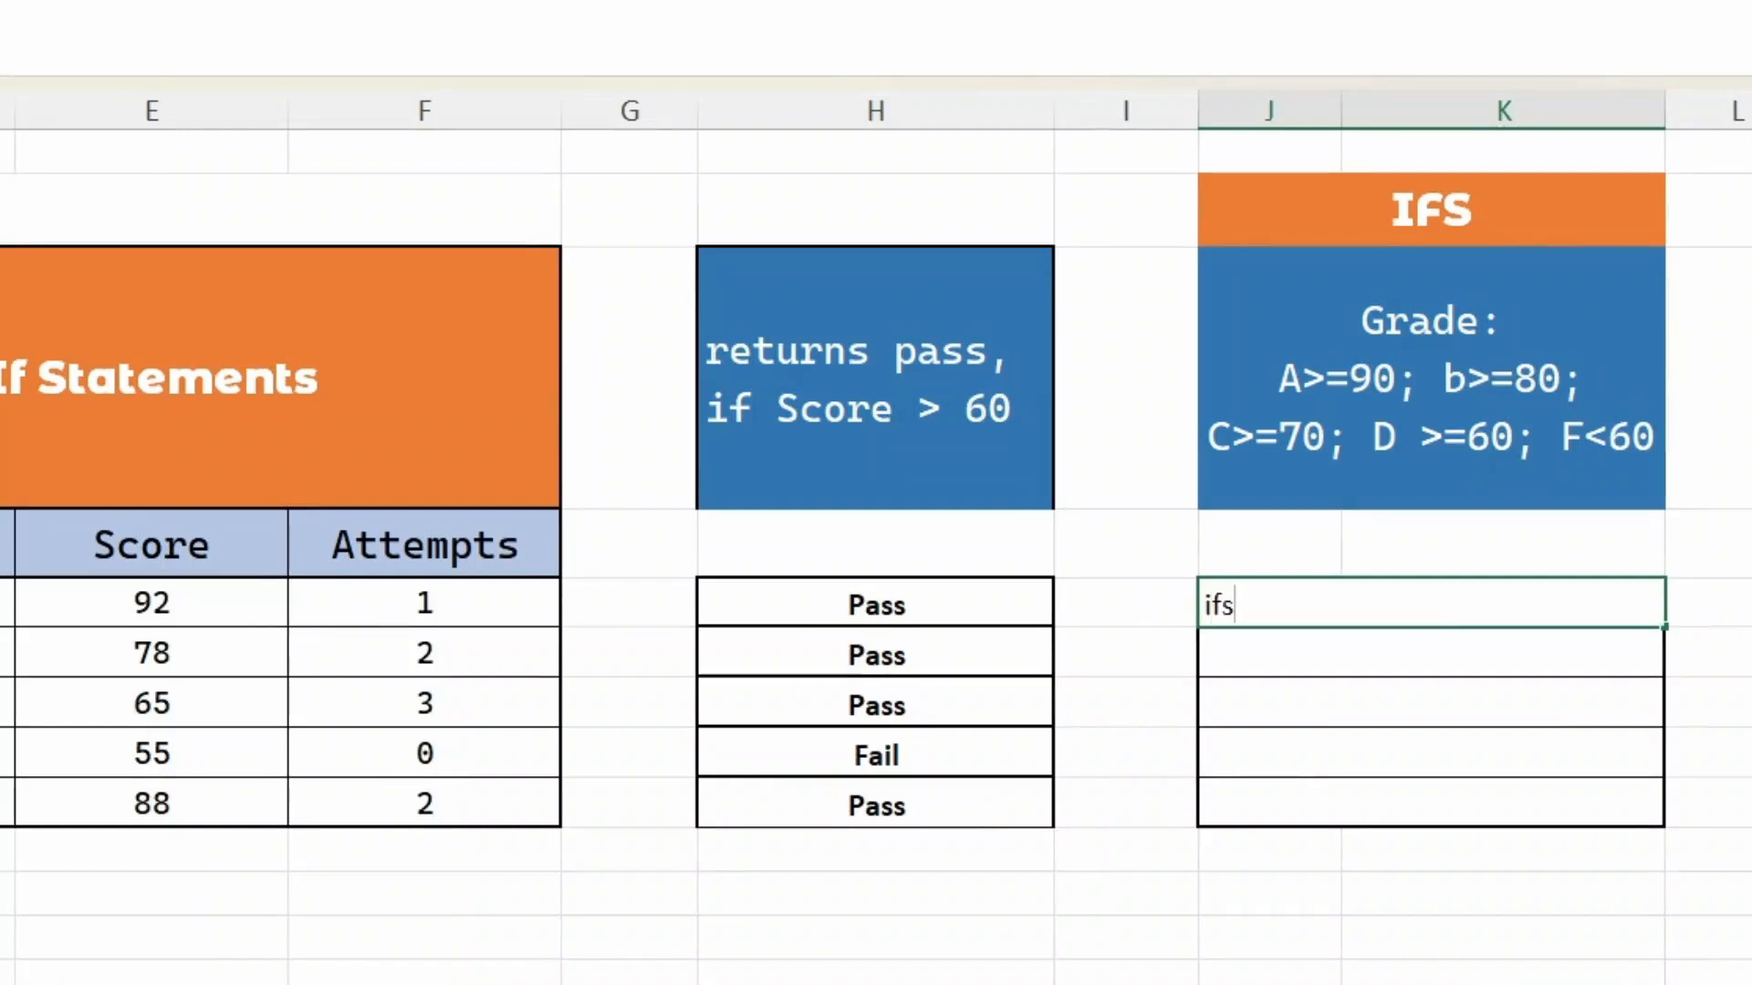
{"action": "key", "text": "BackSpace"}
{"action": "key", "text": "BackSpace"}
{"action": "key", "text": "BackSpace"}
{"action": "type", "text": "=ifs"}
{"action": "key", "text": "Tab"}
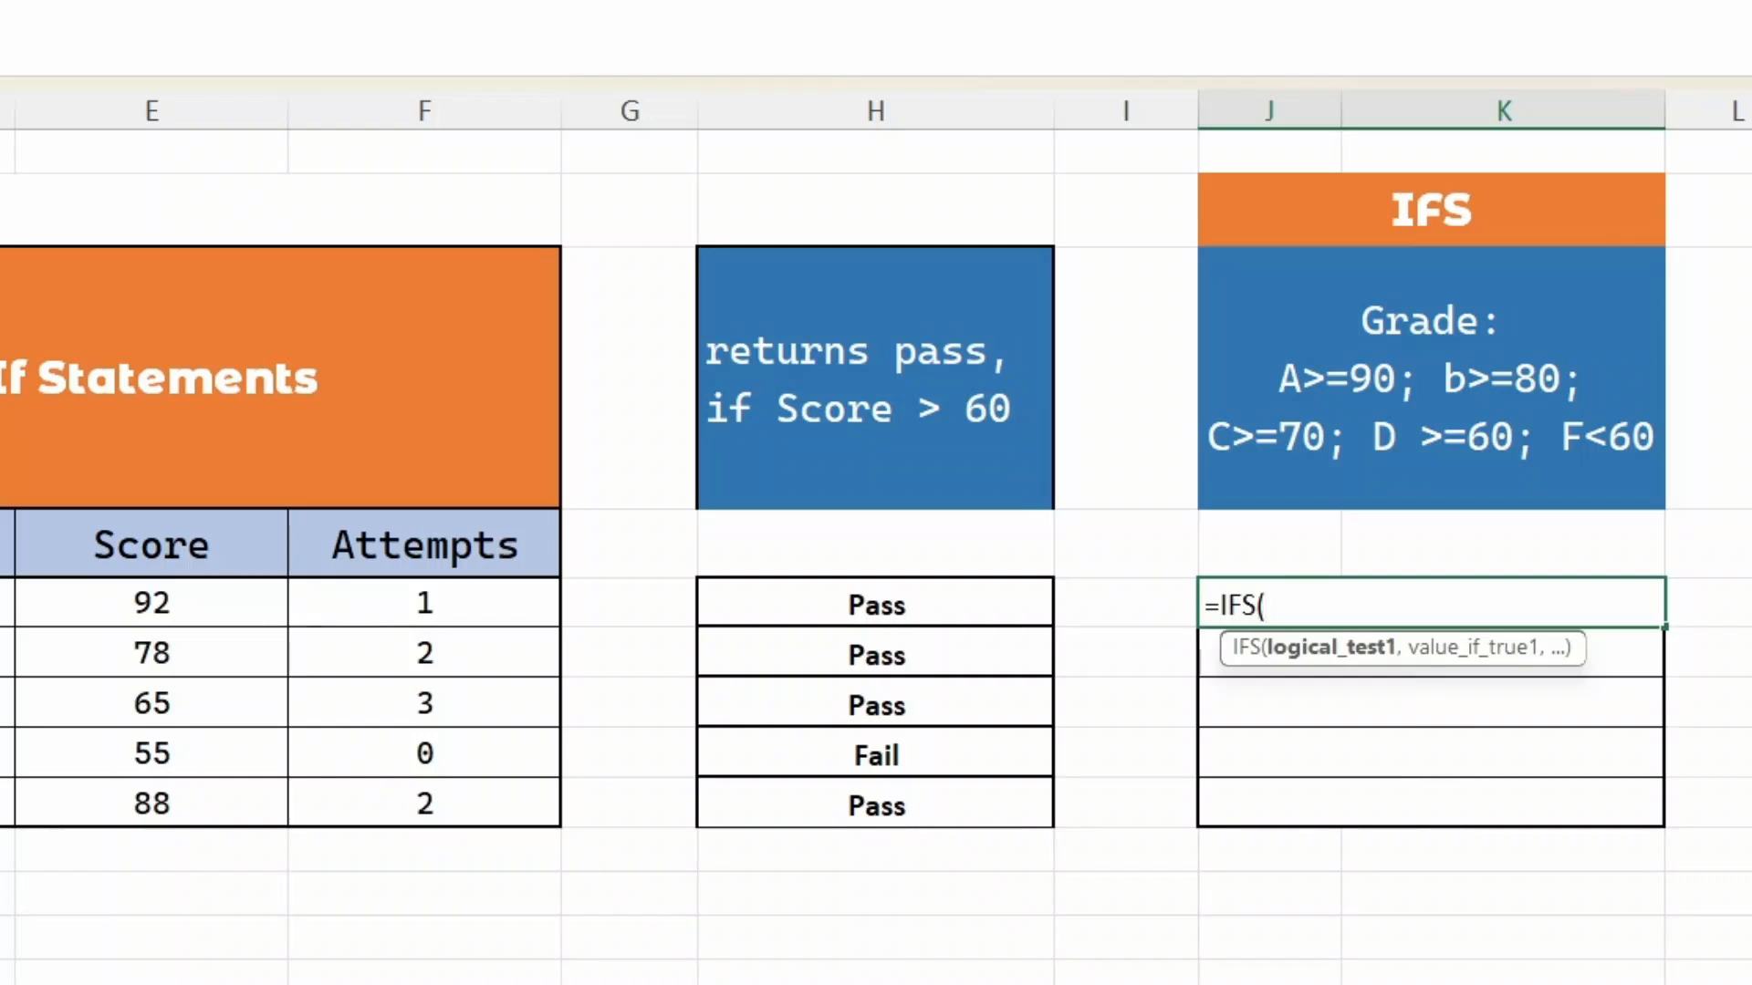
{"action": "left_click", "coordinate": [181, 597]}
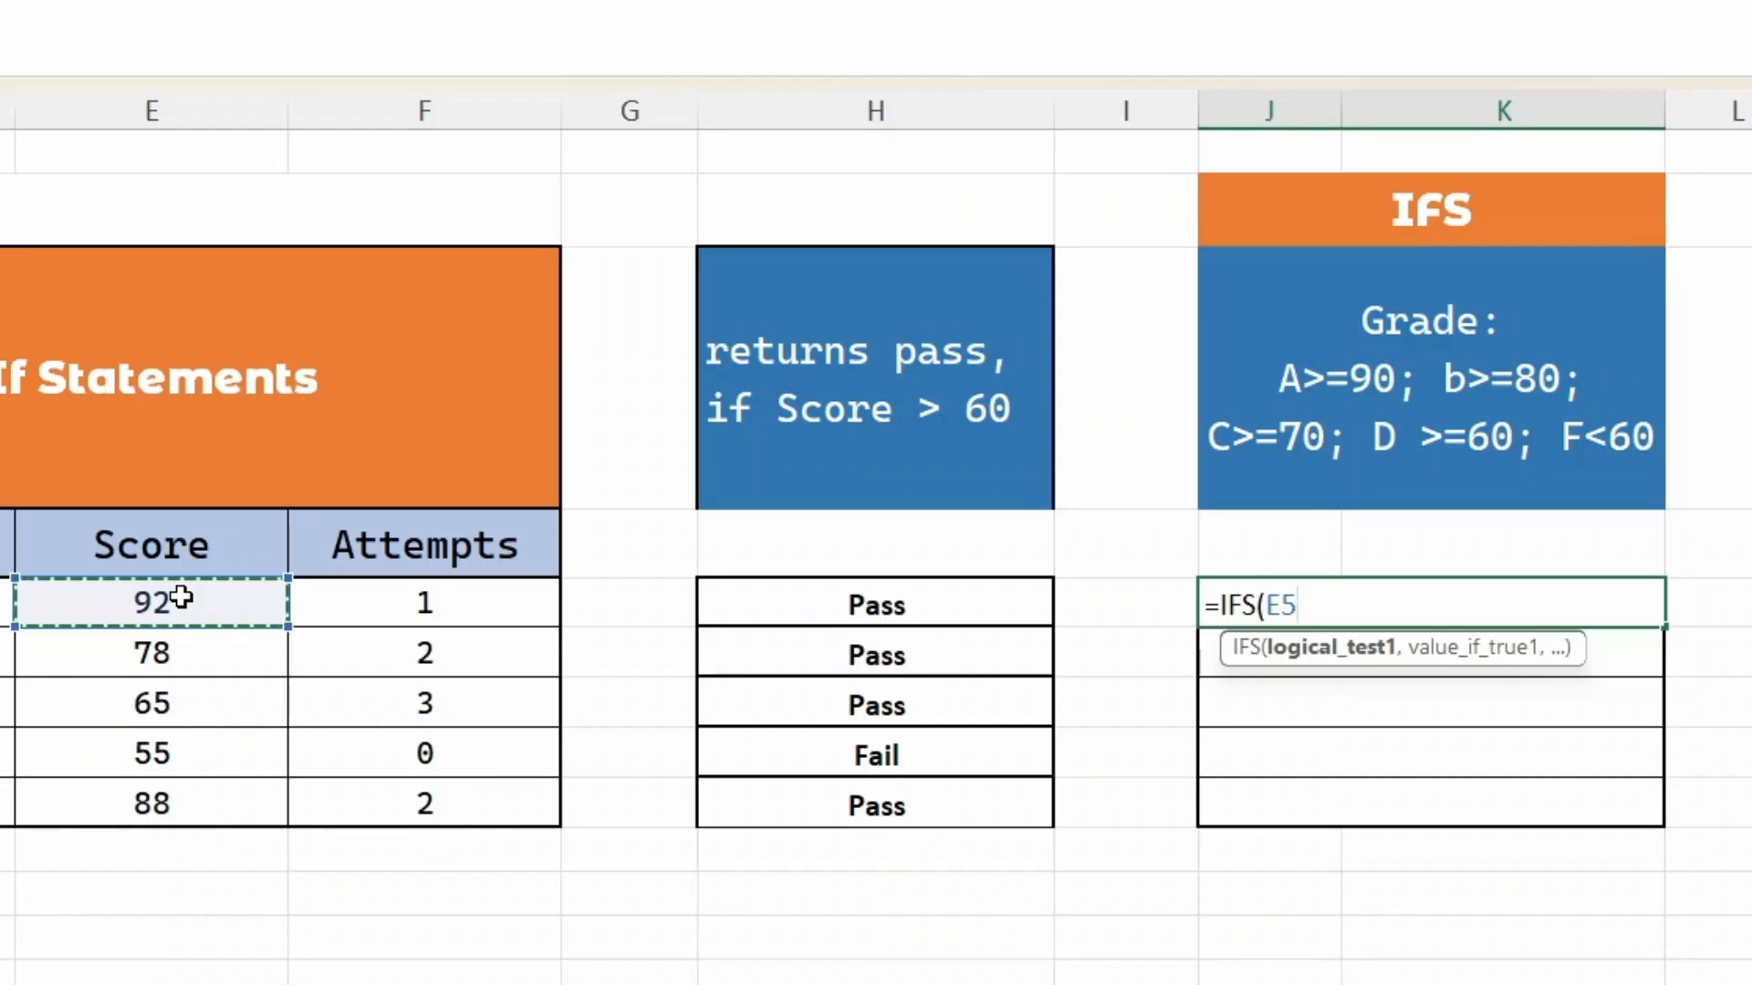
{"action": "type", "text": ">"}
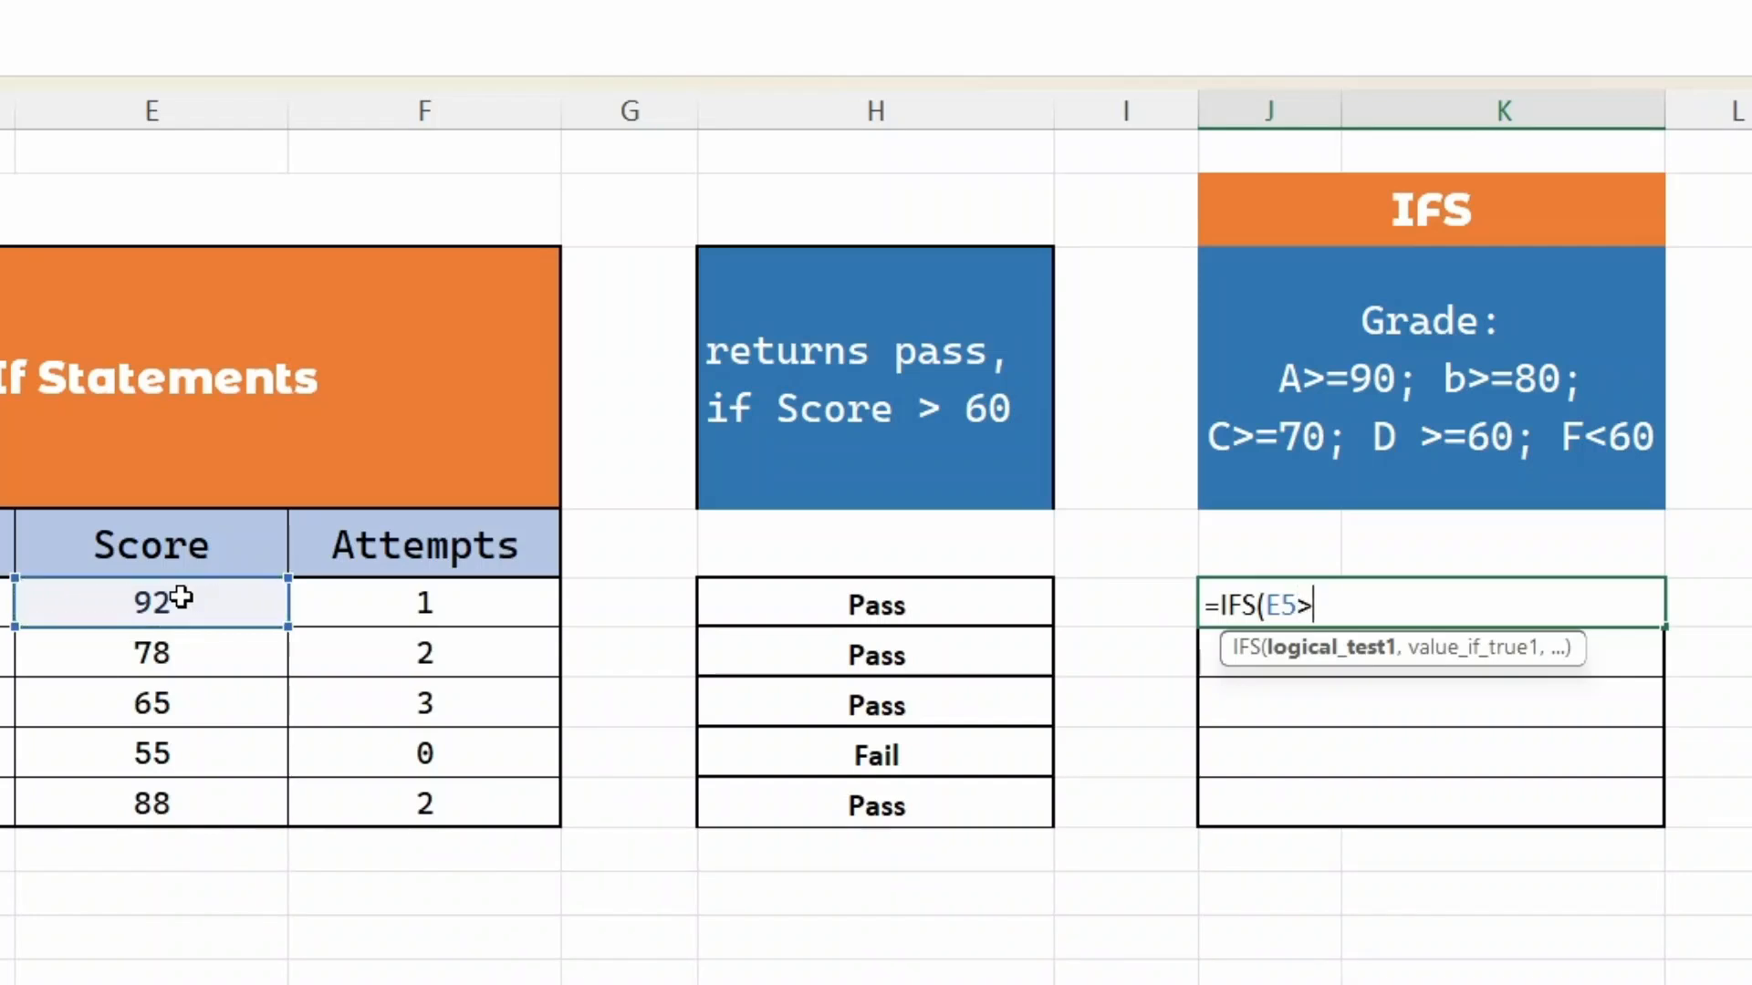
{"action": "type", "text": "=90,"}
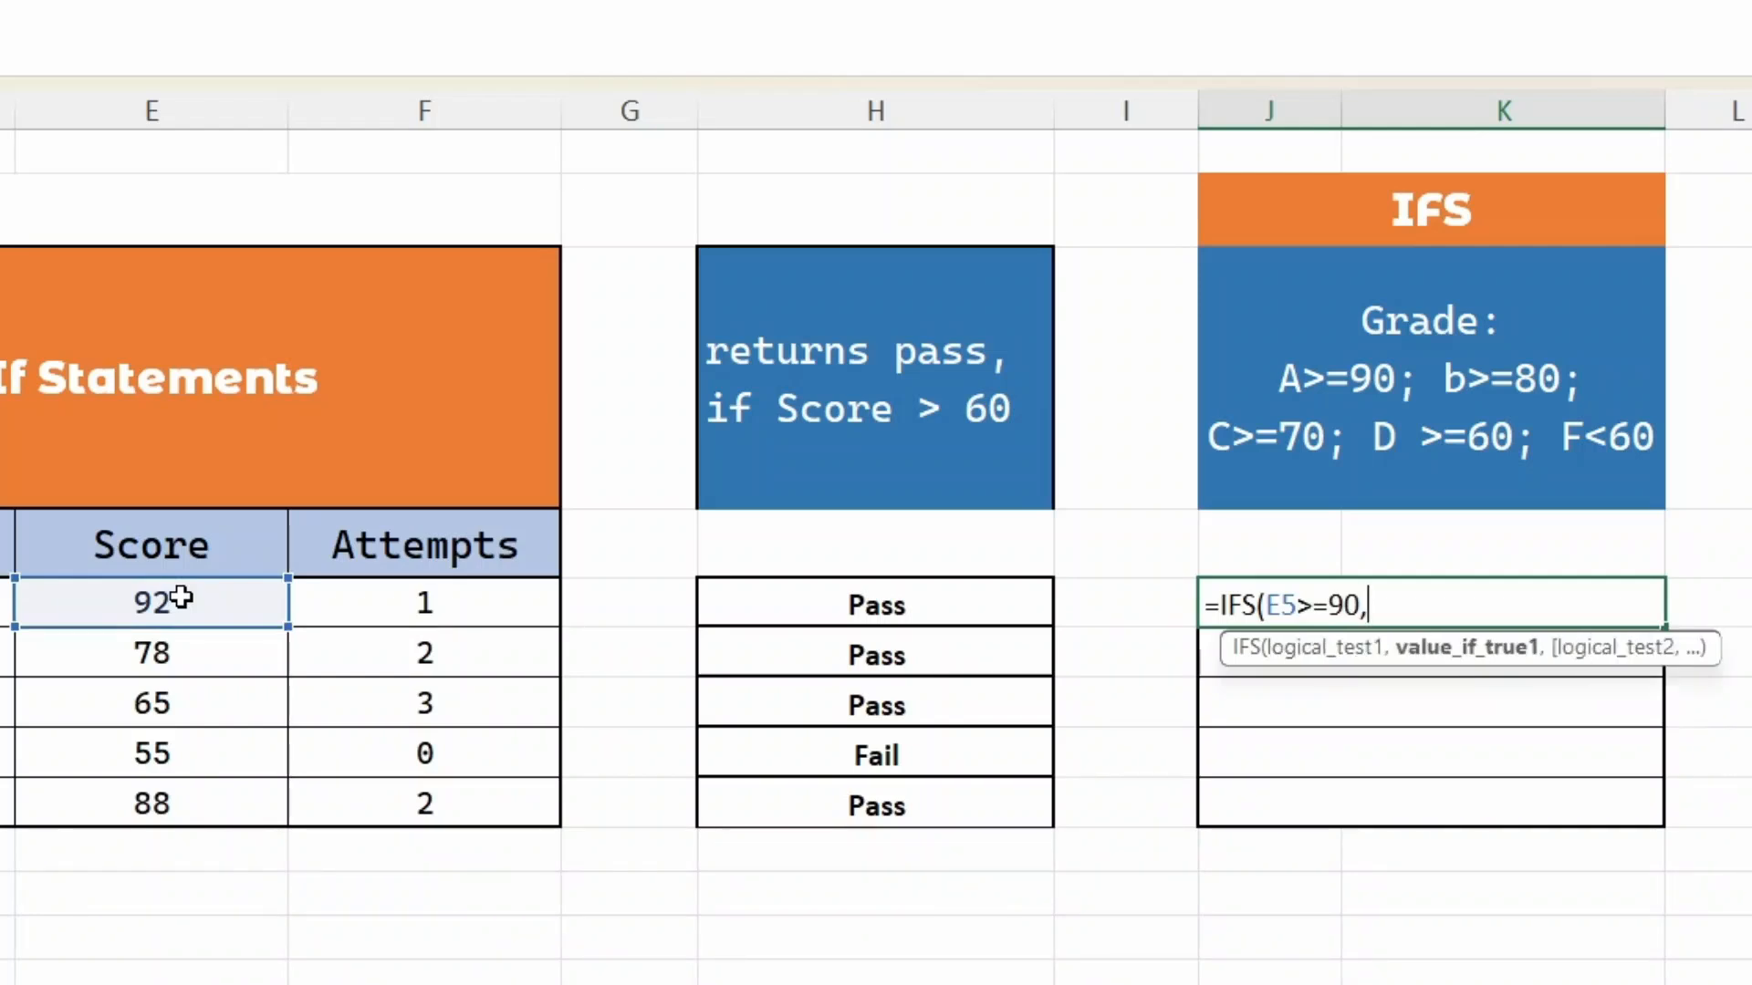
{"action": "type", "text": "\"A\","}
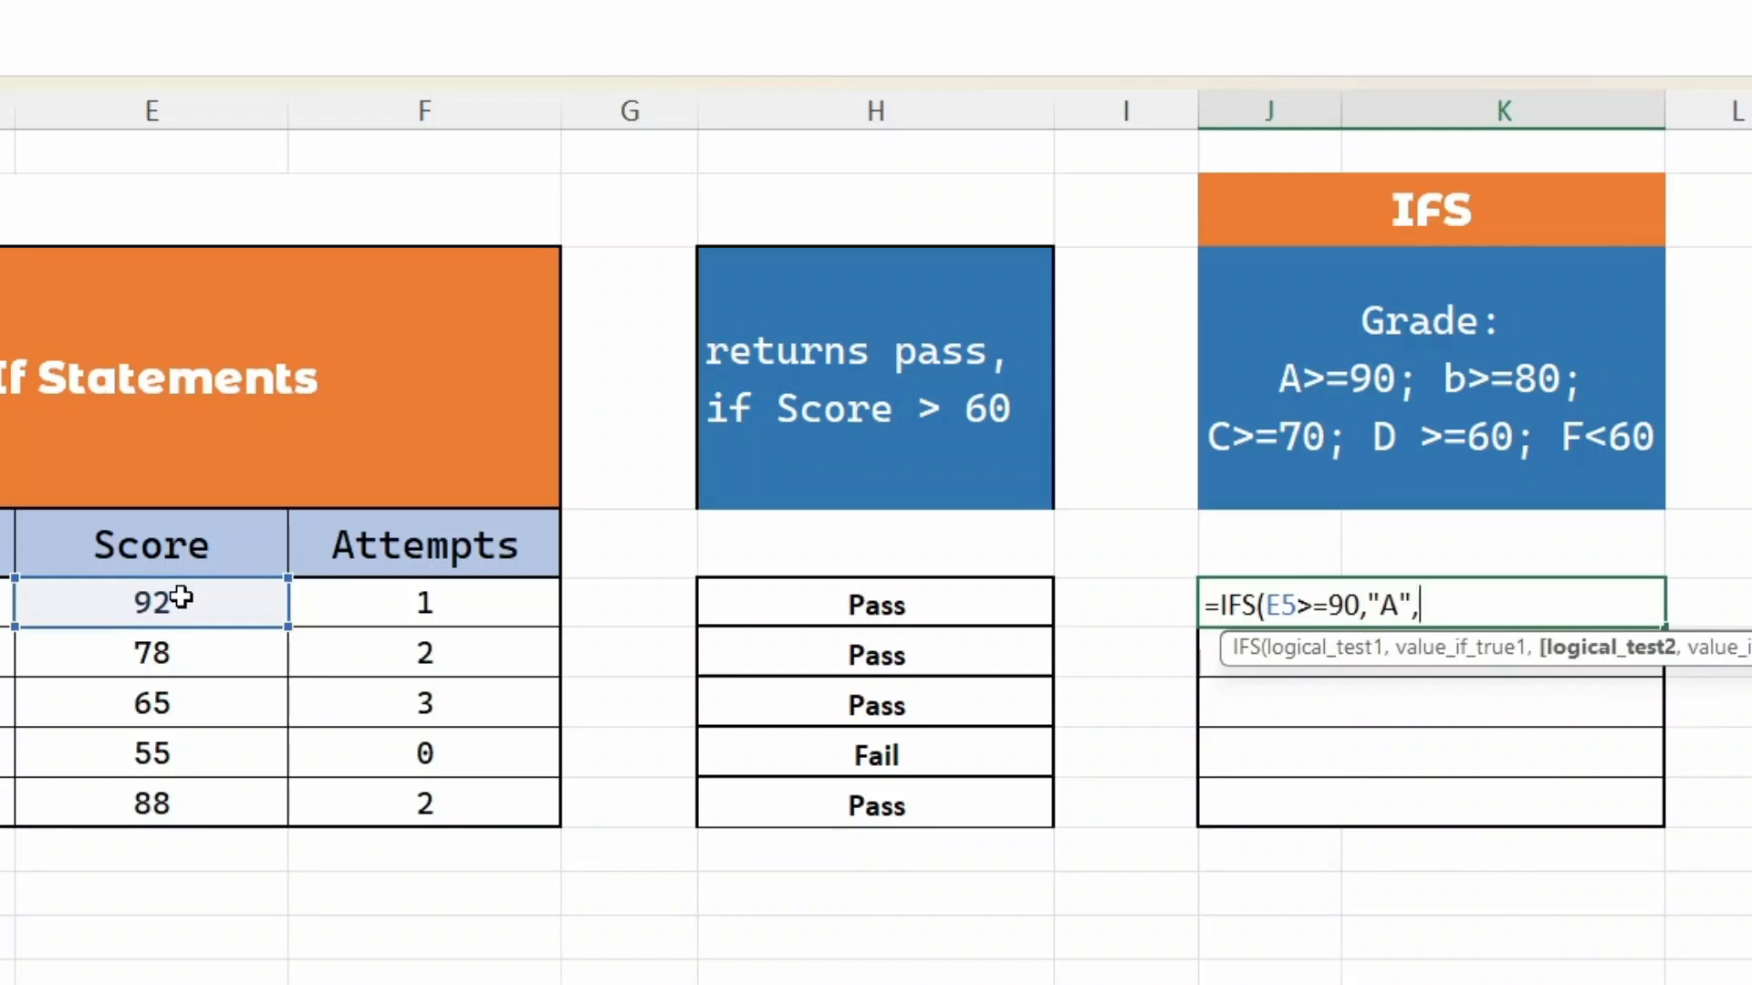
- Extend the IFS formula in J5 to return "B" when E5>=80 and "C" when E5>=70
{"action": "type", "text": "E5"}
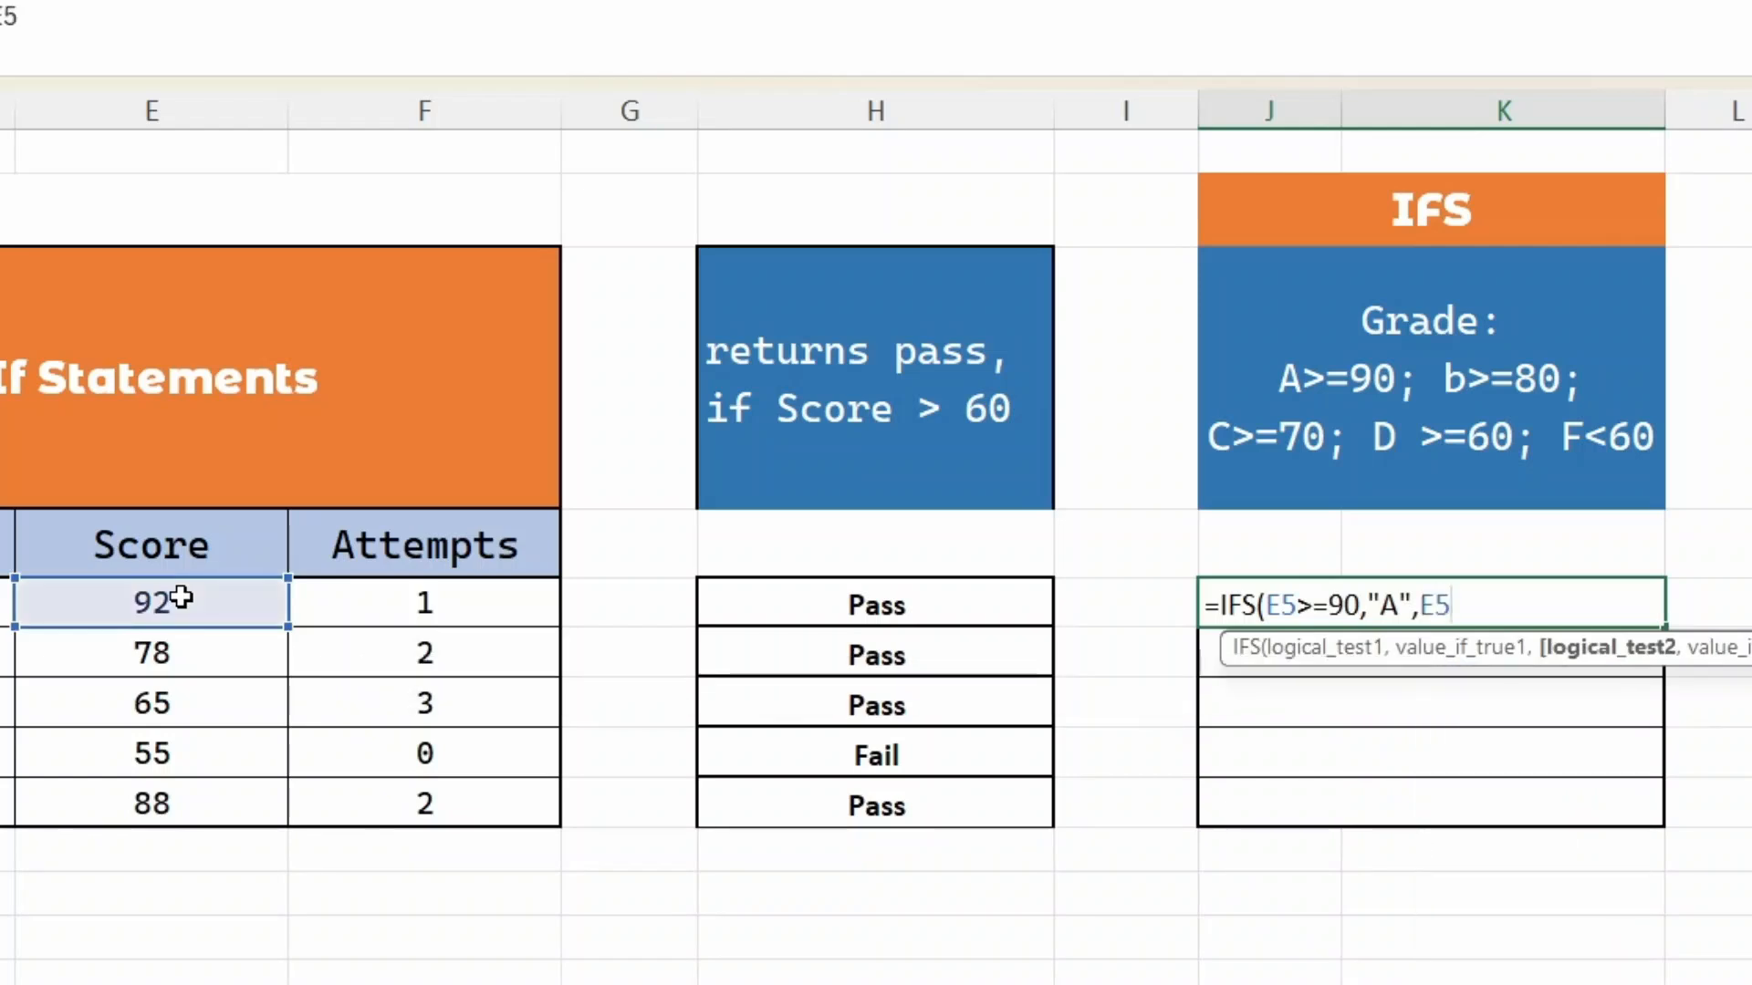
{"action": "type", "text": ">=80"}
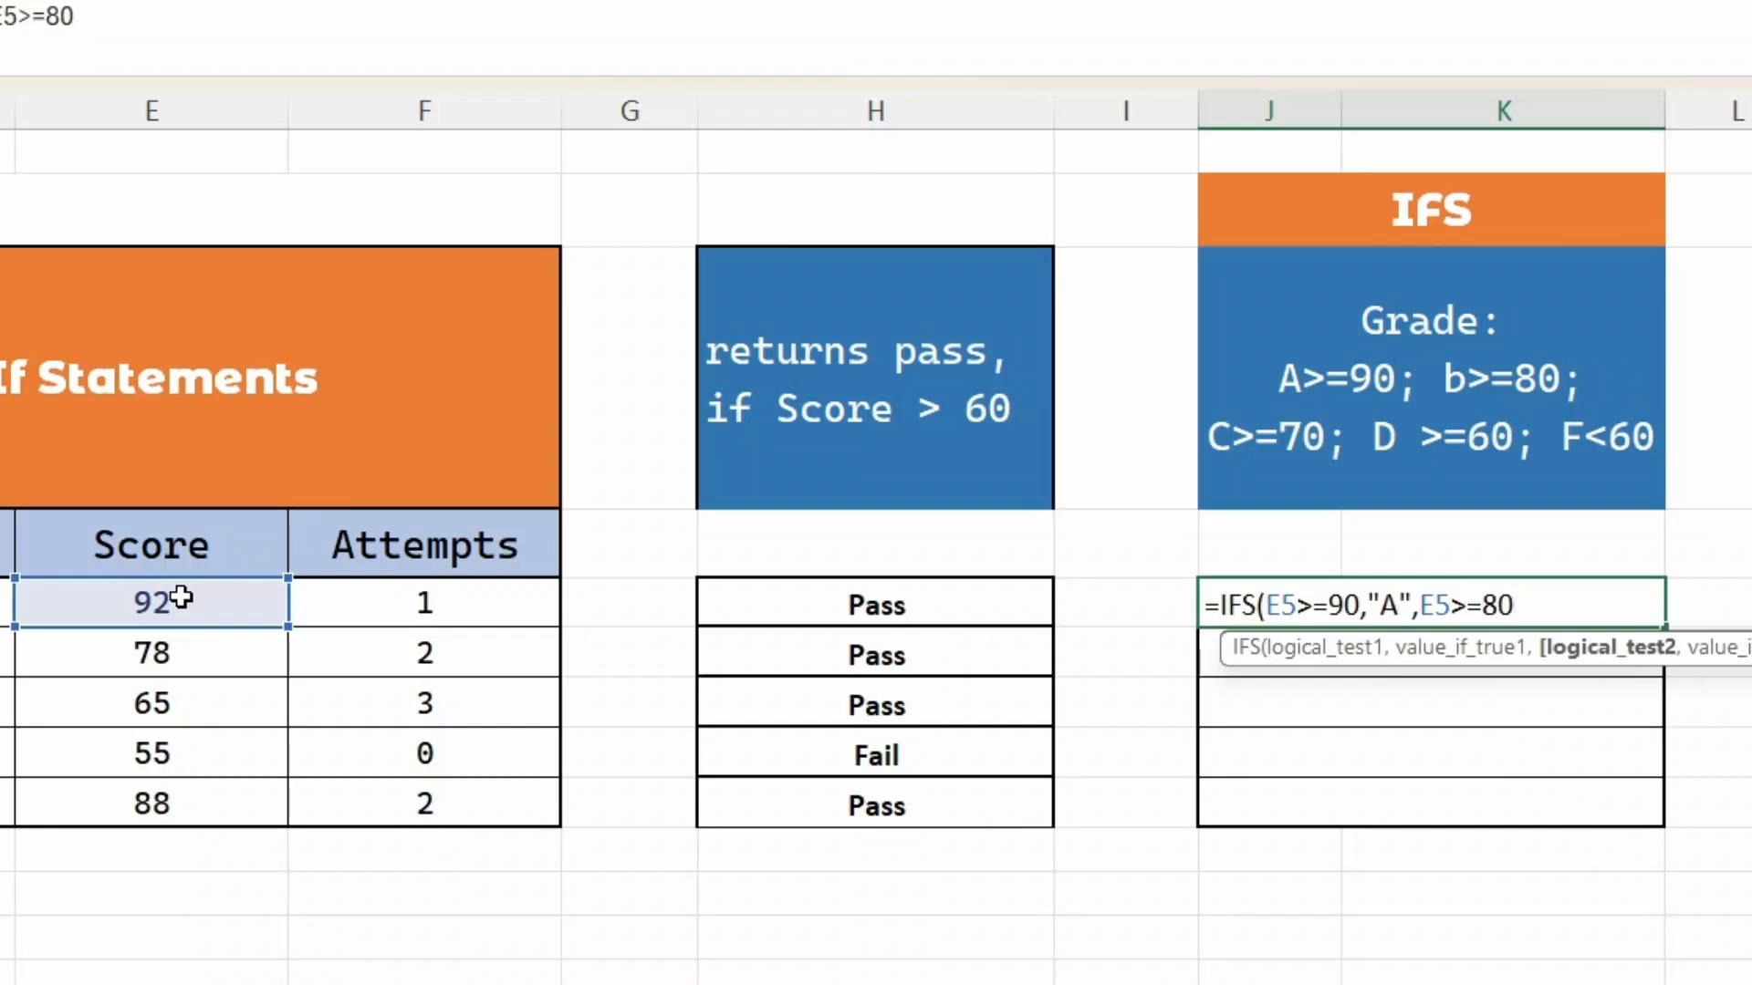
{"action": "type", "text": ","}
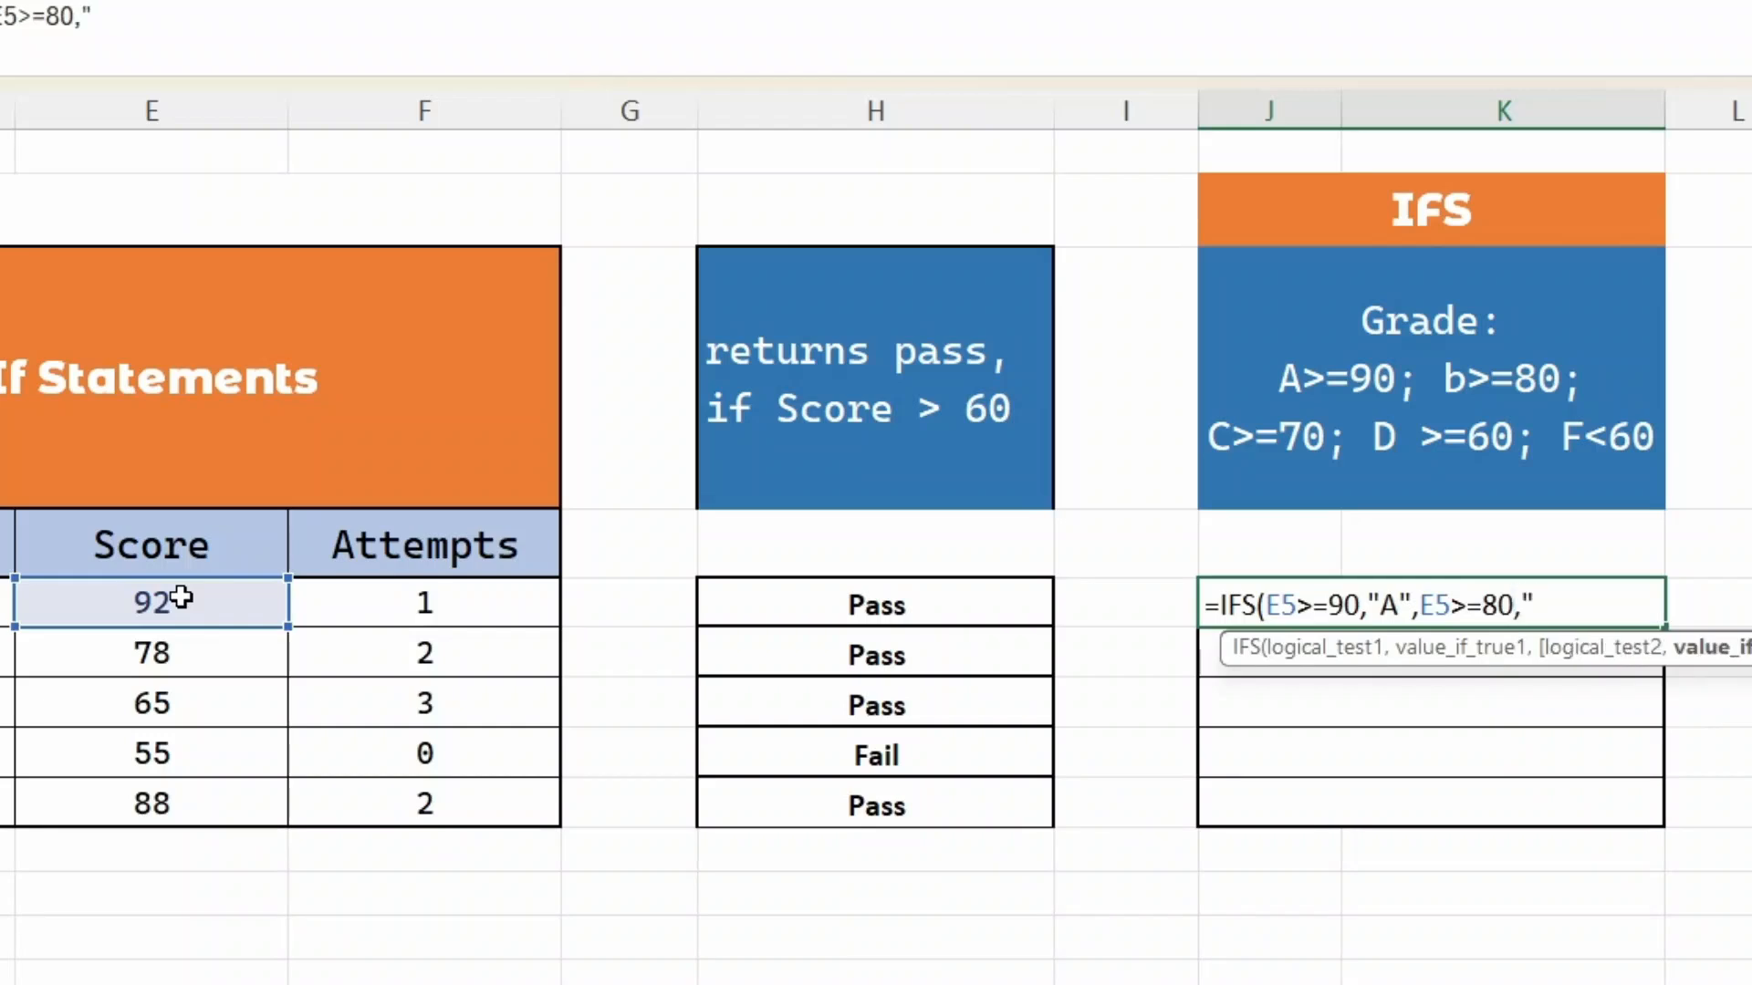
{"action": "type", "text": "\"B\","}
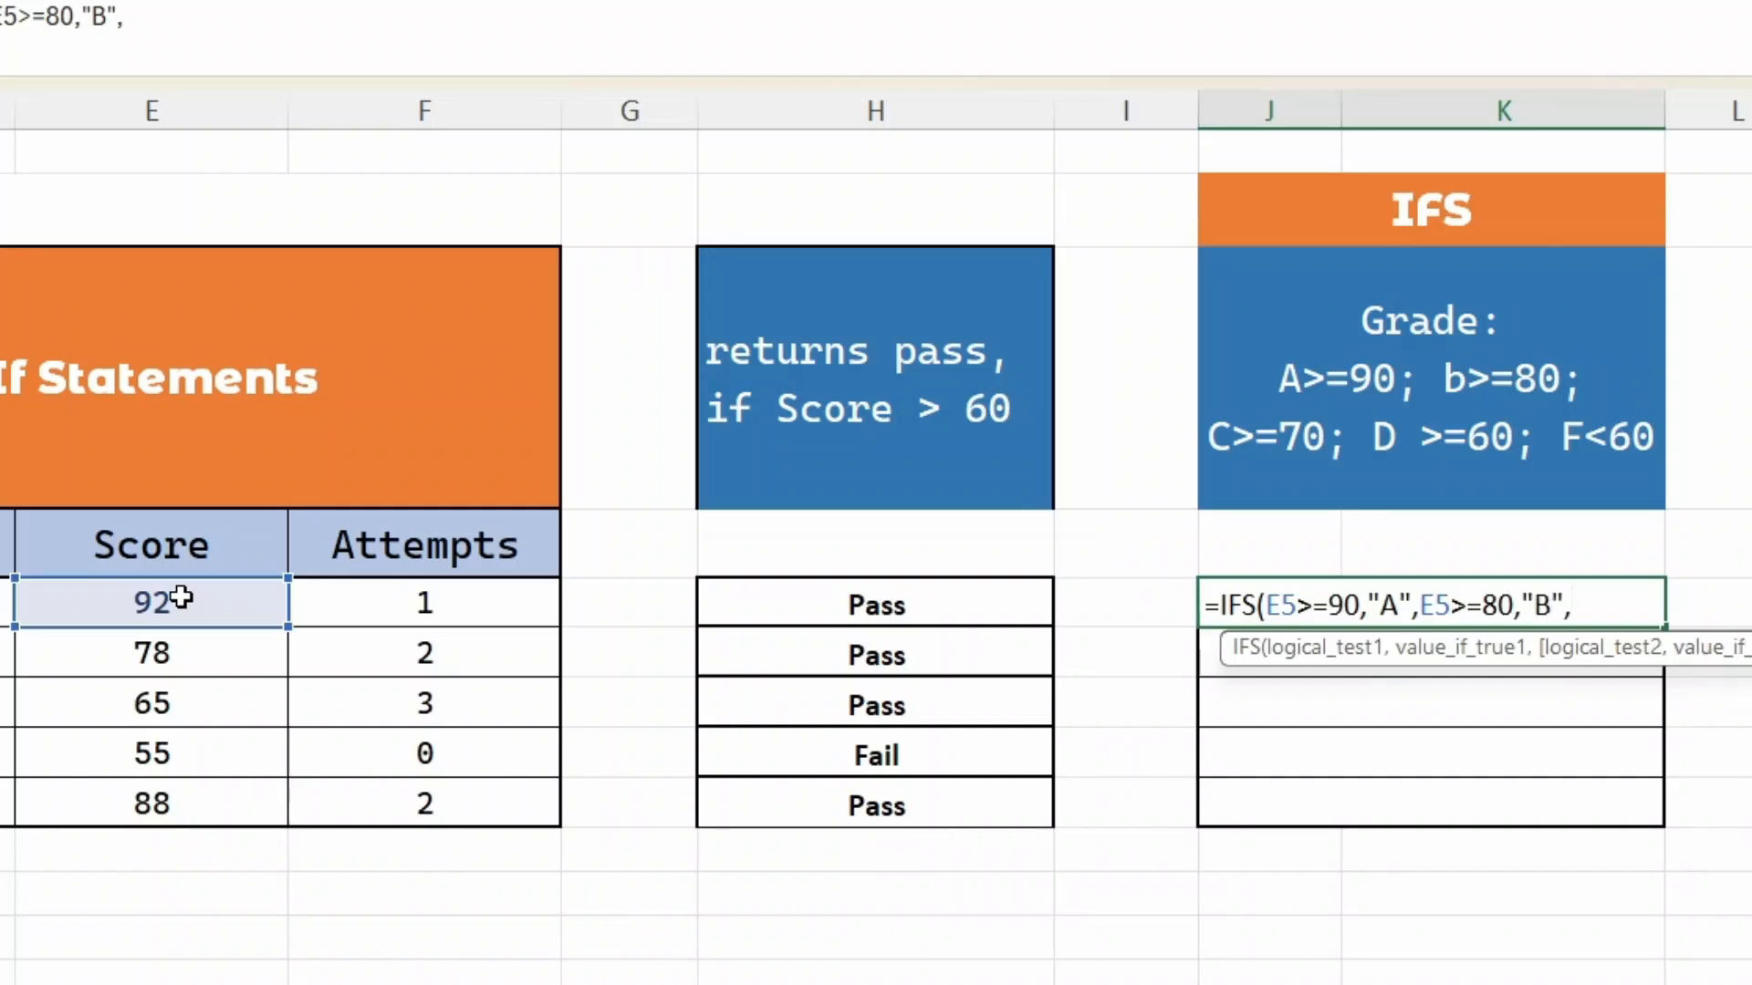
{"action": "type", "text": "E"}
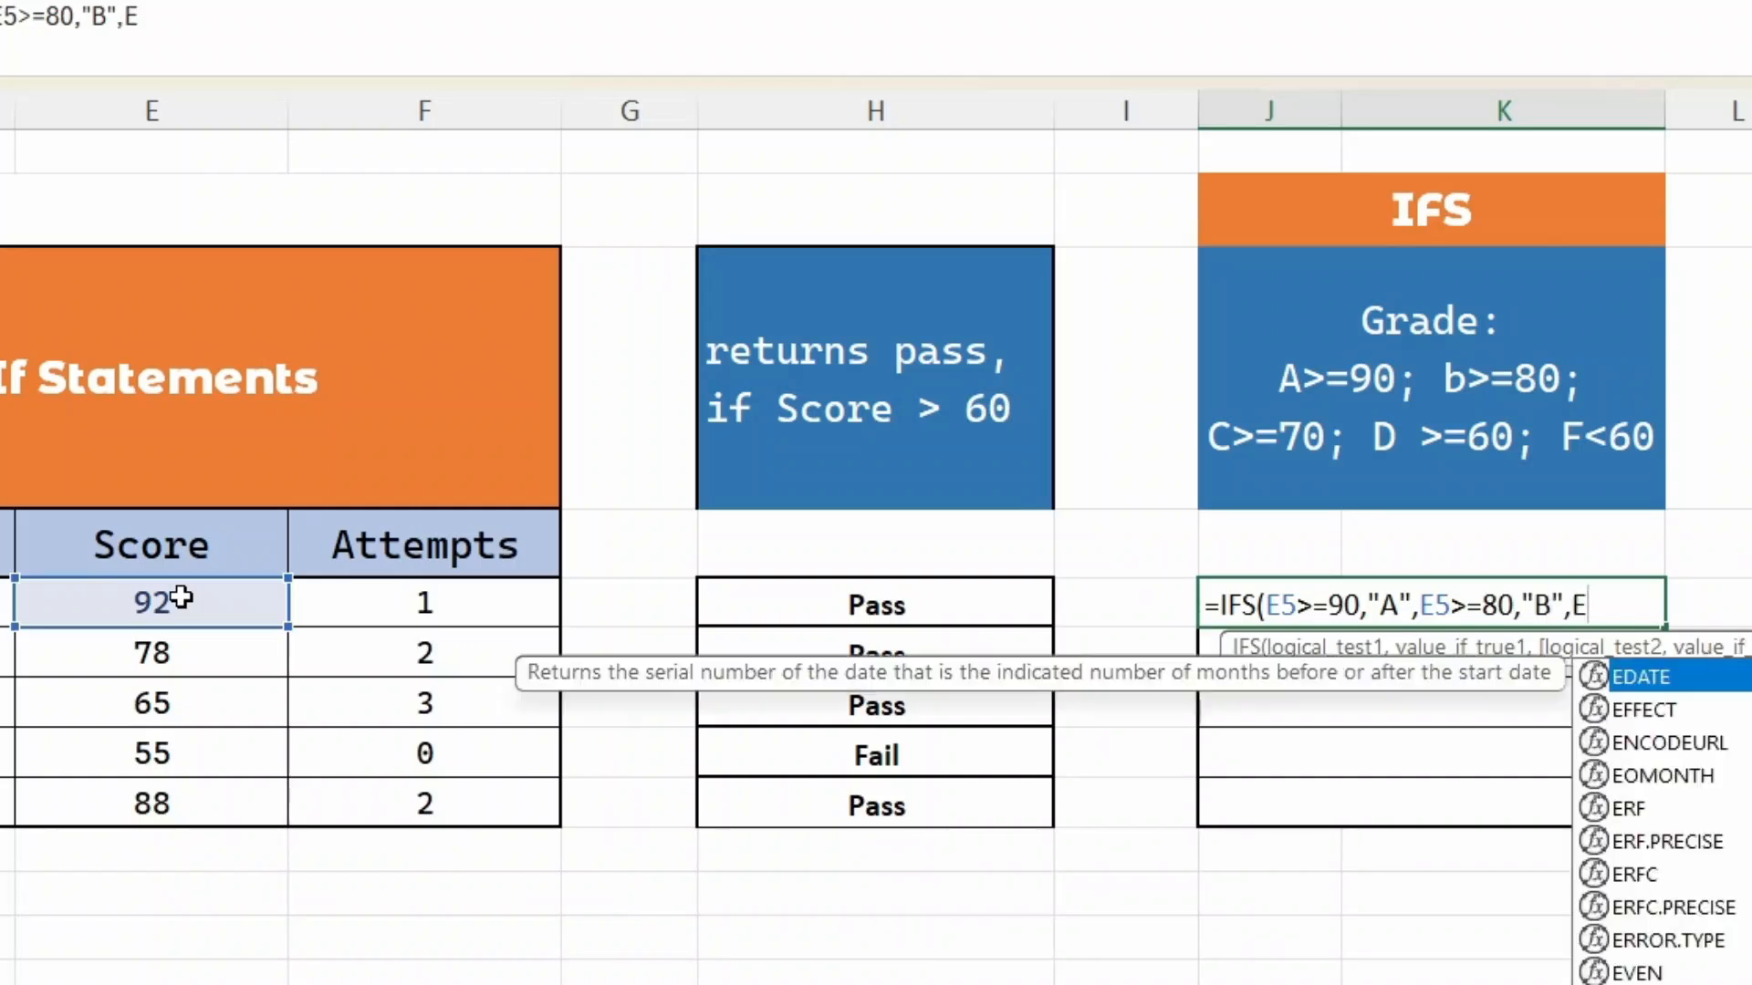
{"action": "type", "text": "5"}
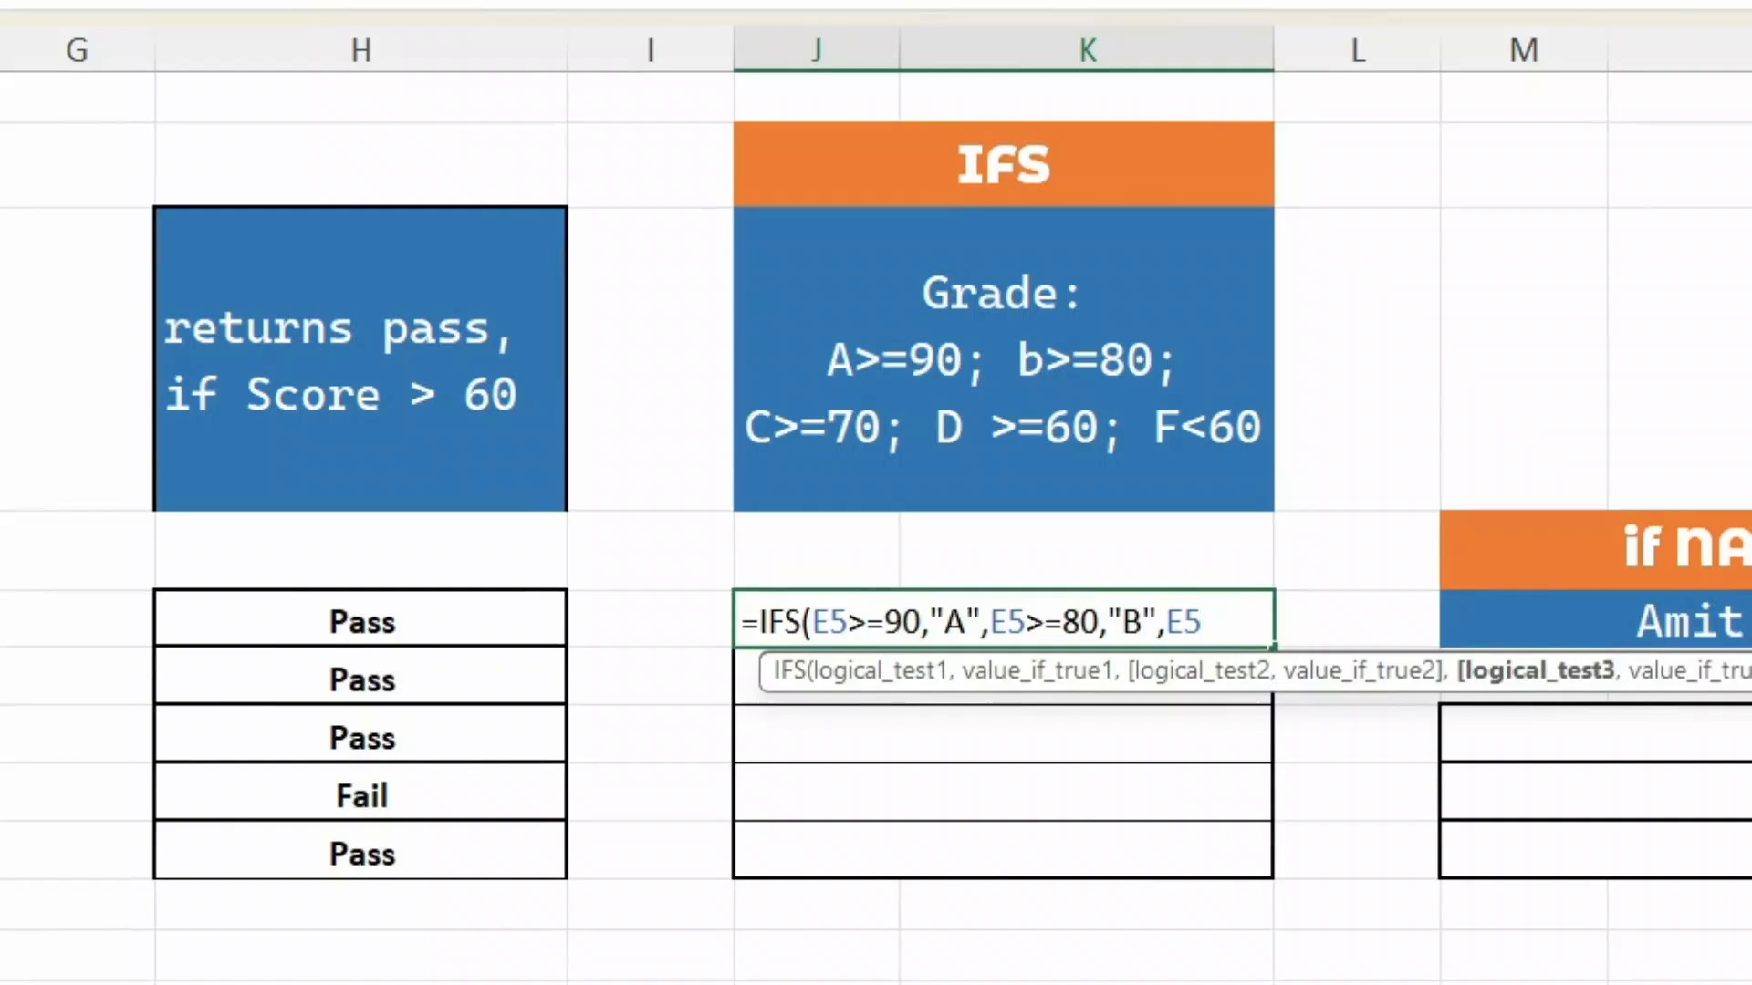
{"action": "type", "text": ">=70"}
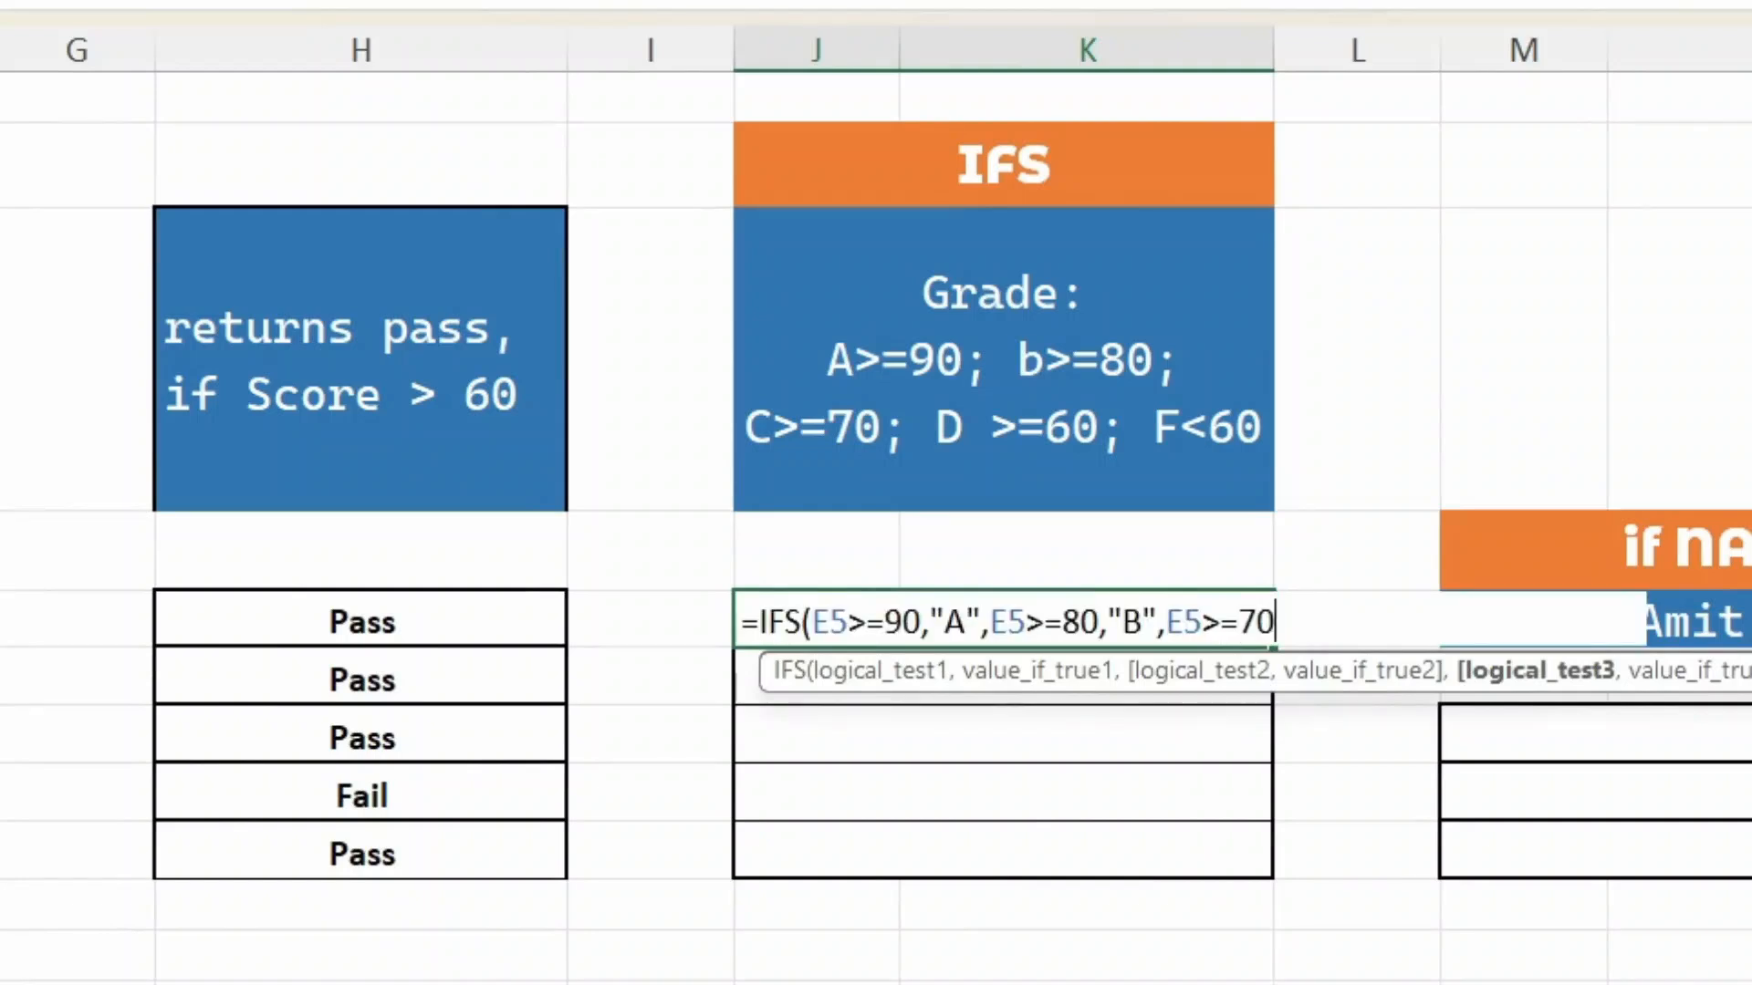
{"action": "type", "text": ",\""}
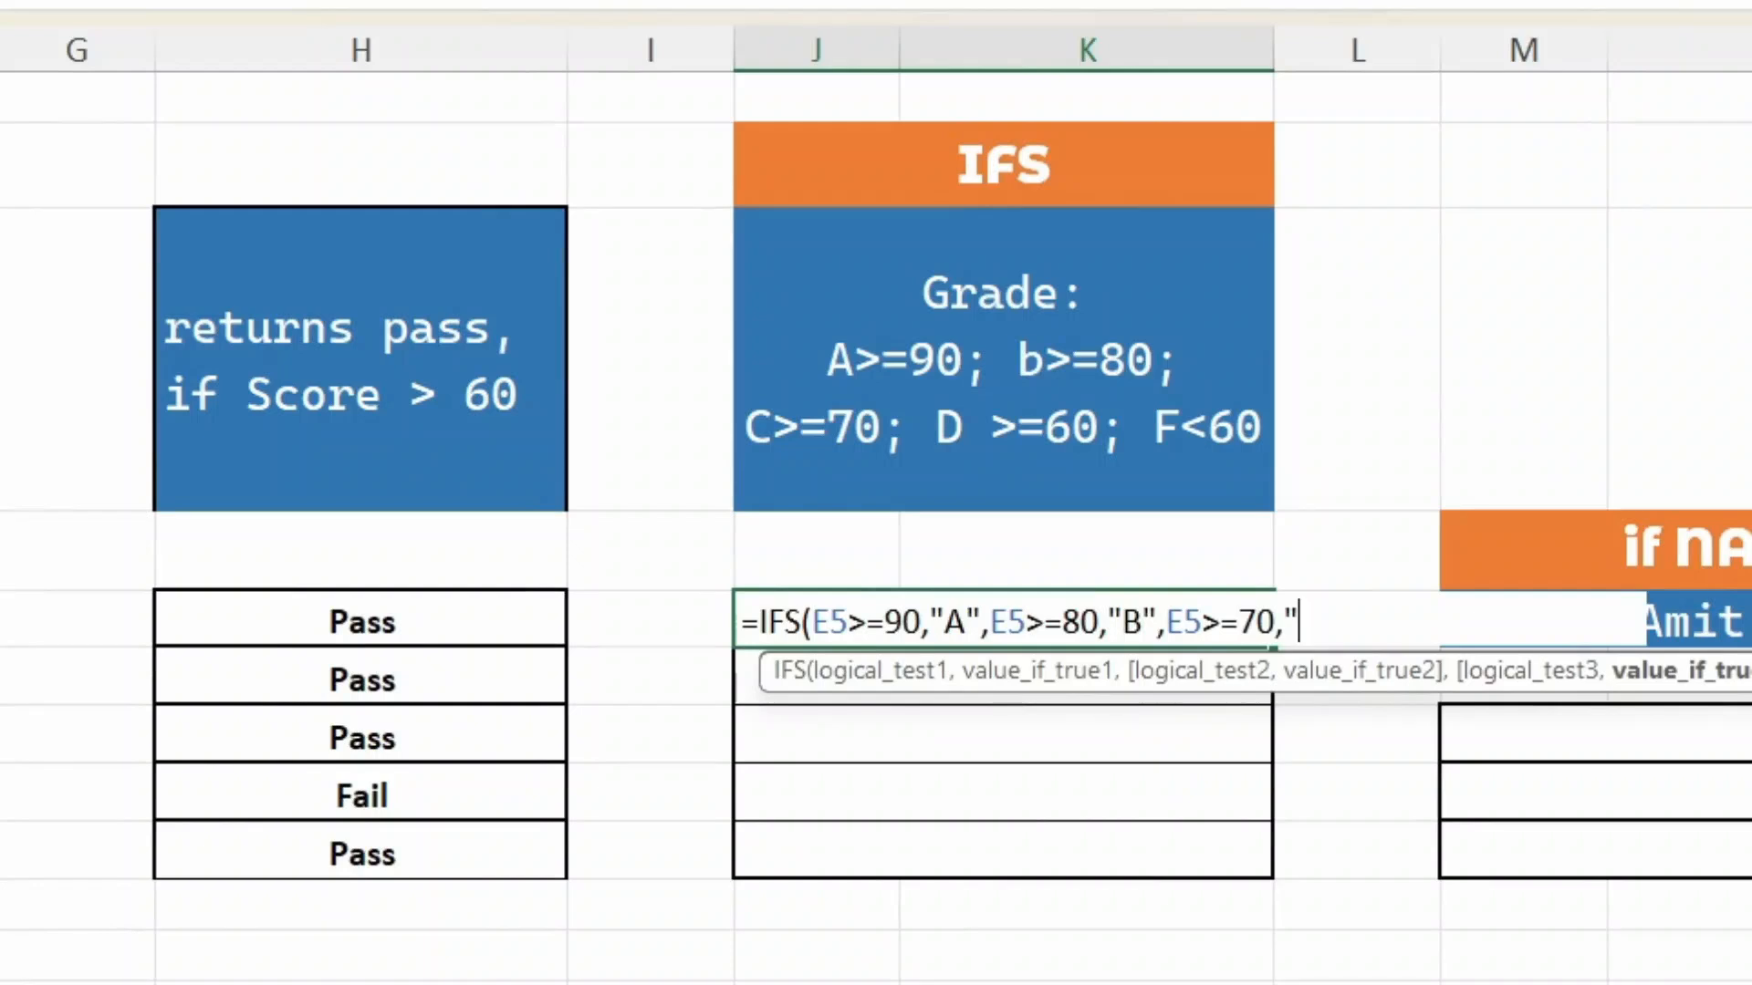
{"action": "type", "text": "C\","}
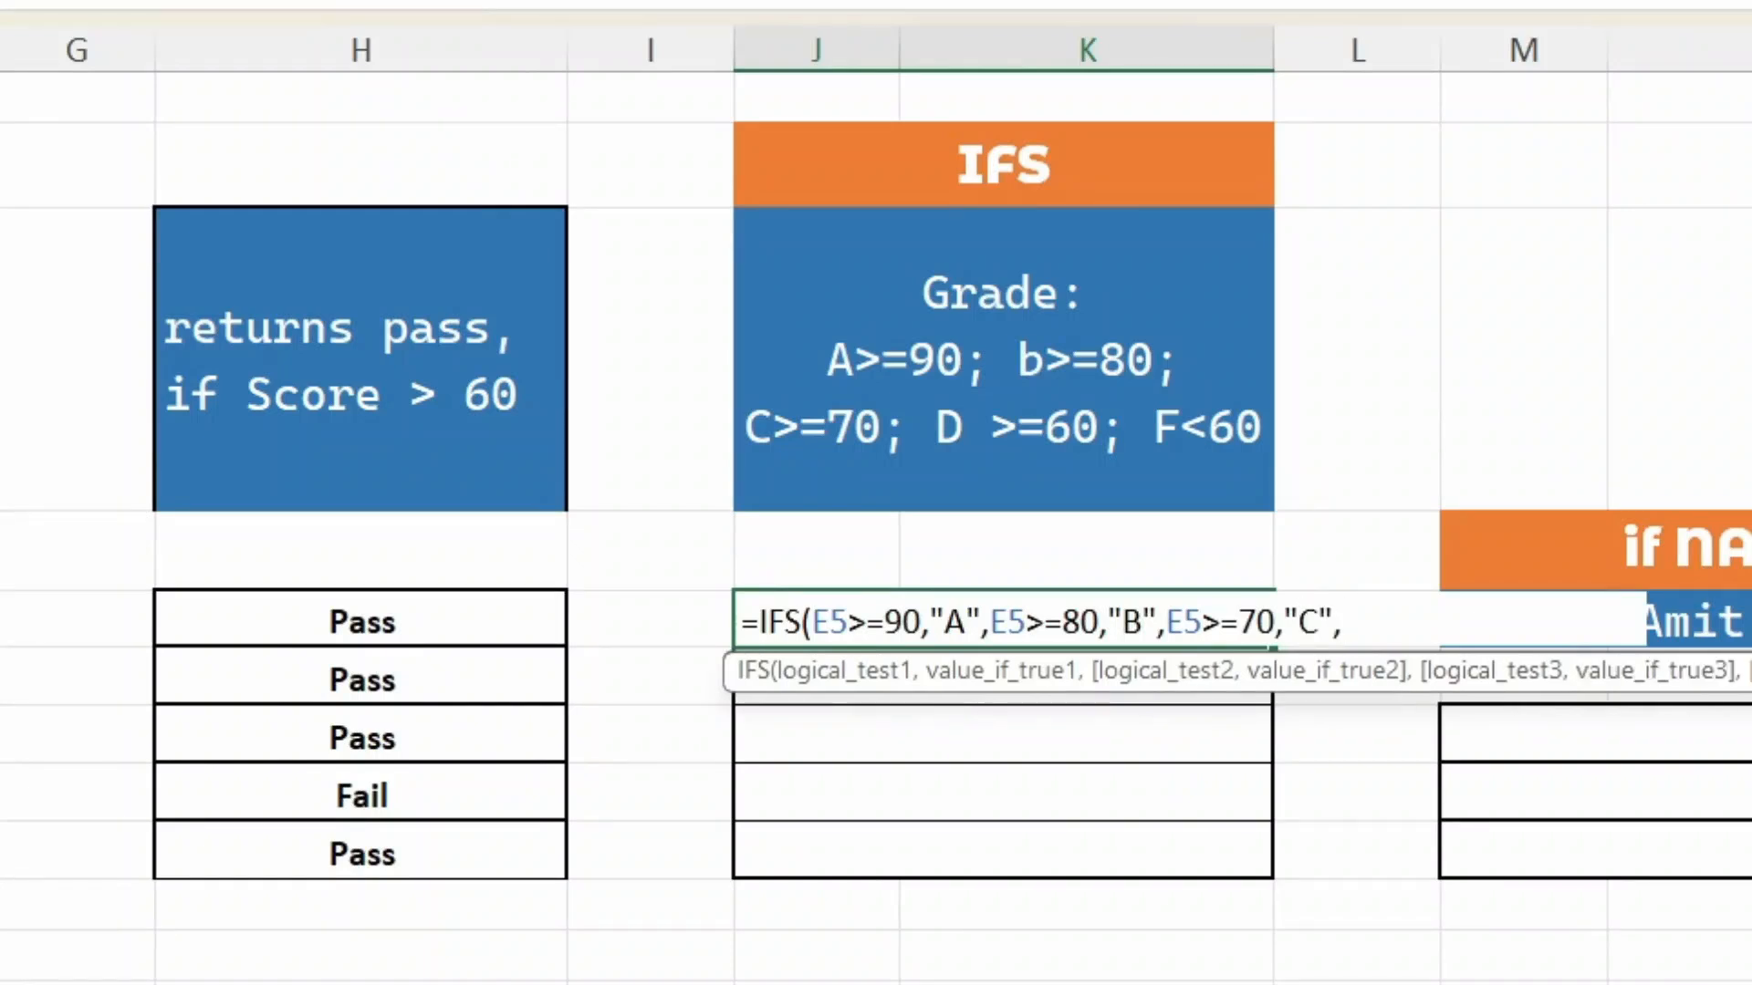
- Complete the IFS formula in J5 with "D" for E5>=60 and "F" for E5<60, and enter it
{"action": "type", "text": "E5>=60,\"D"}
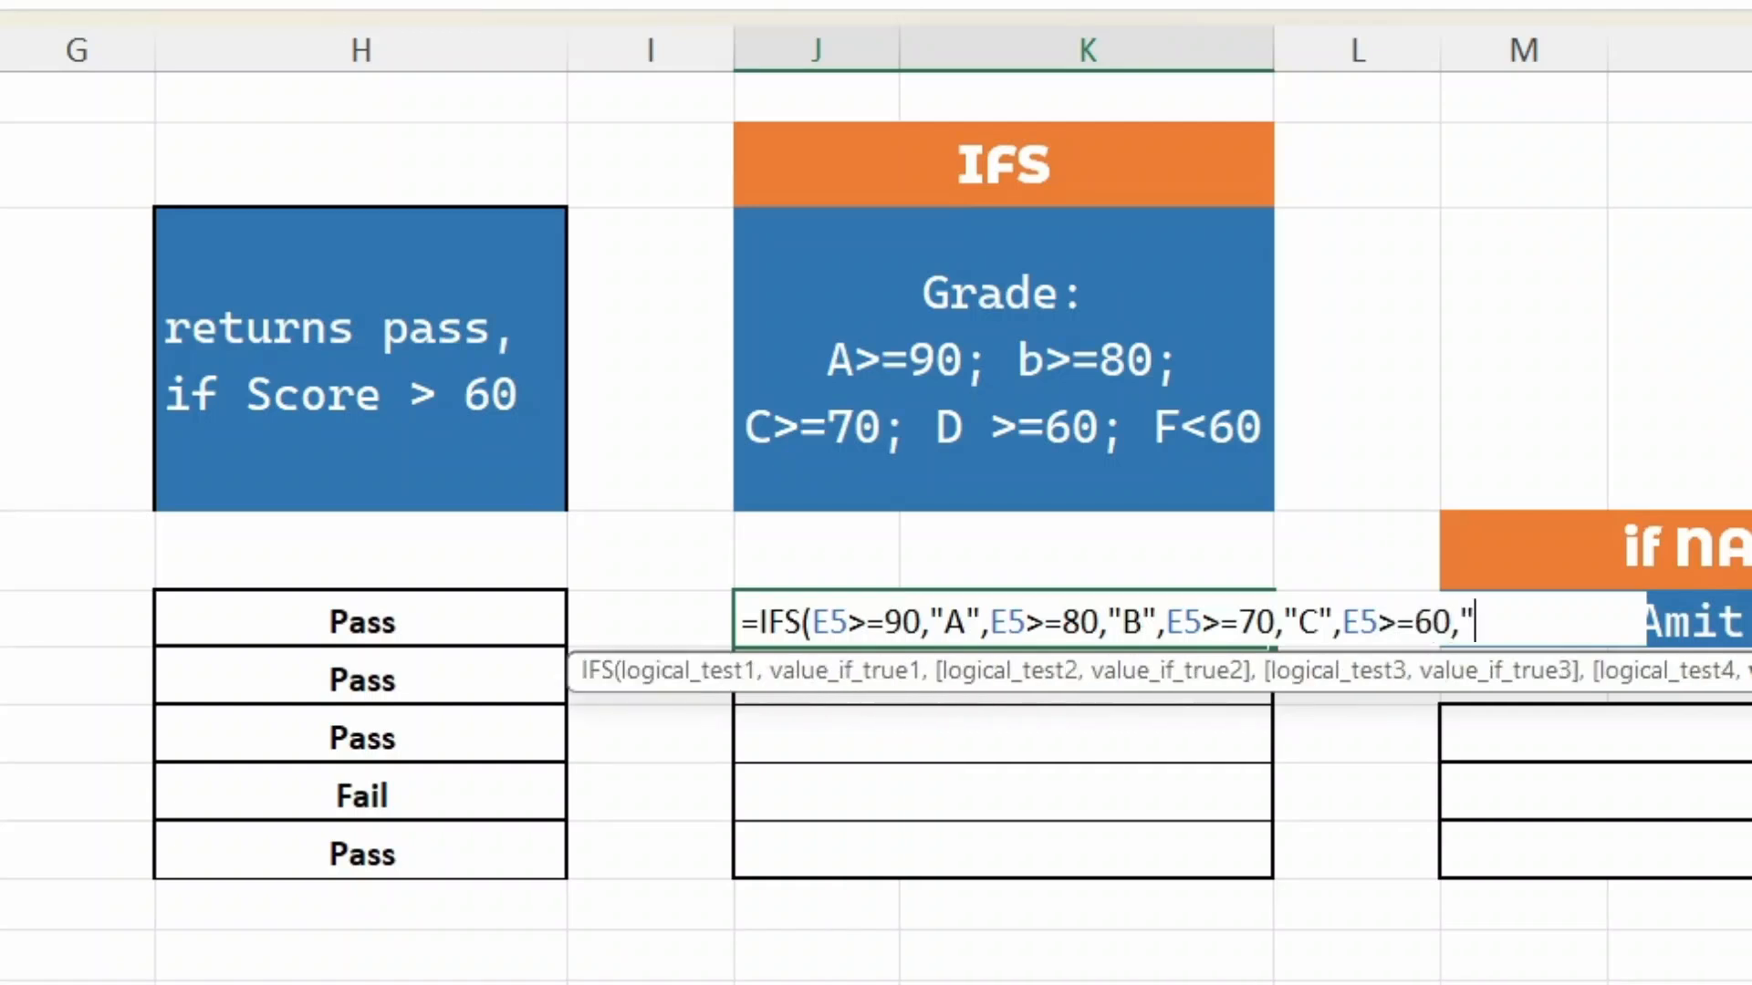
{"action": "type", "text": "\","}
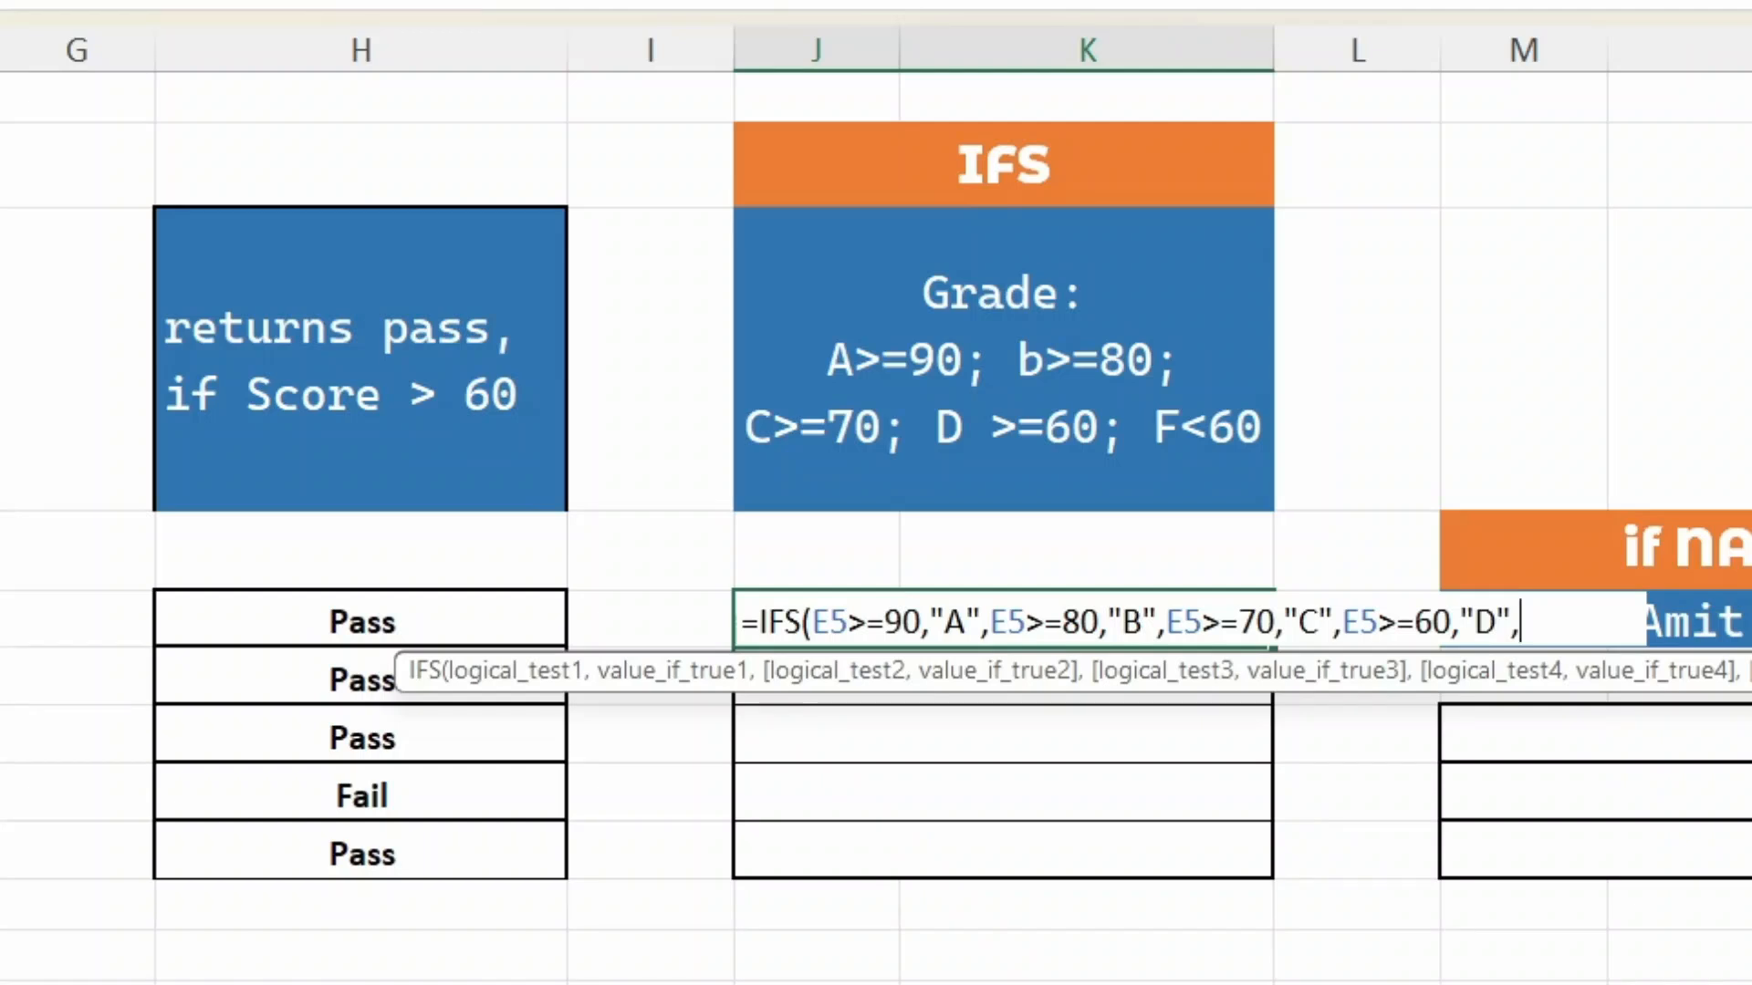
{"action": "type", "text": "E5<60"}
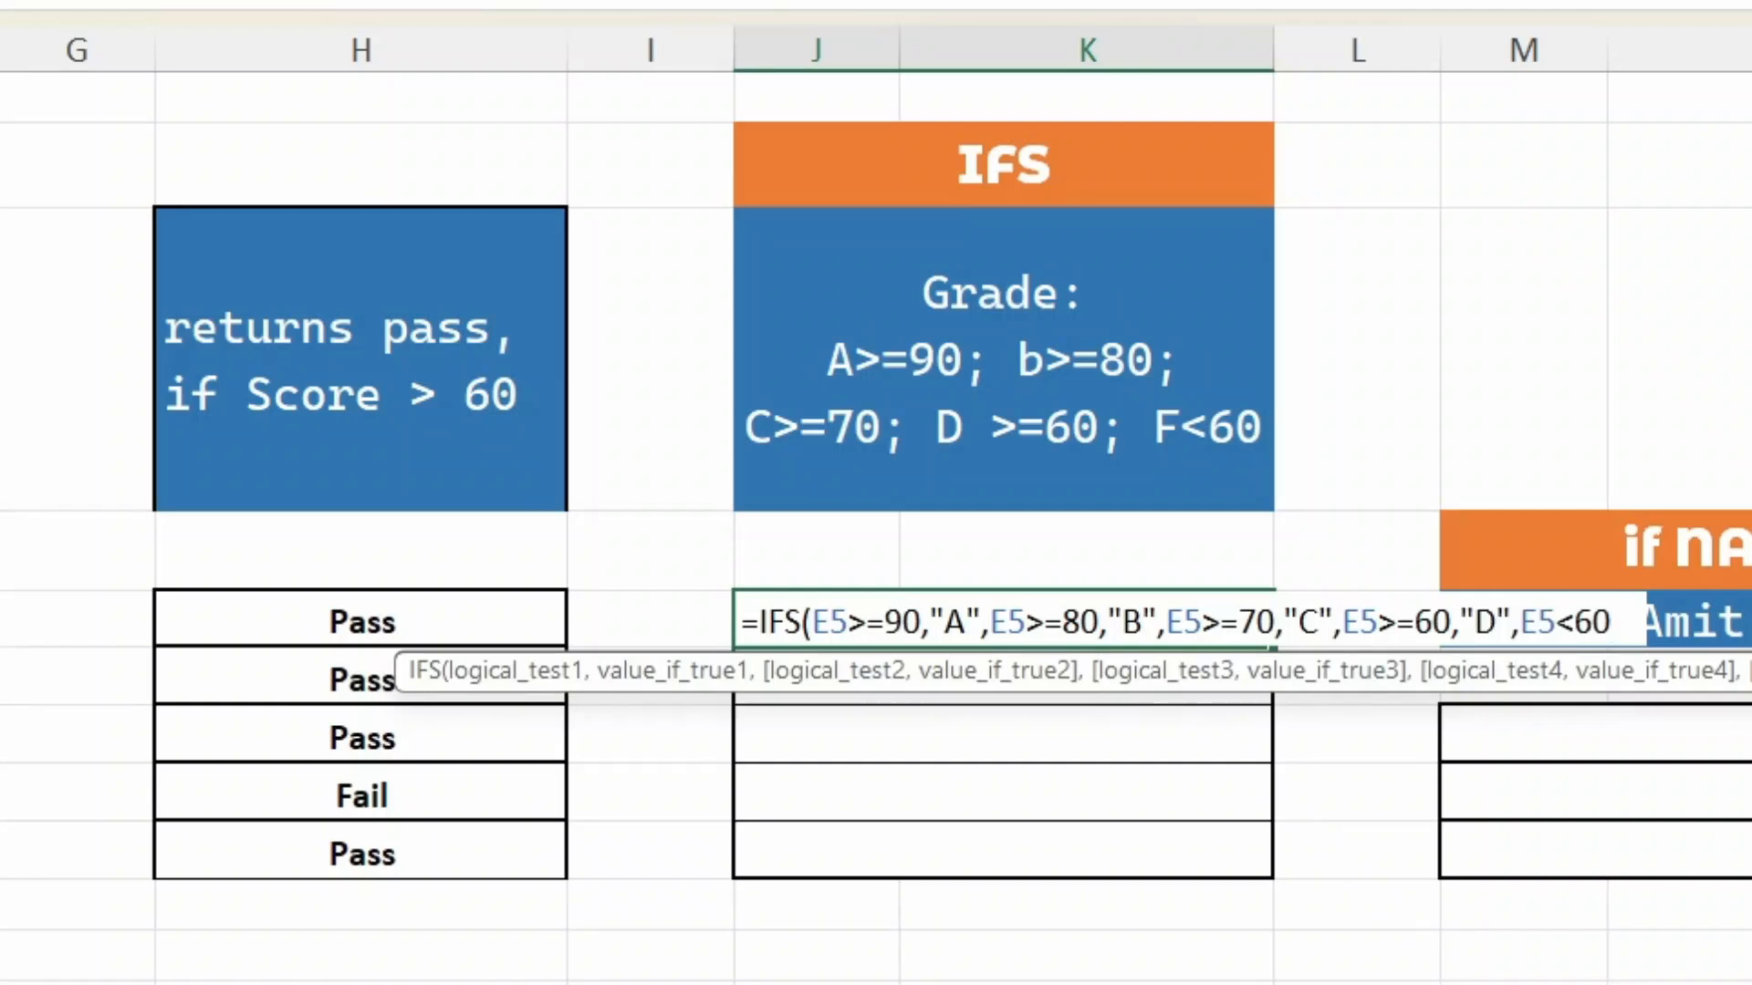
{"action": "type", "text": ",\""}
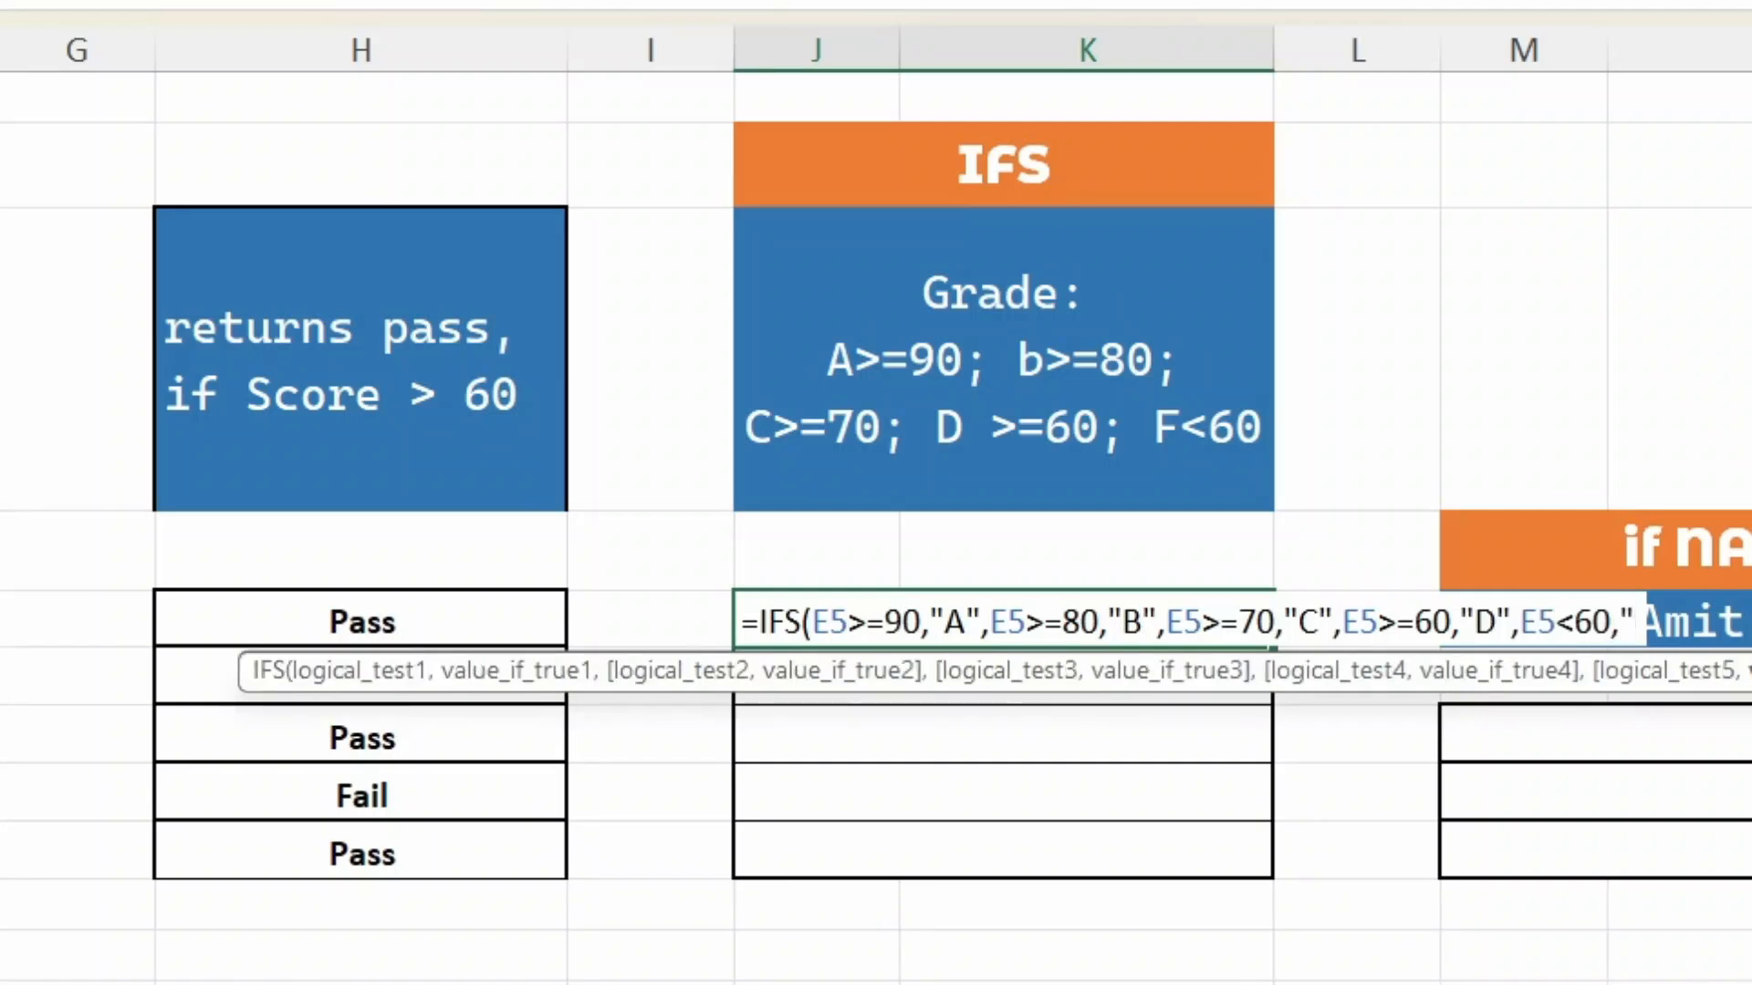
{"action": "type", "text": "F\""}
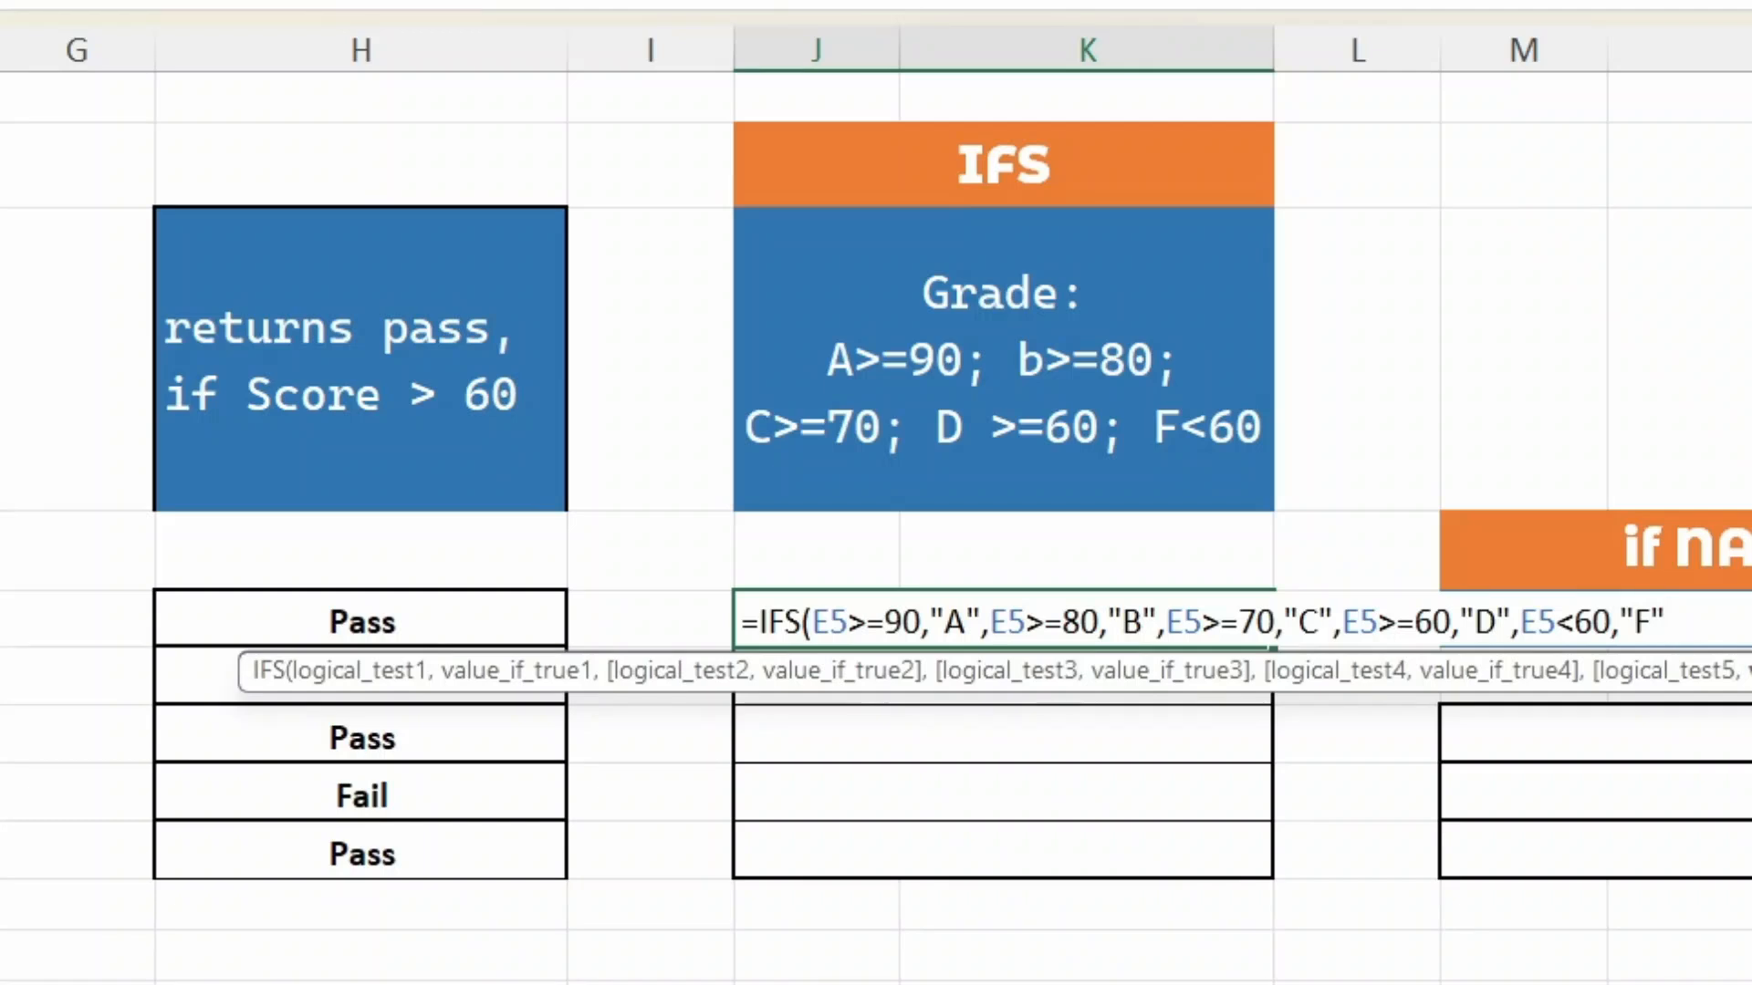
{"action": "type", "text": ")"}
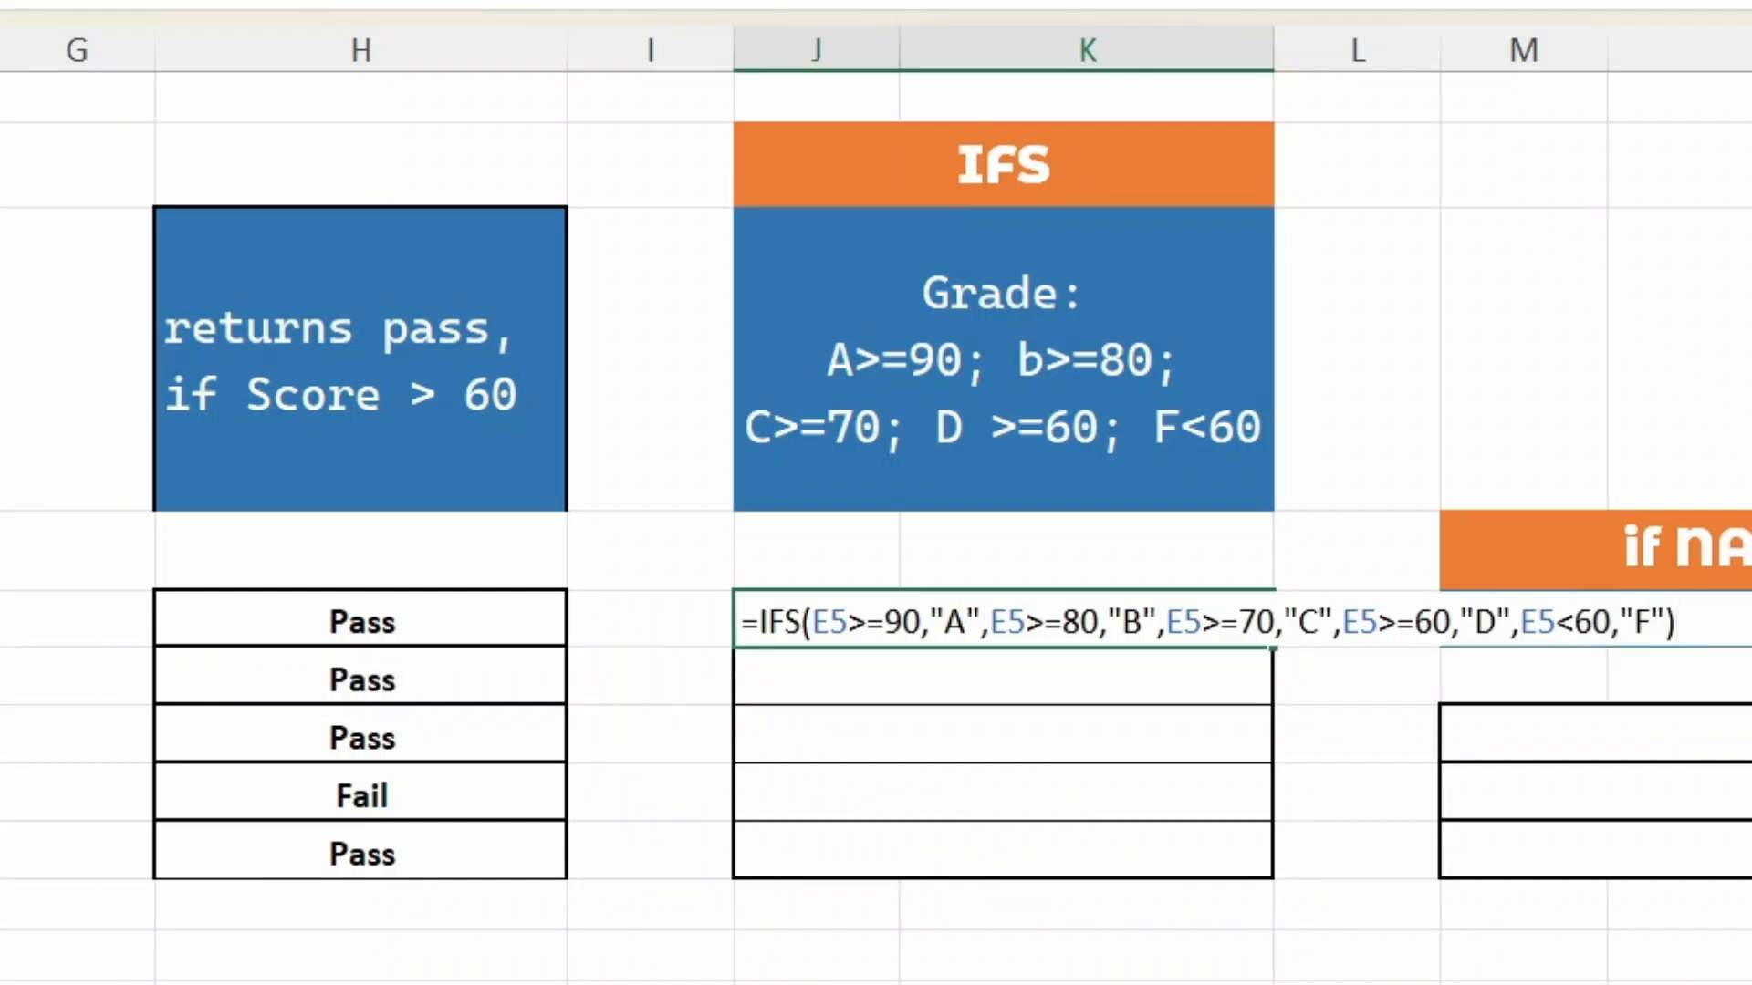
{"action": "key", "text": "Return"}
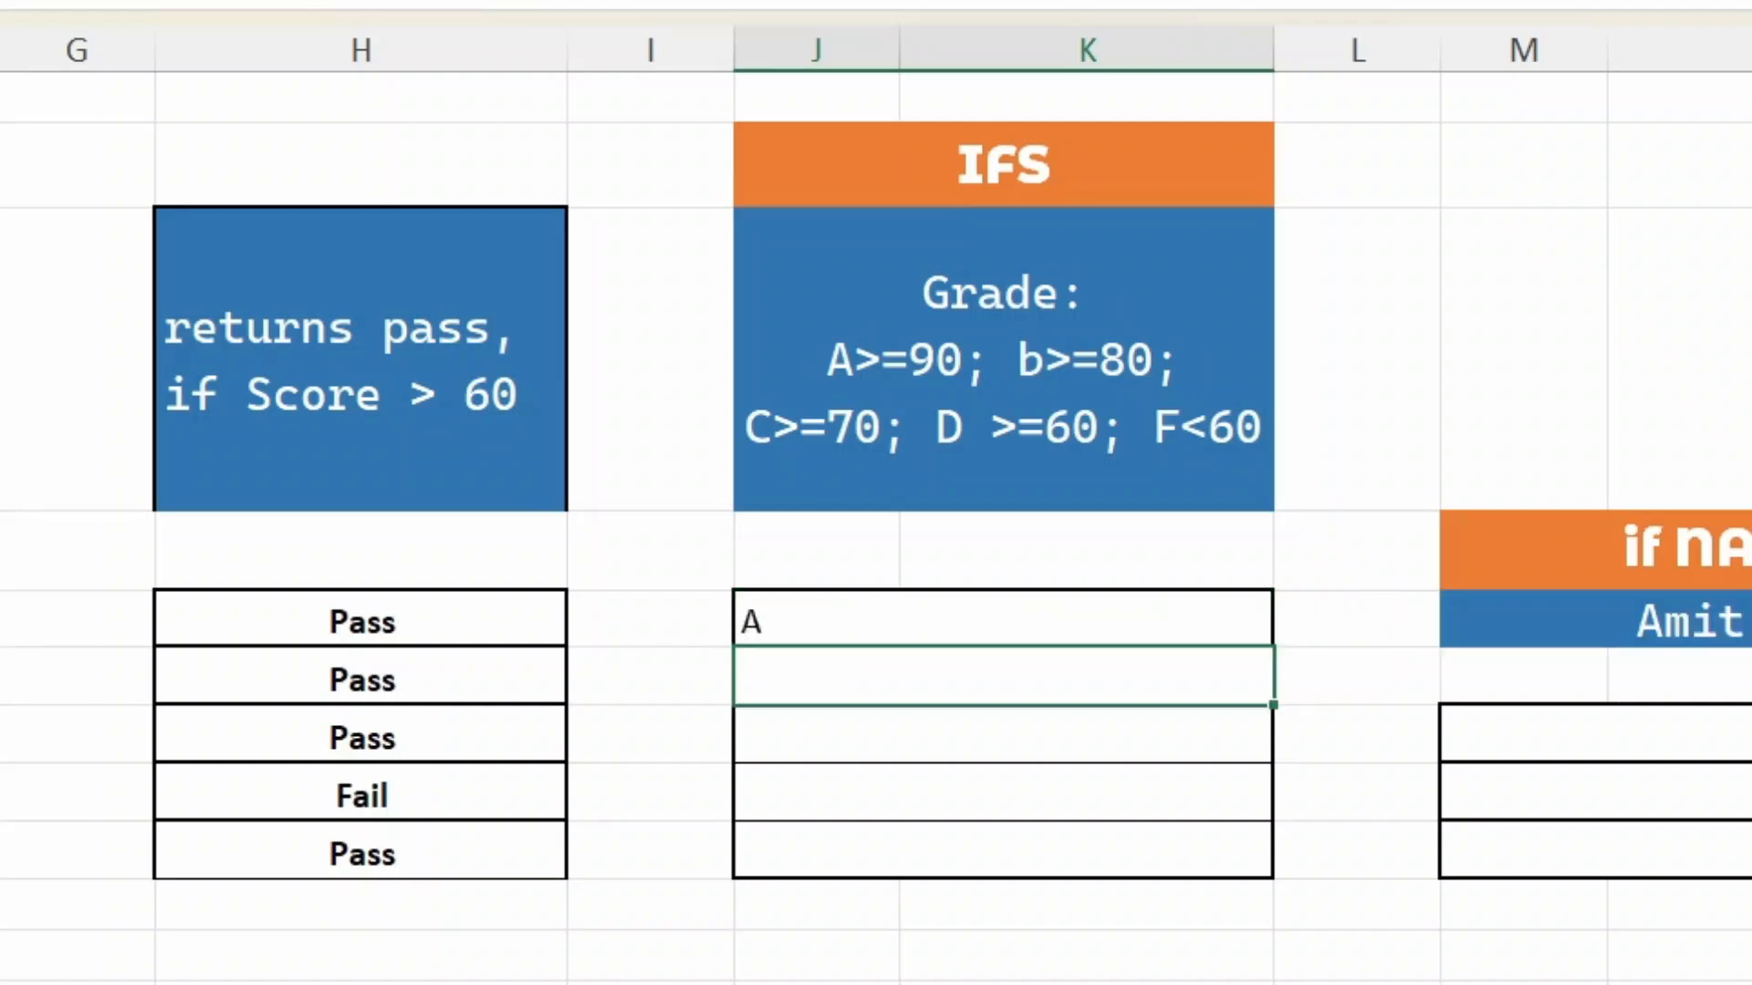
- Fill the IFS grade formula from J5 down to row 9
{"action": "key", "text": "Up"}
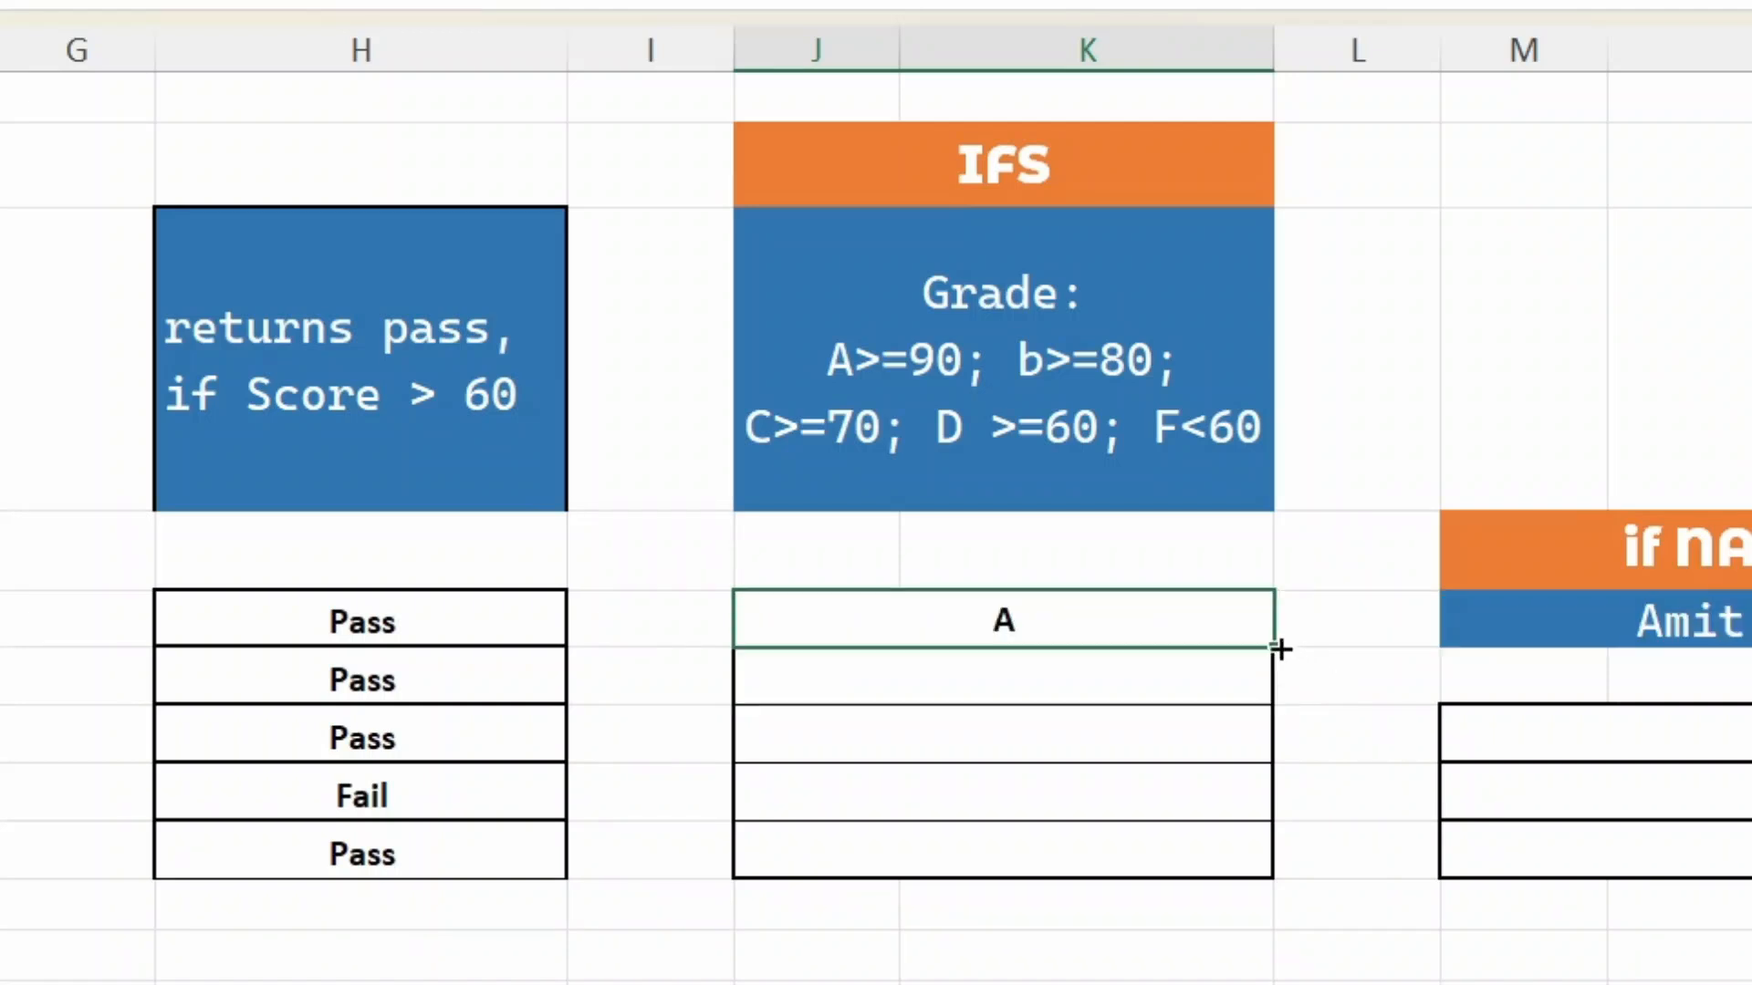
{"action": "left_click_drag", "start_coordinate": [1273, 647], "coordinate": [1265, 866]}
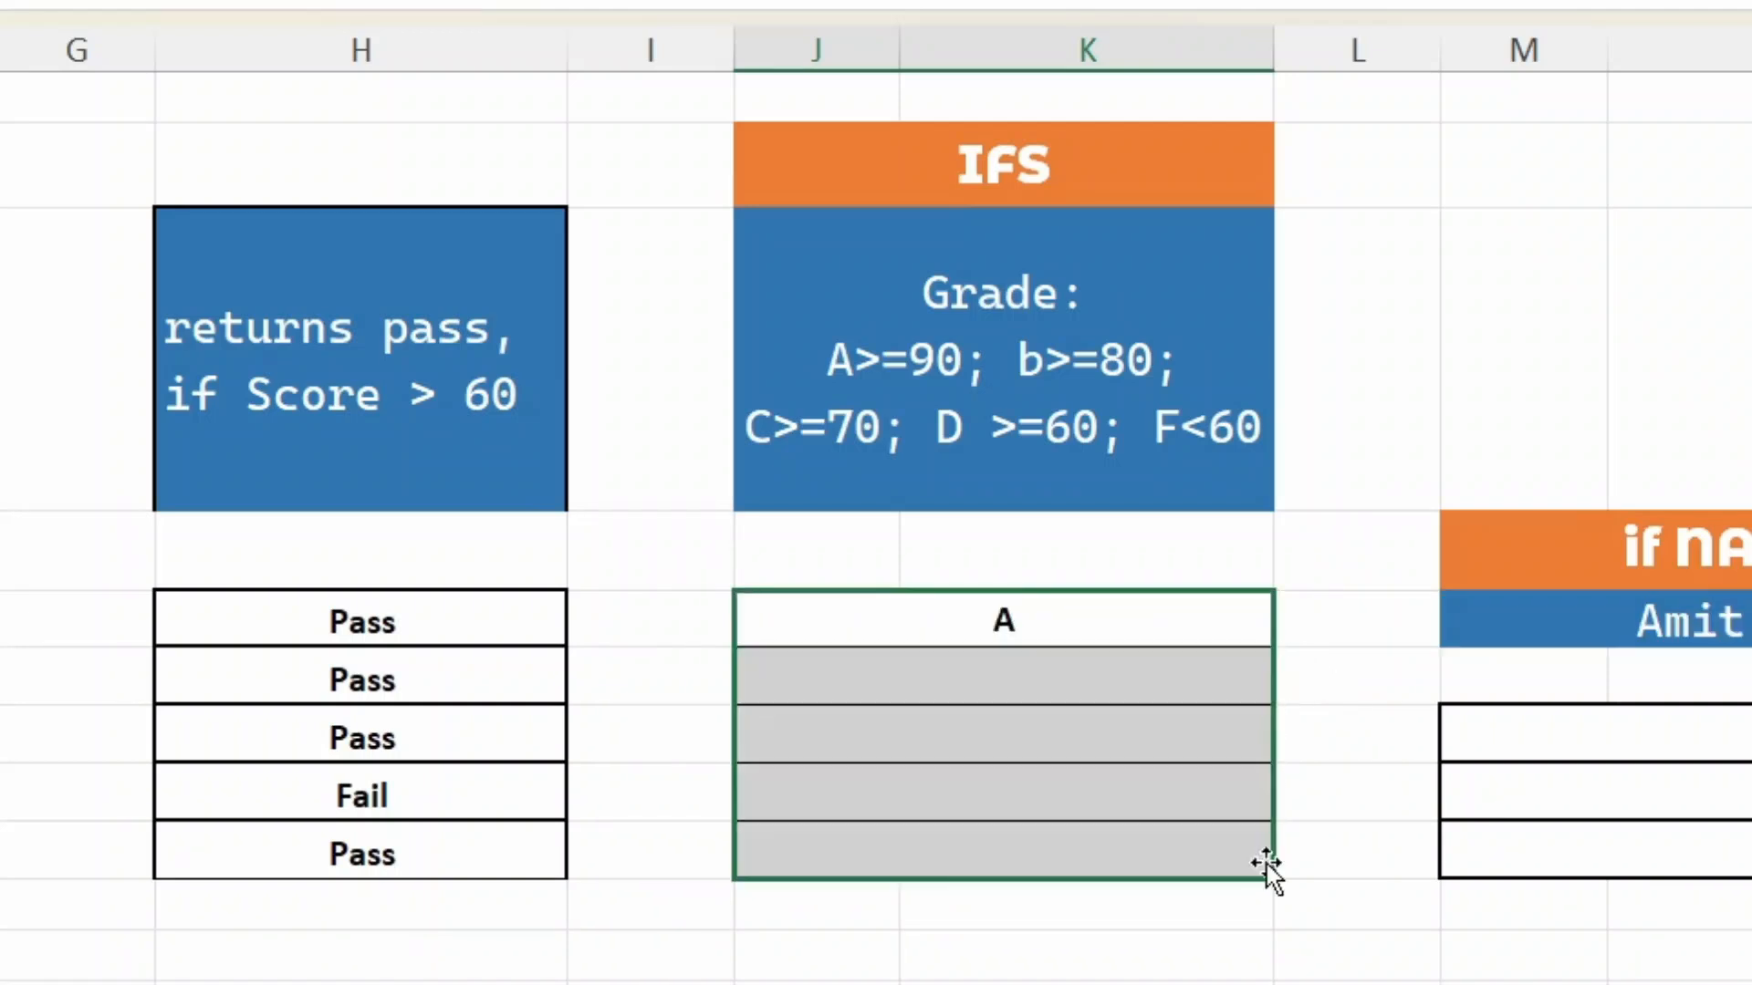
{"action": "left_click", "coordinate": [1145, 946]}
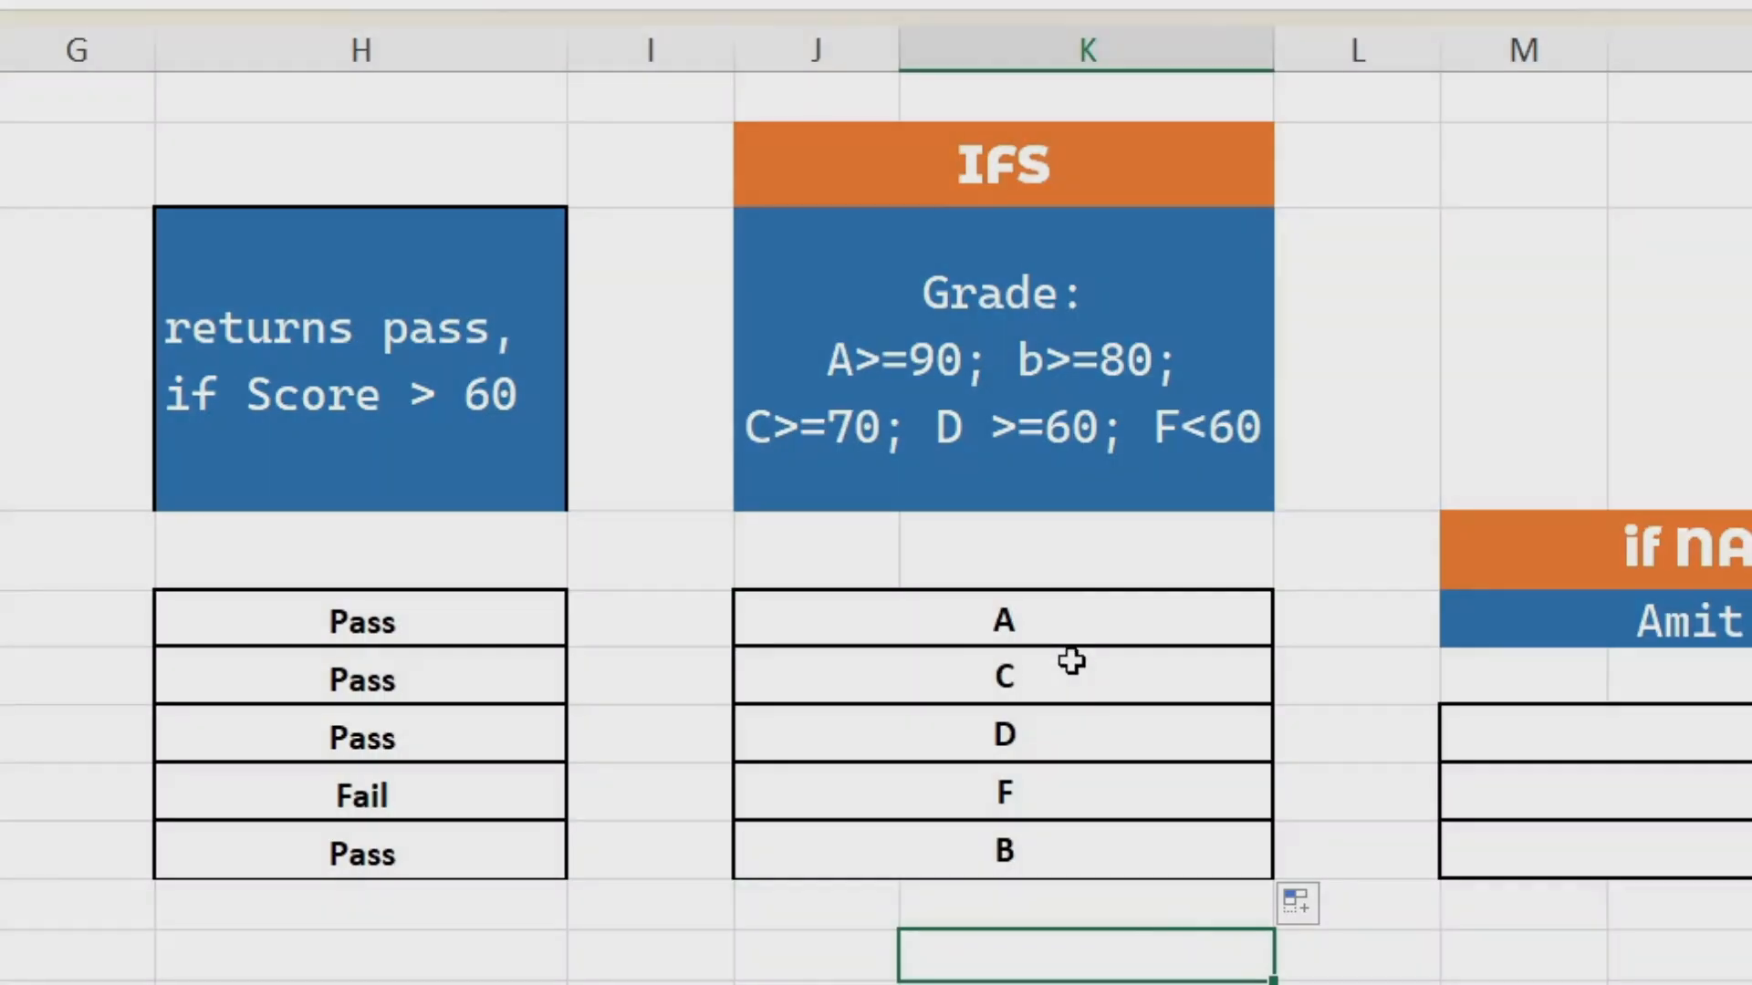
- Check the second row's grade in J6 against its score in E6 and the grade rules
{"action": "left_click", "coordinate": [1072, 661]}
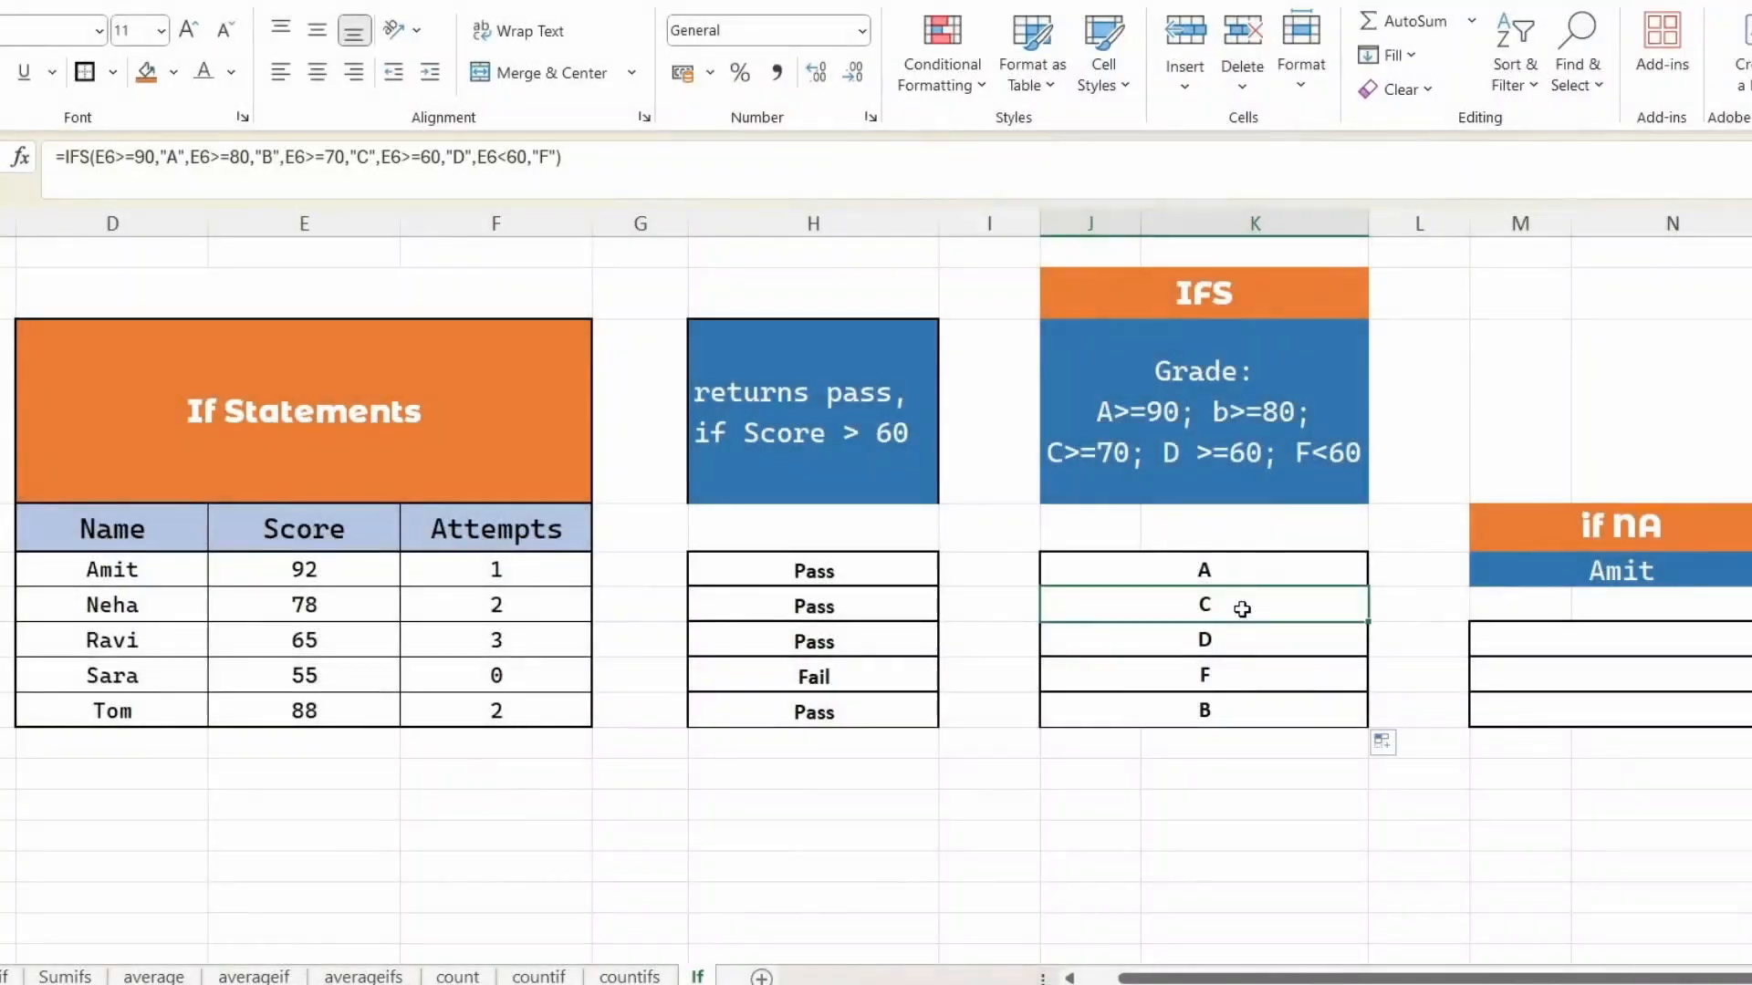
{"action": "left_click", "coordinate": [320, 609]}
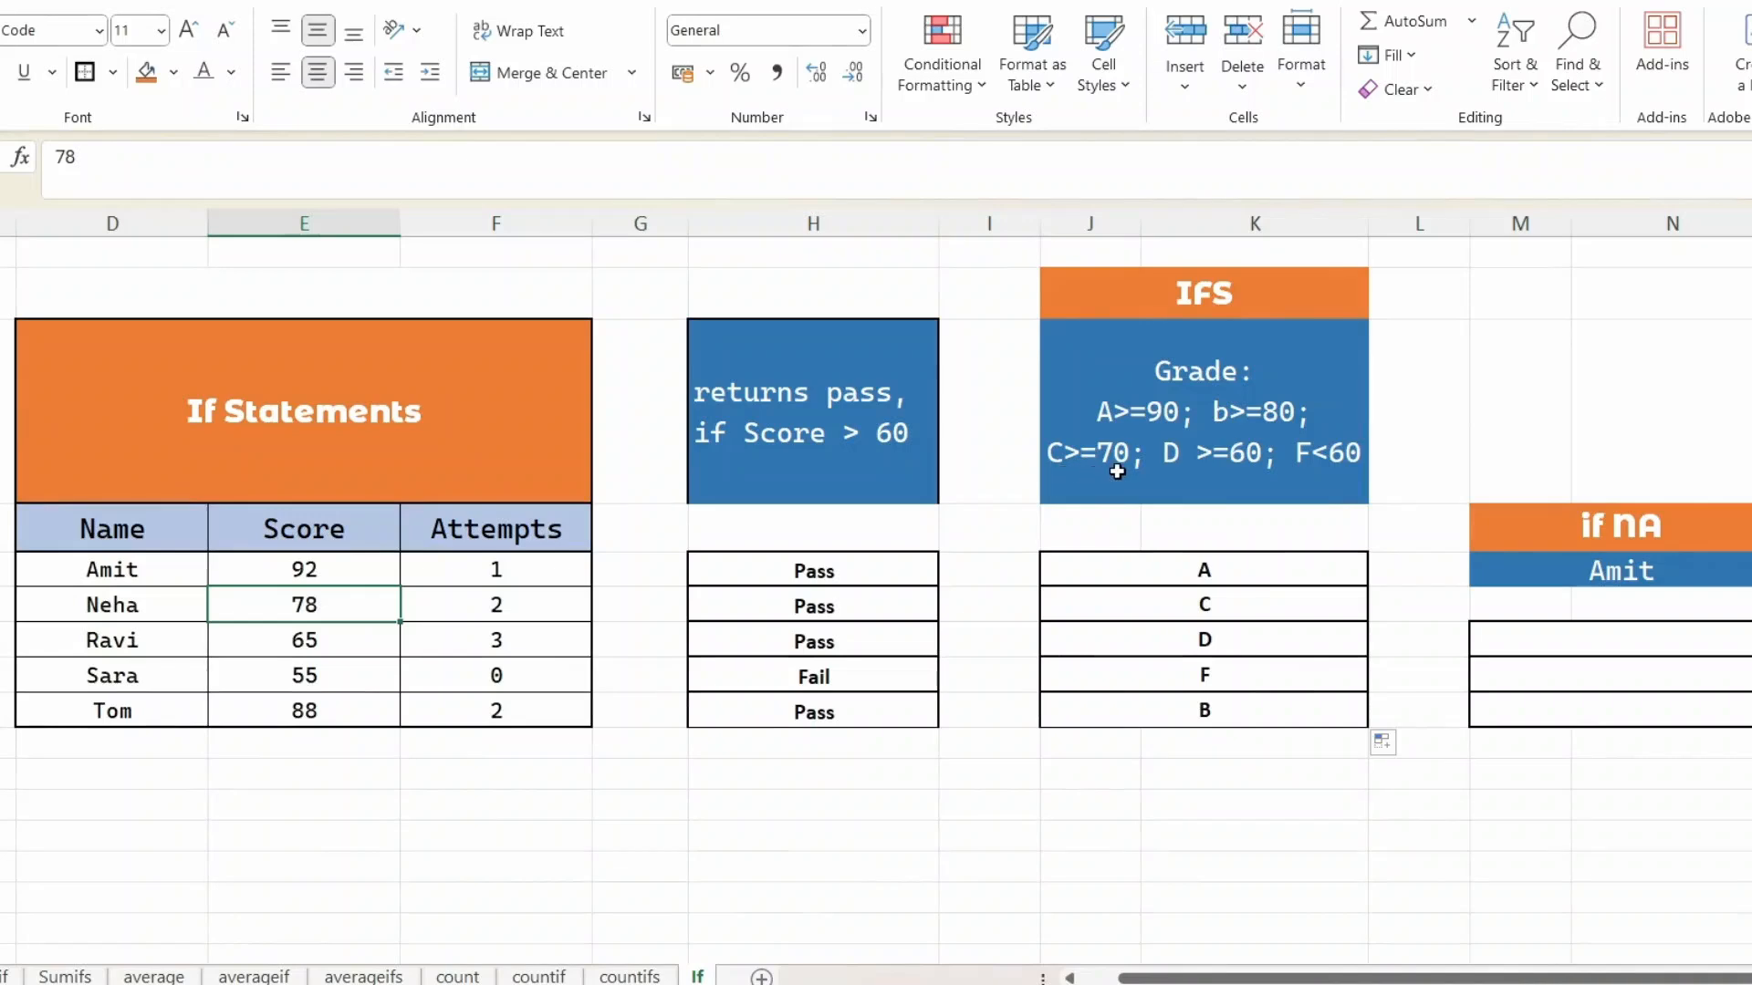
{"action": "left_click", "coordinate": [1208, 611]}
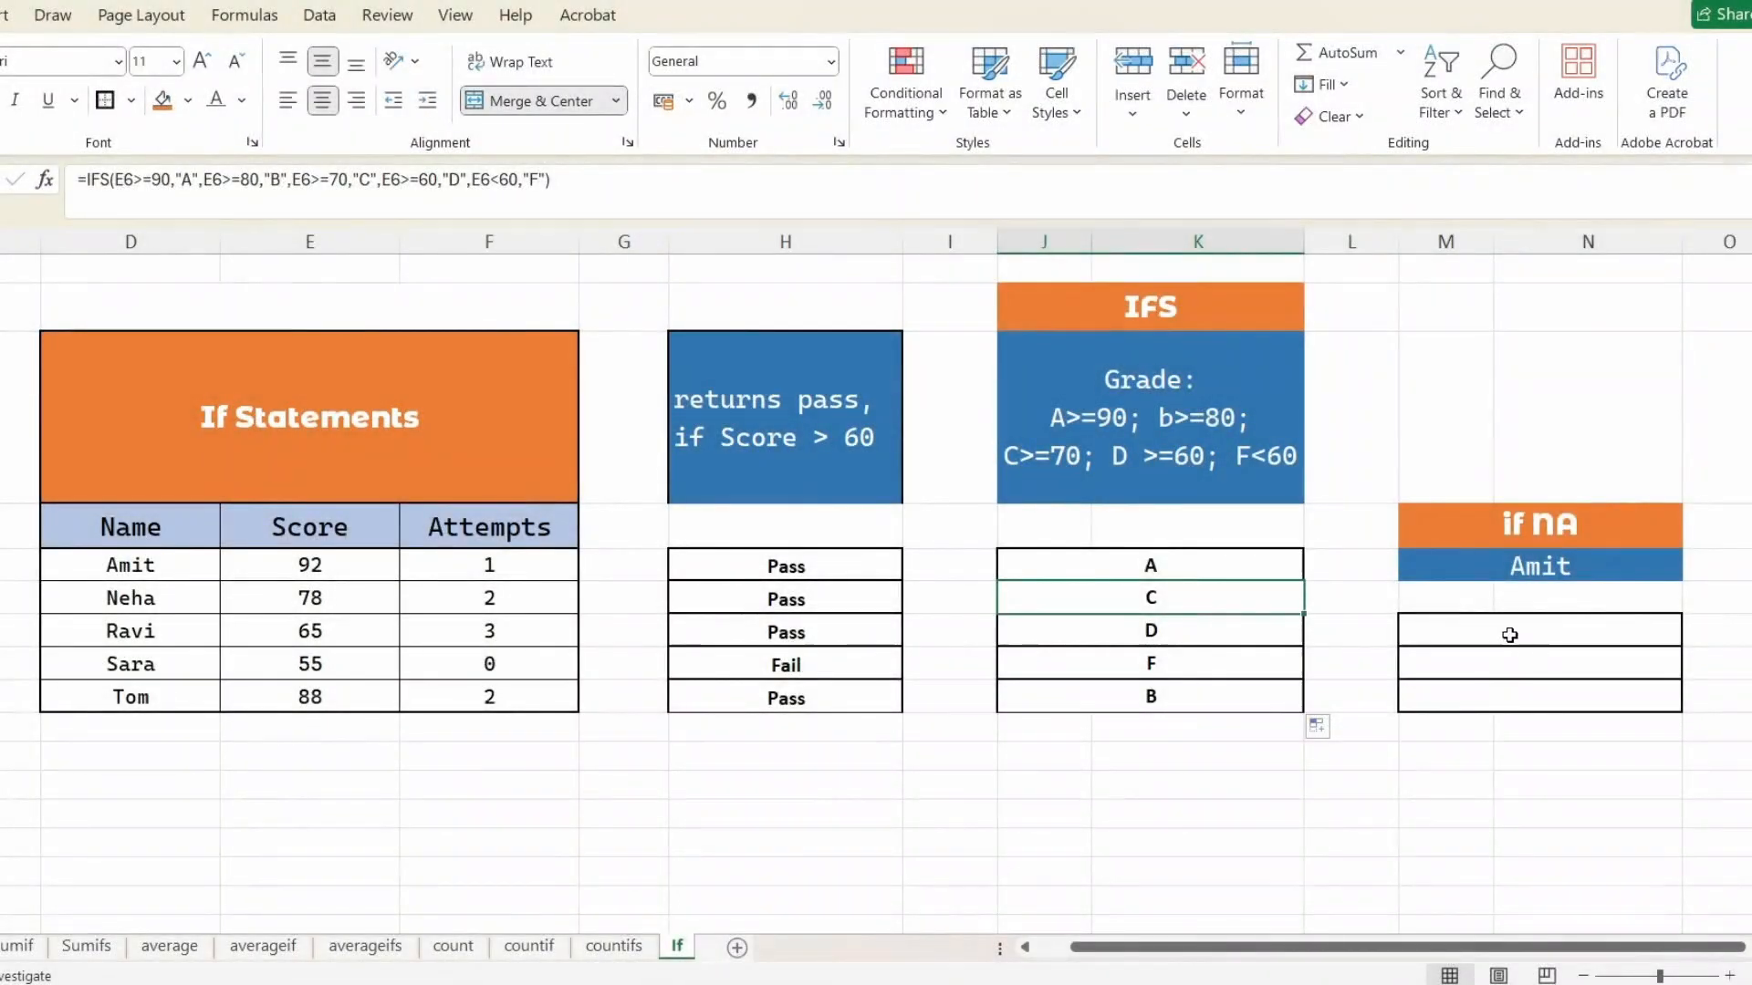
- Begin a VLOOKUP formula in M7 under the if NA heading with the absolute reference $M$5 as lookup value
{"action": "left_click", "coordinate": [1510, 636]}
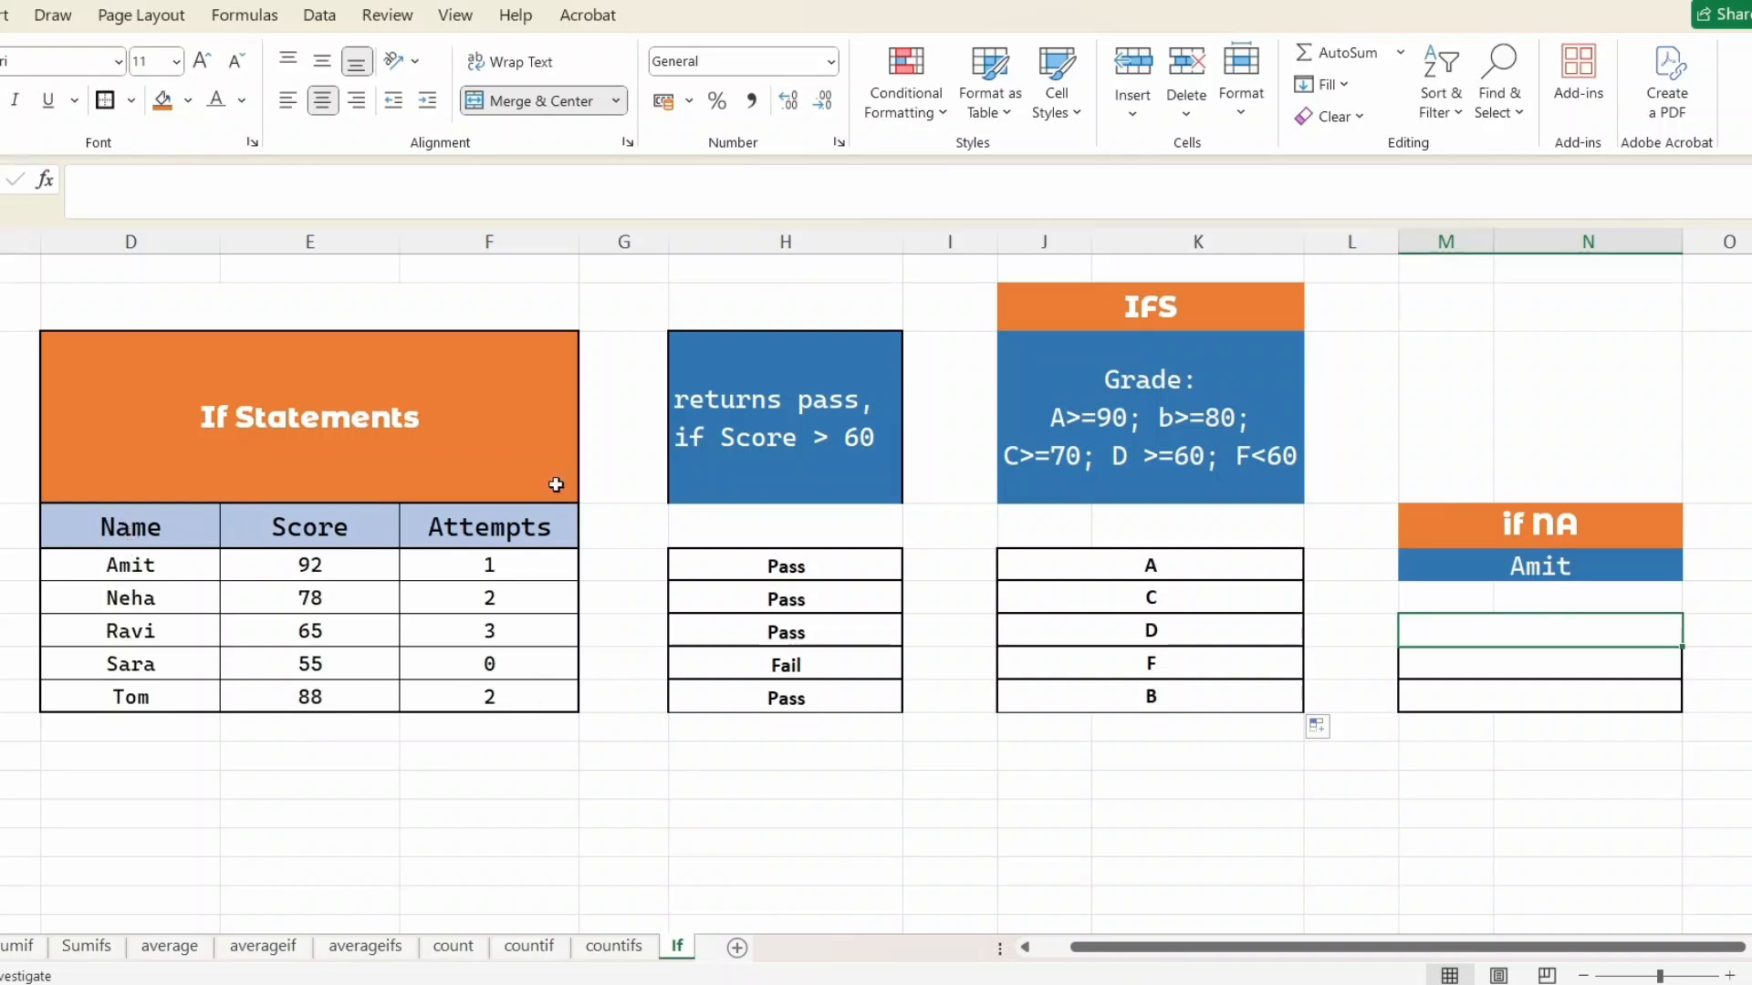
{"action": "type", "text": "=vlo"}
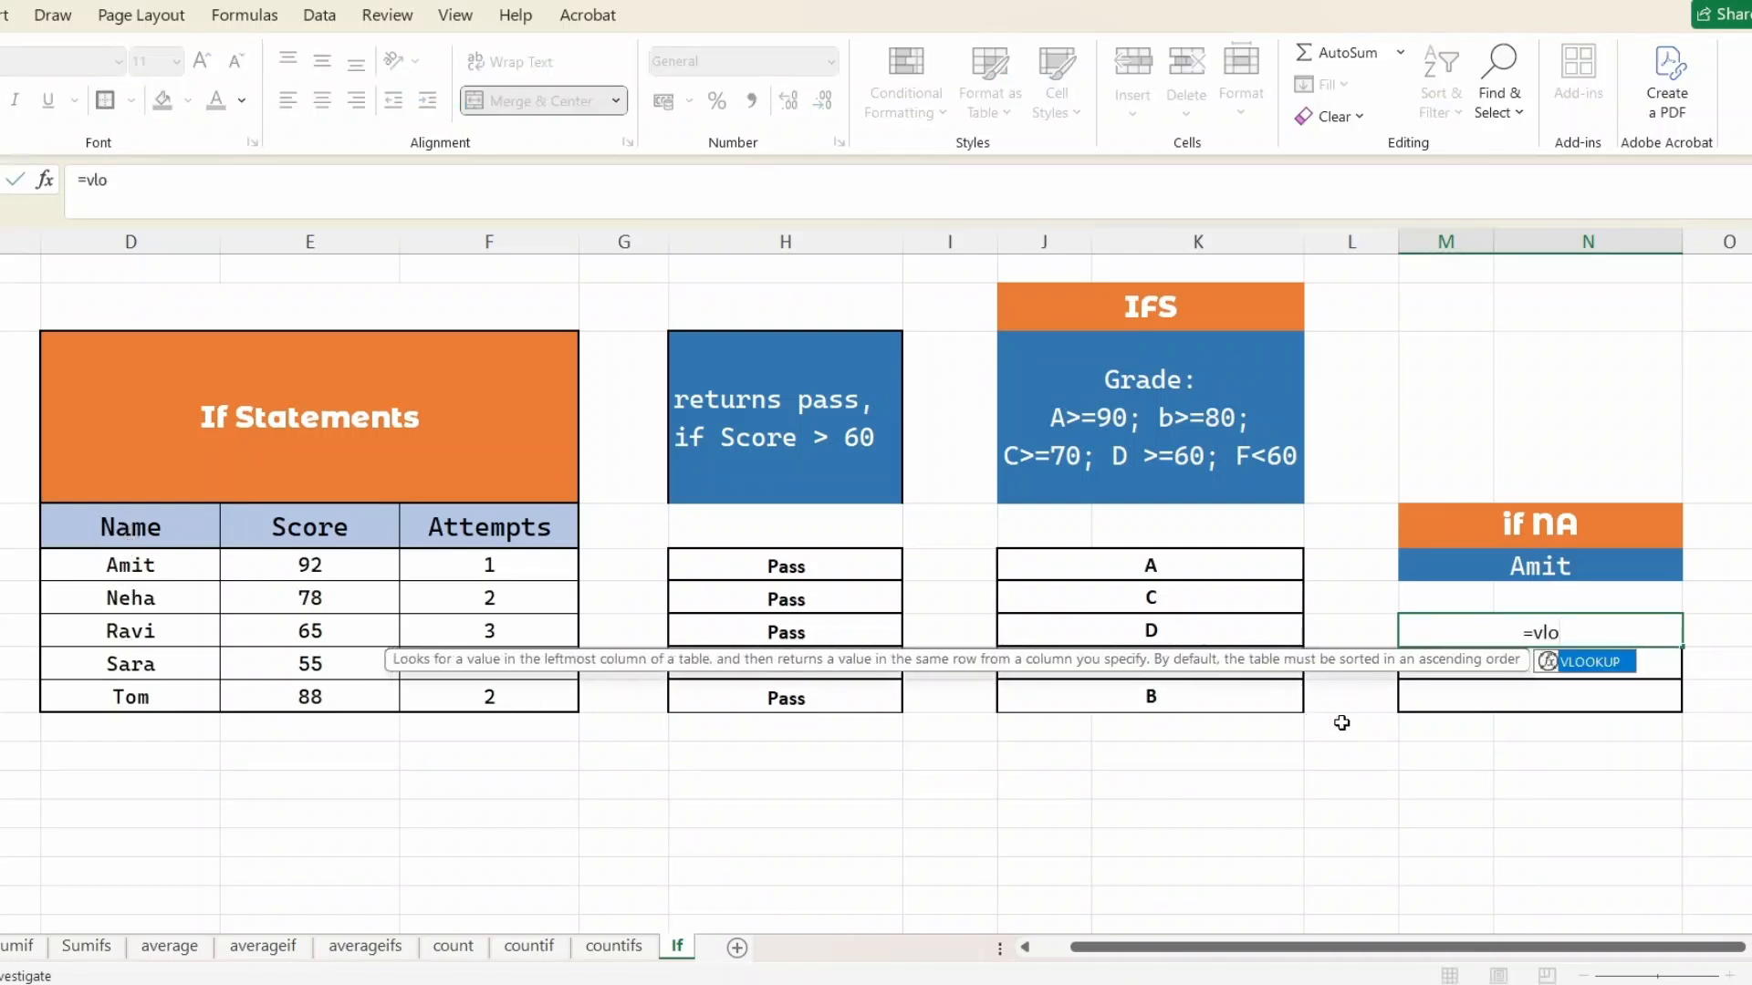
{"action": "key", "text": "Tab"}
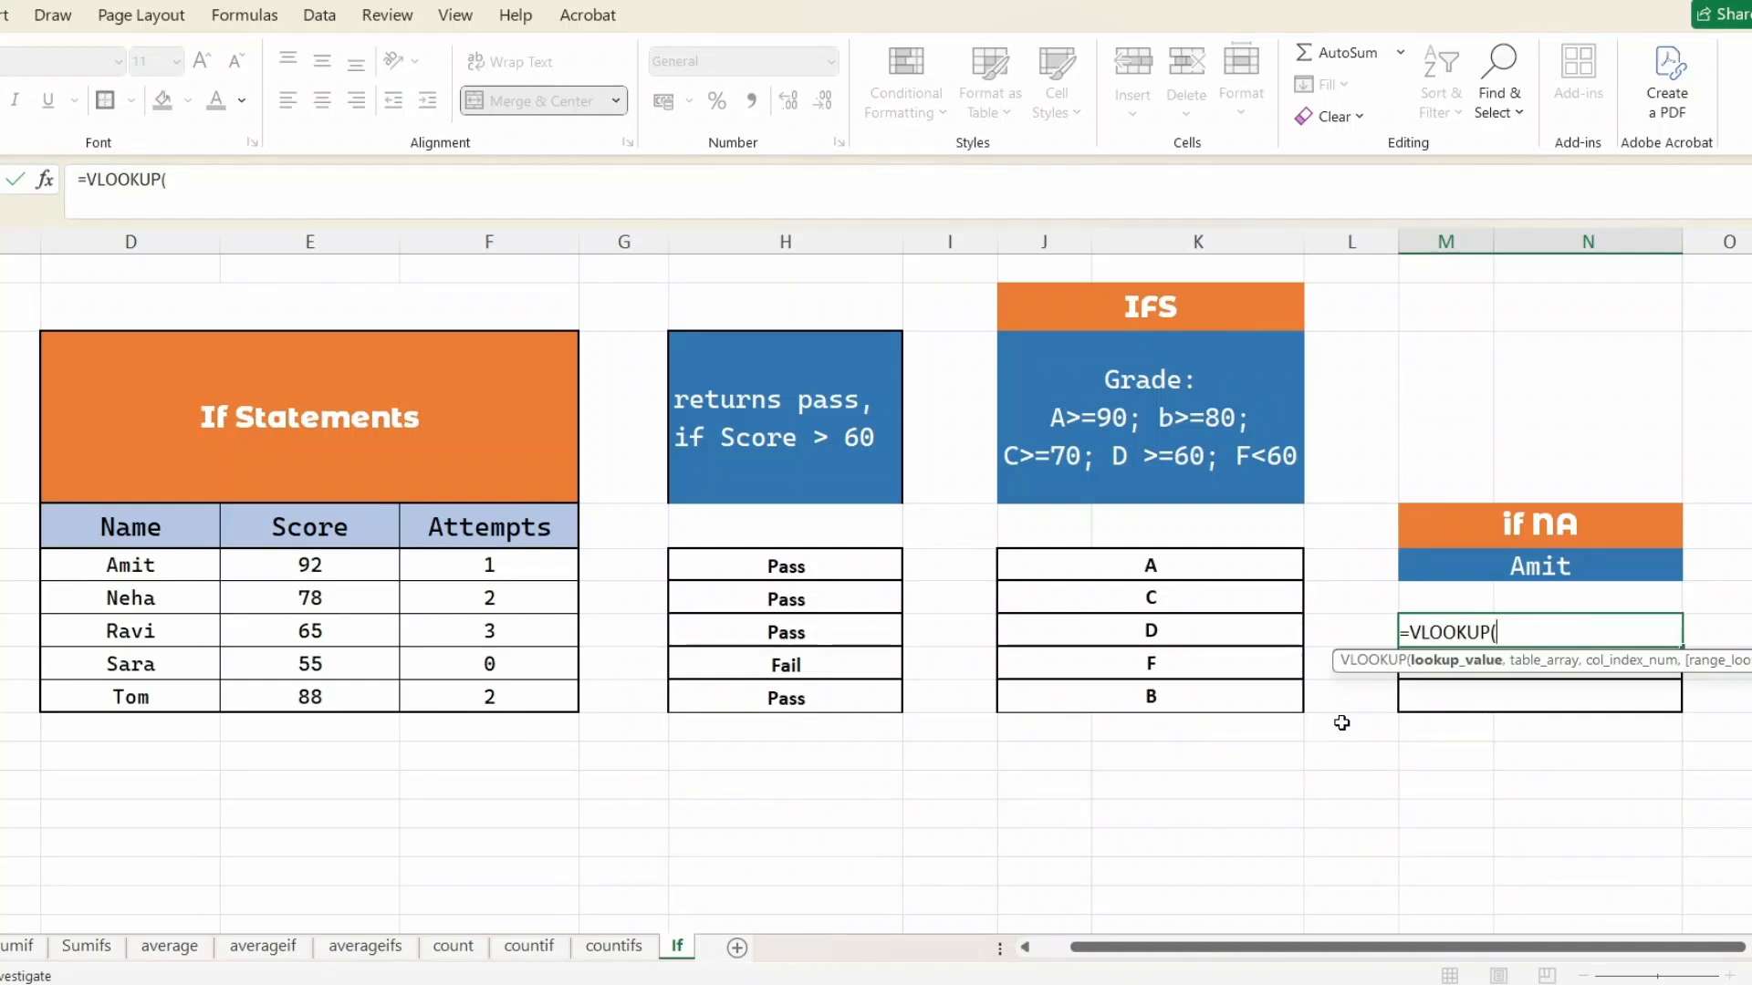
{"action": "left_click", "coordinate": [1598, 565]}
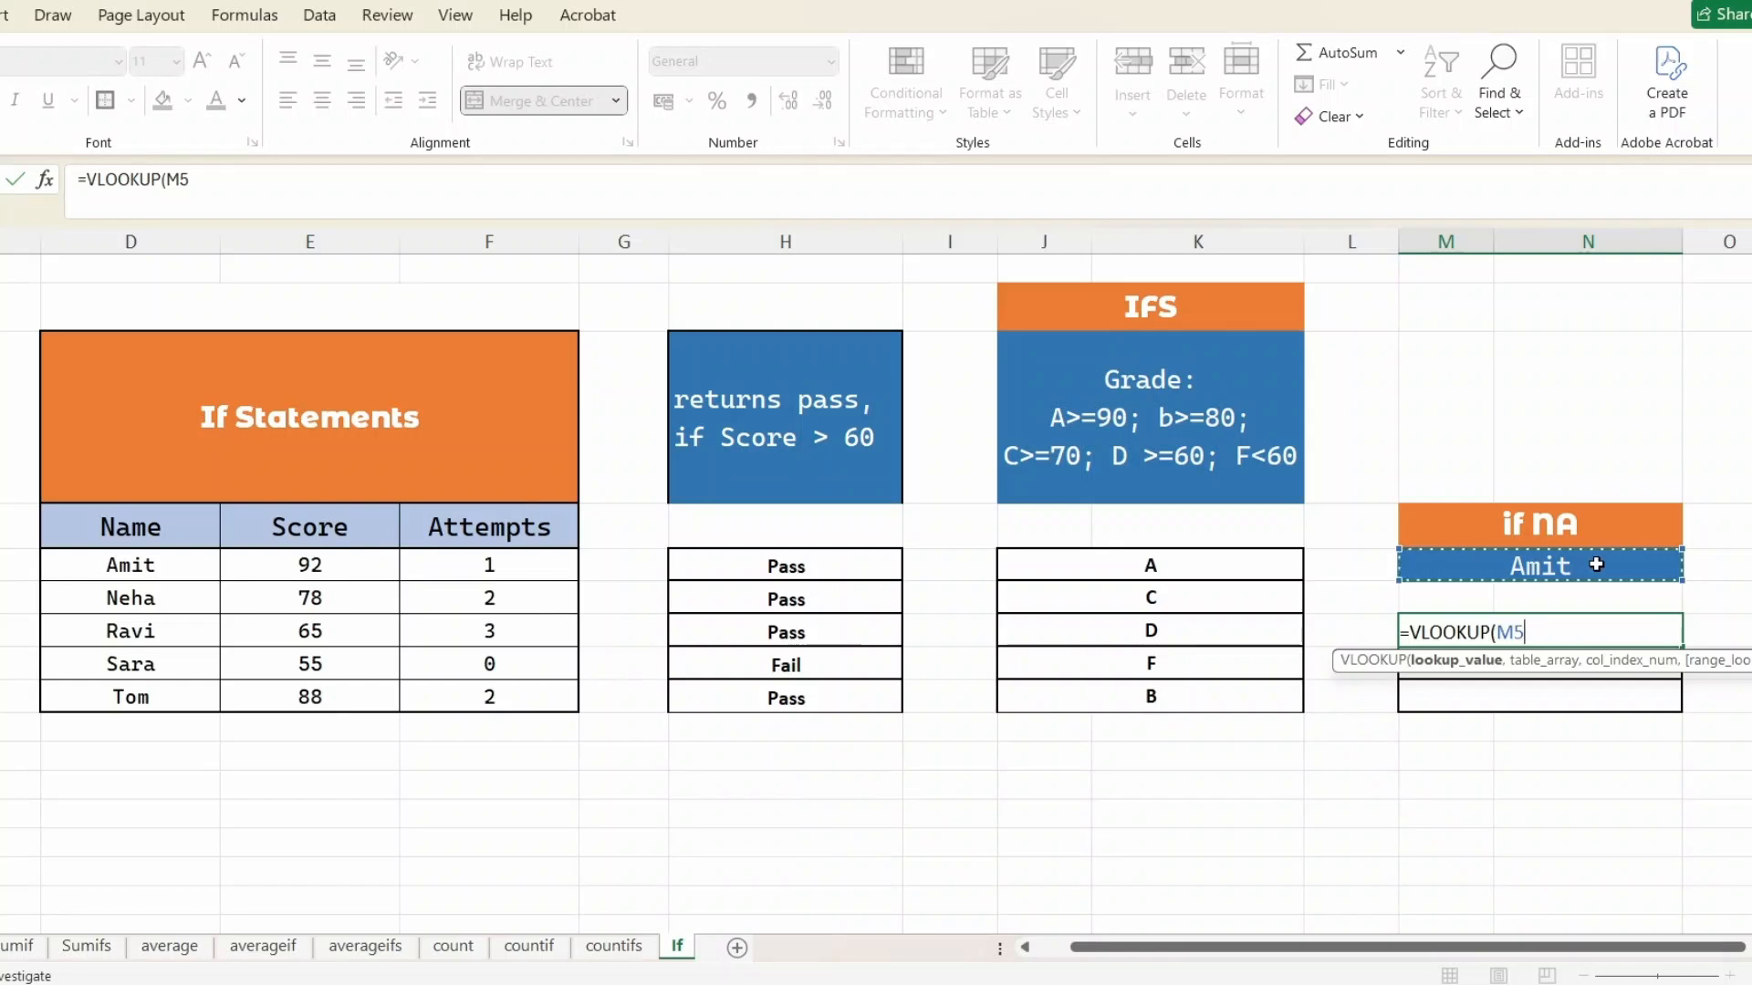
{"action": "key", "text": "F4"}
{"action": "type", "text": ","}
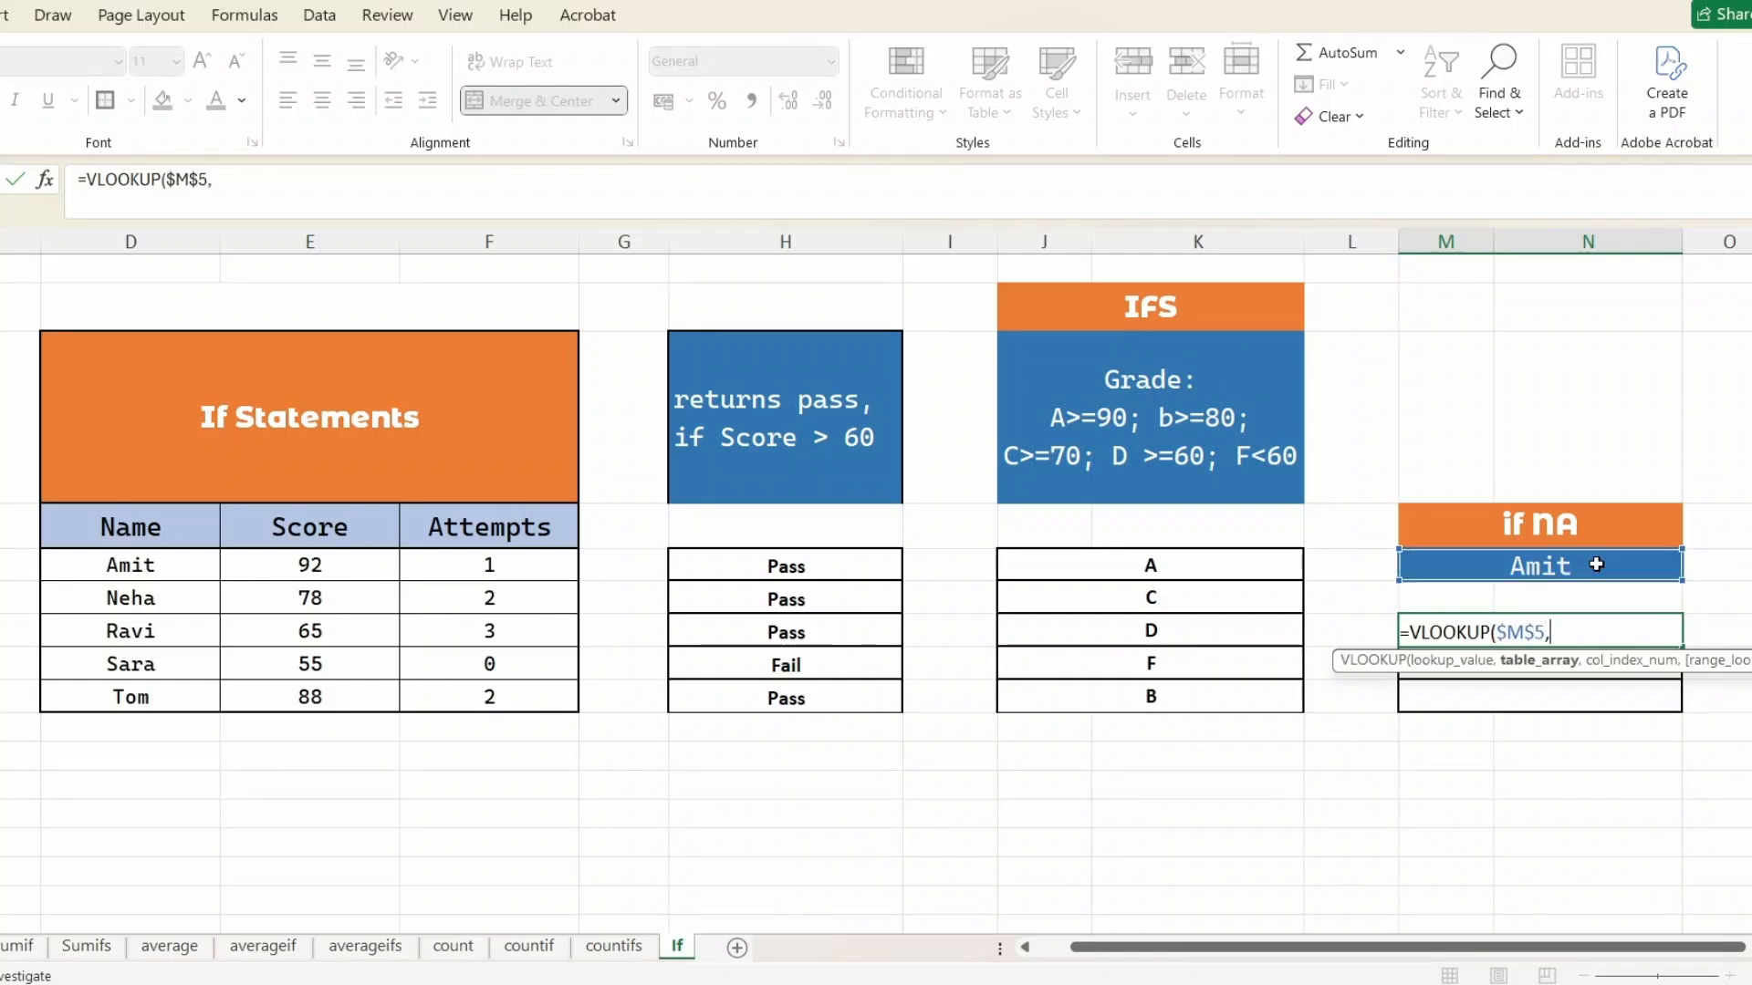
- Complete the VLOOKUP in M7 with table range $D$4:$F$9, column index 2 and exact match 0, and enter it
{"action": "left_click_drag", "start_coordinate": [143, 527], "coordinate": [532, 702]}
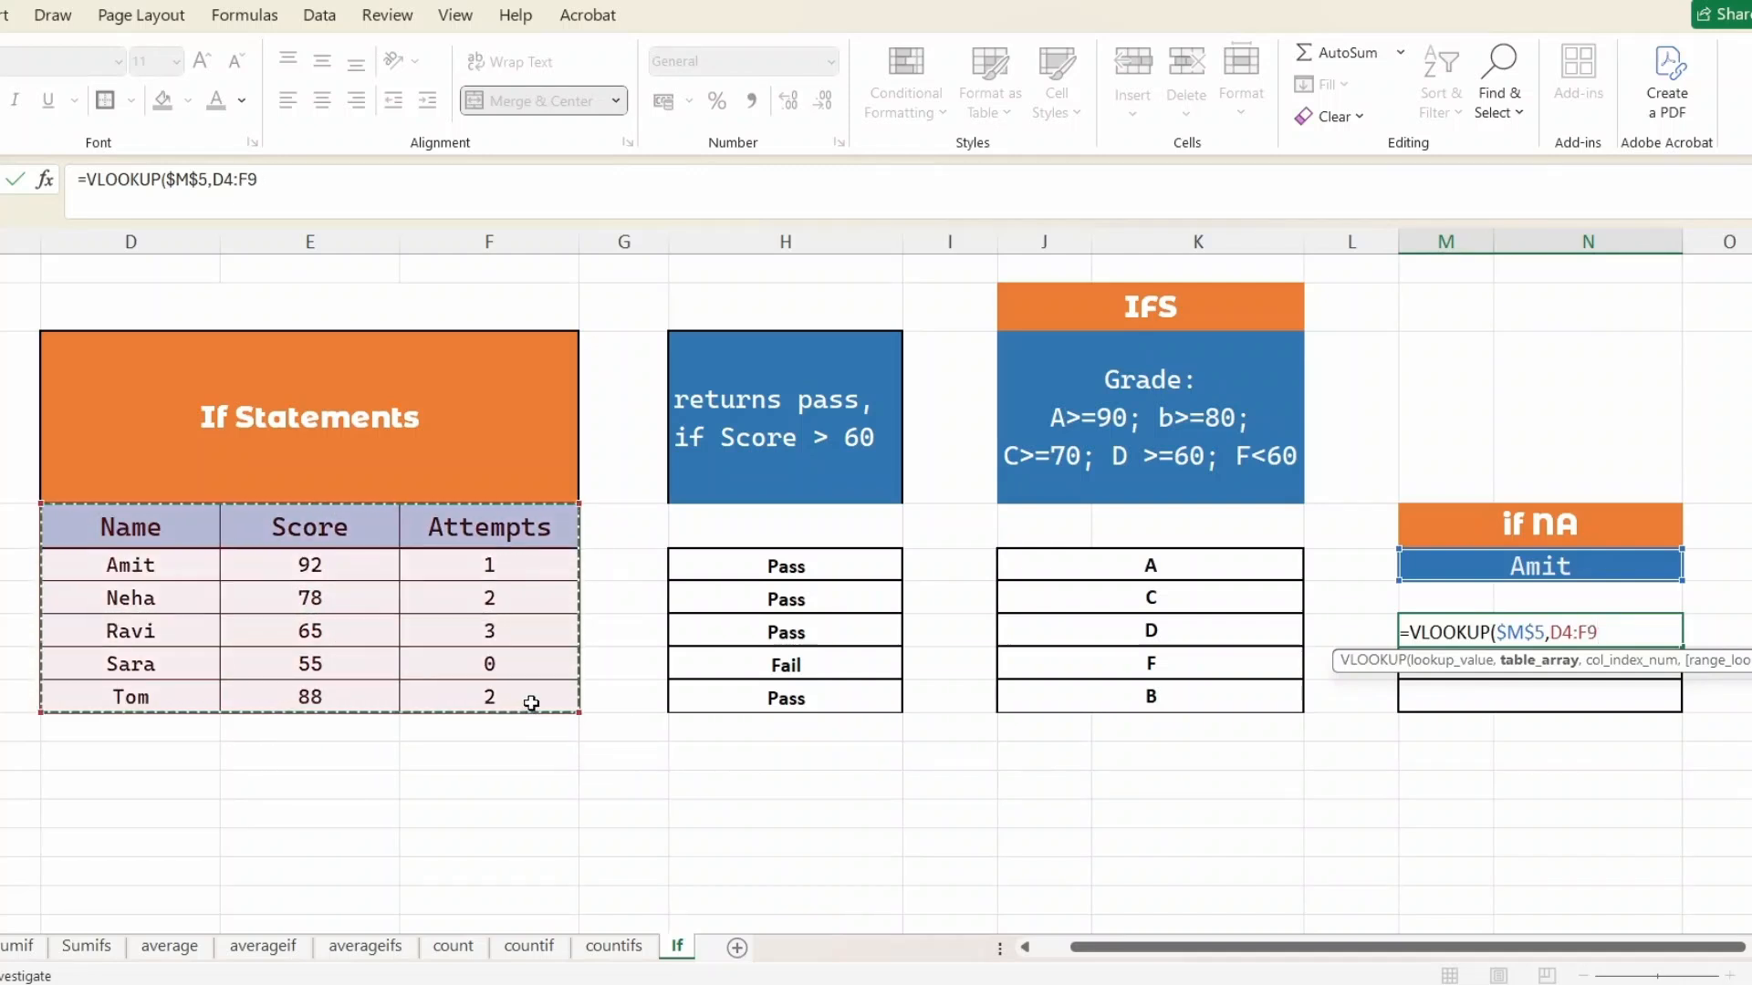
{"action": "key", "text": "F4"}
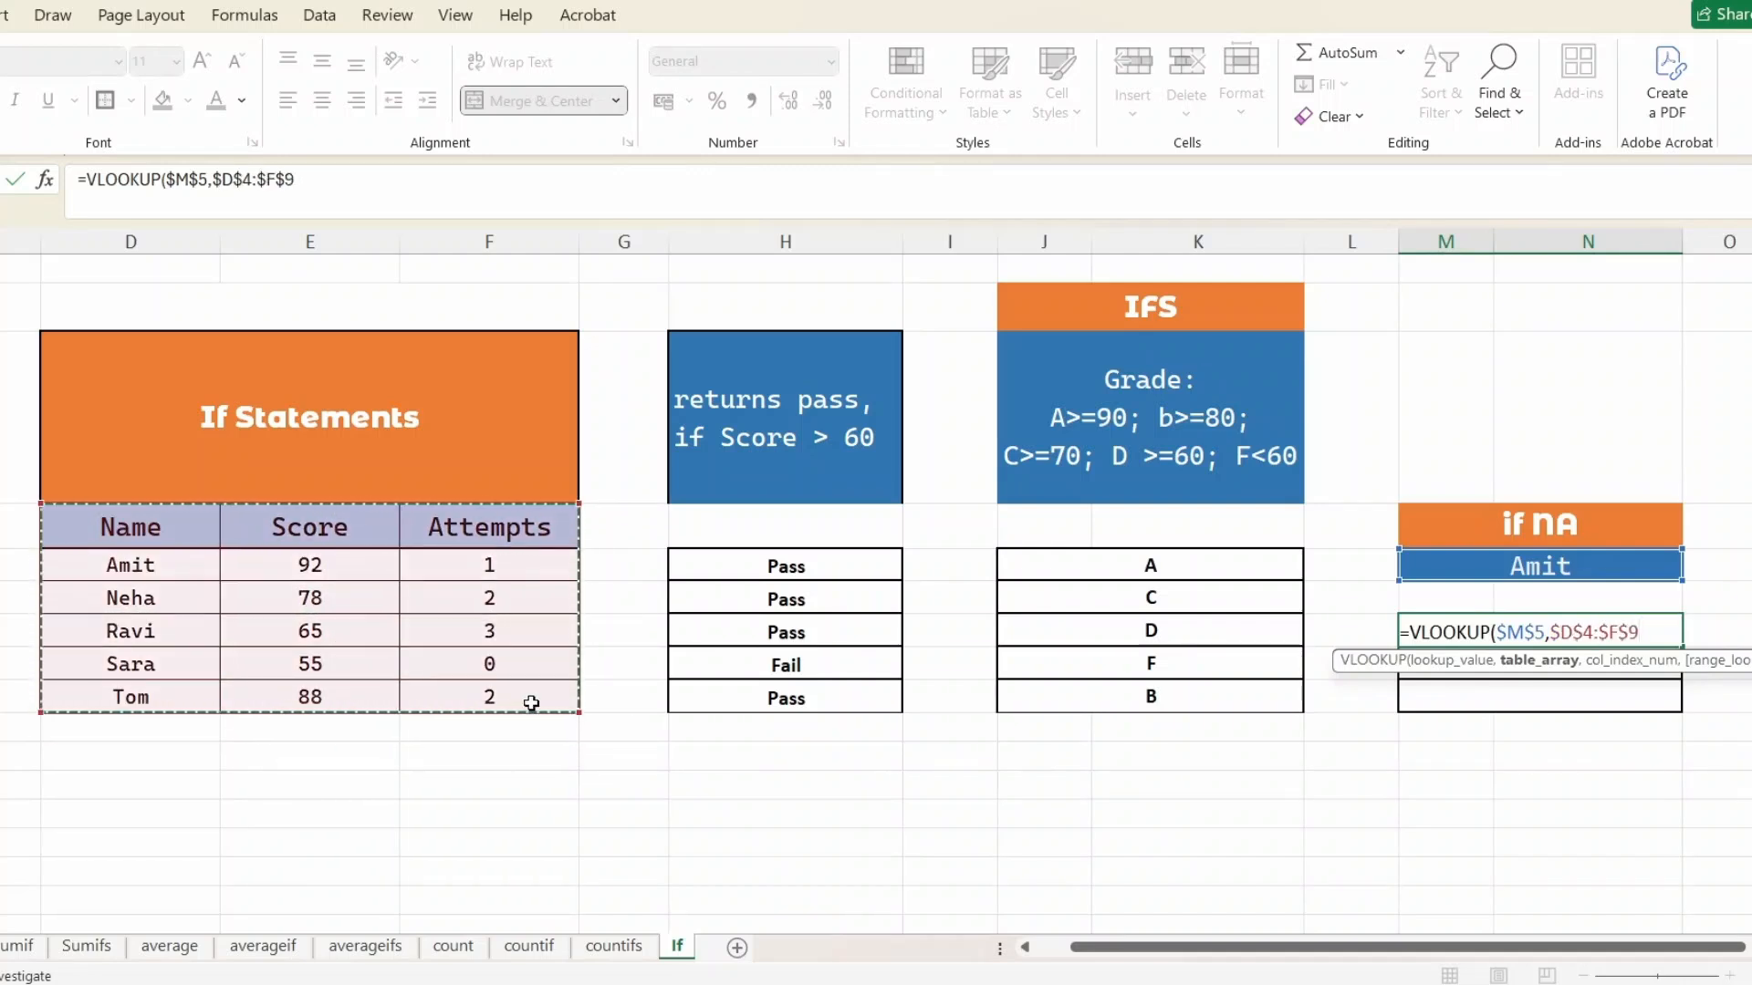
{"action": "type", "text": ","}
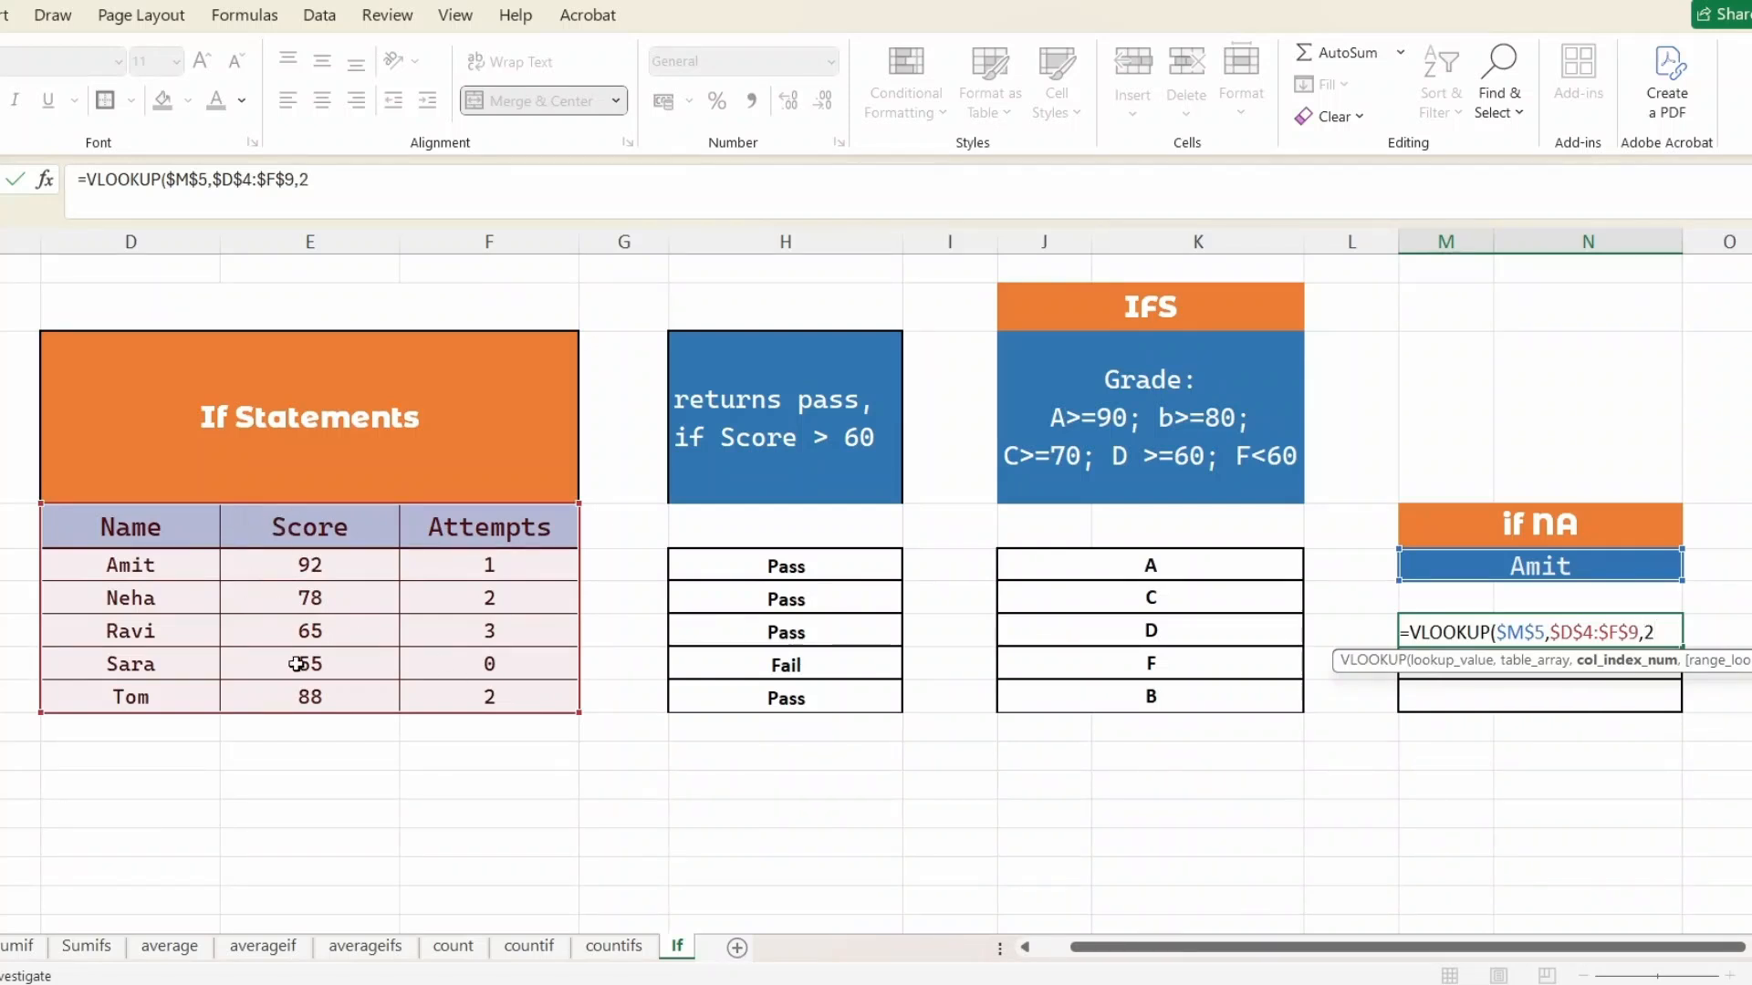
{"action": "type", "text": "2,0)"}
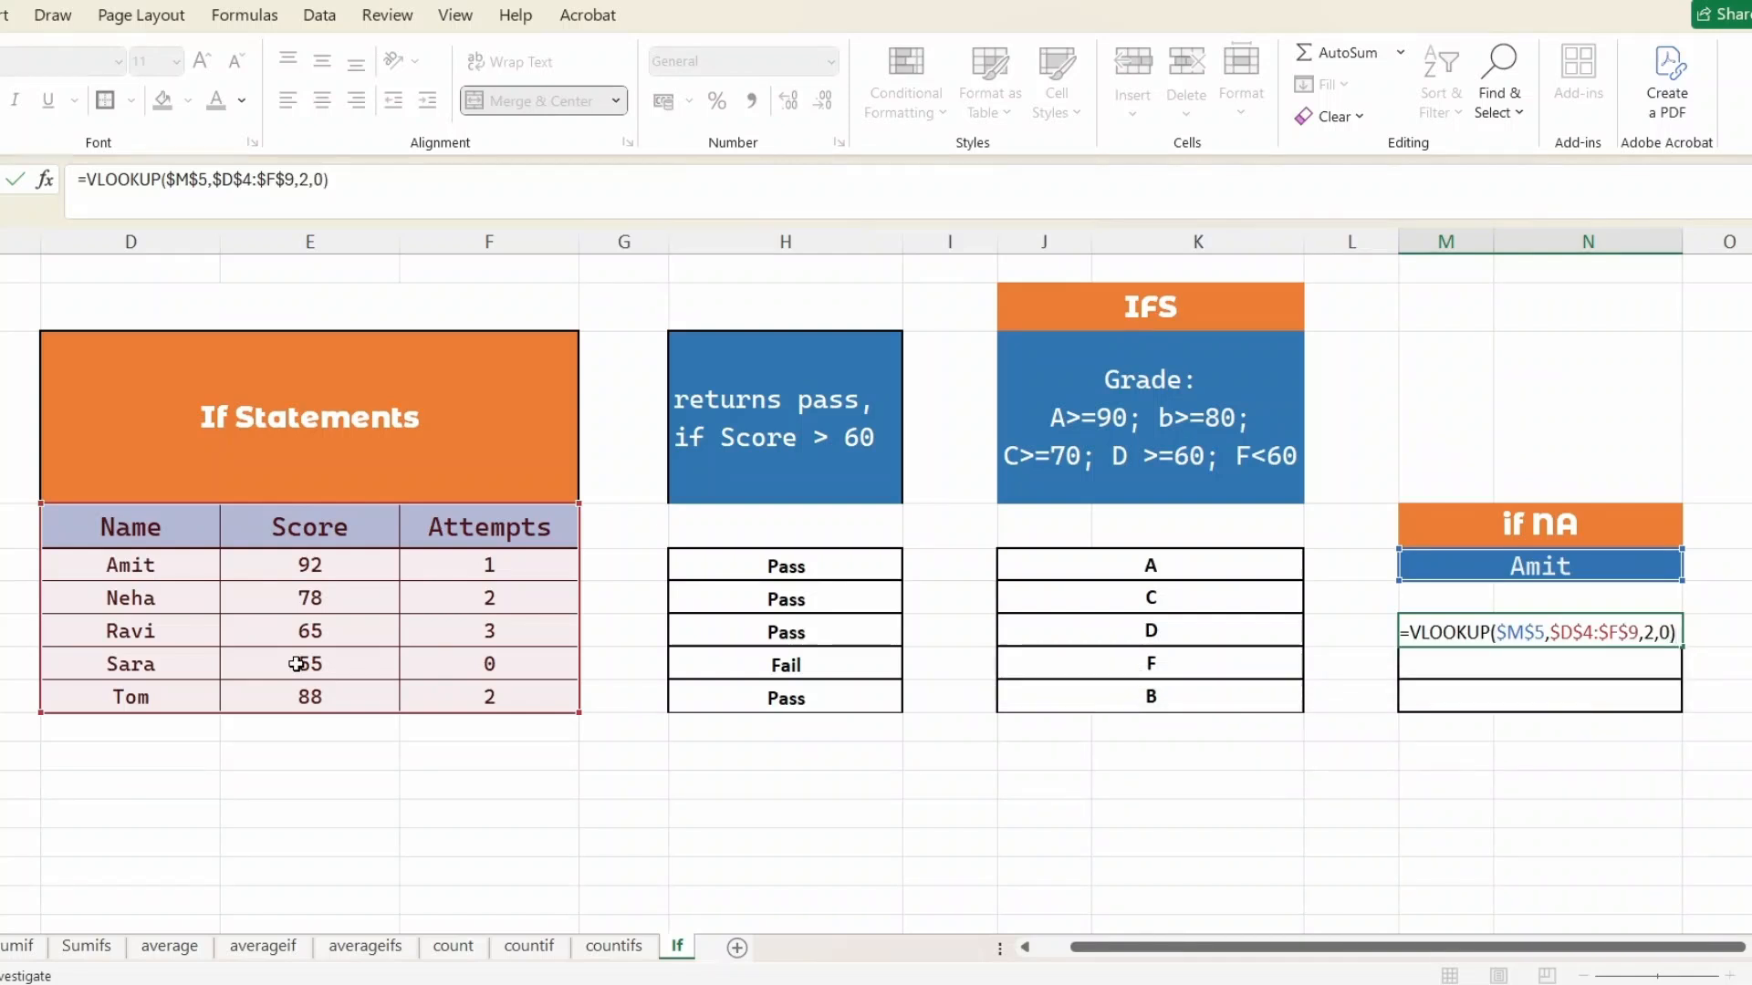
{"action": "key", "text": "Return"}
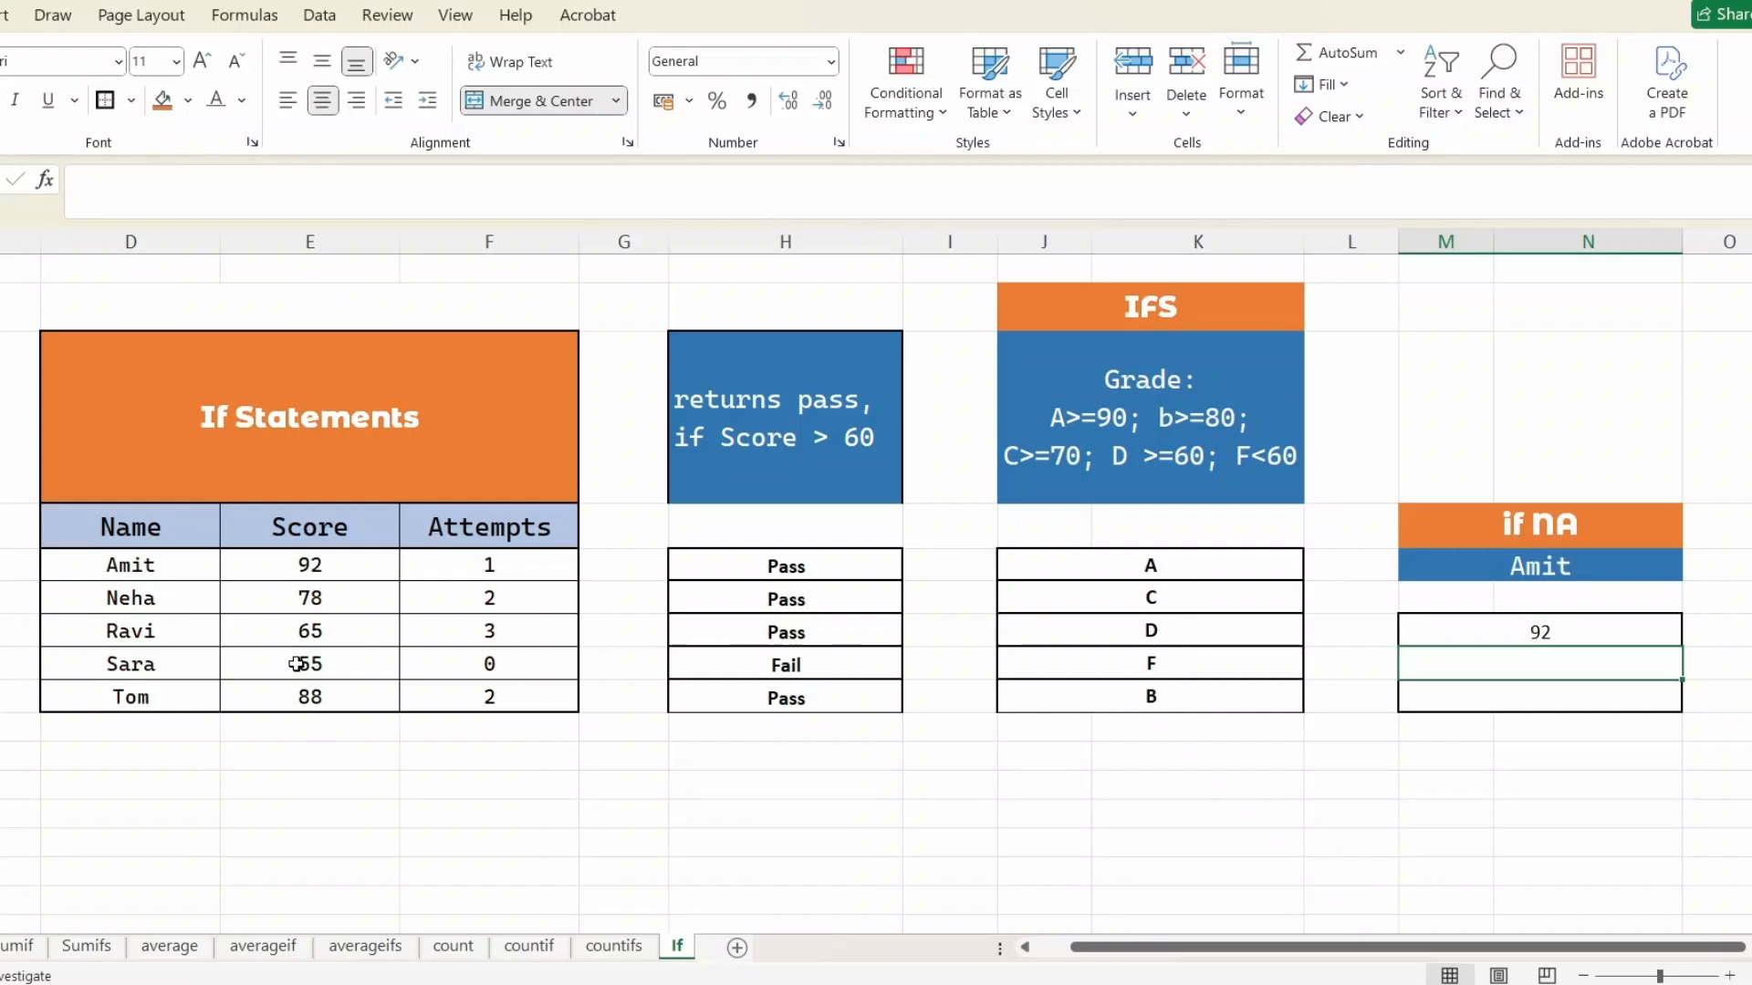
- Replace the lookup name in M5 with a first name that is not in the table's Name column
{"action": "left_click", "coordinate": [1596, 638]}
{"action": "left_click", "coordinate": [1544, 570]}
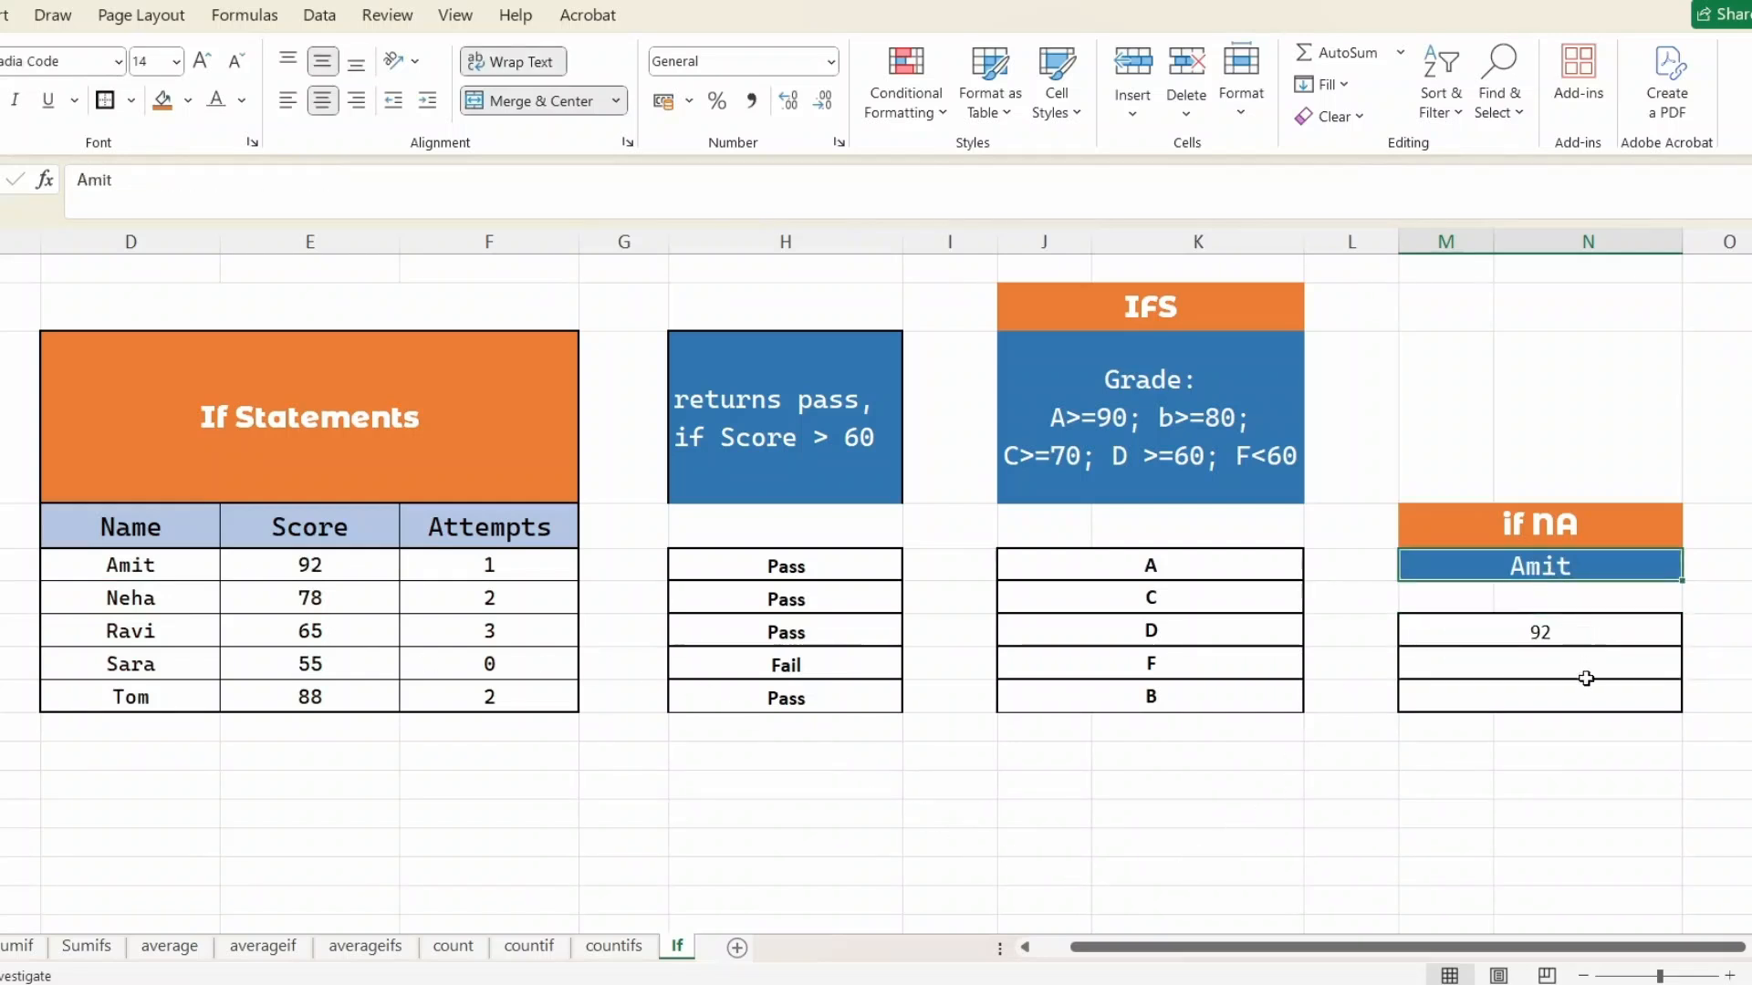
{"action": "type", "text": "Rahu"}
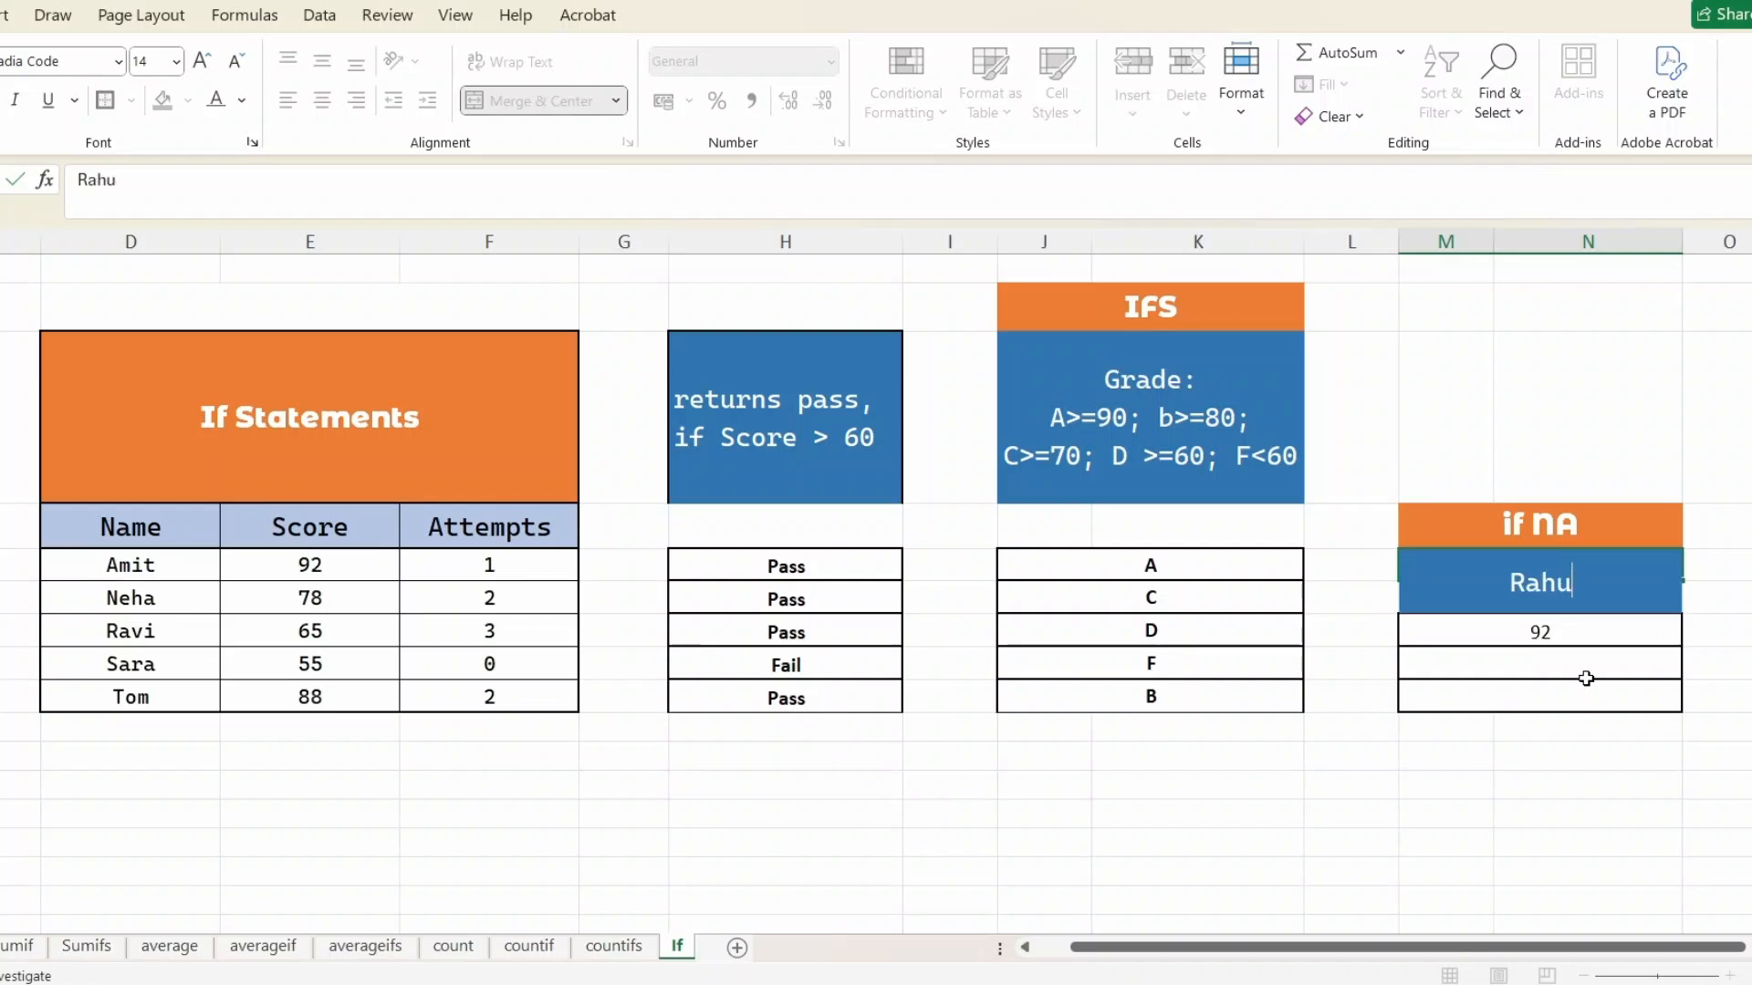
{"action": "type", "text": "l"}
{"action": "key", "text": "Return"}
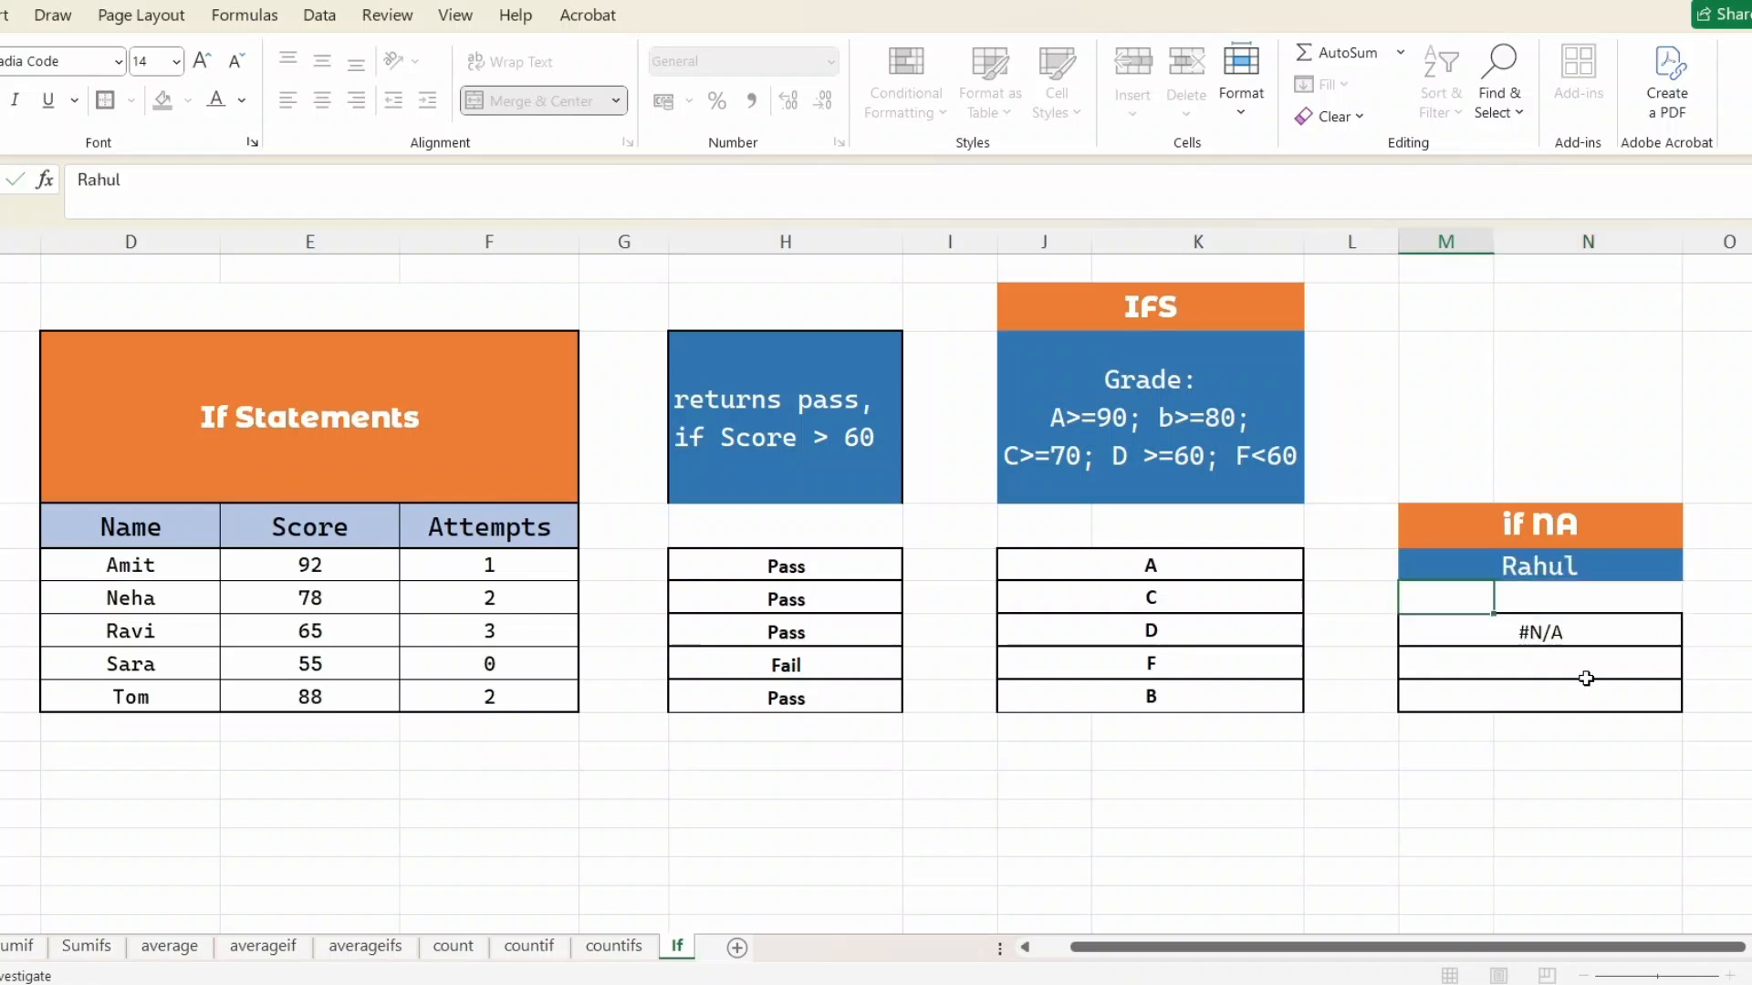
- Wrap the VLOOKUP in M7 in an IFNA function with "Not found" as the value for missing matches
{"action": "left_click", "coordinate": [1586, 675]}
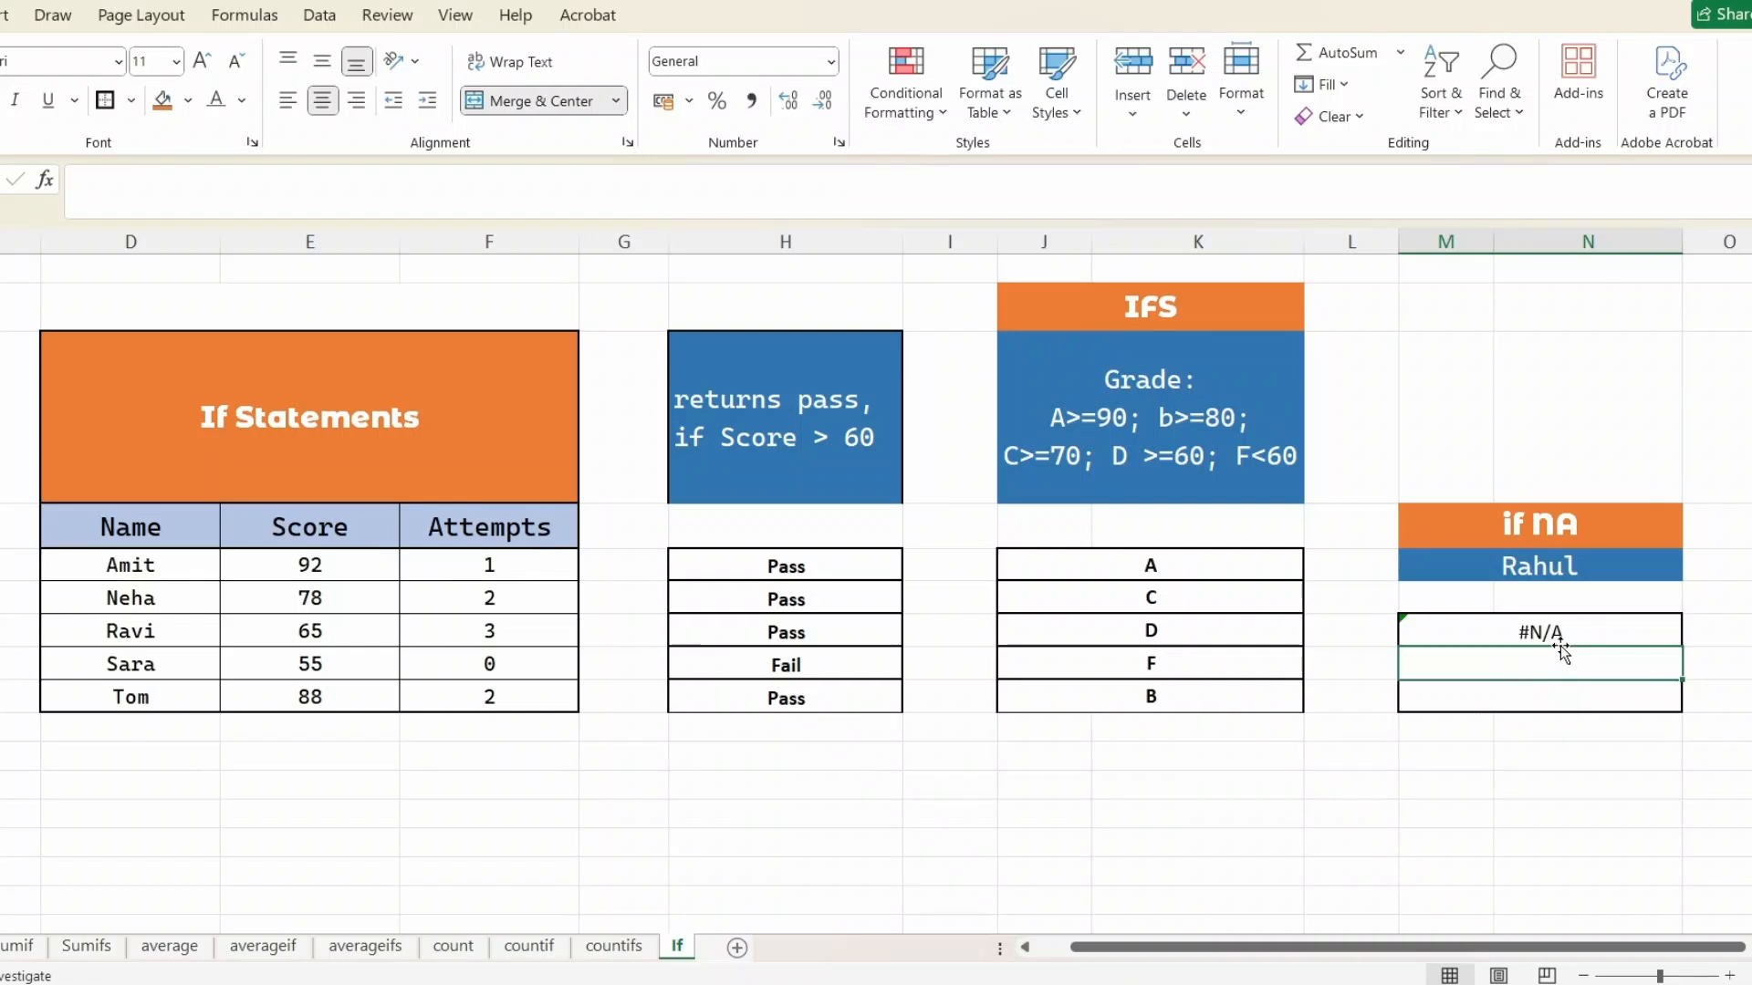
{"action": "left_click", "coordinate": [1513, 639]}
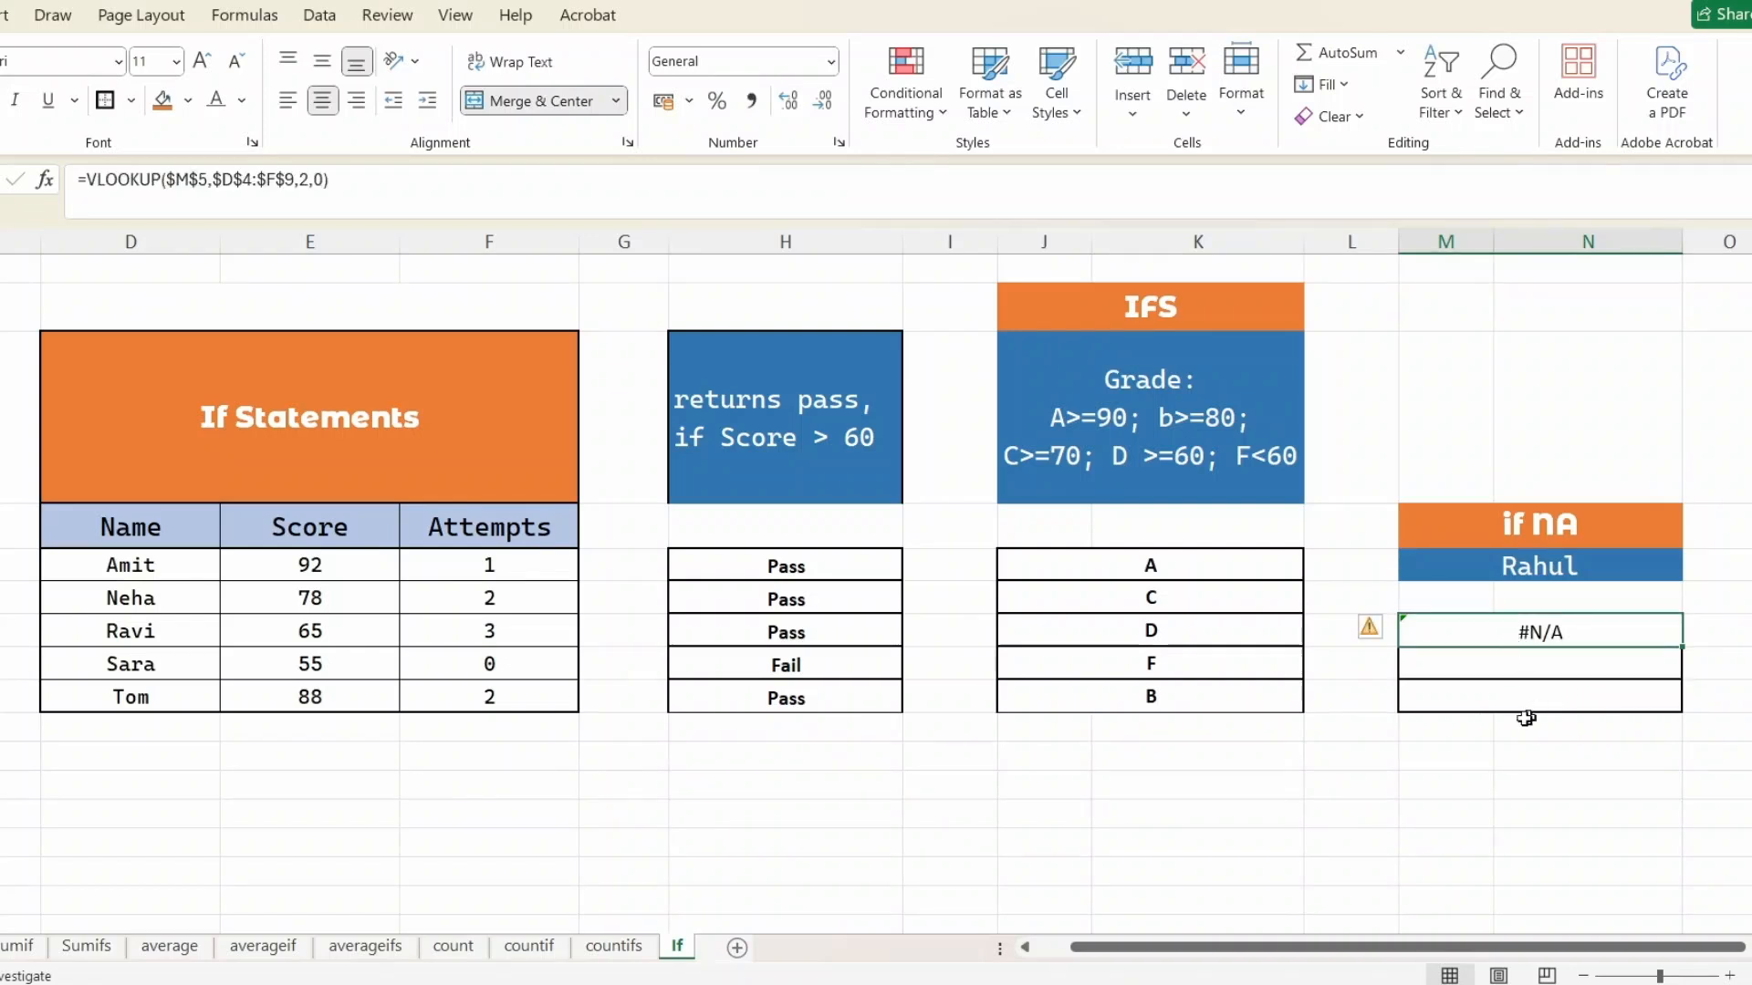
{"action": "double_click", "coordinate": [1558, 634]}
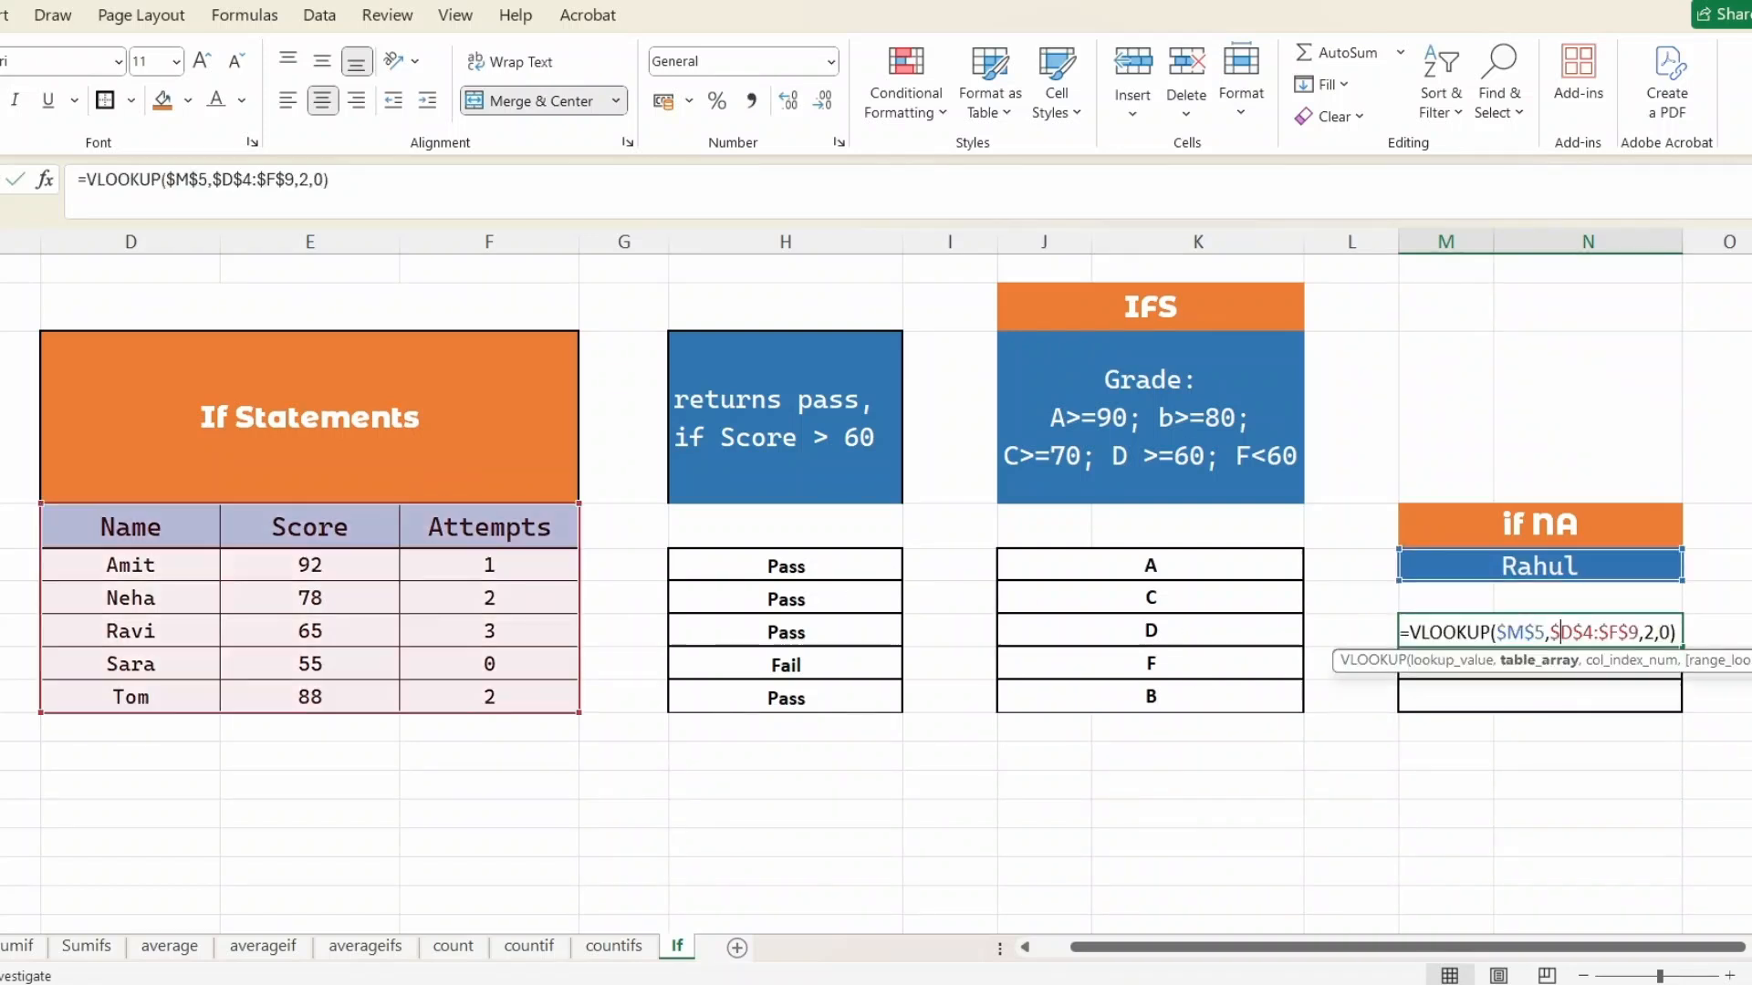
{"action": "left_click", "coordinate": [1411, 632]}
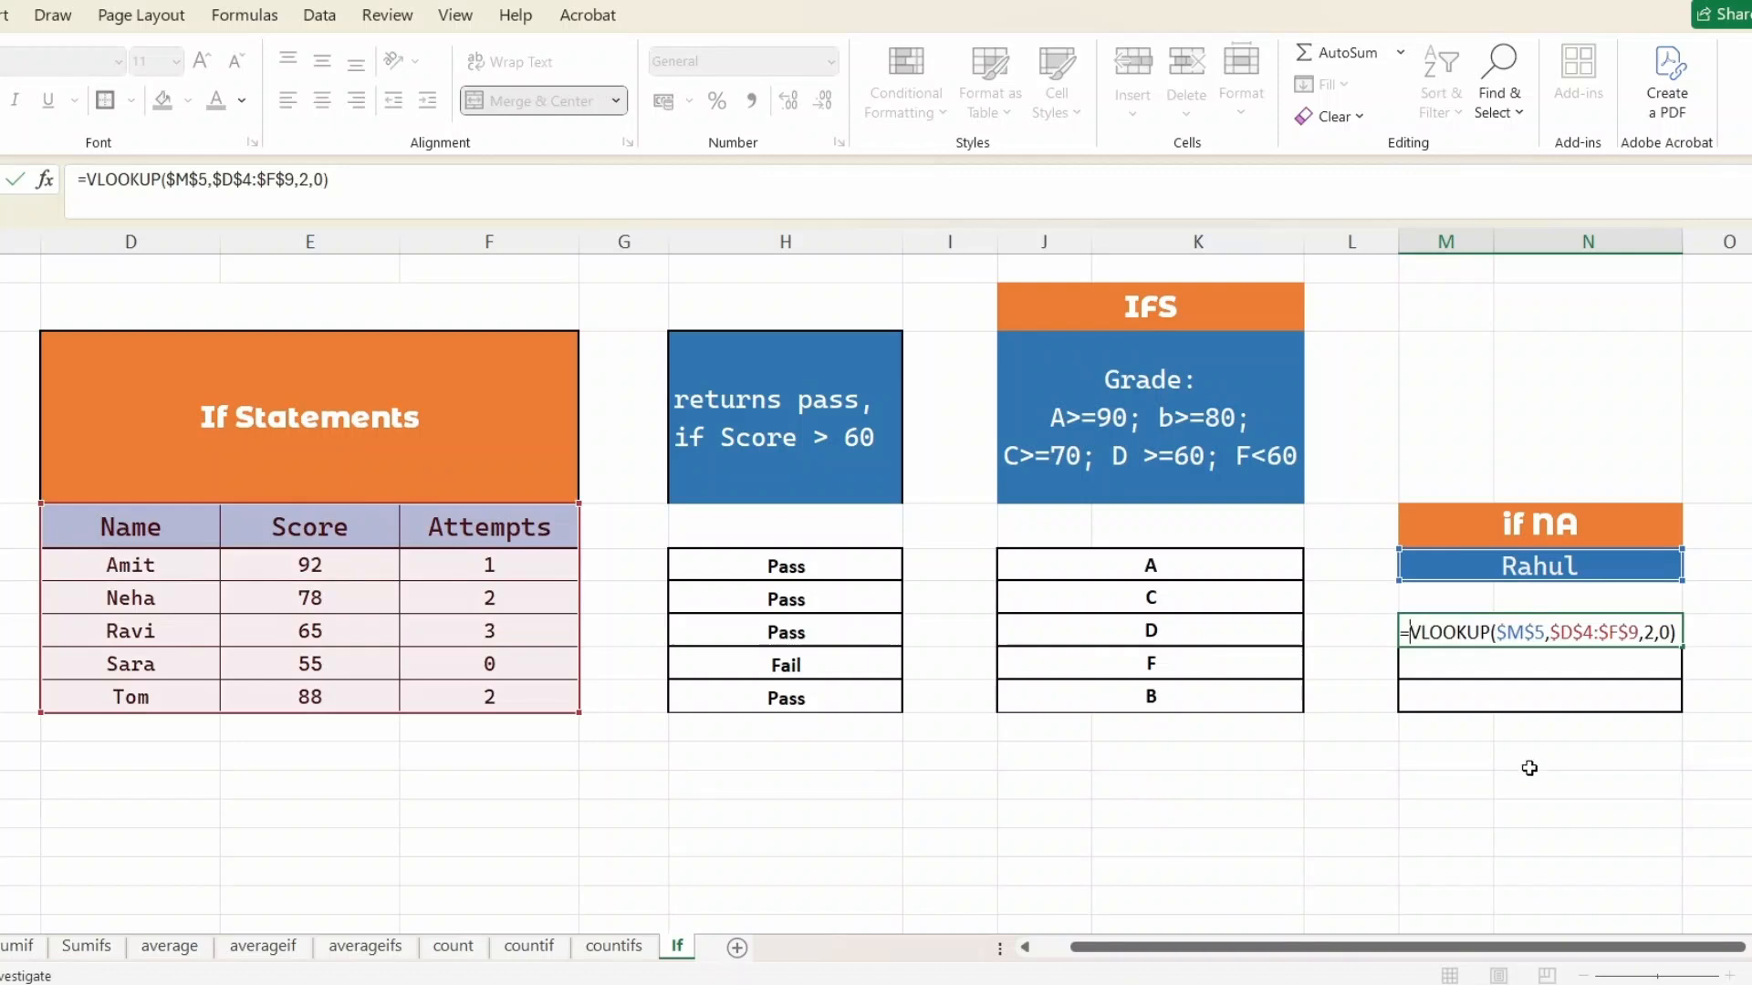
{"action": "type", "text": "ifna"}
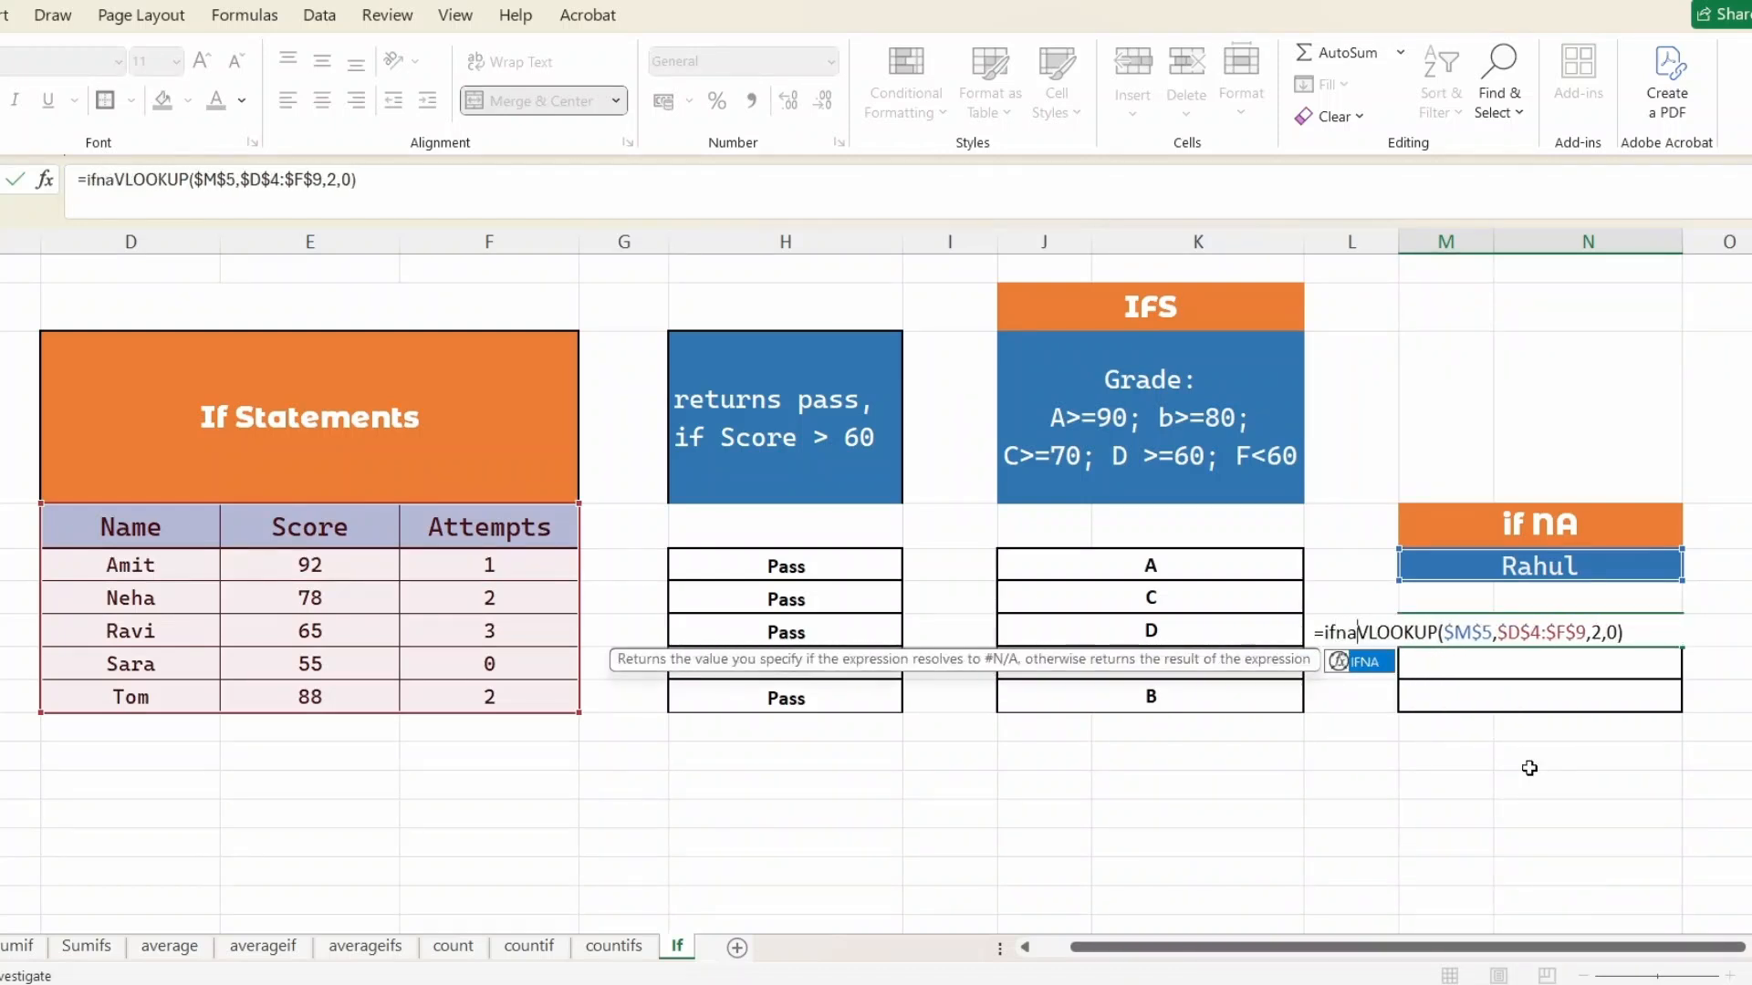
{"action": "type", "text": "("}
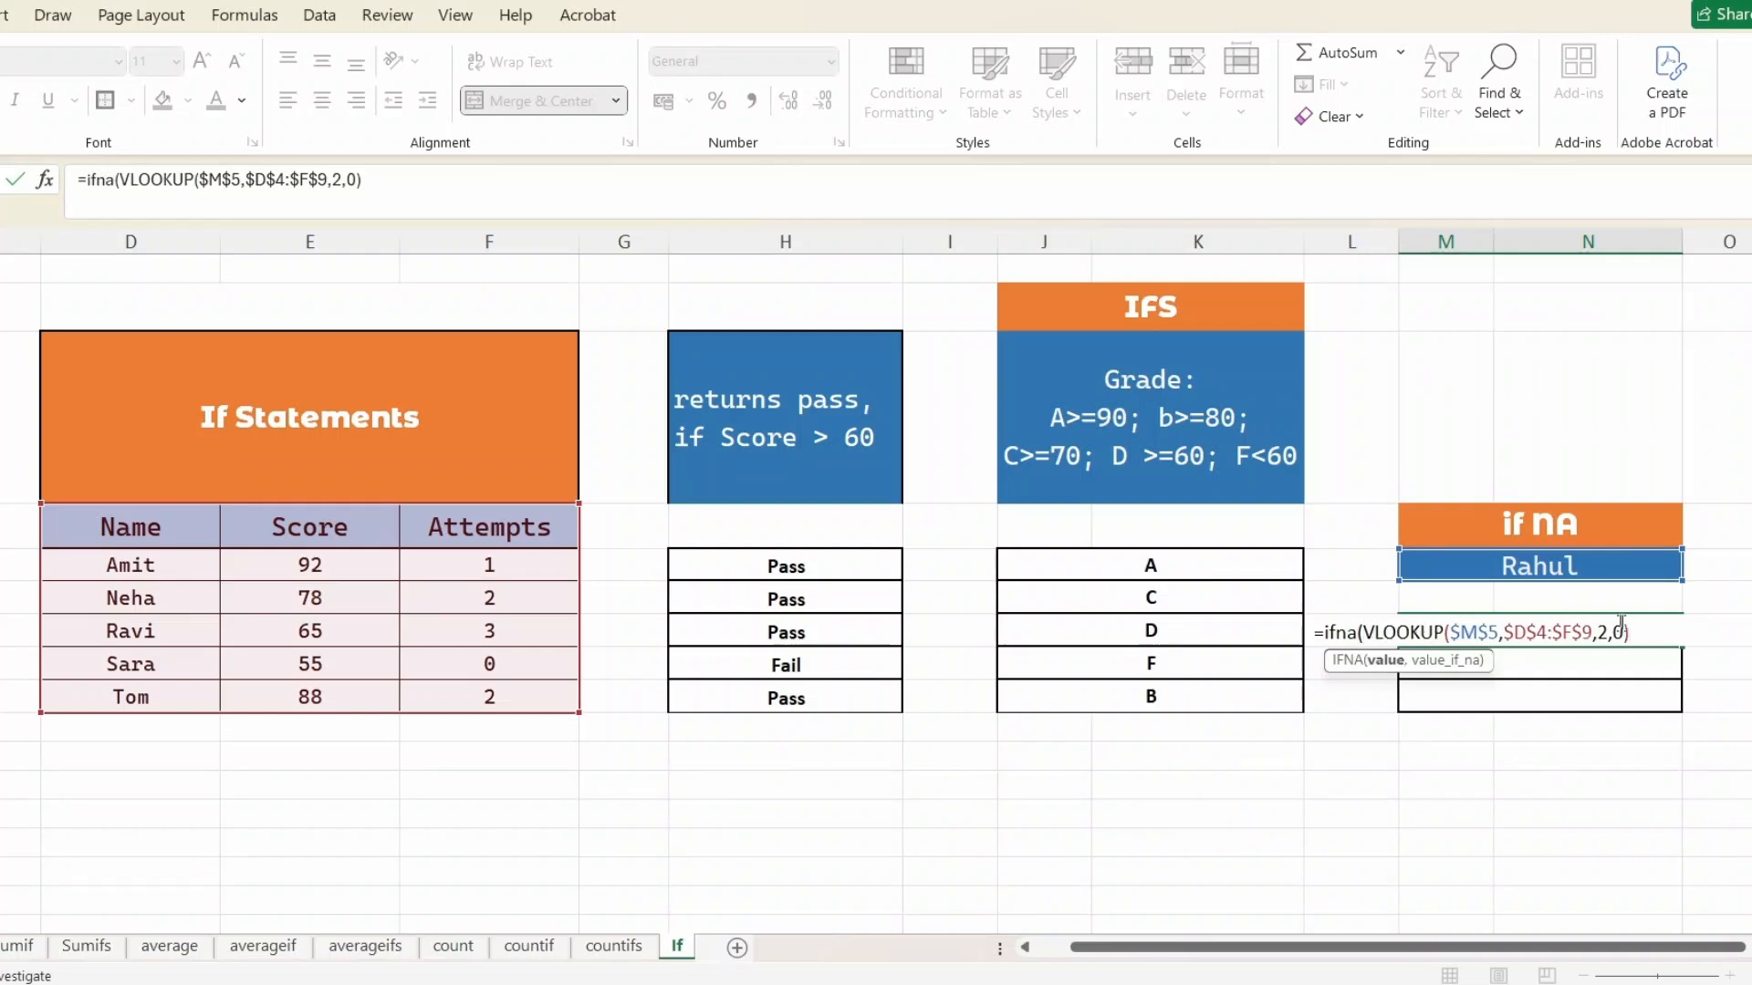
{"action": "type", "text": ",\"Not fou"}
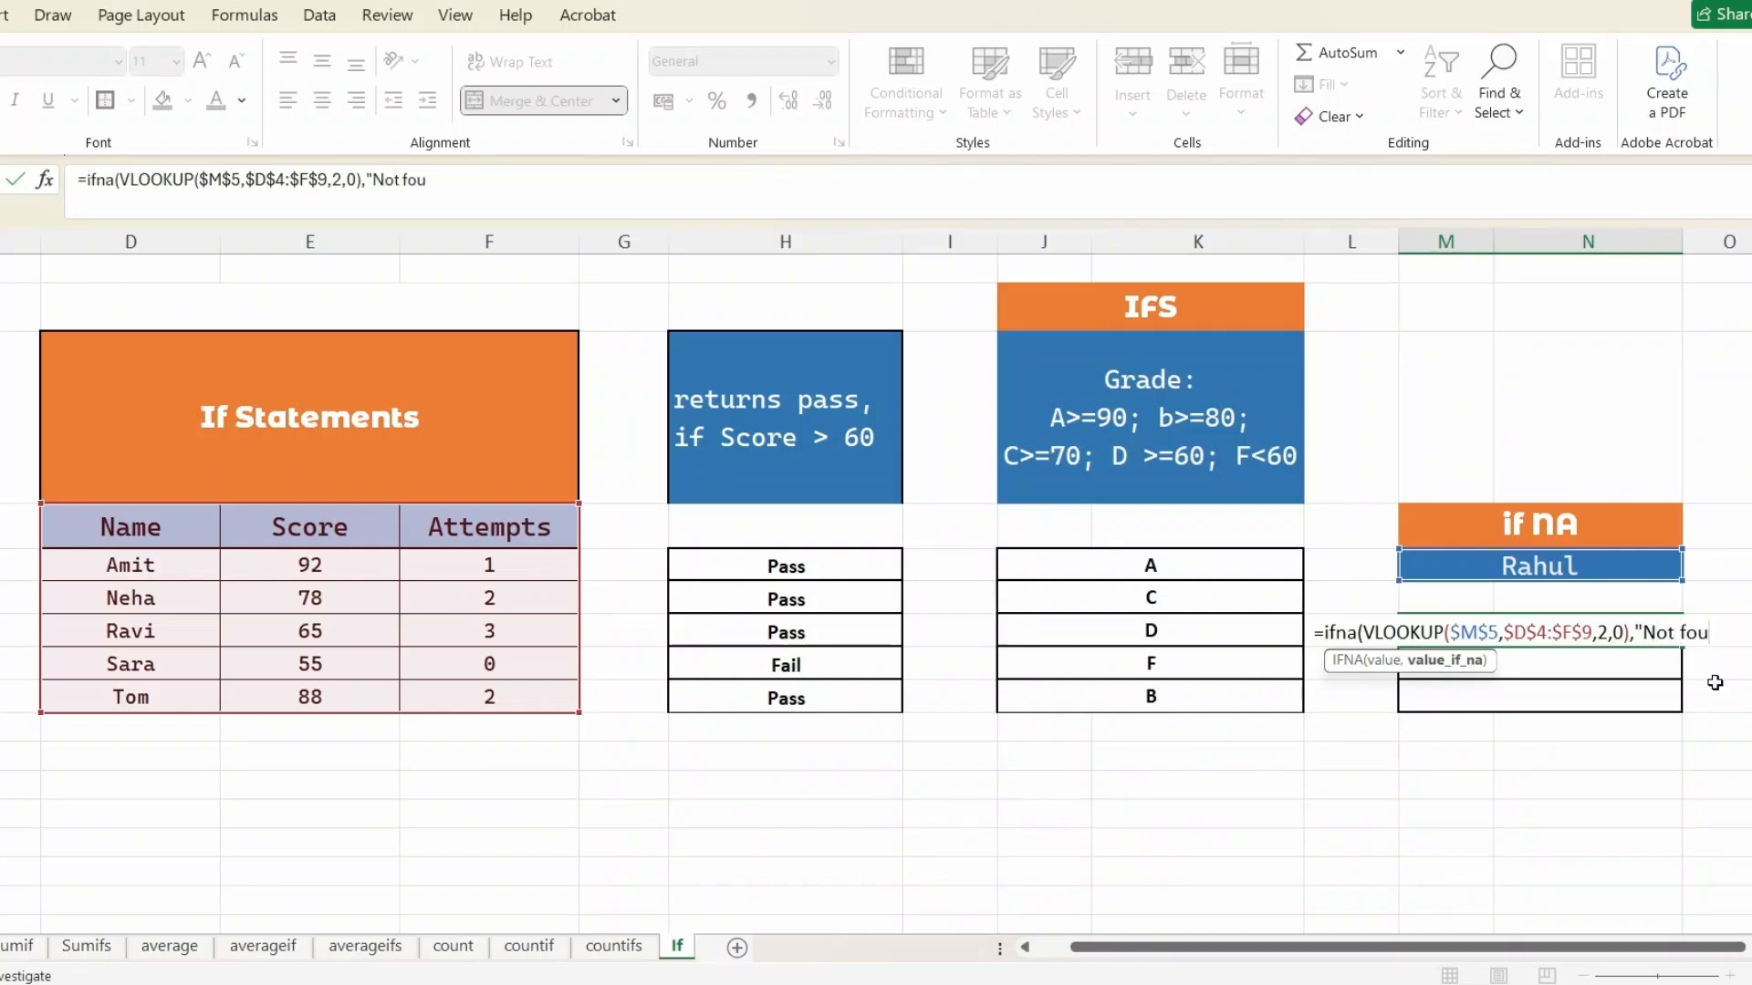
{"action": "type", "text": "nd\")"}
{"action": "key", "text": "Return"}
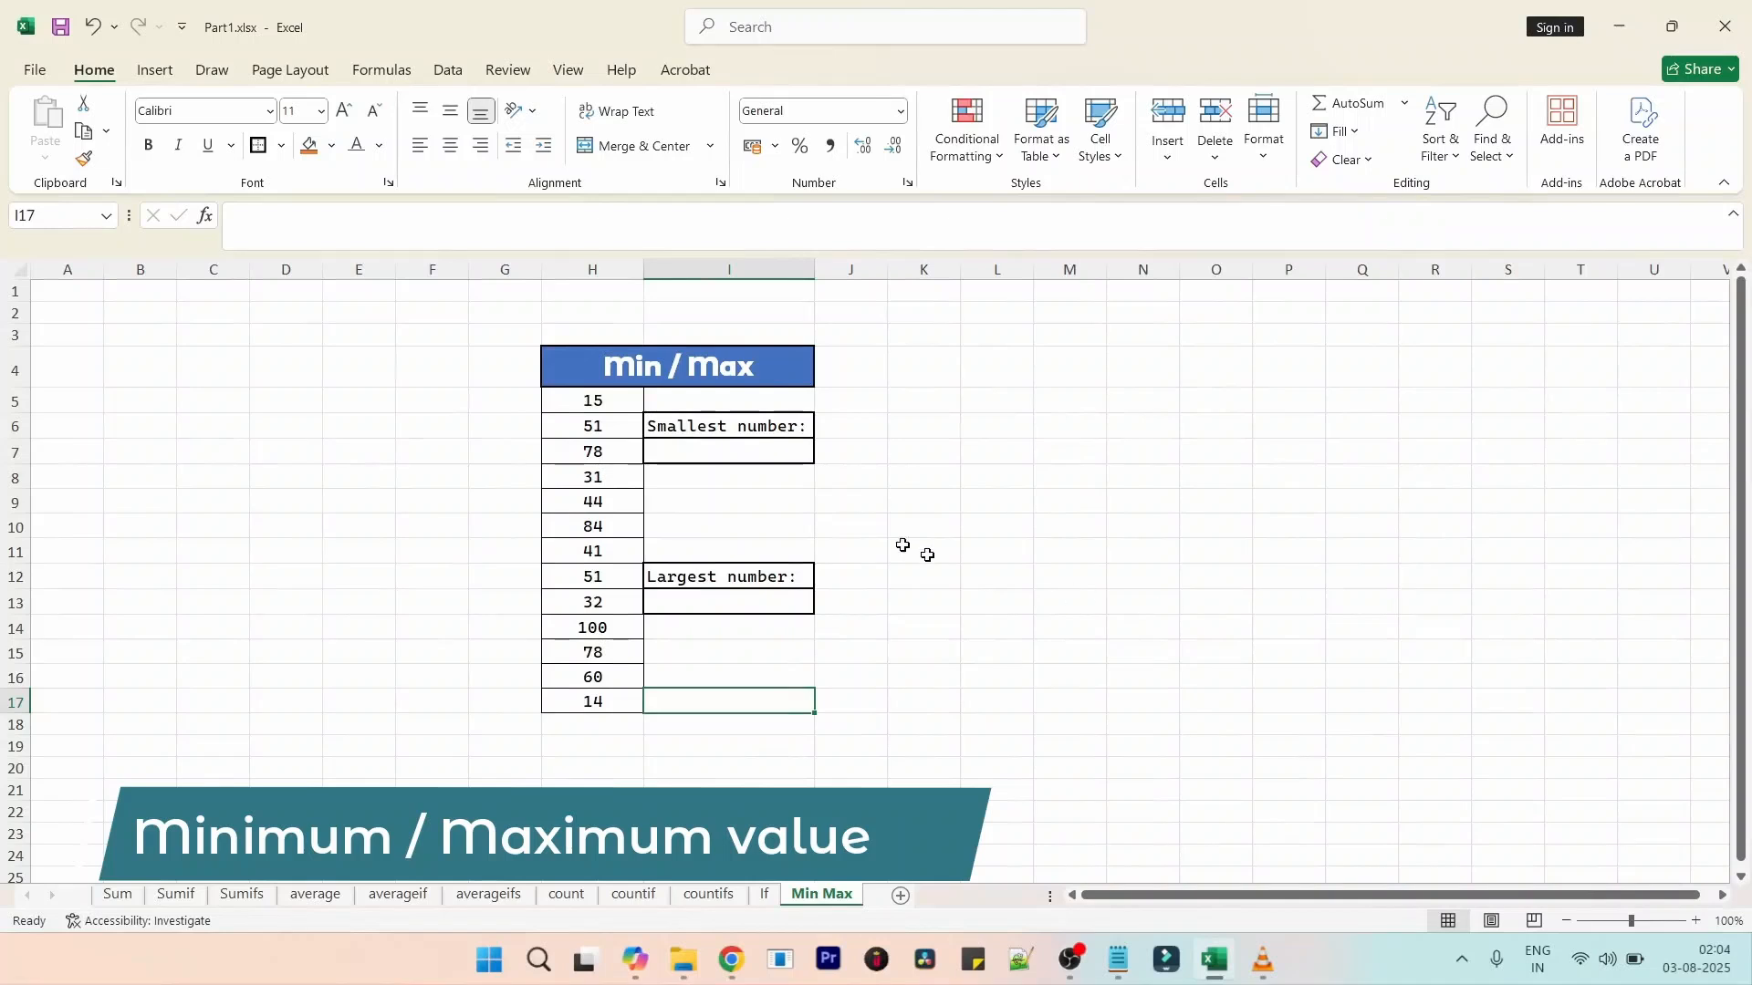
- Enter a MIN formula over H5:H17 in I7, under the Smallest number label on the Min Max sheet
{"action": "left_click", "coordinate": [746, 448]}
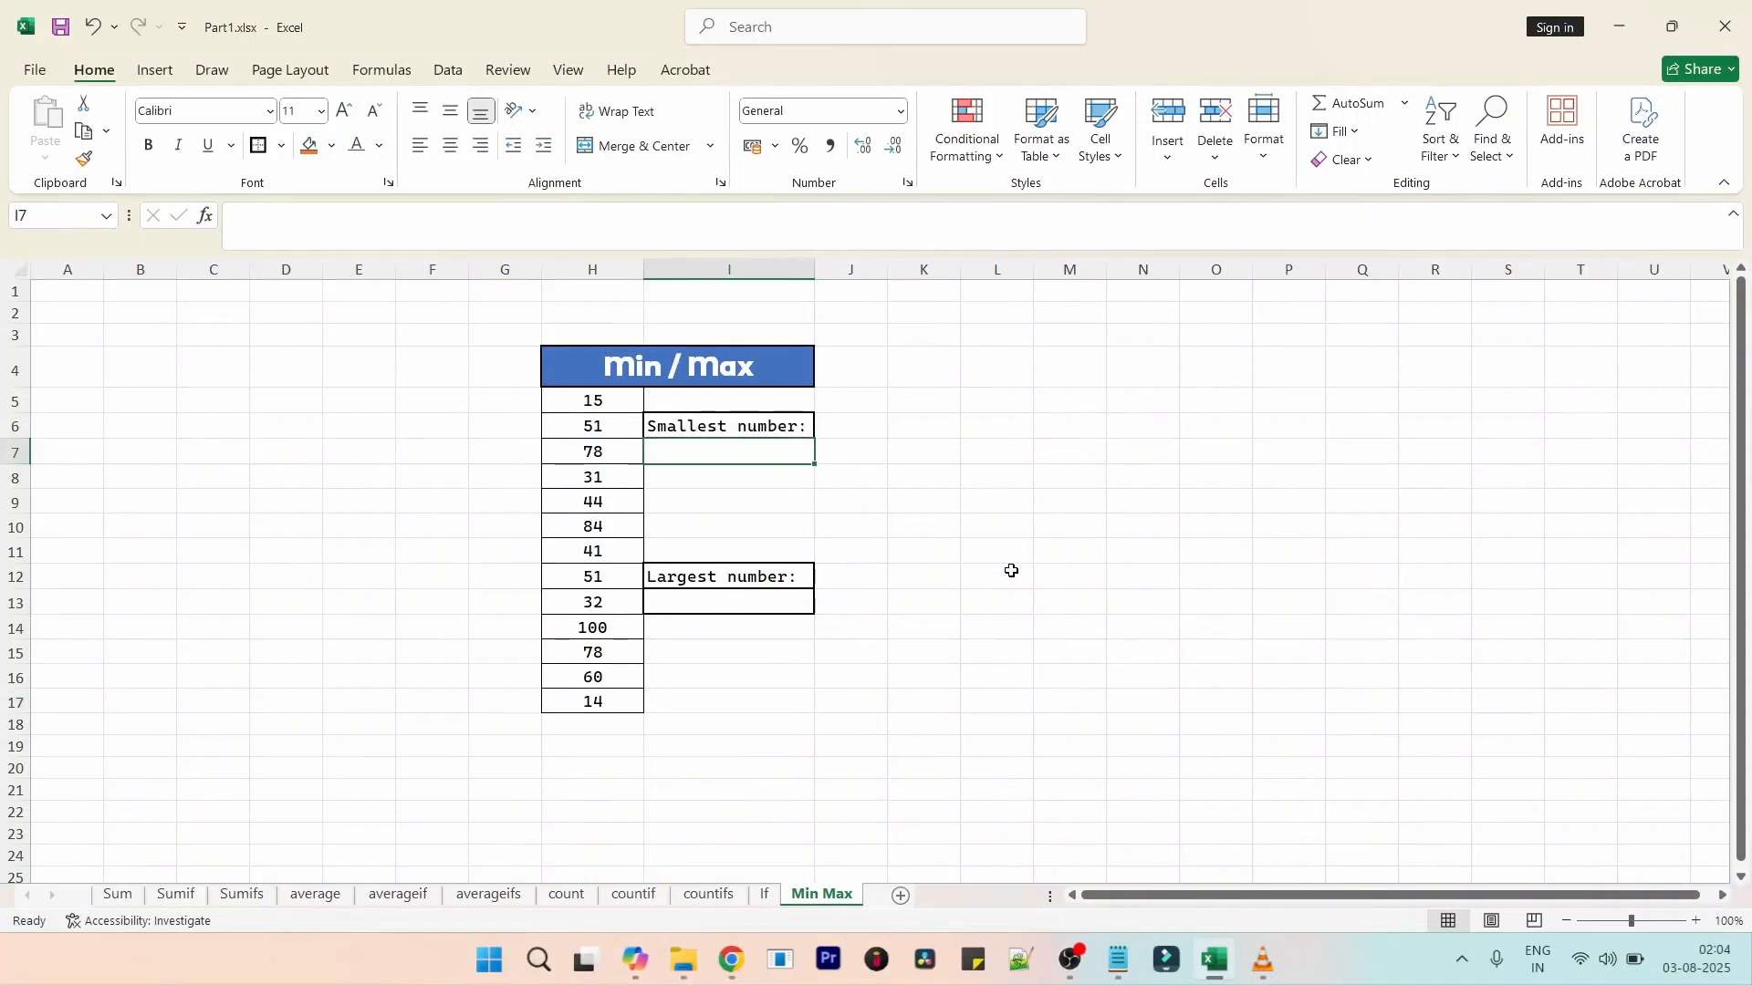
{"action": "type", "text": "=min"}
{"action": "key", "text": "Tab"}
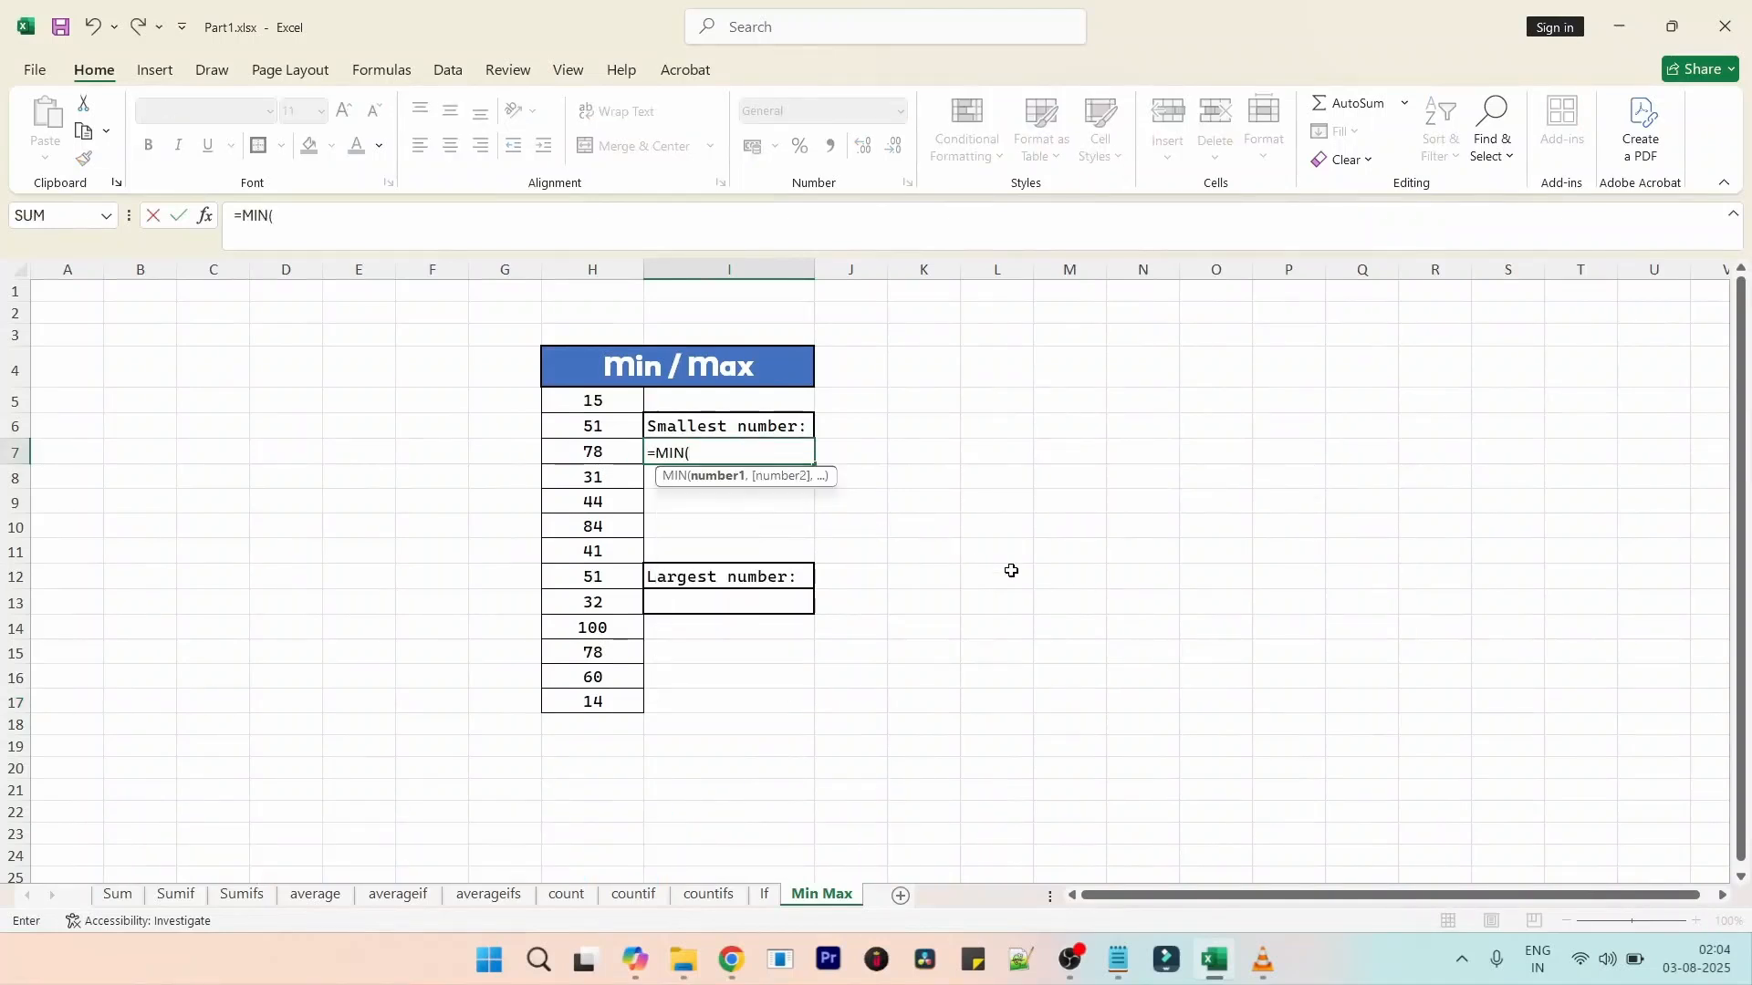
{"action": "left_click_drag", "start_coordinate": [593, 400], "coordinate": [603, 702]}
{"action": "key", "text": "Return"}
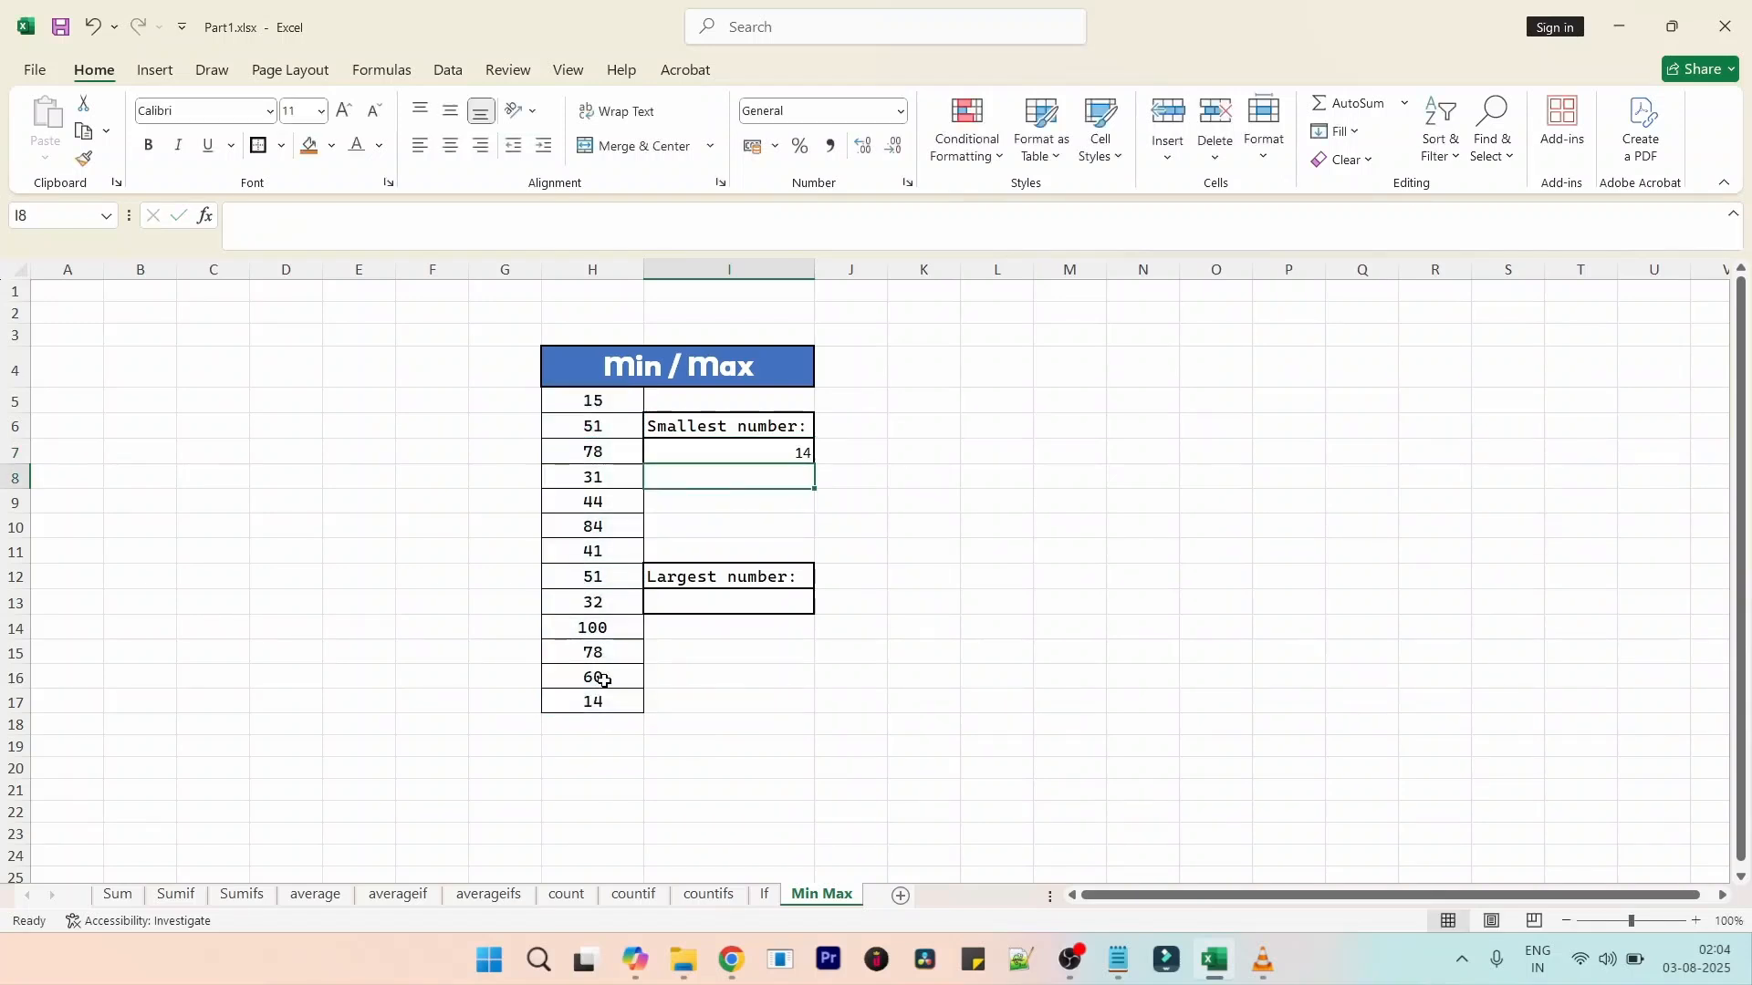
- Center the smallest-number result in I7 horizontally and vertically
{"action": "left_click", "coordinate": [765, 450]}
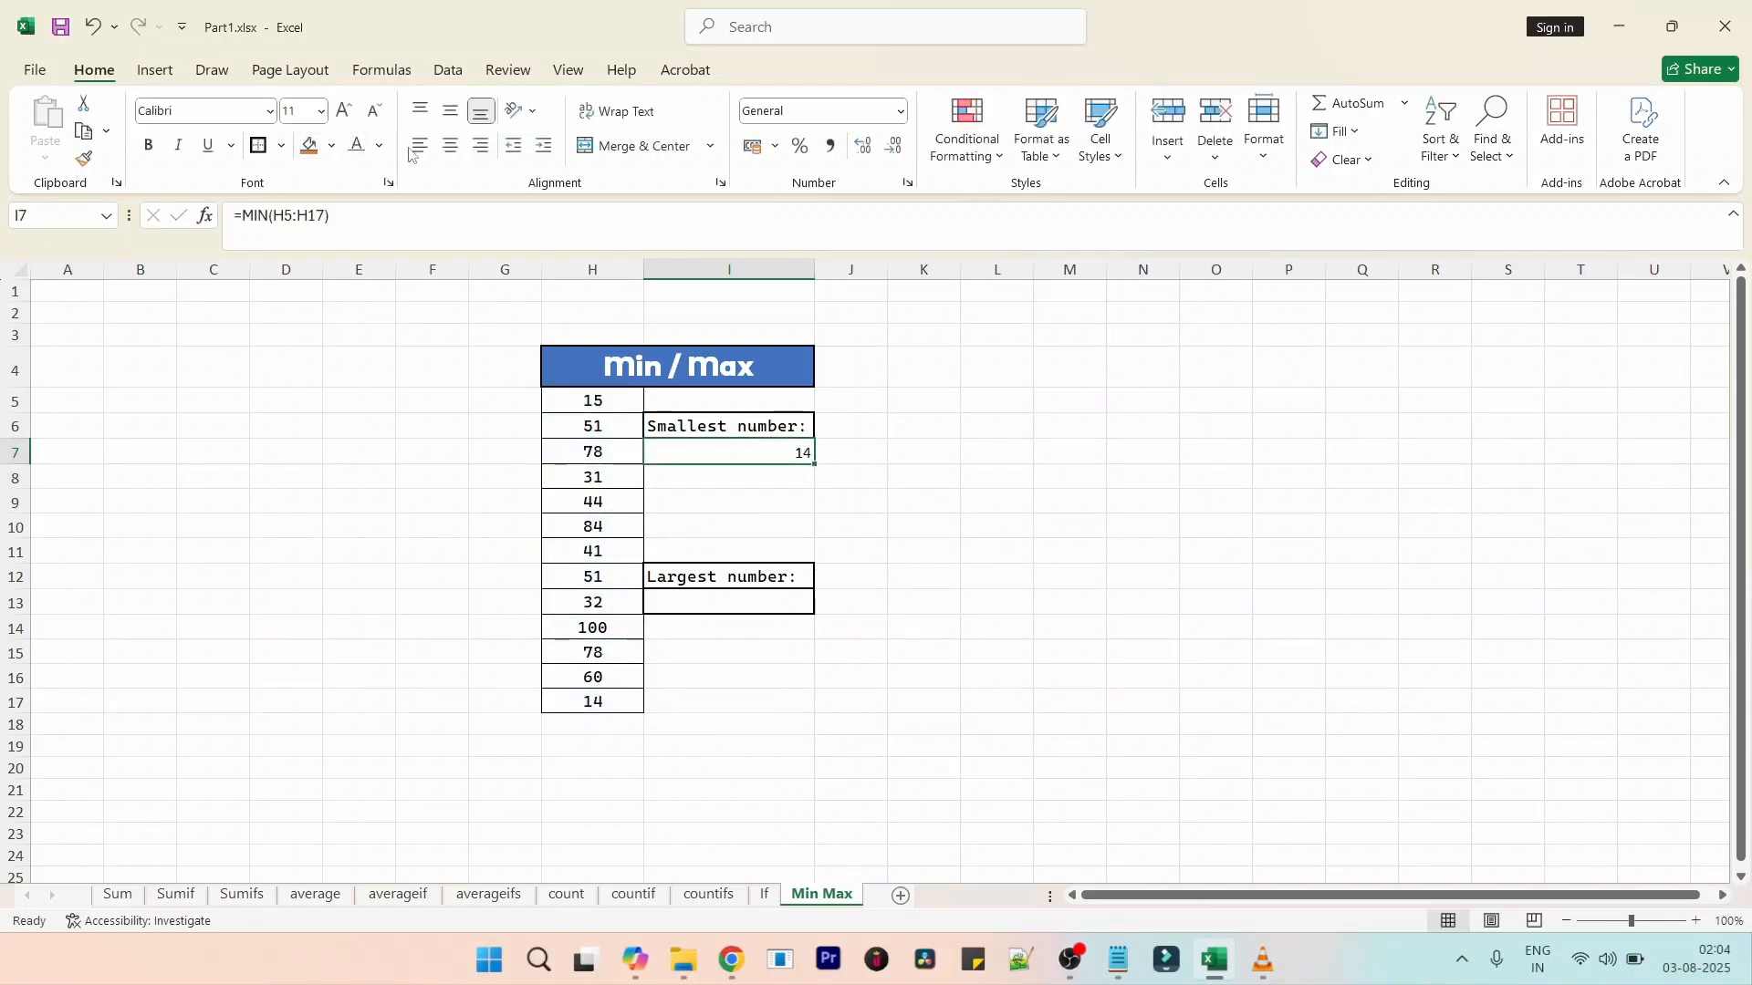
{"action": "left_click", "coordinate": [453, 148]}
{"action": "left_click", "coordinate": [449, 110]}
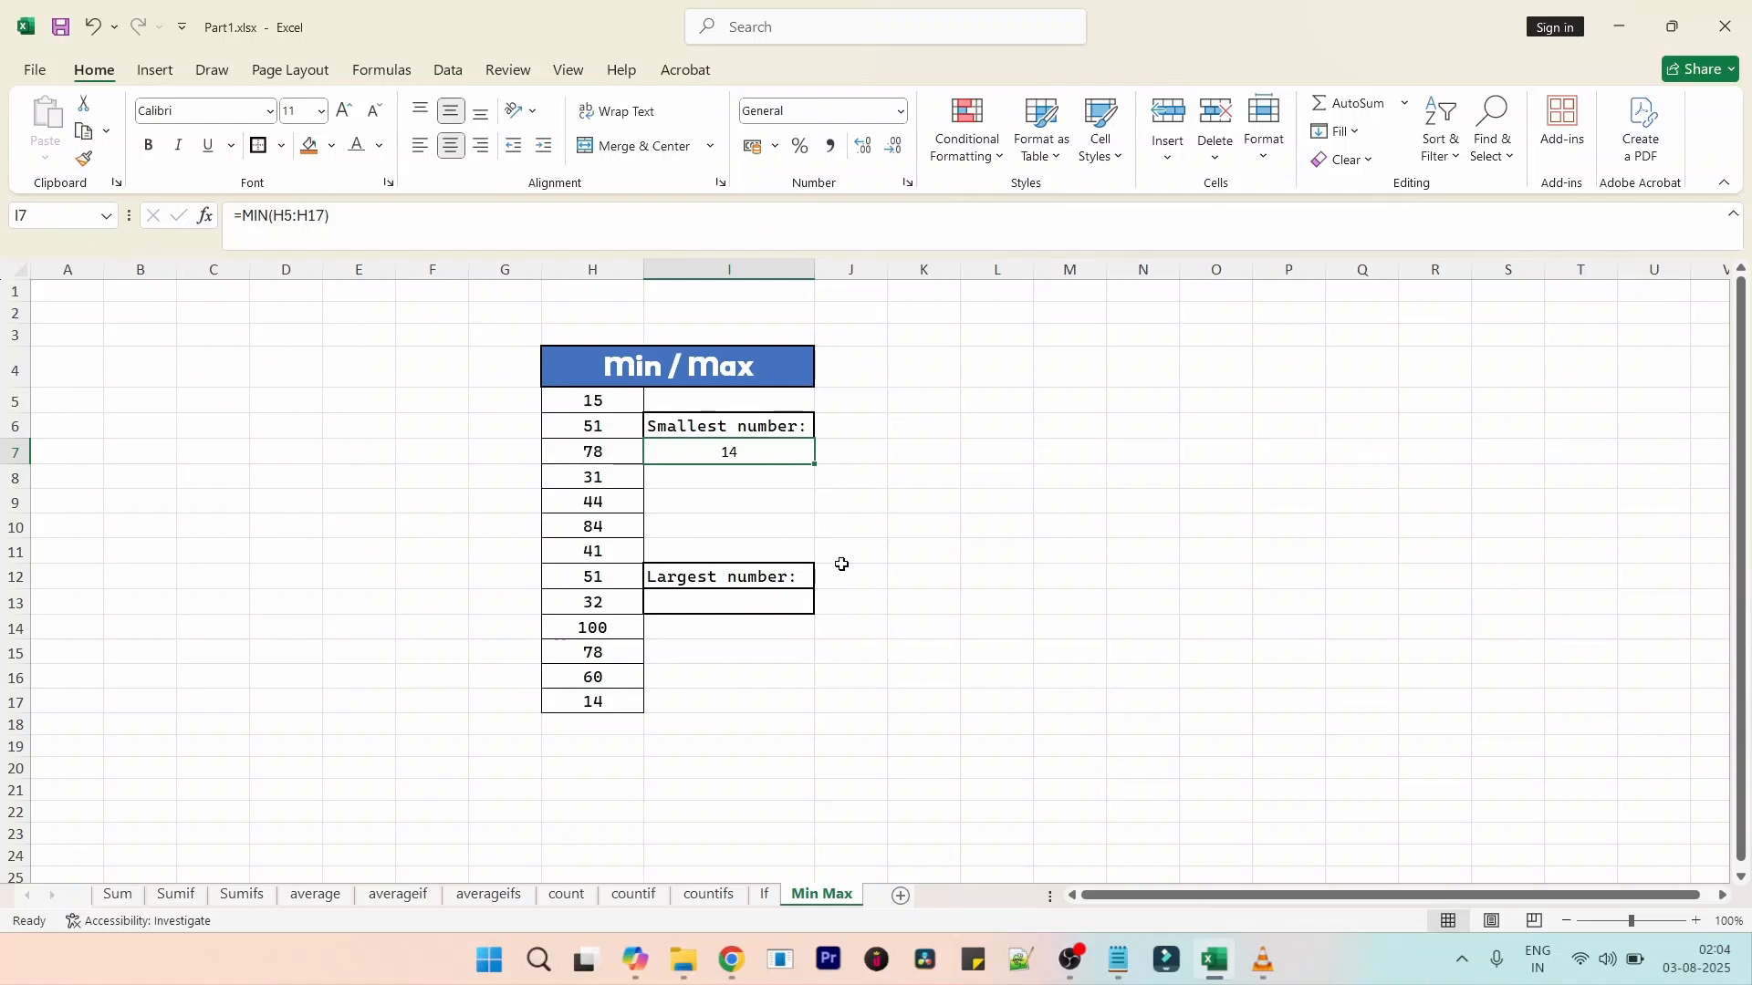
- Enter a MAX formula over H5:H17 in I13, under the Largest number label
{"action": "left_click", "coordinate": [750, 601]}
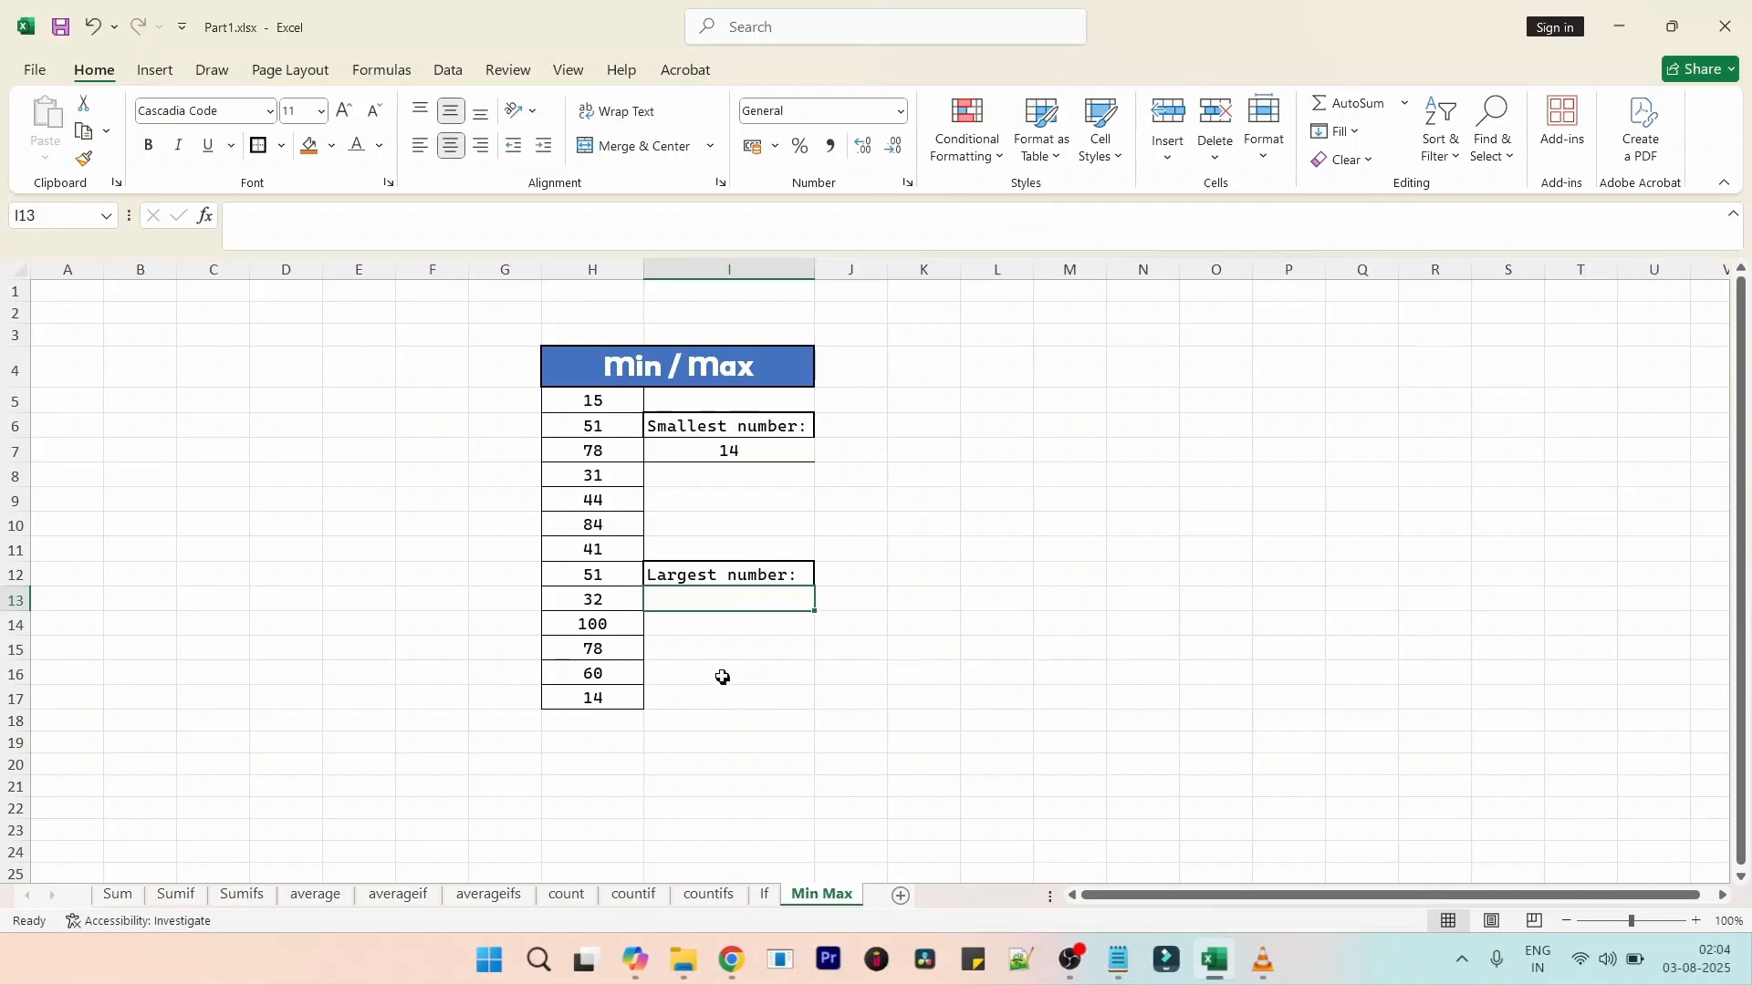
{"action": "type", "text": "=MAX("}
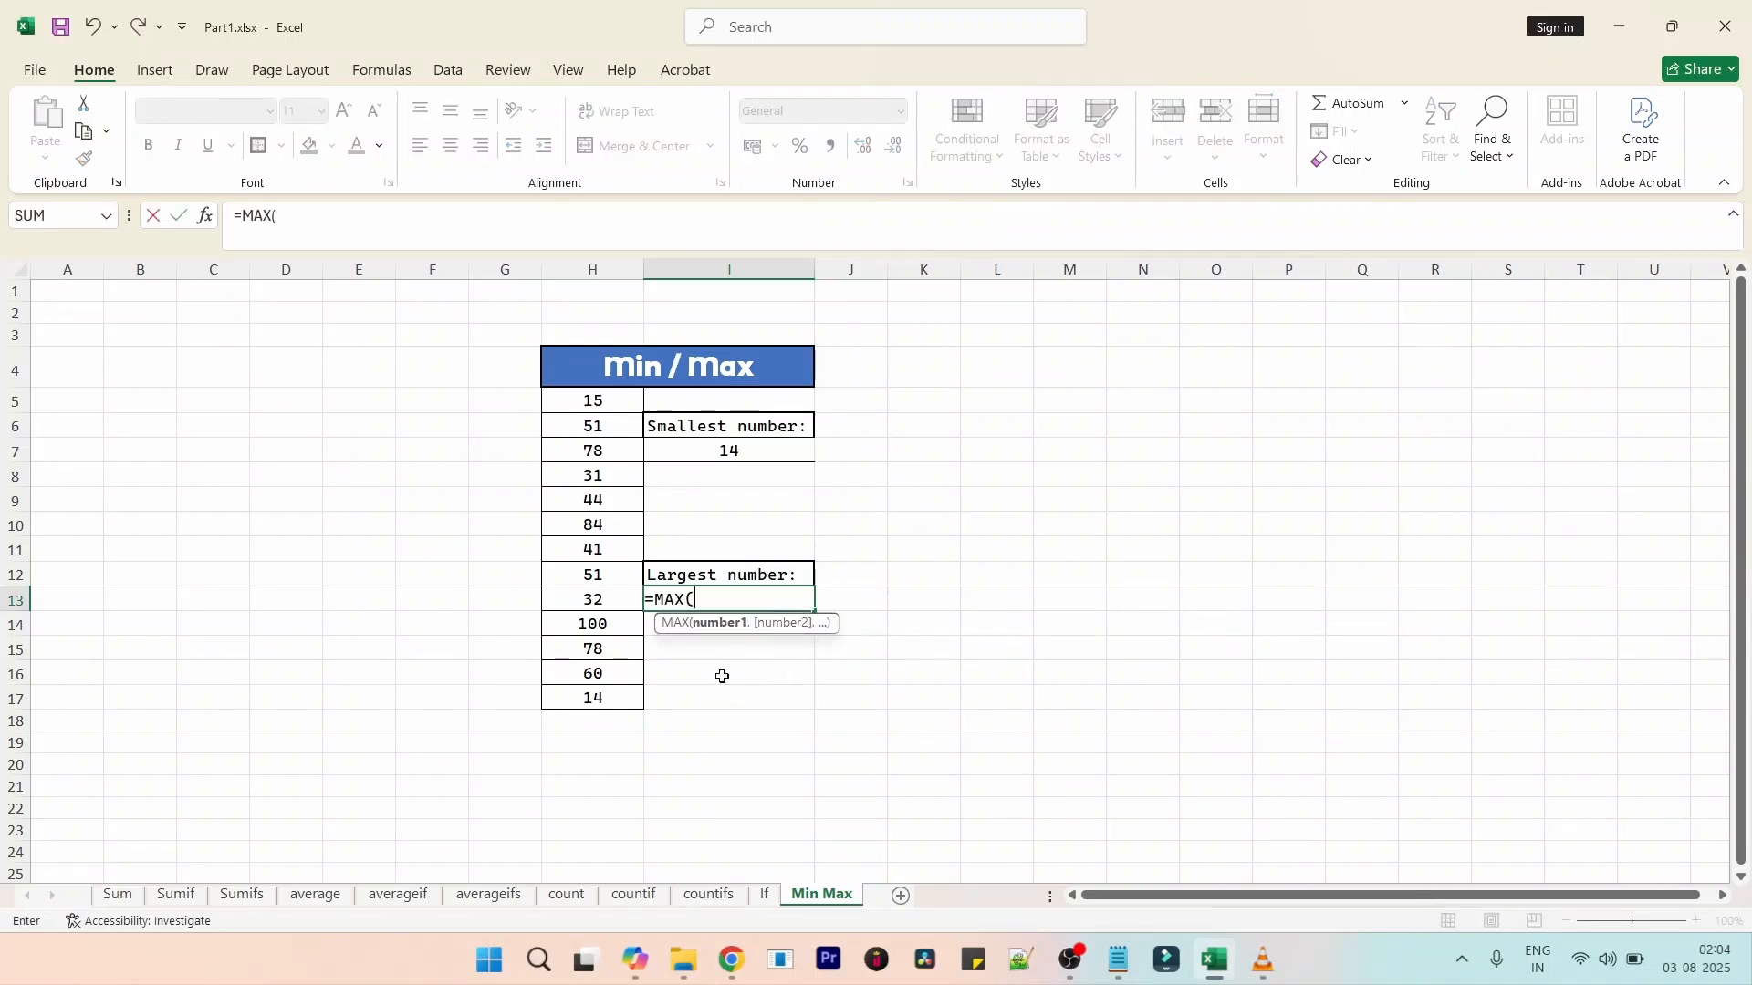
{"action": "left_click_drag", "start_coordinate": [604, 408], "coordinate": [606, 705]}
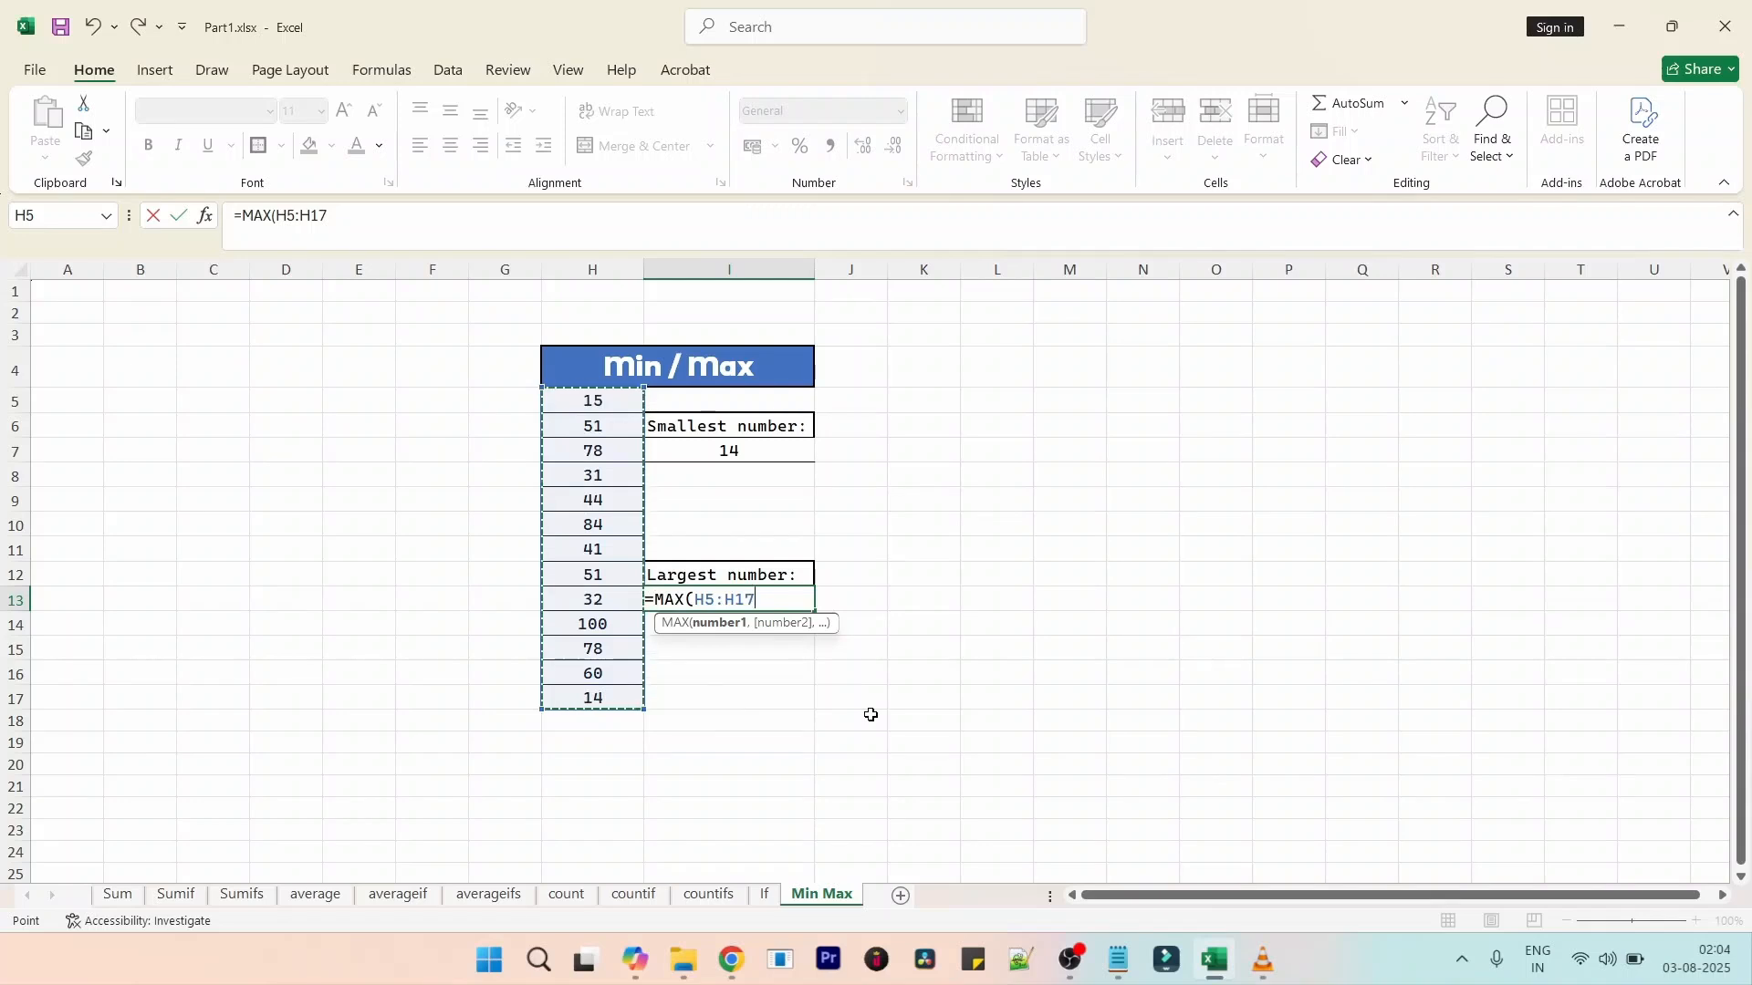
{"action": "key", "text": "Return"}
{"action": "left_click", "coordinate": [761, 595]}
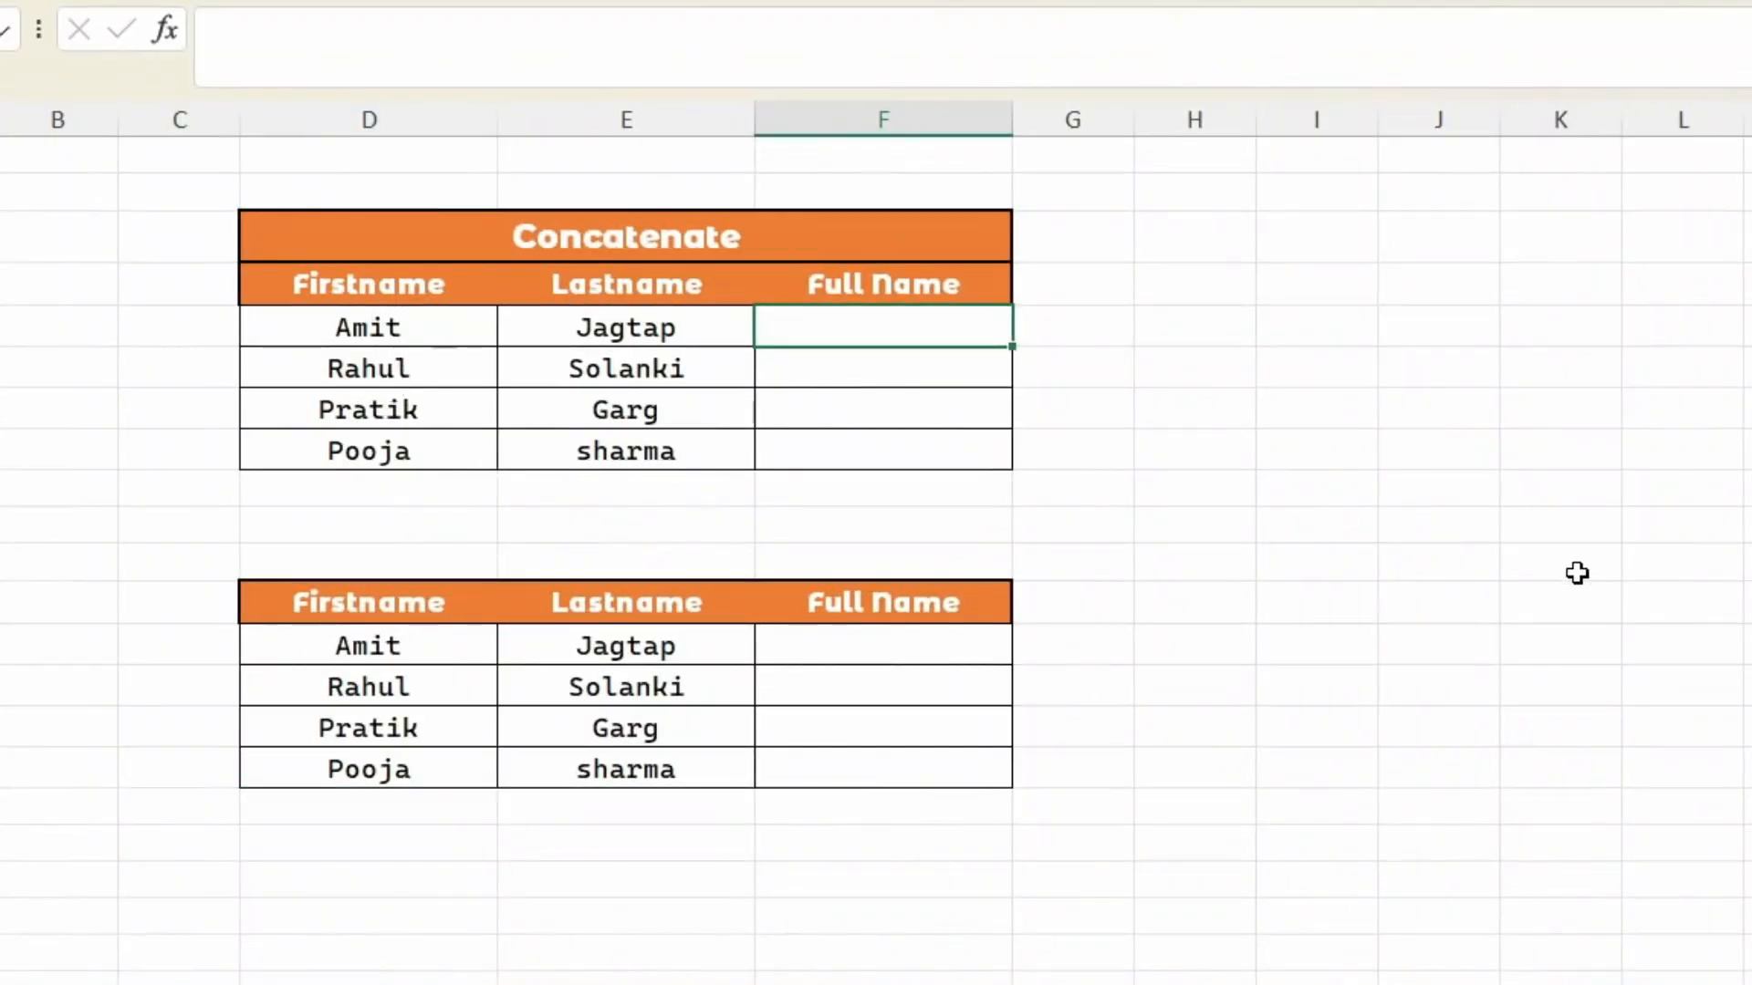
- Enter =CONCAT(D5," ",E5) in F5 of the Concatenate table and fill the formula through F8
{"action": "type", "text": "=concat"}
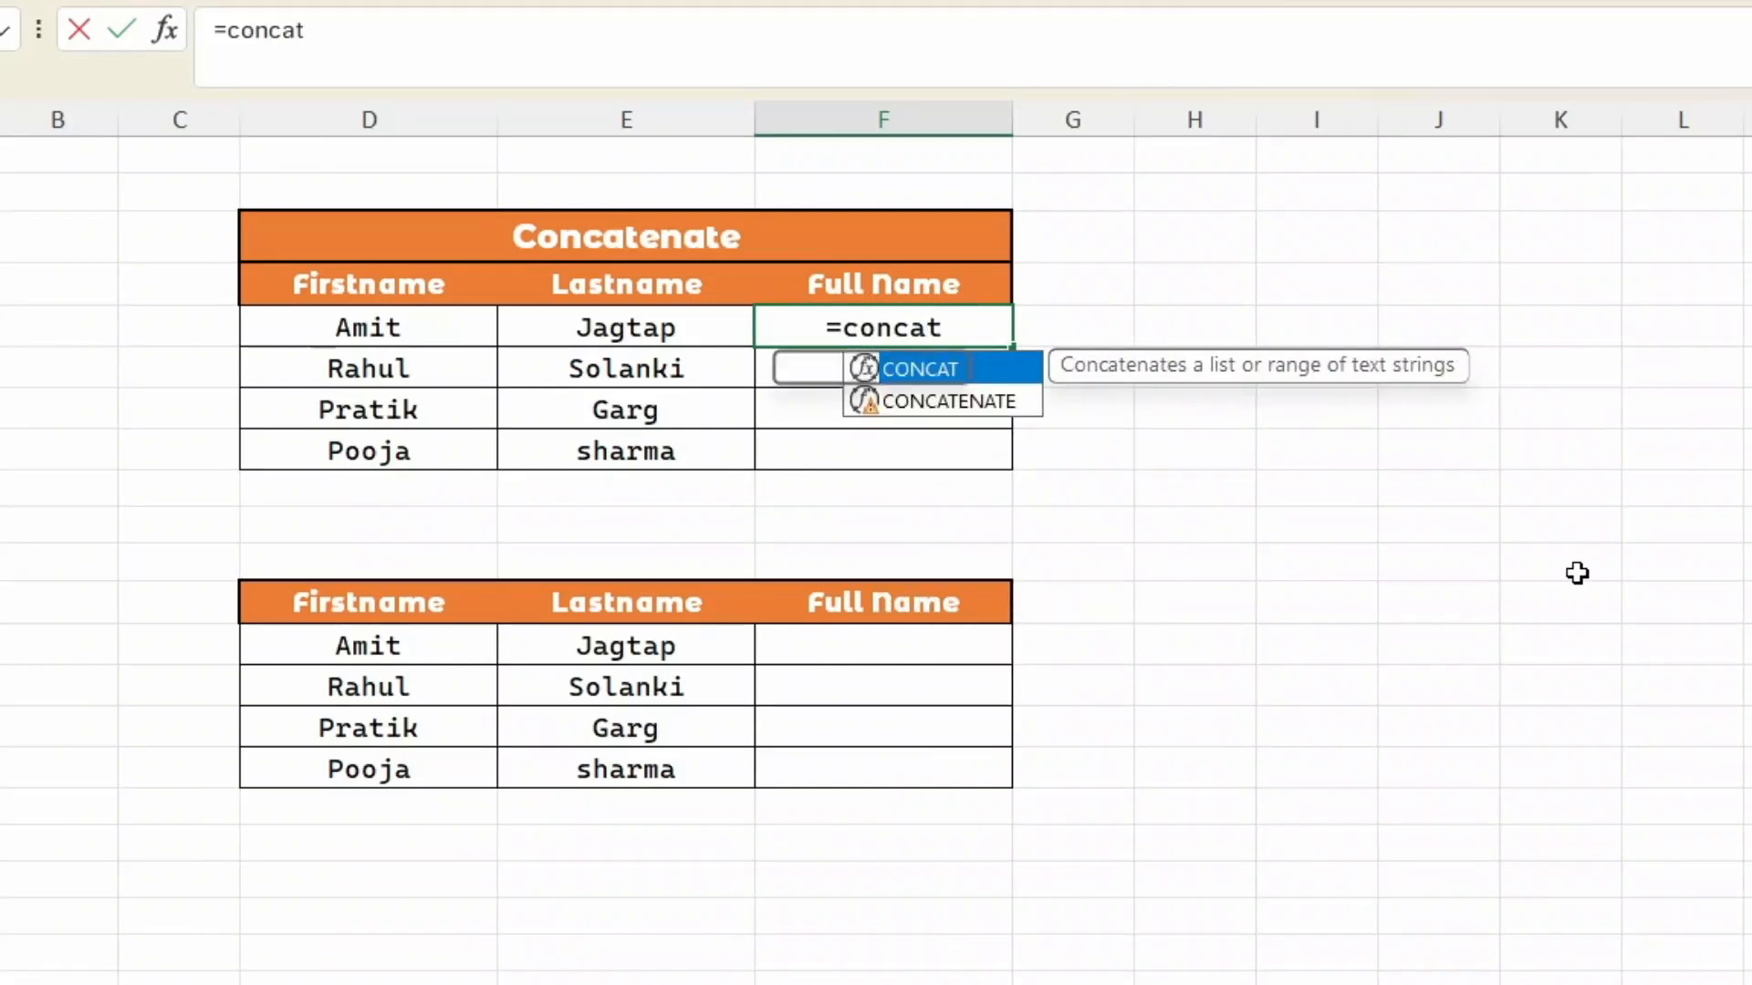
{"action": "key", "text": "Tab"}
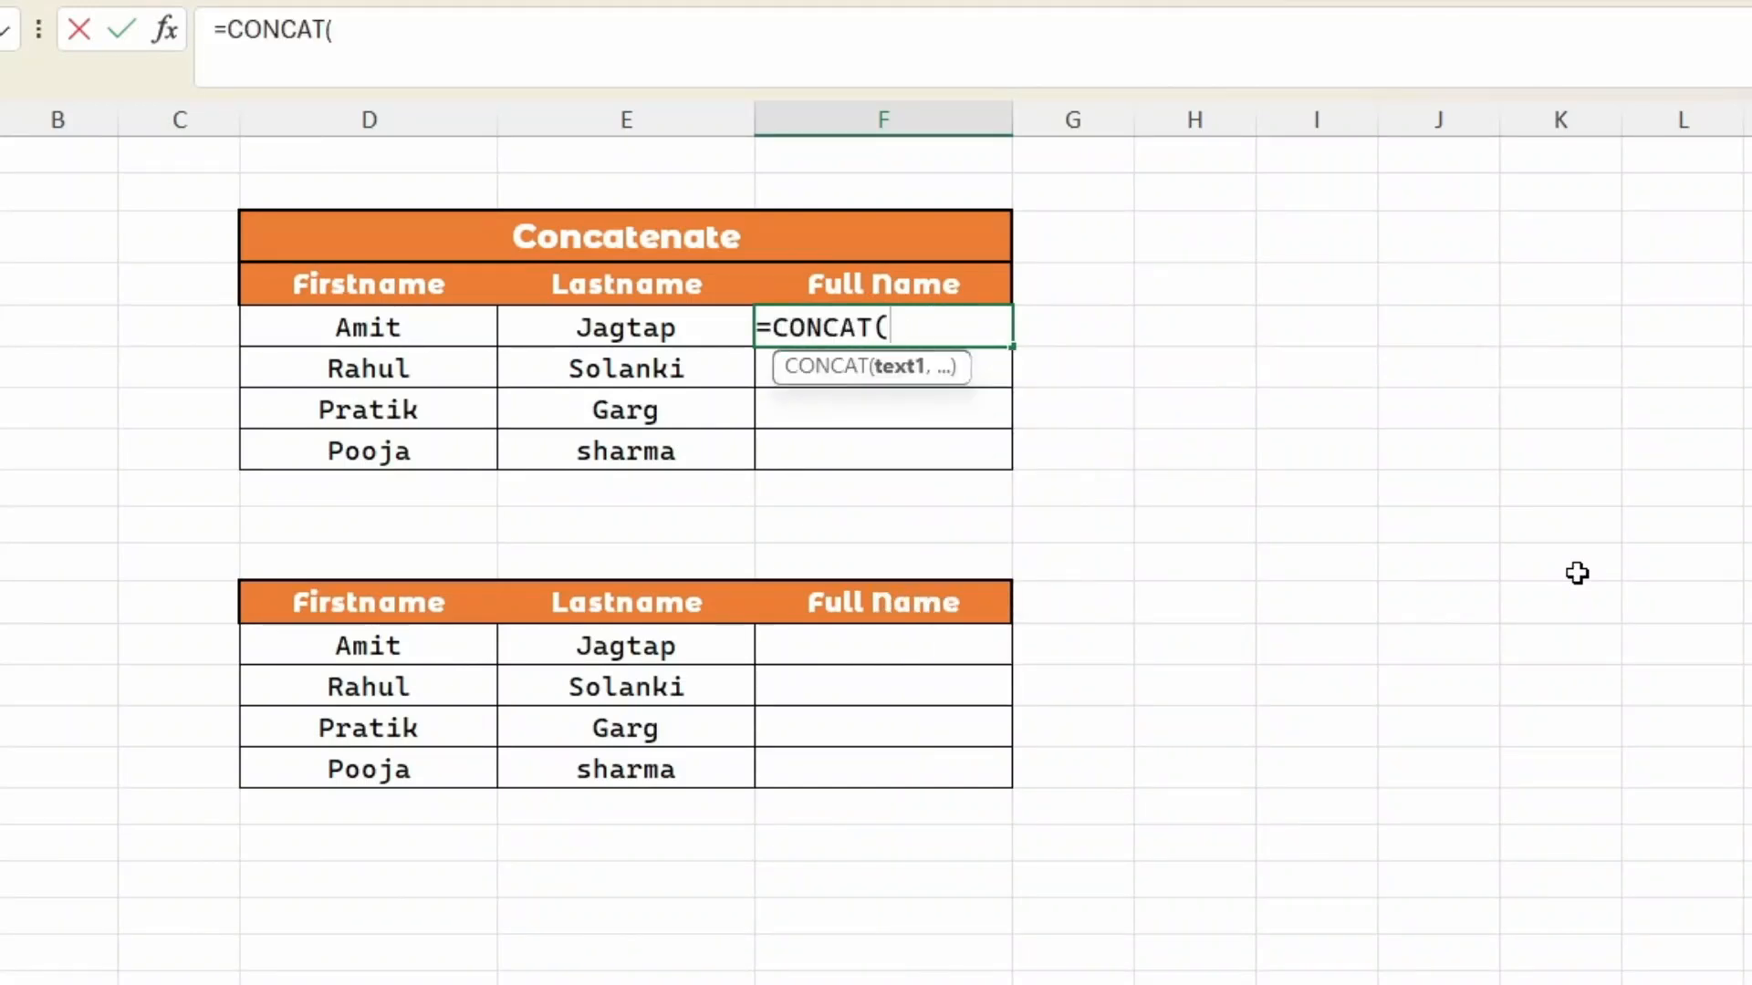
{"action": "left_click", "coordinate": [405, 322]}
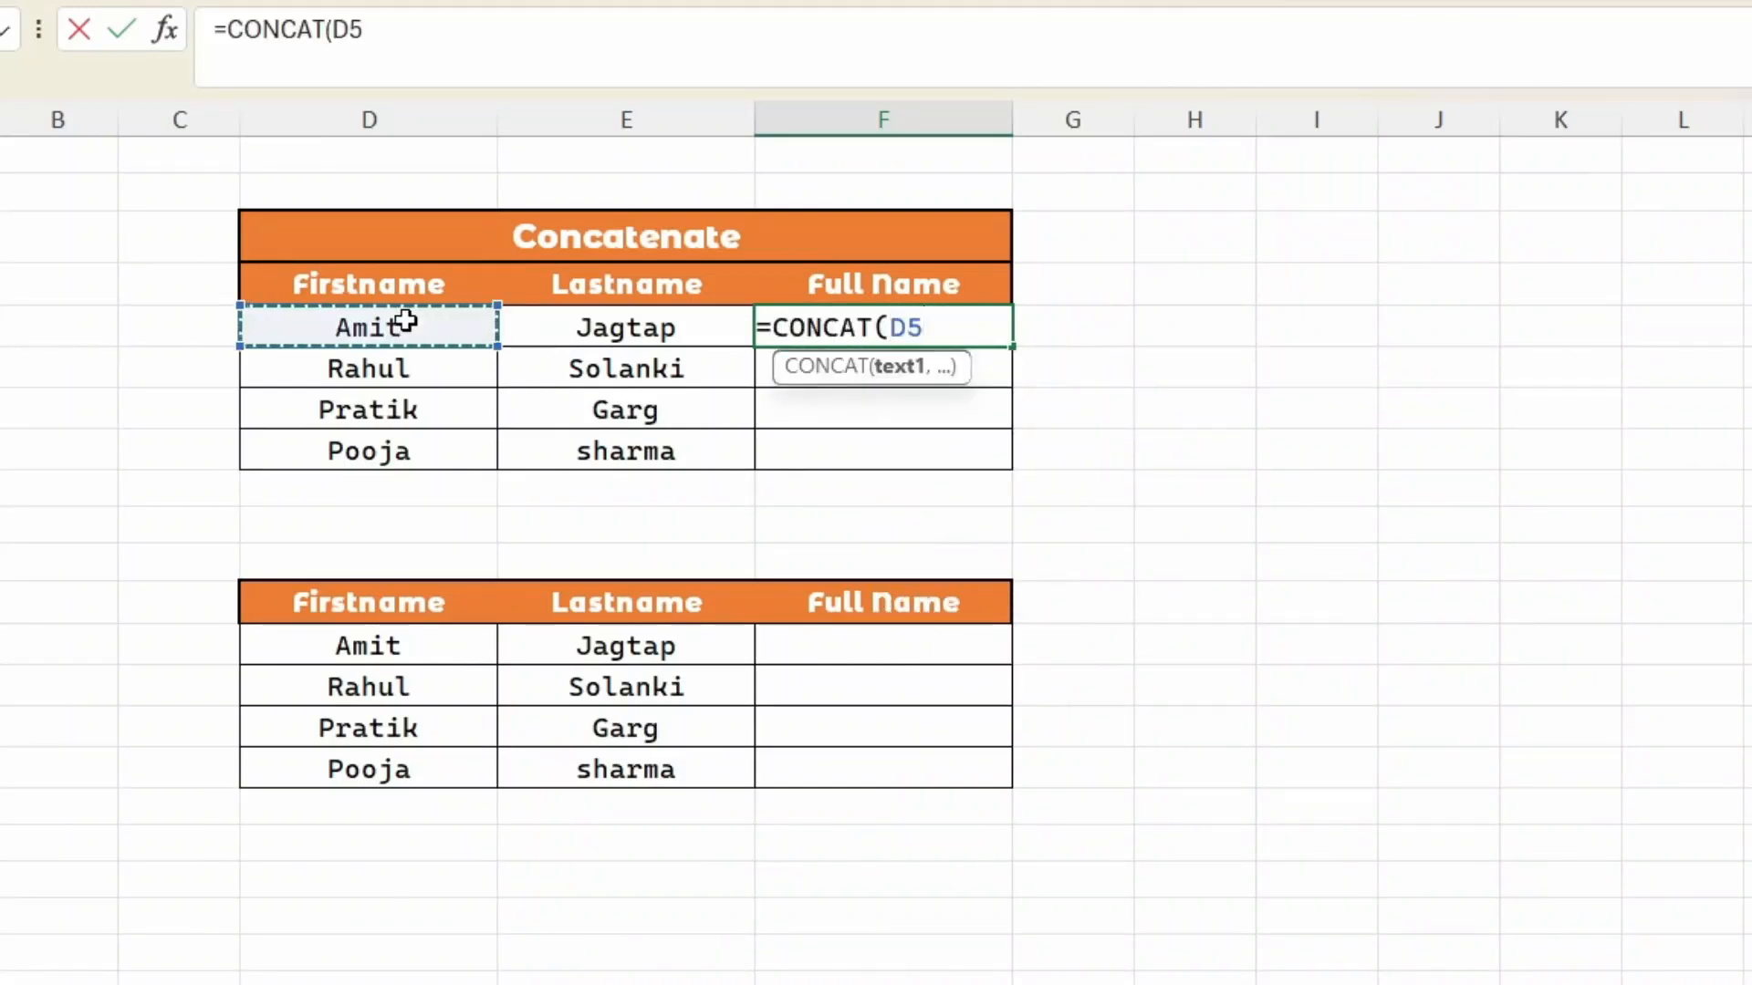
{"action": "type", "text": ","}
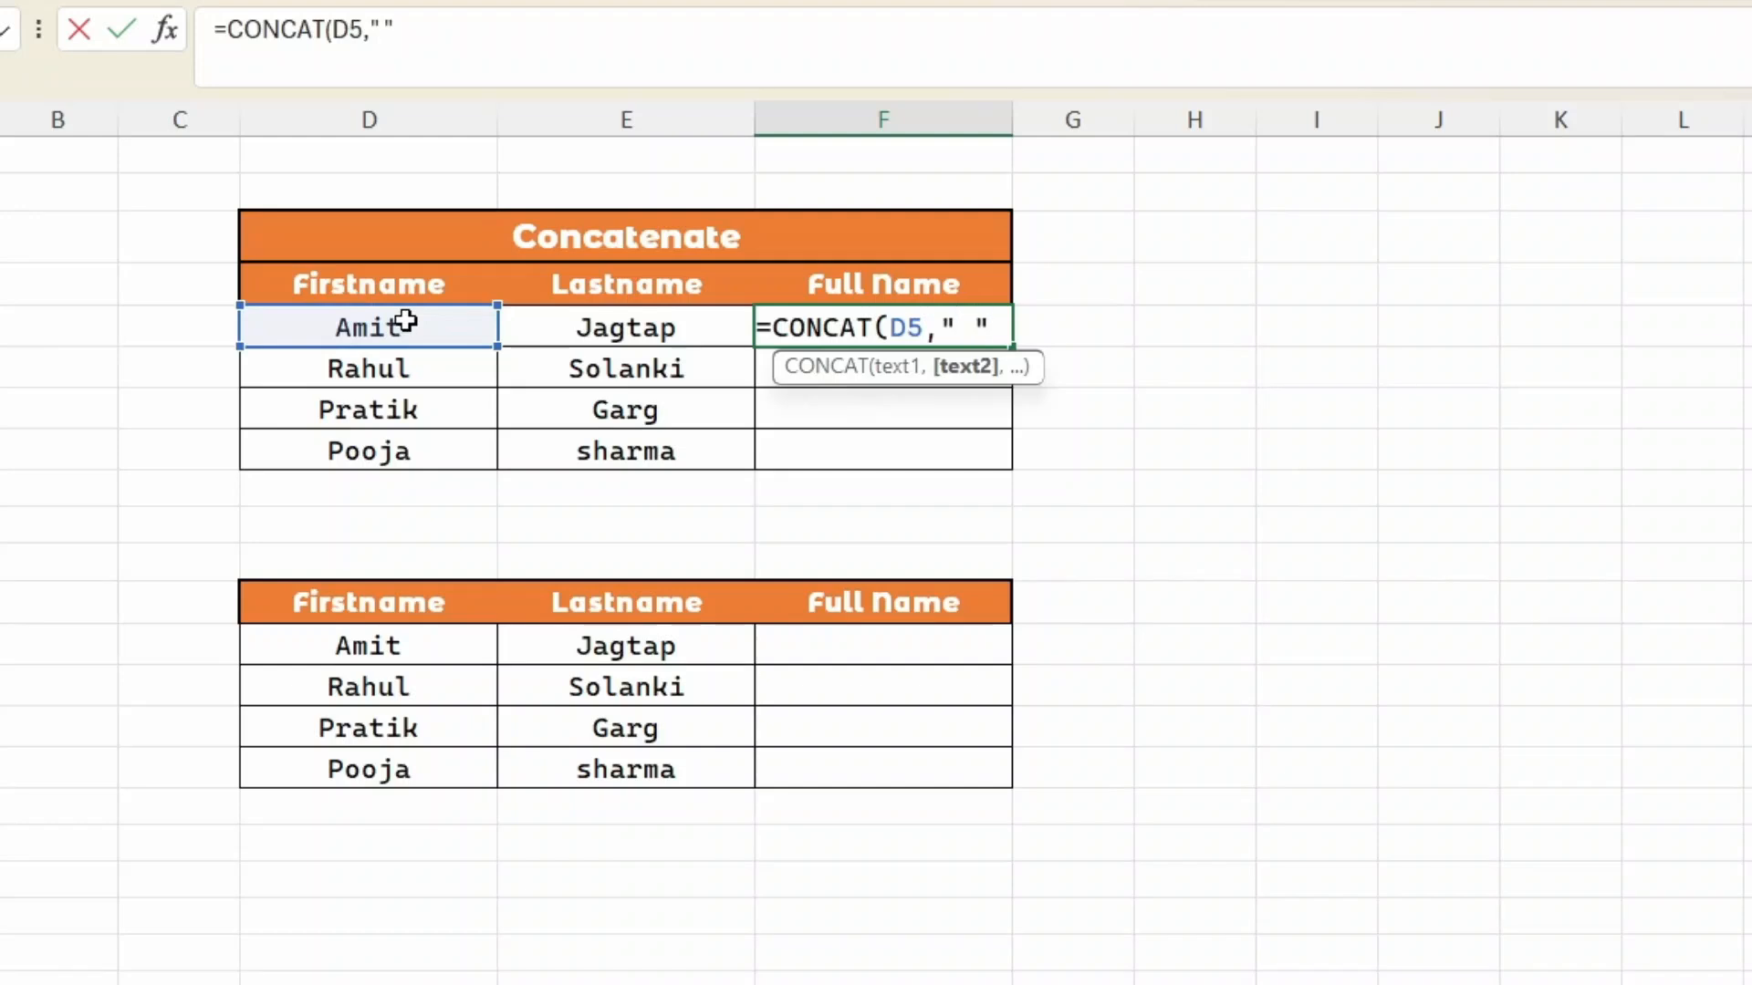
{"action": "type", "text": "\" \","}
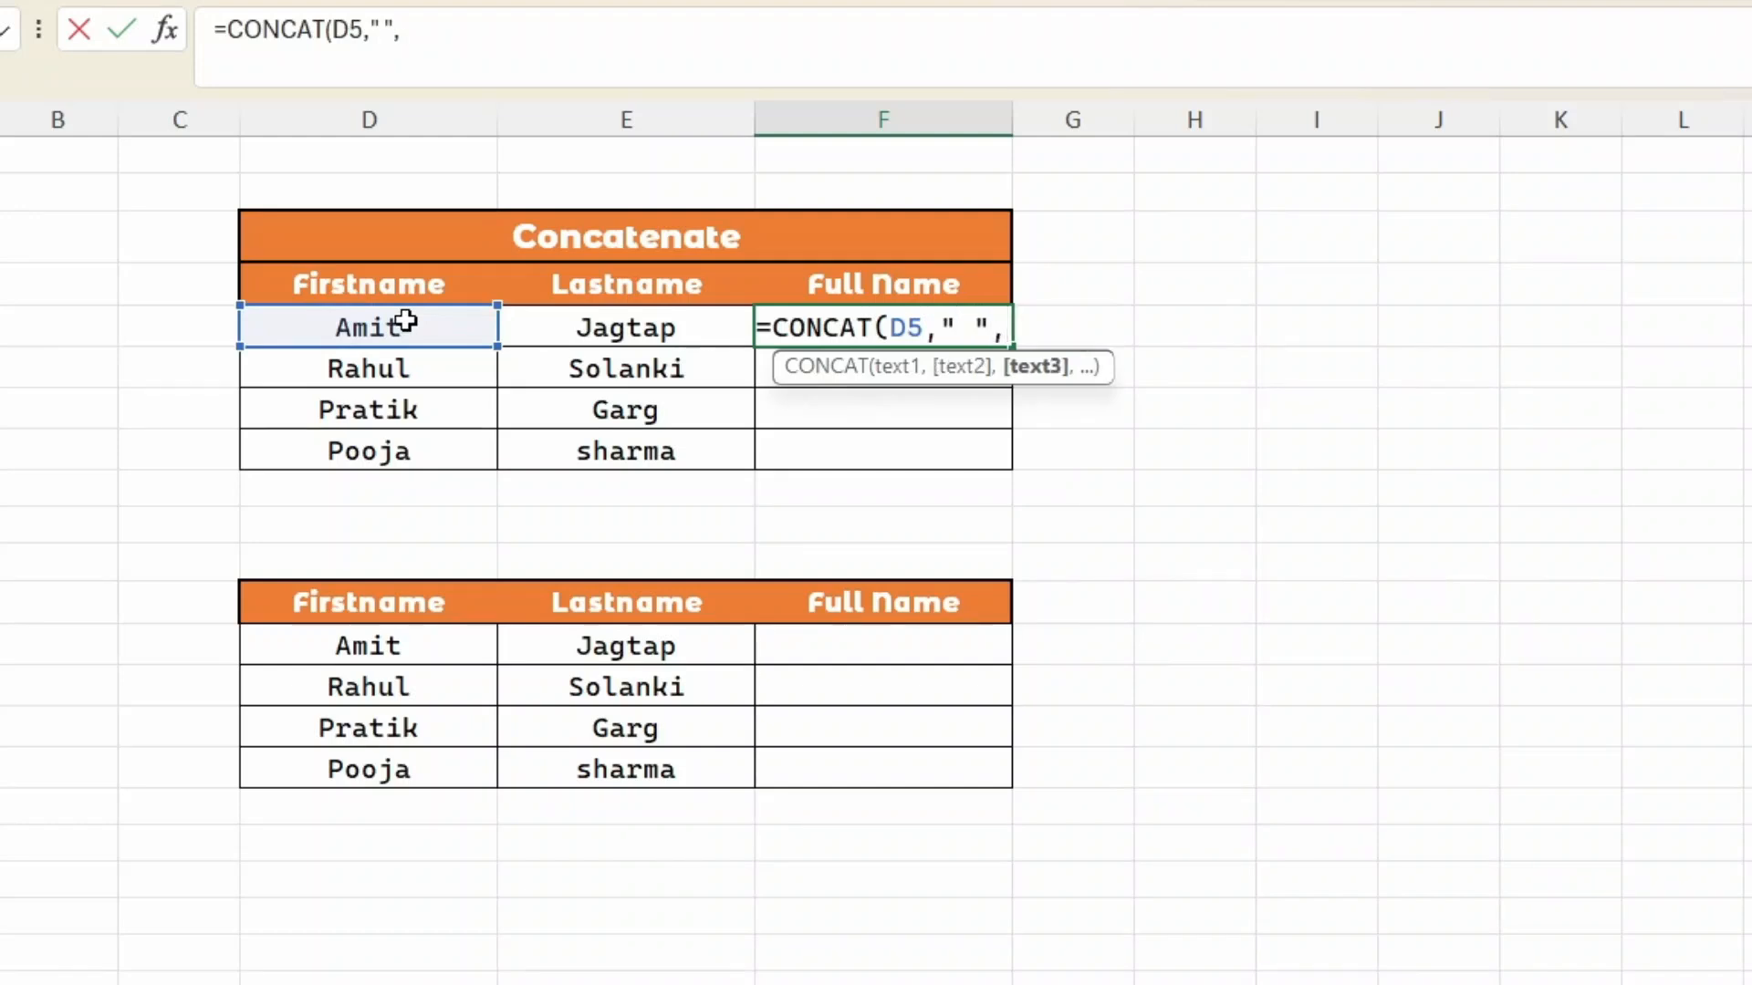
{"action": "left_click", "coordinate": [637, 331]}
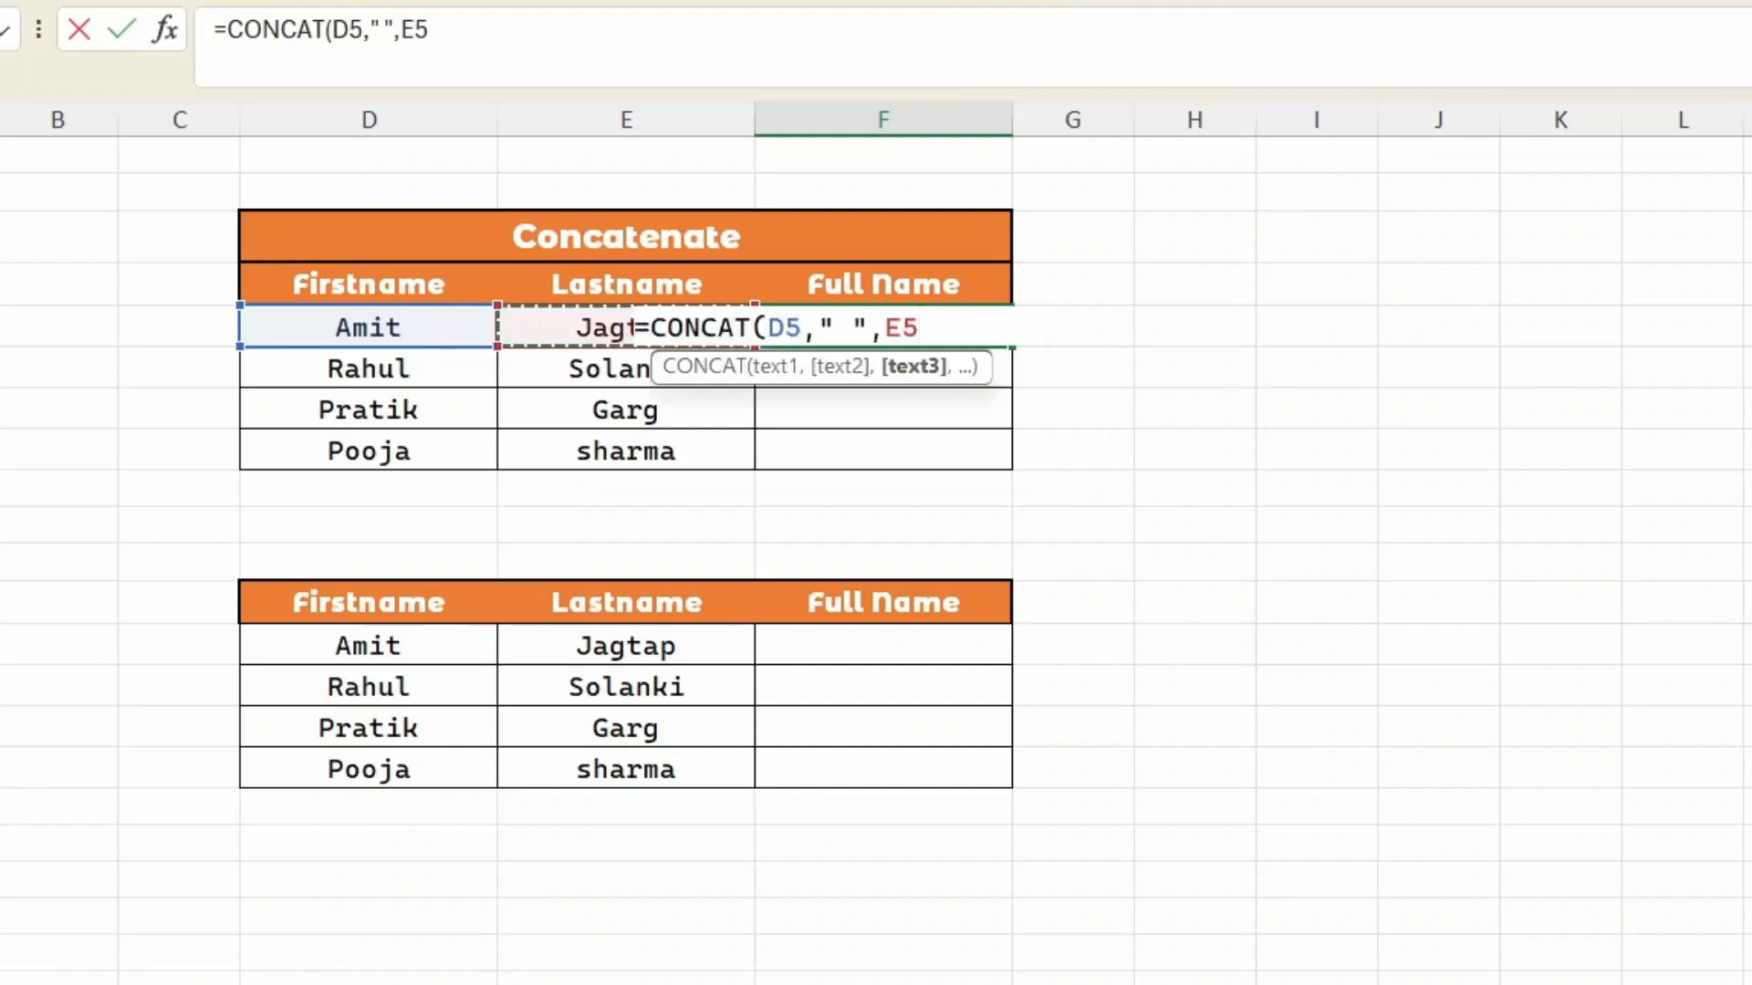
{"action": "type", "text": ")"}
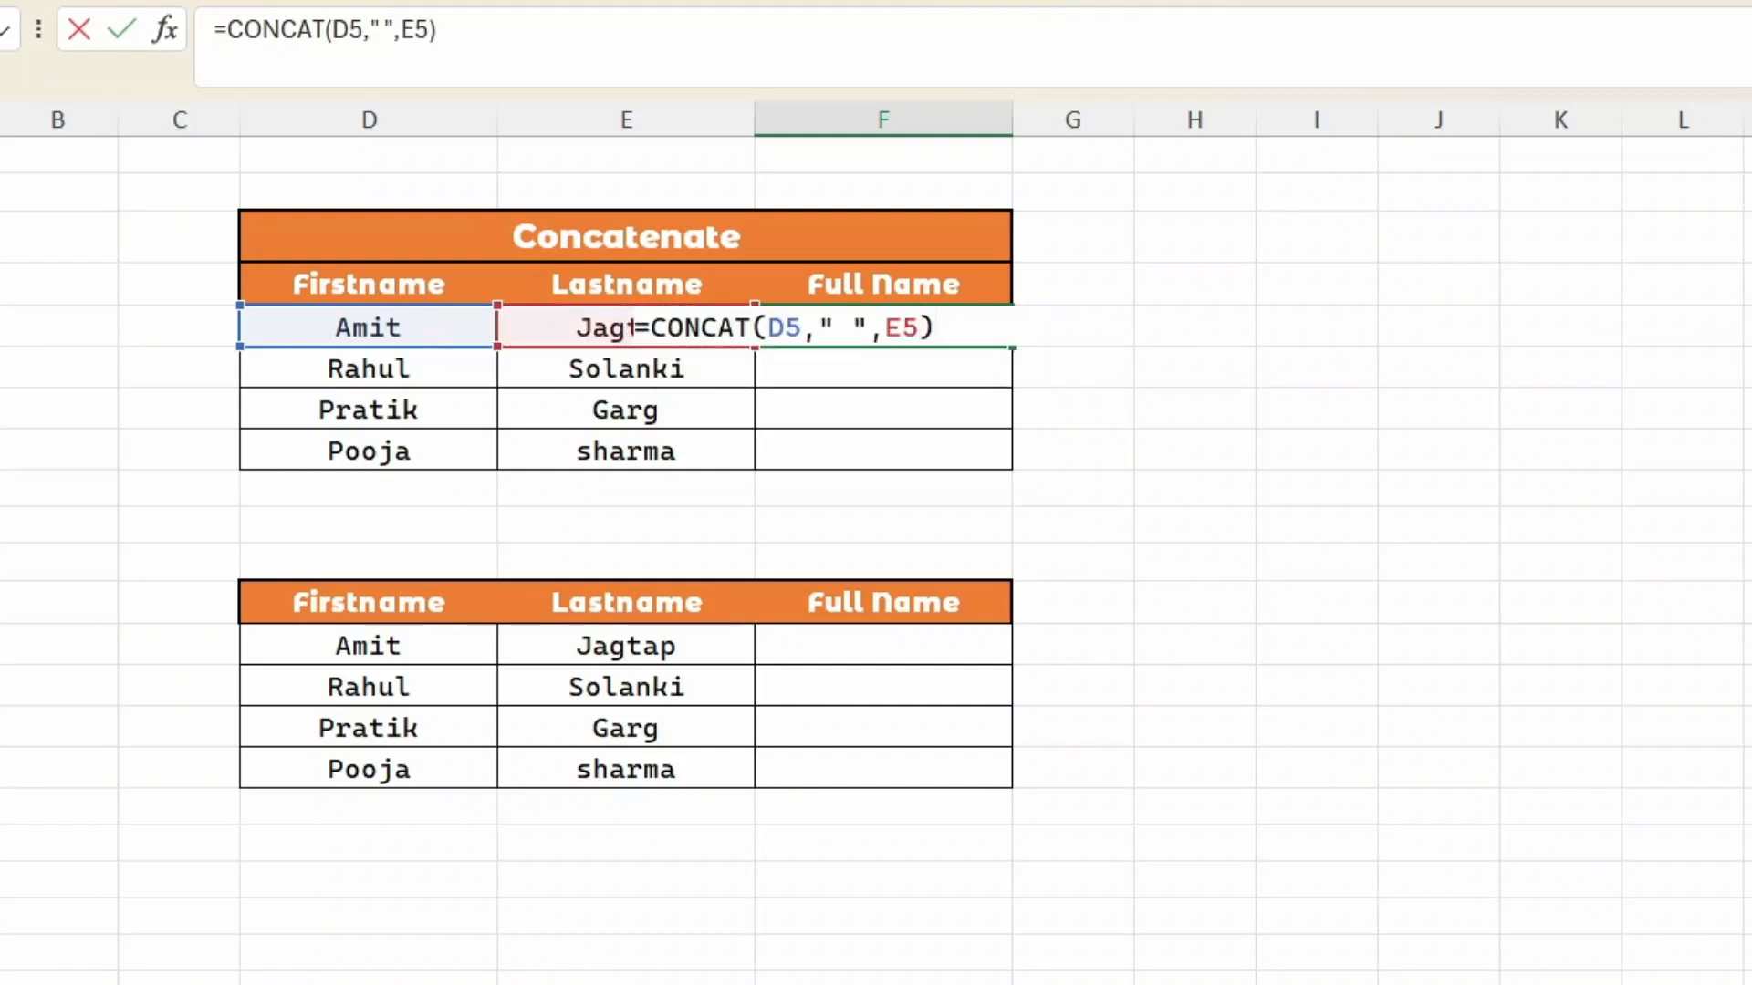
{"action": "key", "text": "Return"}
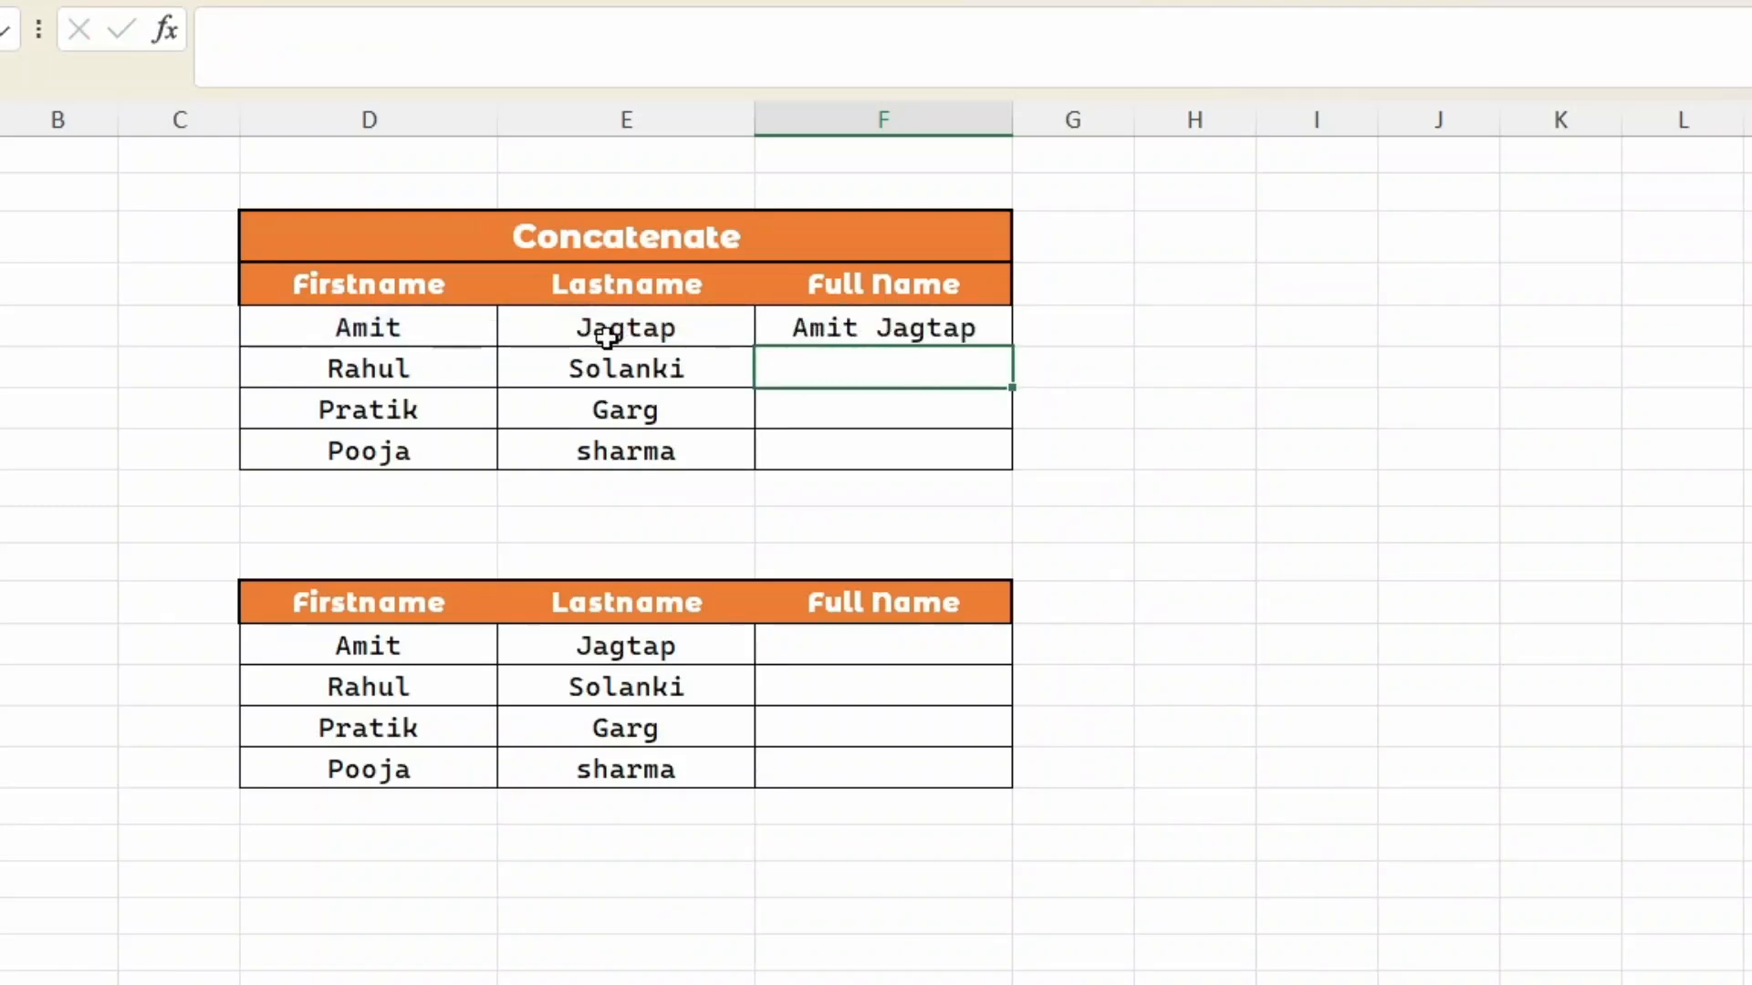
{"action": "left_click", "coordinate": [857, 340]}
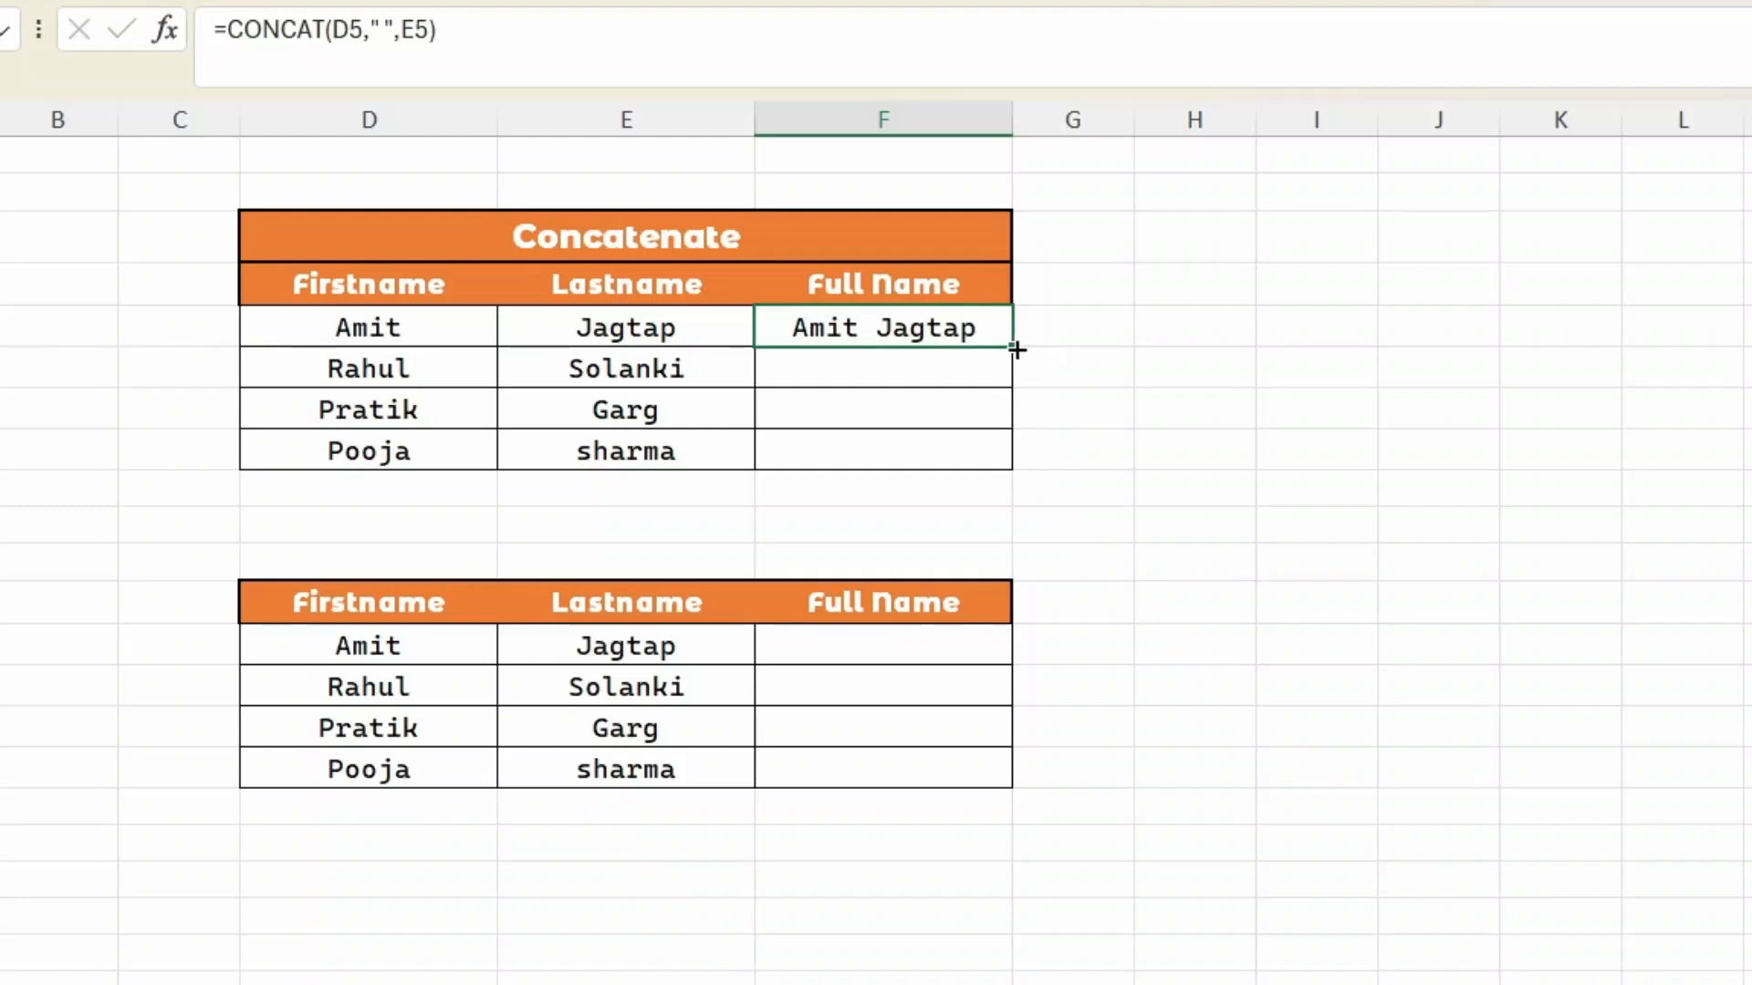
{"action": "left_click_drag", "start_coordinate": [1015, 348], "coordinate": [1011, 471]}
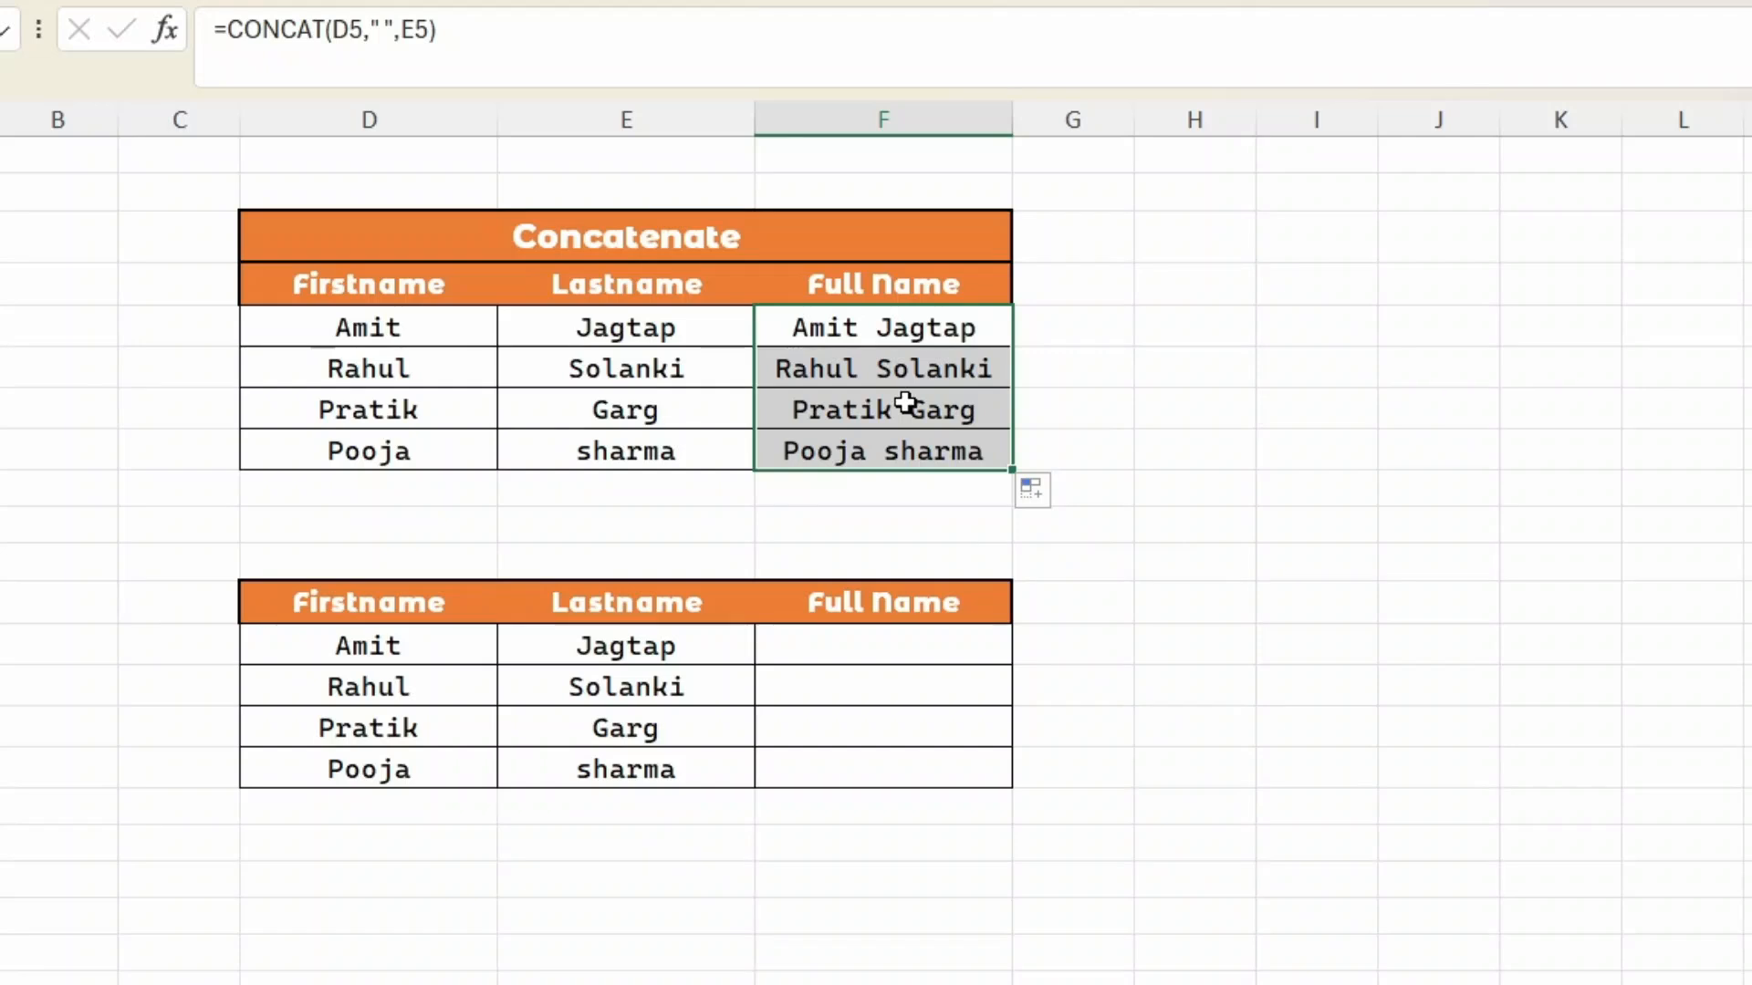
- Enter =D13&" "&E13 in F13, the second table's first Full Name cell, and fill the formula through F16
{"action": "left_click", "coordinate": [899, 650]}
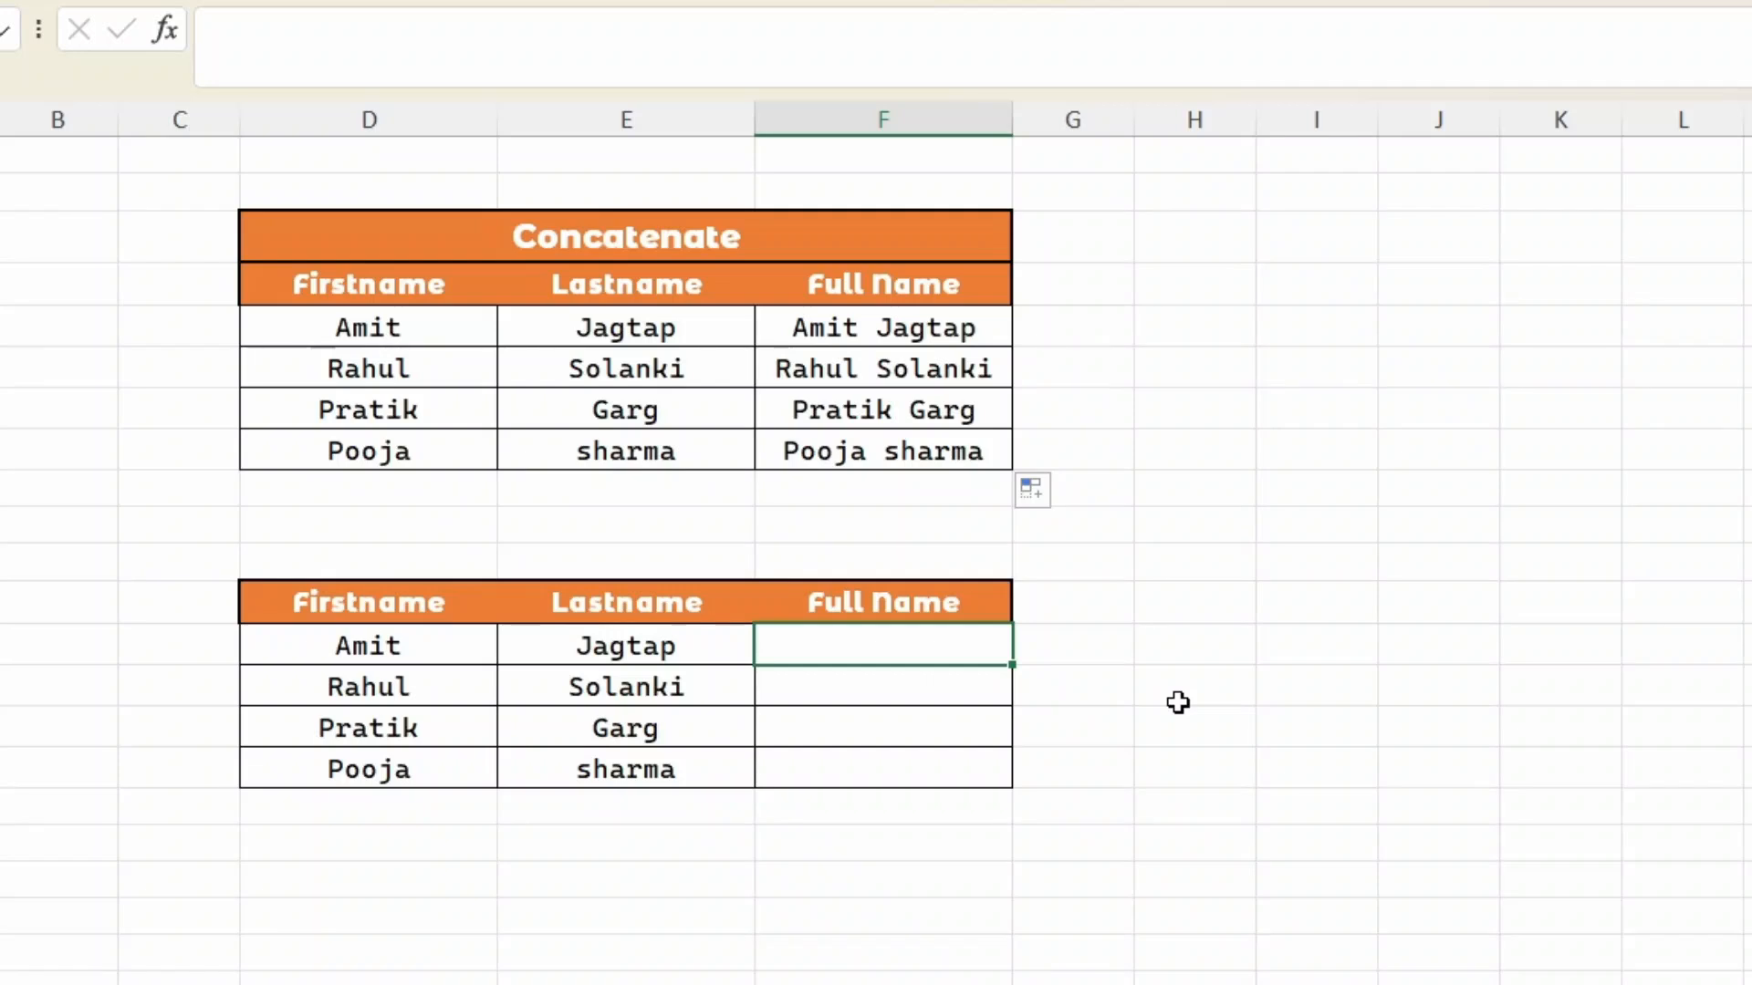
{"action": "type", "text": "="}
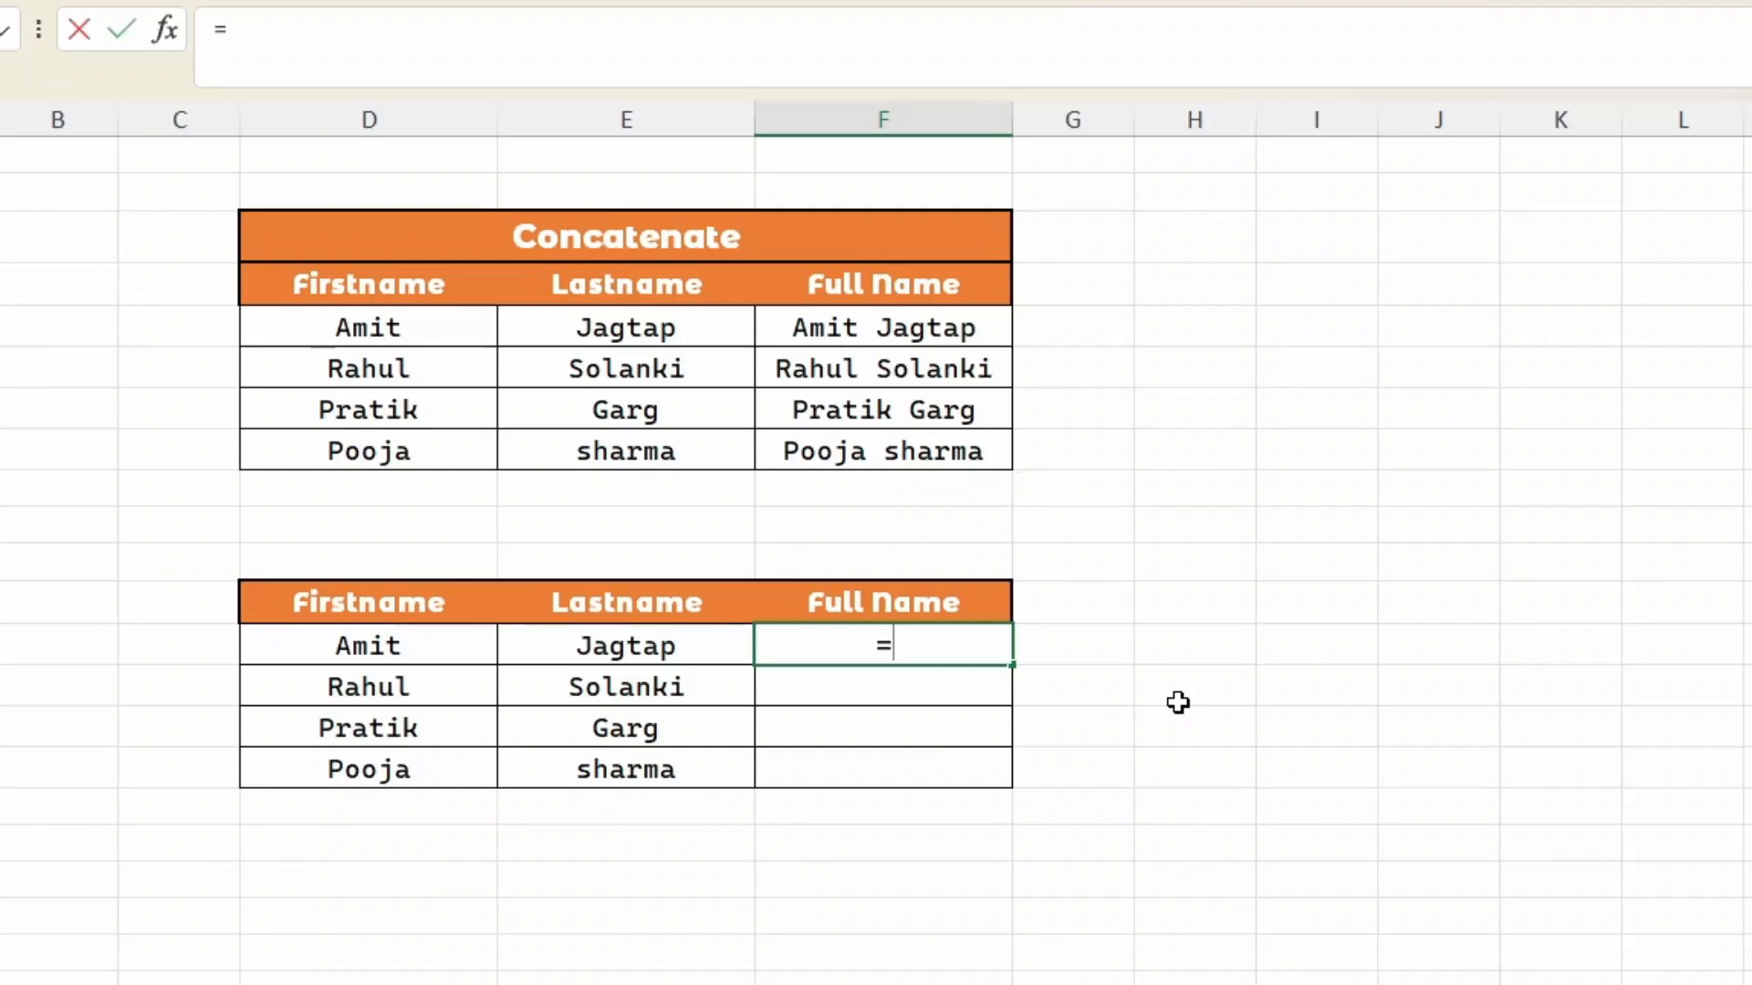
{"action": "left_click", "coordinate": [422, 642]}
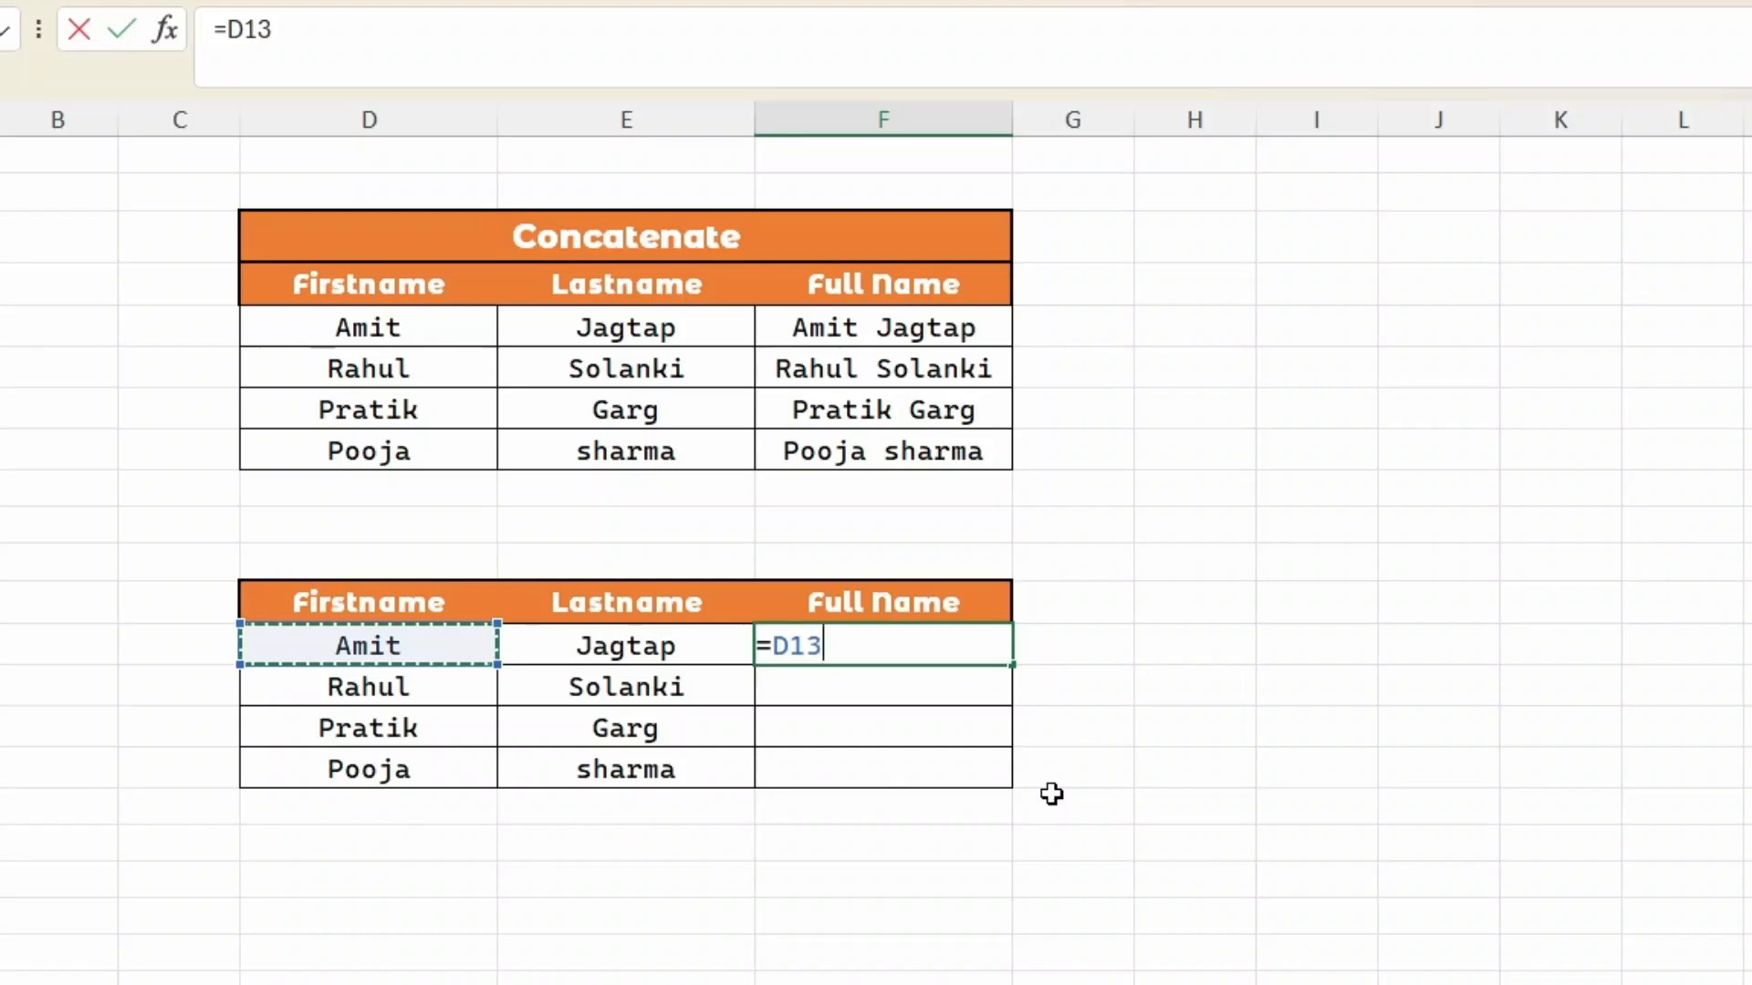
{"action": "type", "text": "&"}
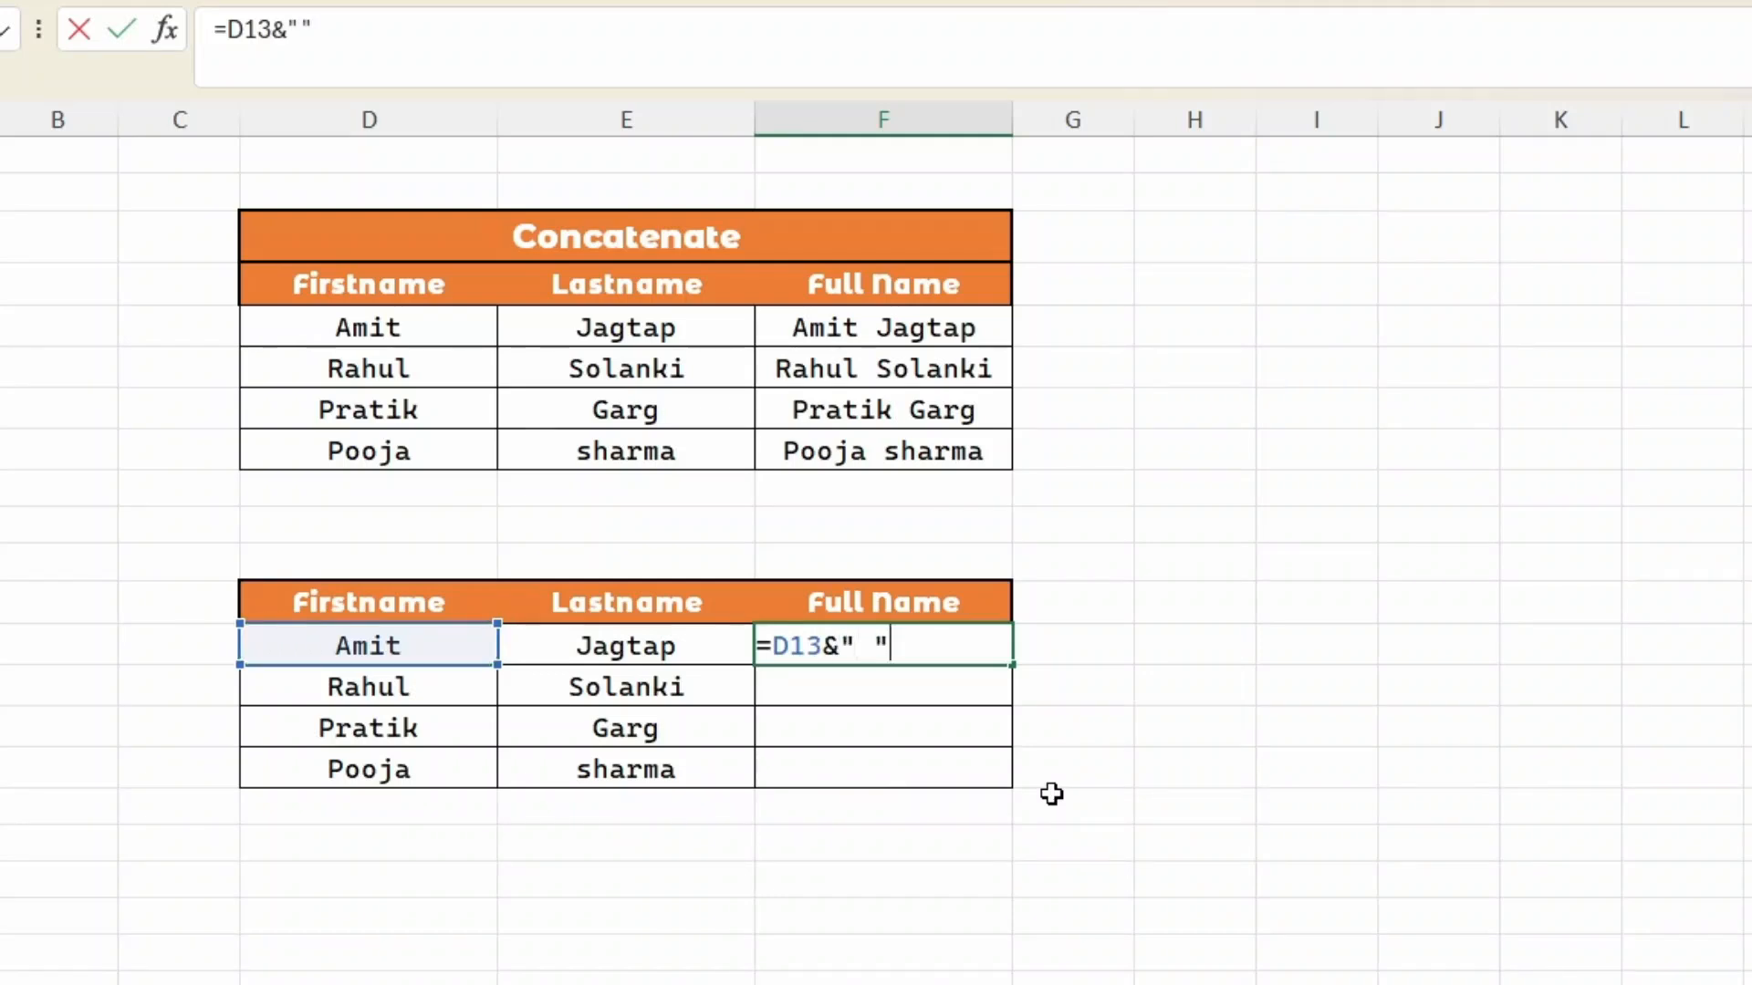
{"action": "type", "text": "\" \"&"}
{"action": "left_click", "coordinate": [639, 646]}
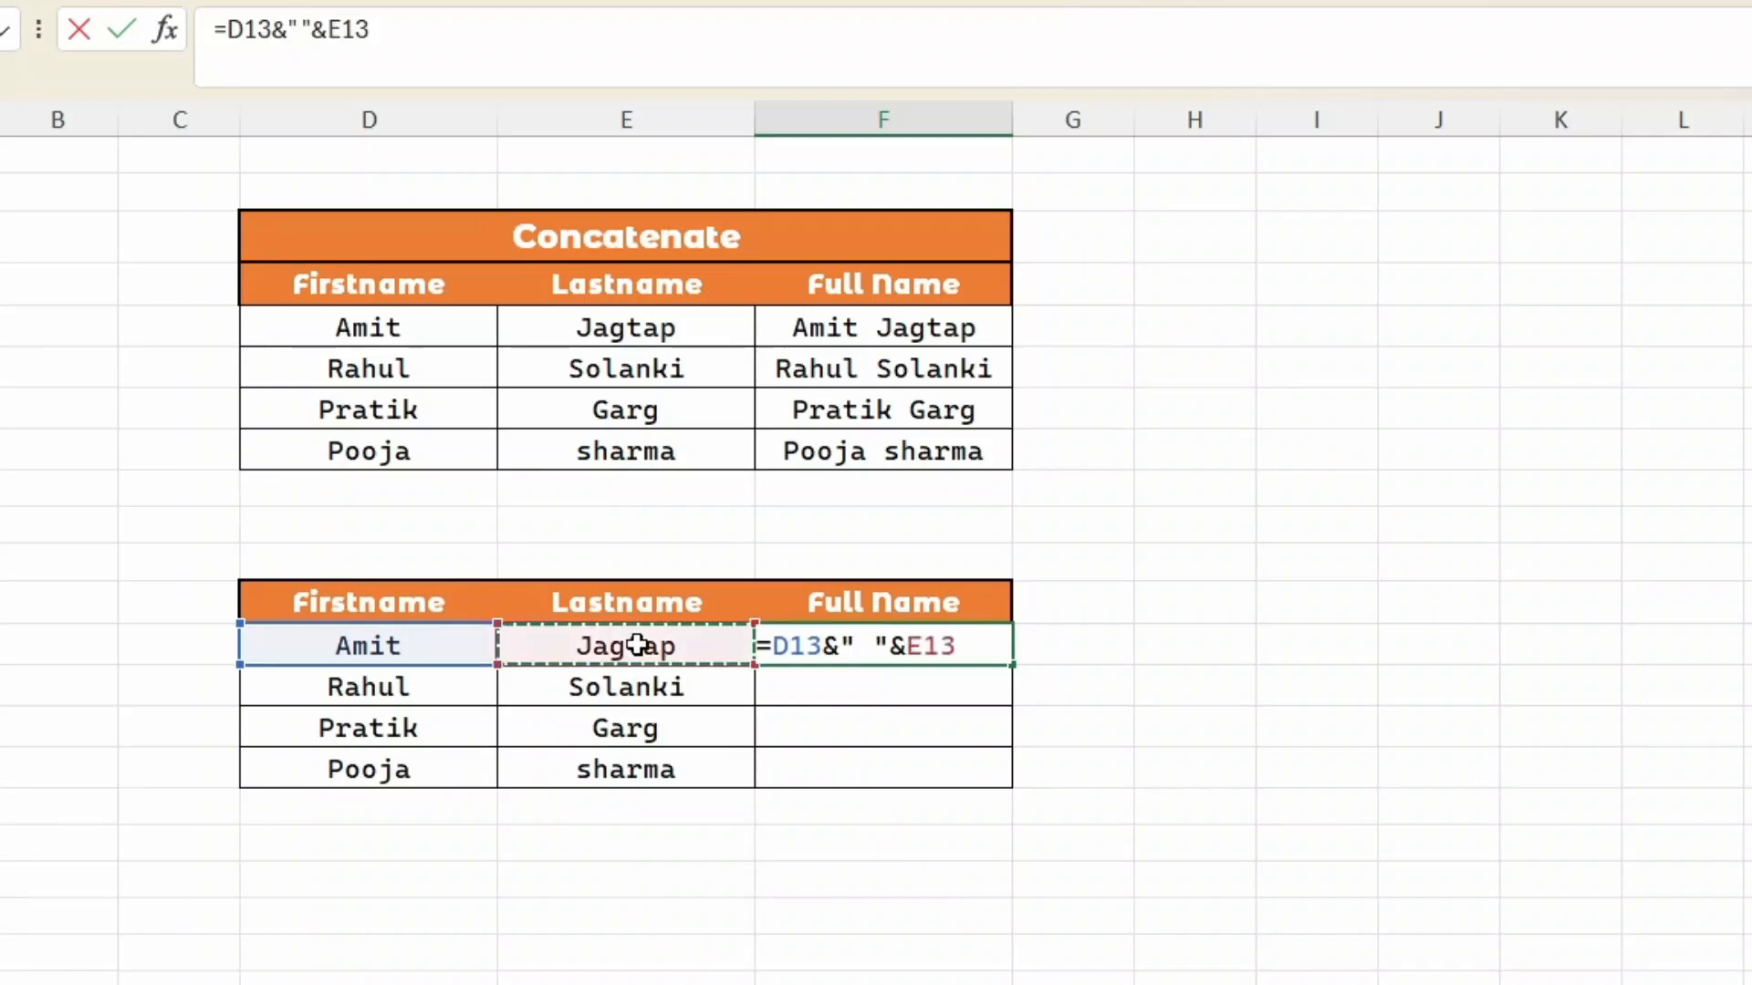
{"action": "key", "text": "Return"}
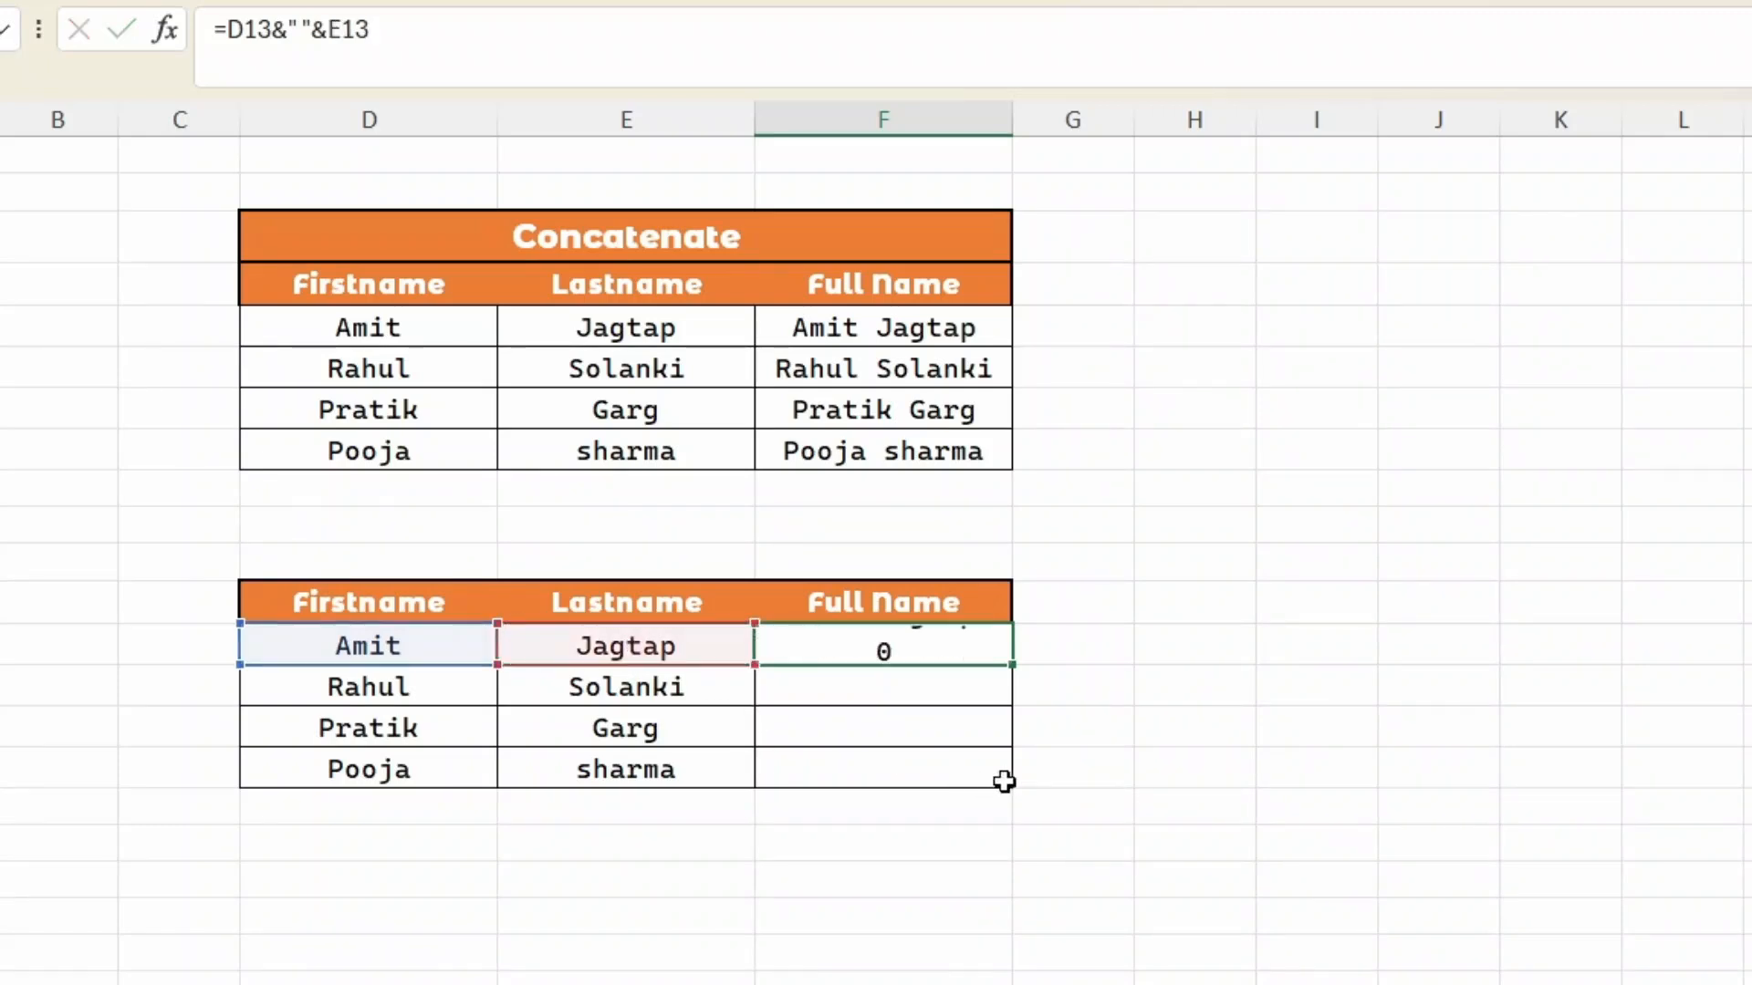
{"action": "left_click", "coordinate": [990, 653]}
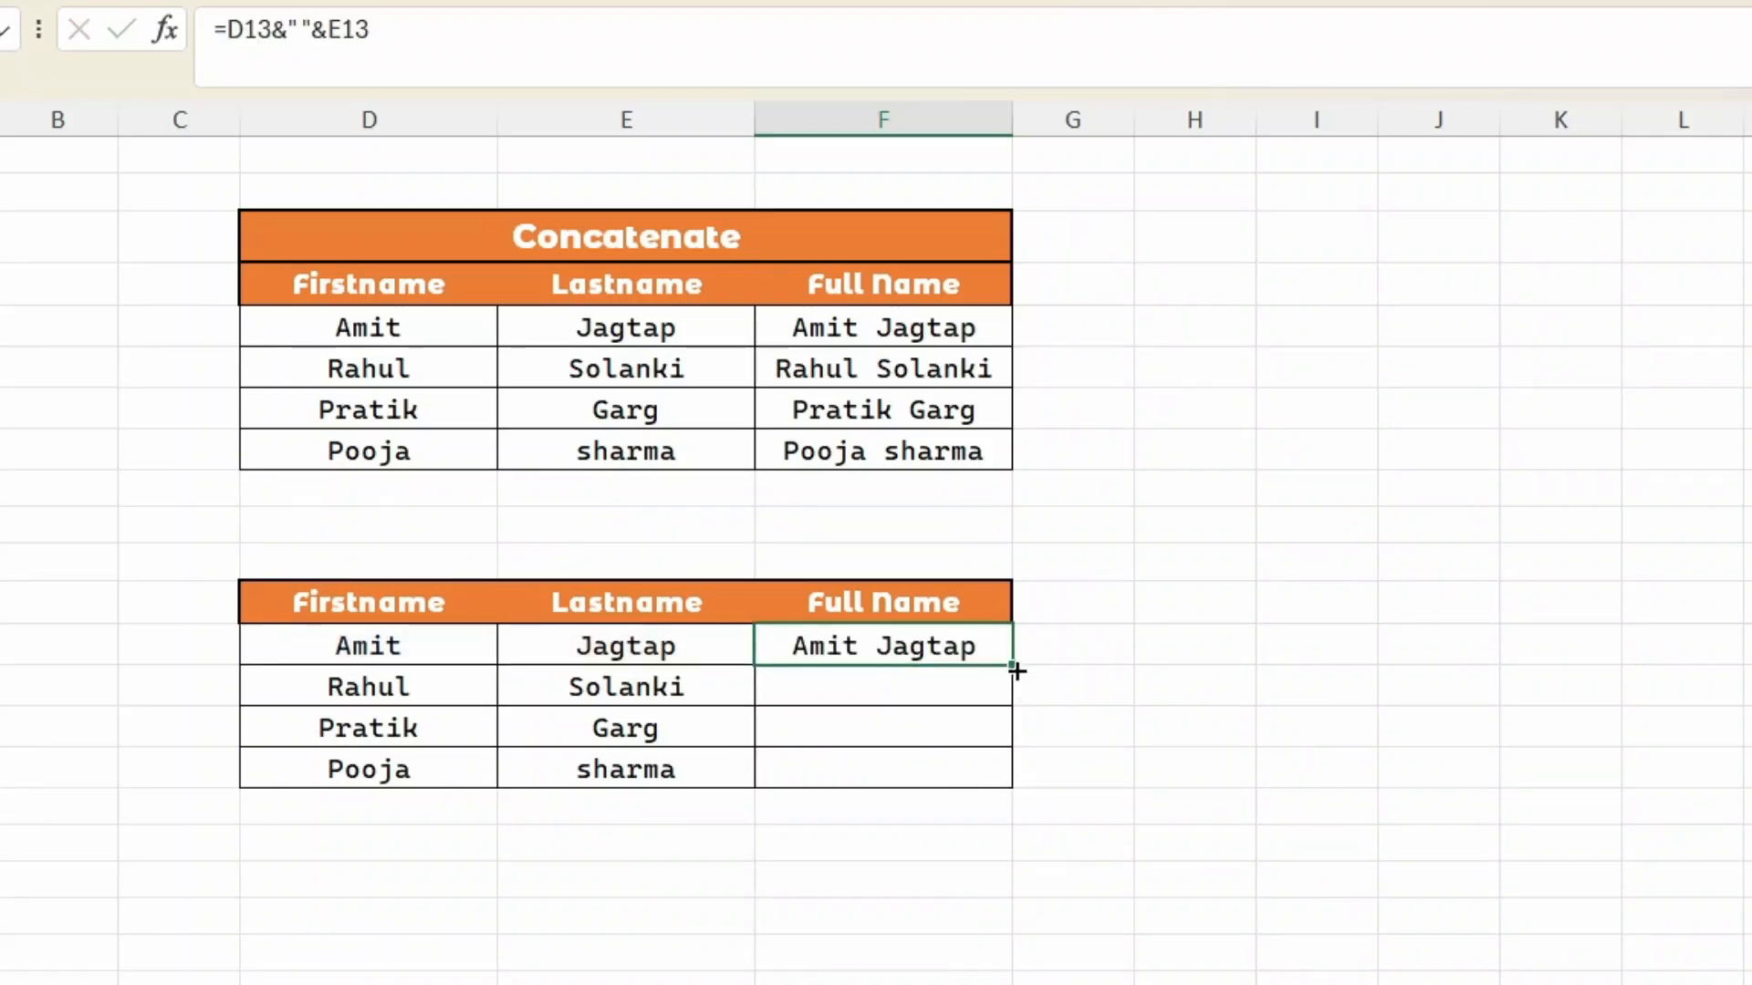
{"action": "left_click_drag", "start_coordinate": [1015, 676], "coordinate": [1011, 770]}
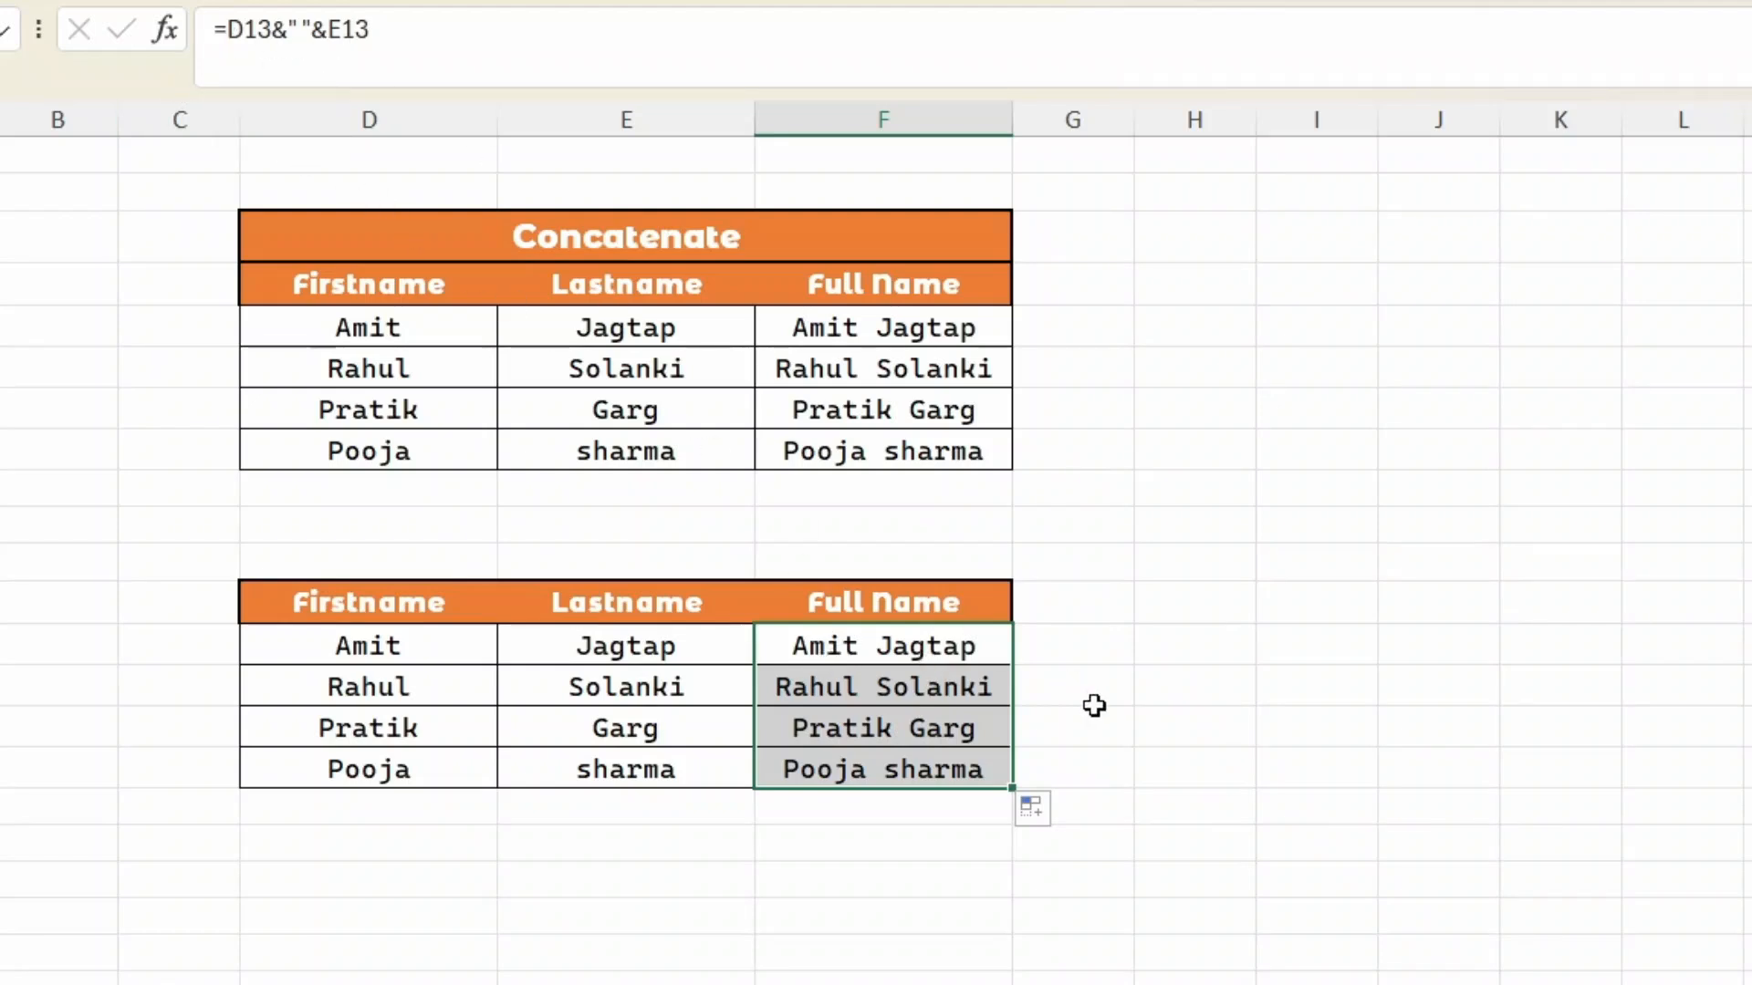
- Replace the formulas in F13:F16 with their values by copying and pasting values in place, and compare them with F5's formula
{"action": "key", "text": "ctrl+c"}
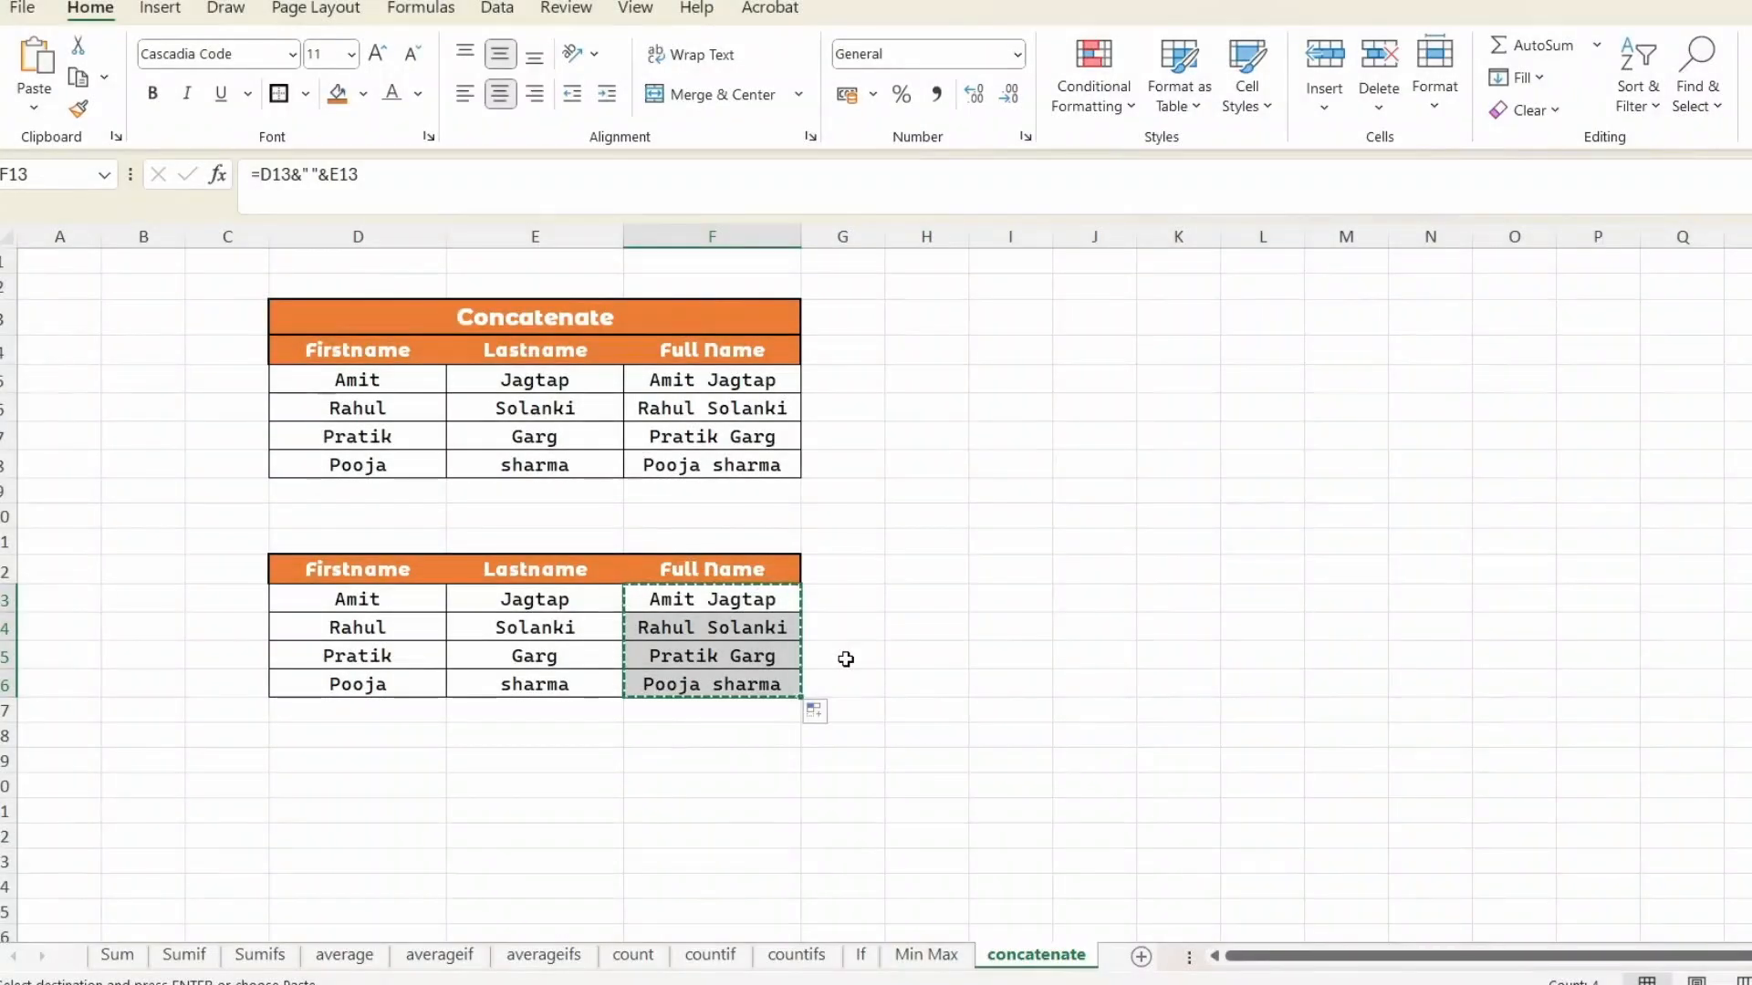
{"action": "left_click", "coordinate": [33, 111]}
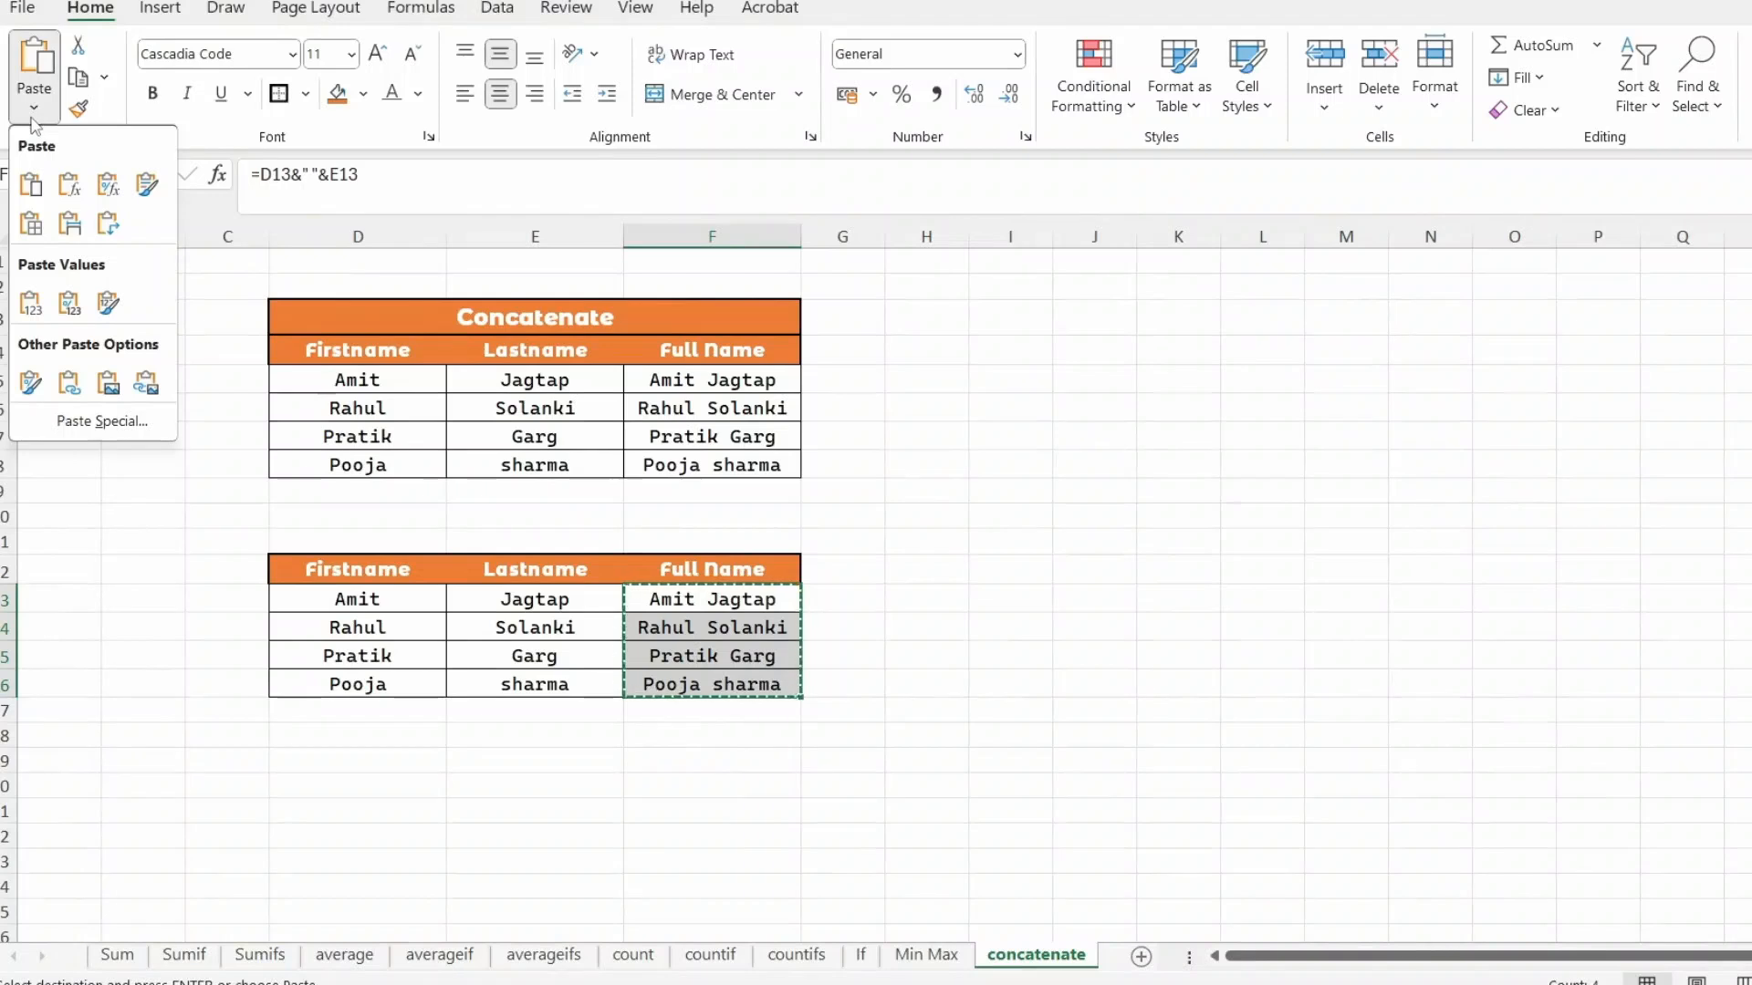
{"action": "left_click", "coordinate": [40, 314]}
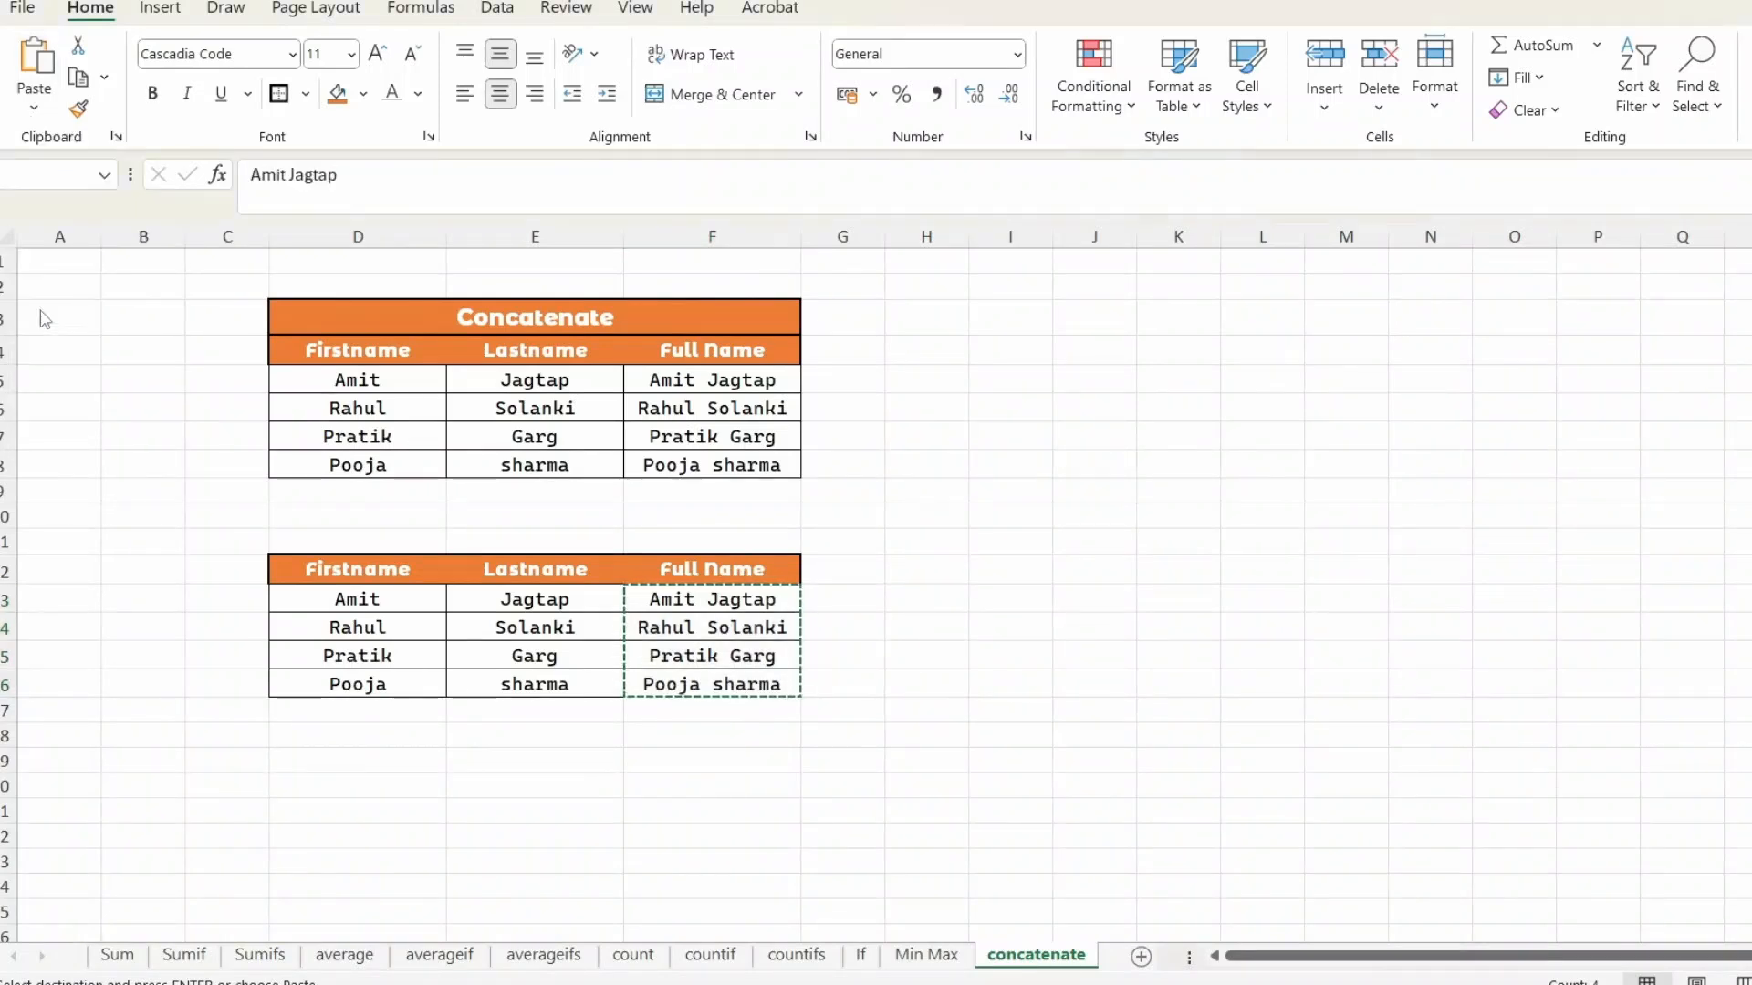
{"action": "left_click", "coordinate": [905, 572]}
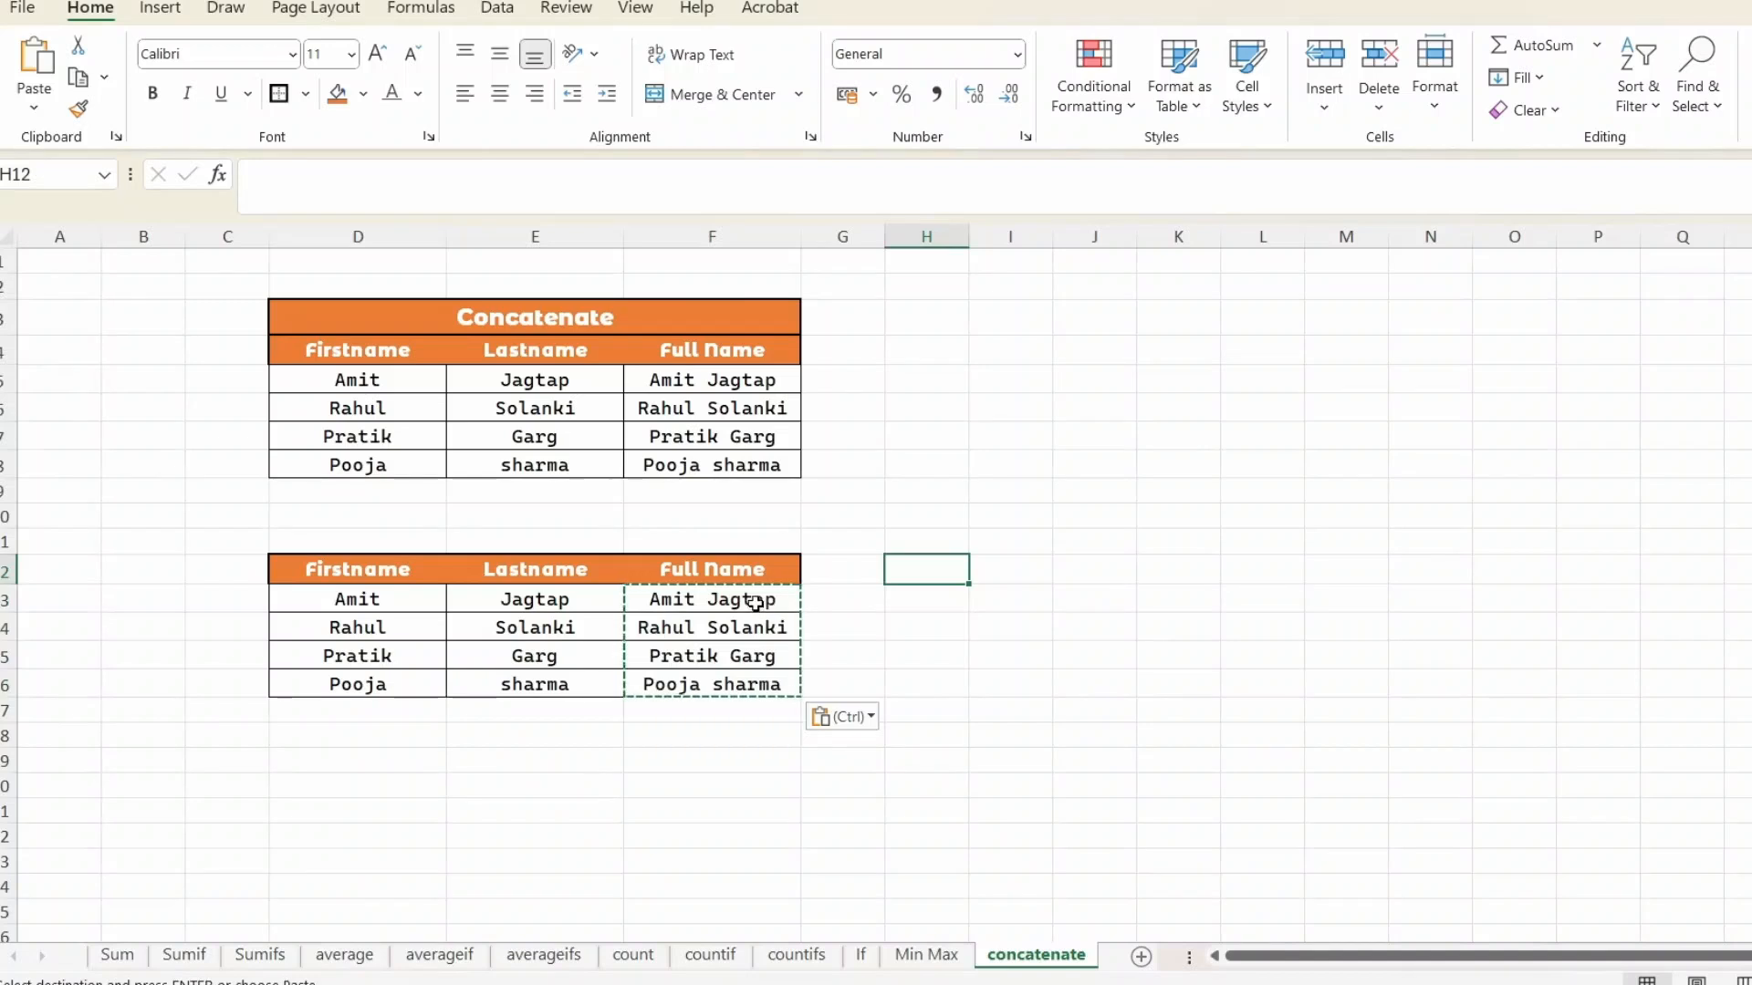
{"action": "left_click_drag", "start_coordinate": [756, 603], "coordinate": [744, 686]}
{"action": "left_click", "coordinate": [739, 602]}
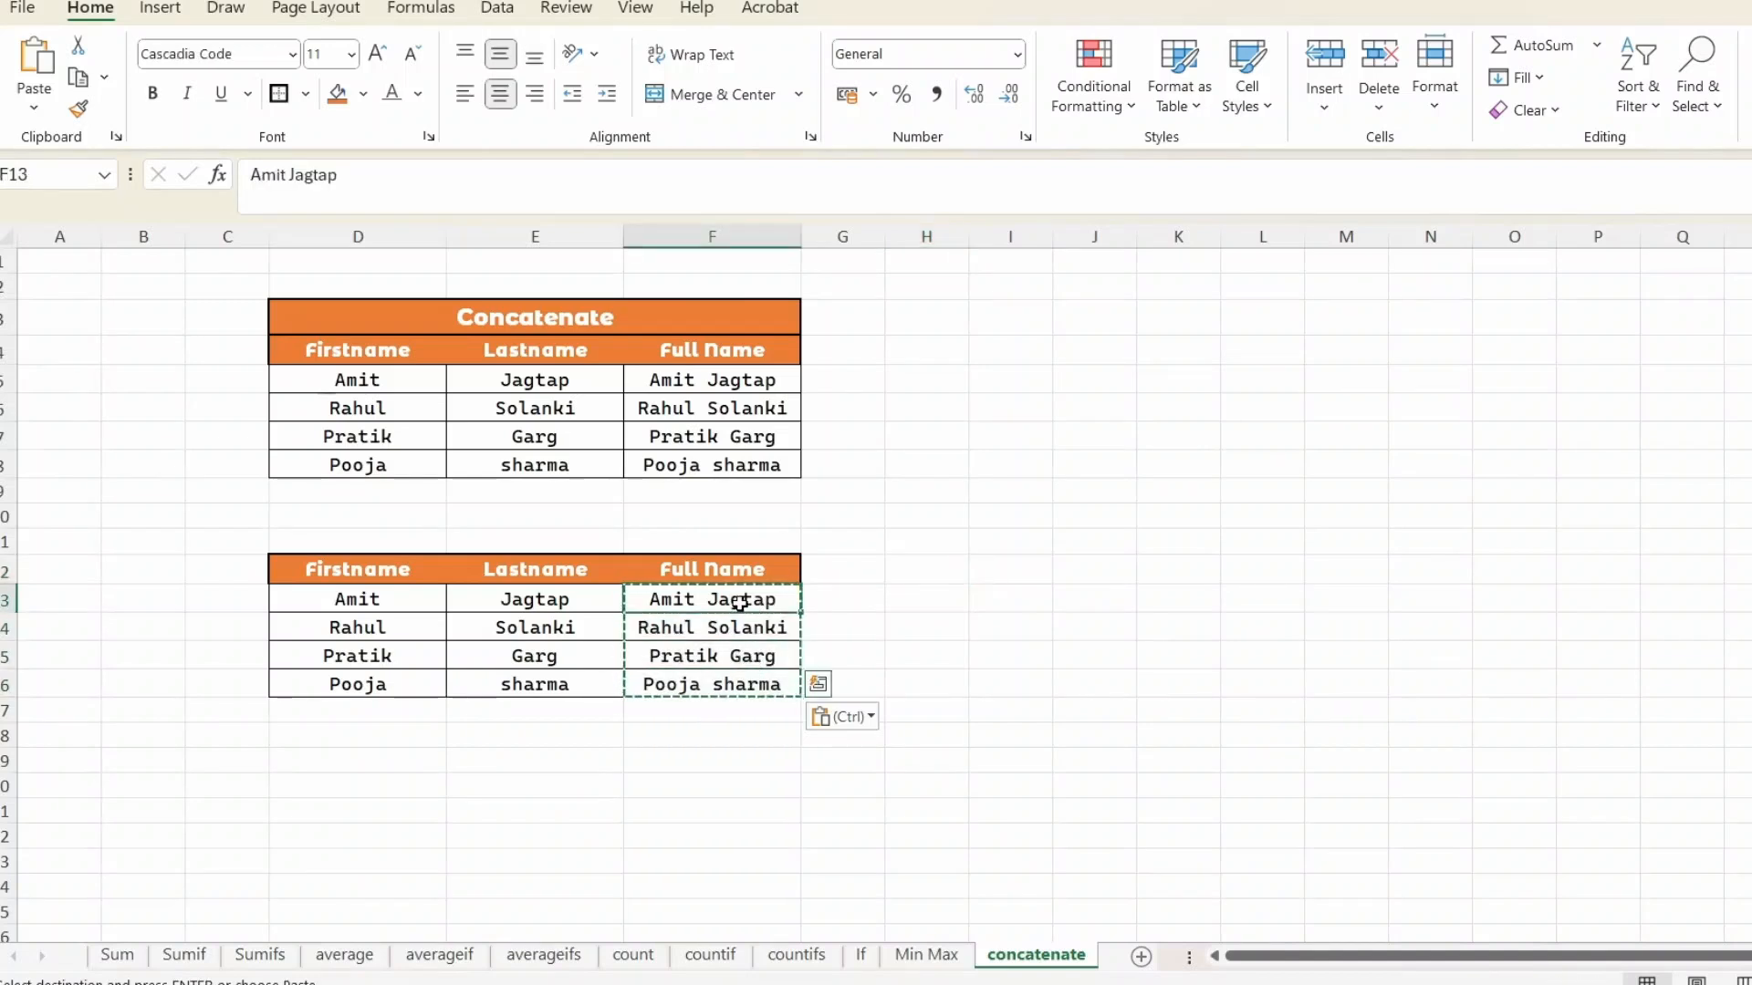
{"action": "left_click", "coordinate": [710, 384]}
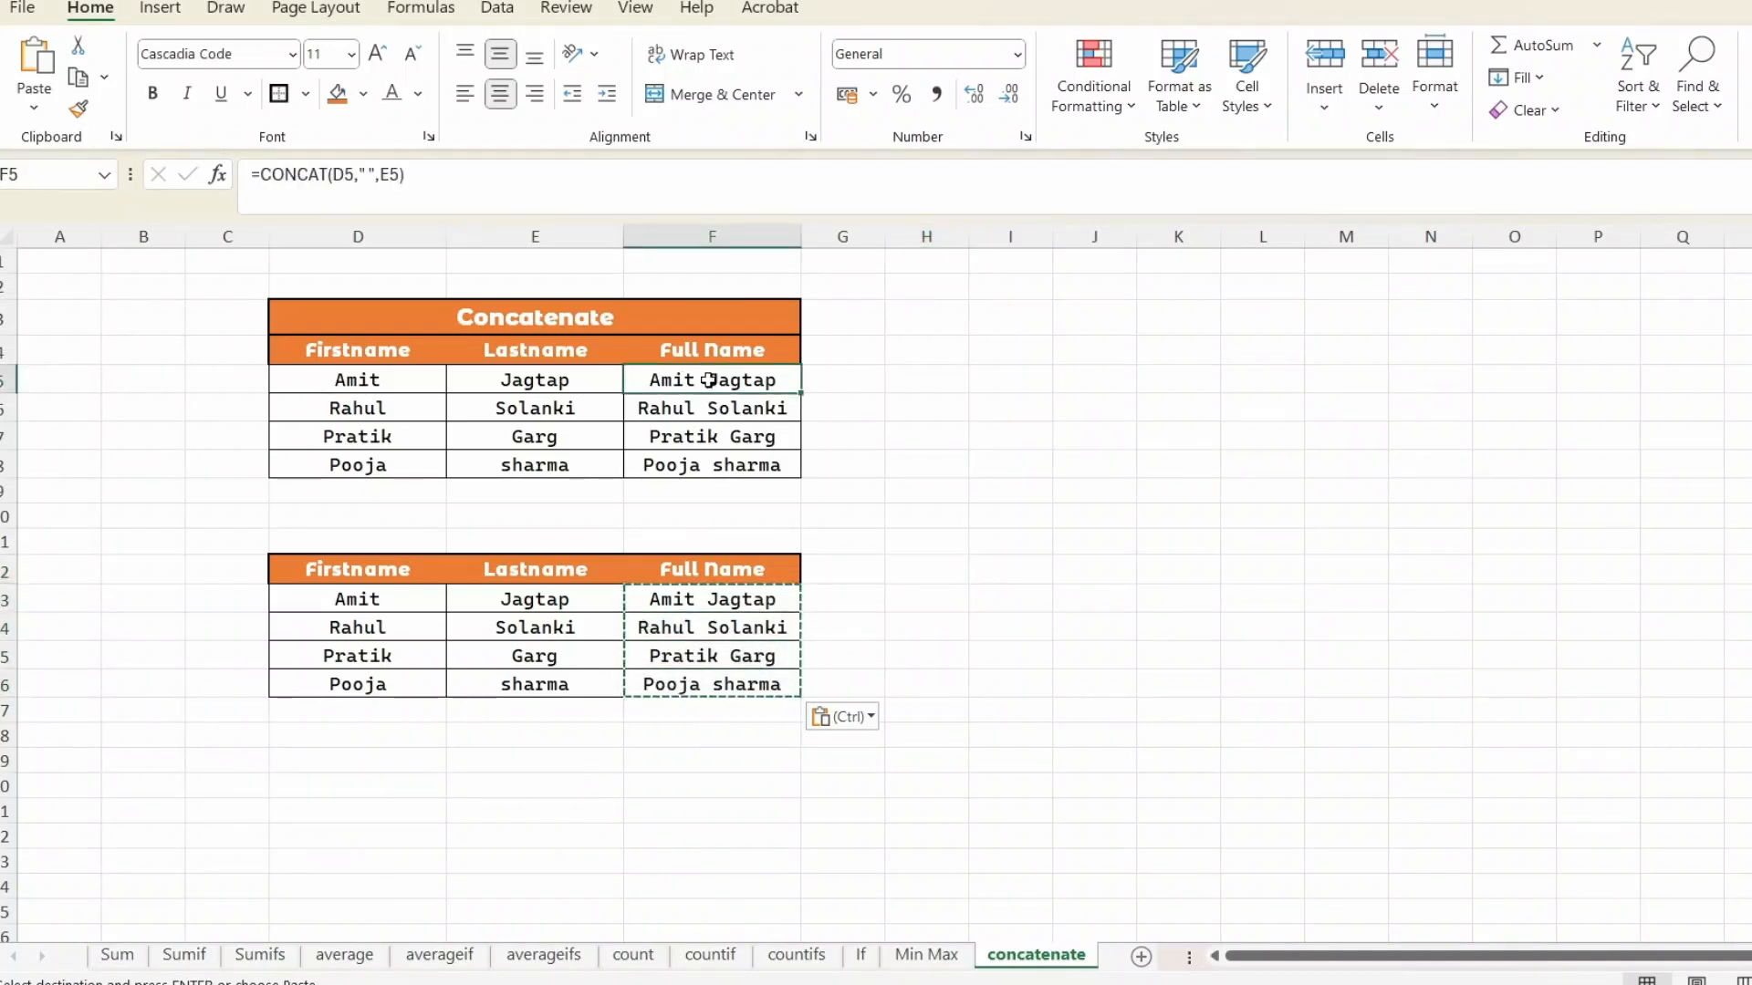
{"action": "left_click", "coordinate": [746, 623]}
{"action": "left_click_drag", "start_coordinate": [740, 602], "coordinate": [740, 682]}
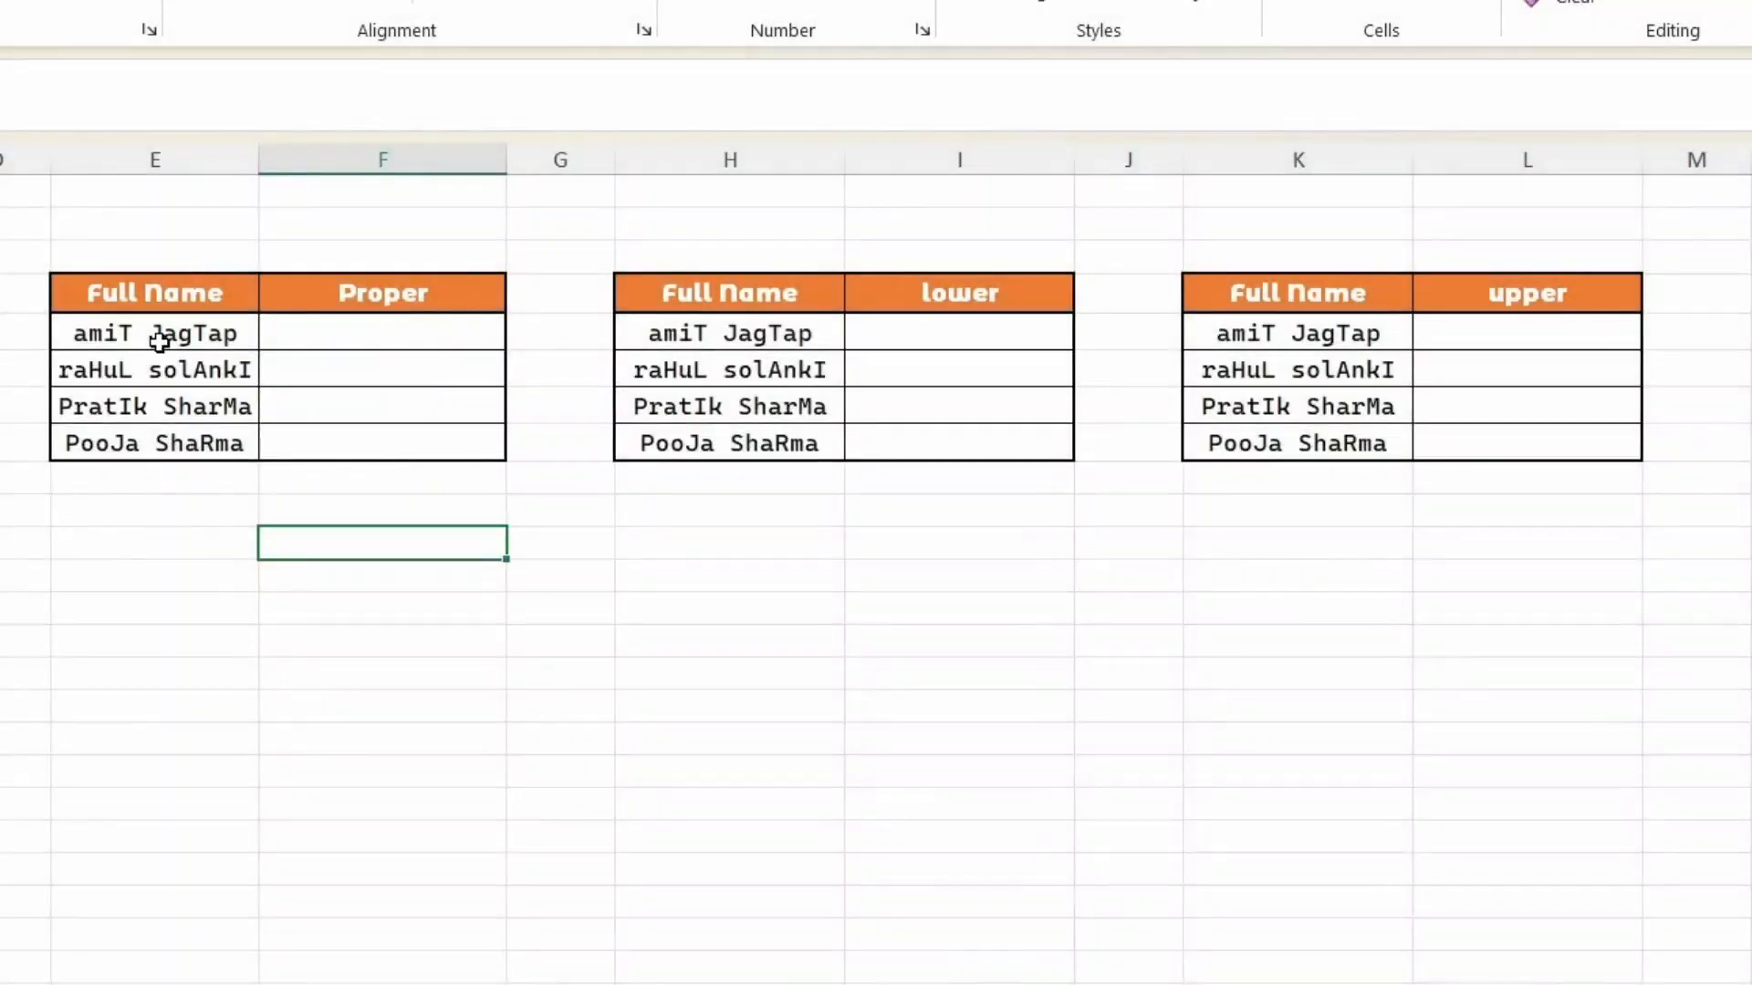
- Enter =PROPER(E5) in F5, the first cell of the Proper column, and fill the formula through F8
{"action": "left_click", "coordinate": [395, 336]}
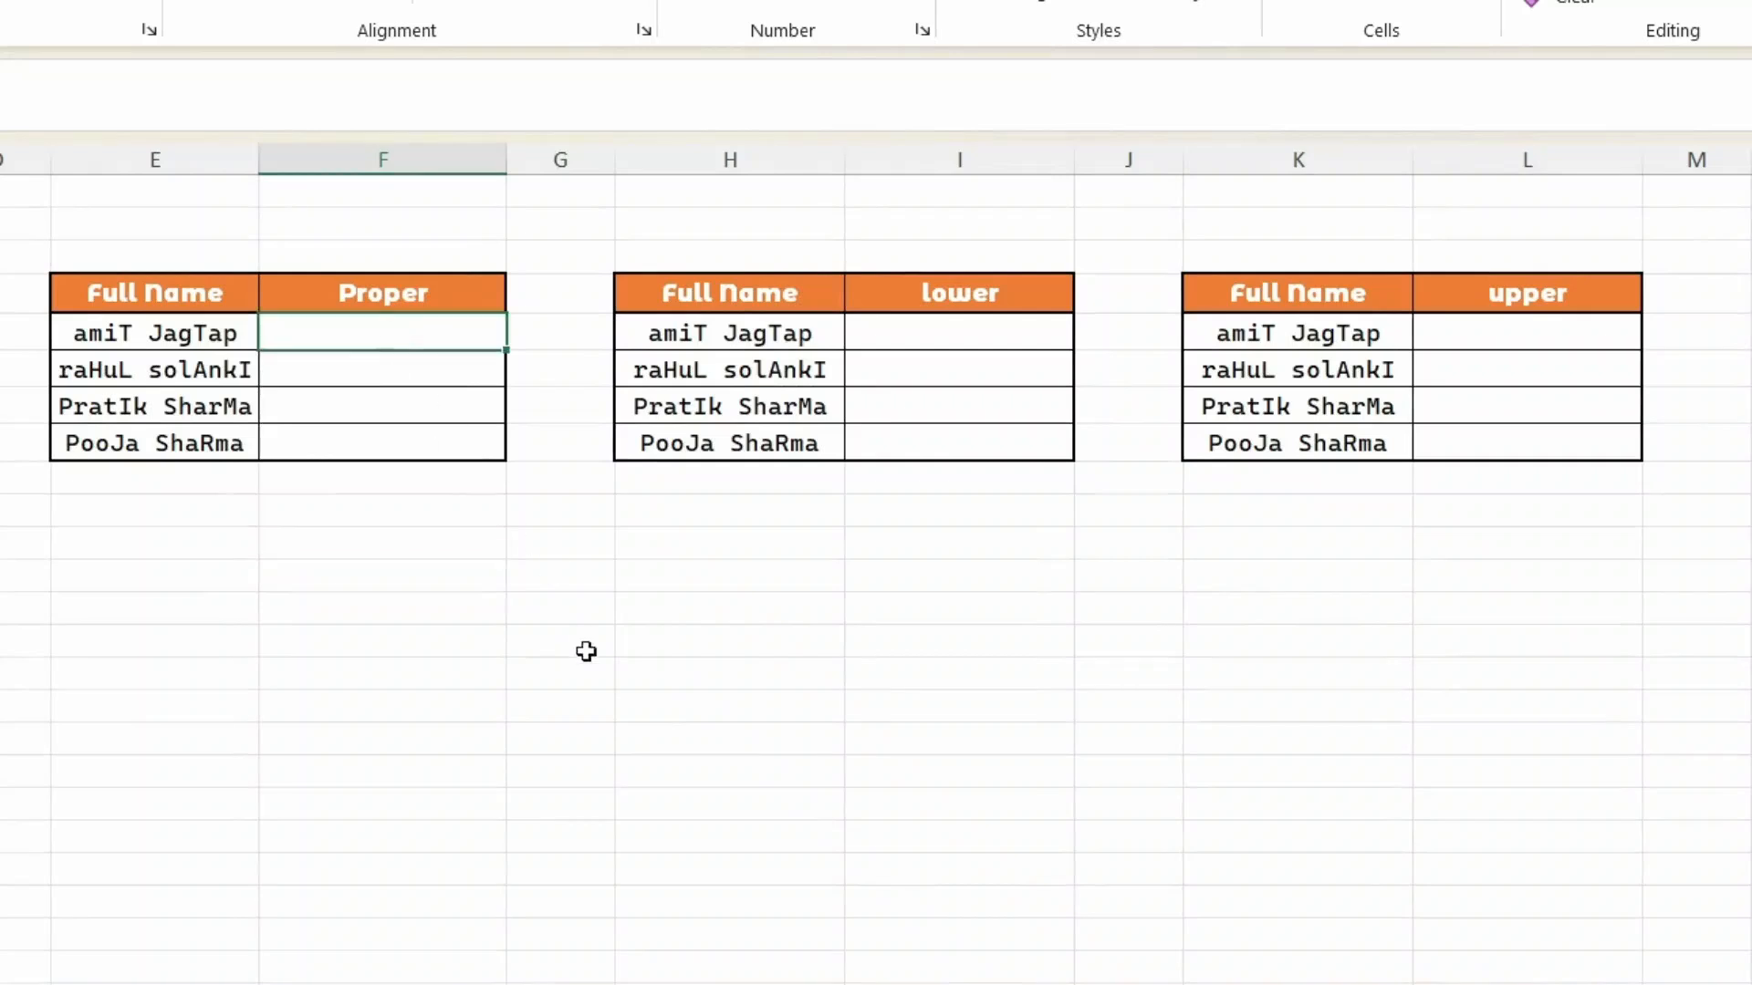
{"action": "type", "text": "=PROPER("}
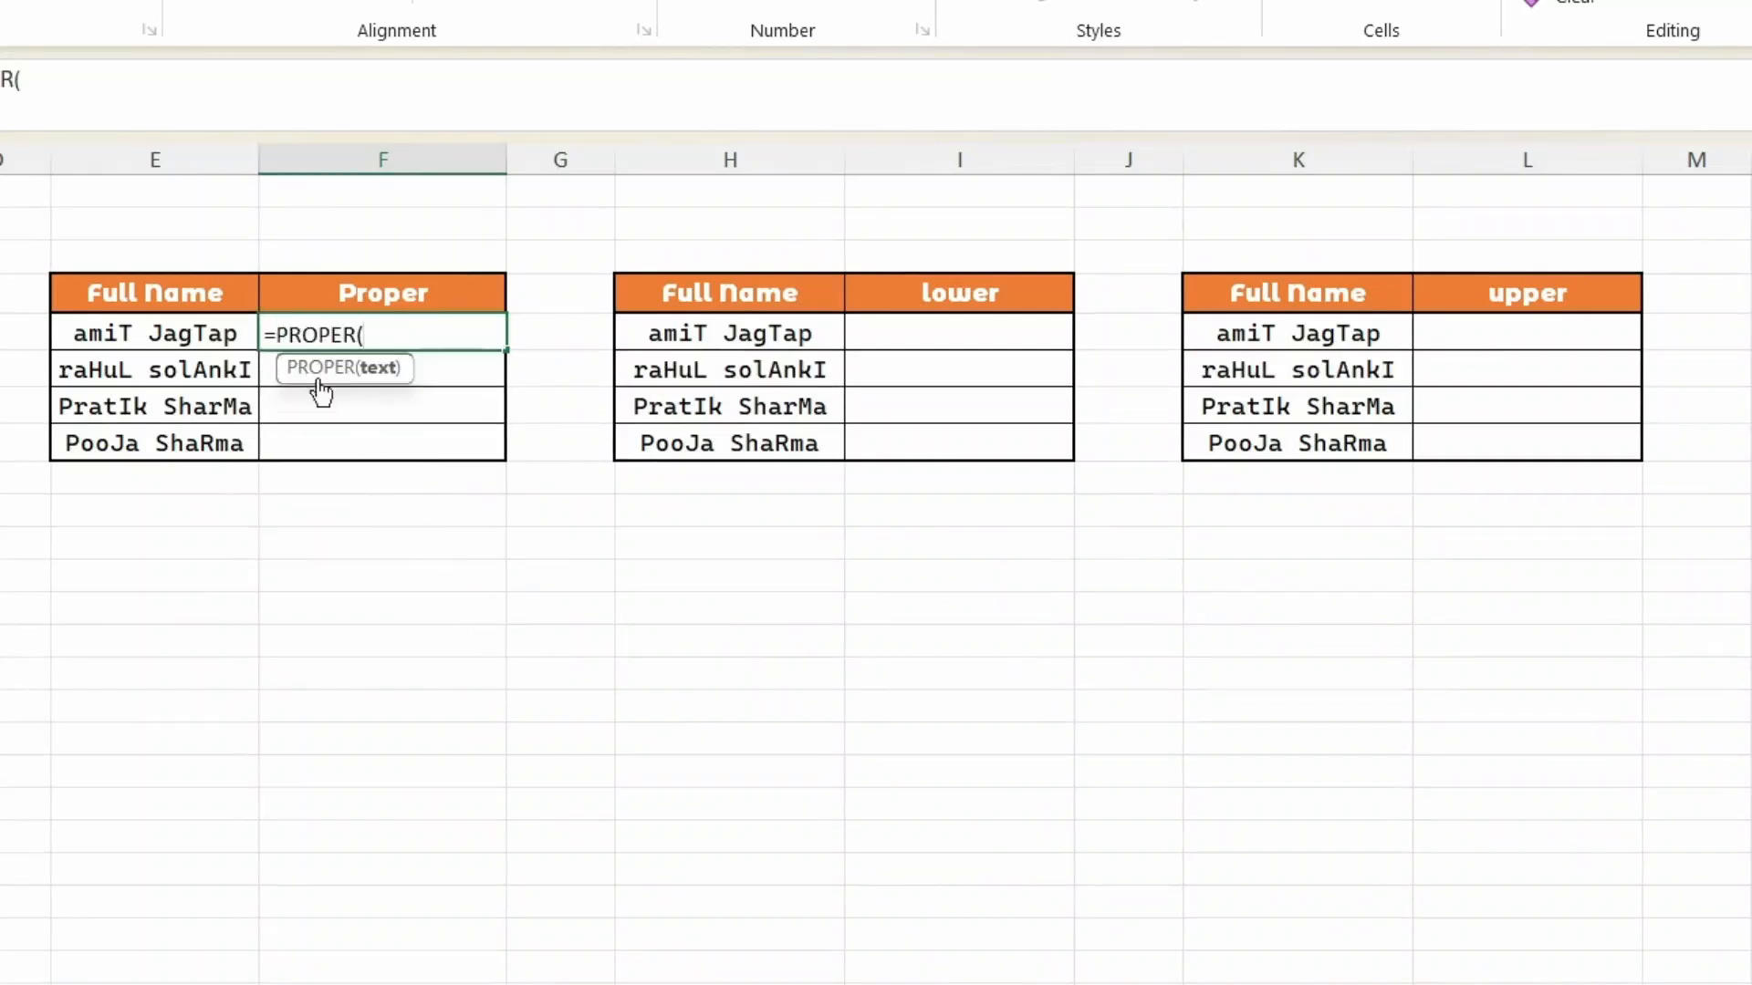
{"action": "left_click", "coordinate": [149, 337]}
{"action": "type", "text": ")"}
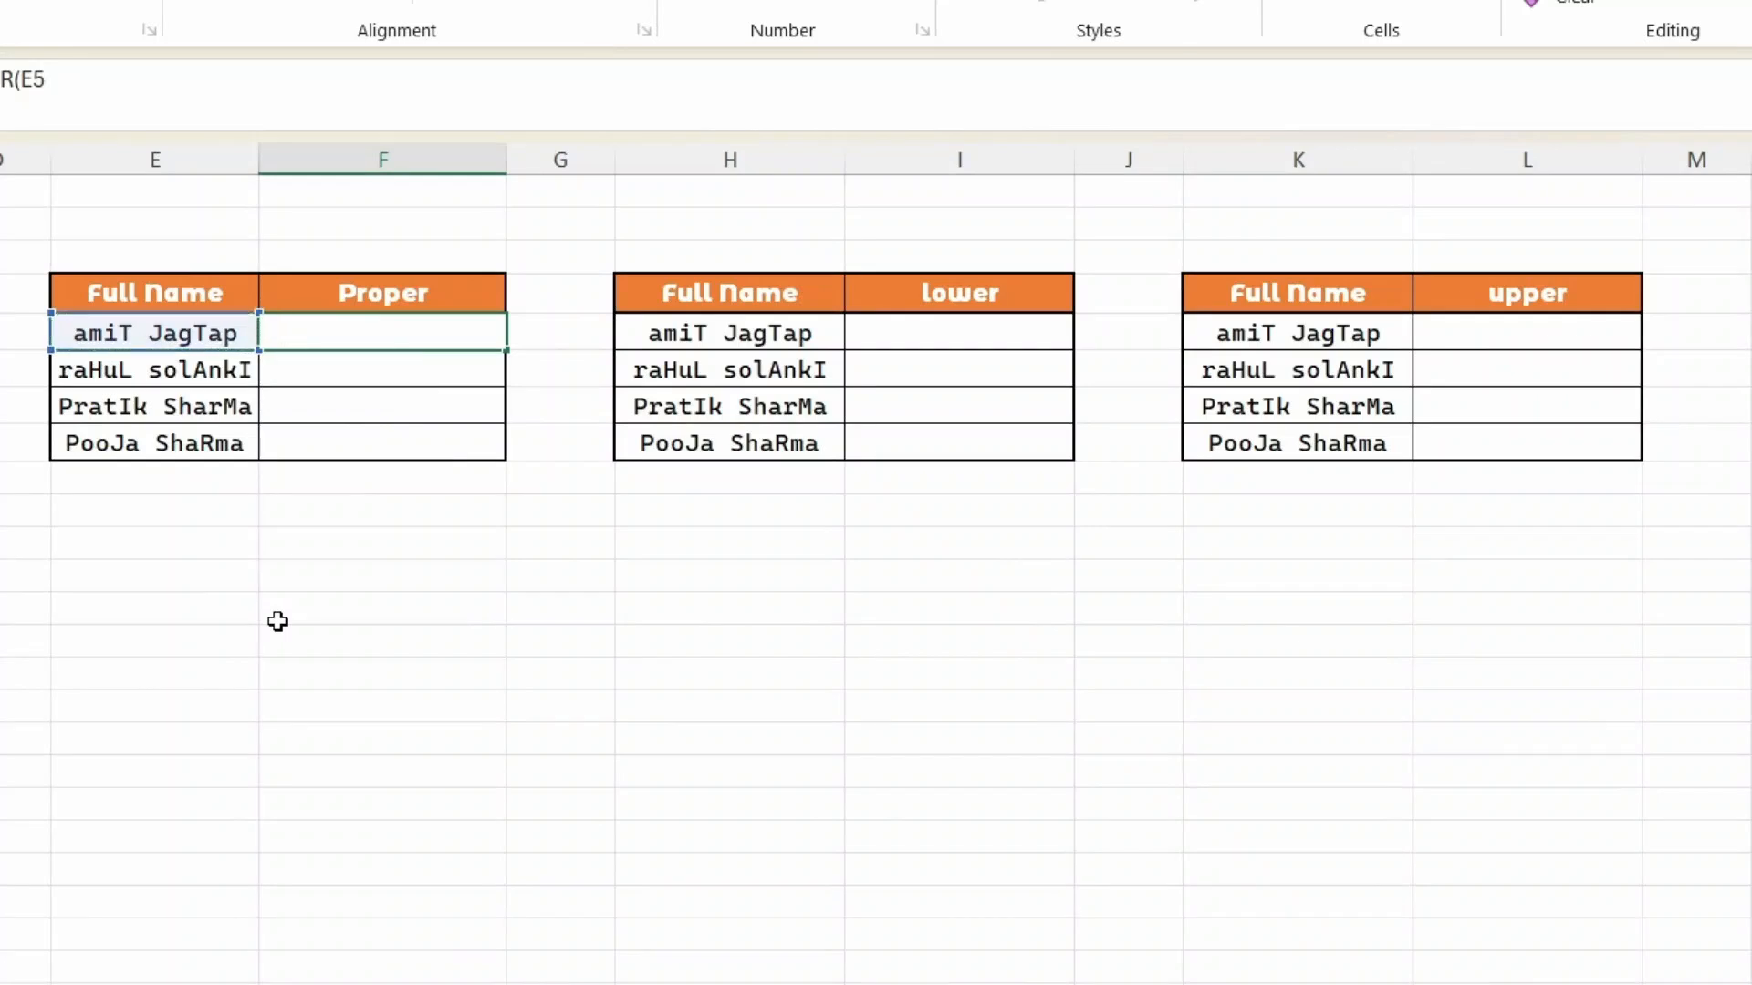
{"action": "key", "text": "Return"}
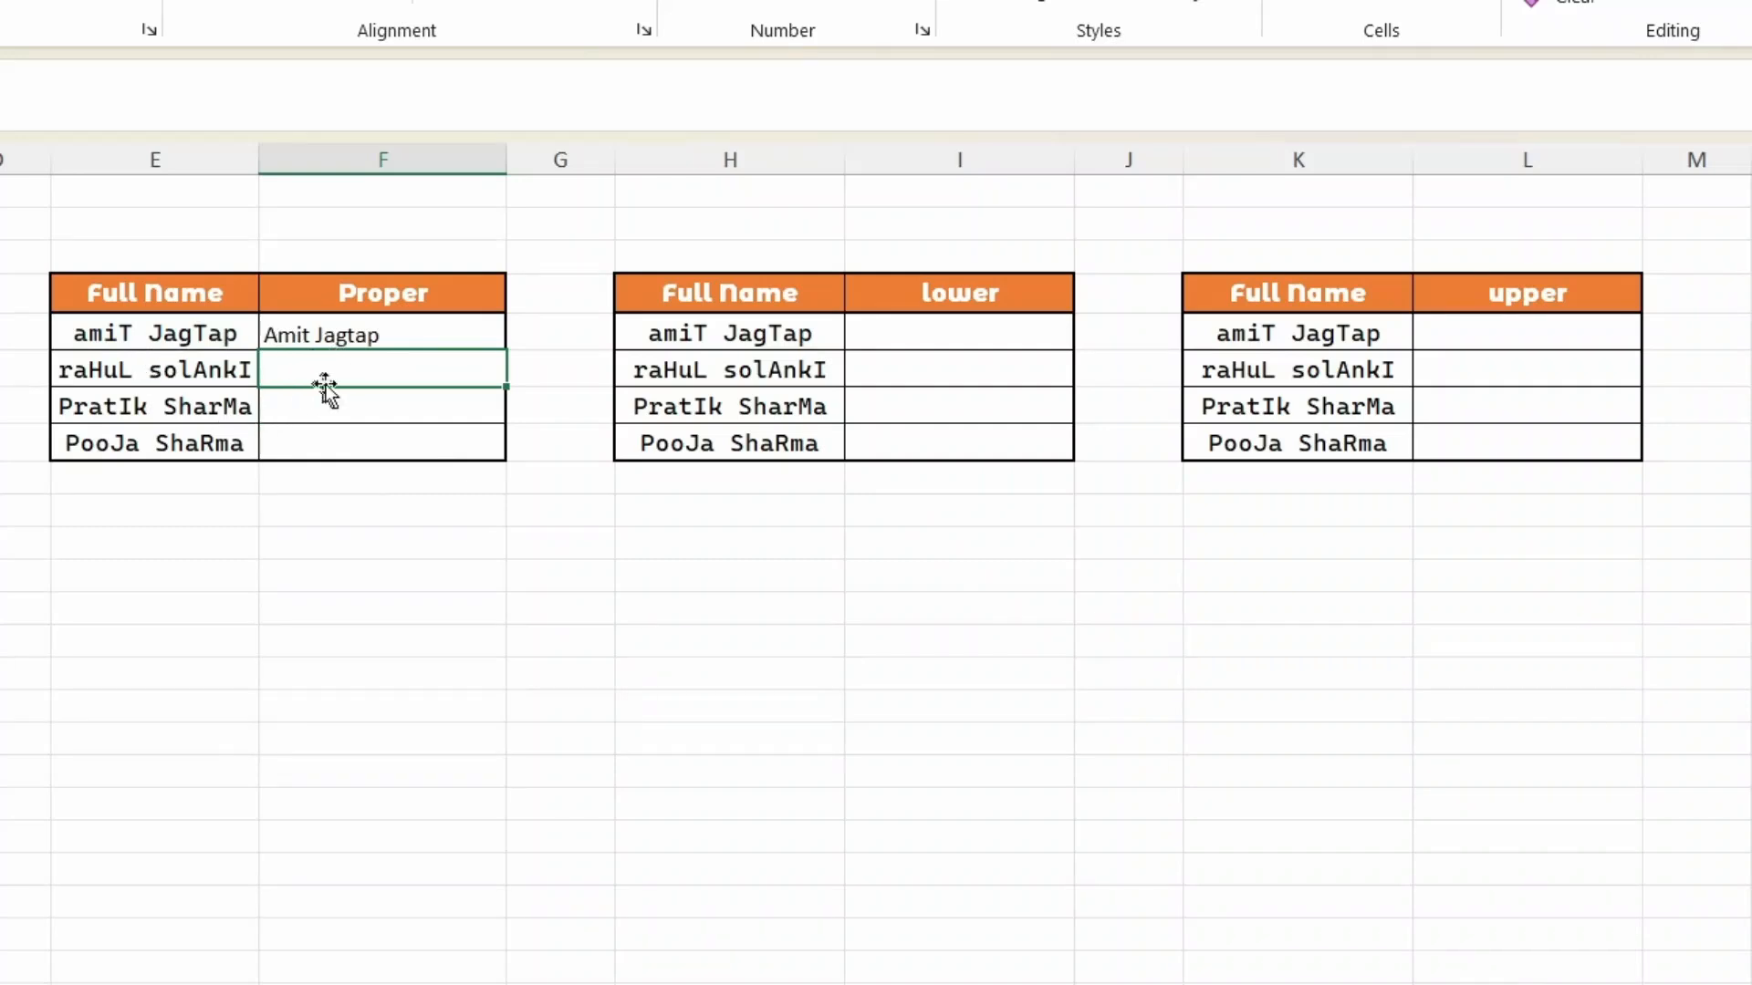
{"action": "left_click", "coordinate": [429, 338]}
{"action": "left_click_drag", "start_coordinate": [508, 344], "coordinate": [493, 450]}
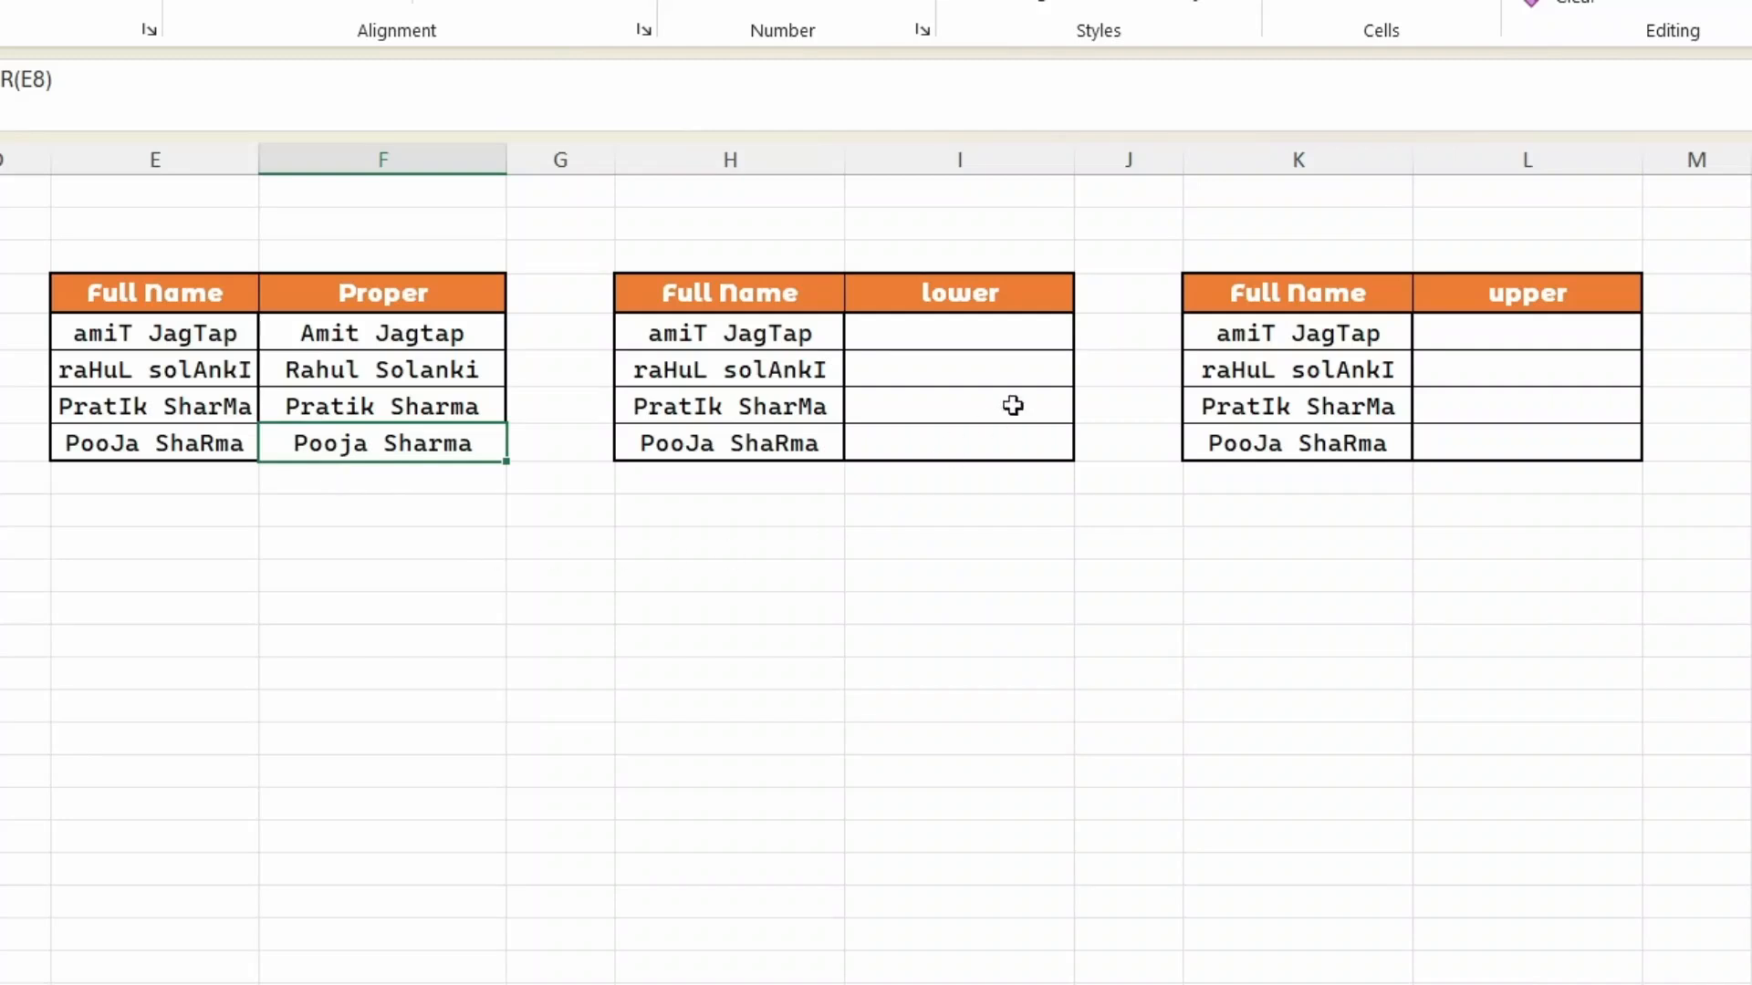
- Enter =LOWER(H5) in I5, the first cell of the lower column, and fill the formula through I8
{"action": "left_click", "coordinate": [974, 331]}
{"action": "type", "text": "="}
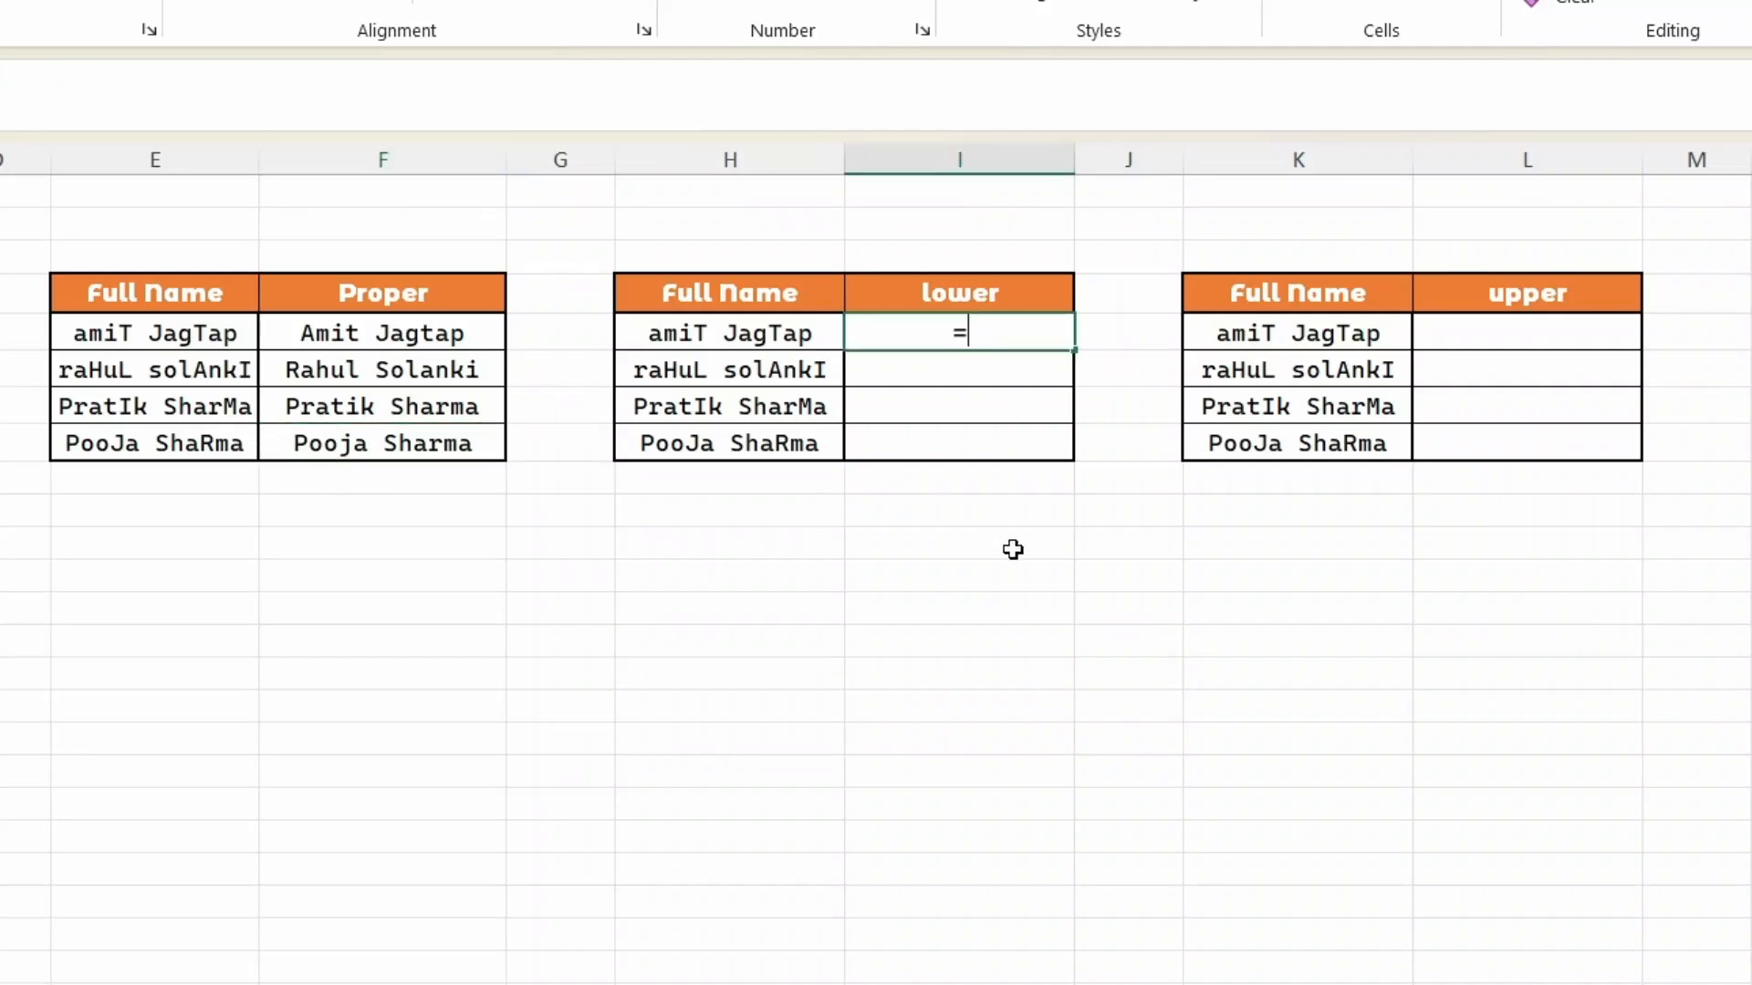
{"action": "type", "text": "lower"}
{"action": "key", "text": "Tab"}
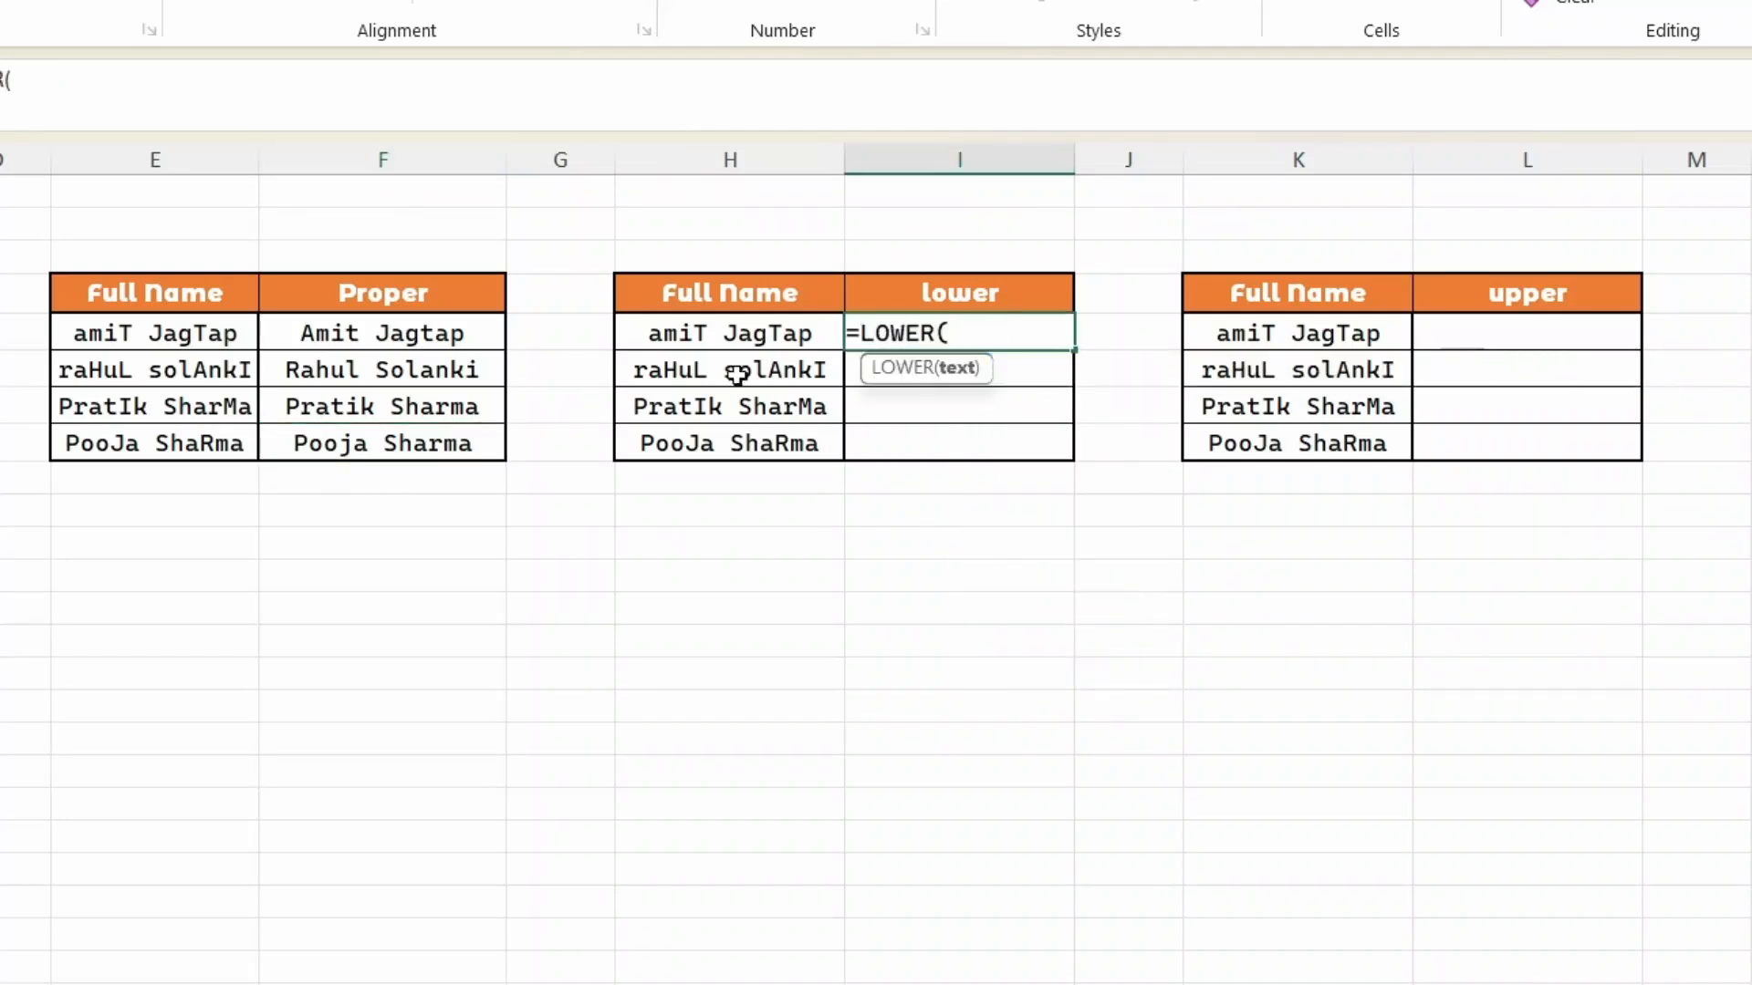
{"action": "left_click", "coordinate": [741, 334]}
{"action": "key", "text": "Return"}
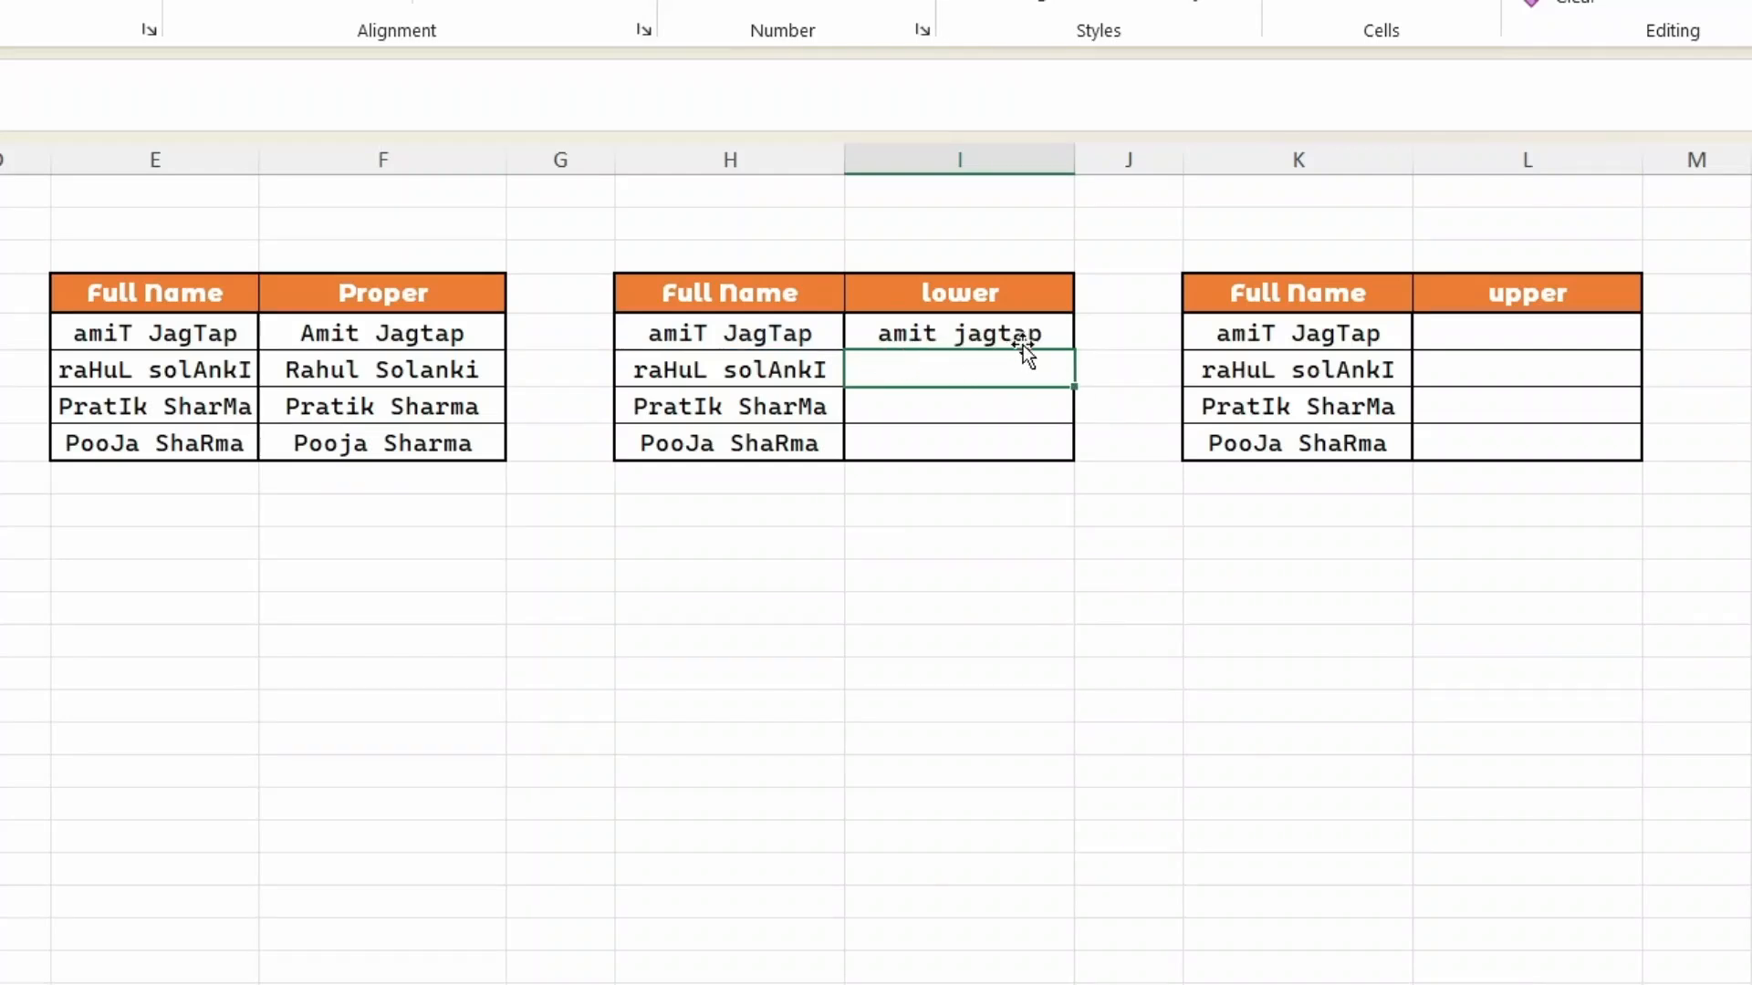
{"action": "left_click", "coordinate": [927, 332]}
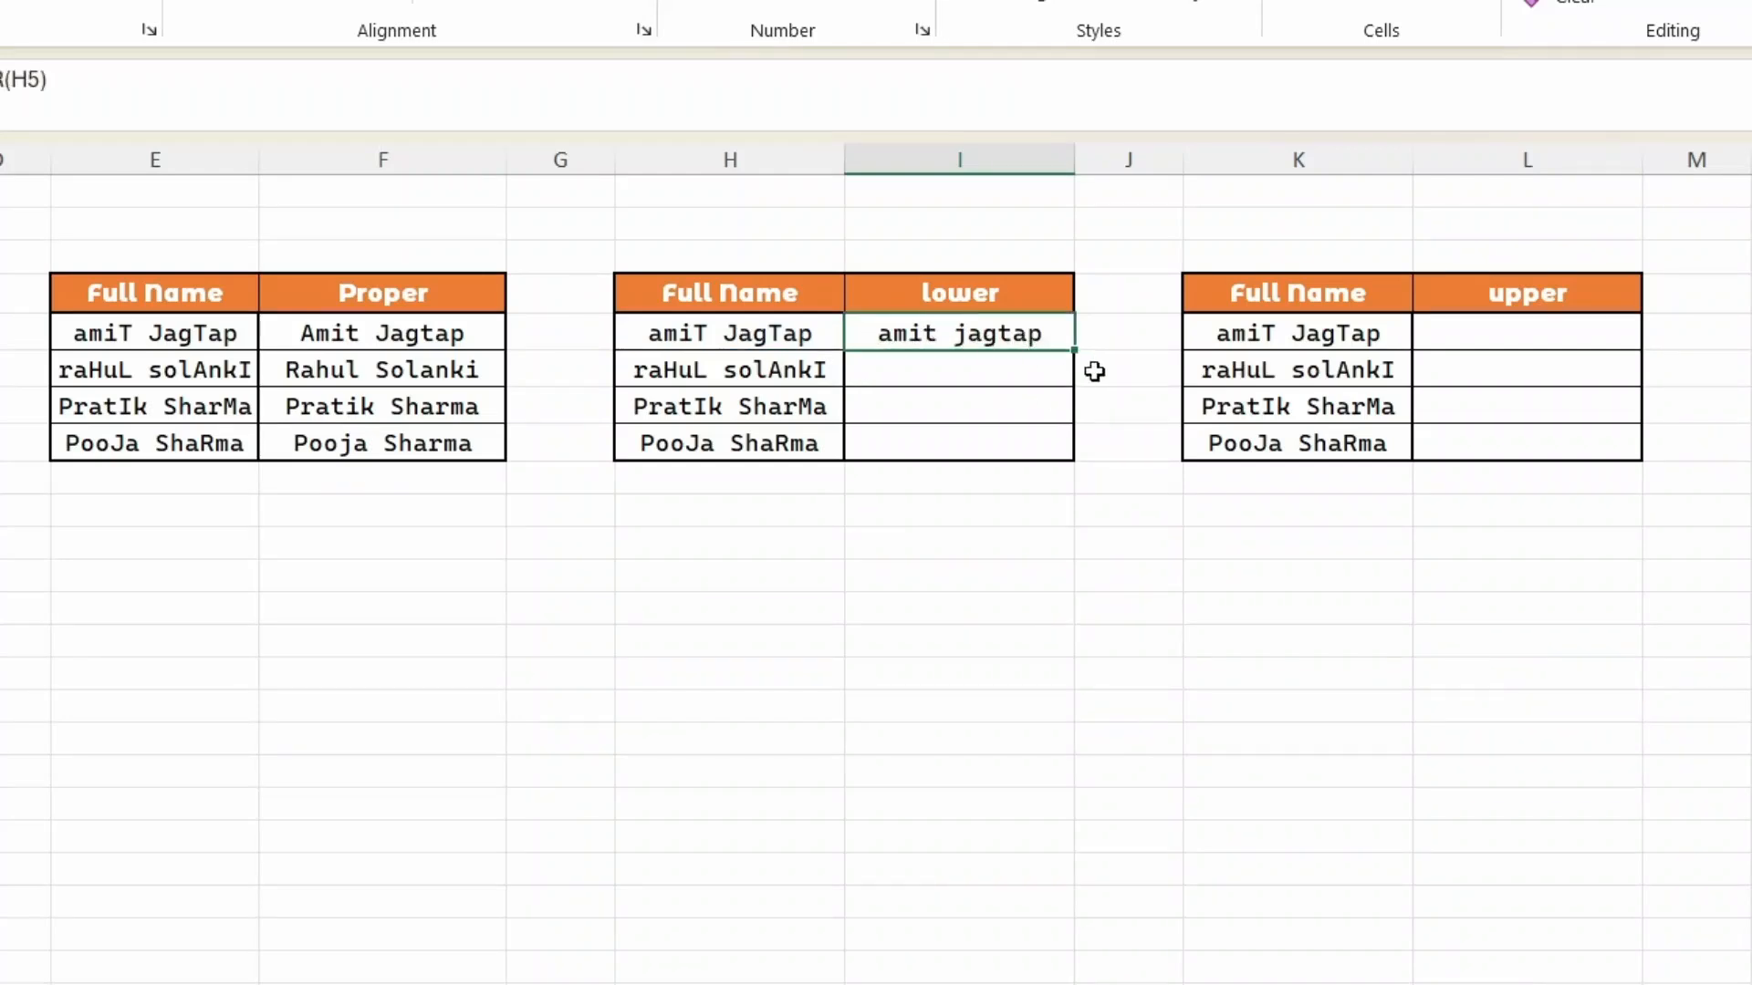
{"action": "left_click_drag", "start_coordinate": [1077, 352], "coordinate": [1071, 456]}
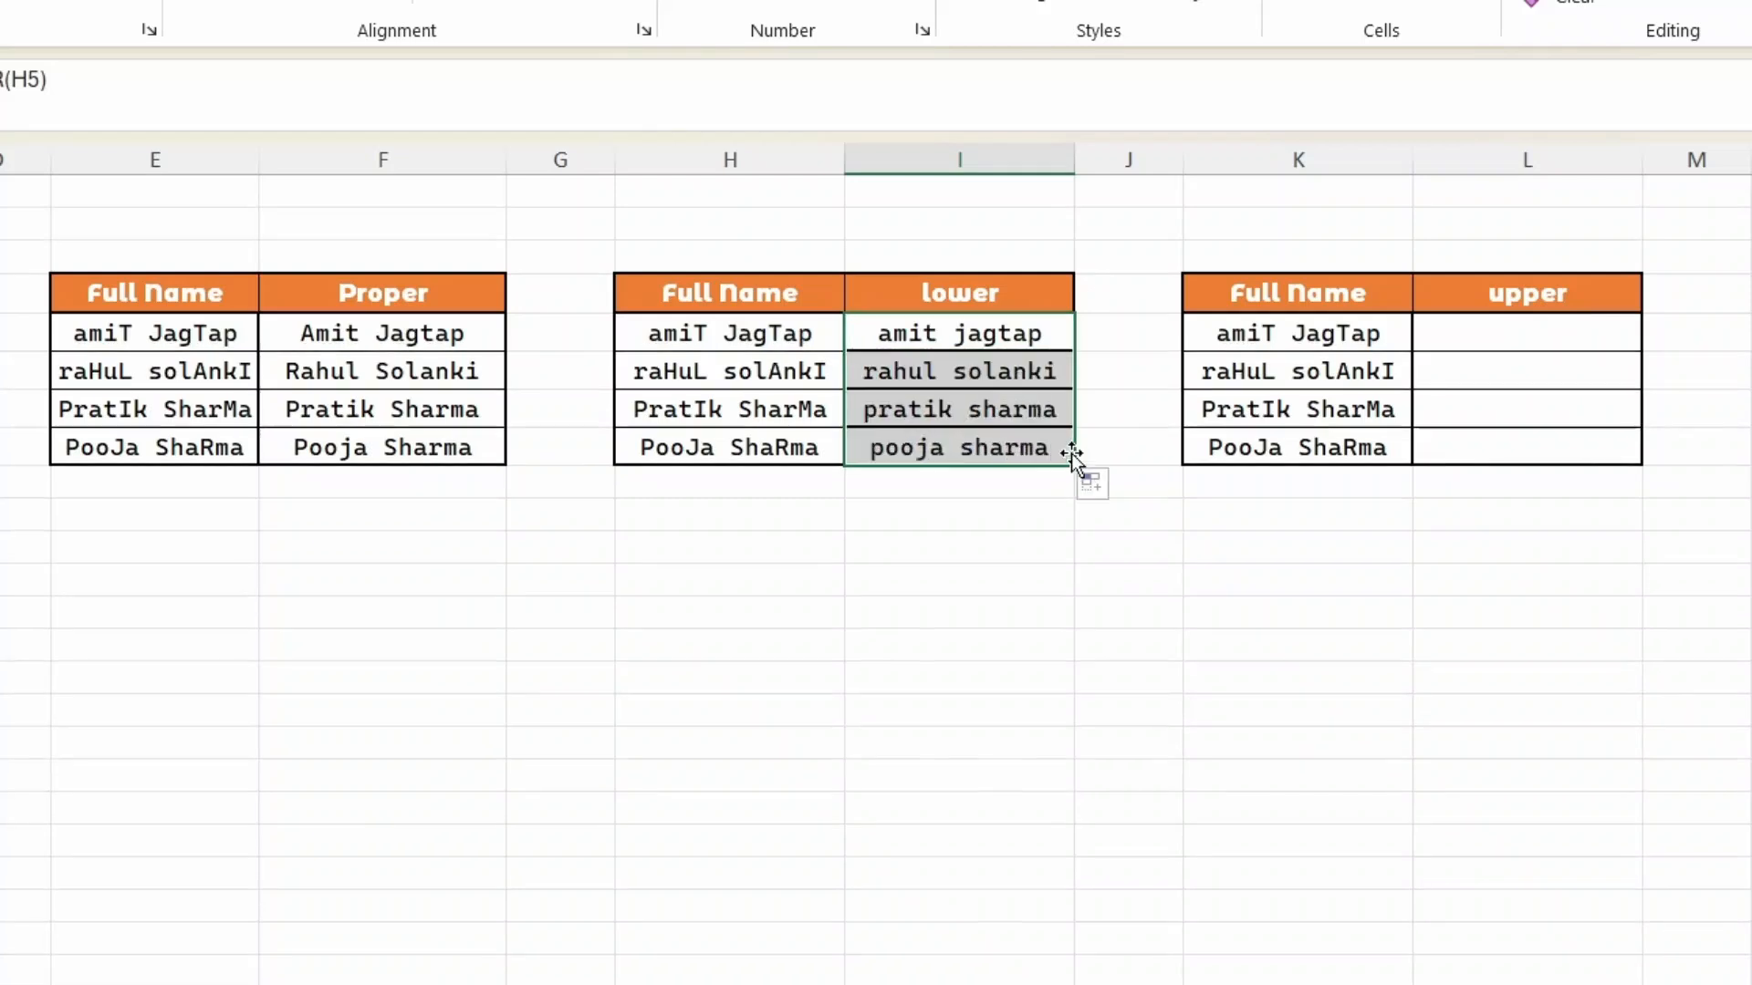
{"action": "left_click", "coordinate": [965, 607]}
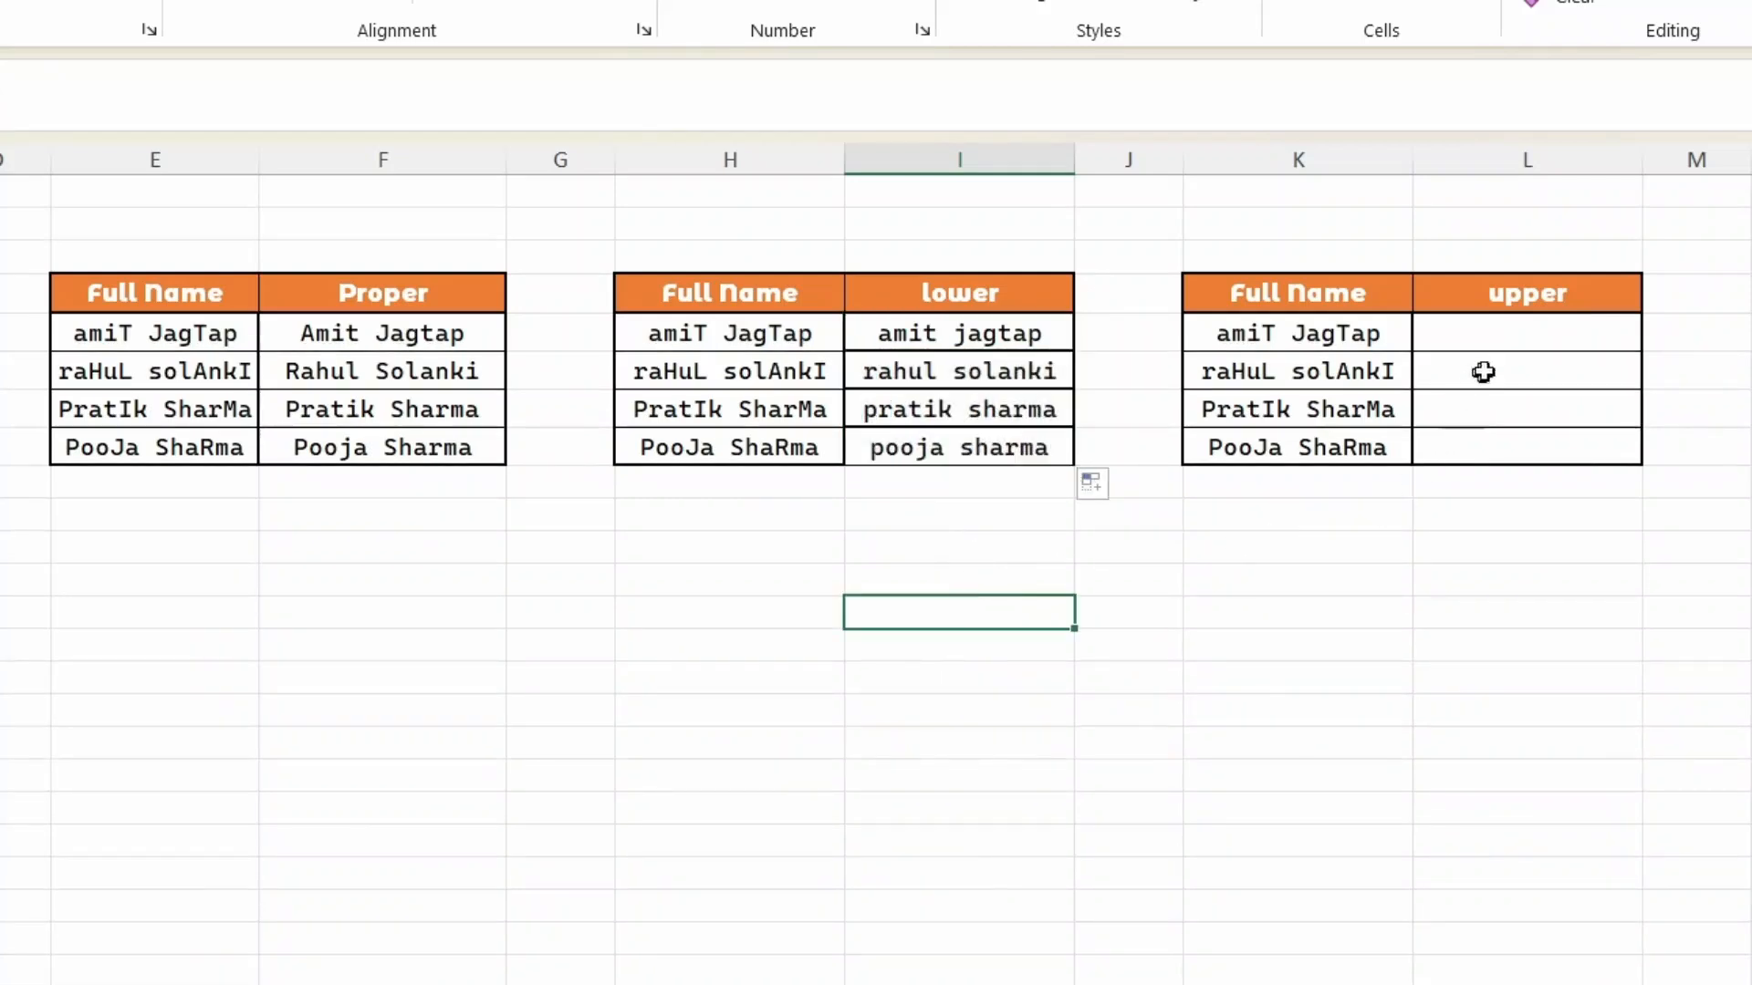
- Enter =UPPER(K5) in L5, the first cell of the upper column, and fill the formula through L8
{"action": "left_click", "coordinate": [1524, 331]}
{"action": "type", "text": "="}
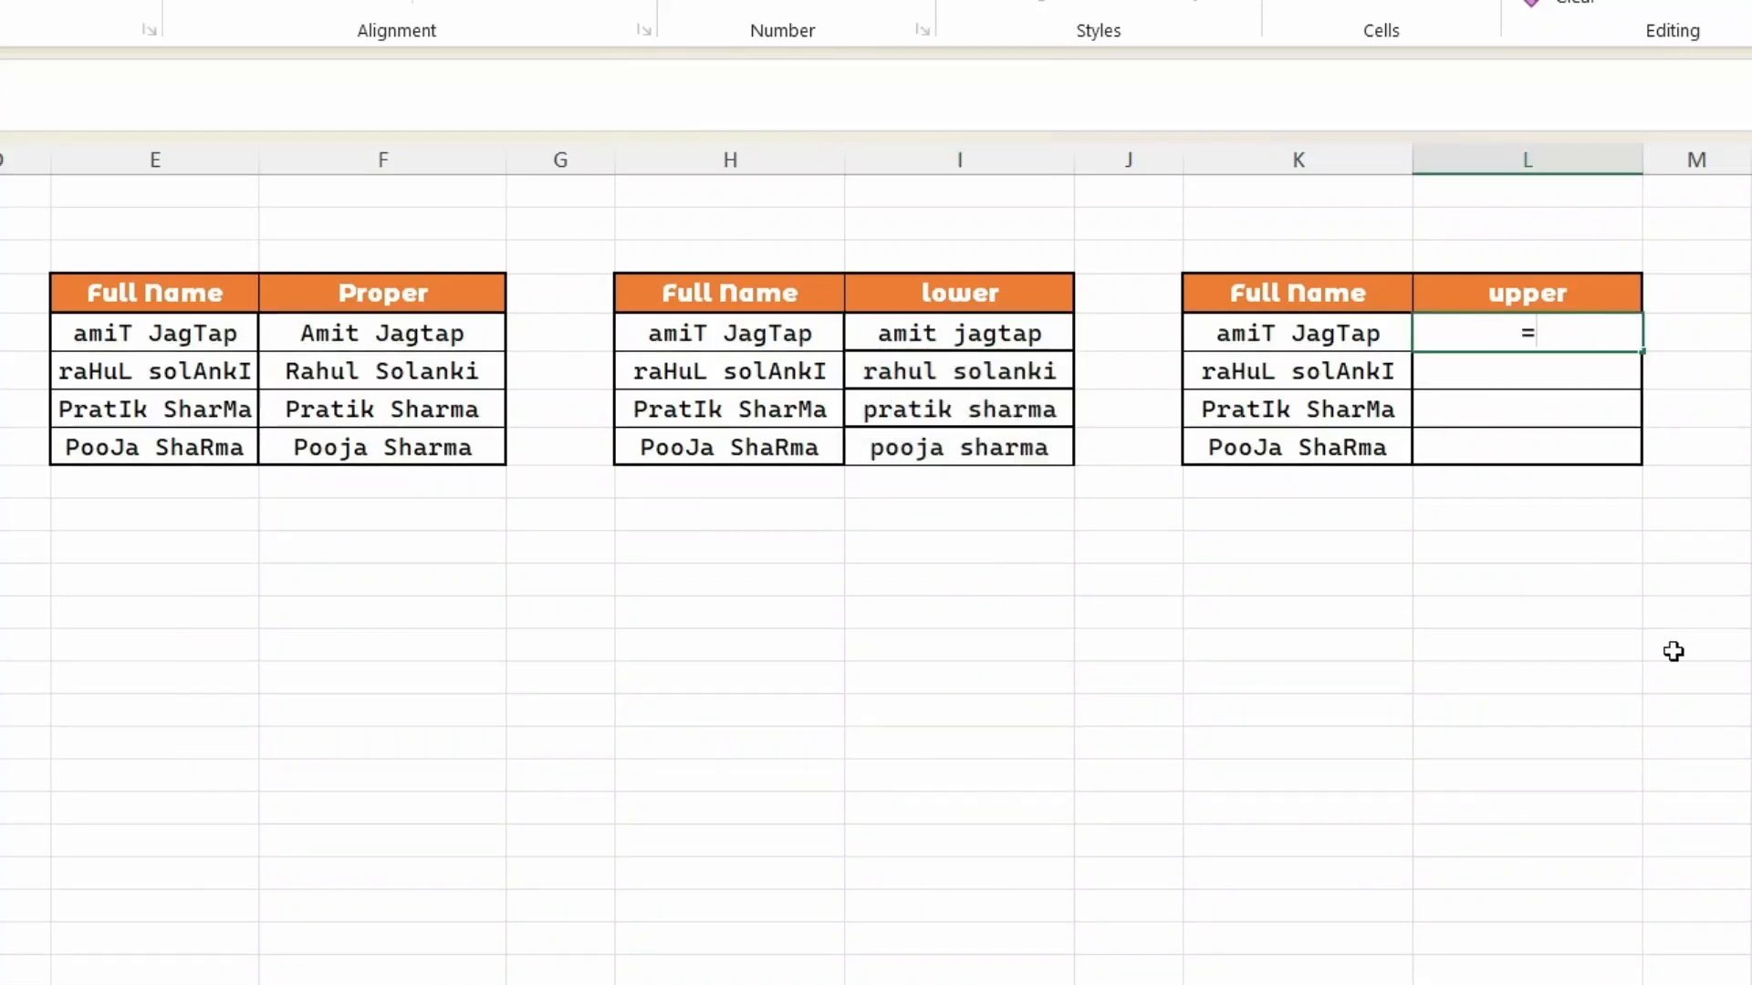
{"action": "type", "text": "upper"}
{"action": "key", "text": "Tab"}
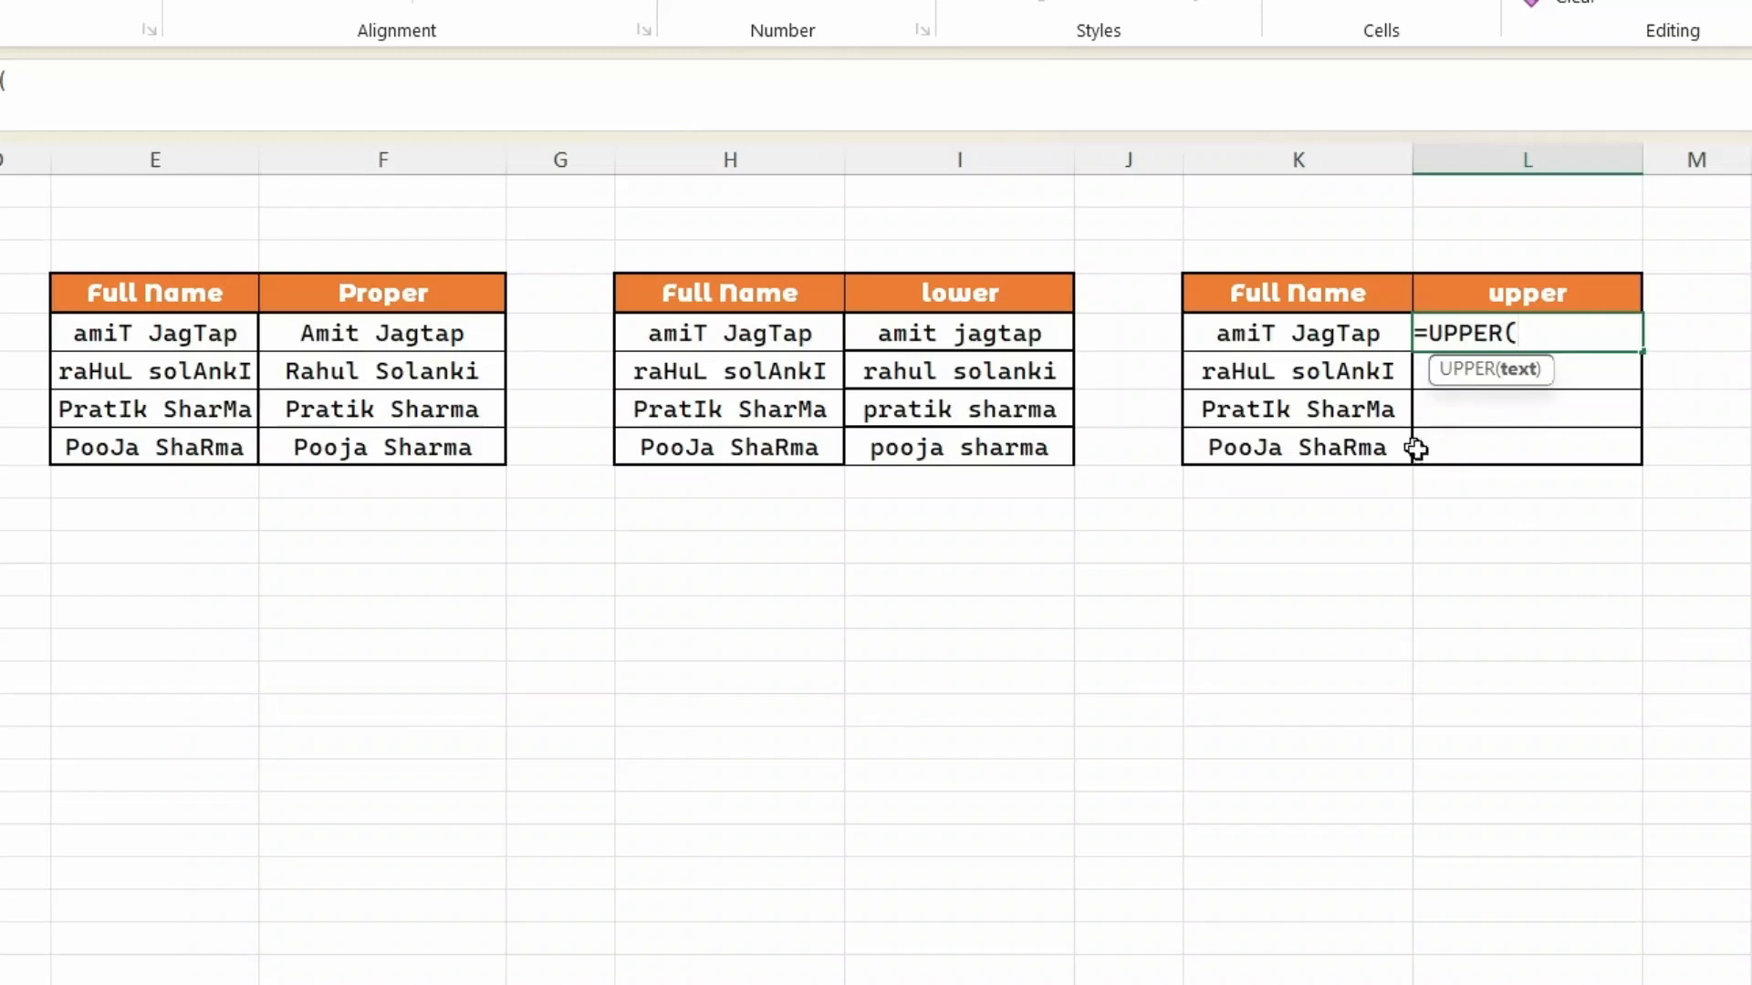
{"action": "left_click", "coordinate": [1327, 336]}
{"action": "key", "text": "Return"}
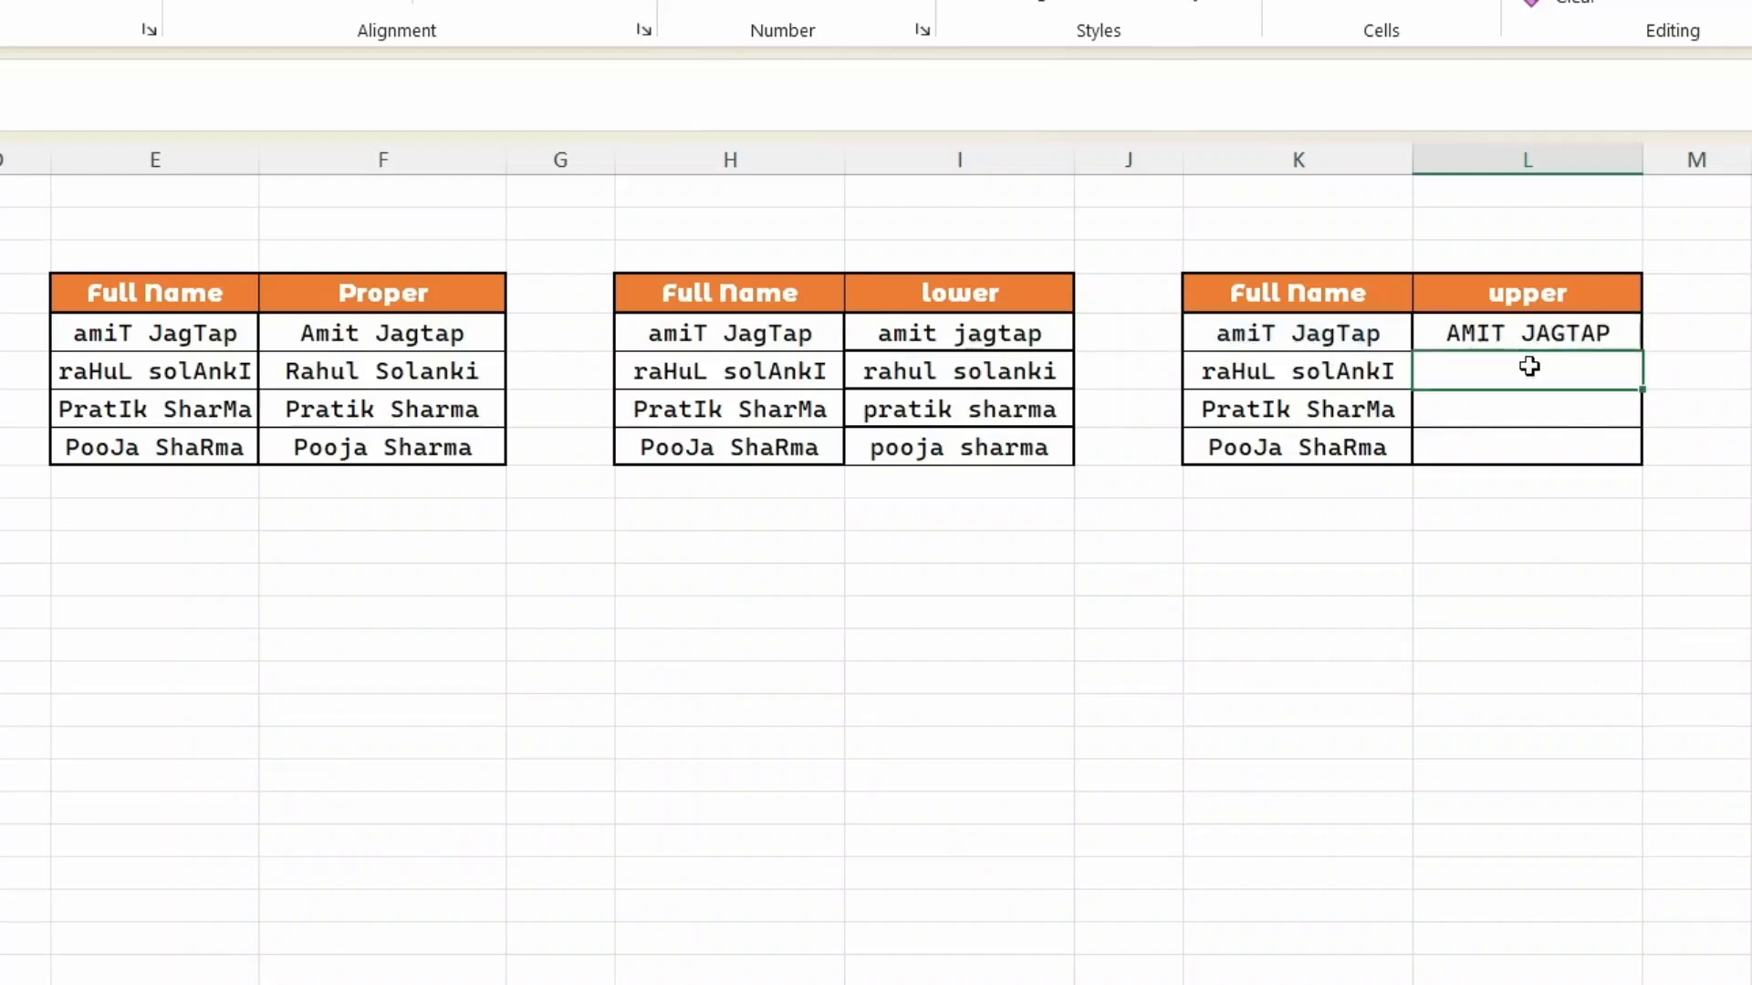
{"action": "left_click", "coordinate": [1489, 334]}
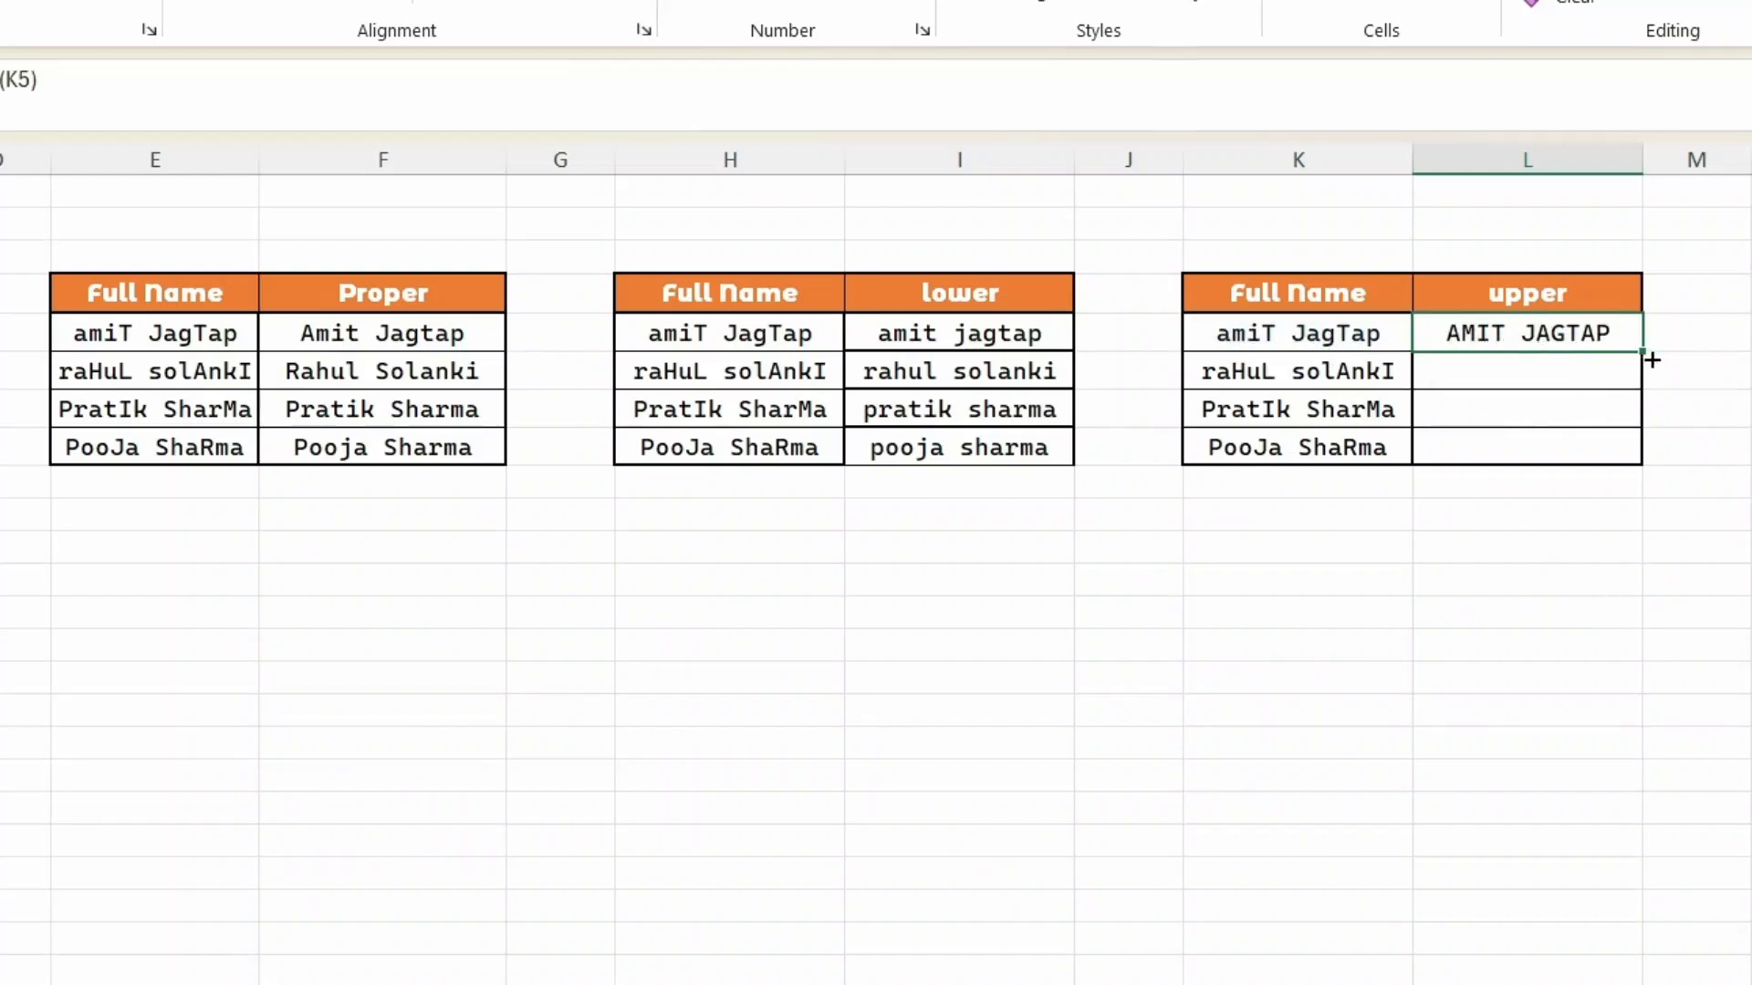
{"action": "left_click_drag", "start_coordinate": [1644, 364], "coordinate": [1642, 461]}
{"action": "left_click", "coordinate": [1560, 543]}
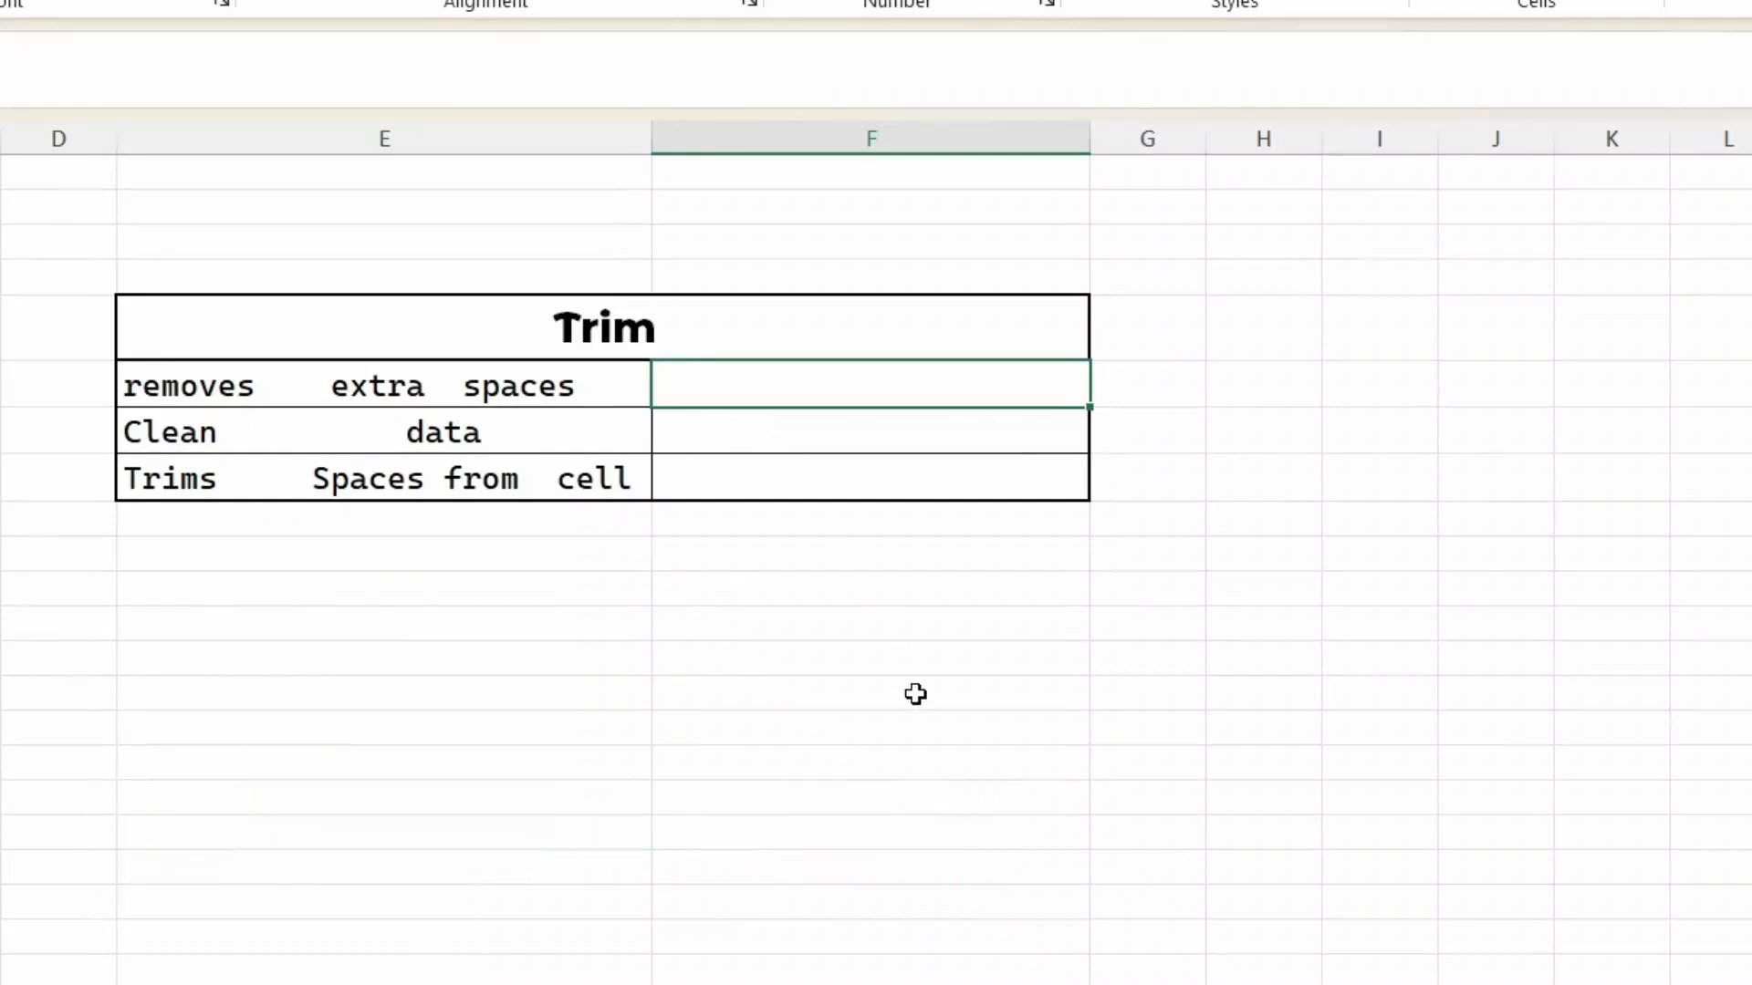
- Enter =TRIM(E6) in F6 of the Trim table and fill the formula through F8
{"action": "type", "text": "tr"}
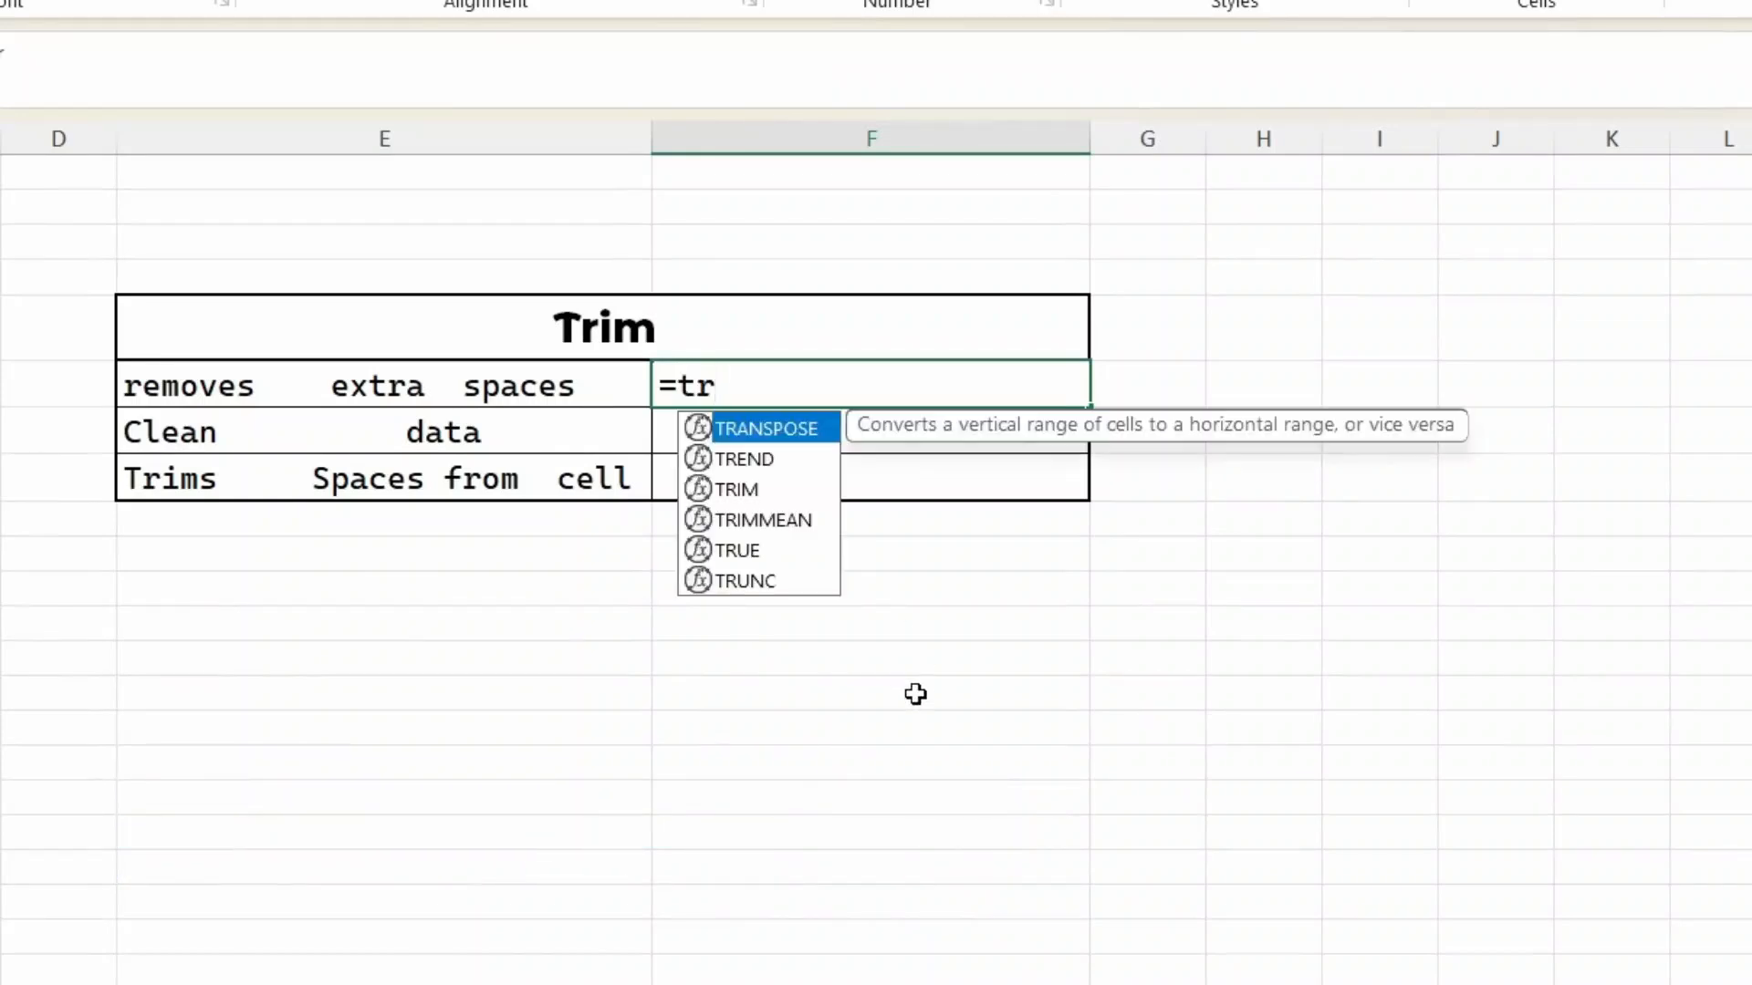
{"action": "type", "text": "im"}
{"action": "key", "text": "Tab"}
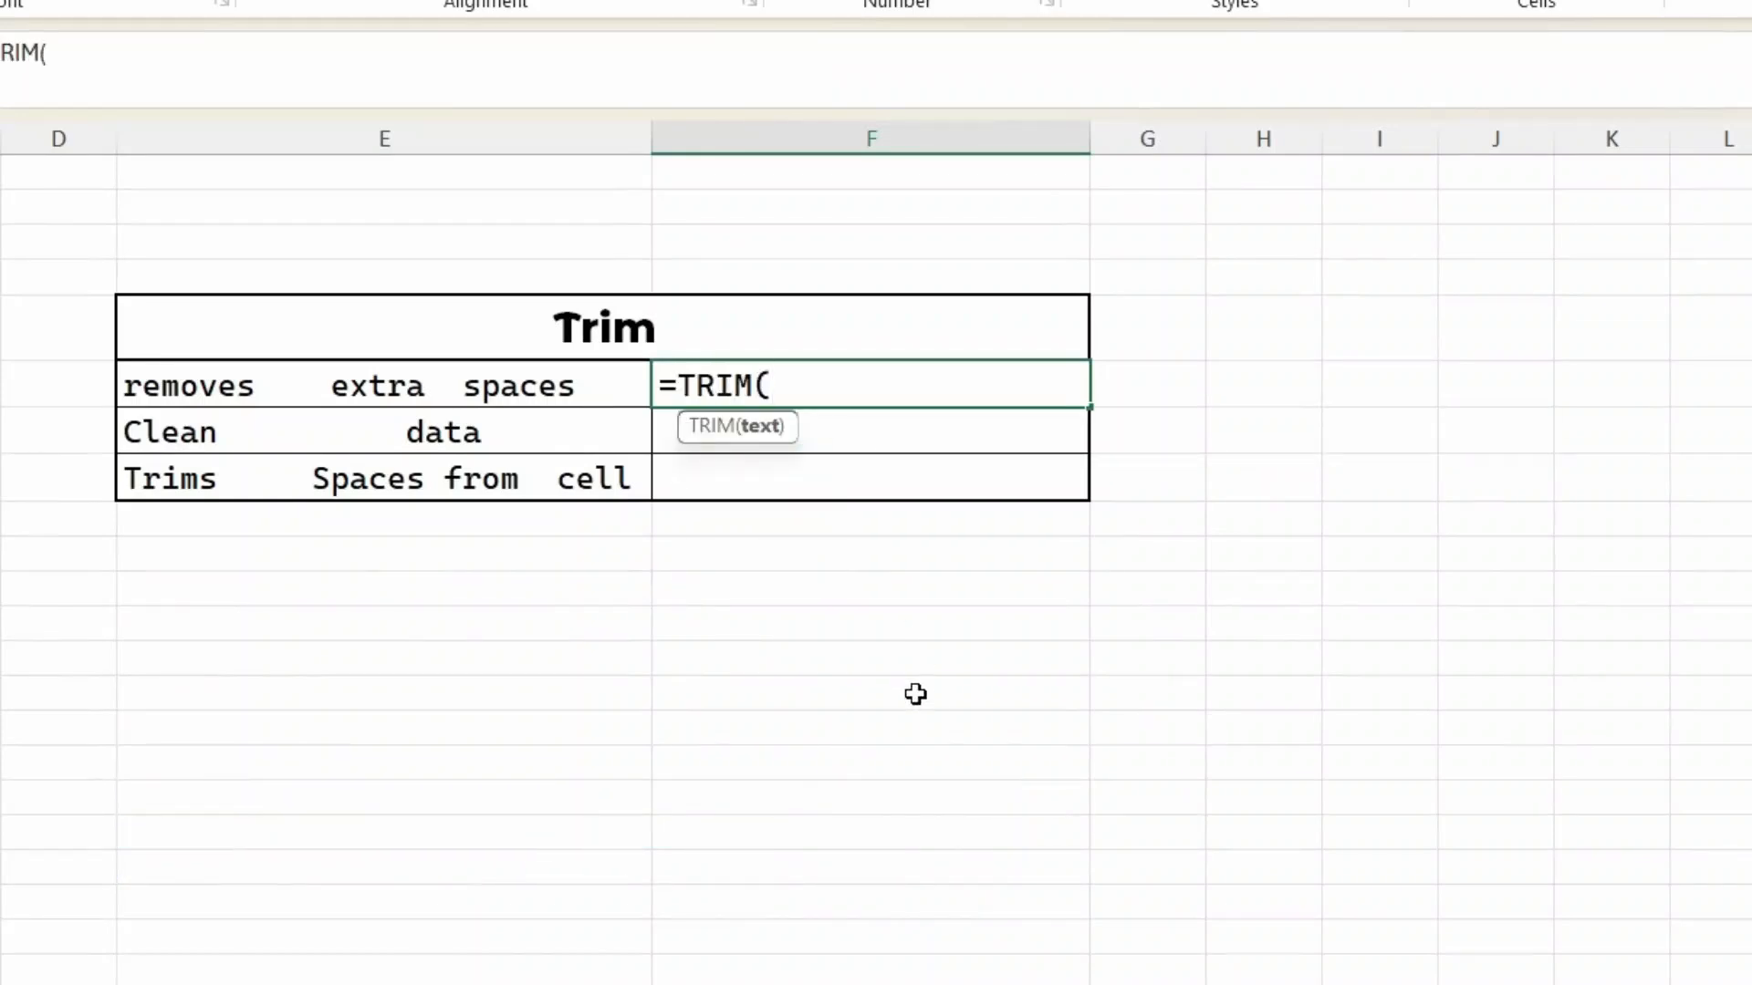
{"action": "left_click", "coordinate": [537, 387]}
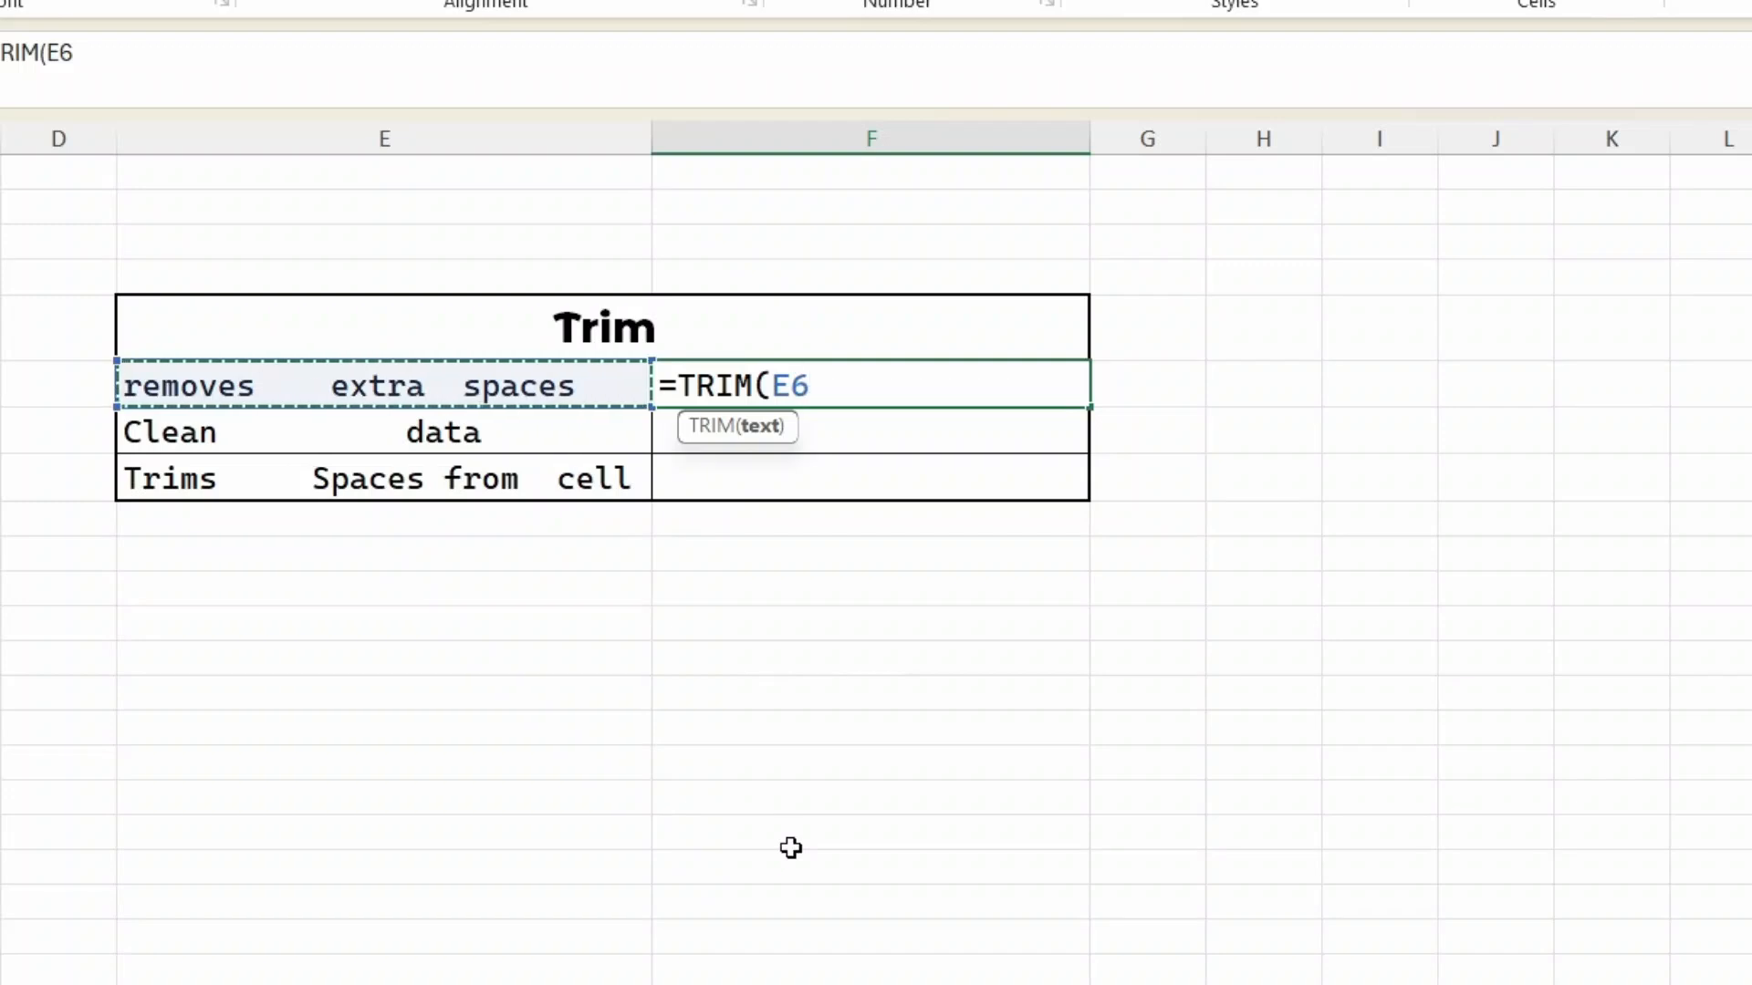
{"action": "key", "text": "Return"}
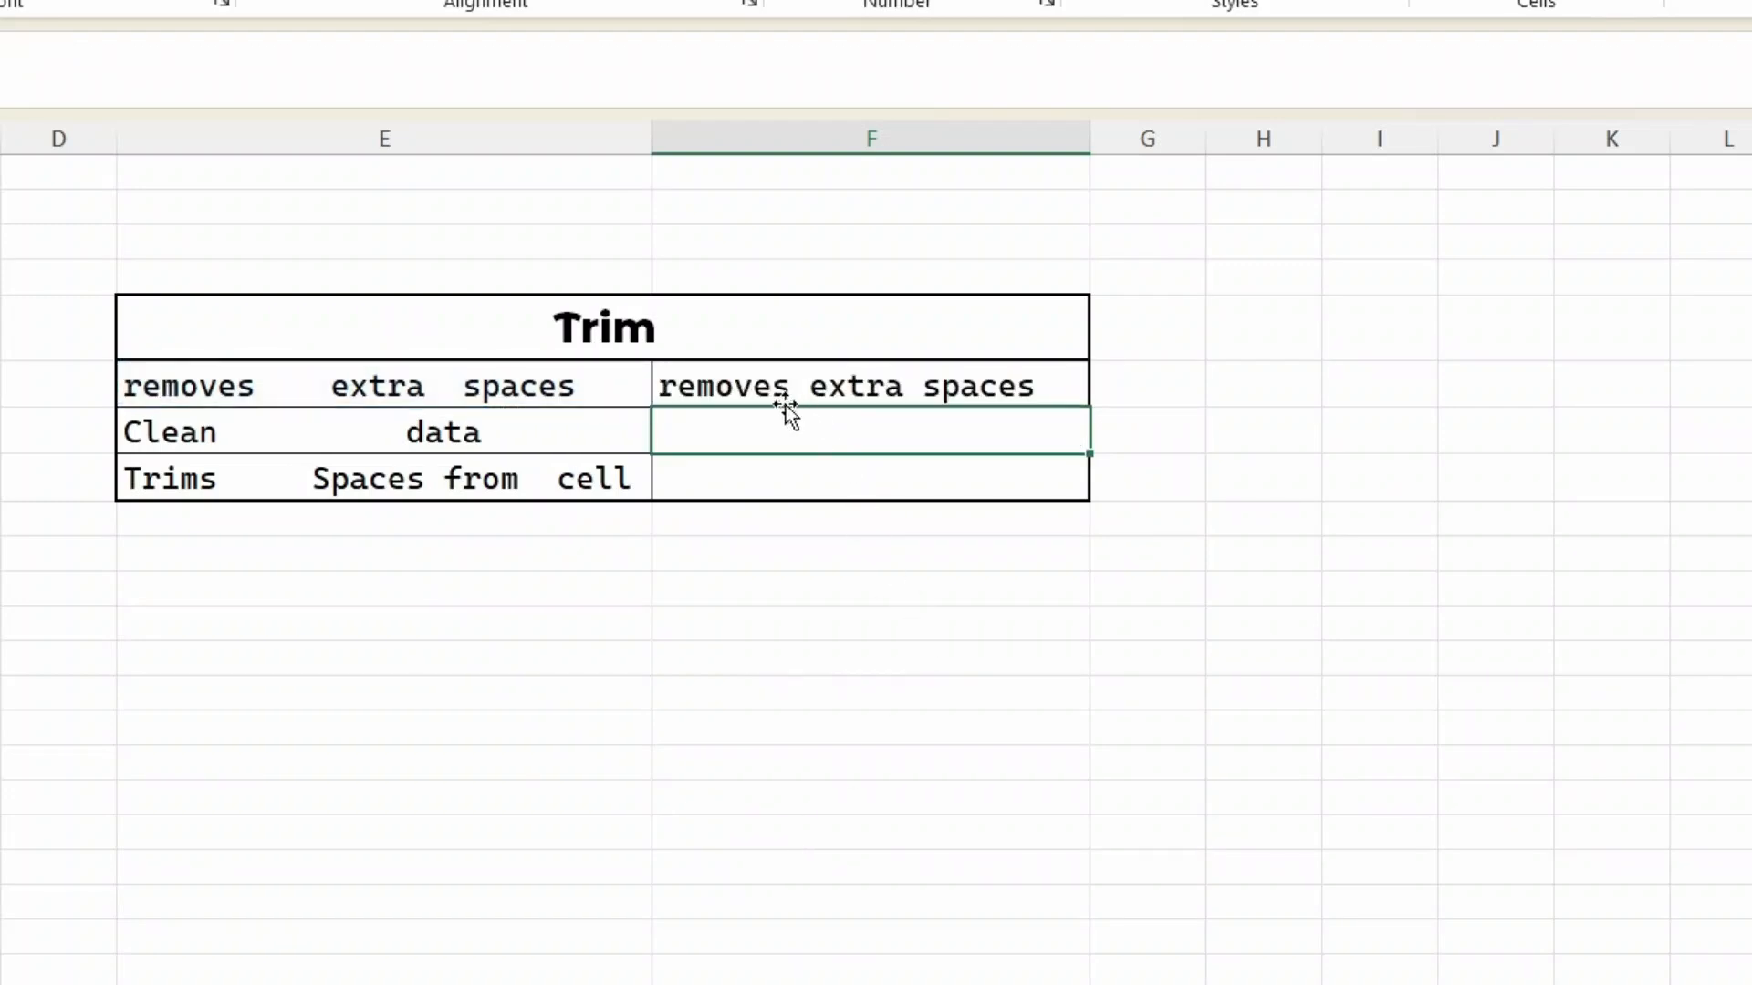
{"action": "left_click", "coordinate": [974, 375]}
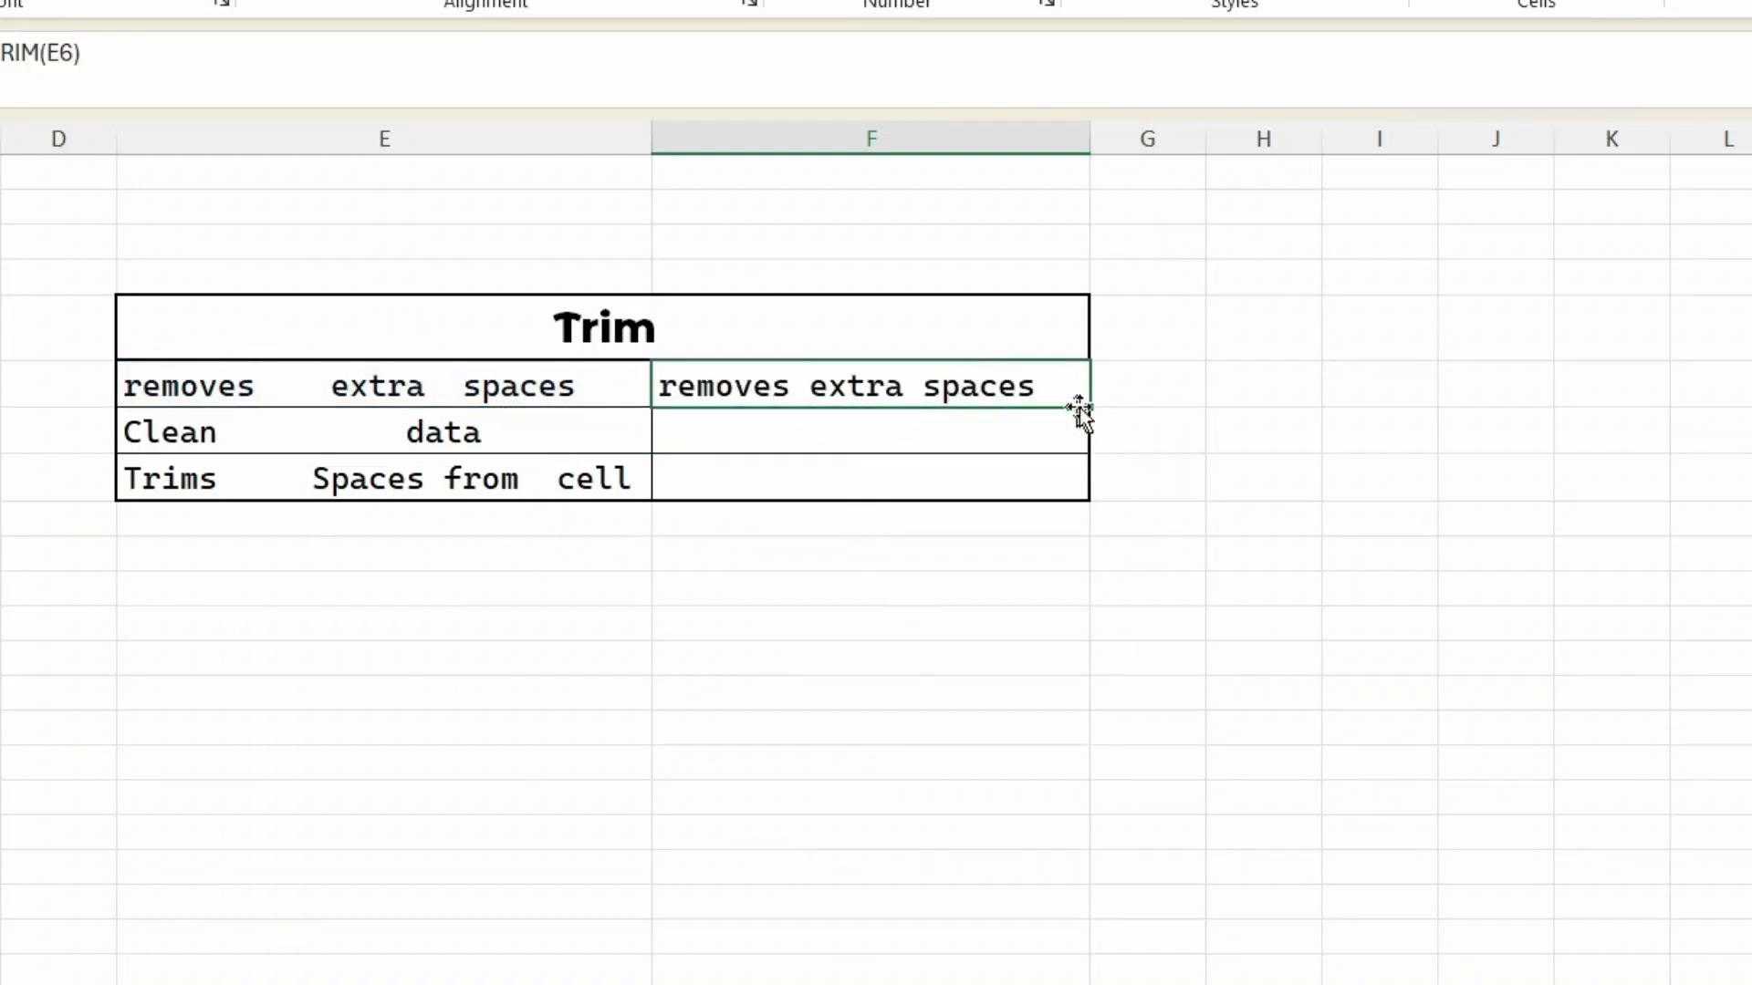
{"action": "left_click_drag", "start_coordinate": [1089, 408], "coordinate": [1096, 491]}
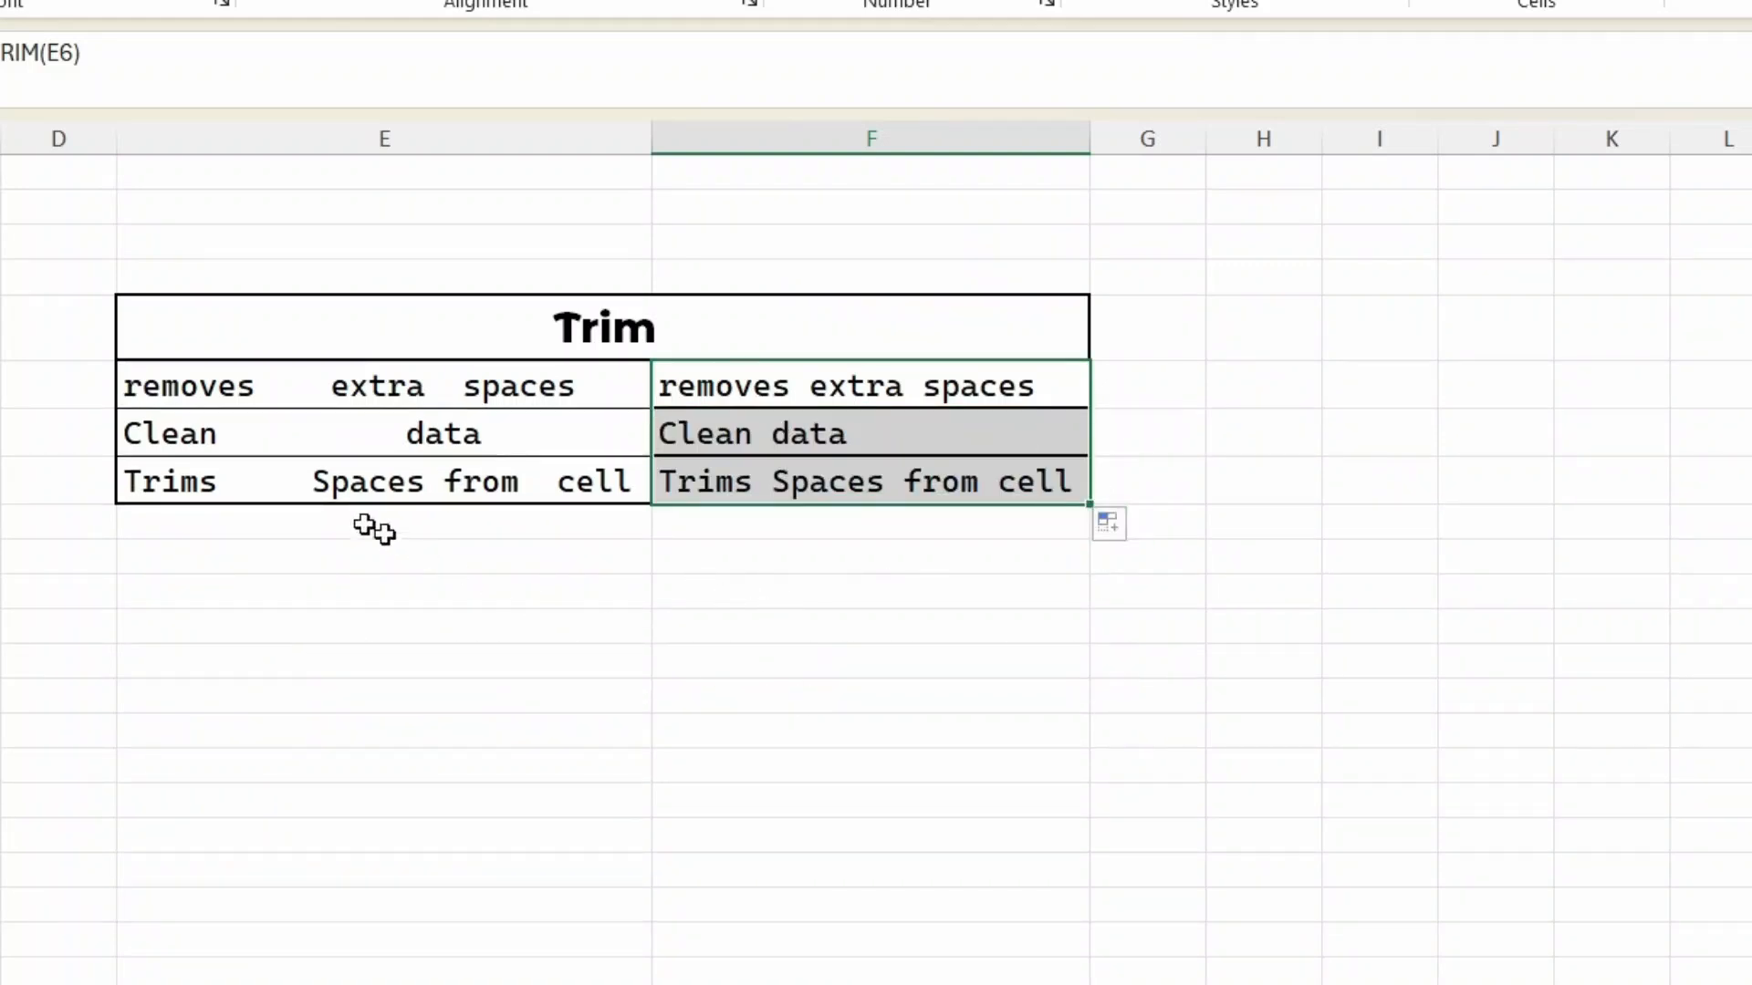
{"action": "left_click", "coordinate": [688, 659]}
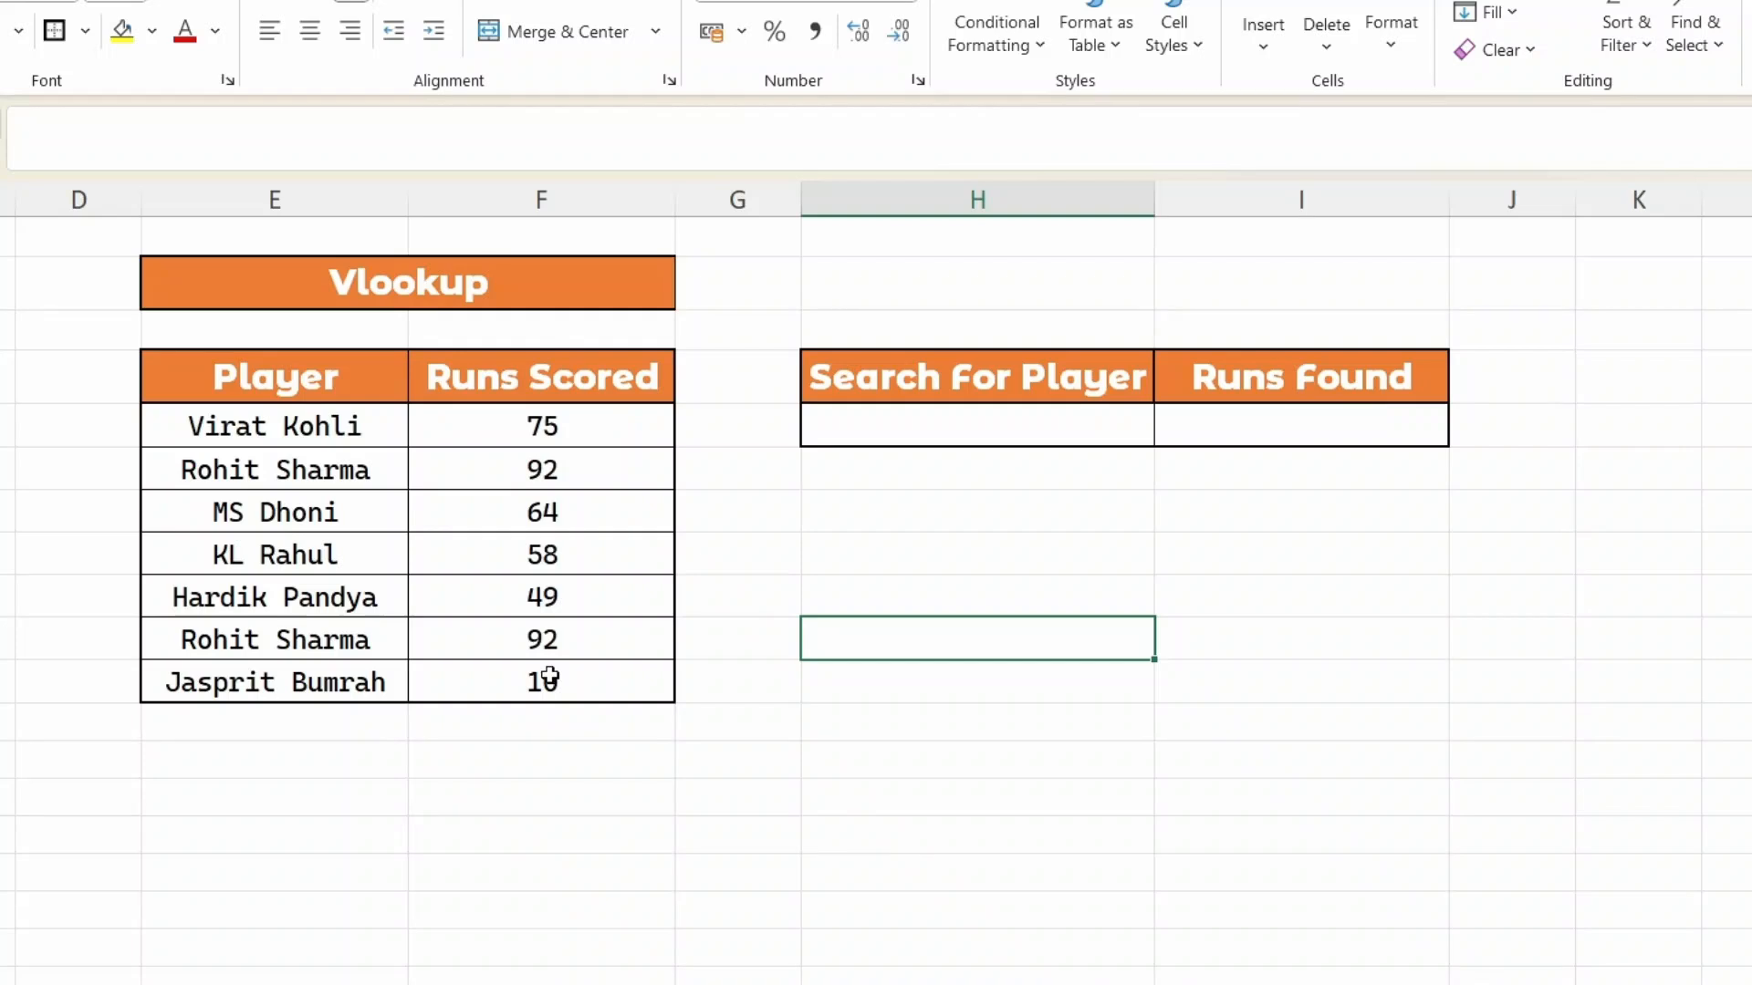
- Add a list data validation to H5, the Search For Player cell, using the player names in E5:E11 as the source
{"action": "left_click", "coordinate": [906, 426]}
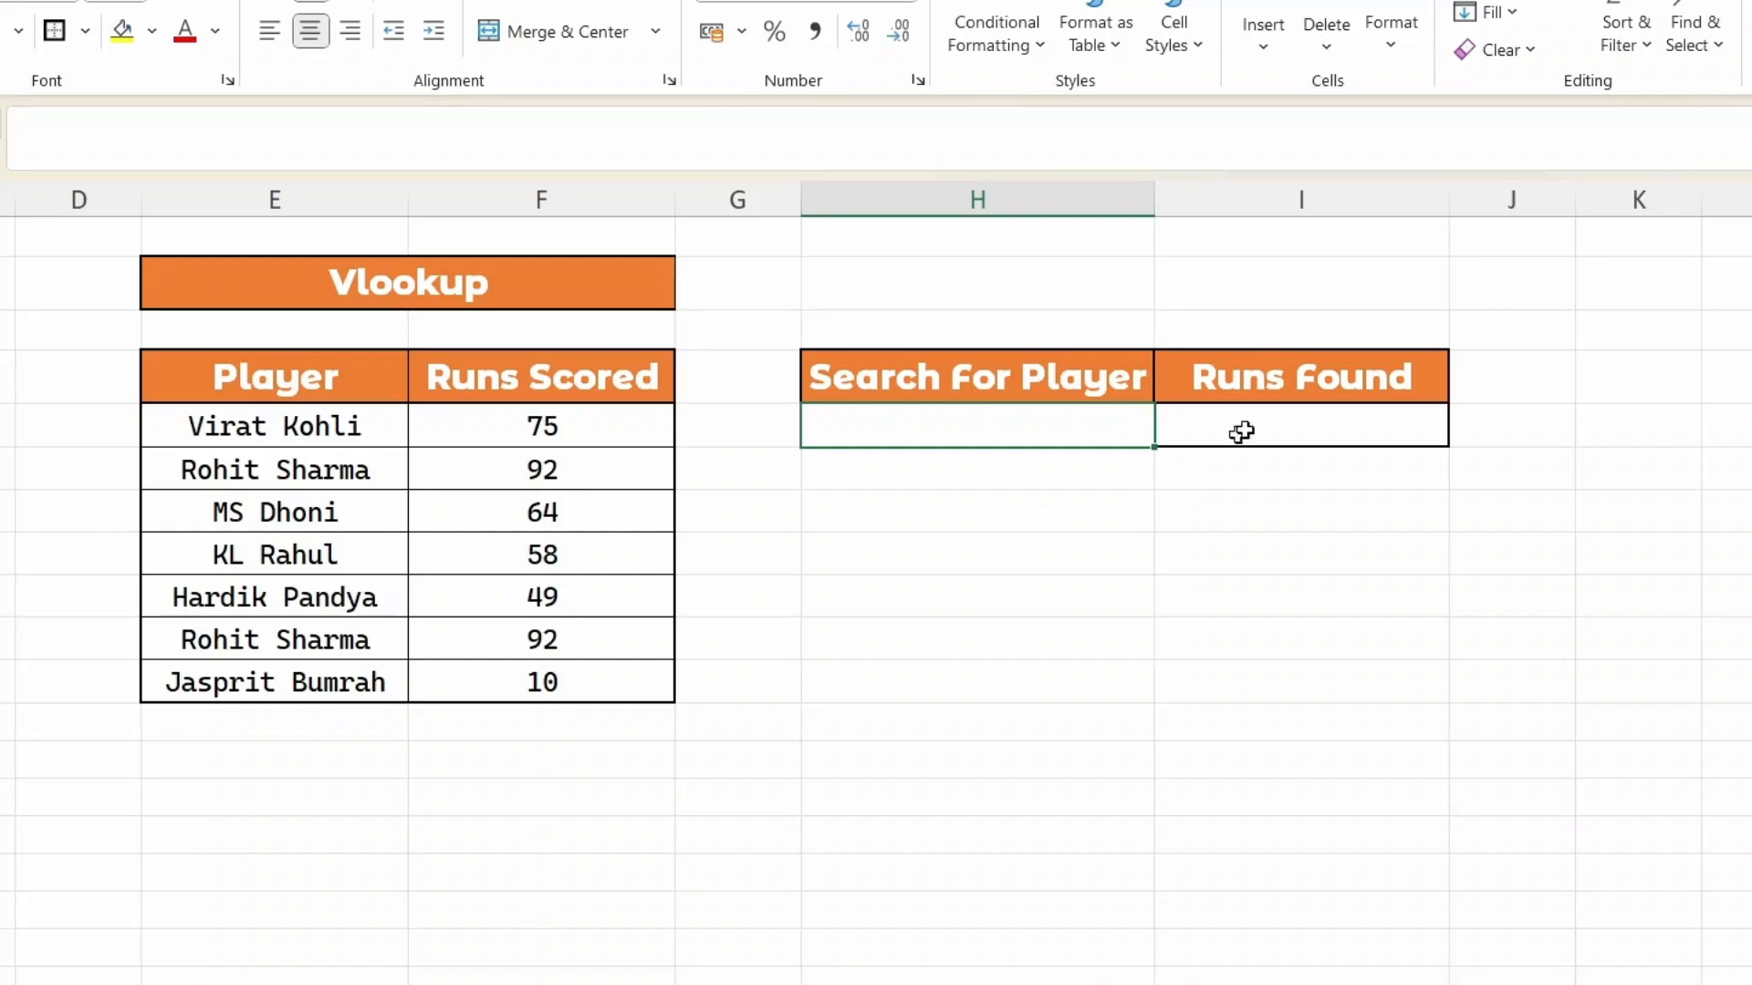
{"action": "left_click", "coordinate": [1300, 410]}
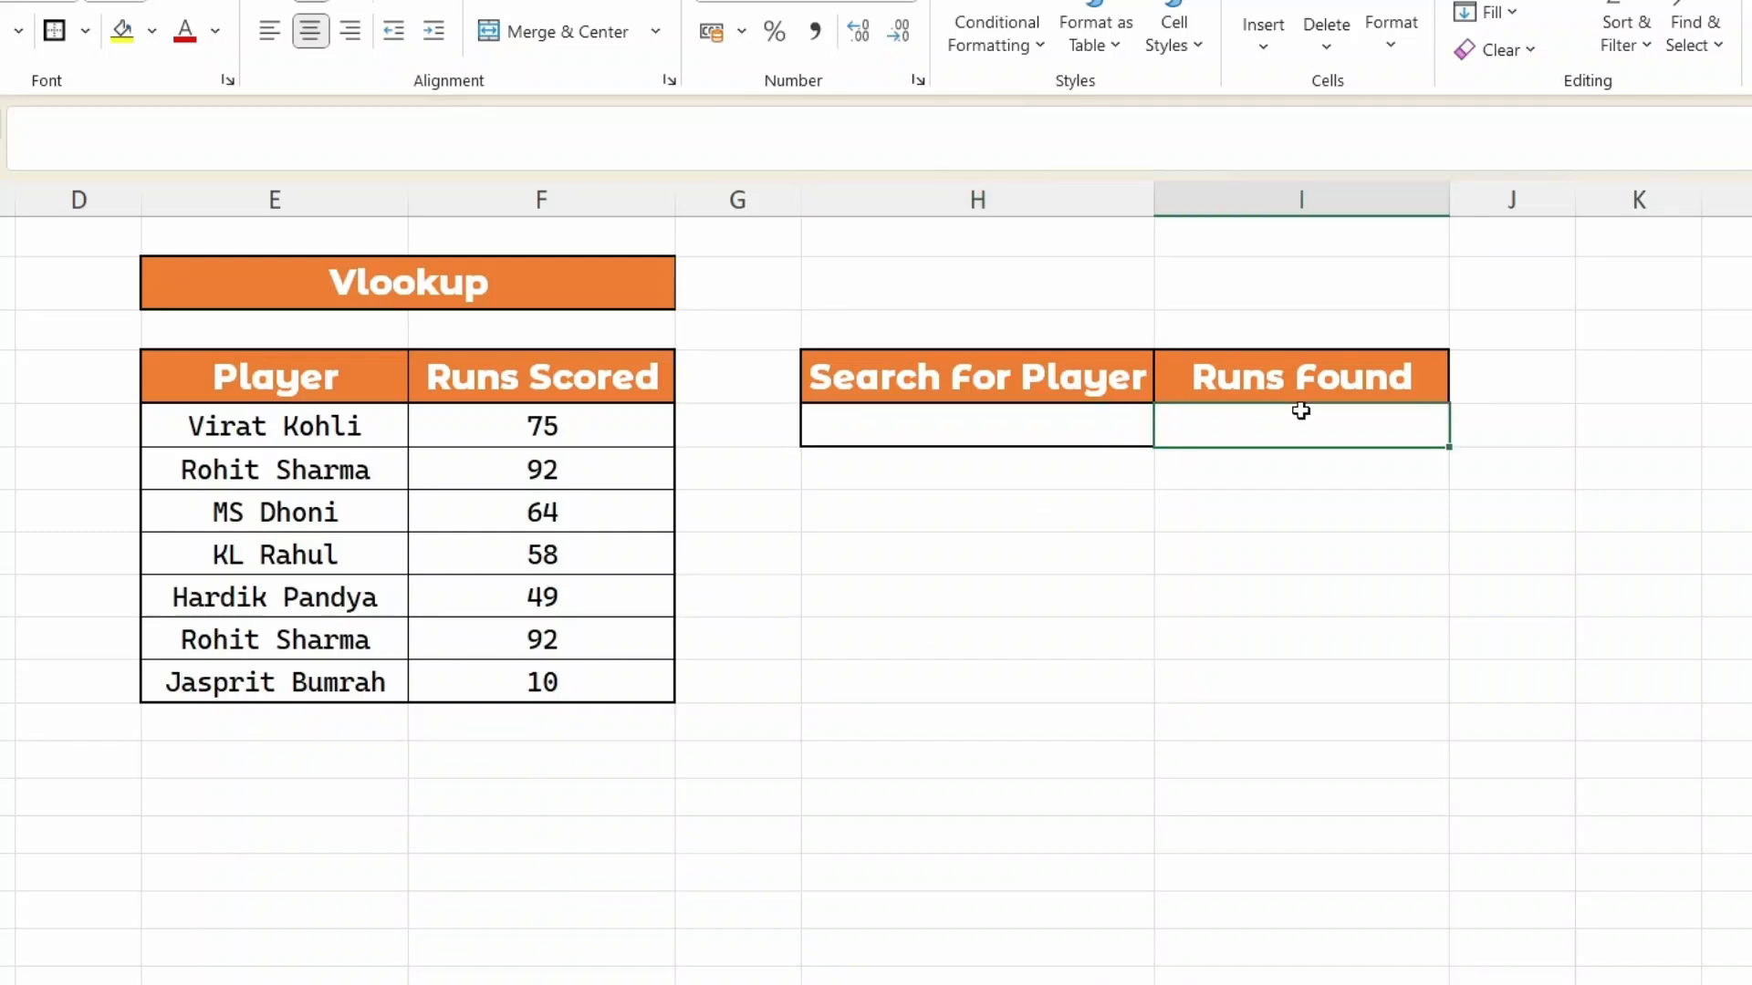
{"action": "left_click", "coordinate": [1045, 436]}
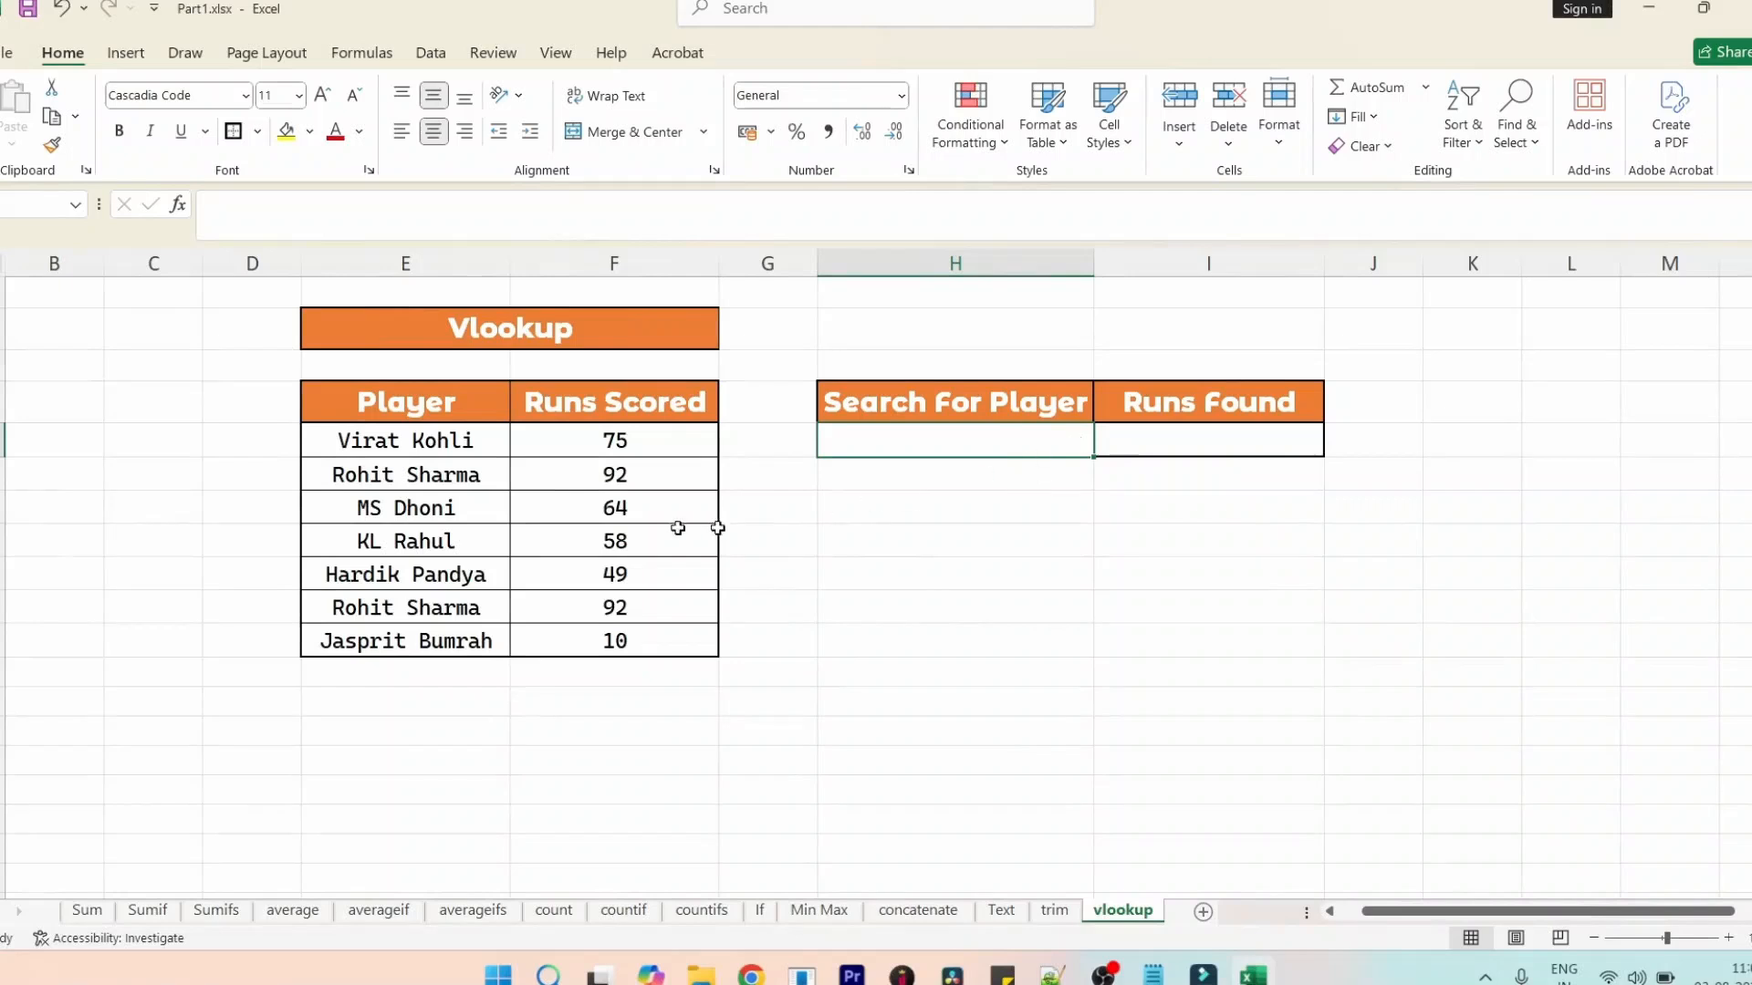
{"action": "left_click", "coordinate": [433, 55]}
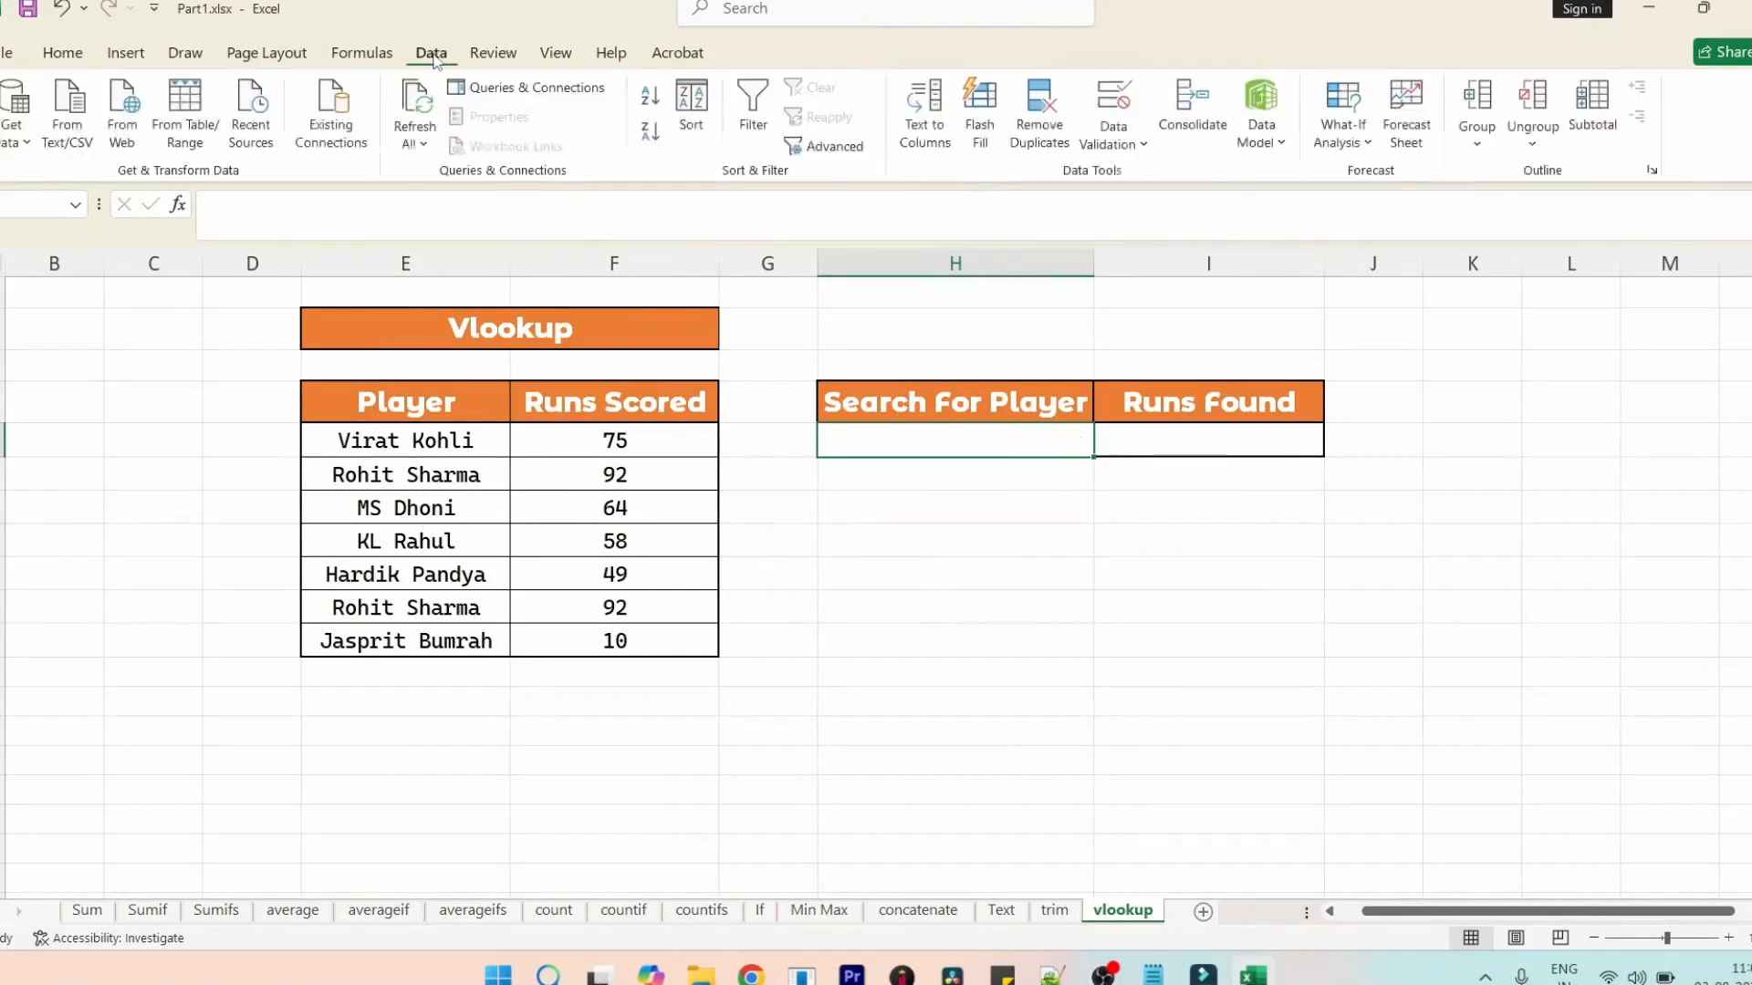
{"action": "left_click", "coordinate": [1117, 100]}
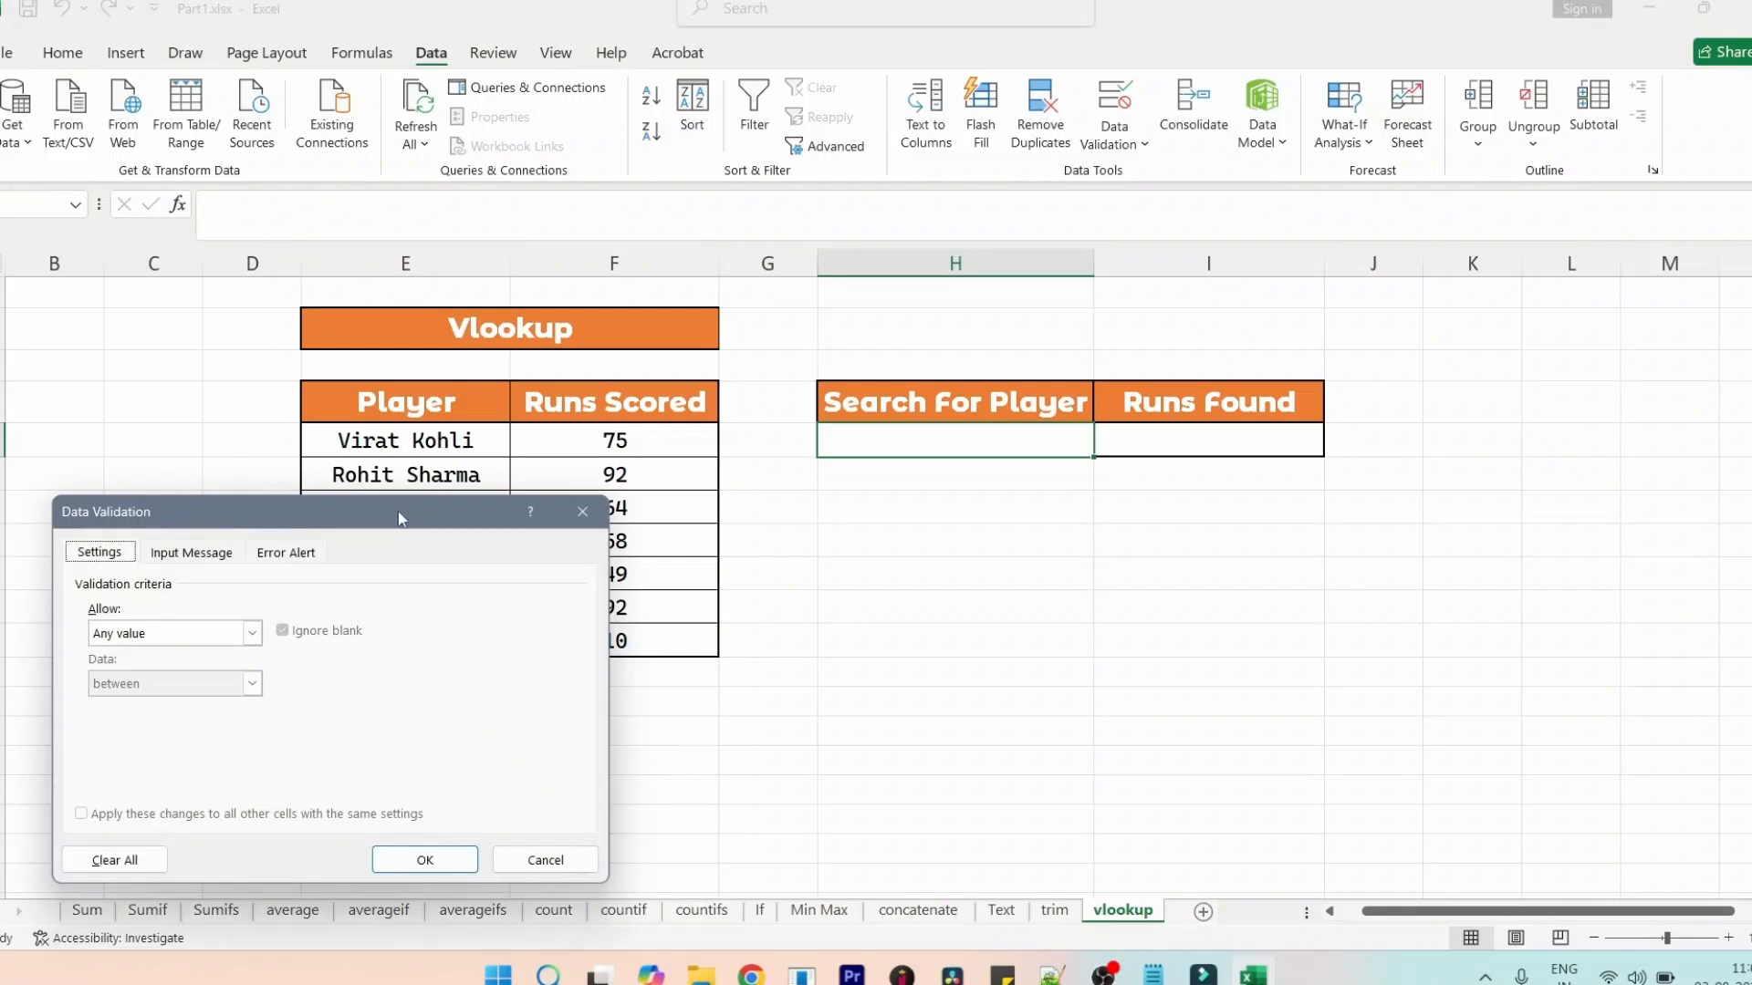
{"action": "left_click_drag", "start_coordinate": [399, 518], "coordinate": [1129, 369]}
{"action": "left_click", "coordinate": [999, 485]}
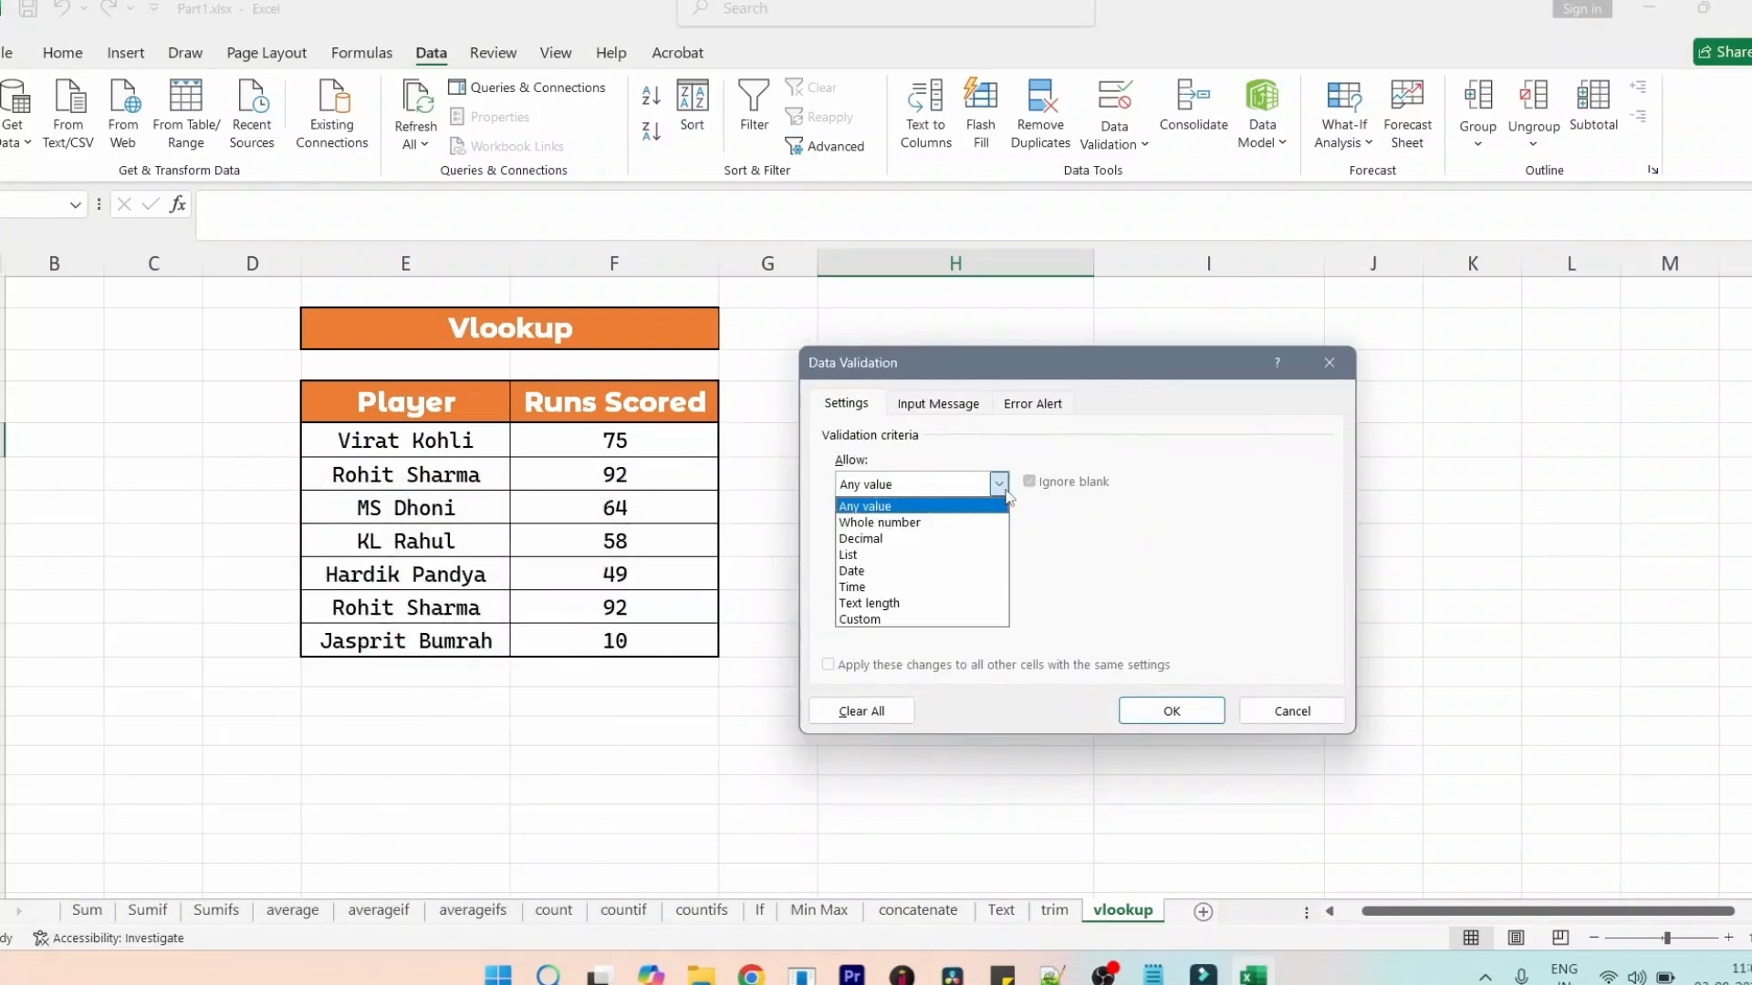
{"action": "left_click", "coordinate": [891, 555]}
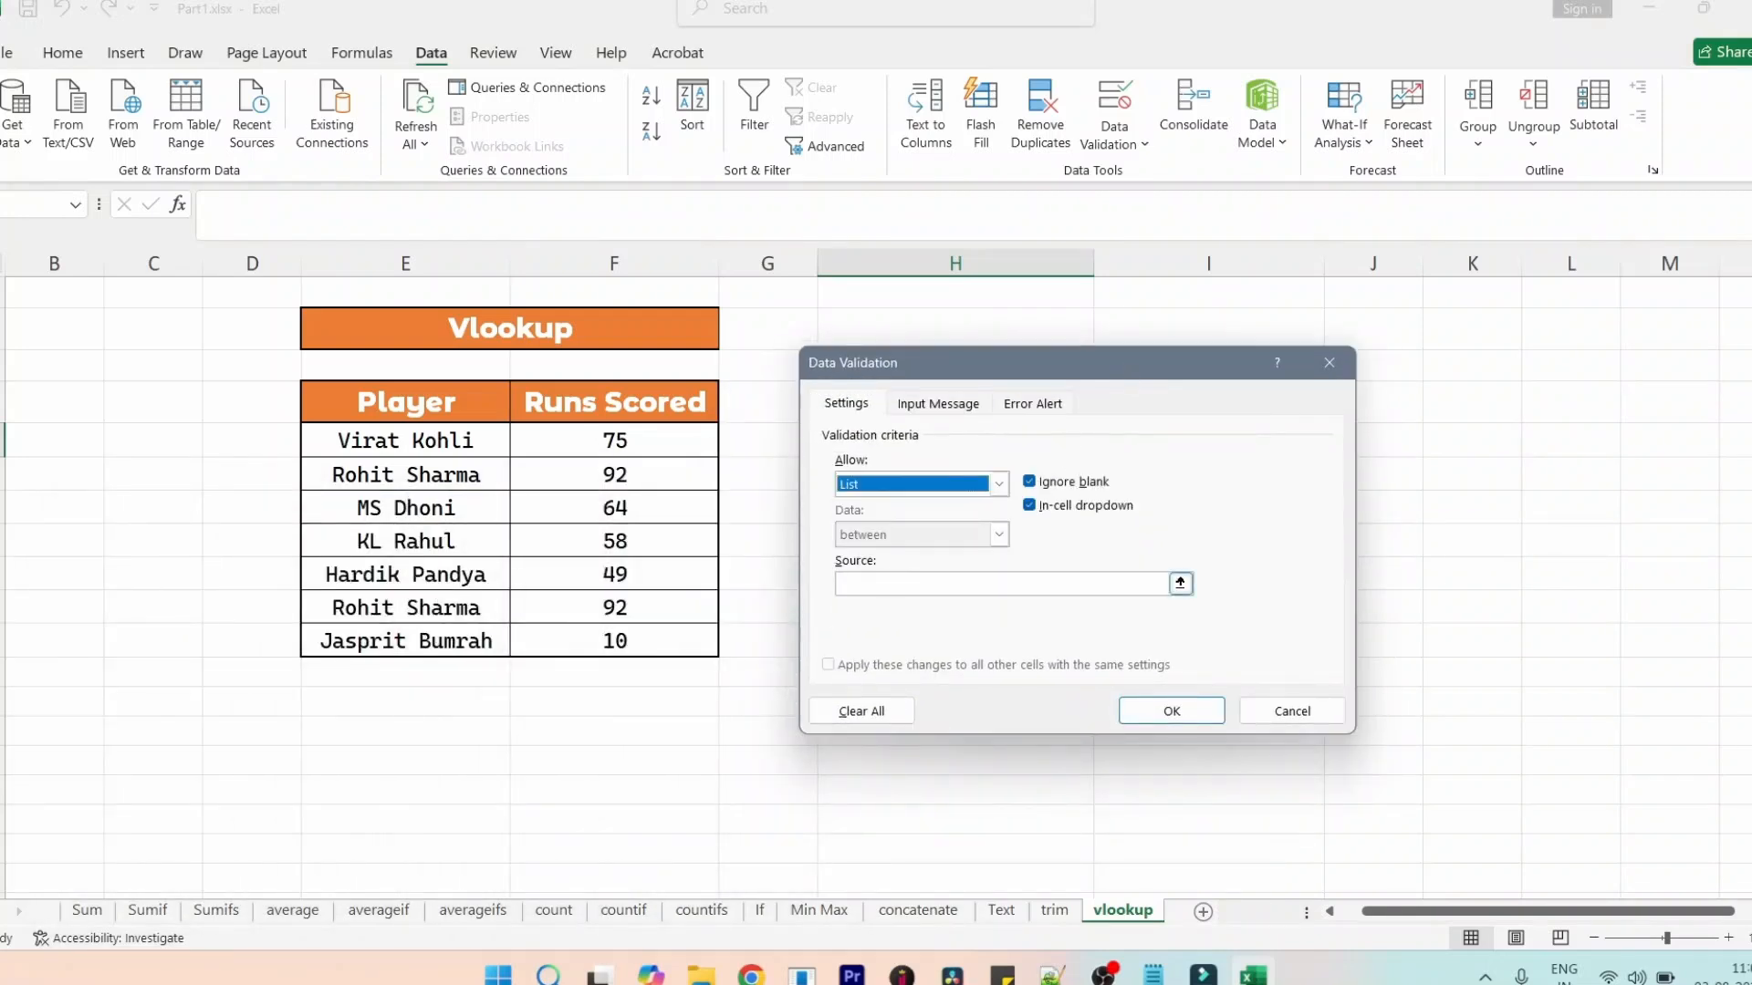
{"action": "left_click", "coordinate": [903, 584]}
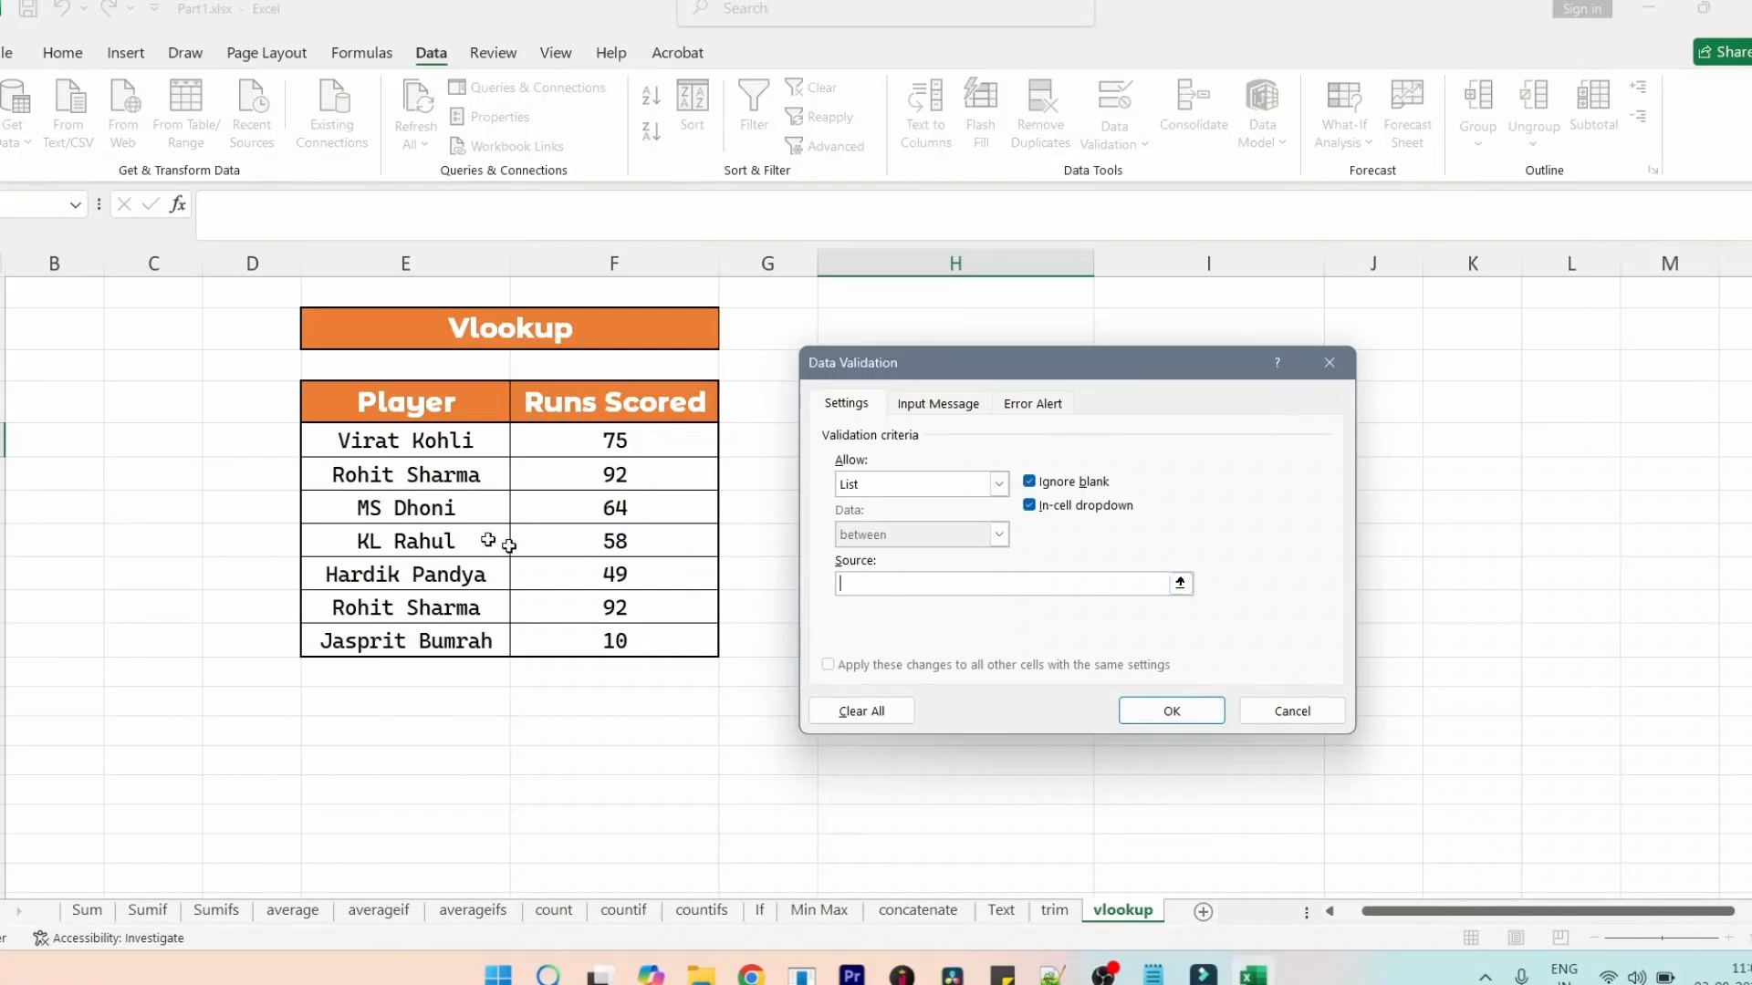
{"action": "left_click_drag", "start_coordinate": [433, 442], "coordinate": [425, 634]}
{"action": "left_click", "coordinate": [1172, 710]}
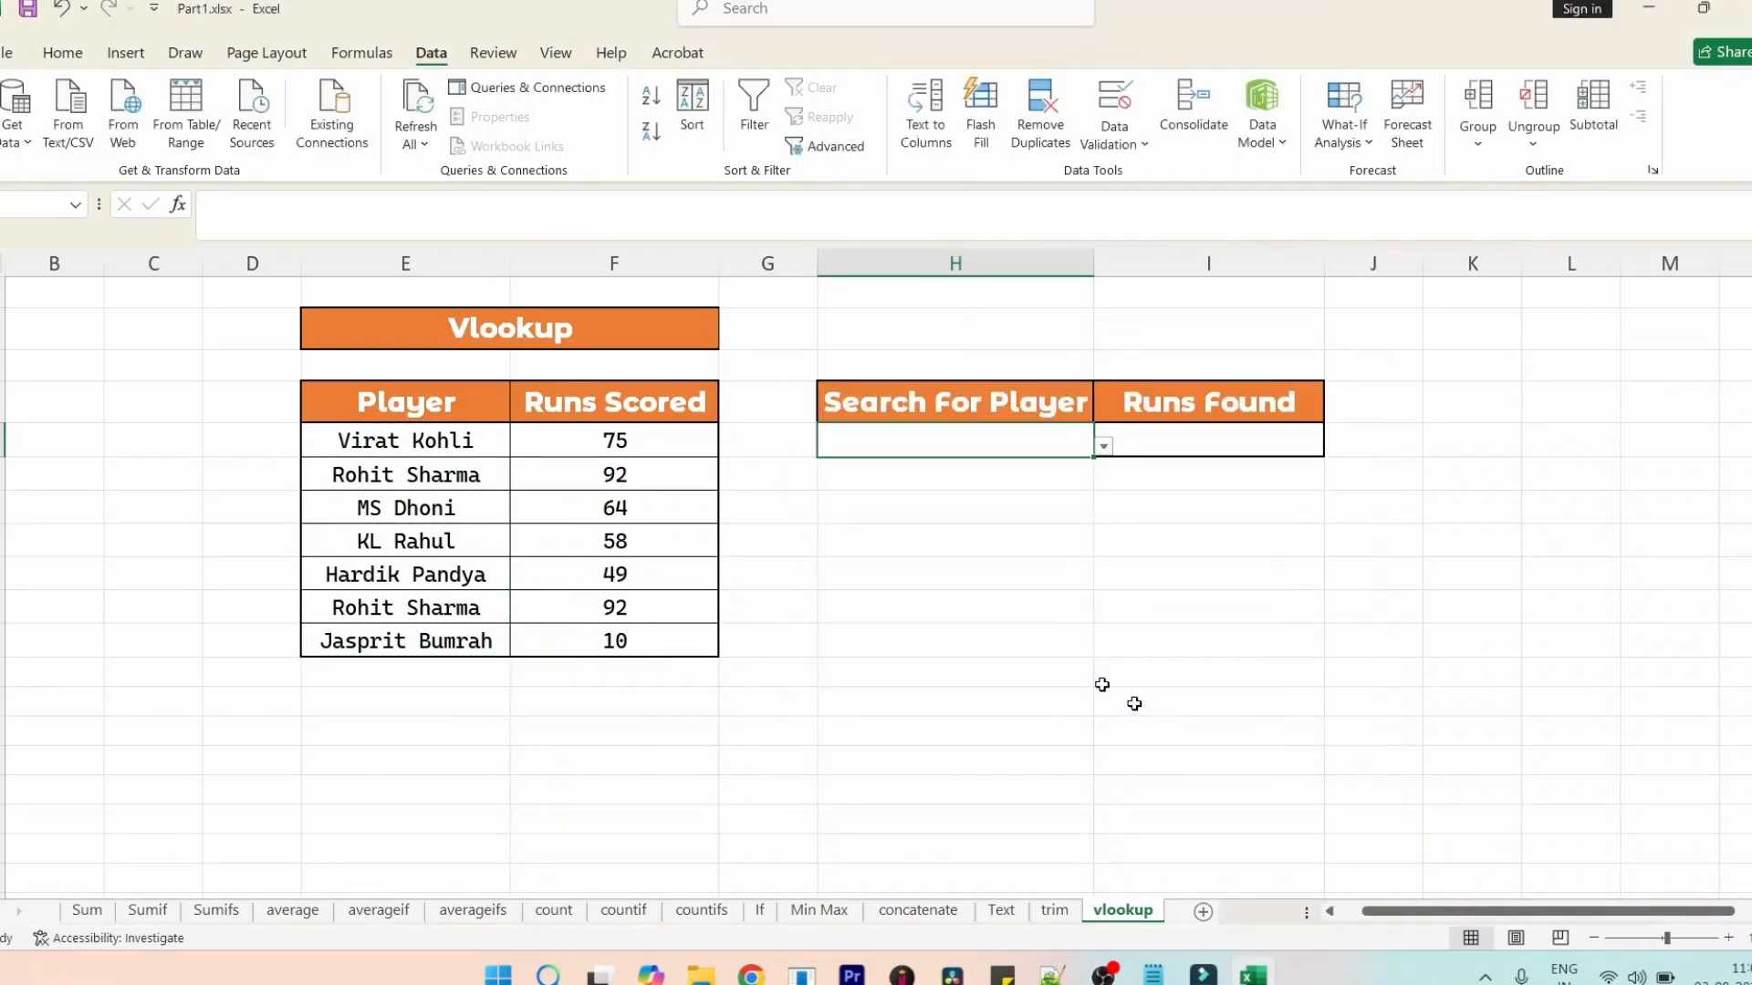
- Choose Virat Kohli from the dropdown list in H5, the Search For Player cell
{"action": "left_click", "coordinate": [1106, 447]}
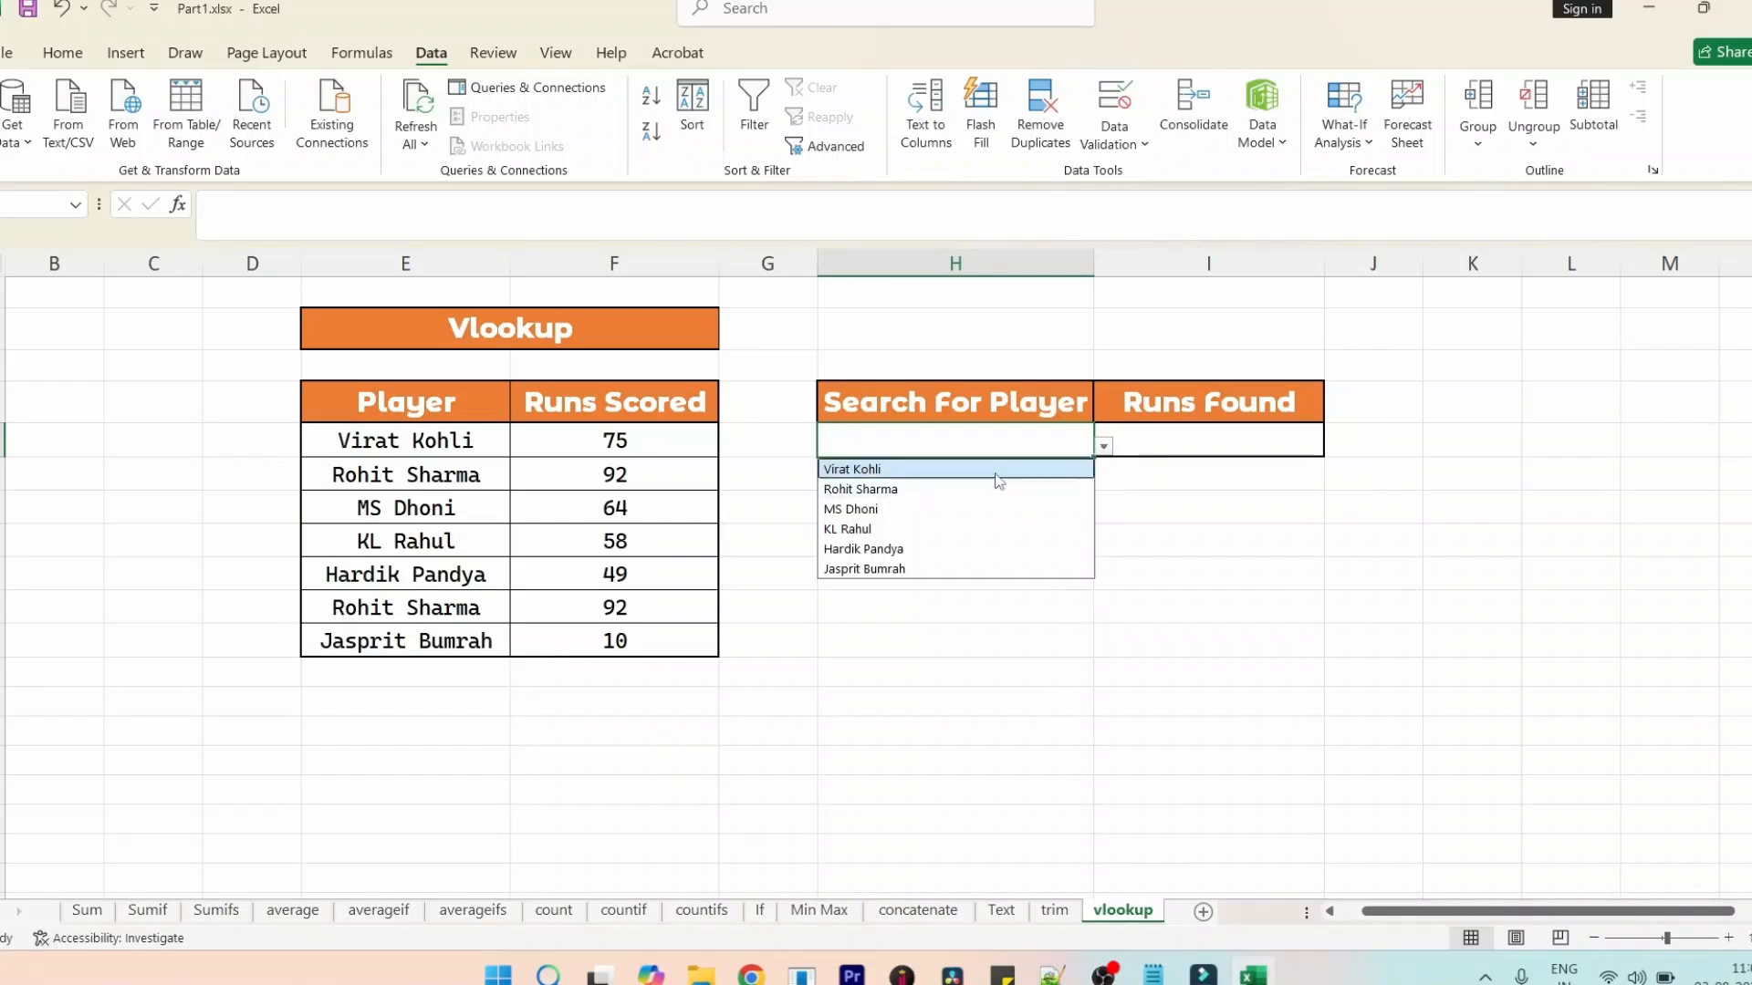
{"action": "left_click", "coordinate": [995, 470]}
{"action": "left_click", "coordinate": [1043, 501]}
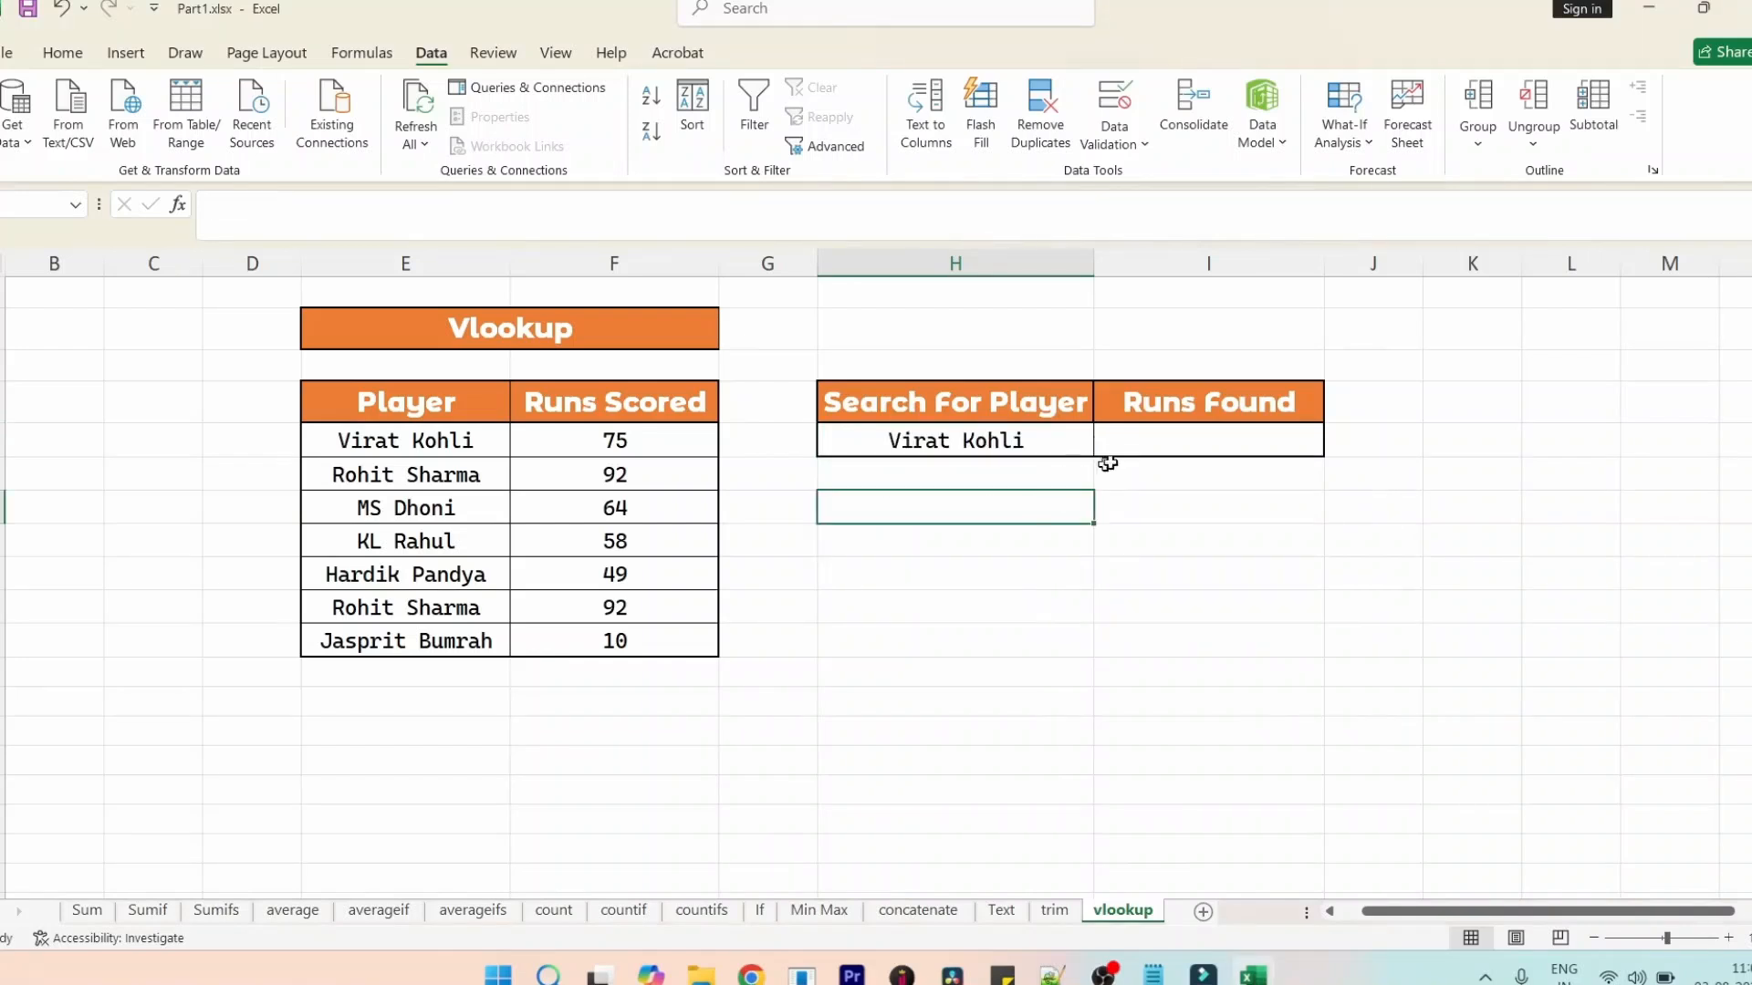
- Enter =VLOOKUP($H$5,$E$4:$F$11,2,0) in I5, the Runs Found cell, with the lookup cell and table range locked as absolute references
{"action": "left_click", "coordinate": [1188, 443]}
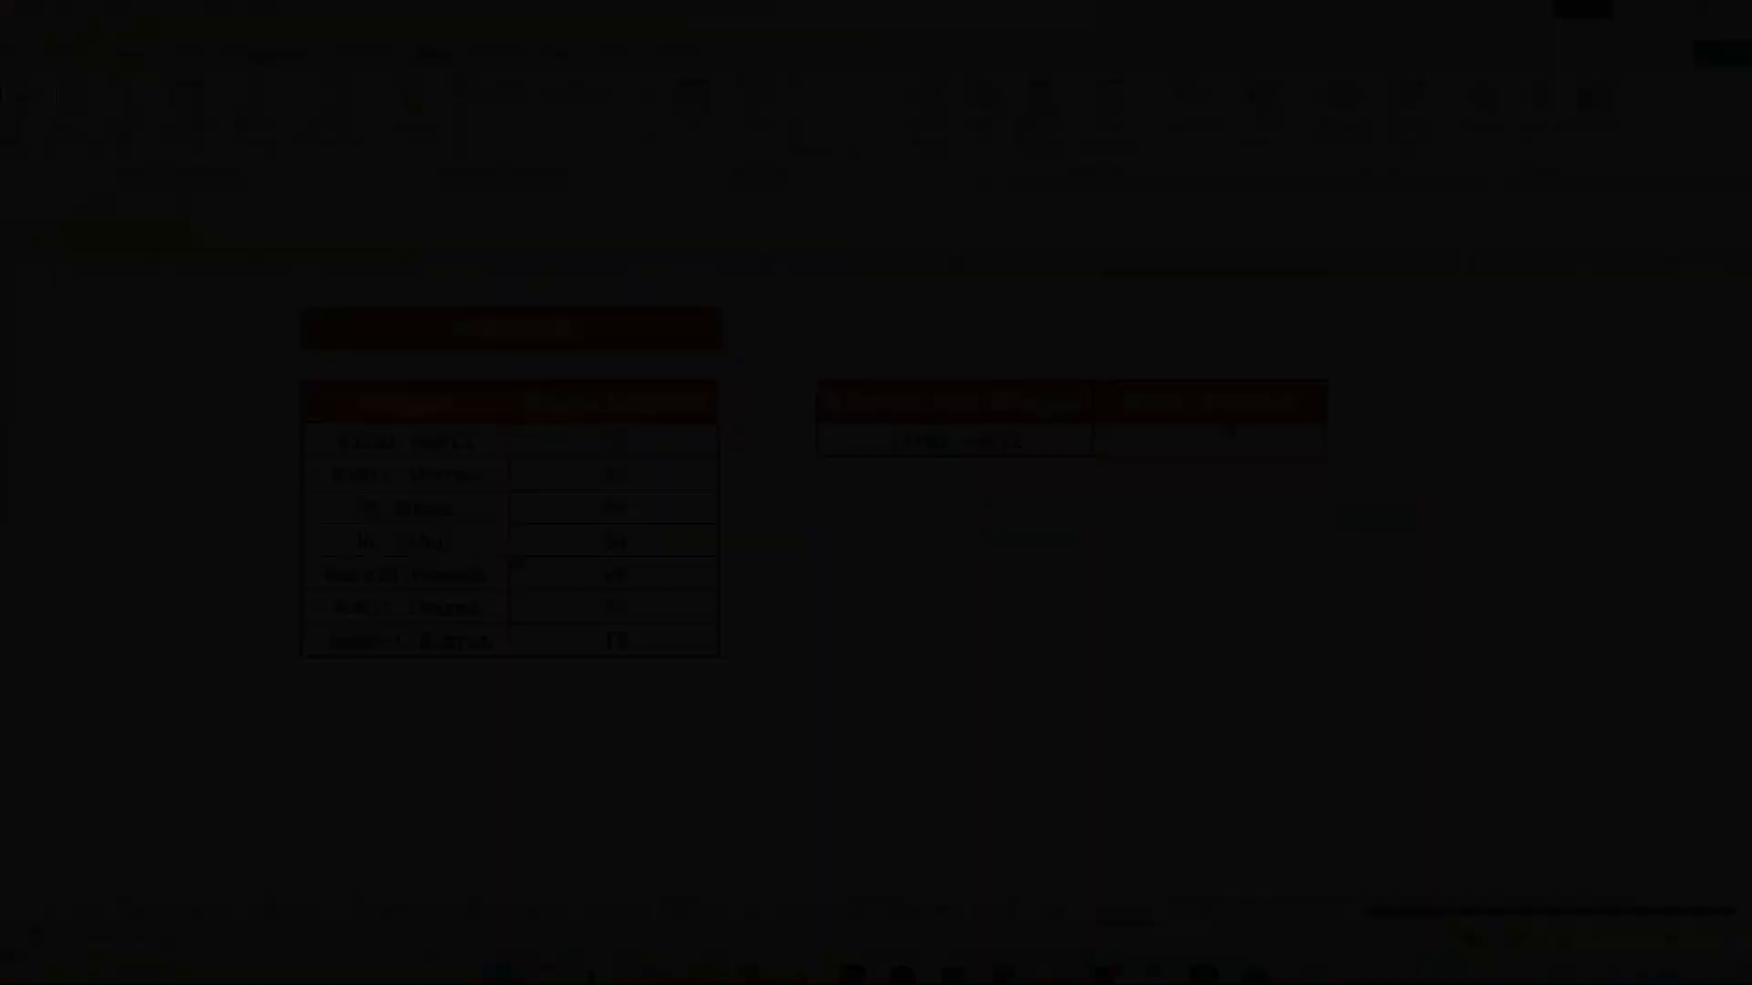
{"action": "type", "text": "=vloo"}
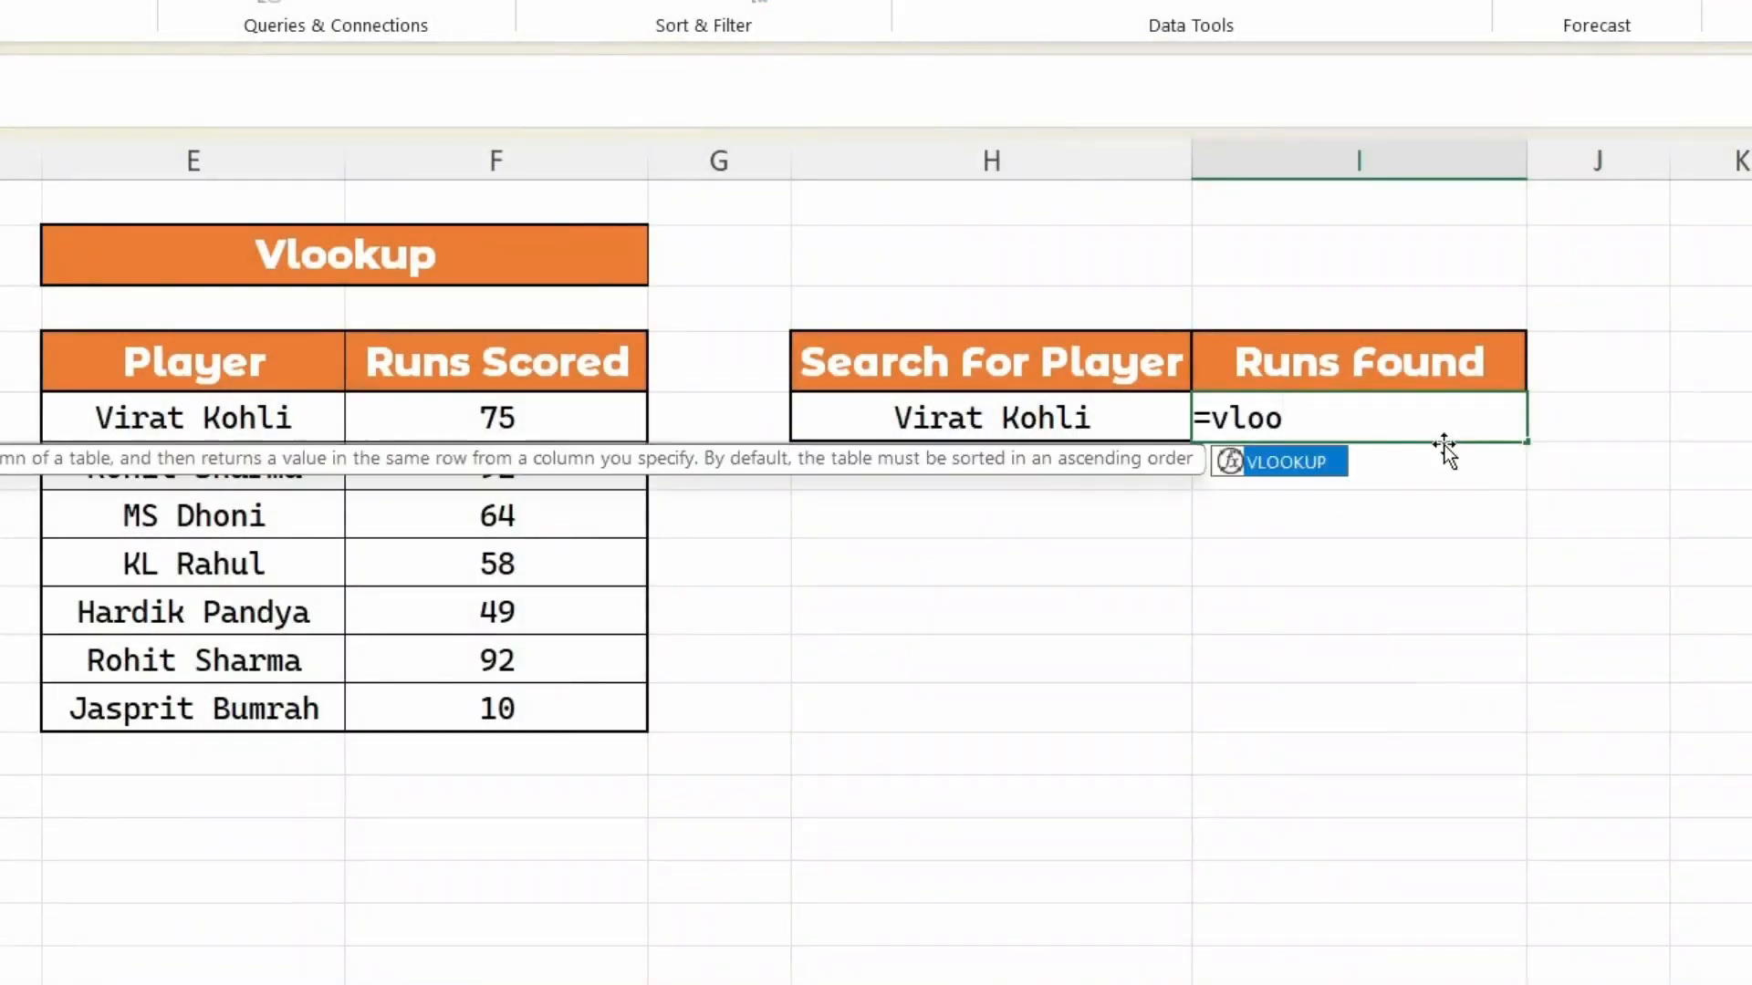
{"action": "key", "text": "Tab"}
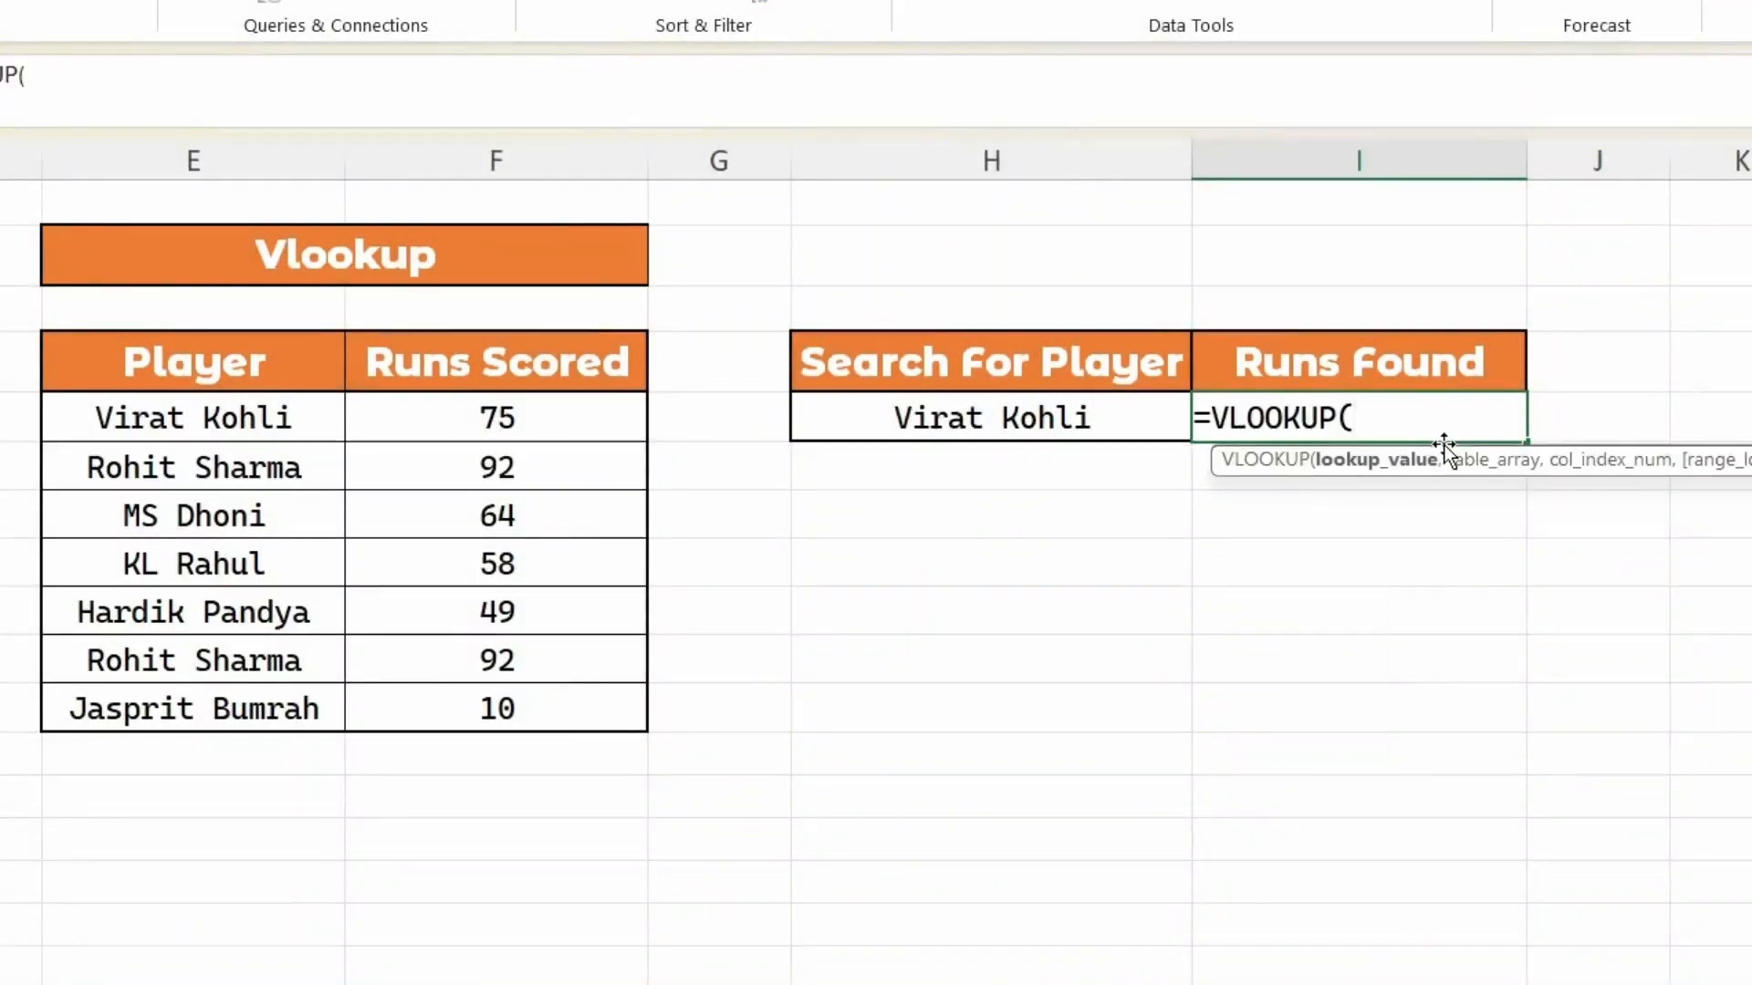
{"action": "left_click", "coordinate": [1058, 419]}
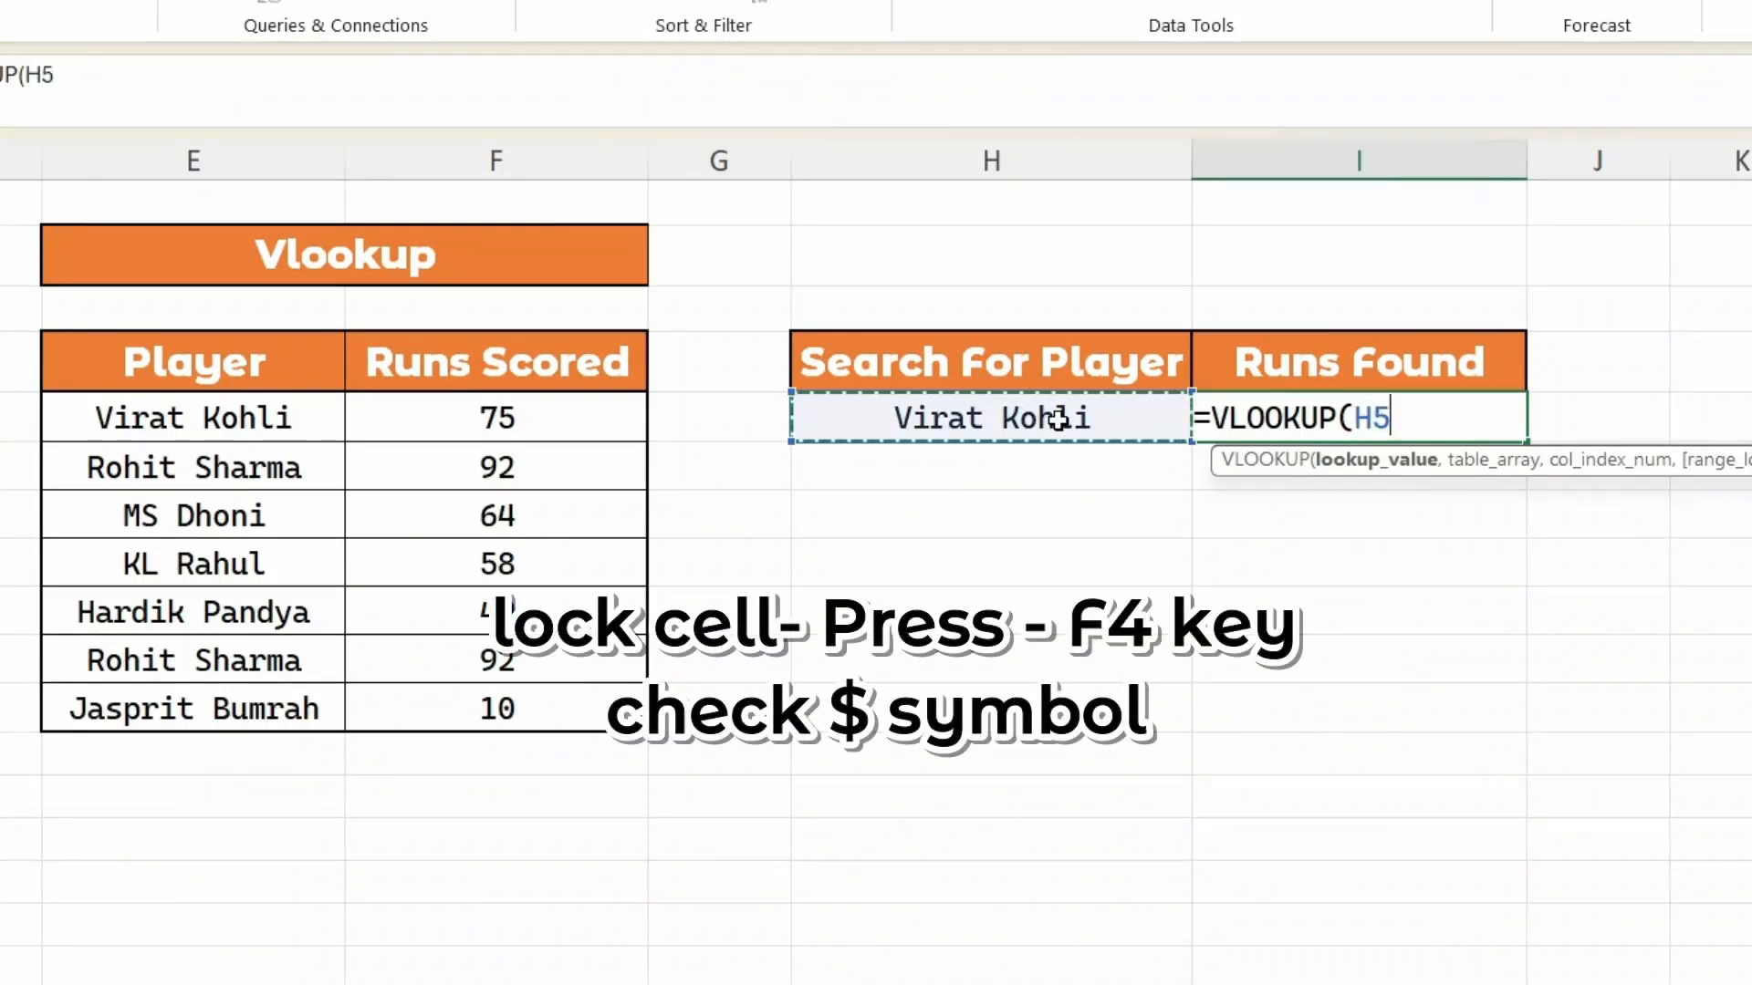
{"action": "key", "text": "F4"}
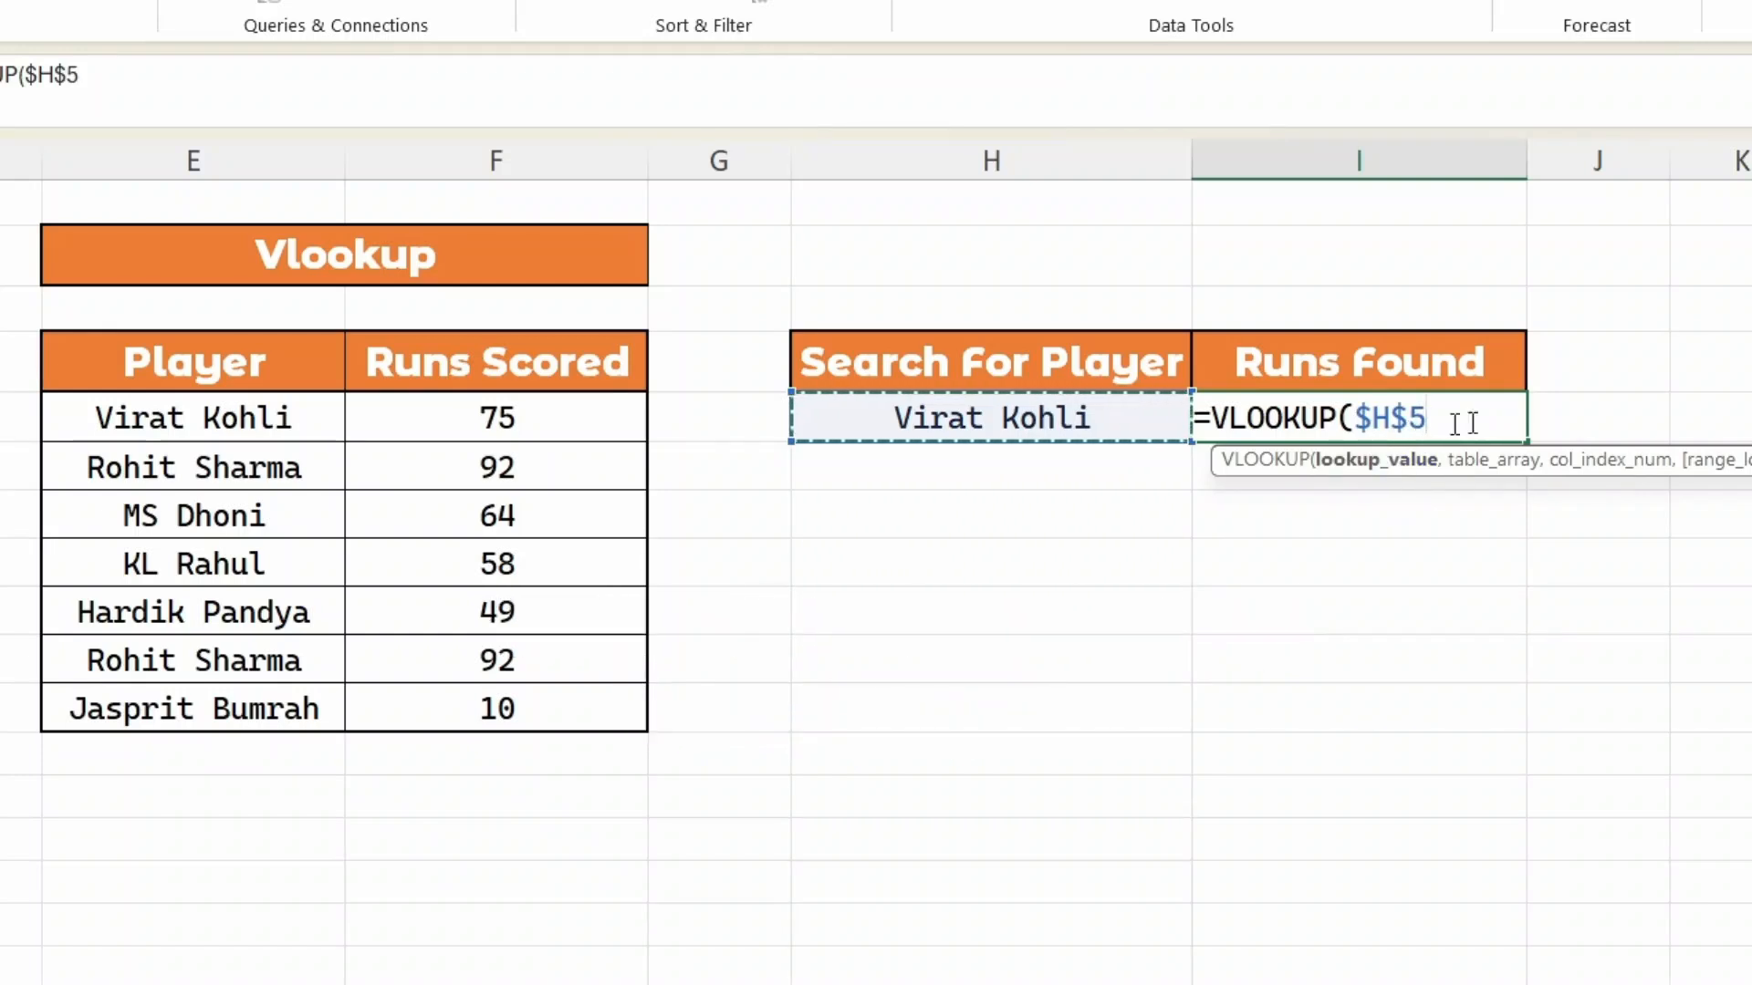
{"action": "type", "text": ","}
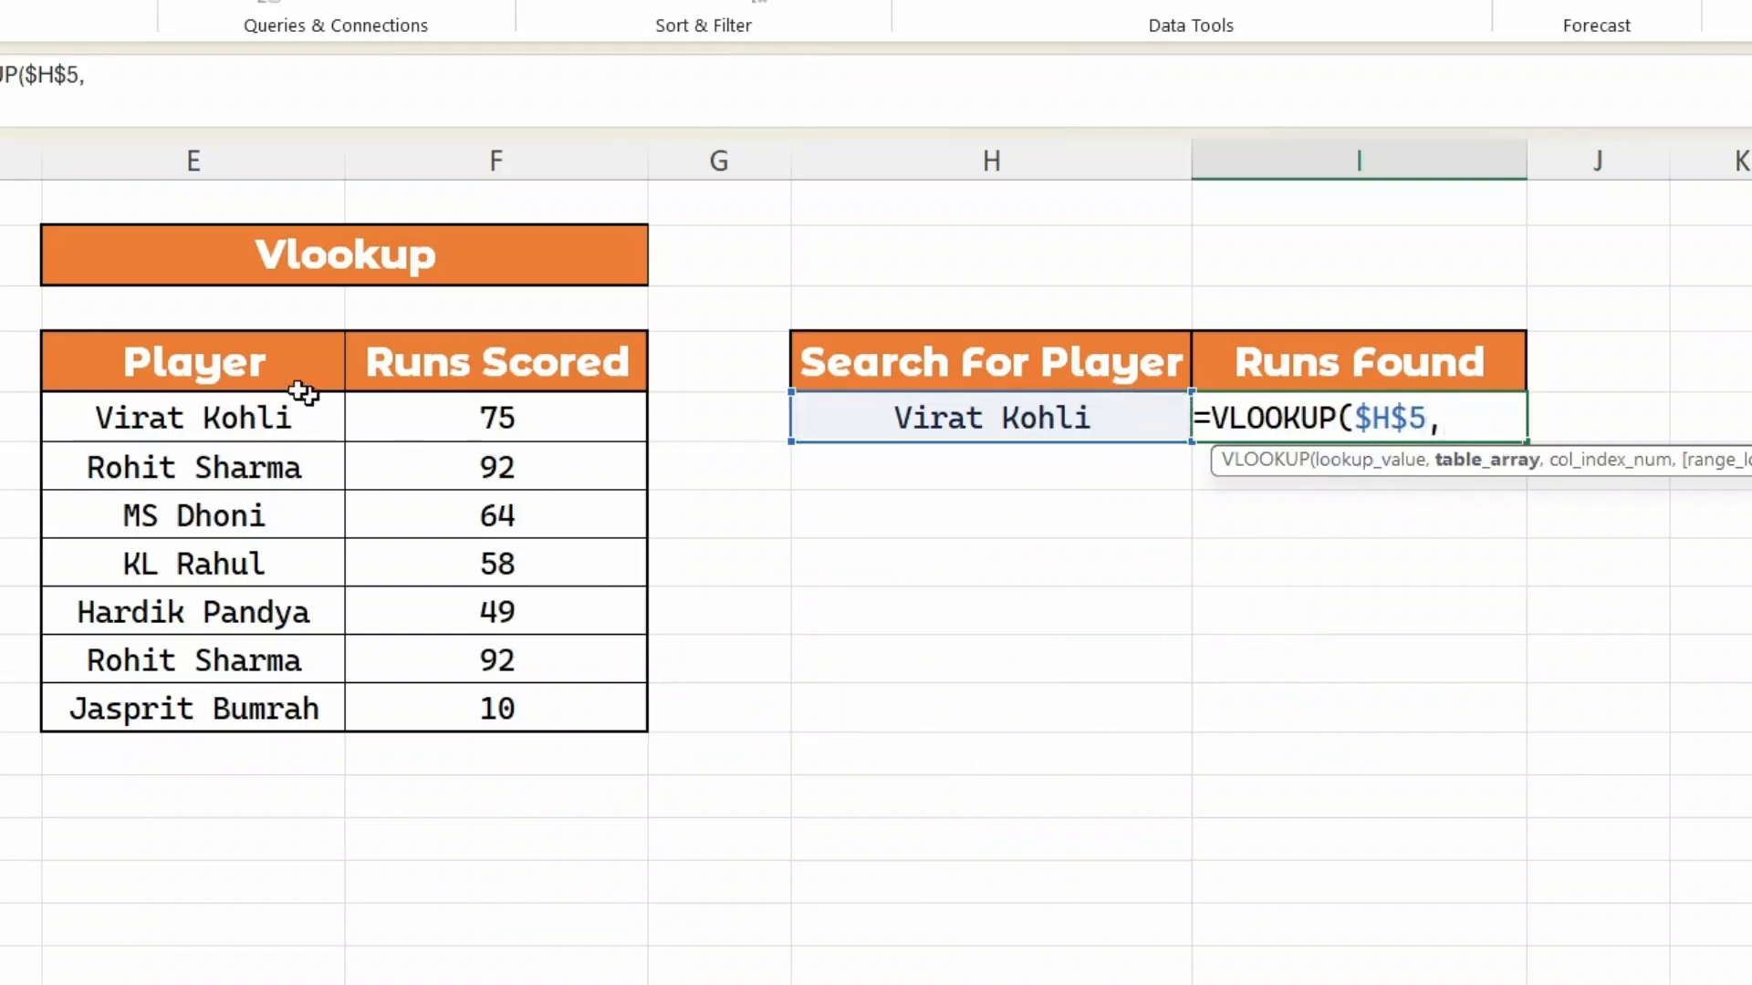
{"action": "left_click_drag", "start_coordinate": [185, 395], "coordinate": [496, 701]}
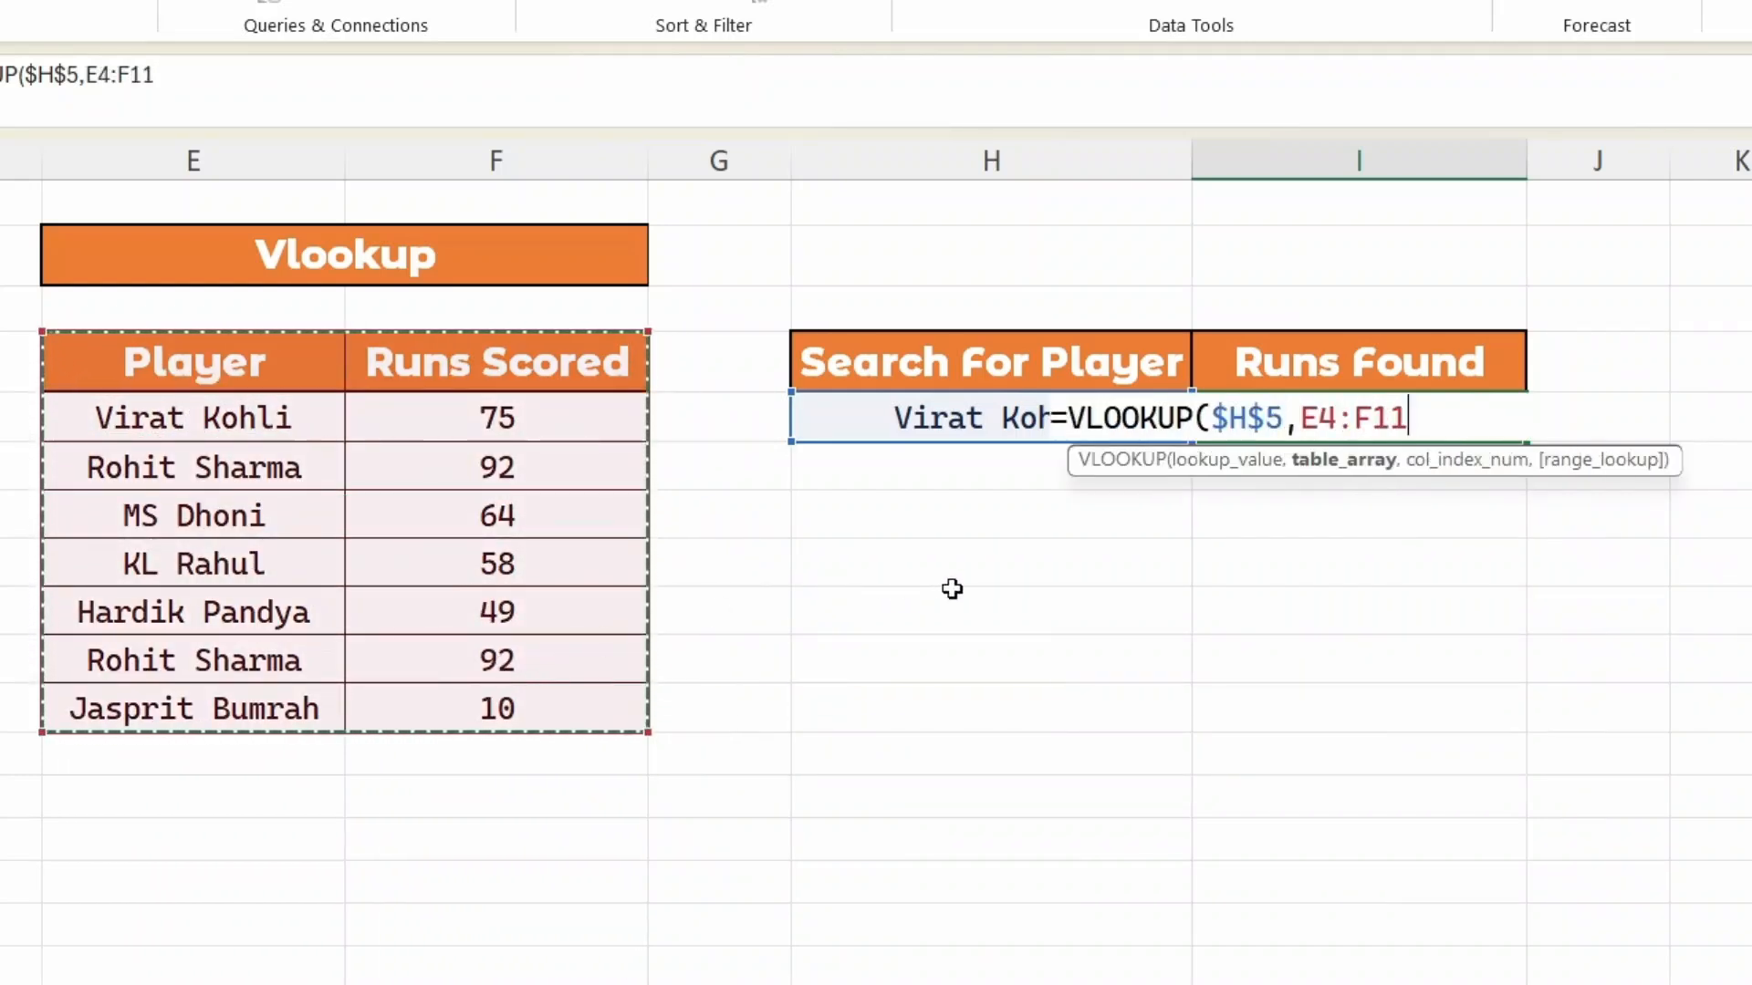
{"action": "key", "text": "F4"}
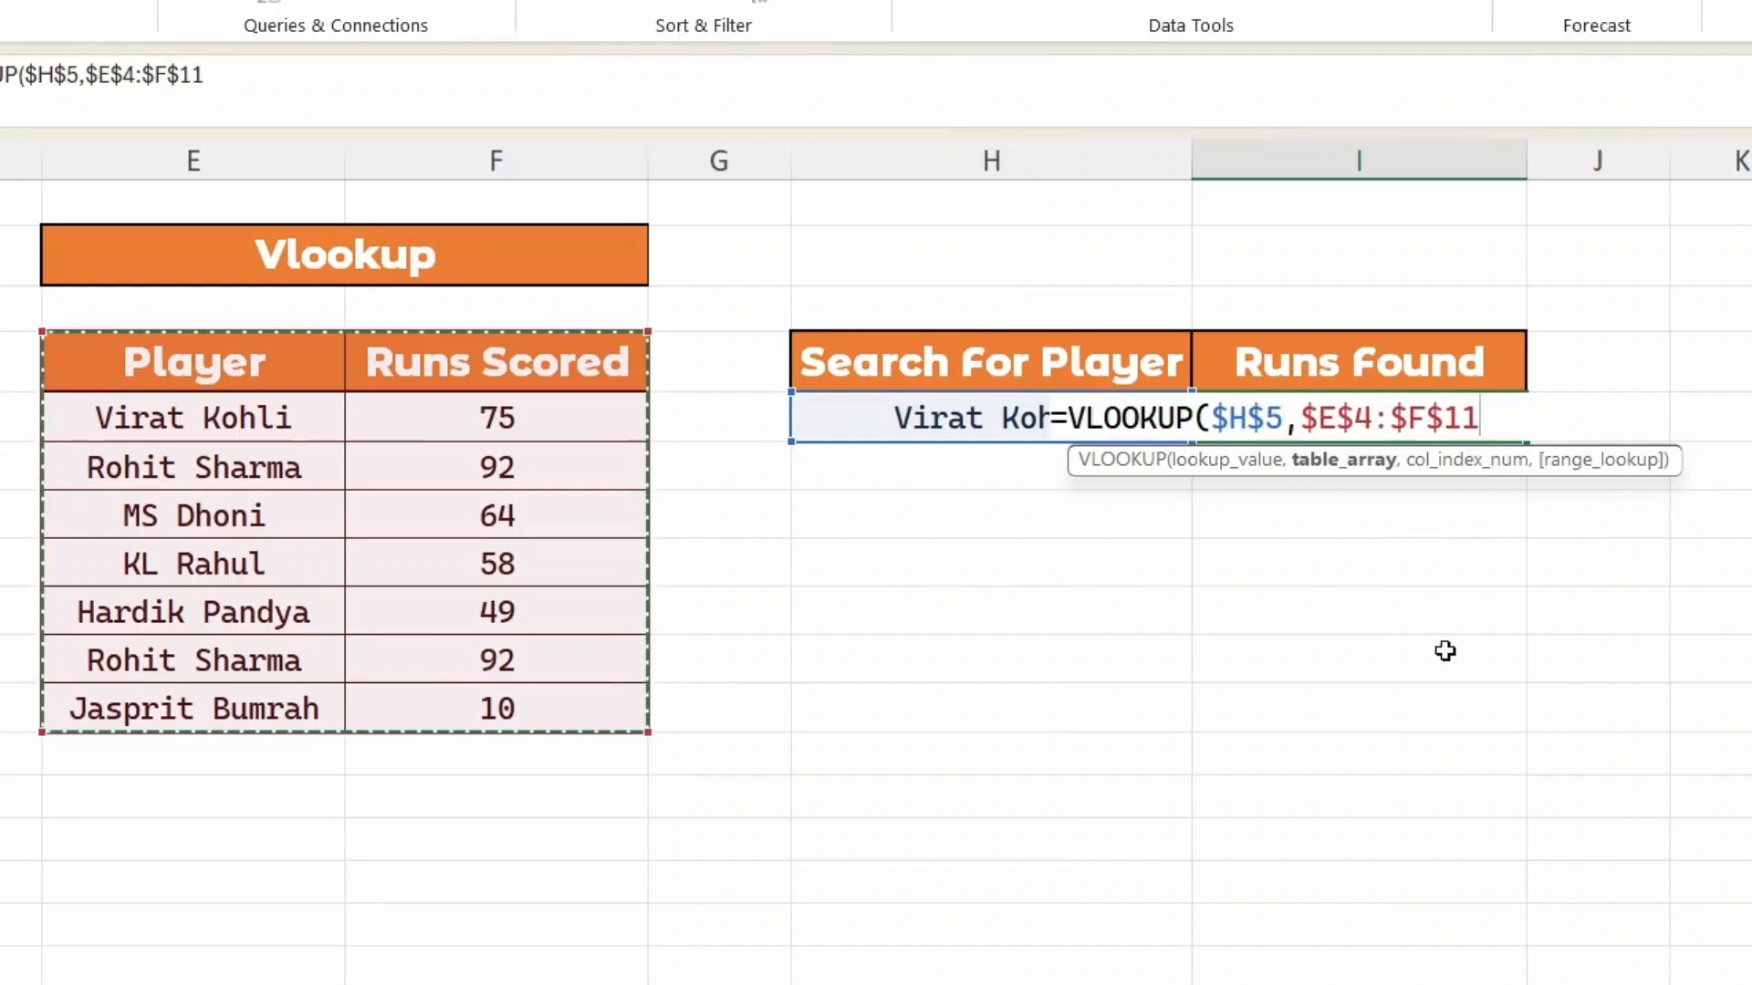
{"action": "type", "text": ","}
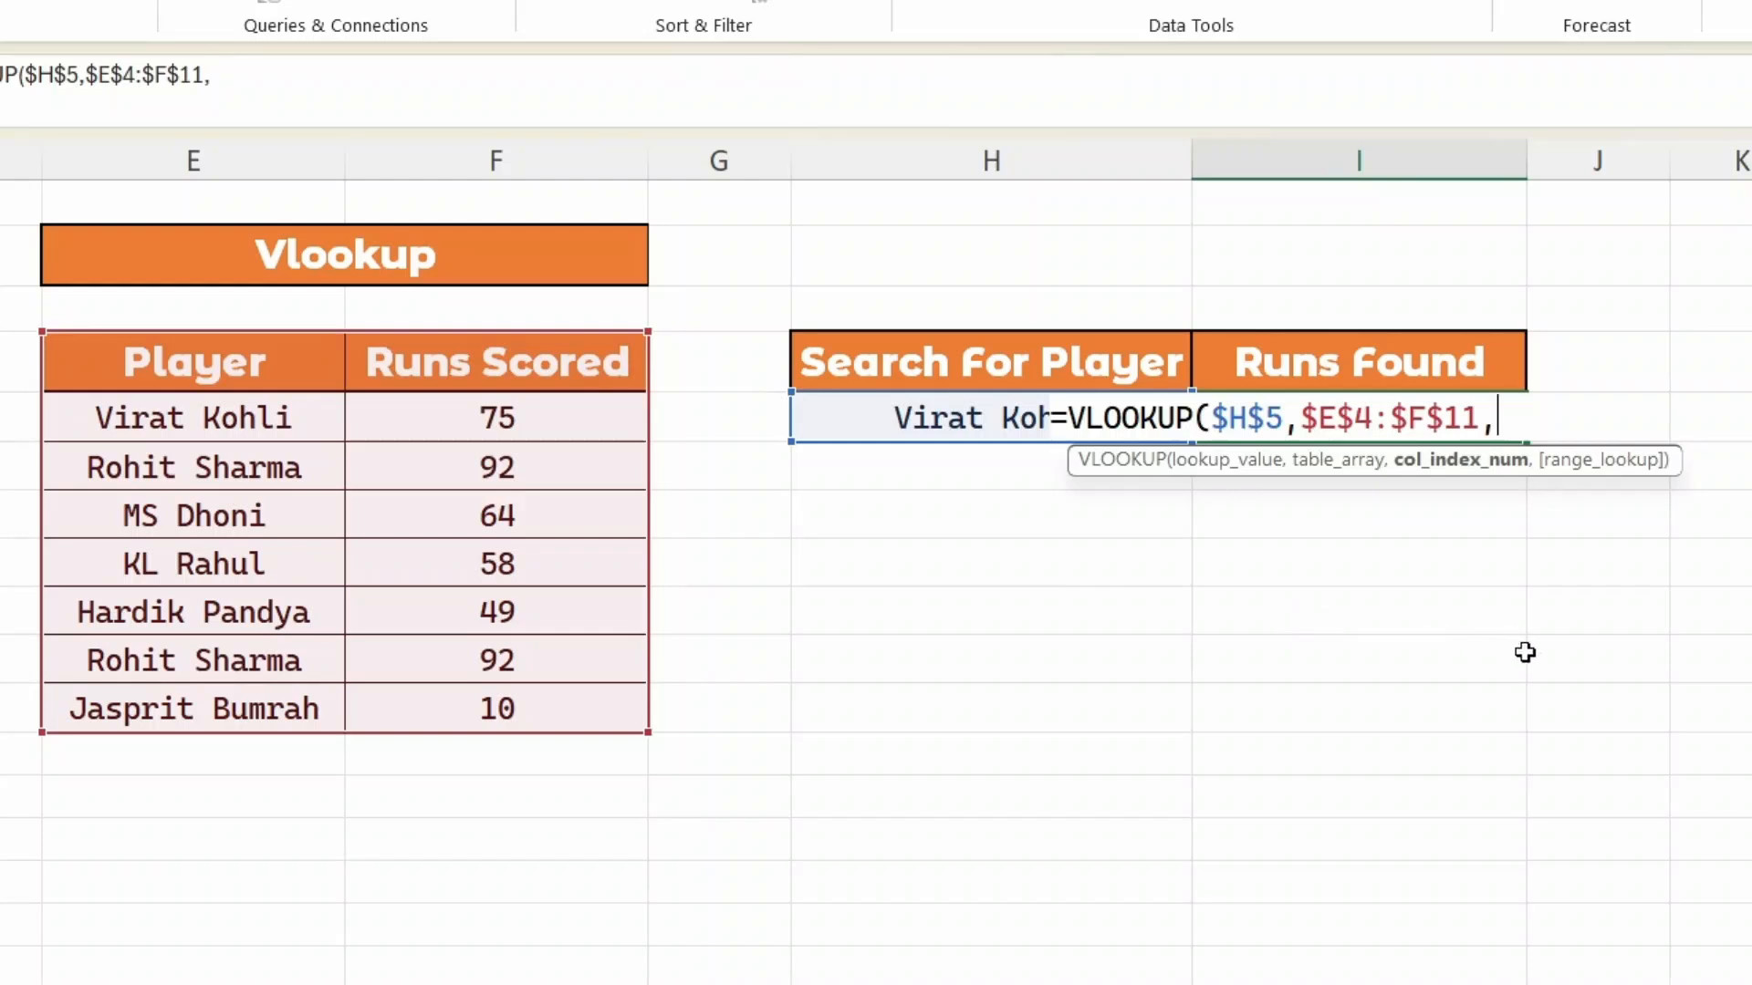
{"action": "type", "text": "2,"}
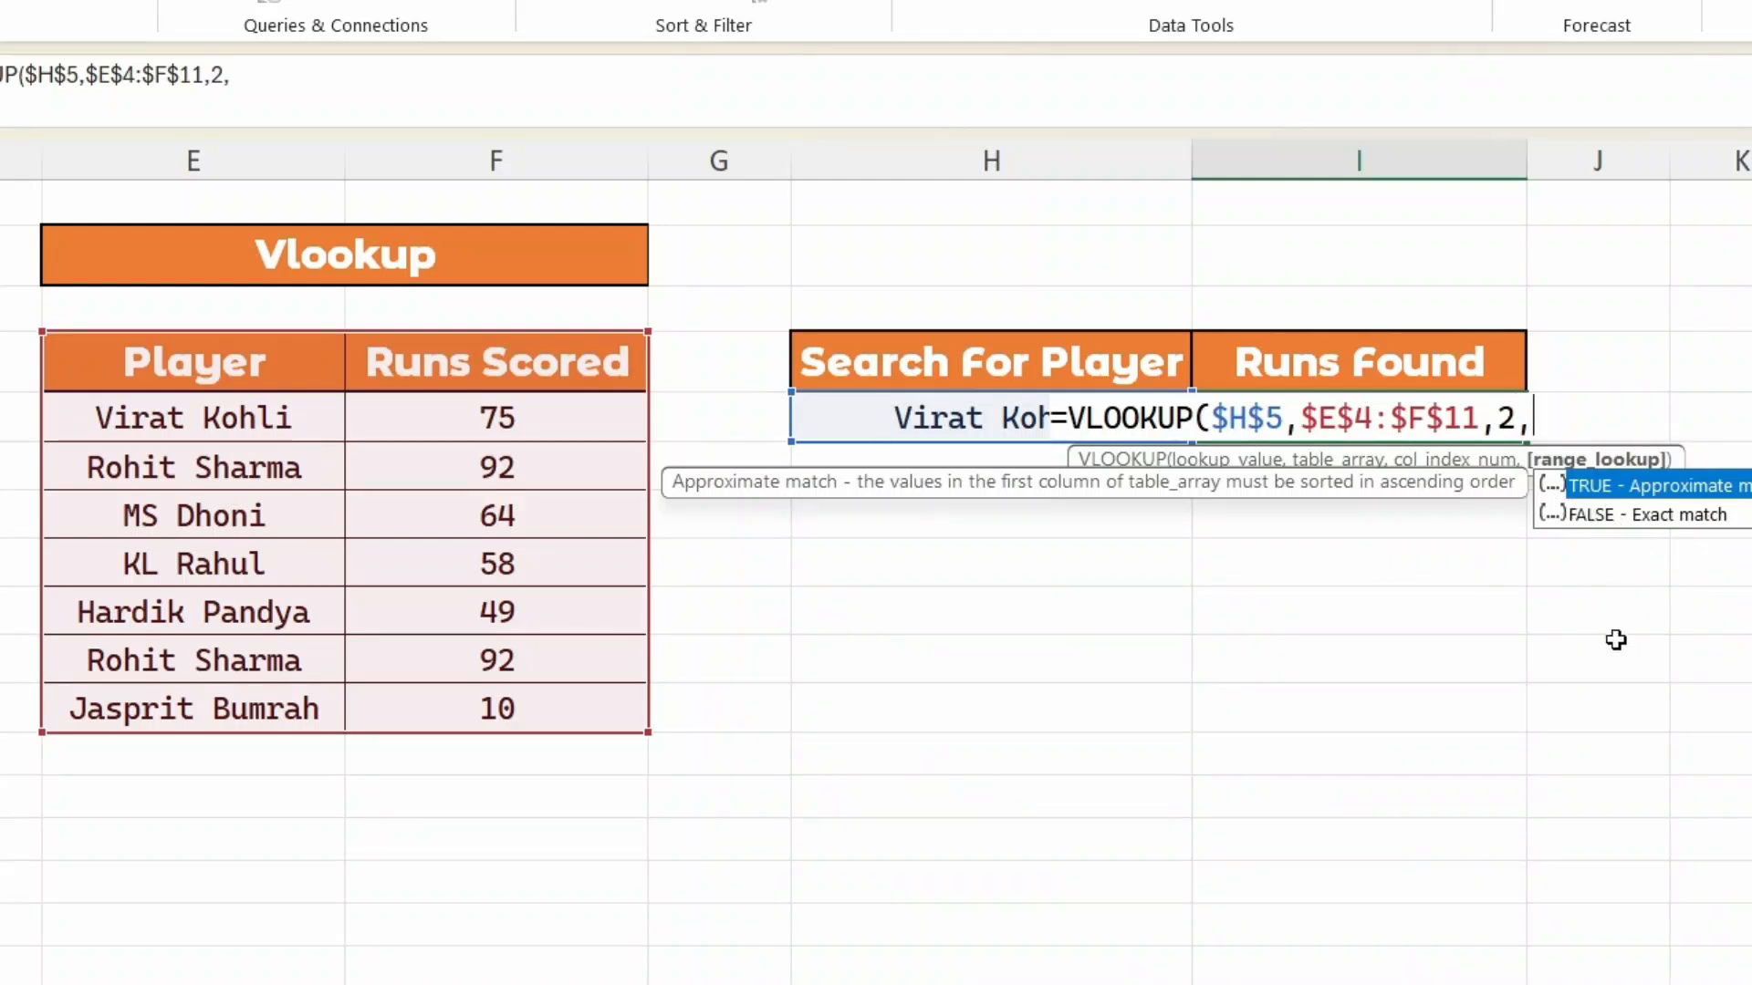
{"action": "type", "text": "0)"}
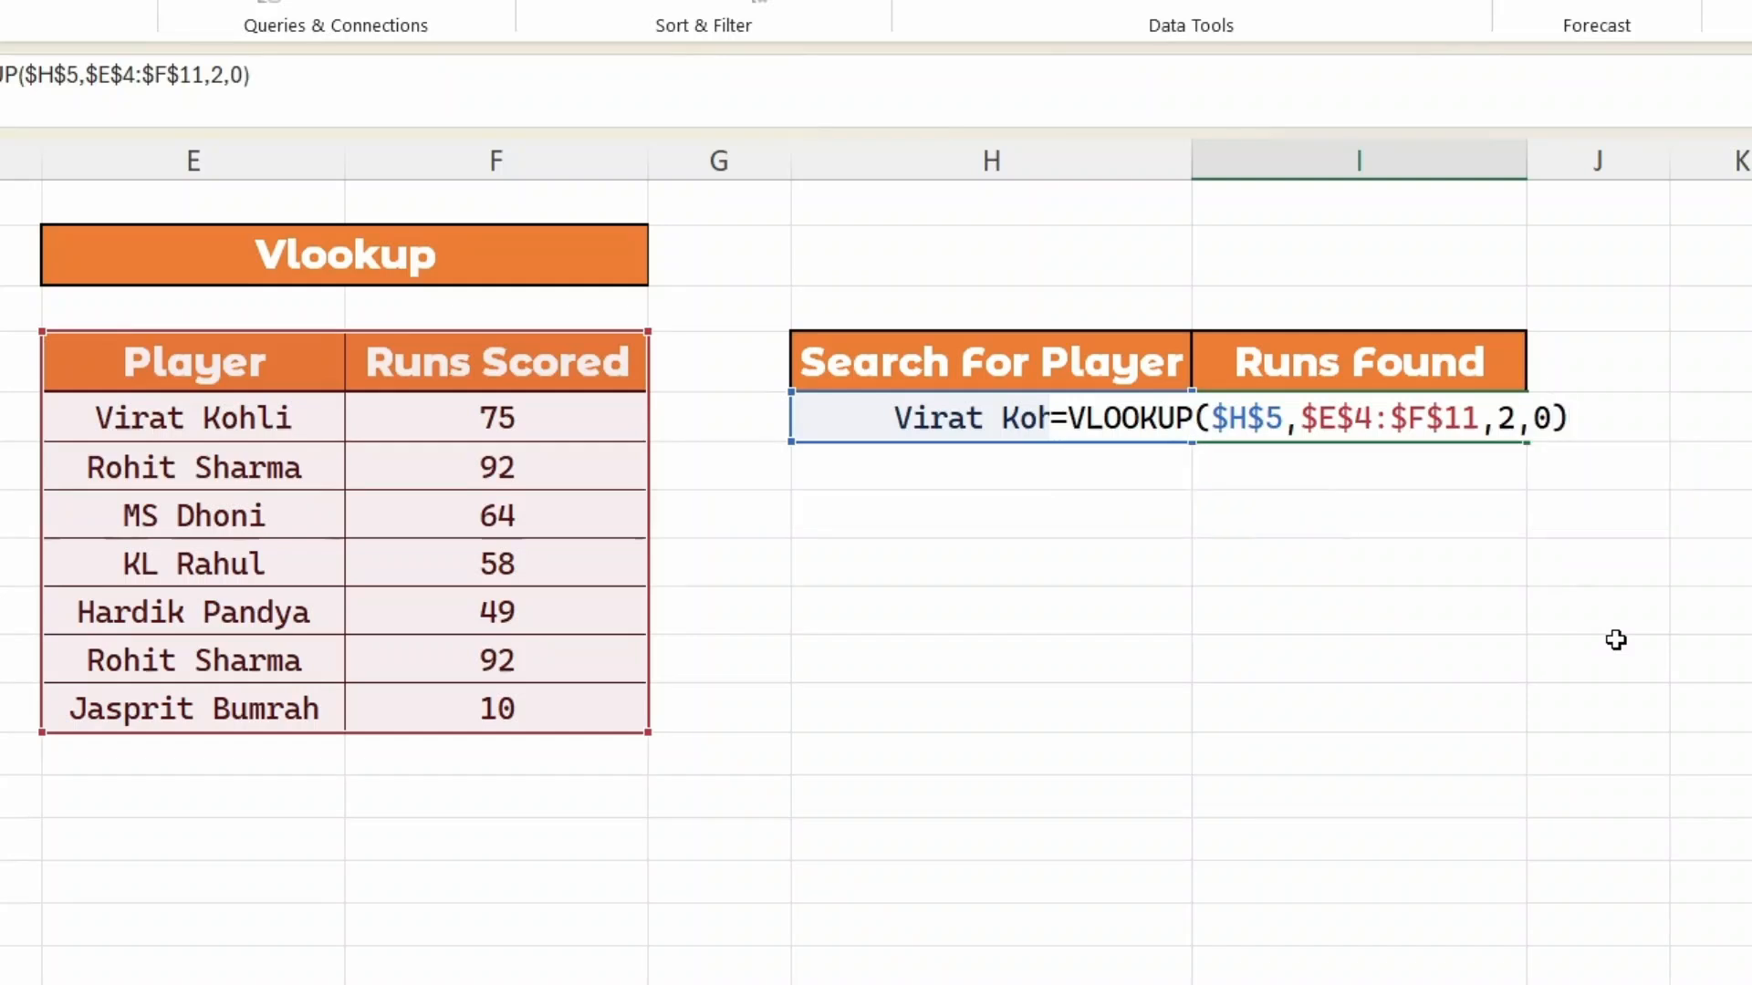
{"action": "key", "text": "Return"}
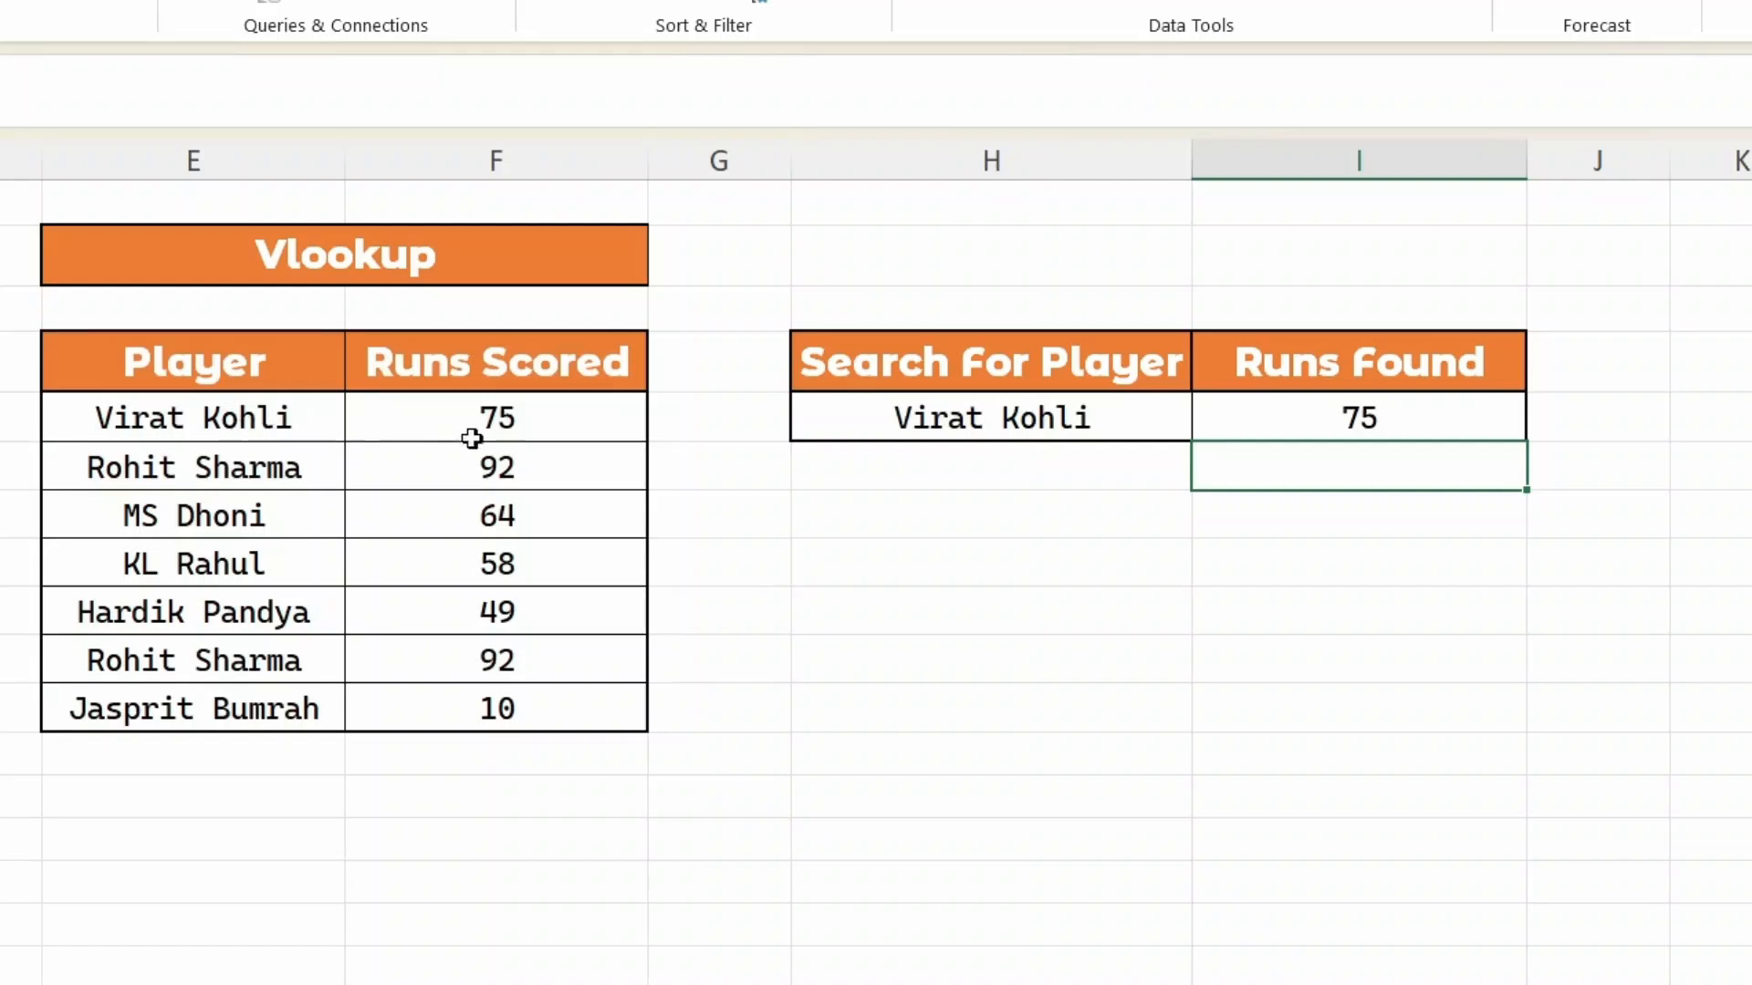
- Test the player lookup by choosing MS Dhoni and, after that, Hardik Pandya from the list in H5
{"action": "left_click", "coordinate": [1117, 434]}
{"action": "left_click", "coordinate": [1207, 436]}
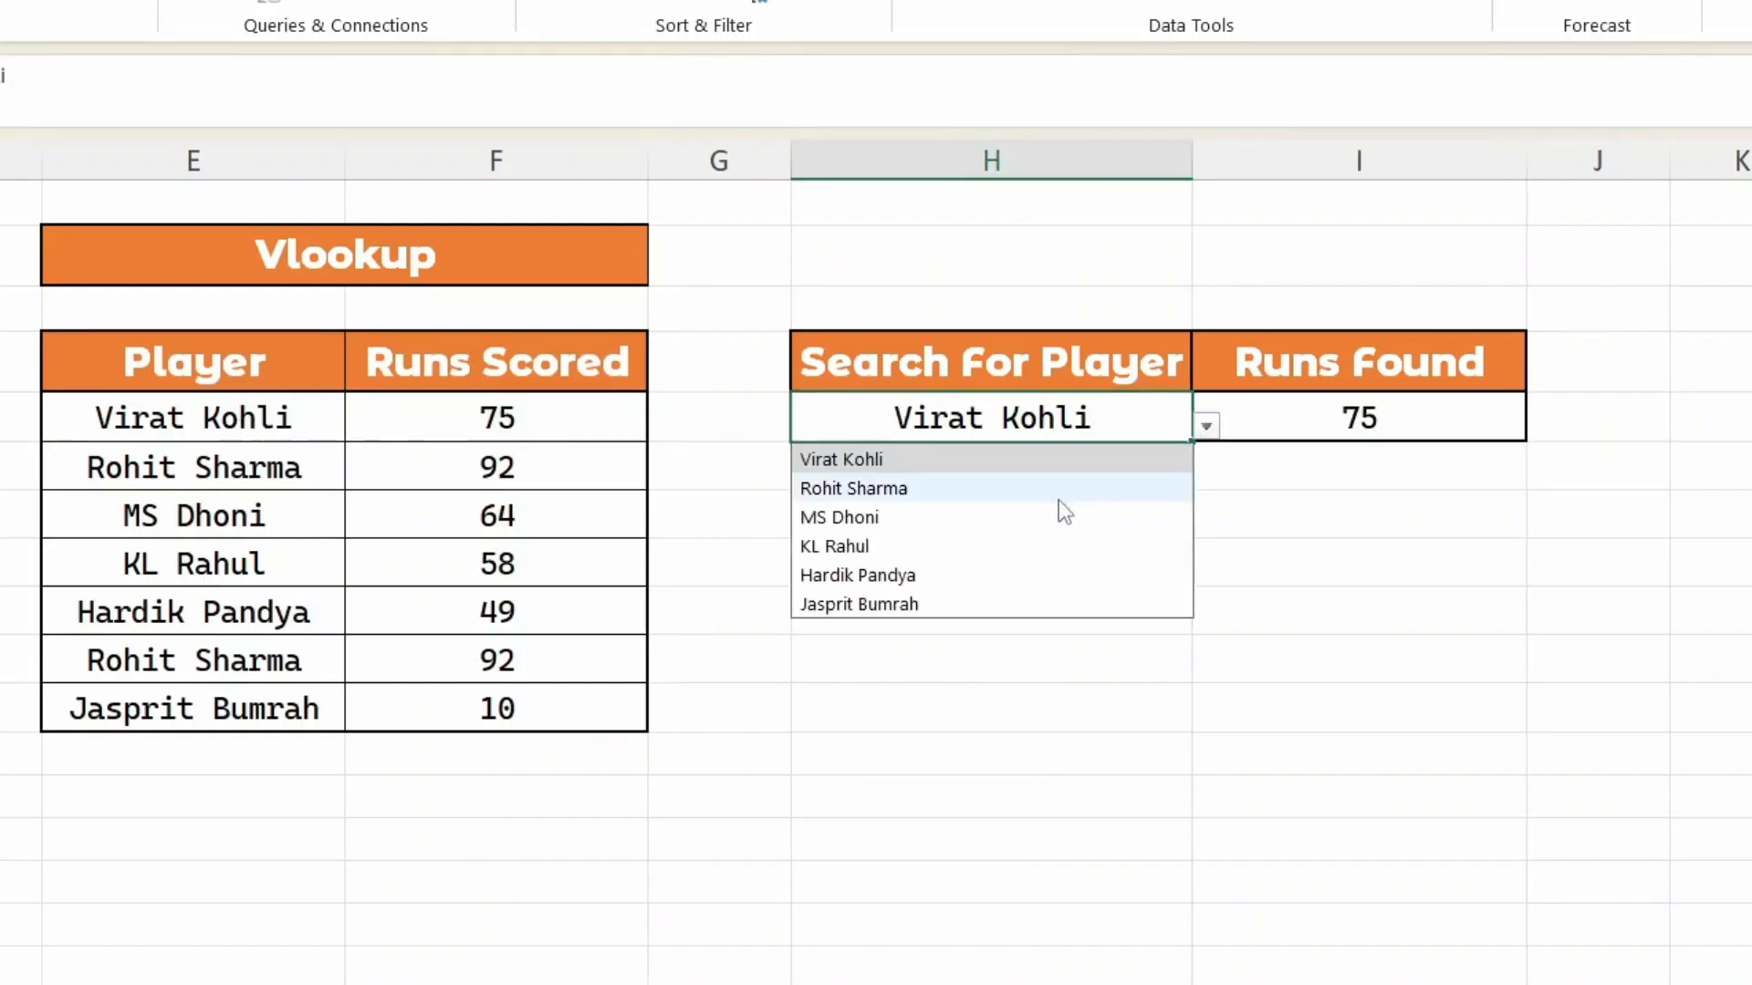
{"action": "left_click", "coordinate": [1040, 522]}
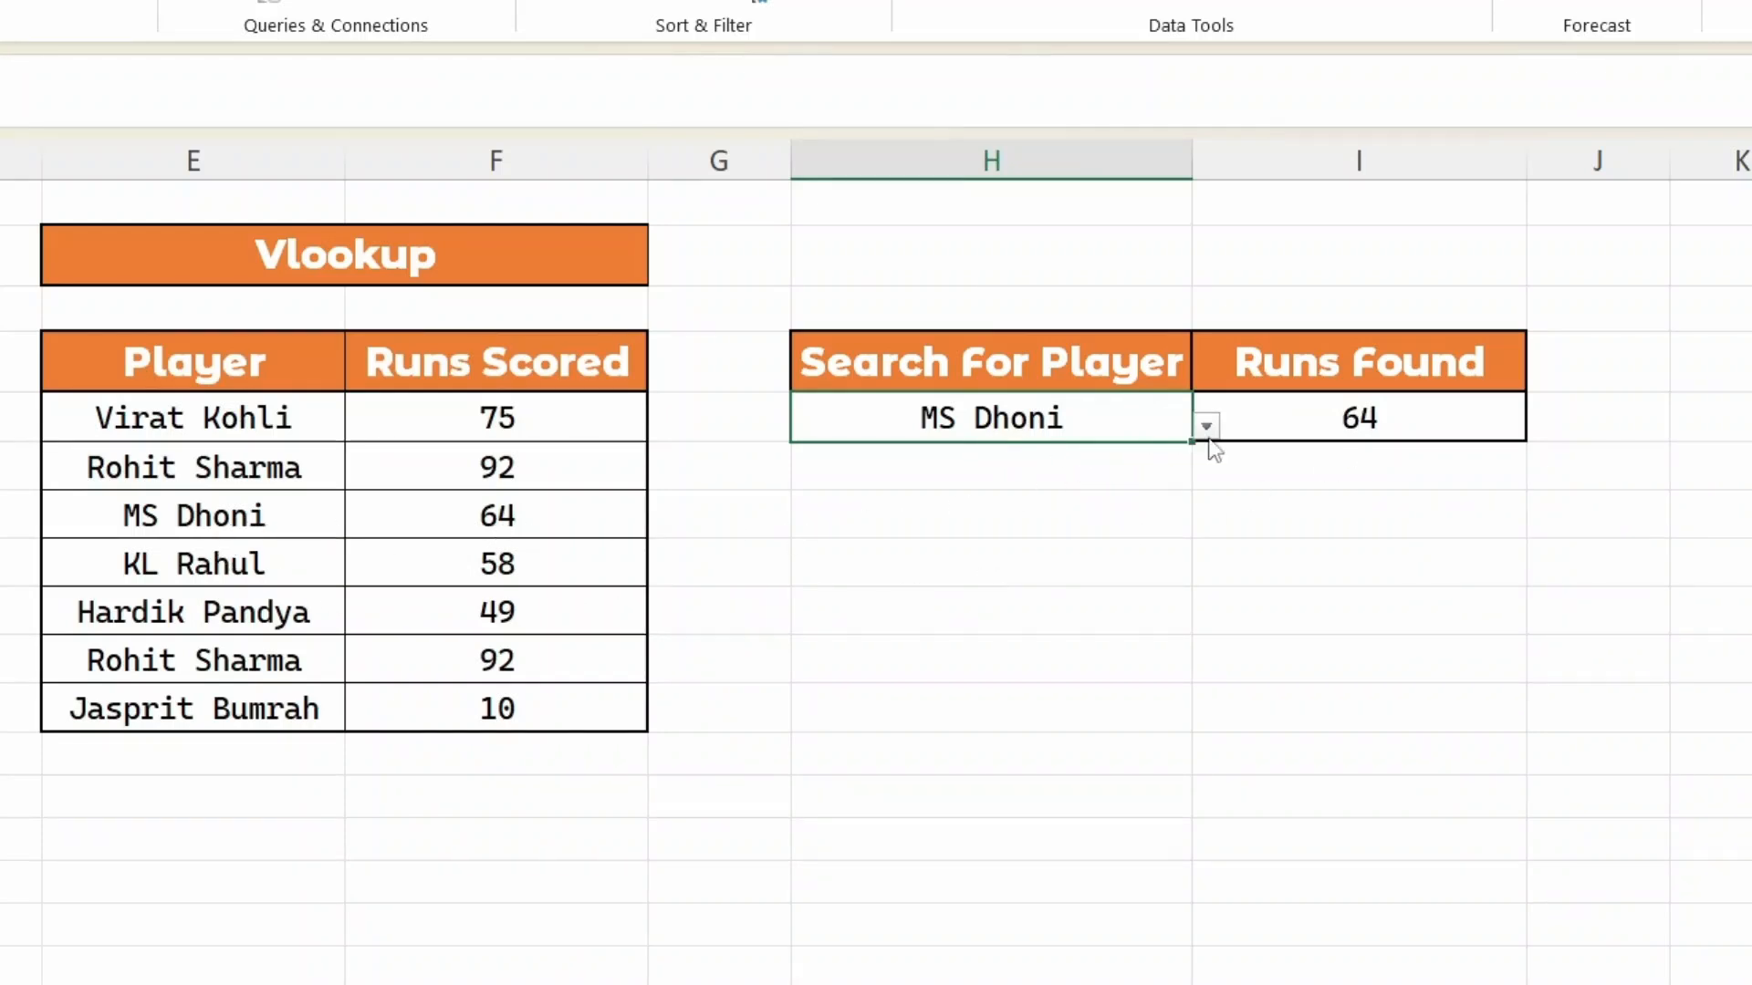
{"action": "left_click", "coordinate": [1206, 426]}
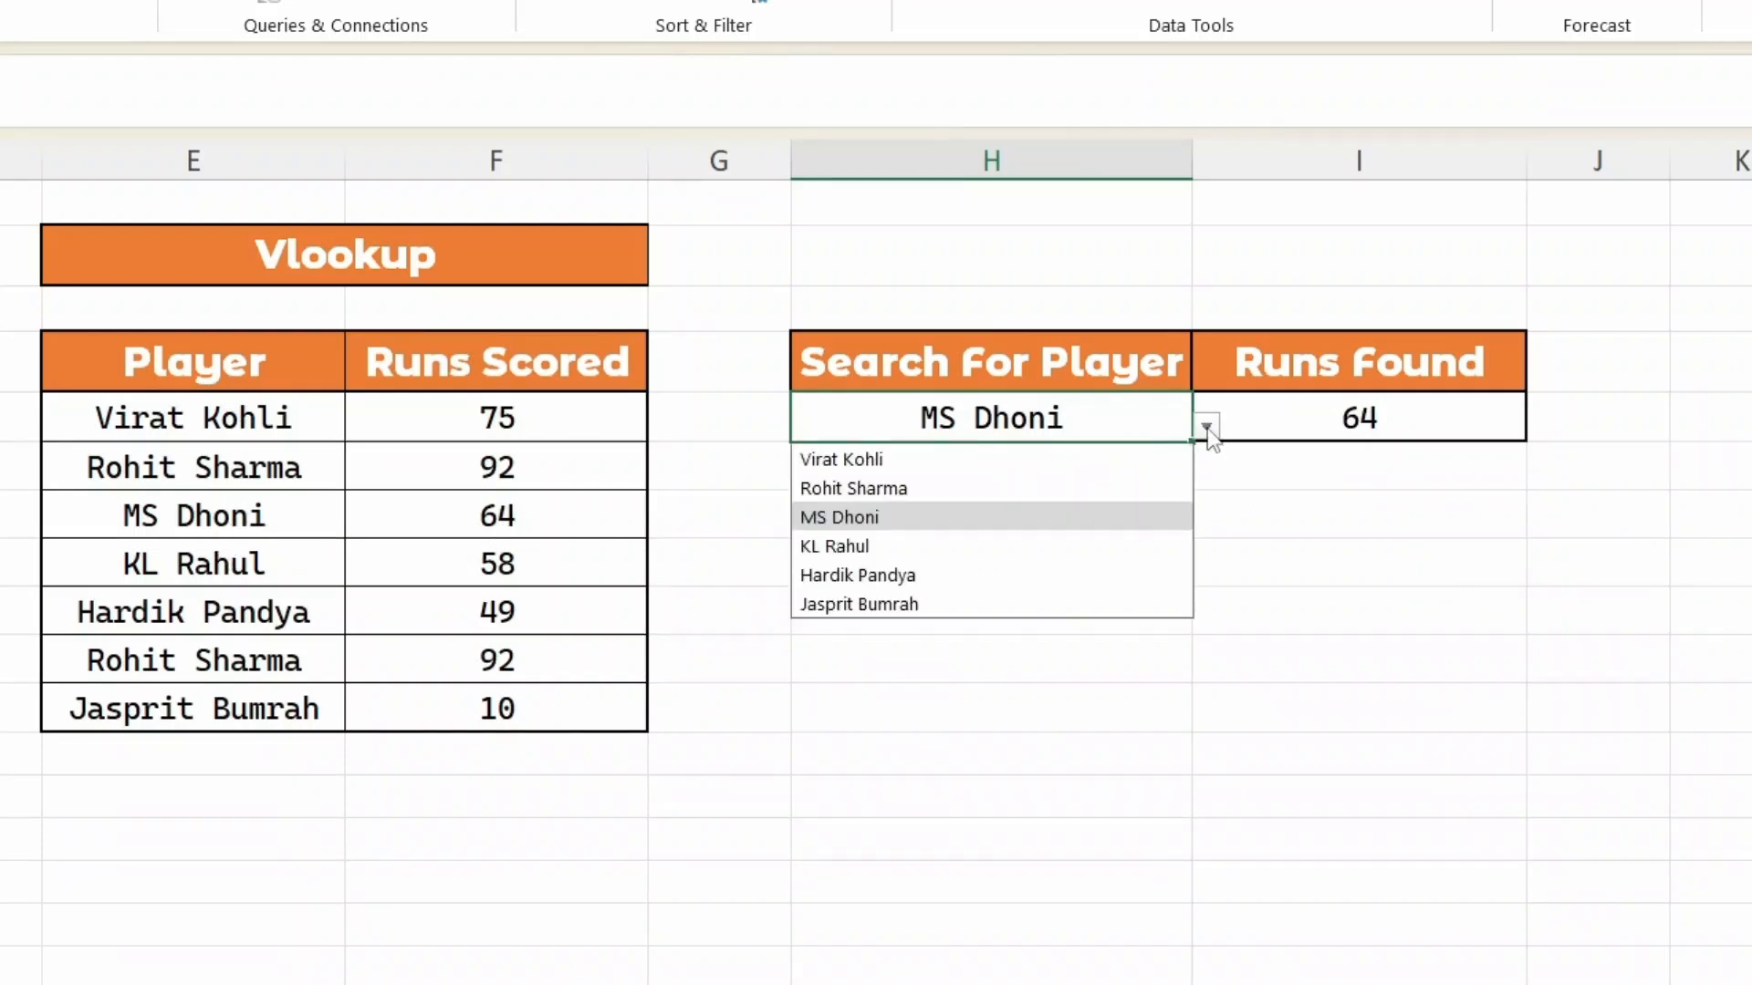
{"action": "left_click", "coordinate": [1042, 576]}
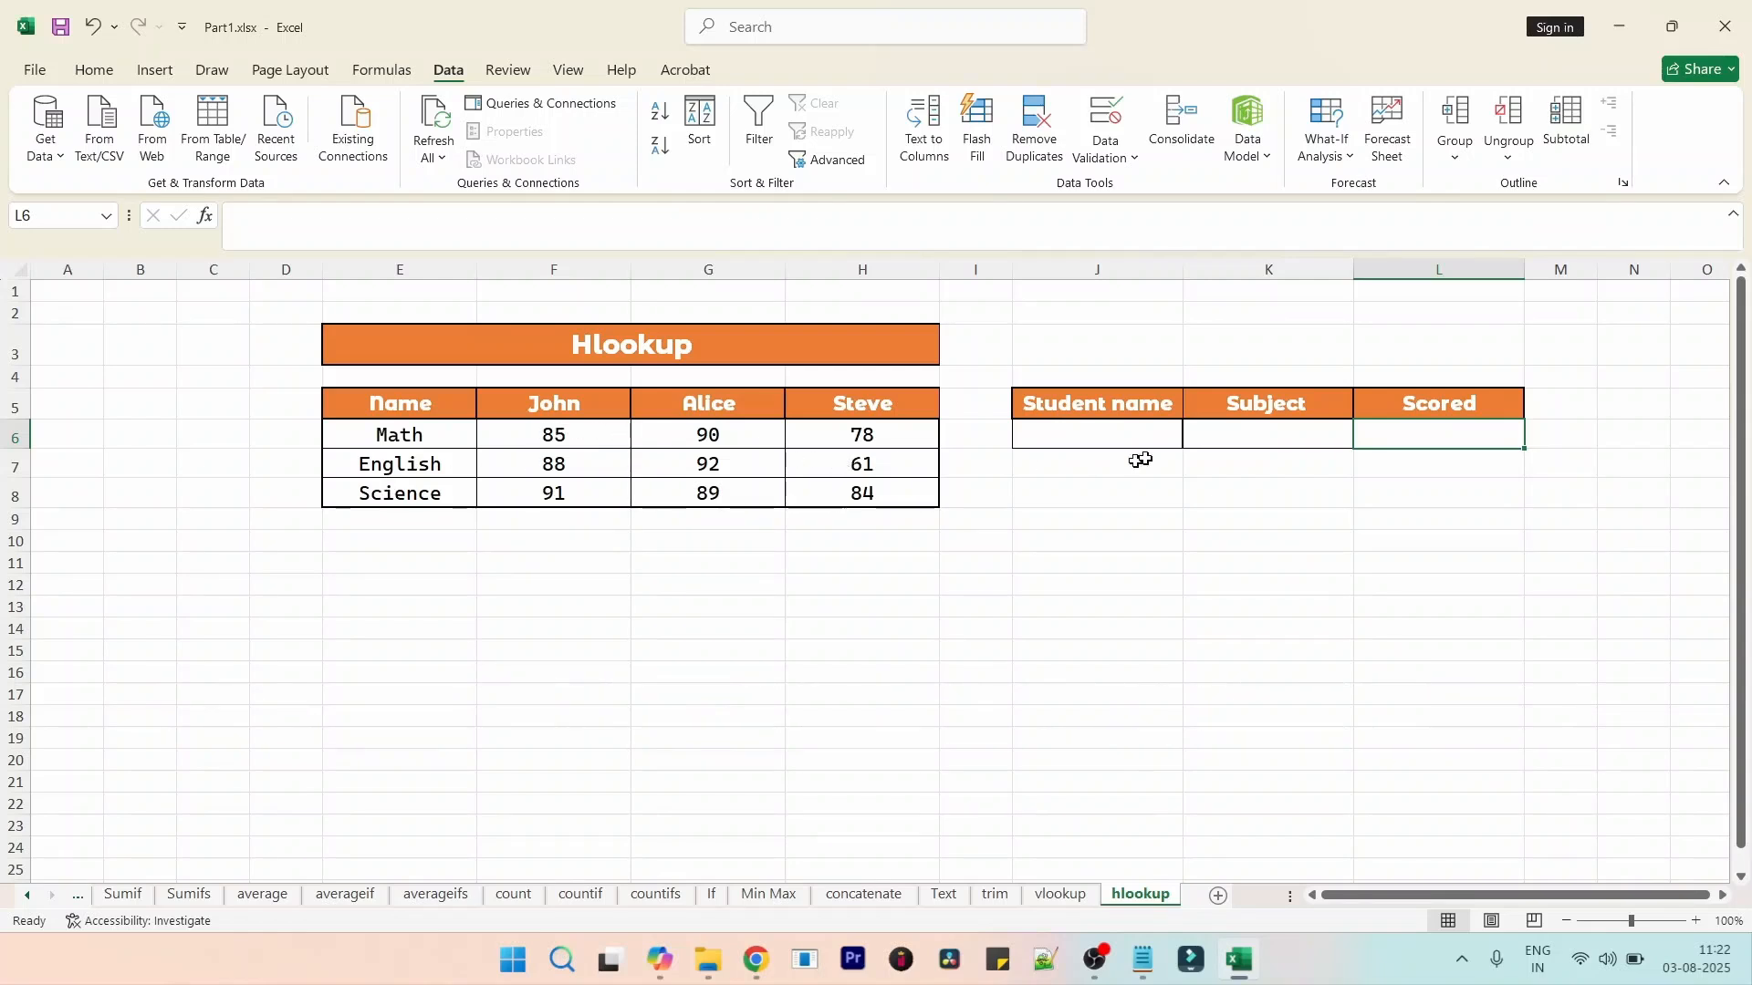
- On the hlookup sheet, try the first student in J6's Student name list, and settle on the second student, whose name heads column G
{"action": "left_click", "coordinate": [1166, 443]}
{"action": "left_click", "coordinate": [1191, 441]}
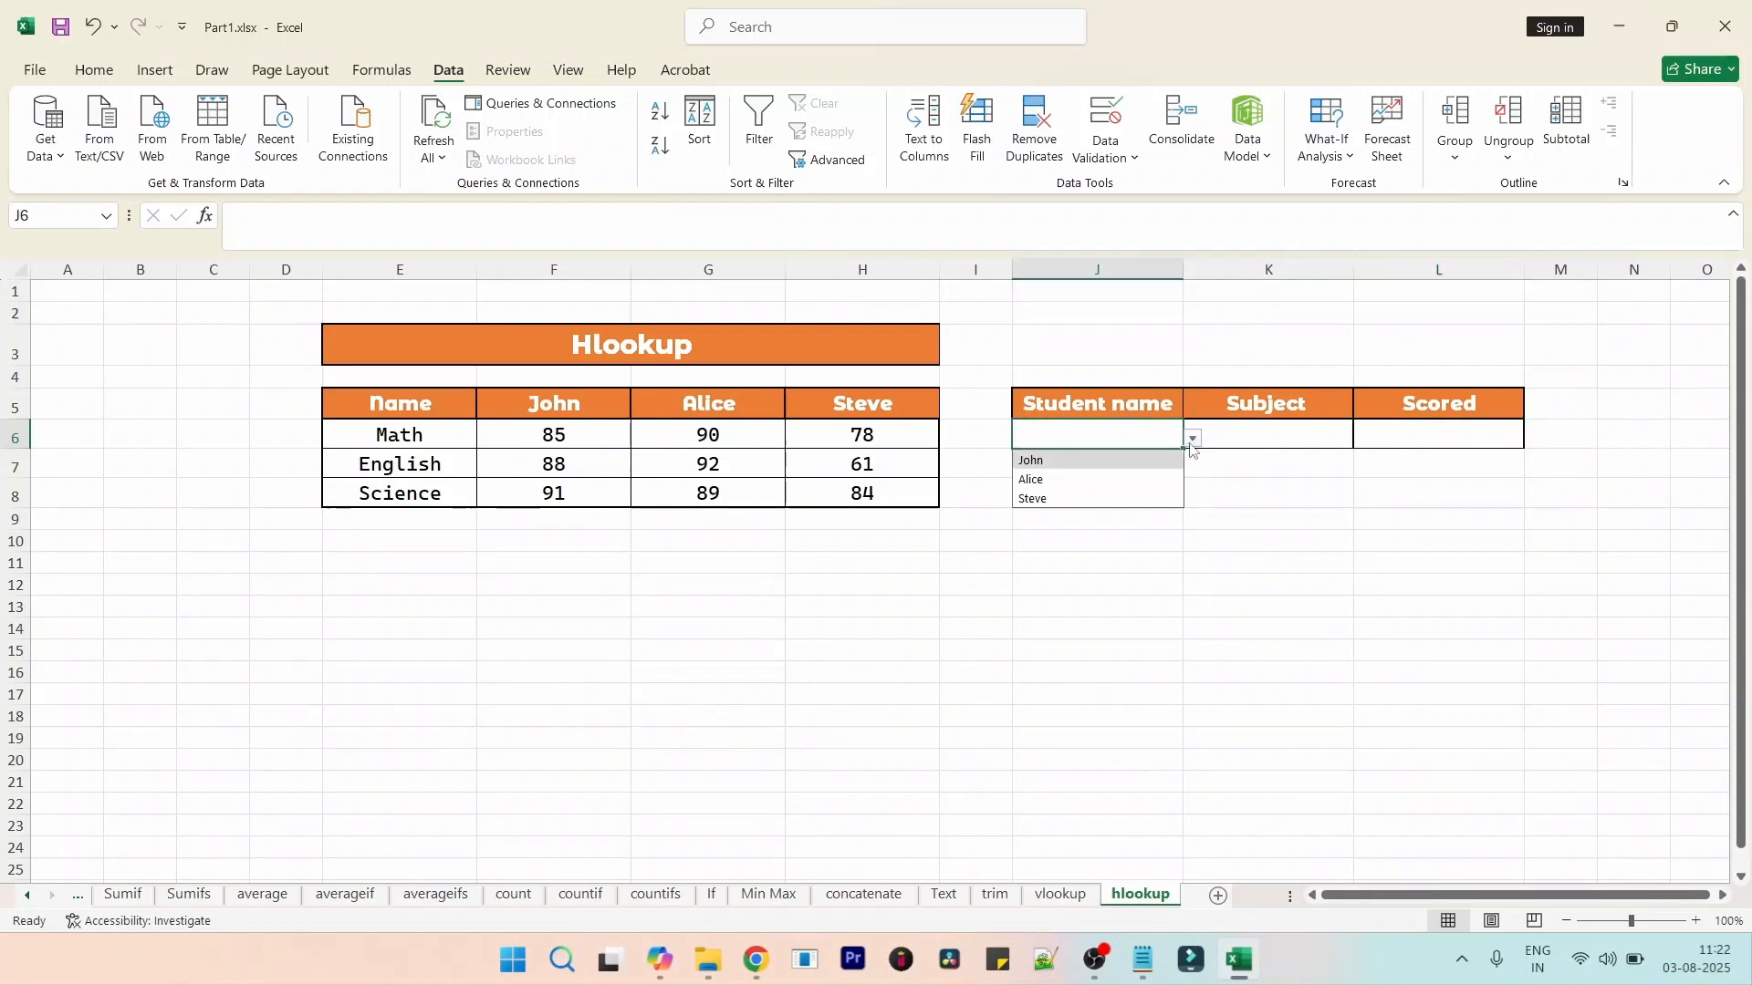
{"action": "left_click", "coordinate": [1141, 461]}
{"action": "left_click", "coordinate": [1193, 439]}
{"action": "left_click", "coordinate": [1179, 443]}
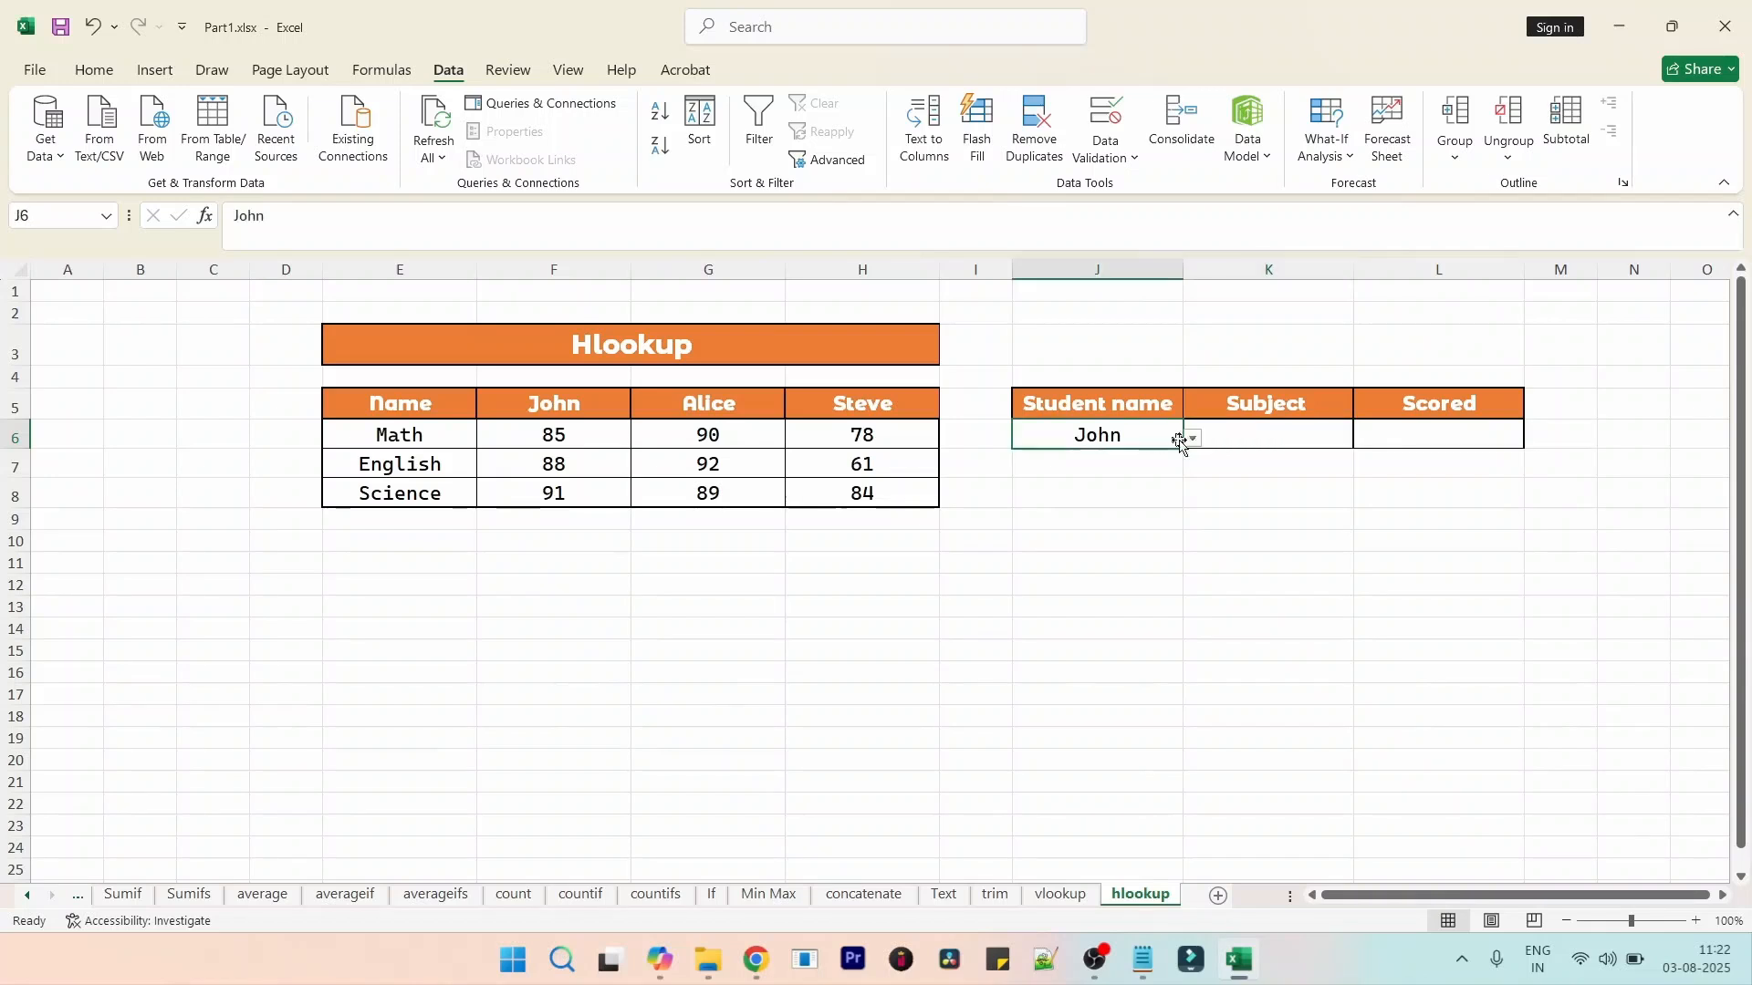
{"action": "left_click", "coordinate": [1192, 439]}
{"action": "left_click", "coordinate": [1131, 477]}
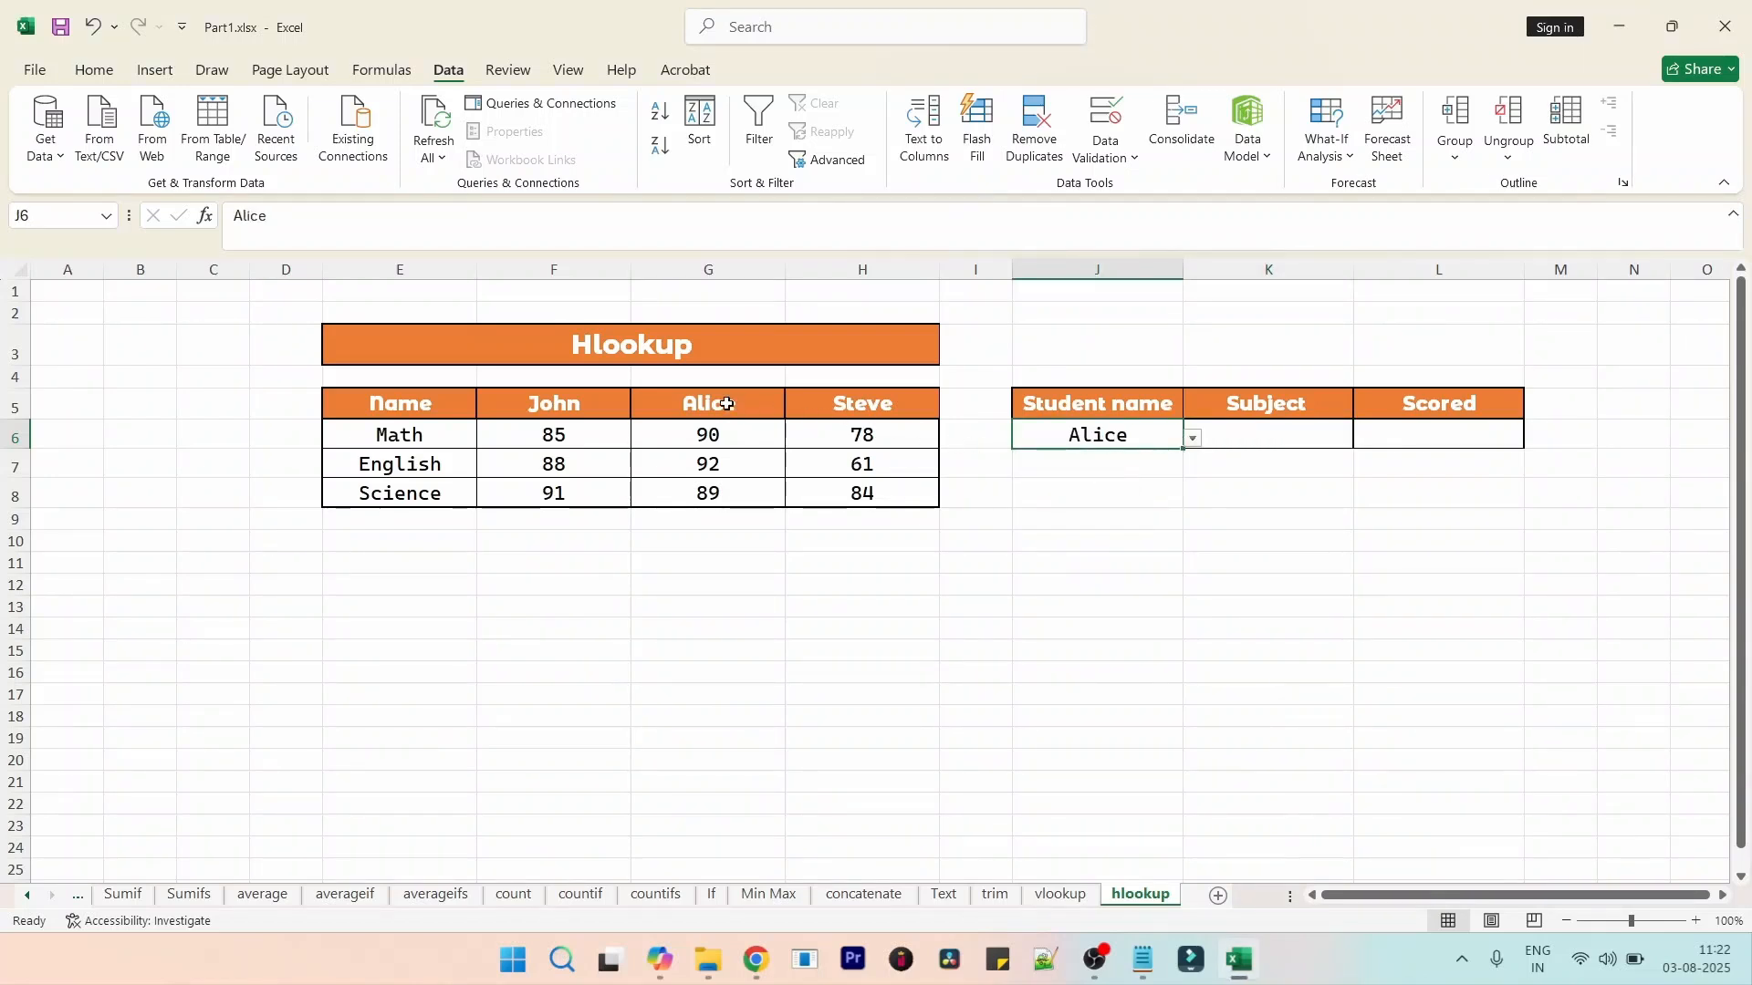
- Choose row number 3 from the dropdown list in K6, the Subject cell
{"action": "left_click", "coordinate": [1320, 431]}
{"action": "left_click", "coordinate": [1364, 441]}
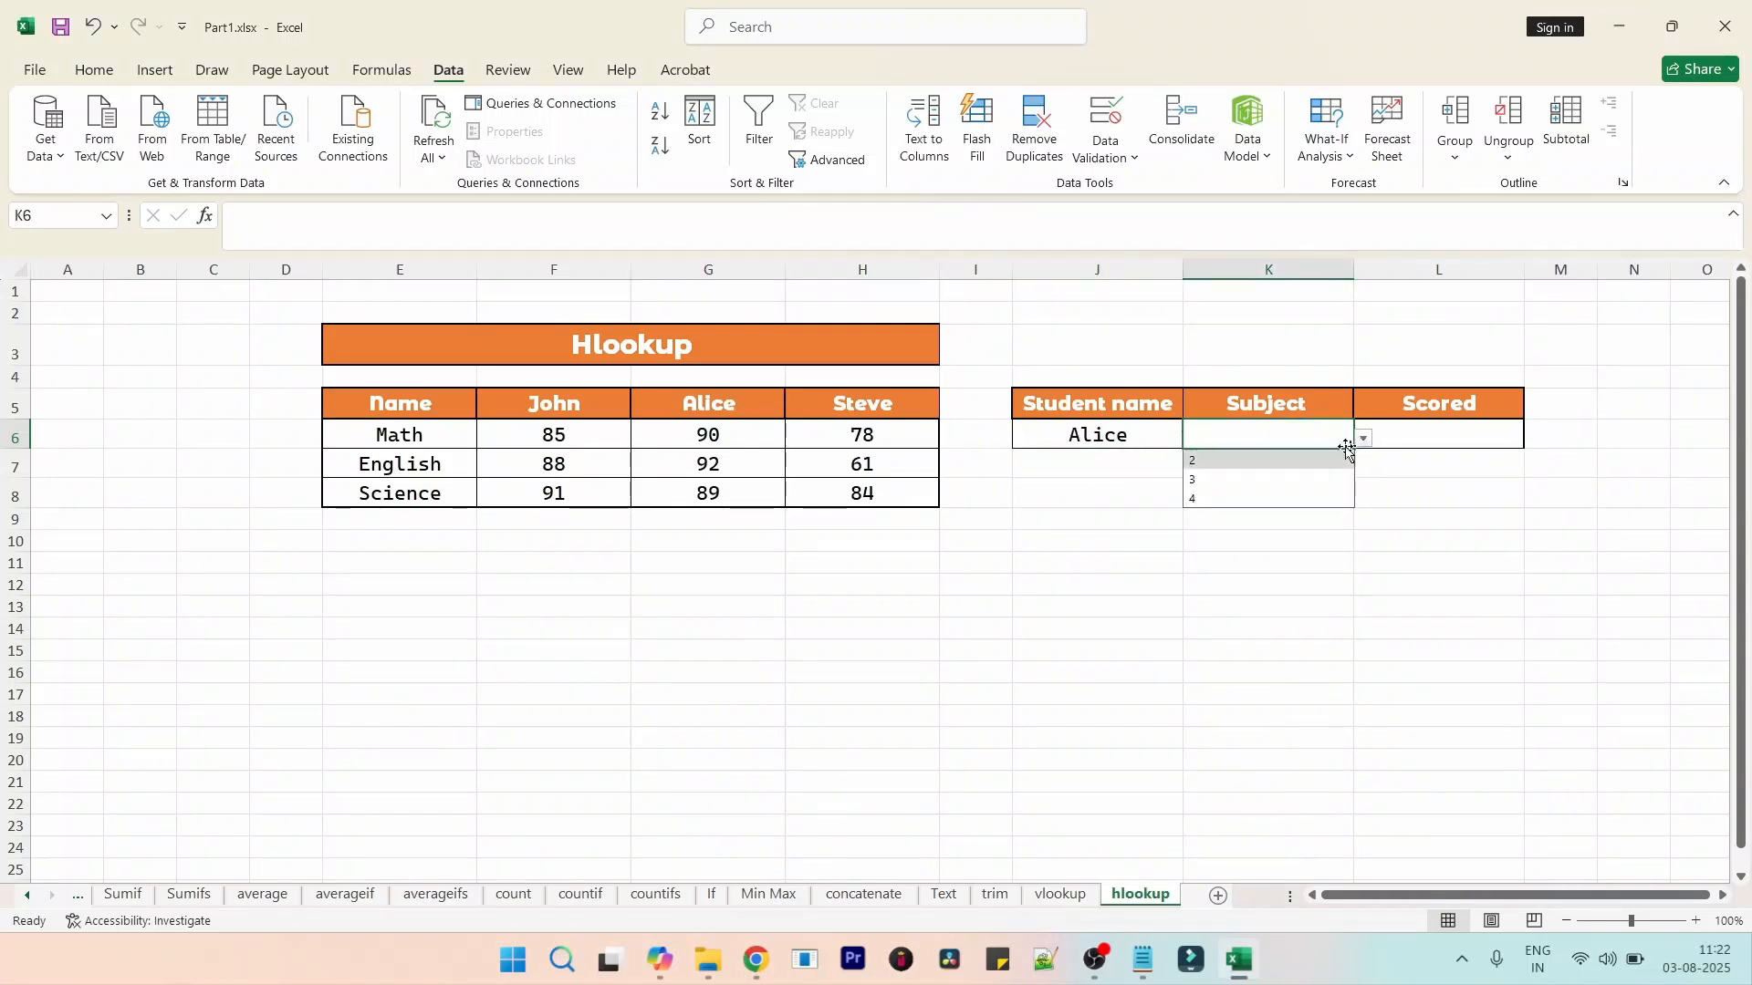
{"action": "left_click", "coordinate": [1300, 481]}
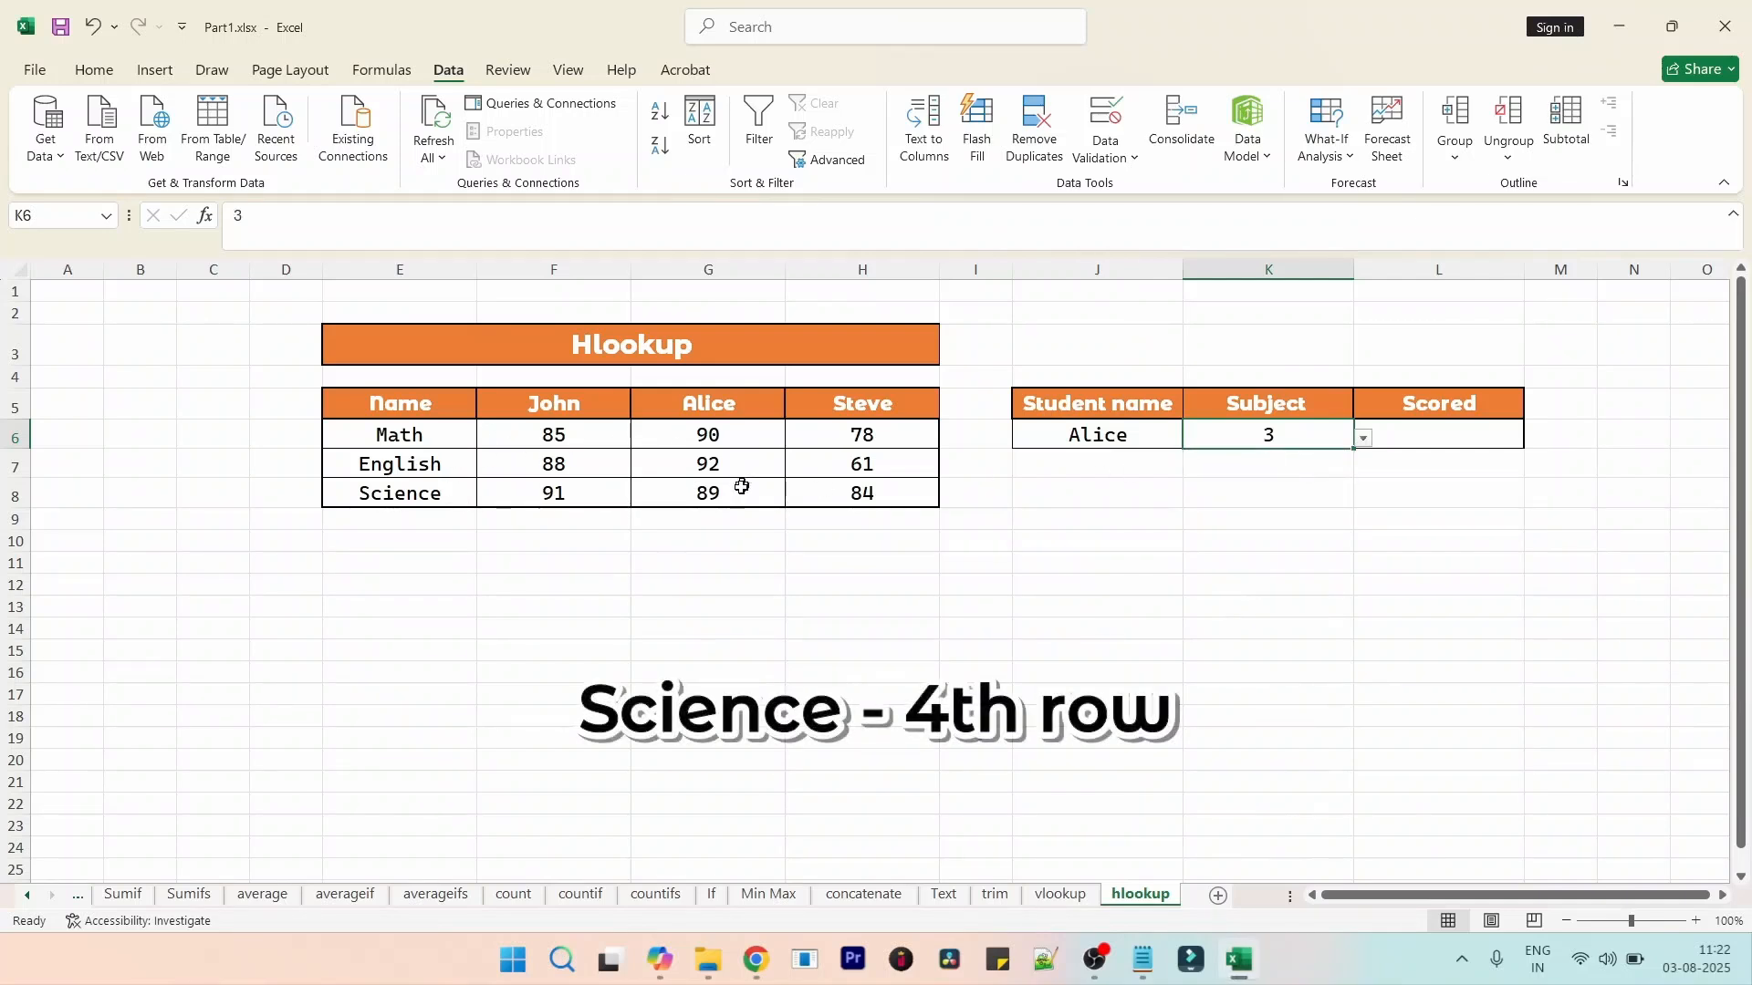
- Enter an HLOOKUP in L6, the Scored cell, with the second student's name as quoted text, table $E$5:$H$8, row 4 and match 0
{"action": "left_click", "coordinate": [1476, 442]}
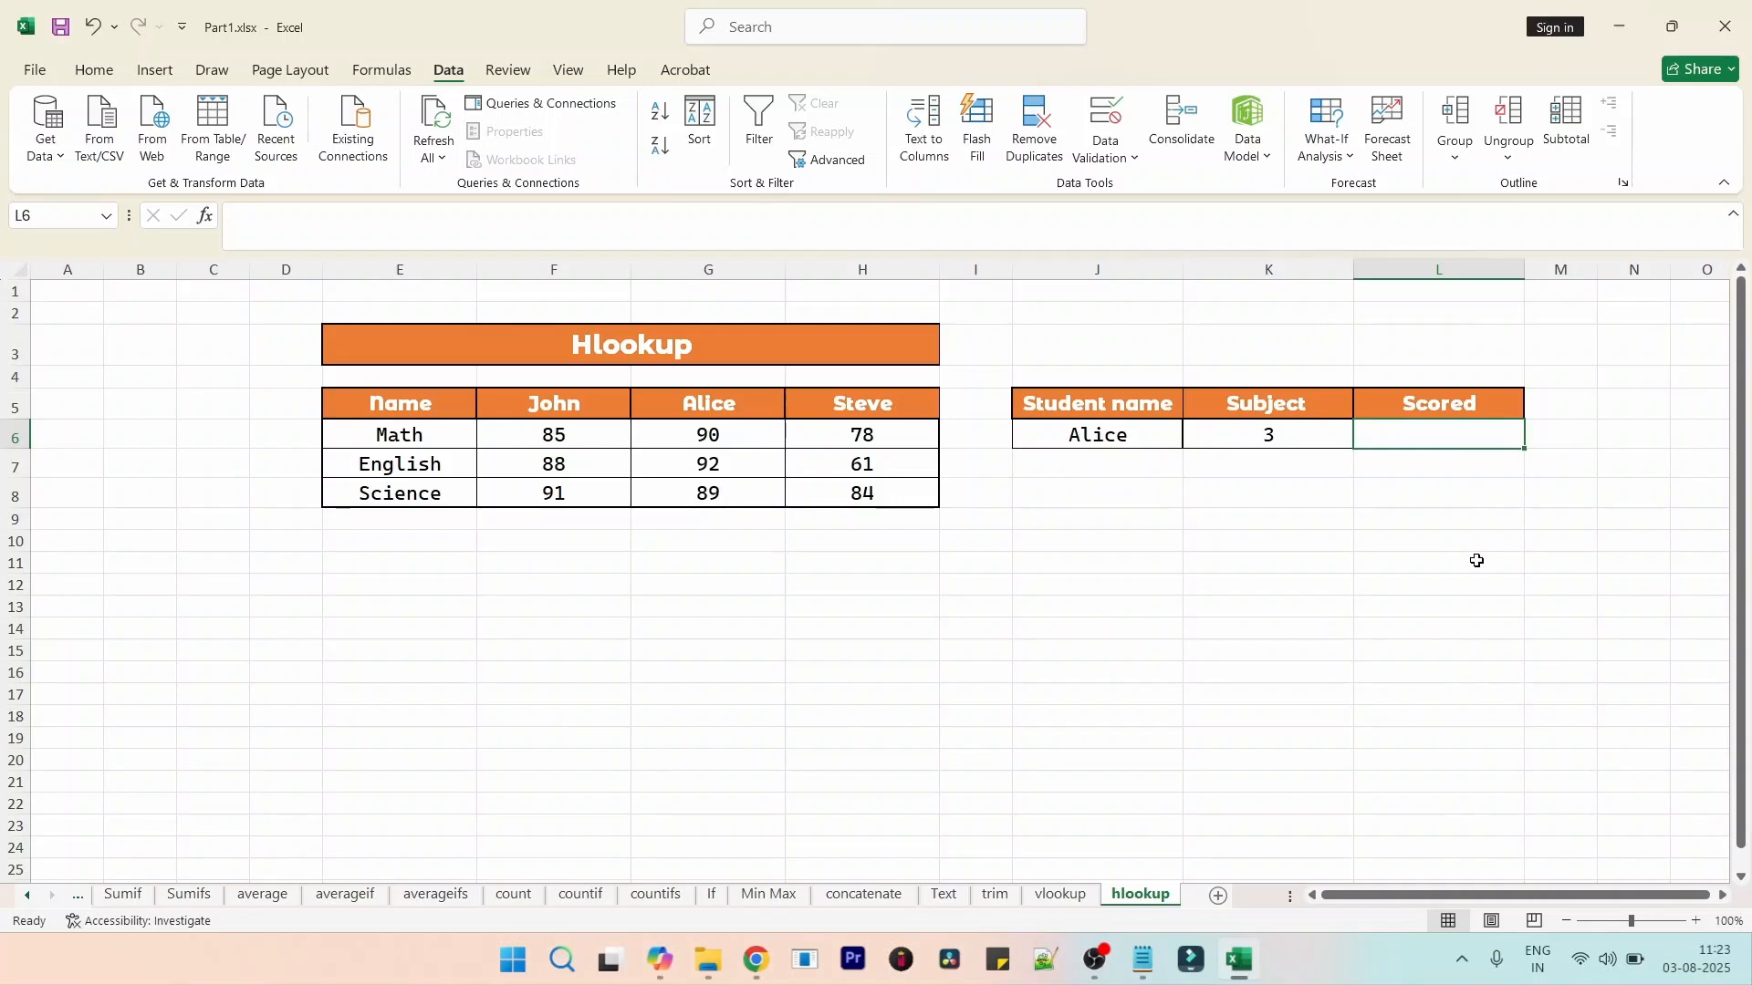
{"action": "type", "text": "=hlook"}
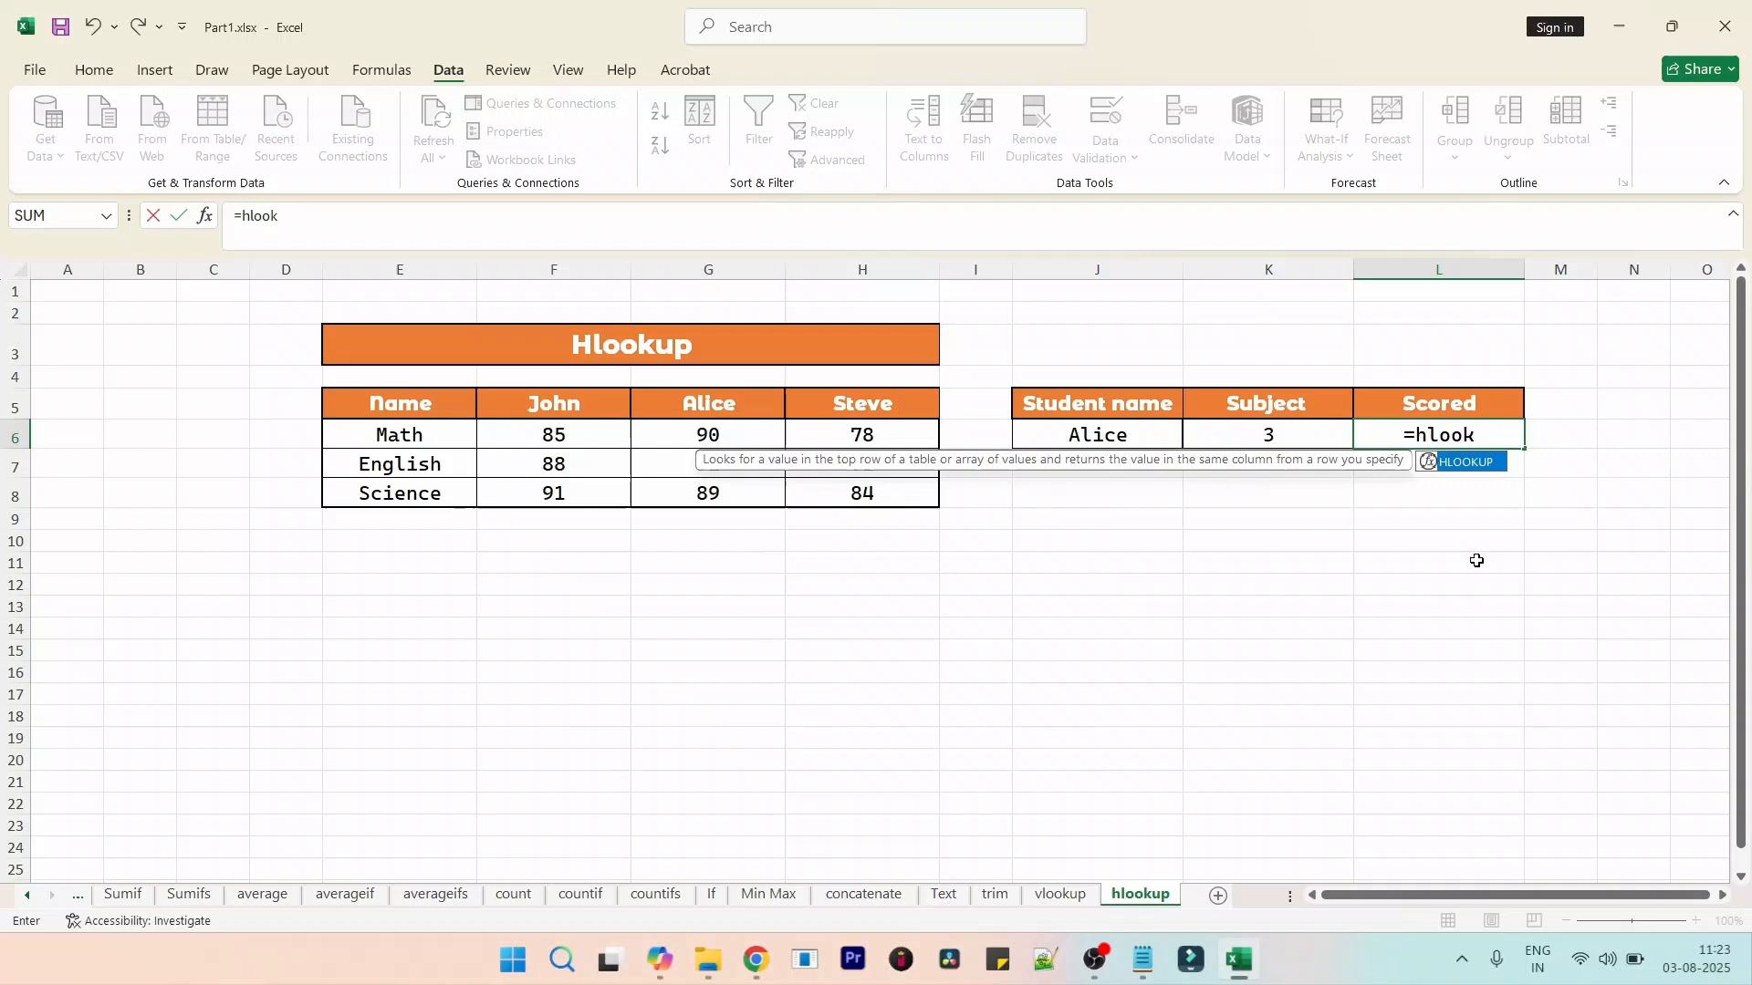
{"action": "key", "text": "Tab"}
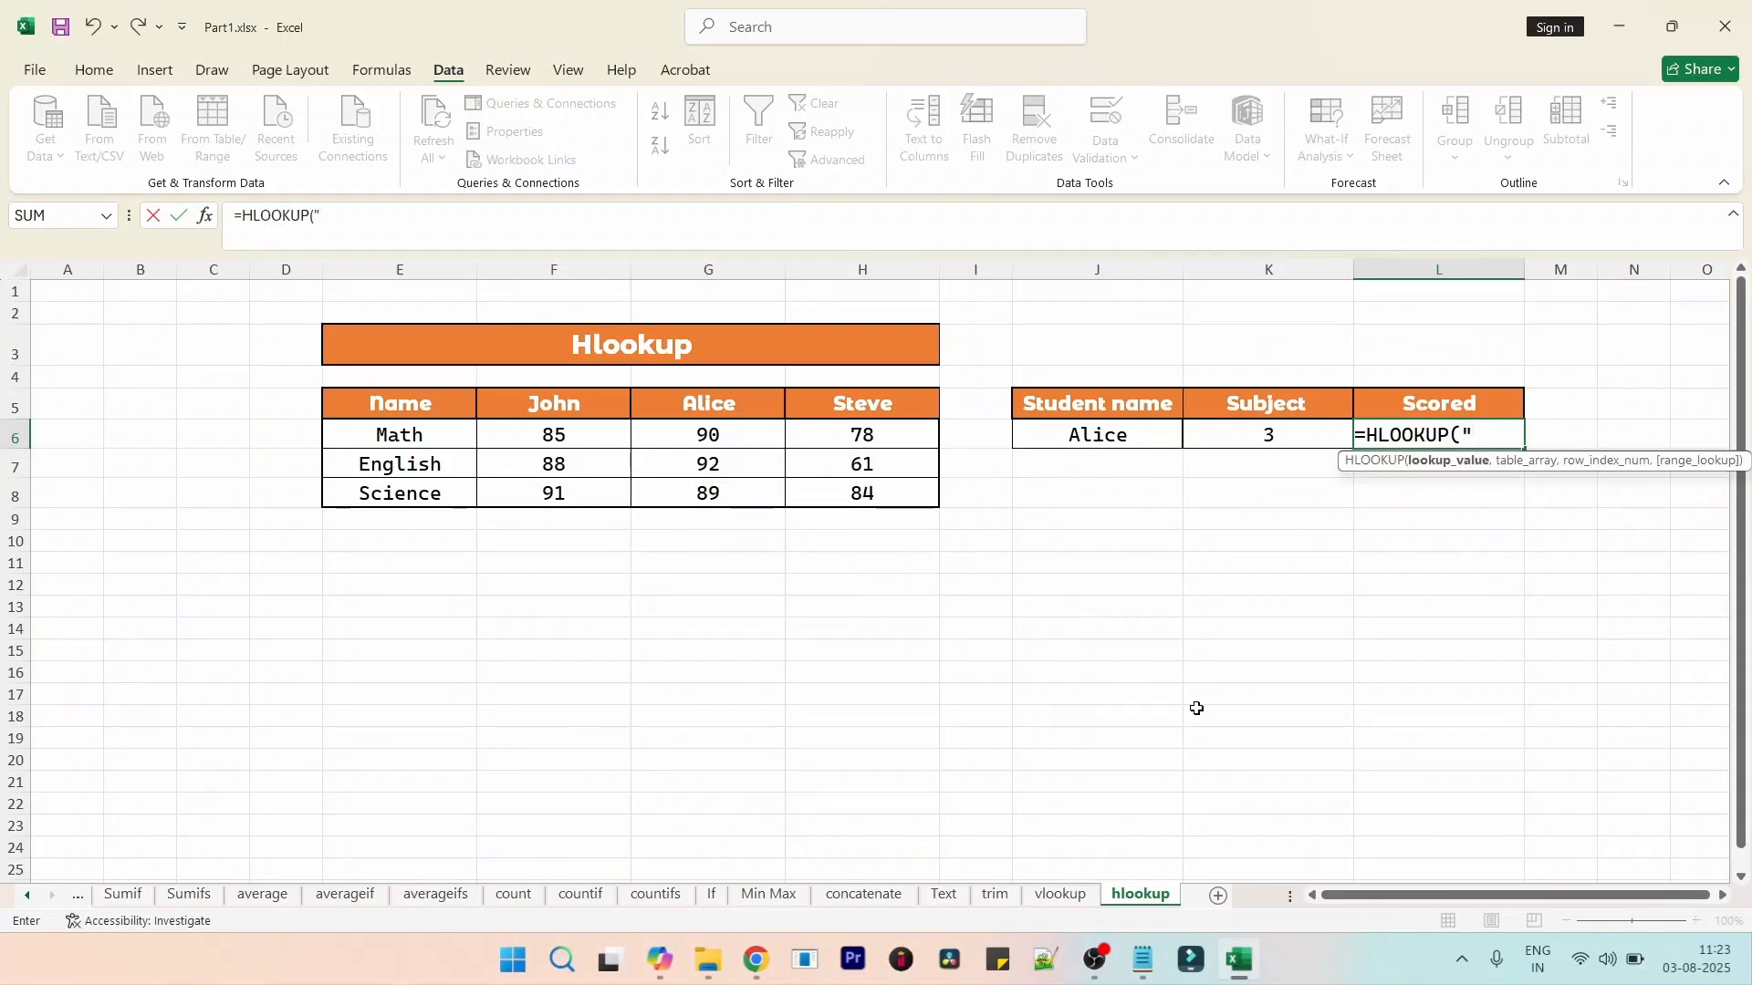
{"action": "type", "text": "\"Alice"}
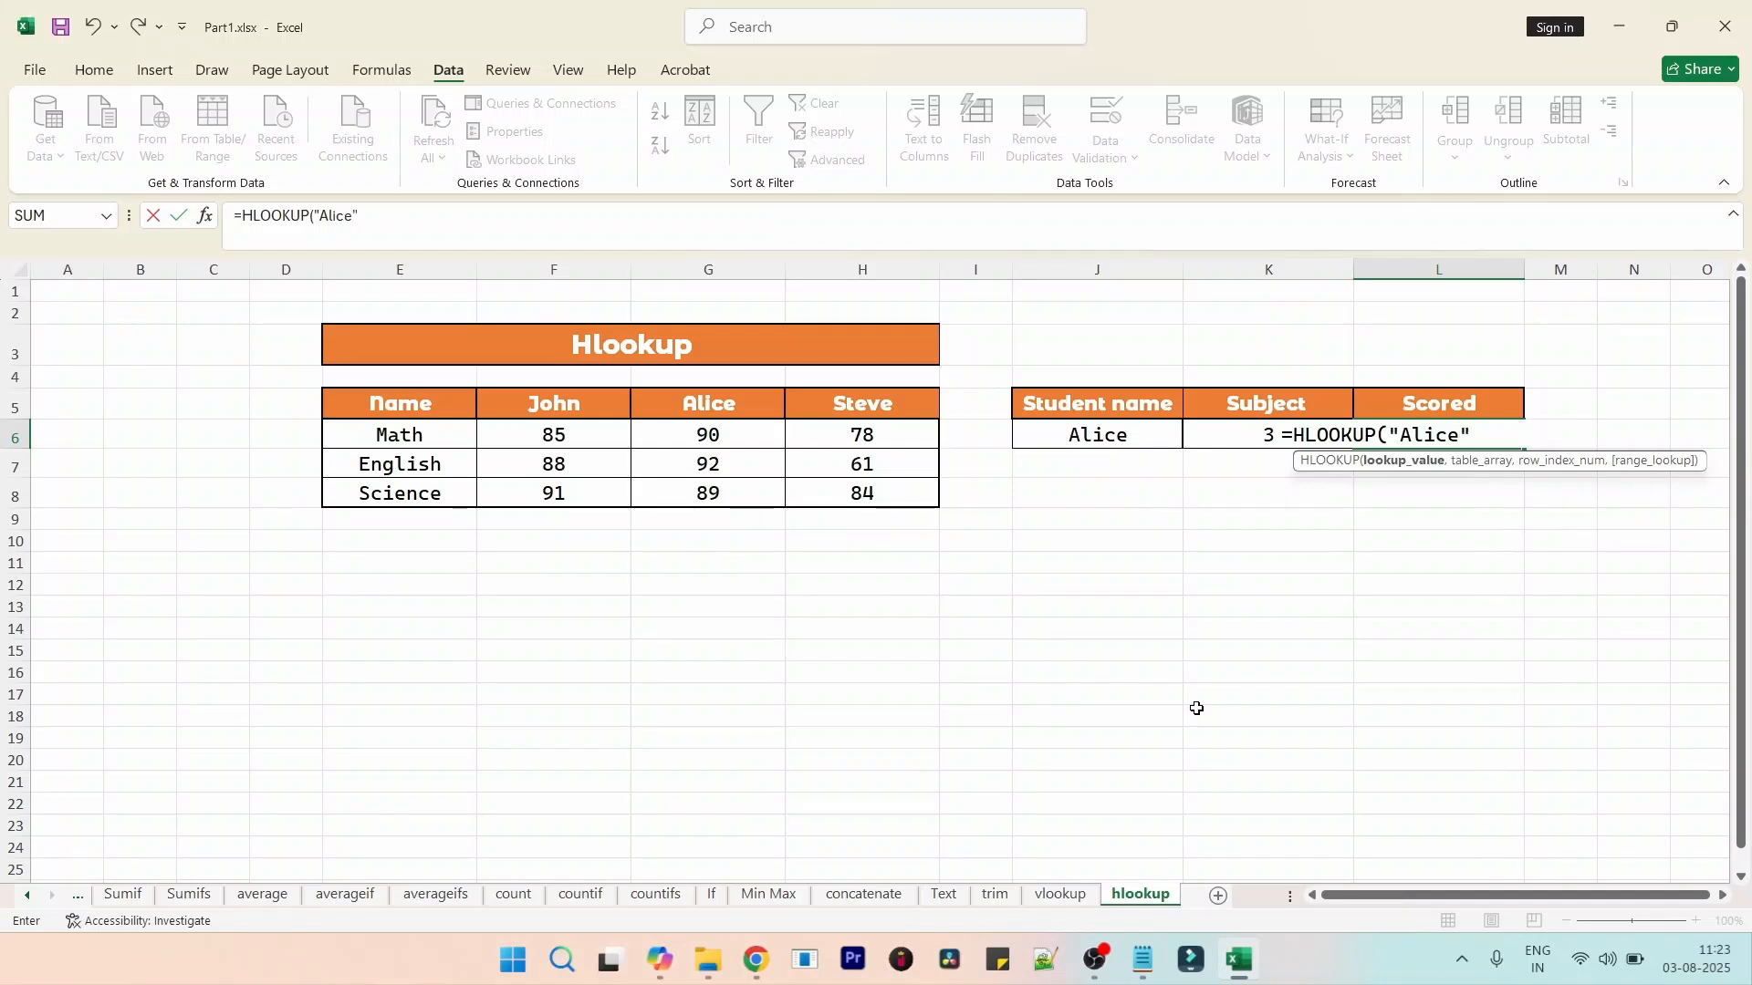
{"action": "type", "text": "\","}
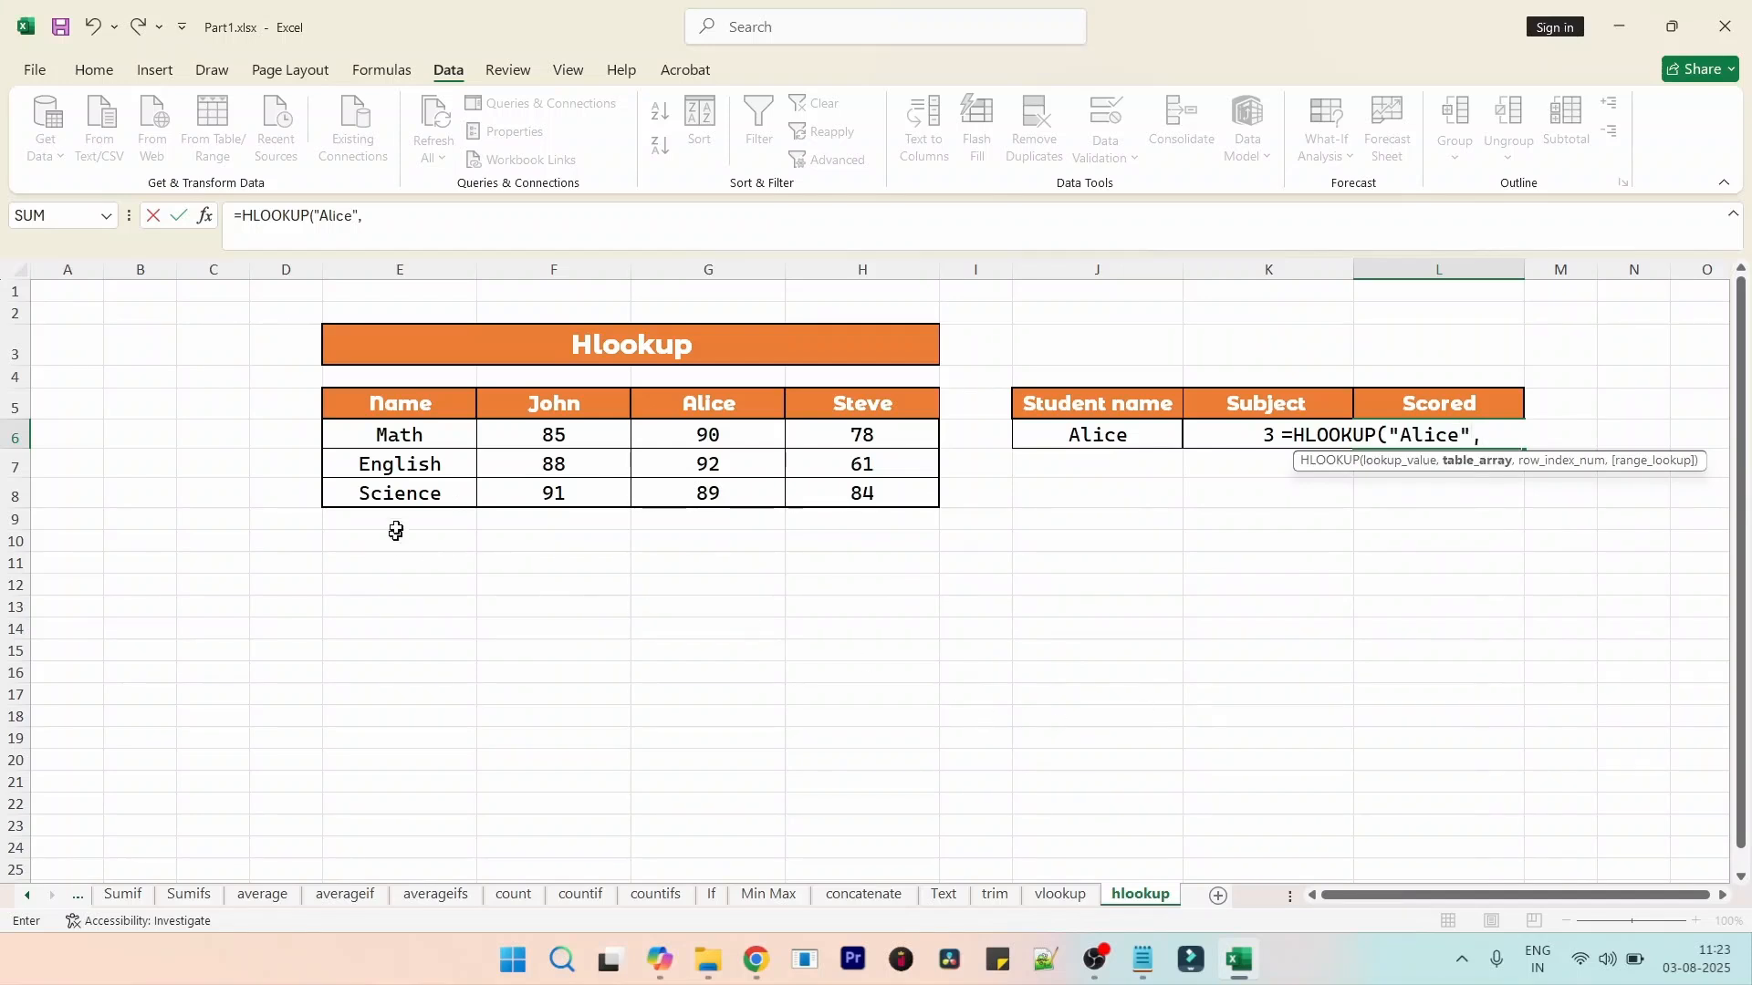
{"action": "left_click_drag", "start_coordinate": [422, 403], "coordinate": [851, 492]}
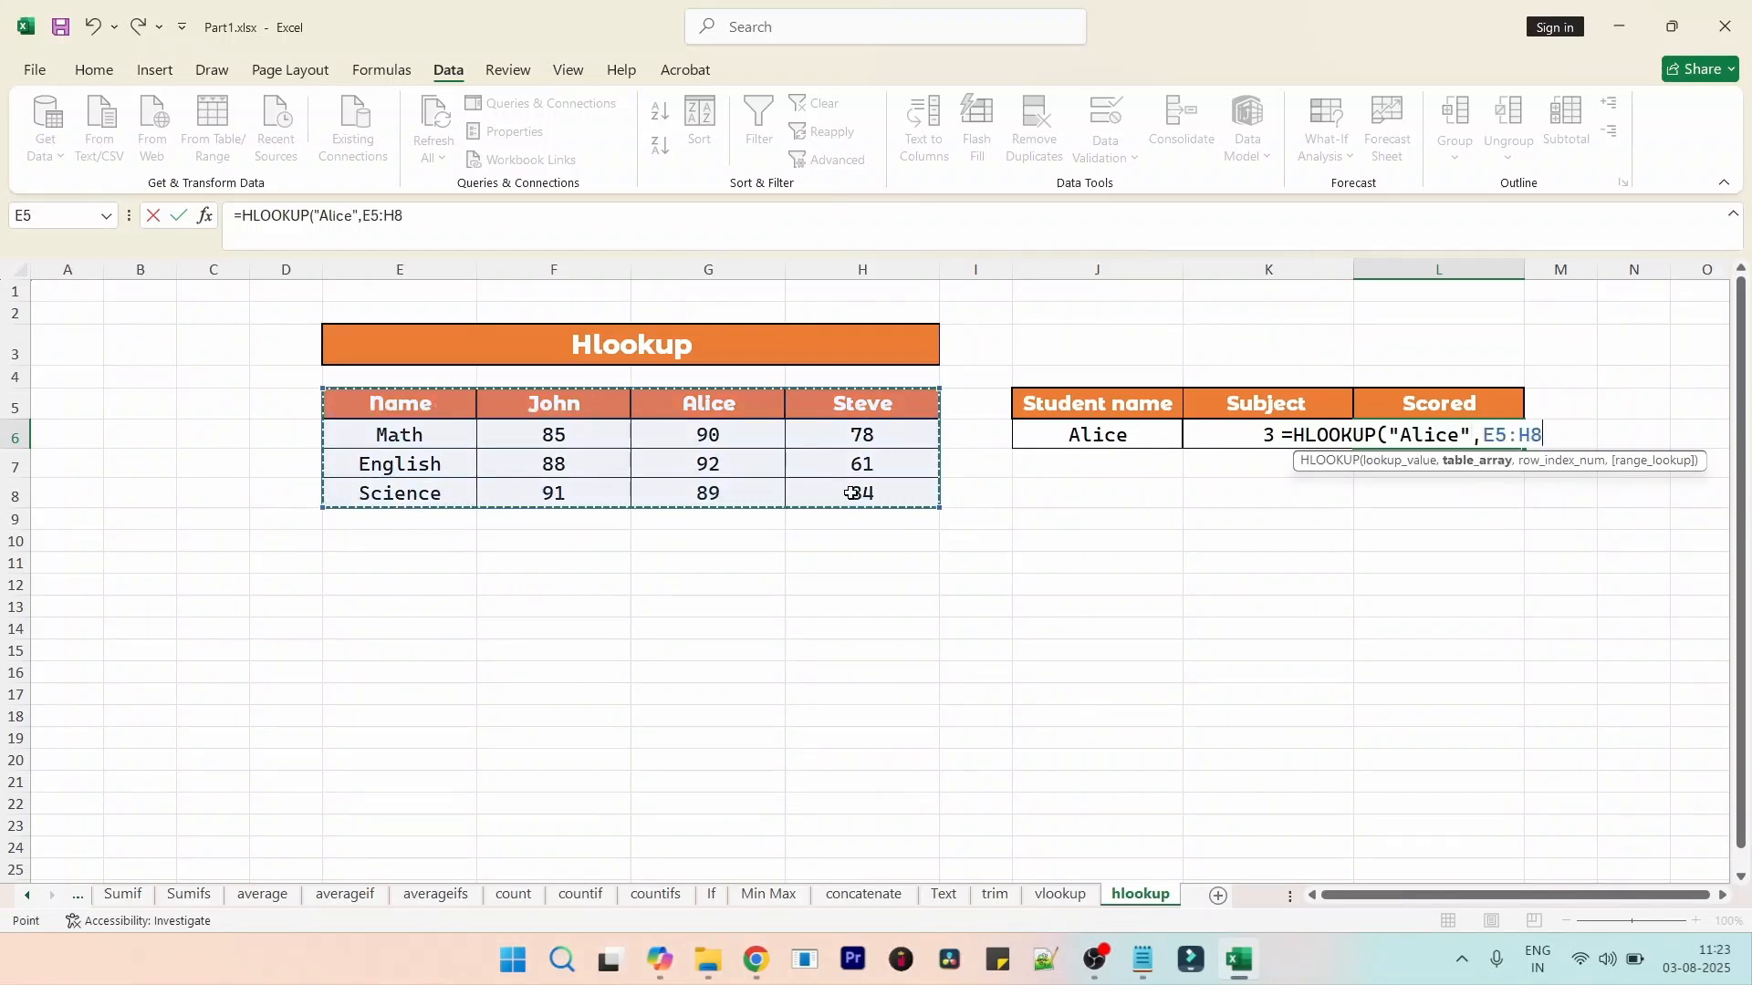
{"action": "key", "text": "F4"}
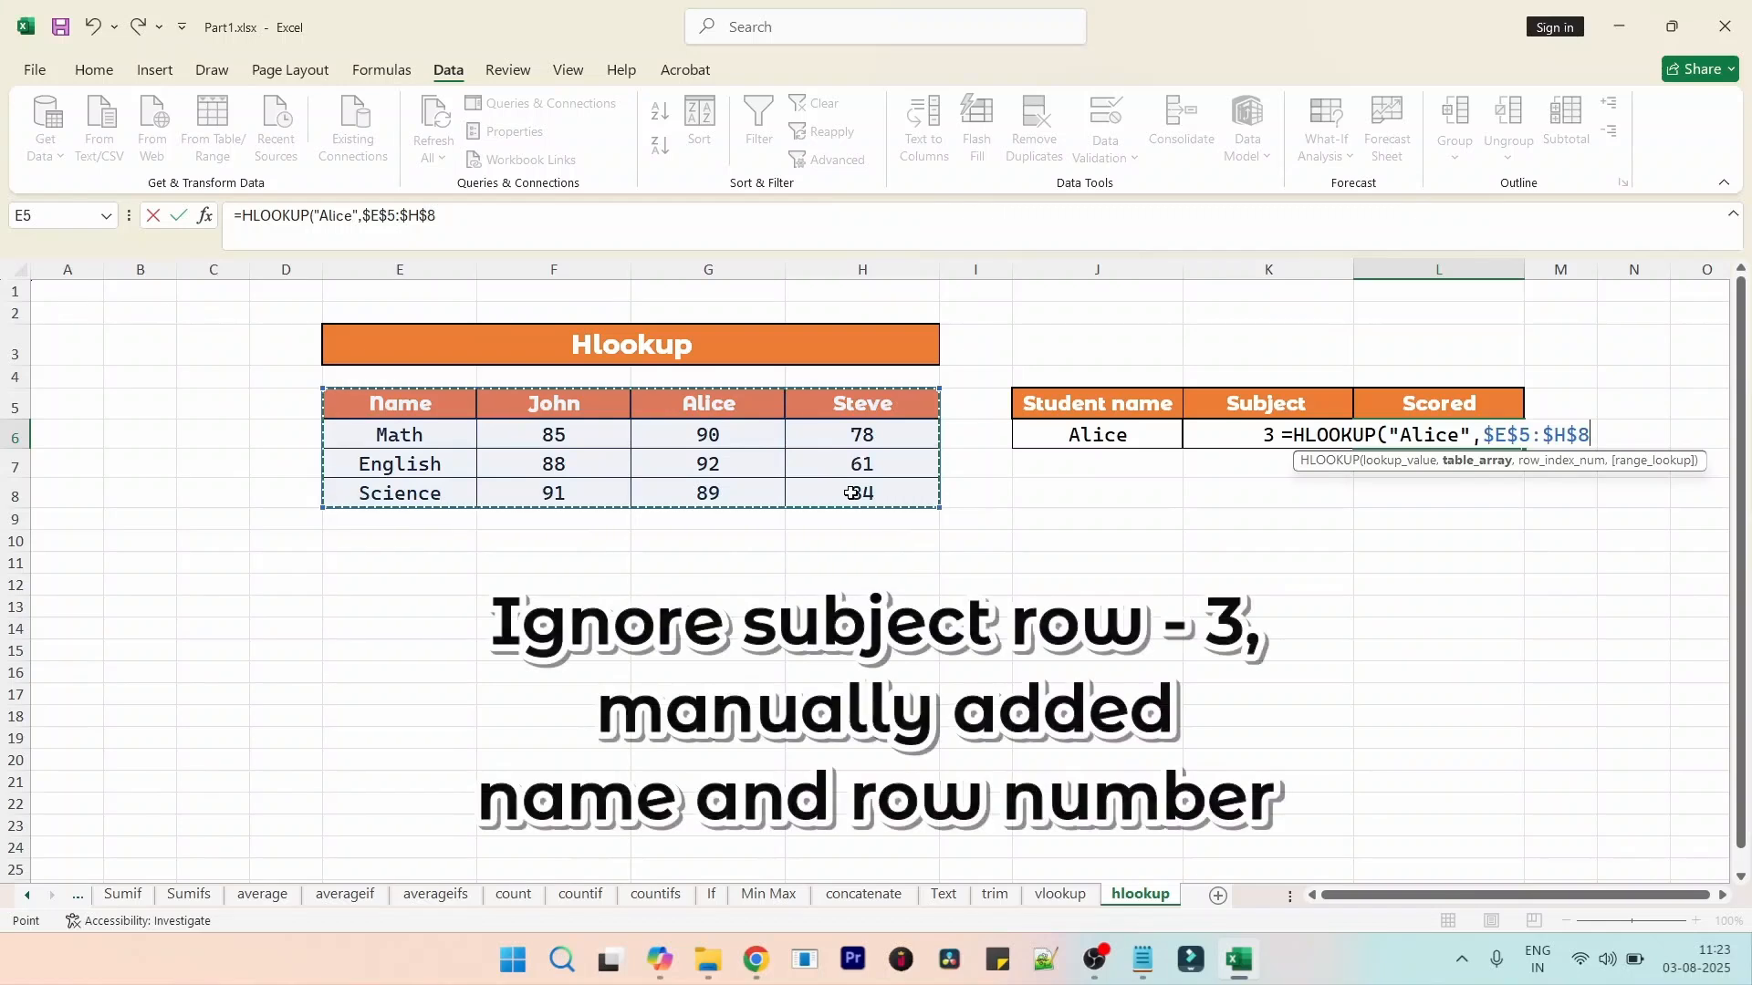
{"action": "type", "text": ",4"}
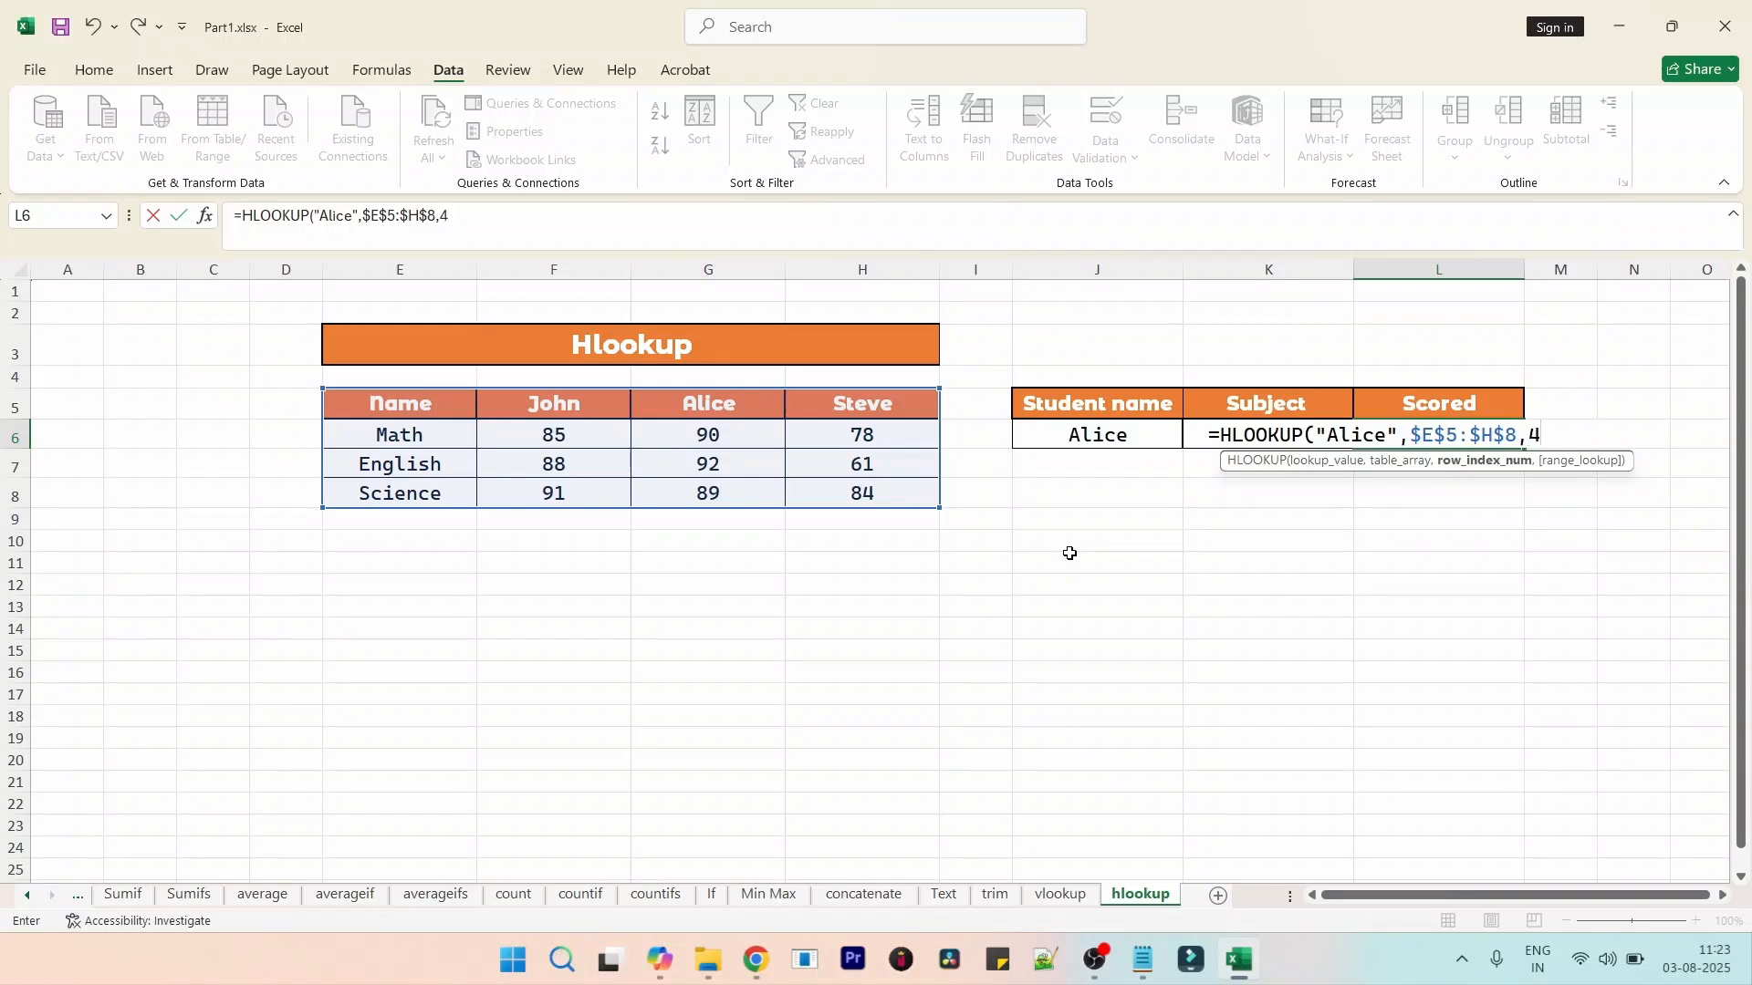
{"action": "type", "text": ","}
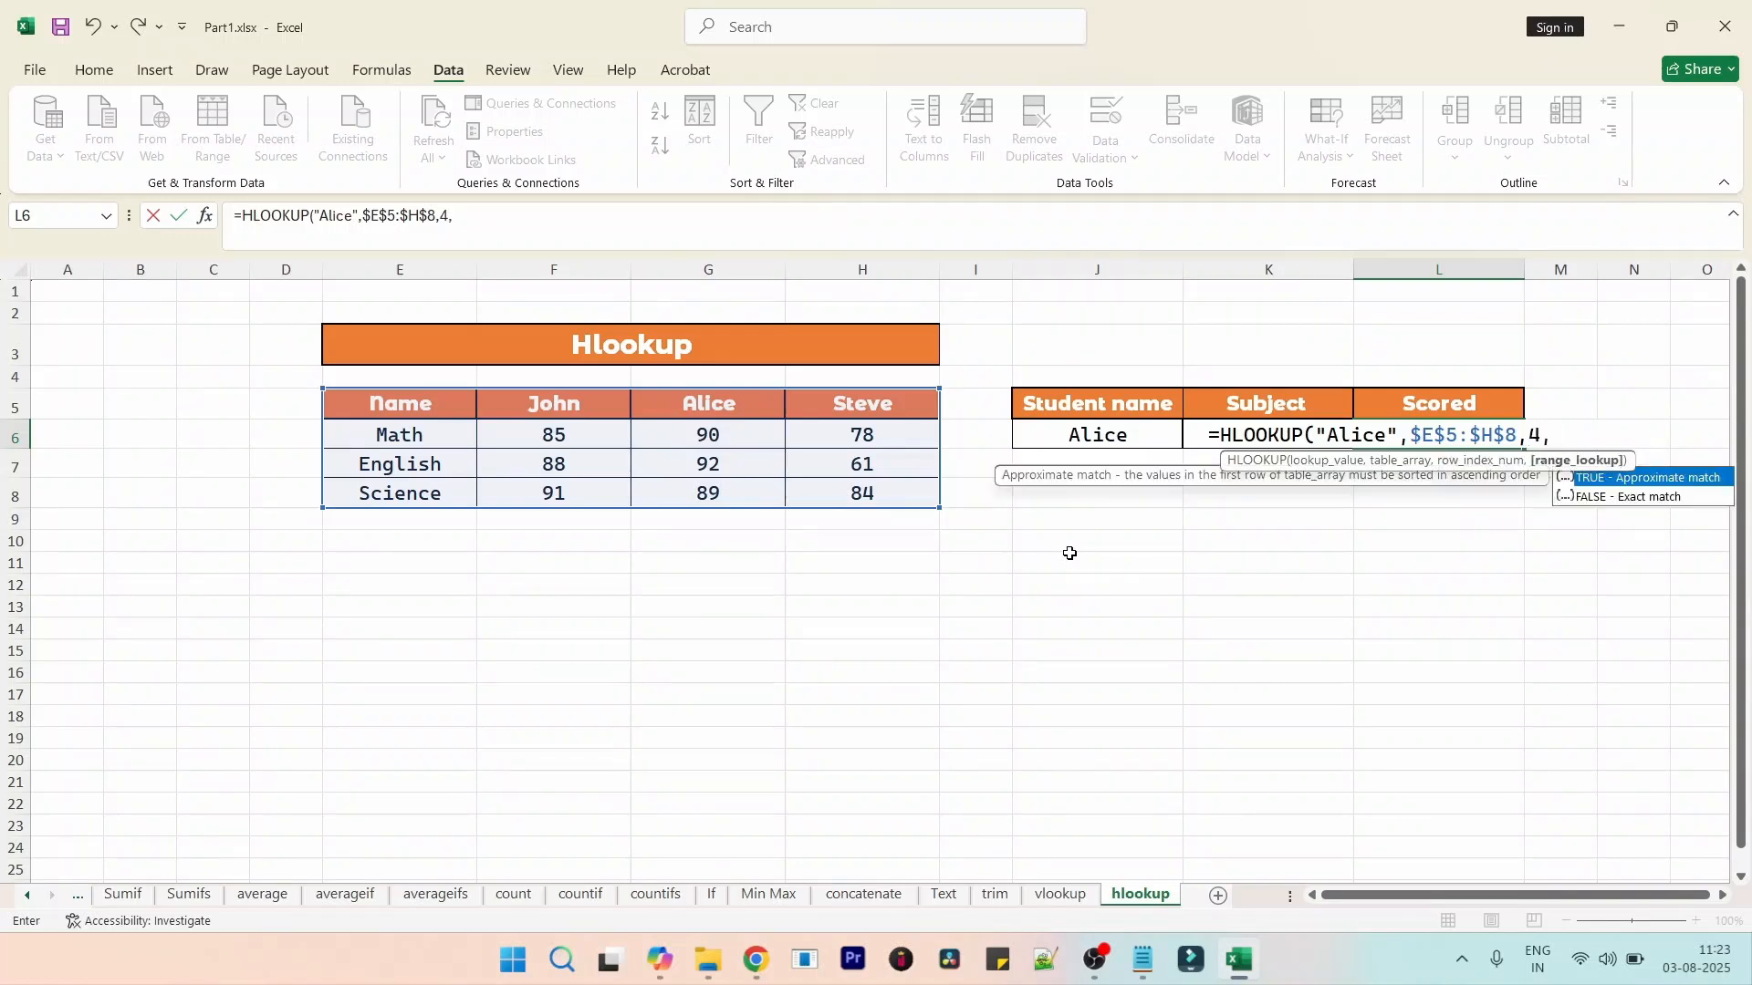
{"action": "type", "text": "0)"}
{"action": "key", "text": "Return"}
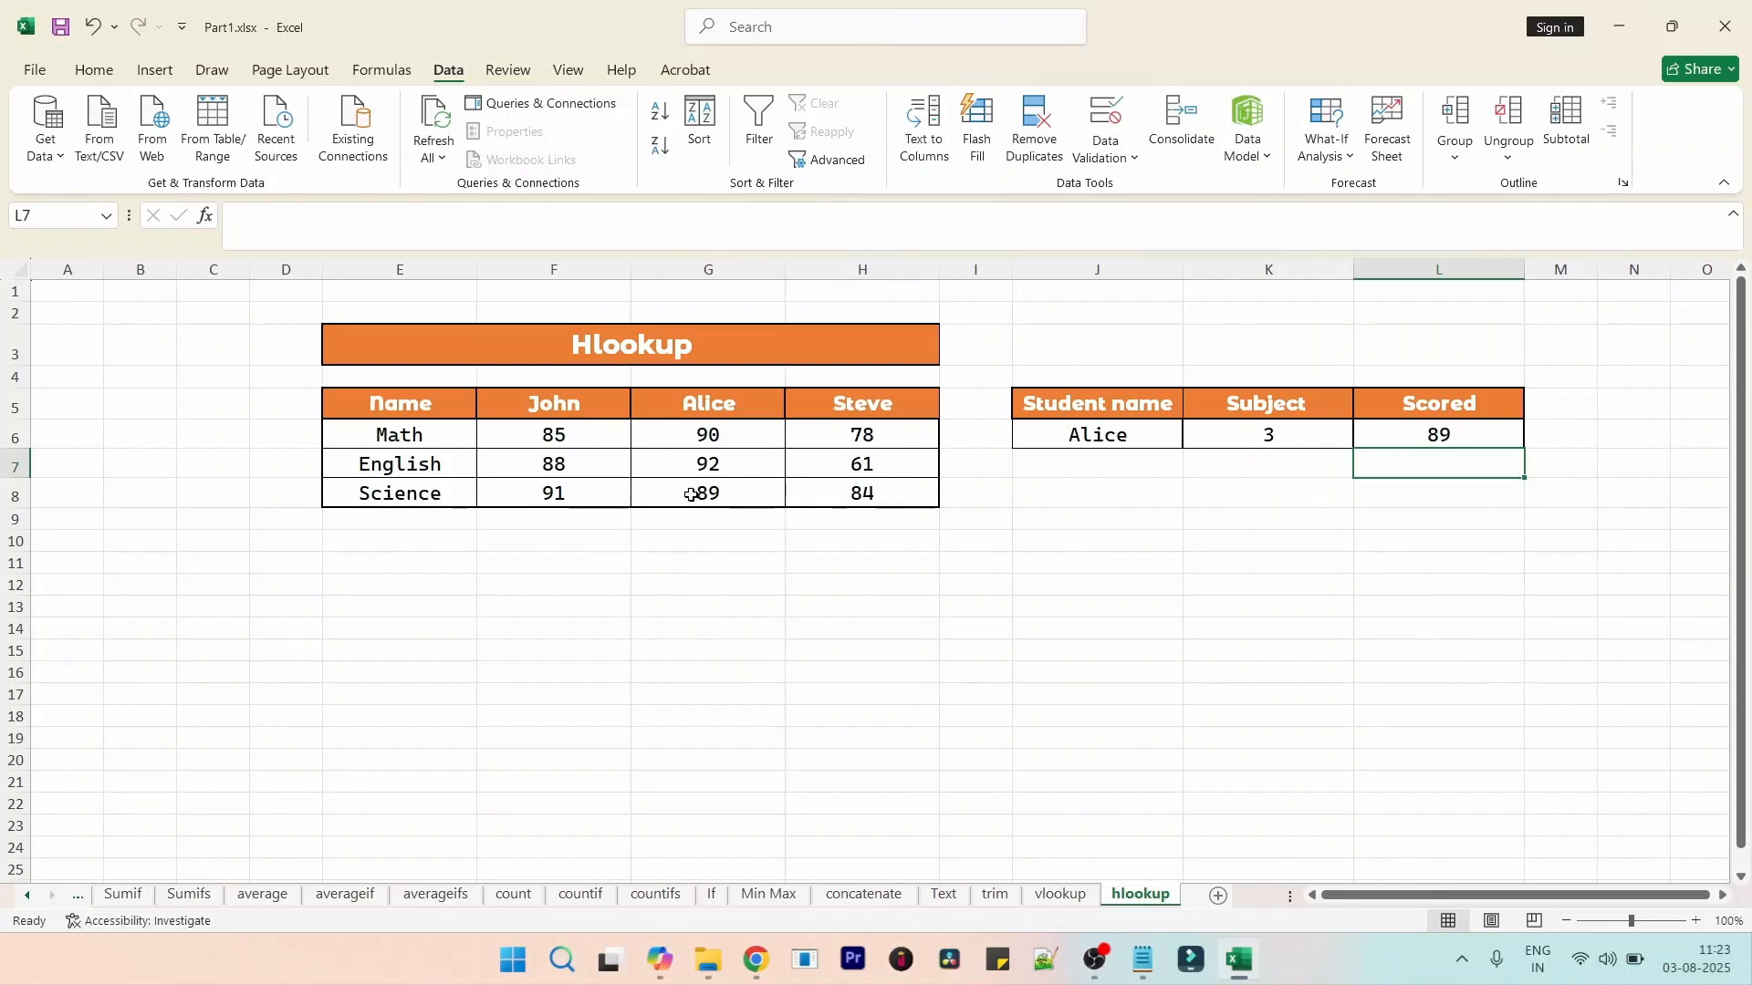
- Test the Scored formula by choosing the first student, whose name heads column F, from the list in J6
{"action": "left_click", "coordinate": [1487, 436]}
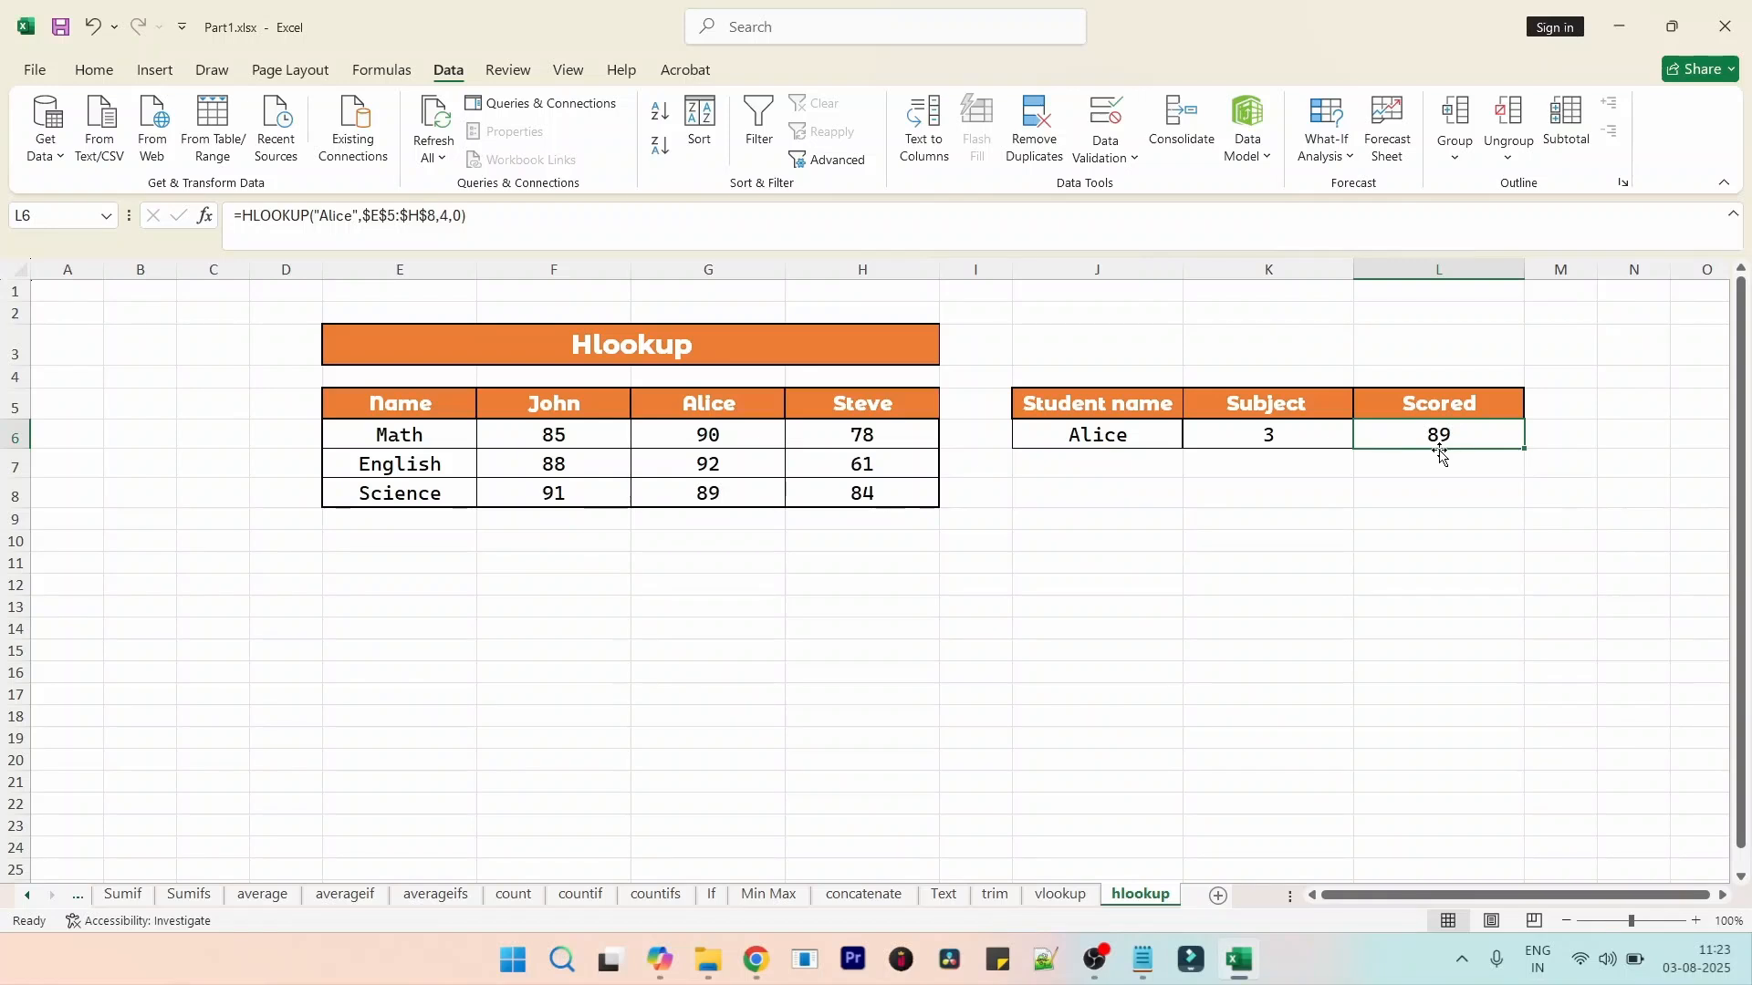
{"action": "left_click", "coordinate": [1151, 435]}
{"action": "left_click", "coordinate": [1193, 439]}
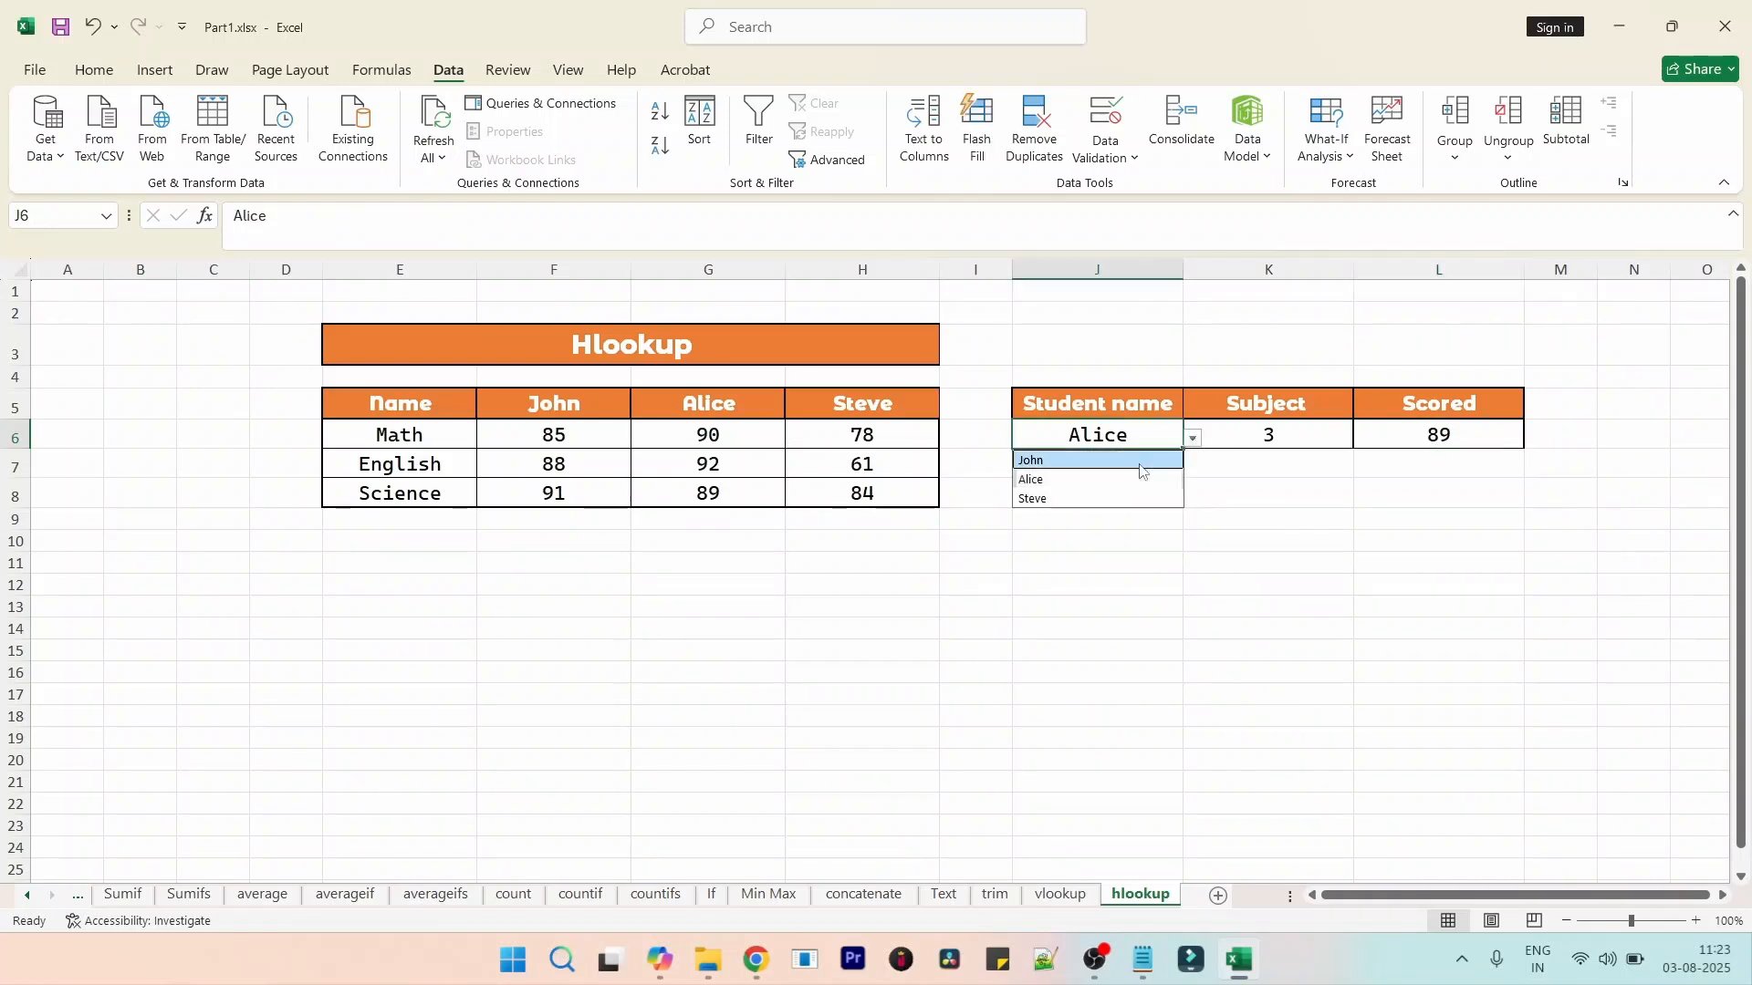
{"action": "left_click", "coordinate": [1139, 464]}
- Replace the typed student name in L6's HLOOKUP formula with the absolute reference $J$6
{"action": "left_click", "coordinate": [1443, 438]}
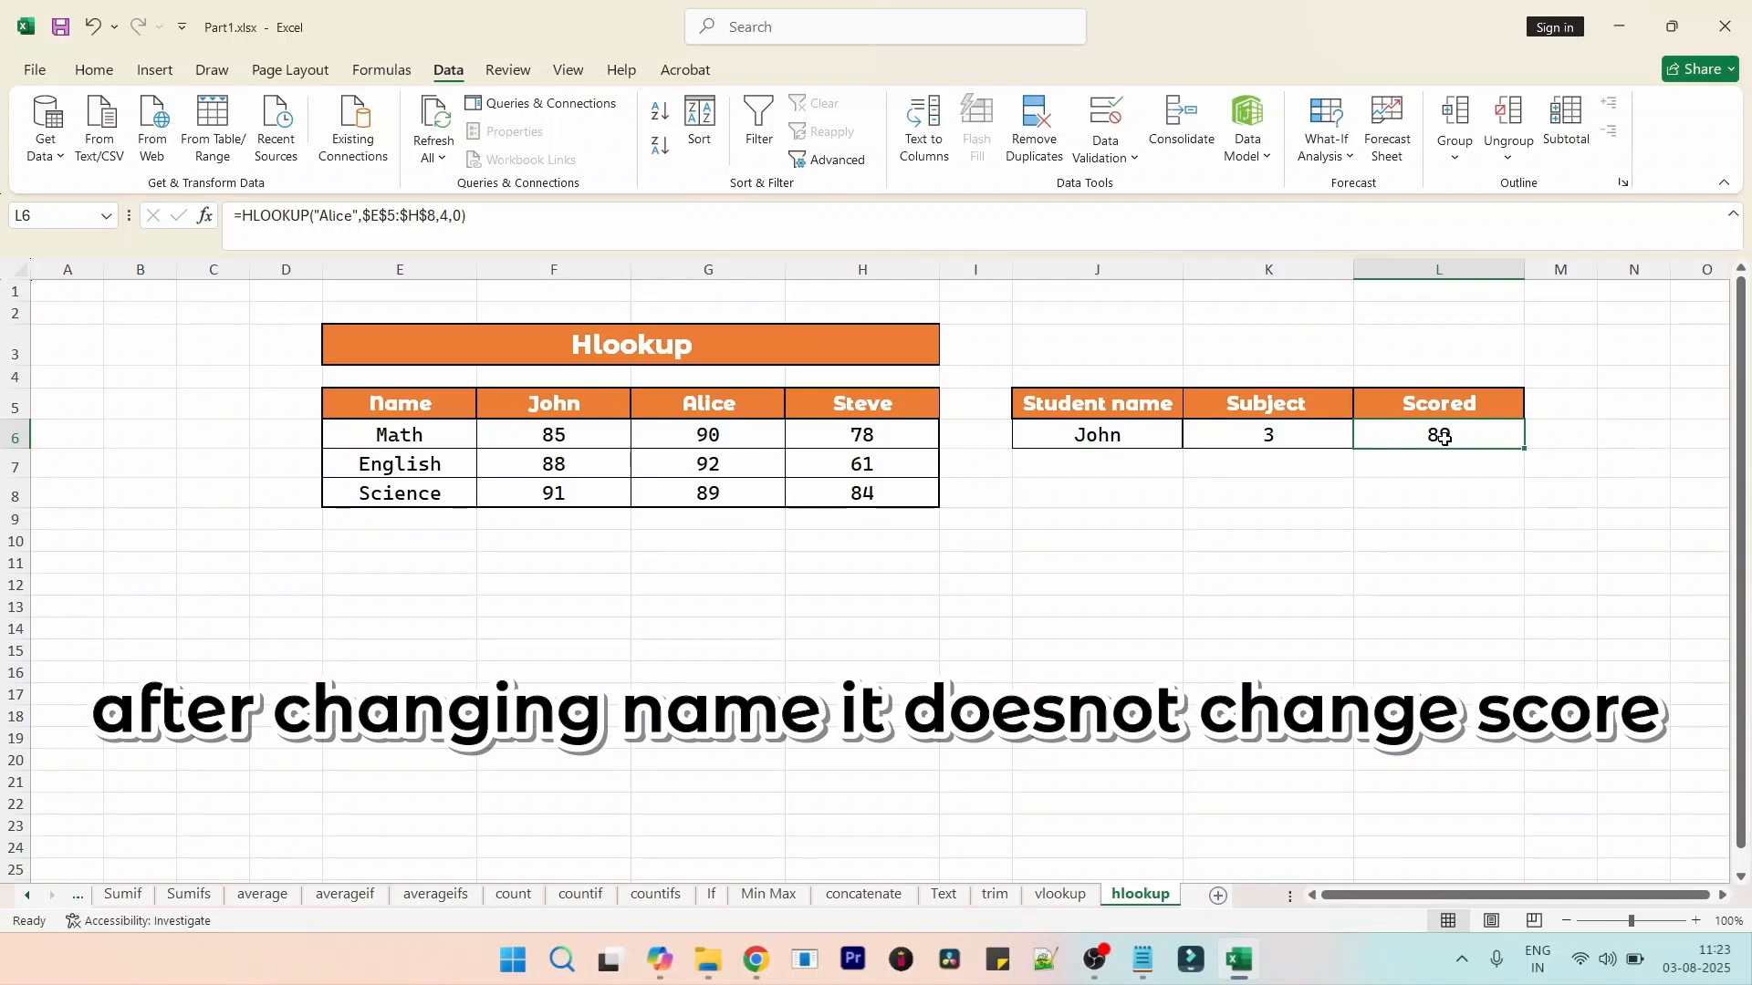
{"action": "key", "text": "F2"}
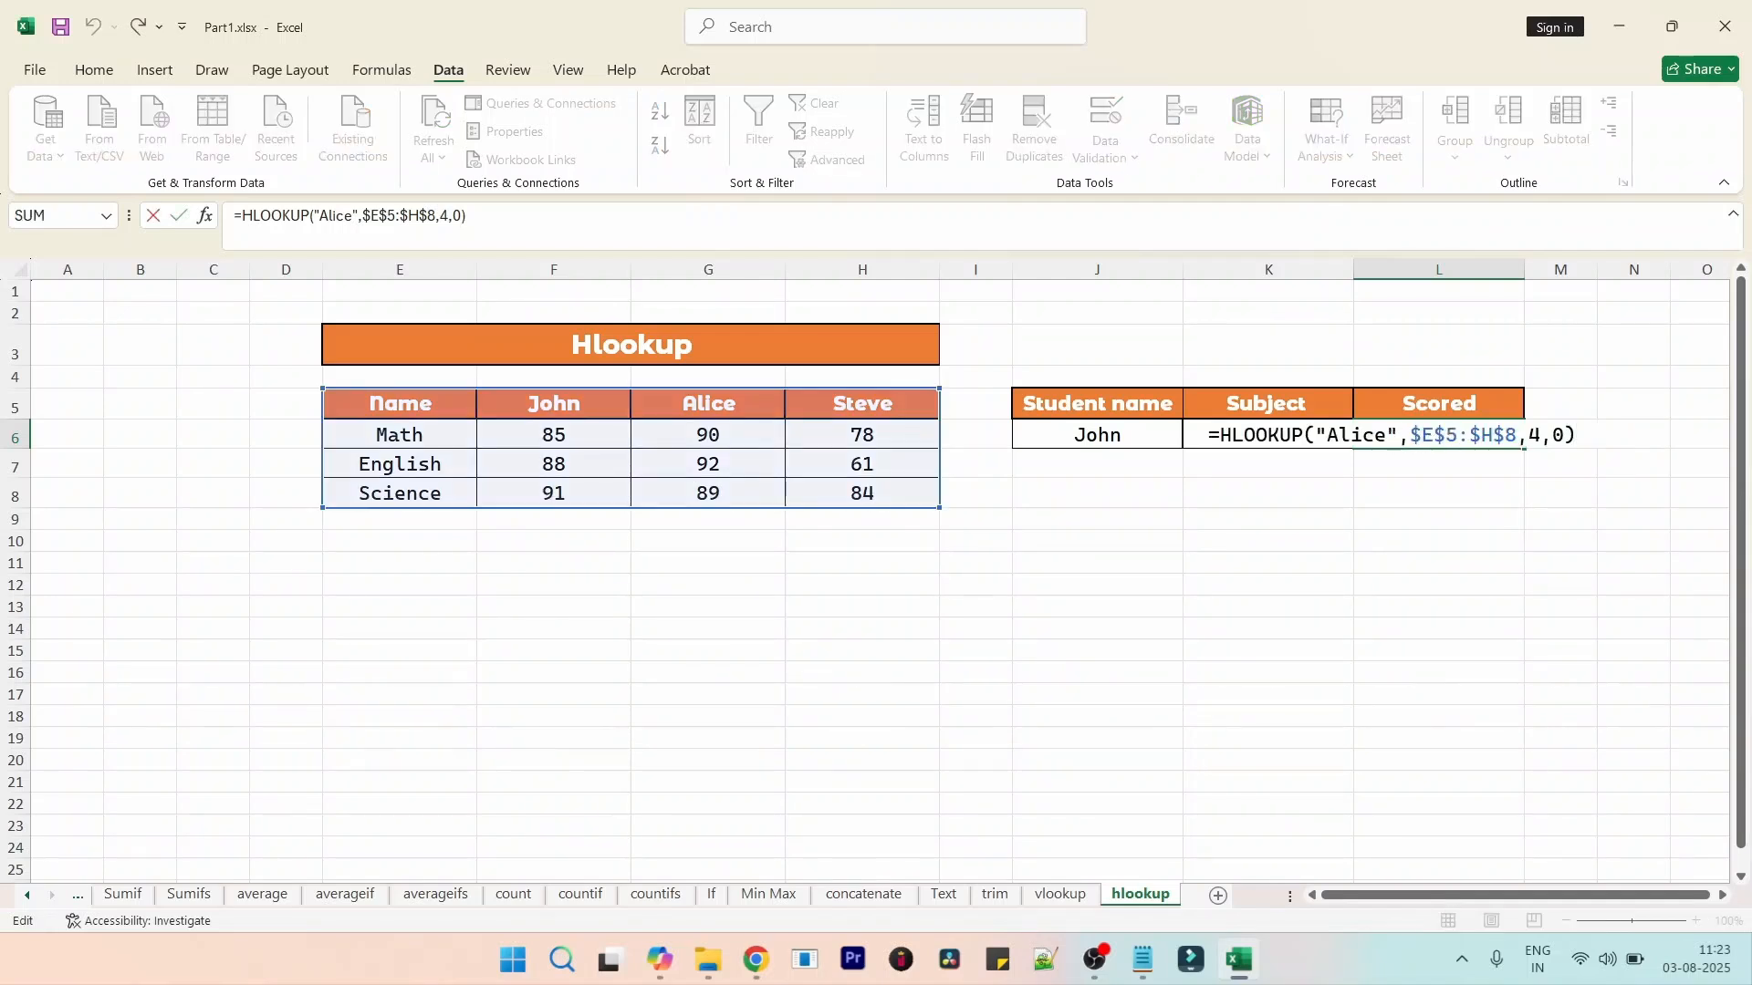
{"action": "left_click_drag", "start_coordinate": [1399, 436], "coordinate": [1329, 435]}
{"action": "key", "text": "BackSpace"}
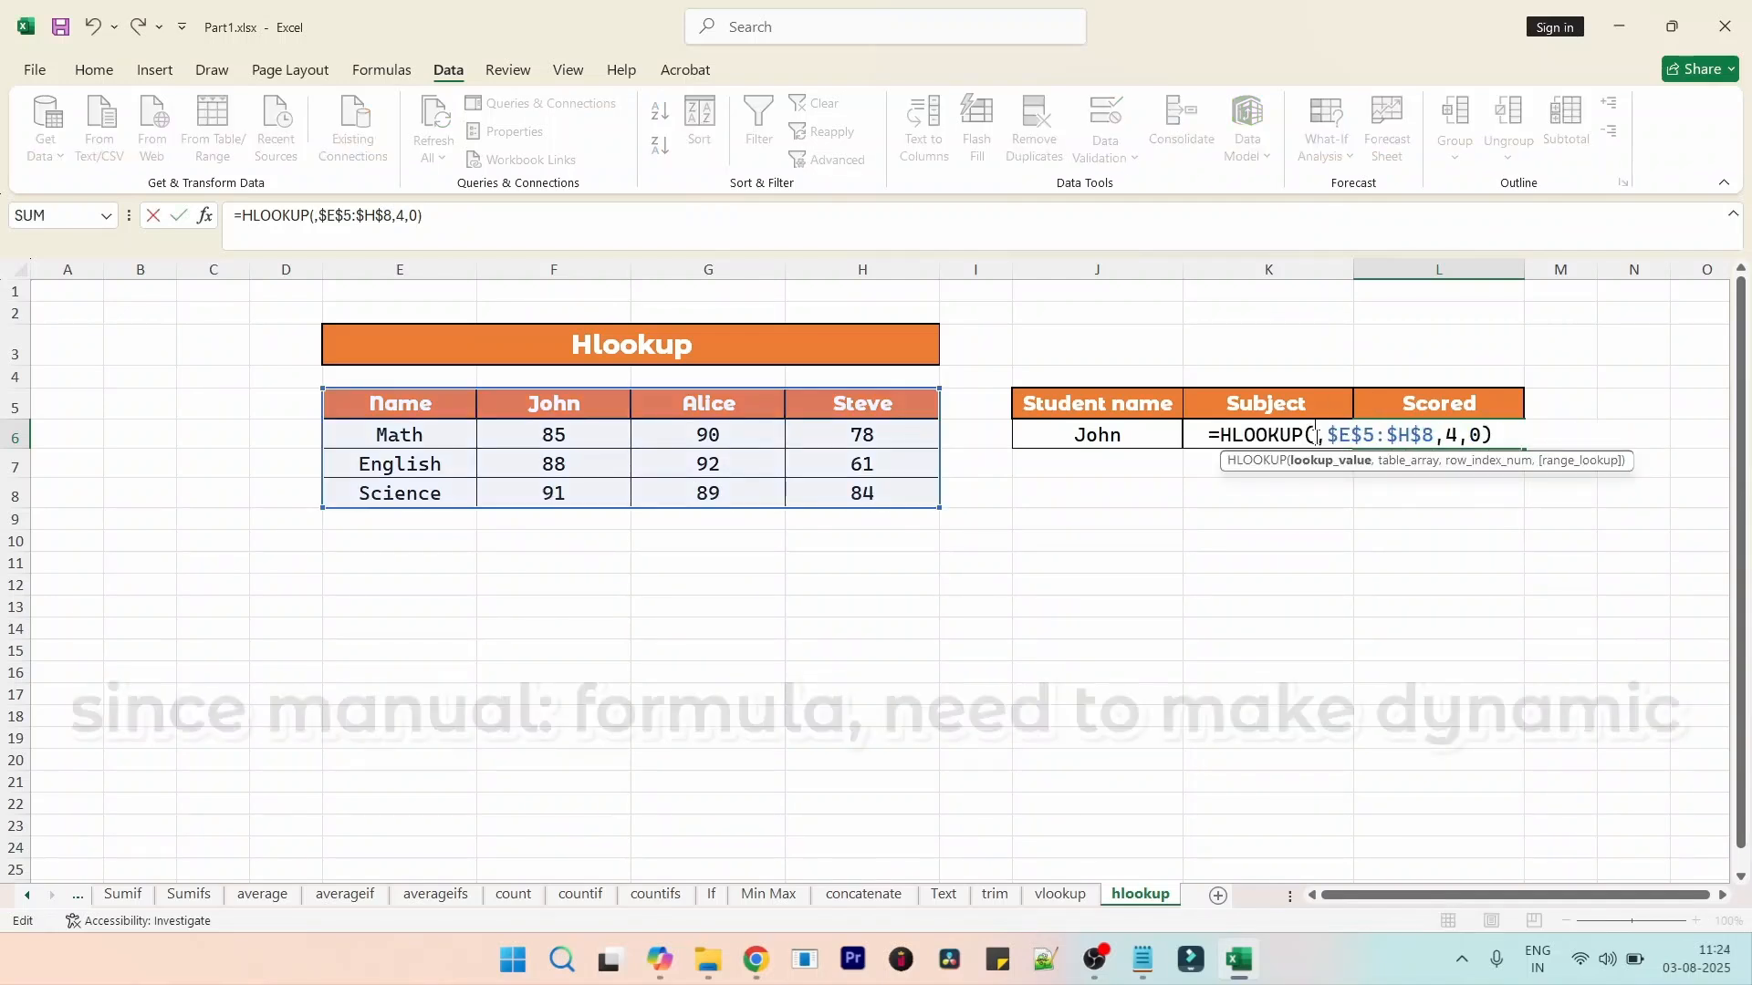
{"action": "left_click", "coordinate": [1136, 434]}
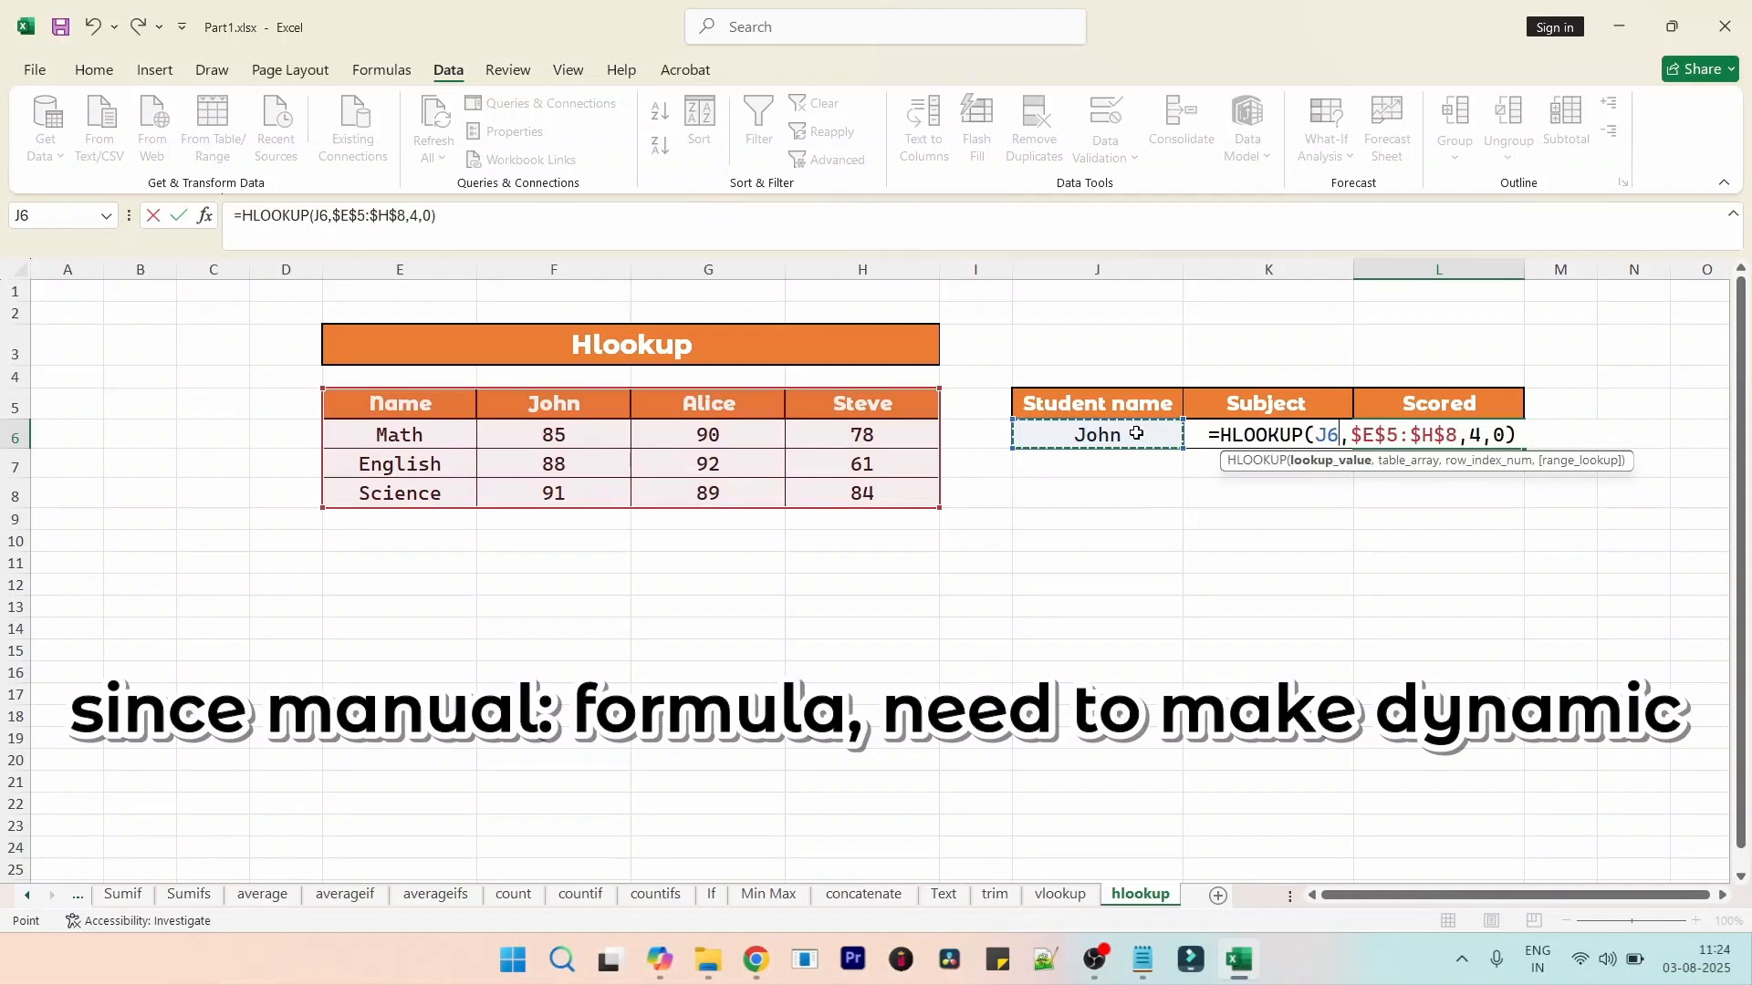
{"action": "key", "text": "F4"}
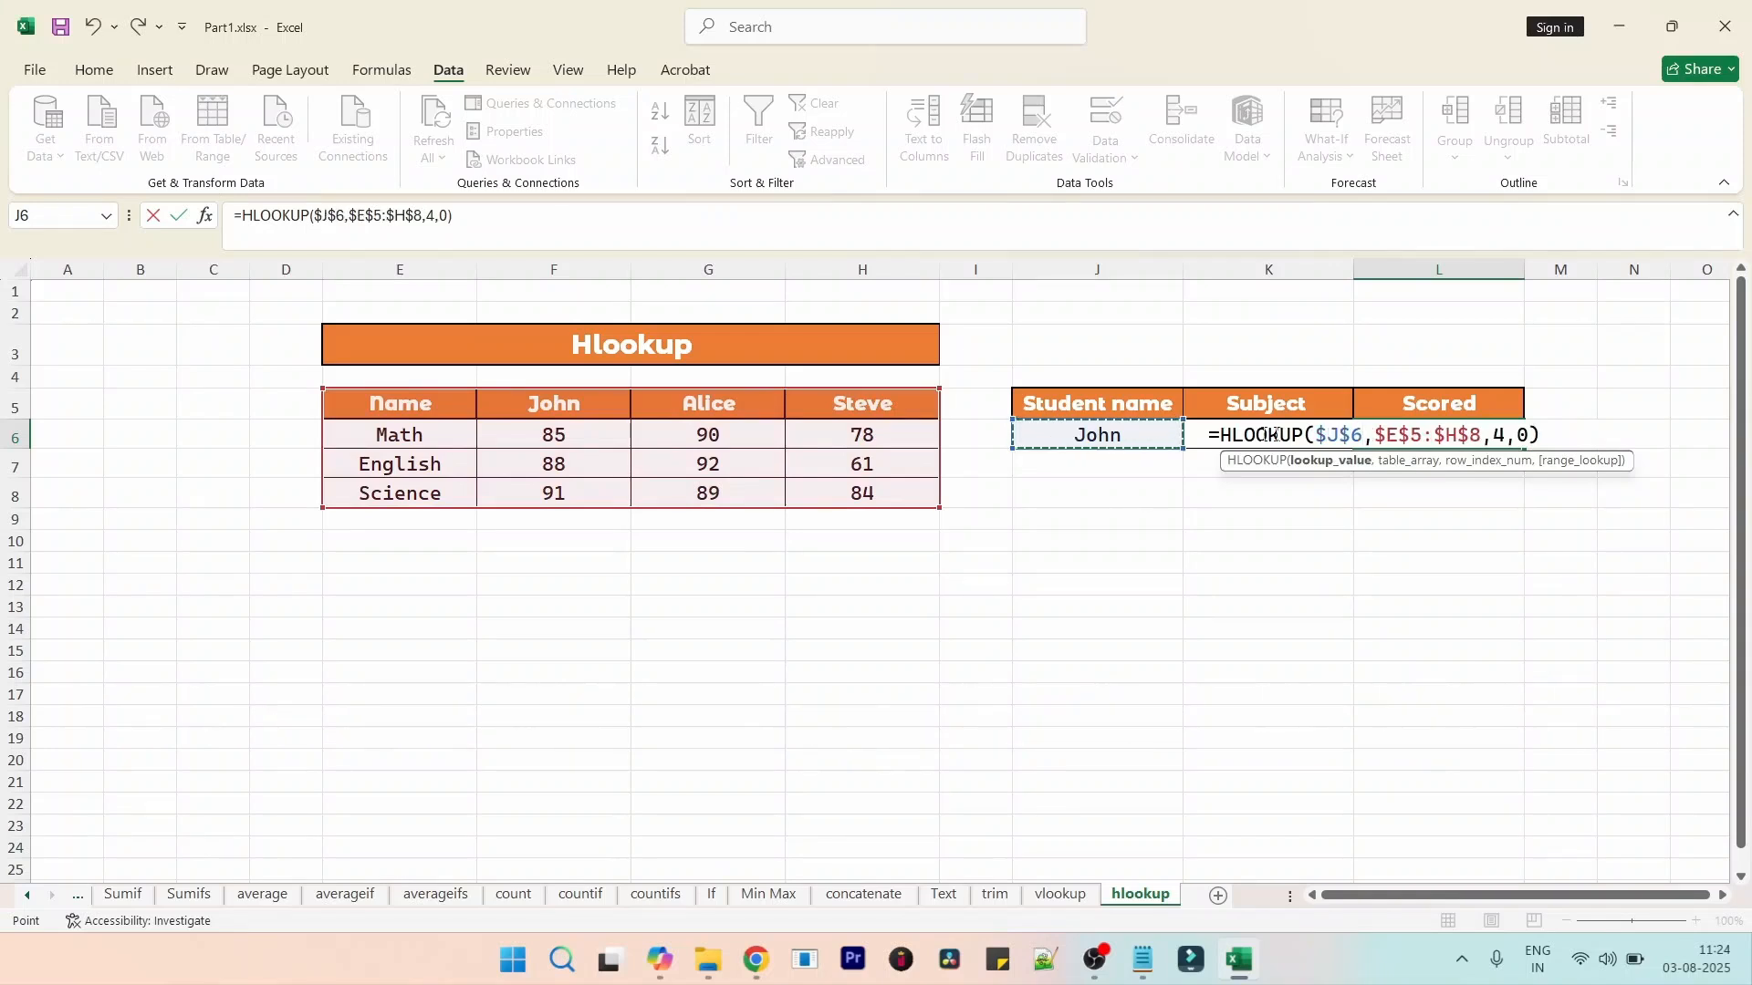
{"action": "key", "text": "Return"}
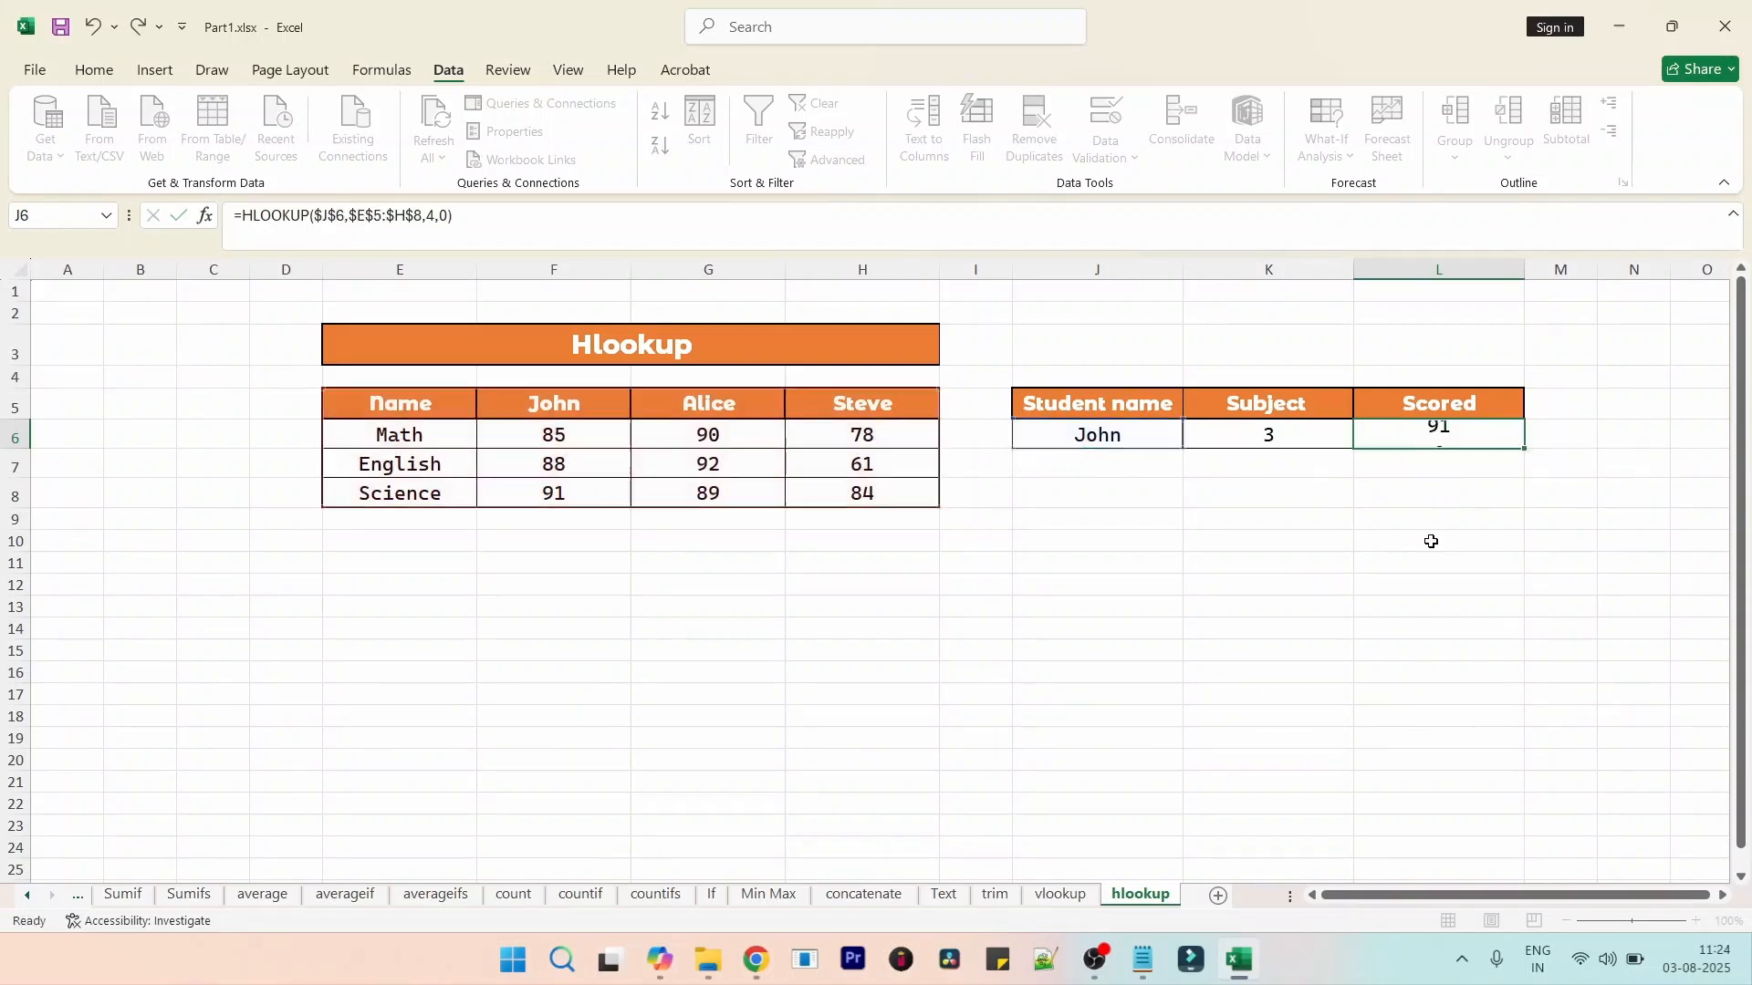
- Replace the fixed row number 4 in L6's formula with the Subject cell, making it =HLOOKUP($J$6,$E$5:$H$8,$K$6,0)
{"action": "left_click", "coordinate": [1168, 439]}
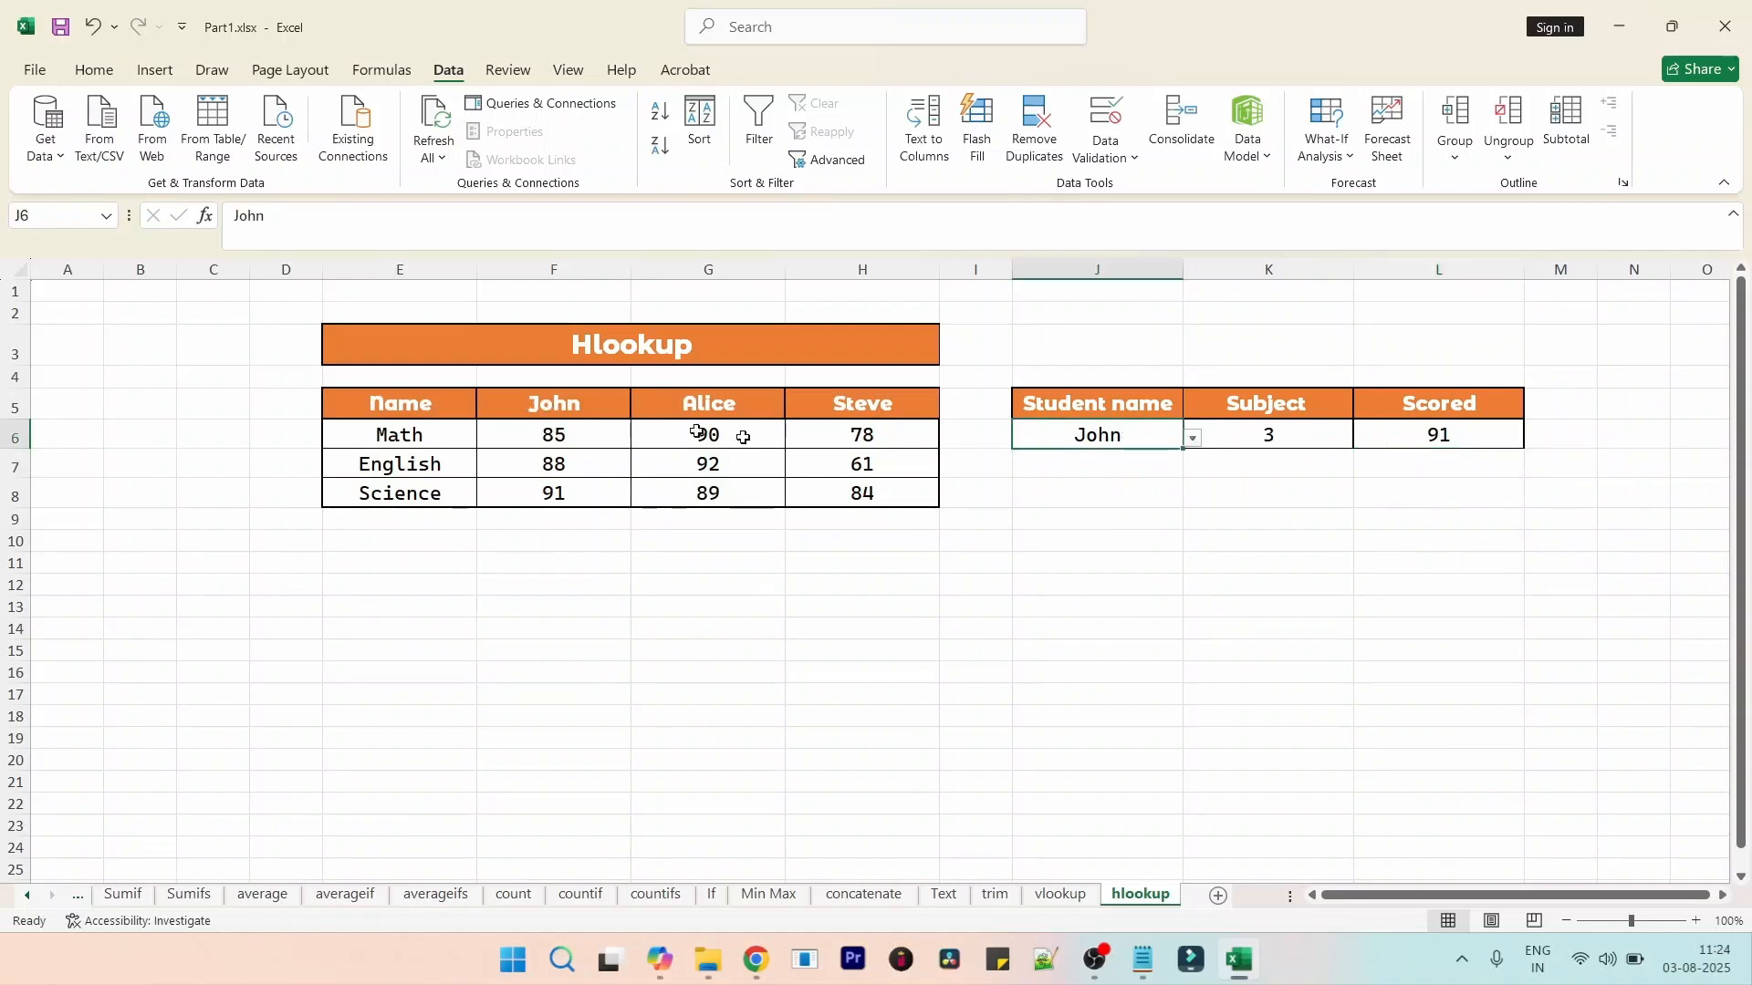
{"action": "left_click", "coordinate": [1273, 438]}
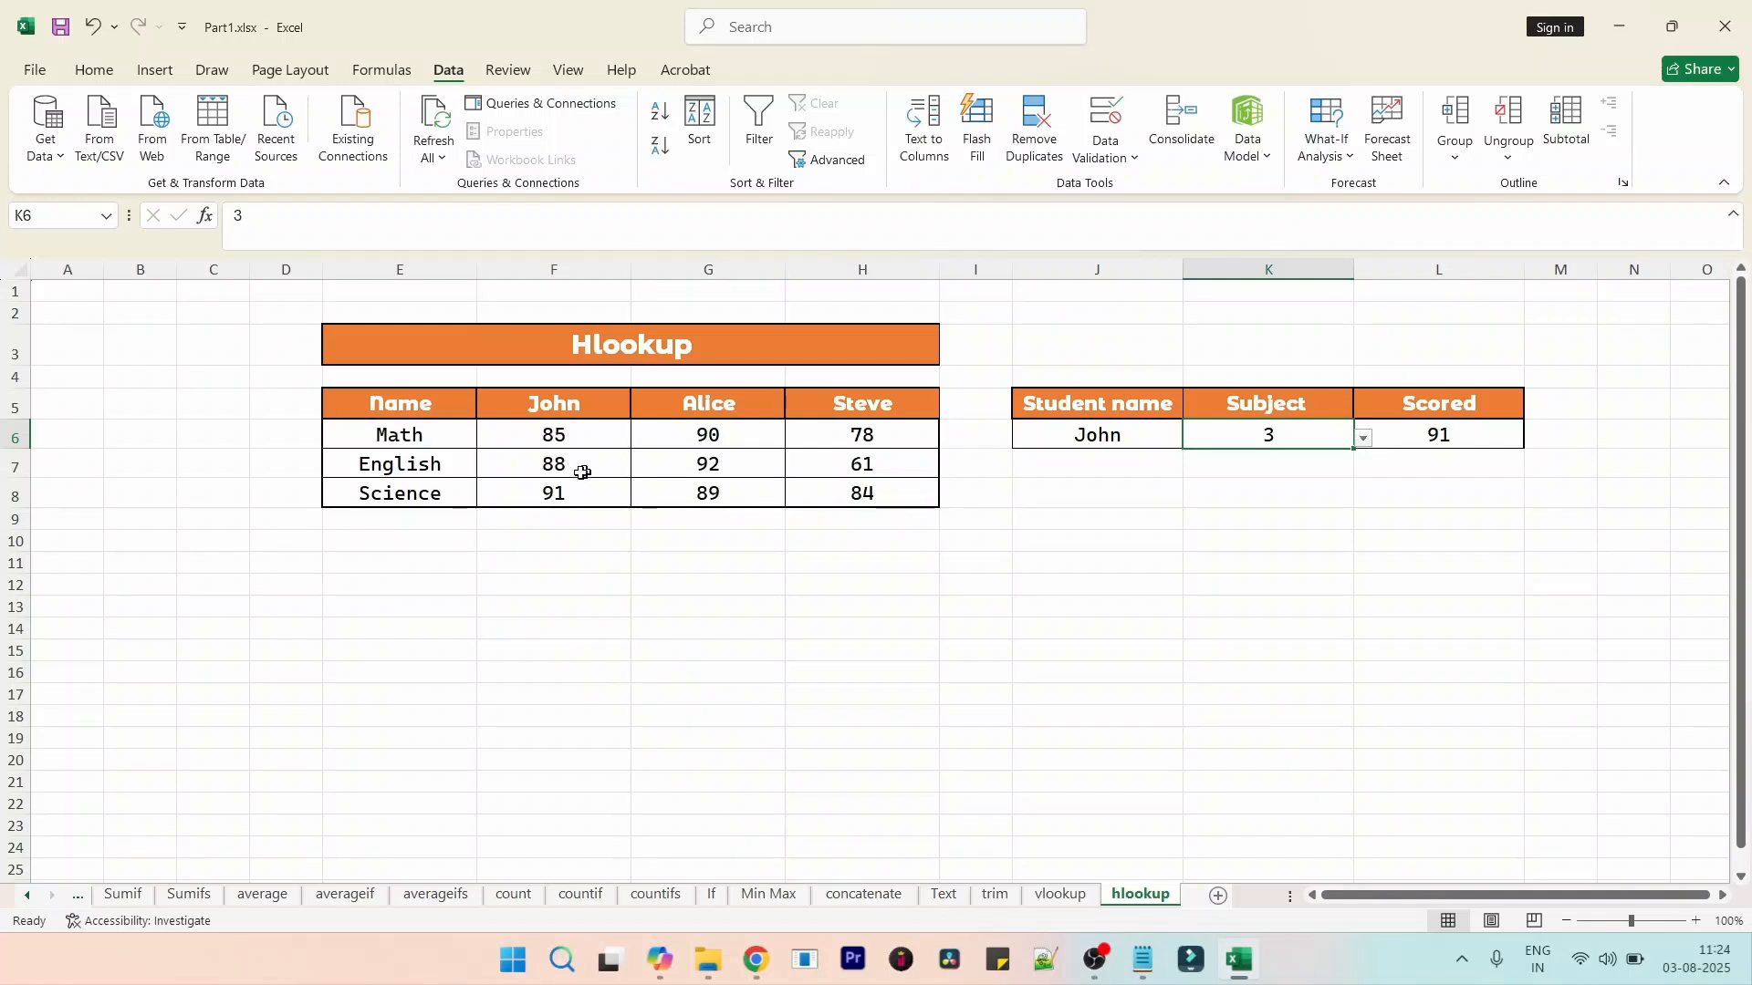
{"action": "left_click", "coordinate": [1445, 443]}
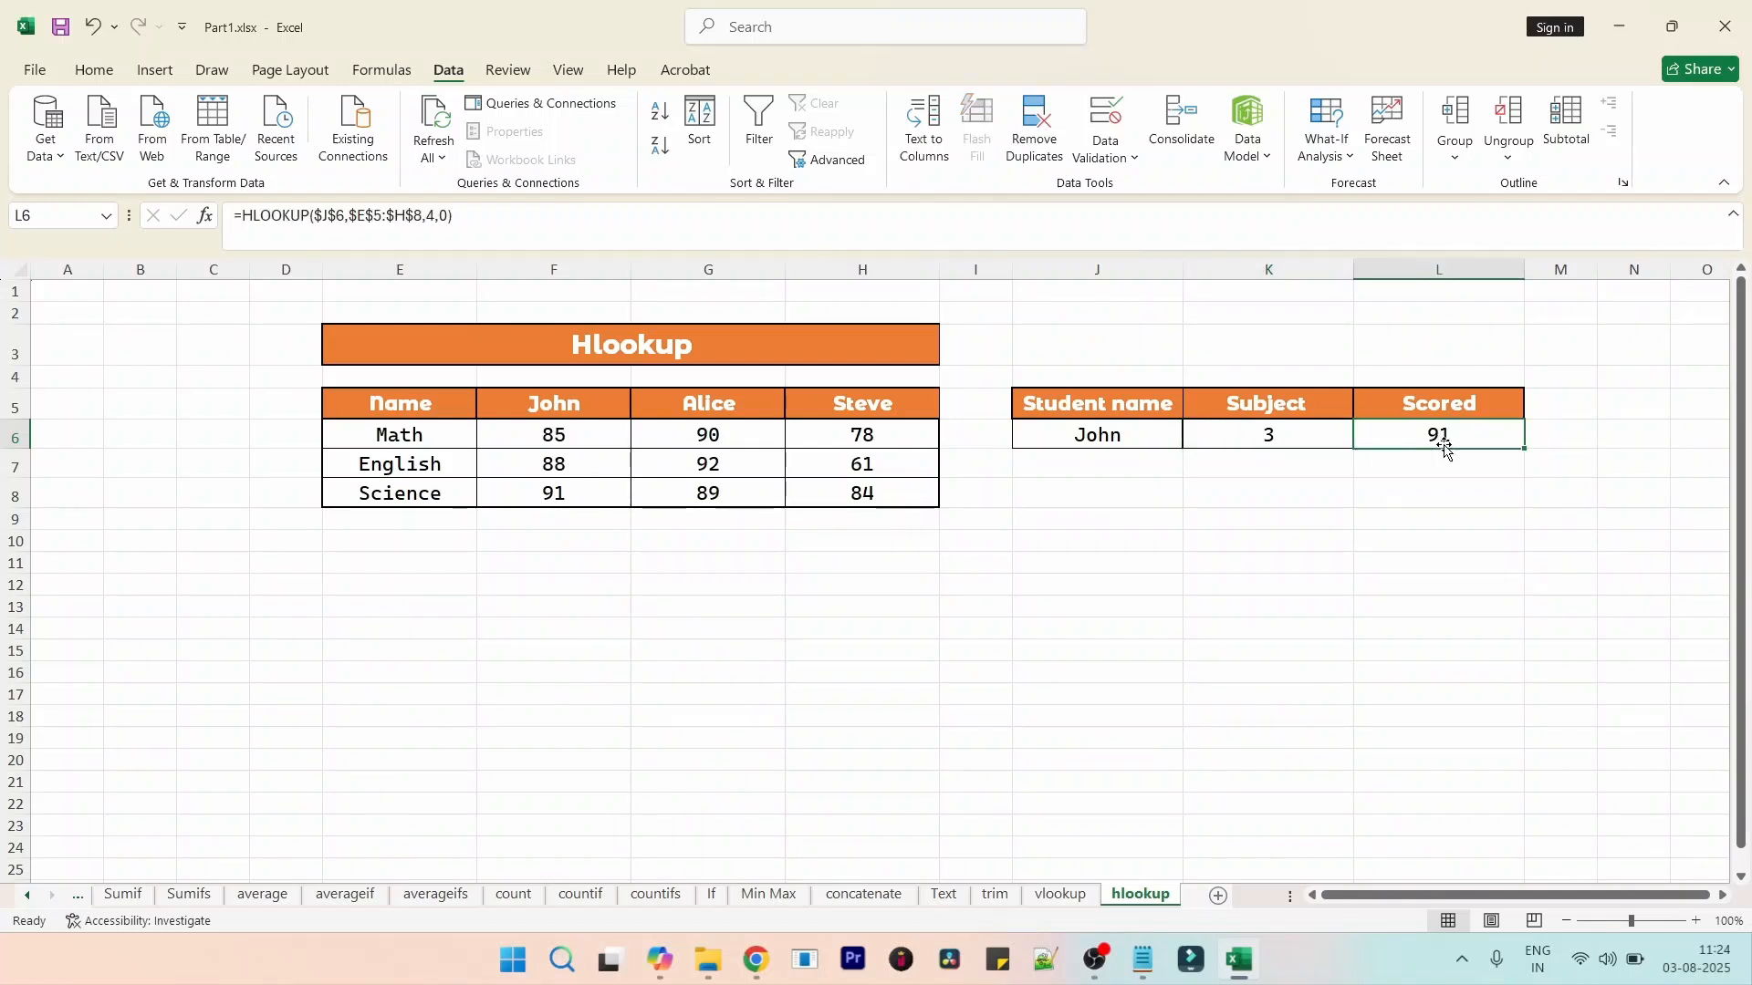
{"action": "key", "text": "F2"}
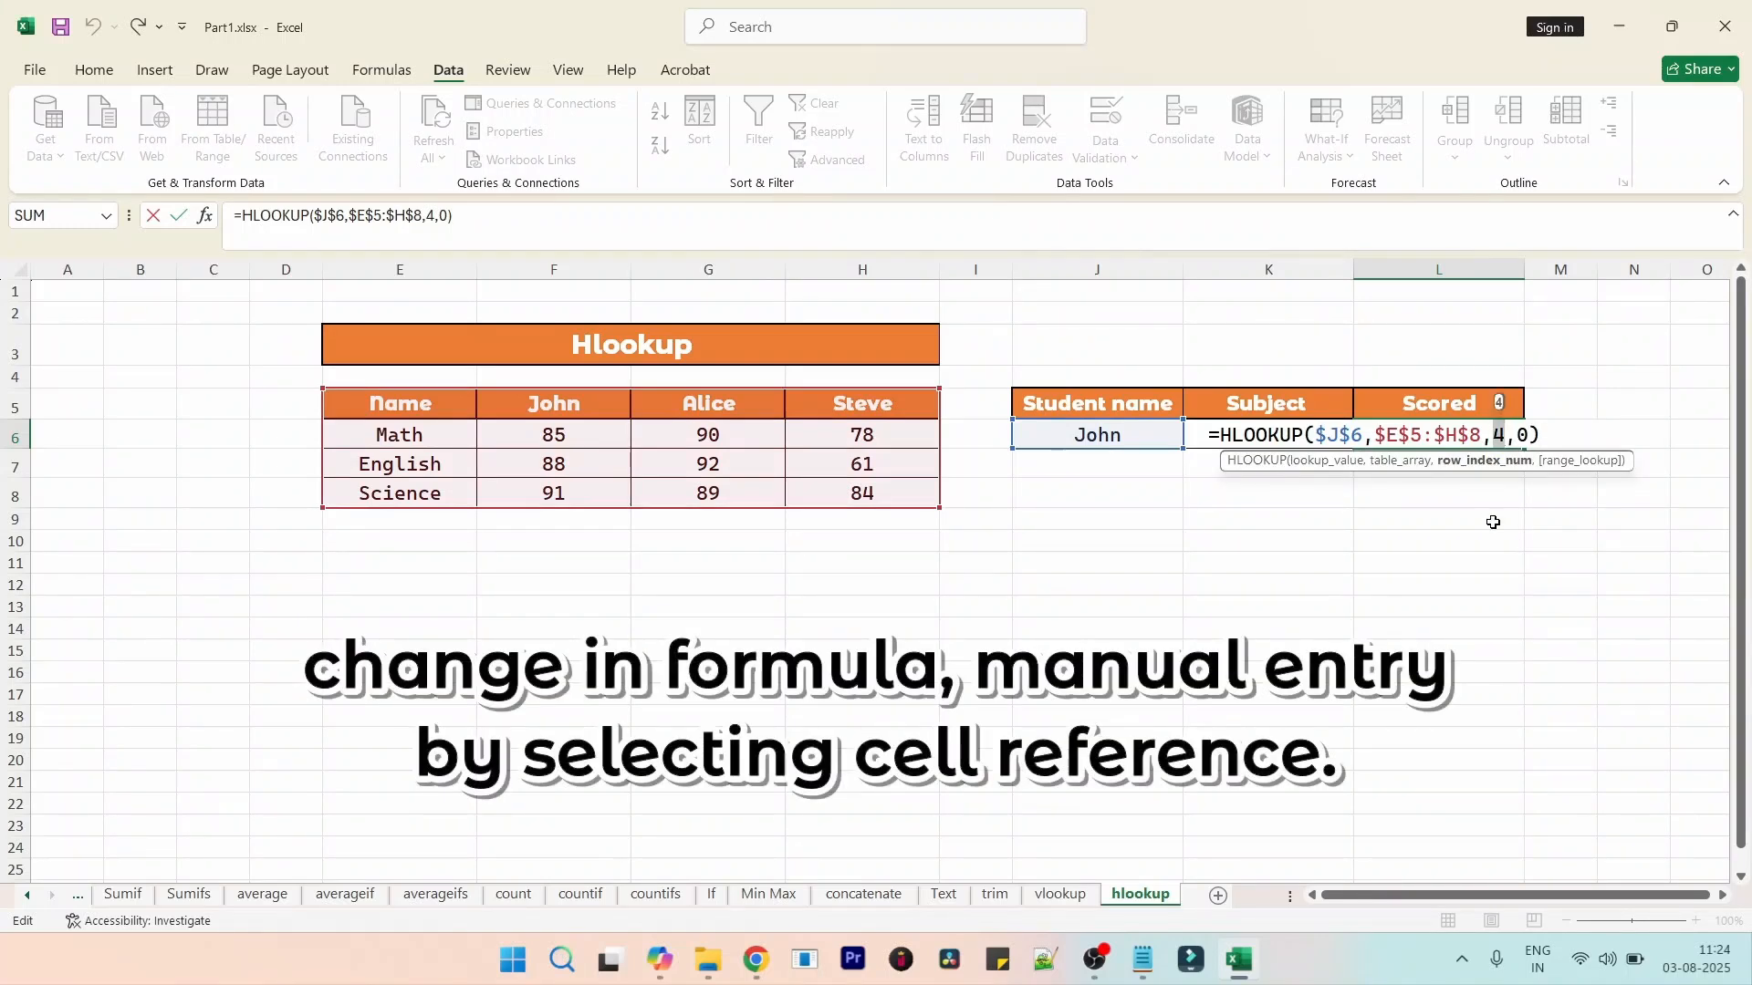
{"action": "key", "text": "BackSpace"}
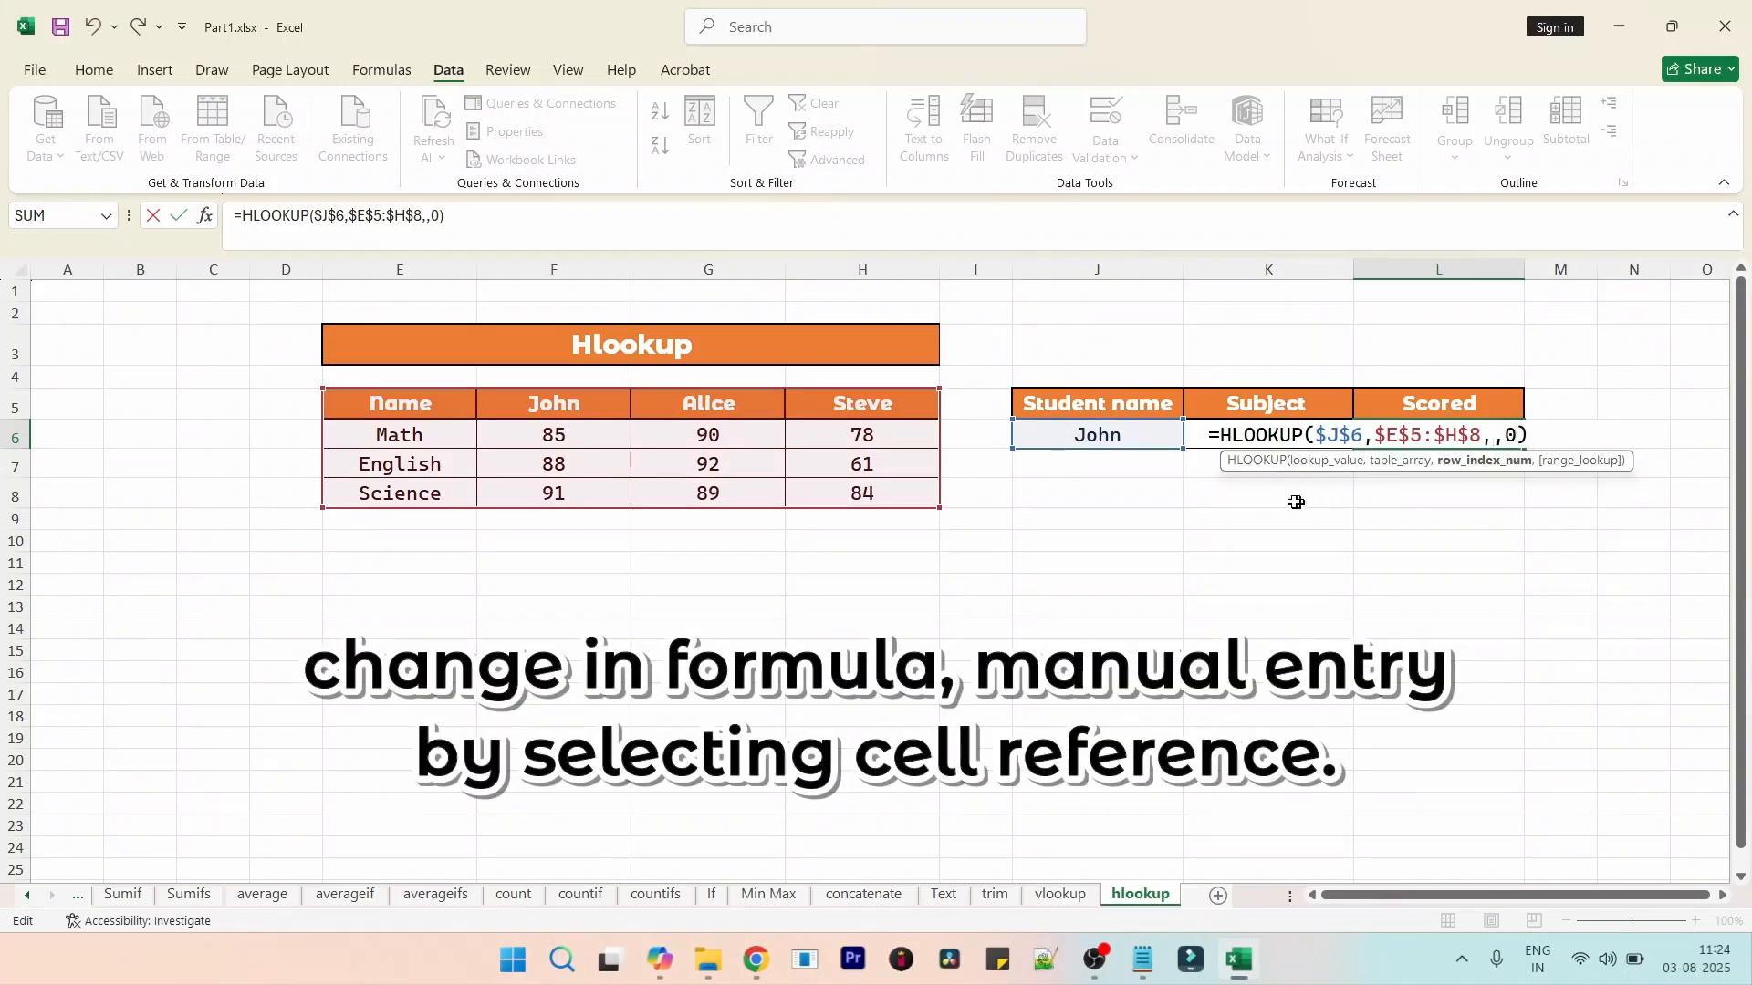
{"action": "left_click", "coordinate": [1213, 396]}
{"action": "key", "text": "Down"}
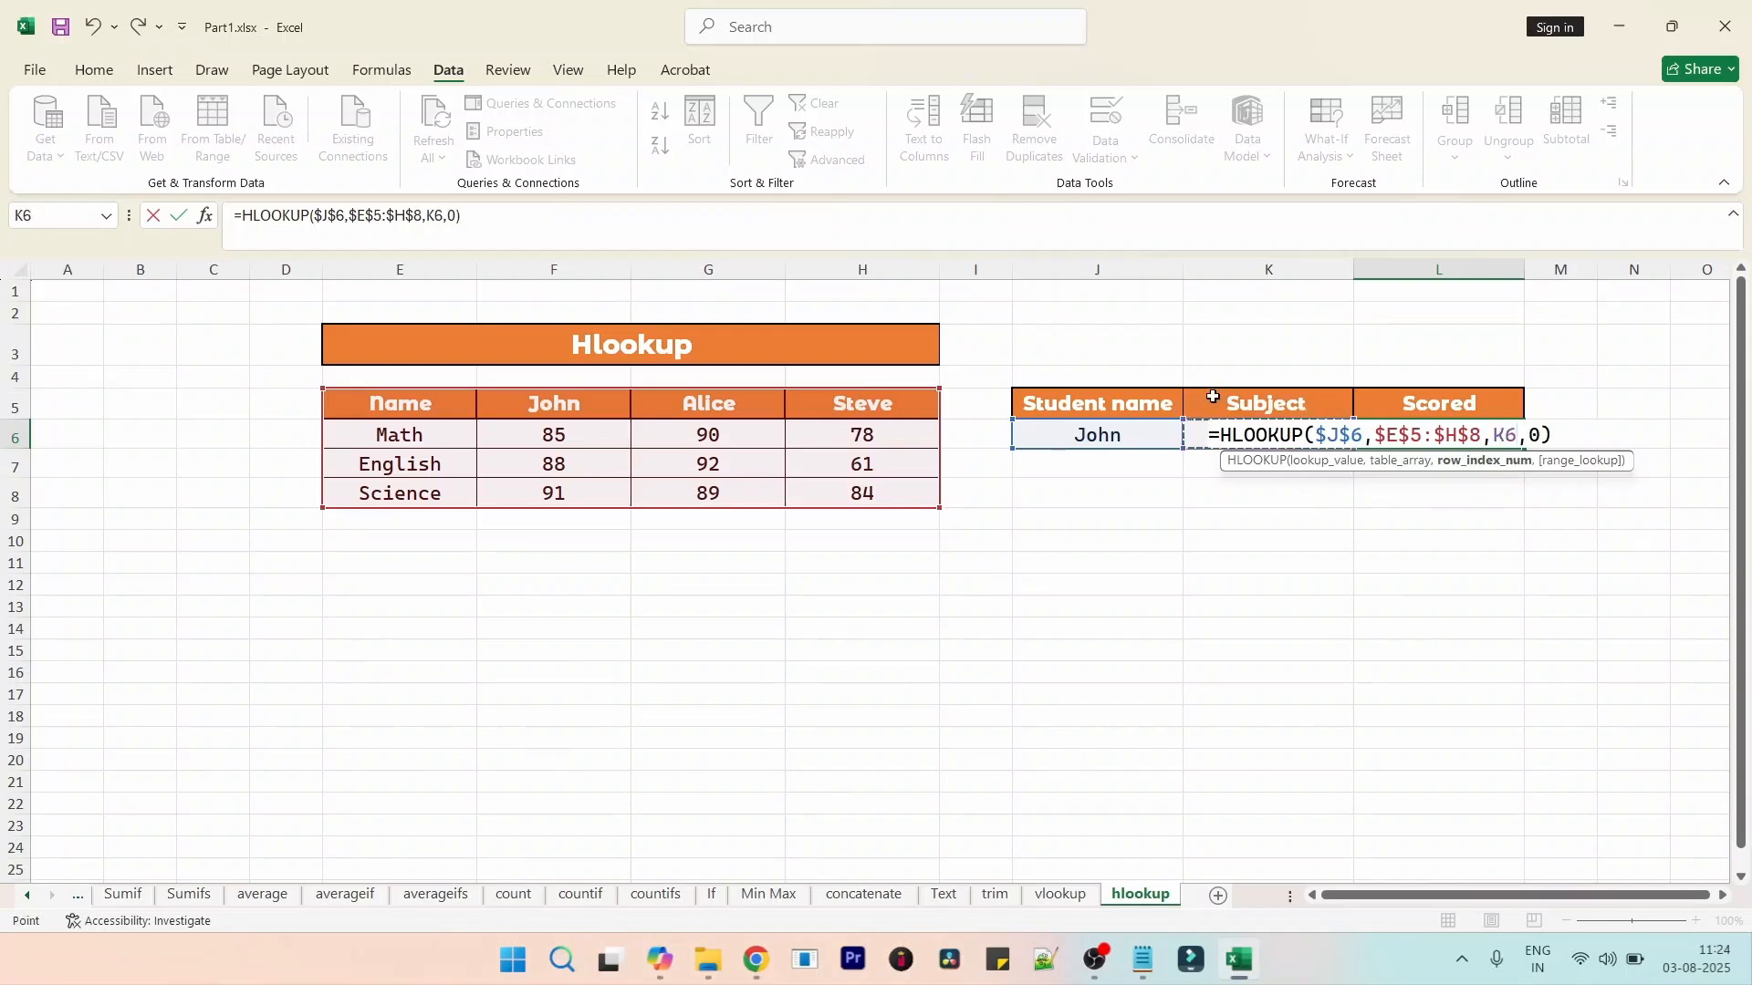
{"action": "key", "text": "F4"}
{"action": "key", "text": "Return"}
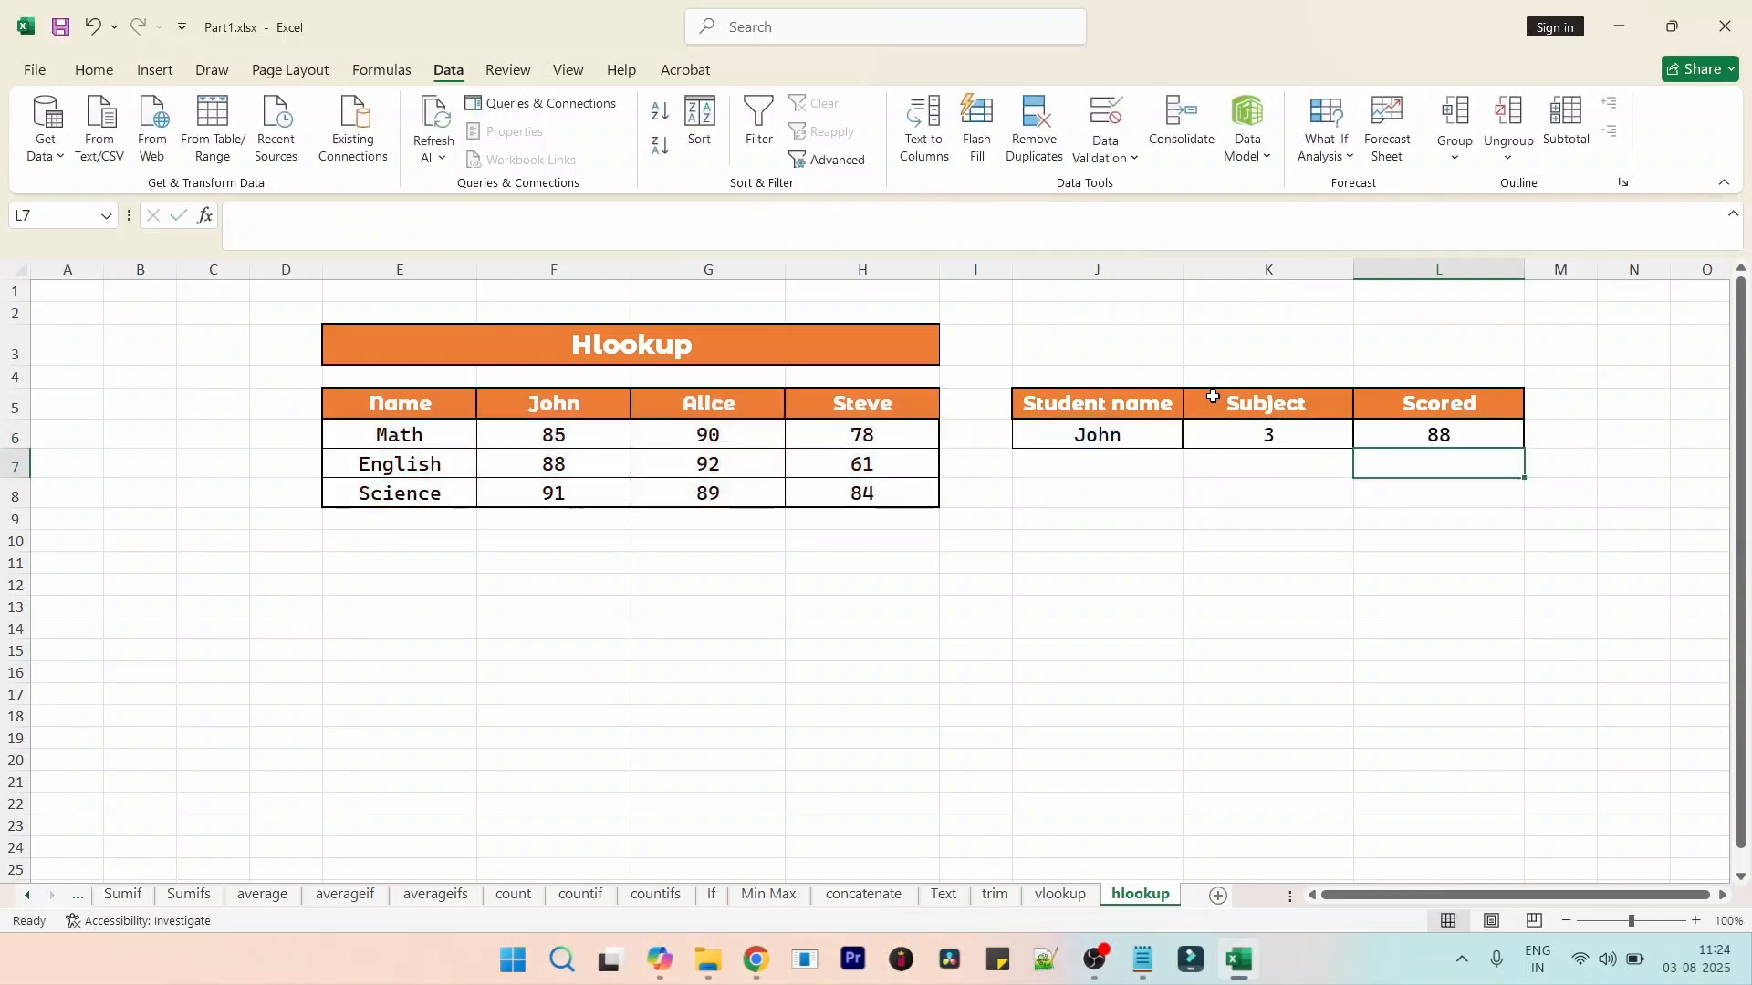
- Test the score lookup by choosing the third student, from column H, in J6 and row number 4 in K6
{"action": "left_click", "coordinate": [1141, 440]}
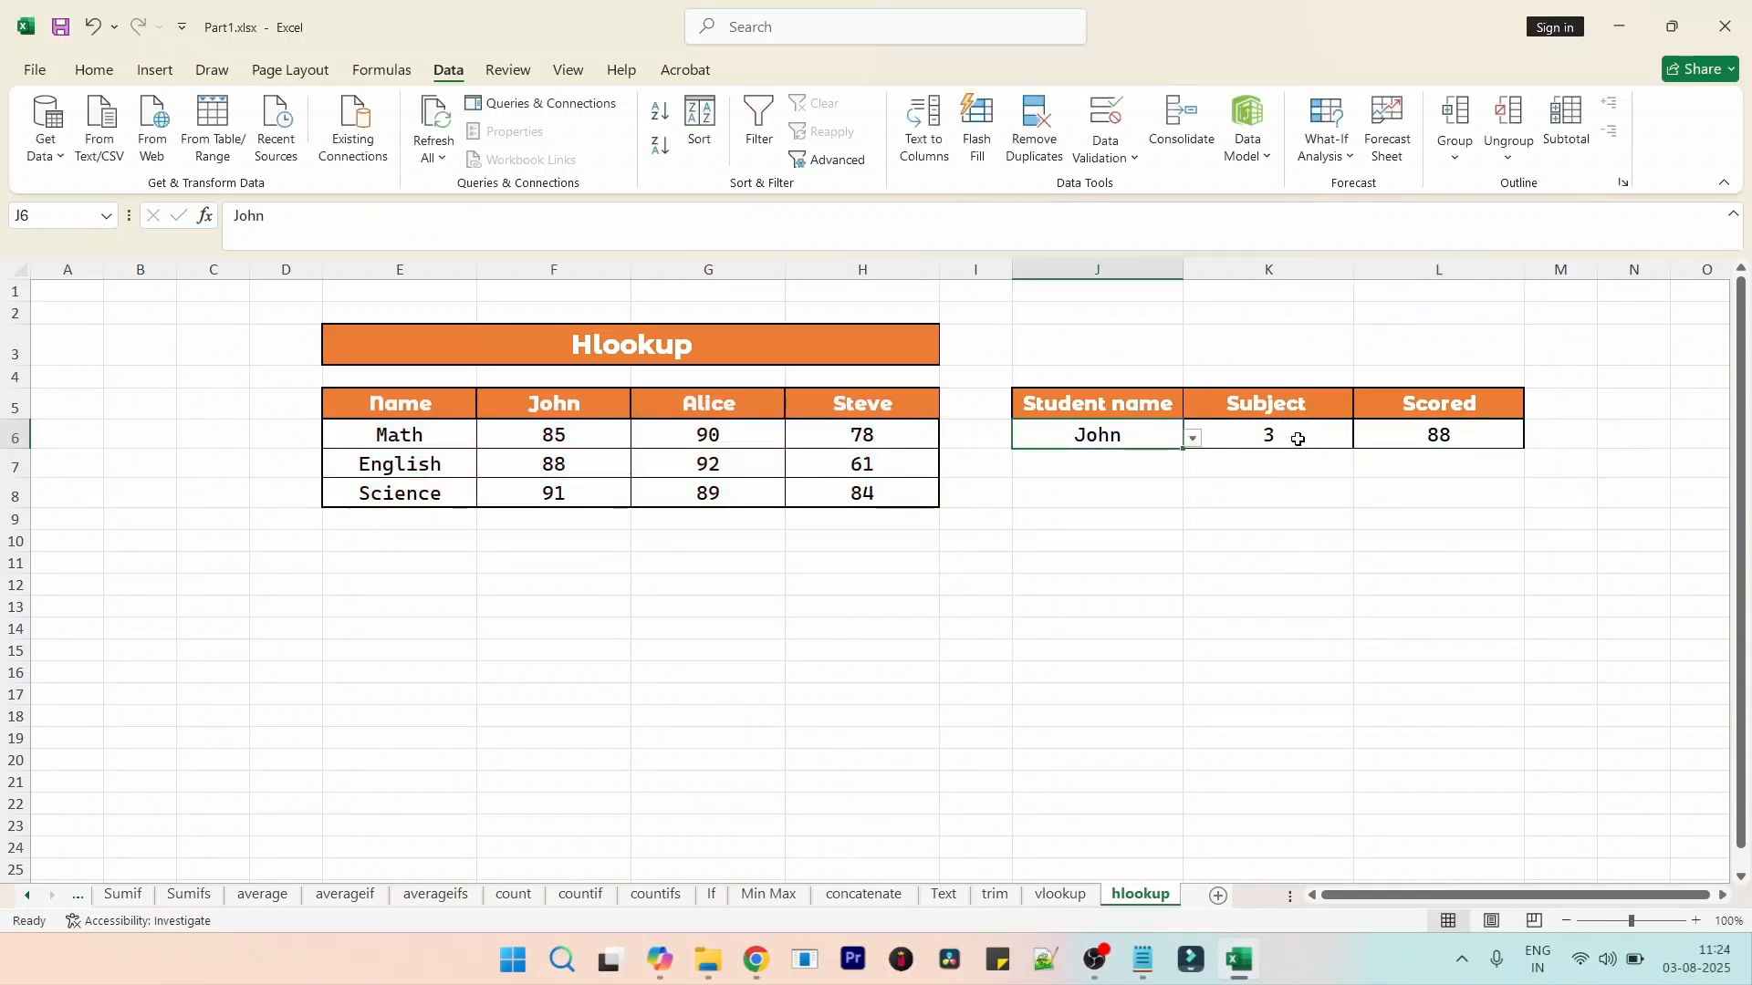
{"action": "left_click", "coordinate": [1298, 440]}
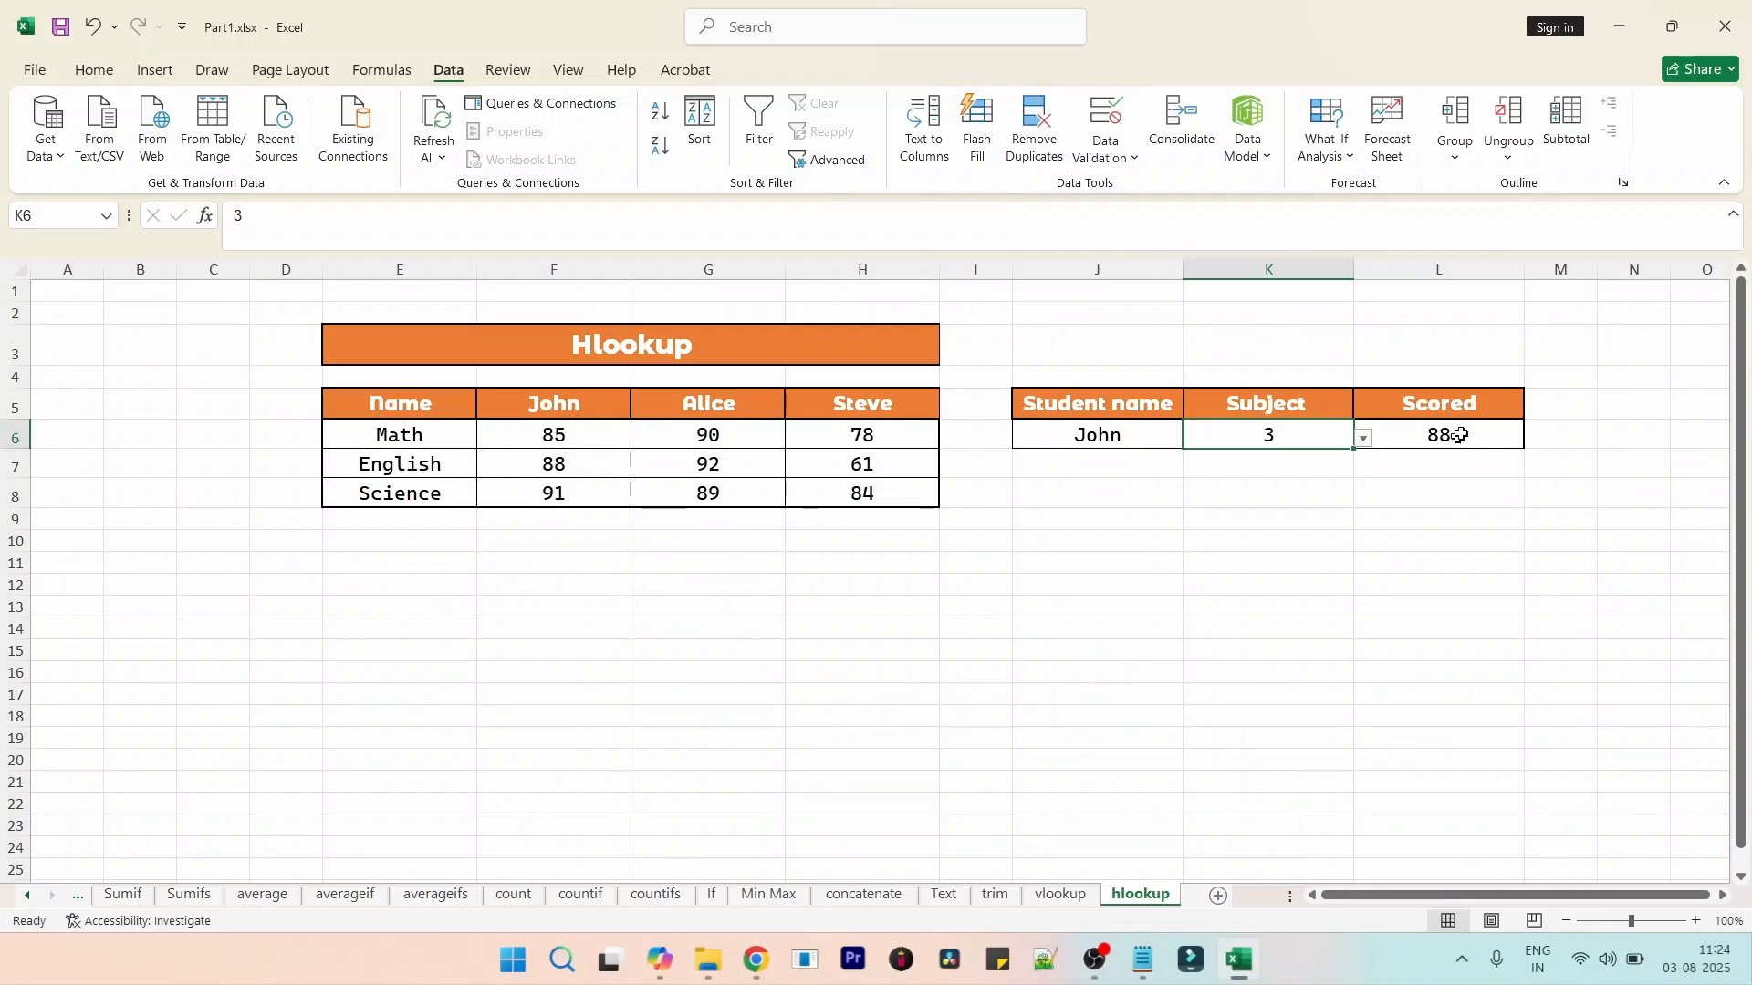
{"action": "left_click", "coordinate": [1131, 438]}
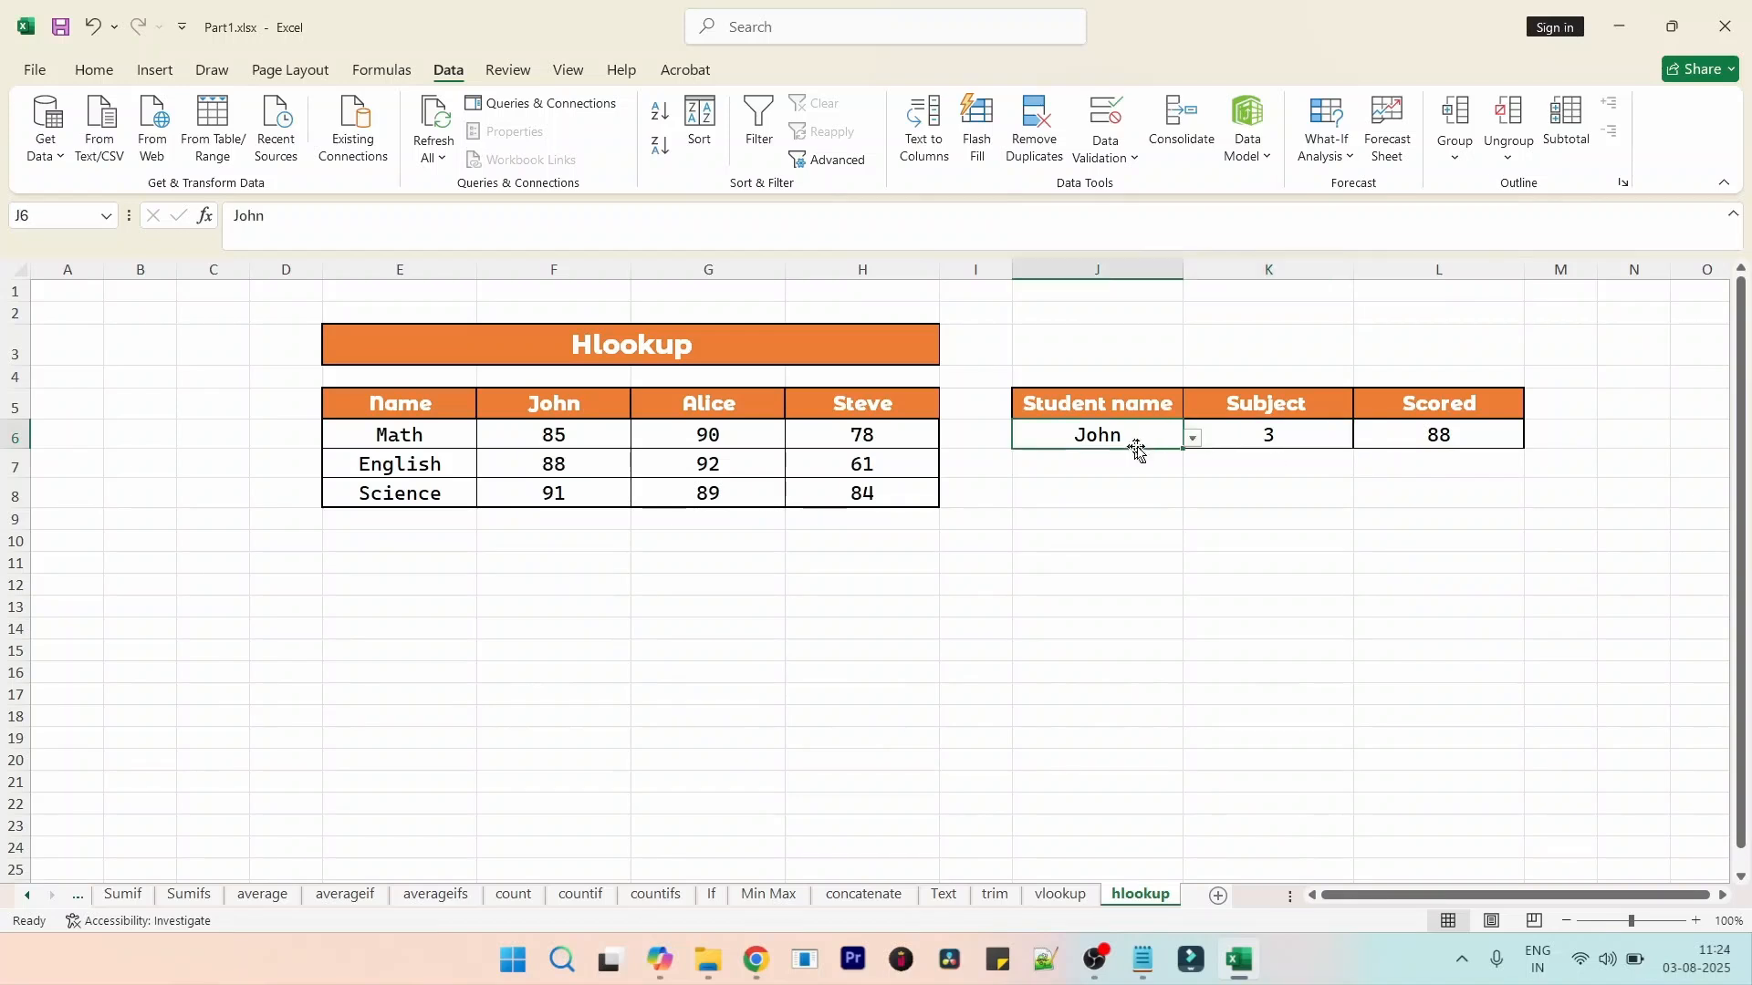
{"action": "left_click", "coordinate": [1192, 439]}
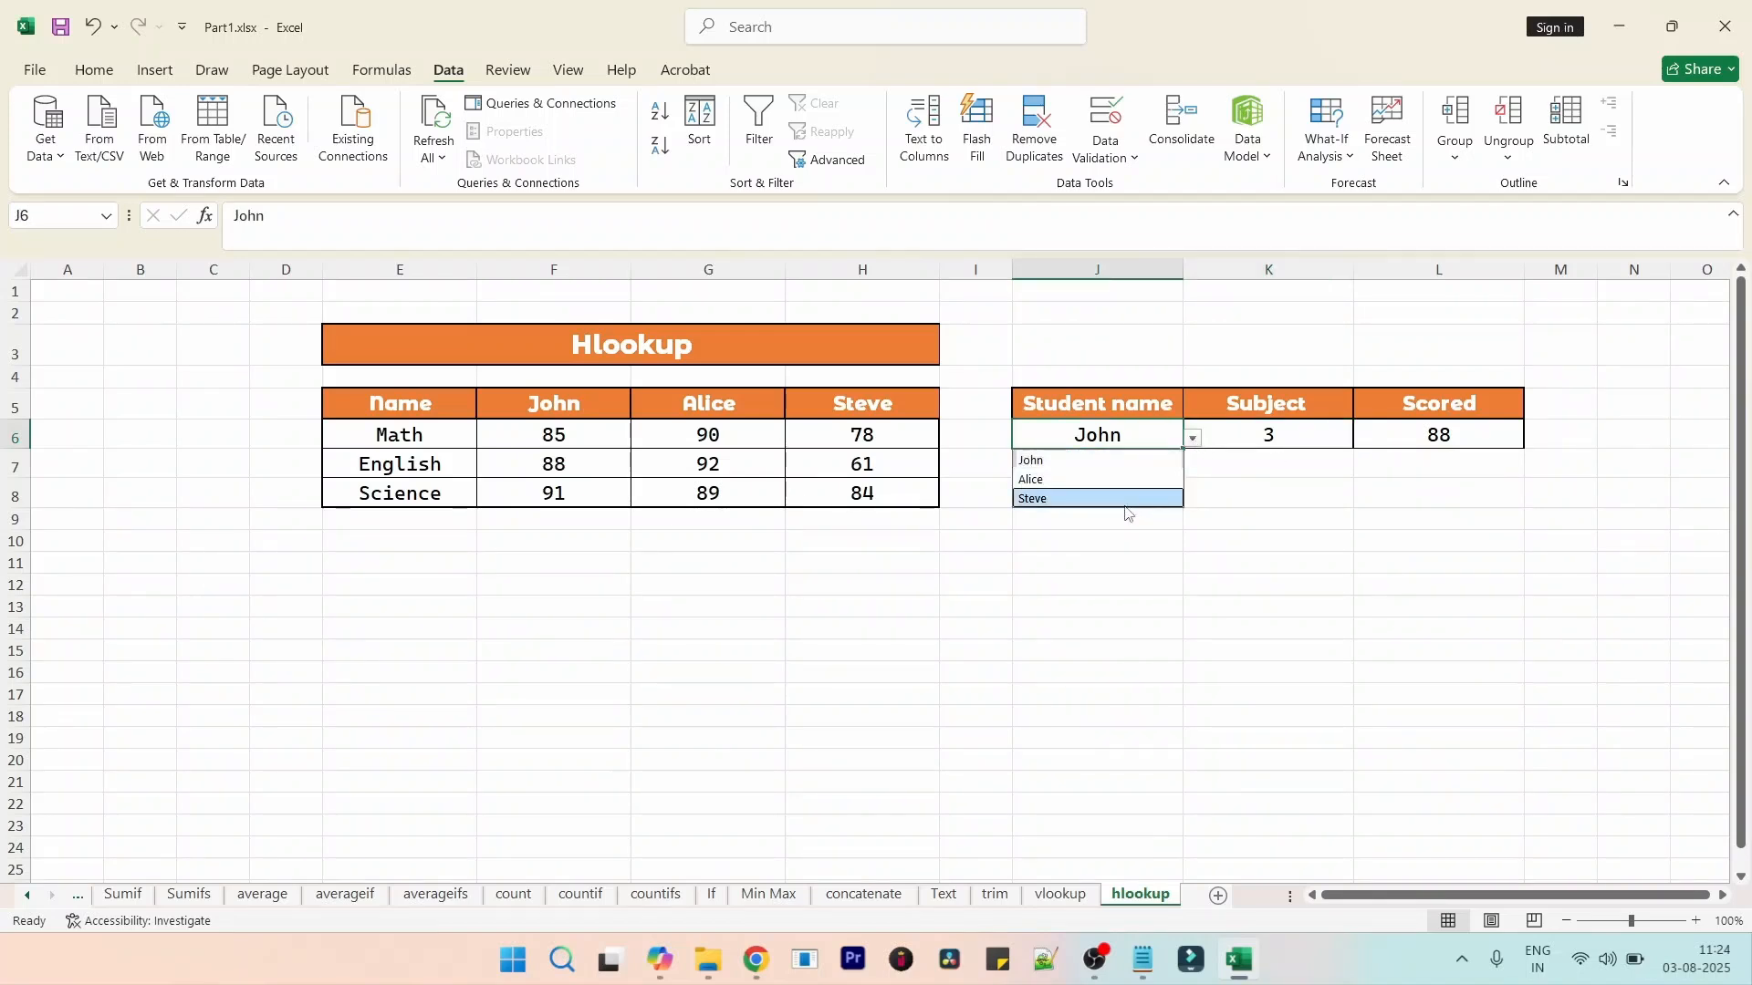
{"action": "left_click", "coordinate": [1131, 499]}
{"action": "left_click", "coordinate": [1316, 436]}
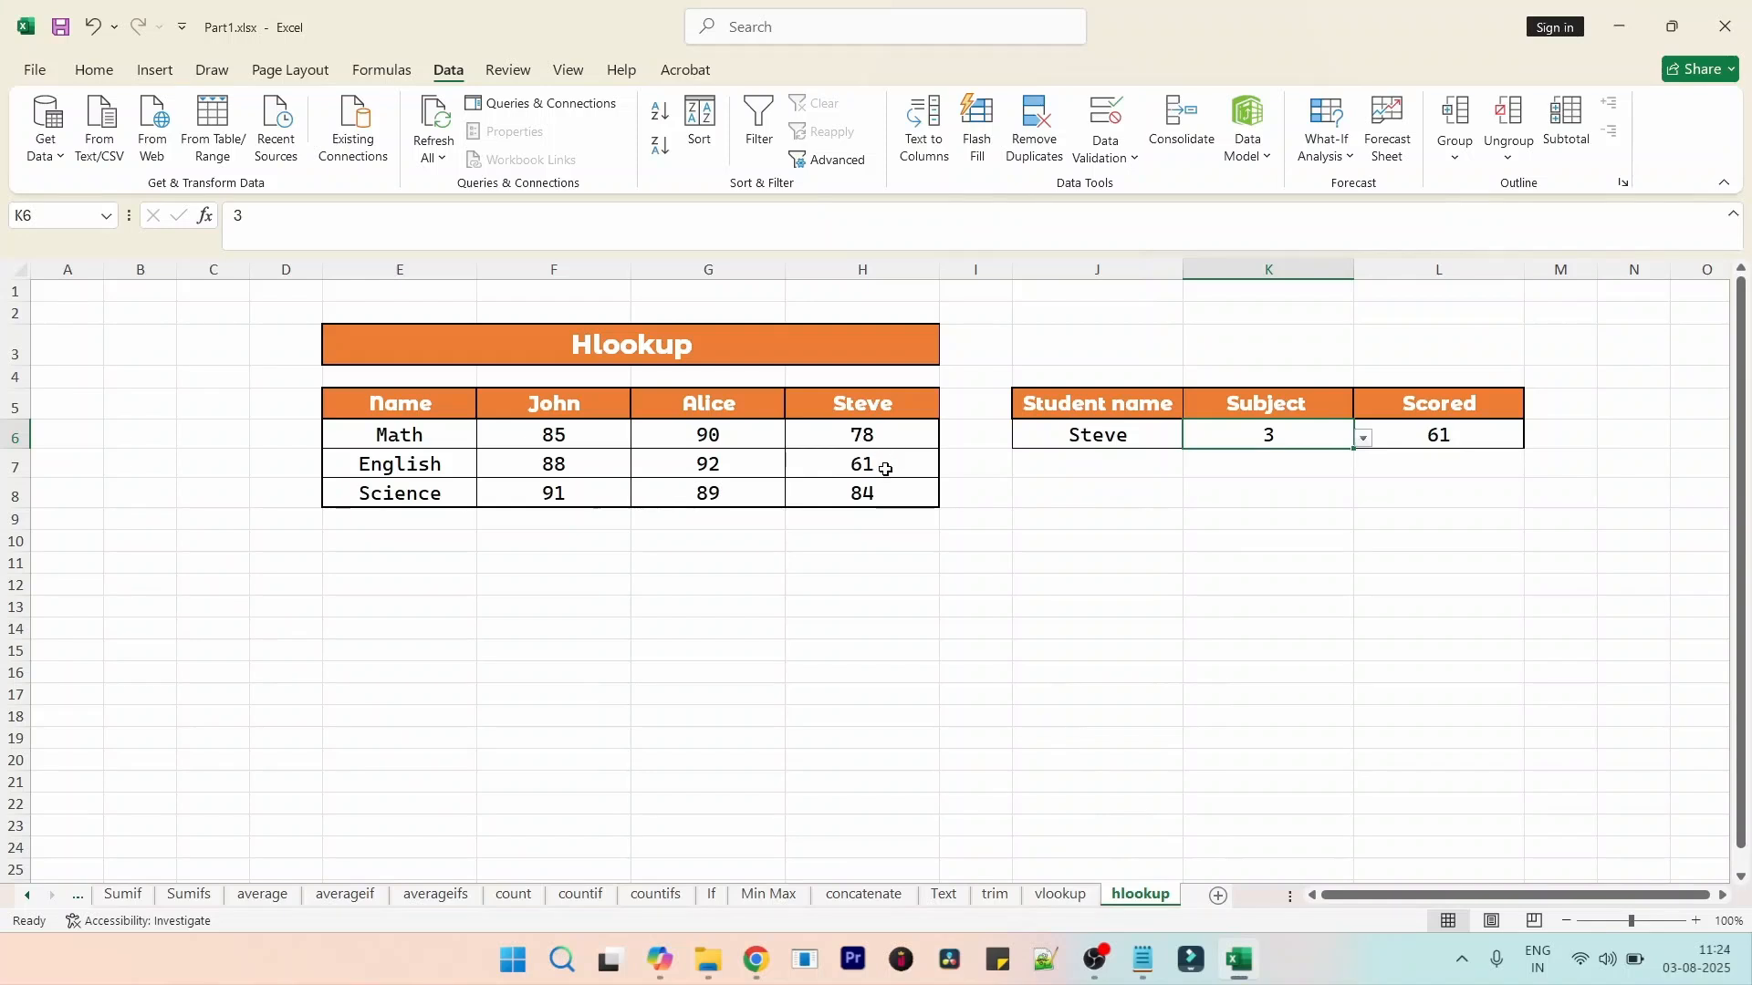
{"action": "left_click", "coordinate": [1363, 438]}
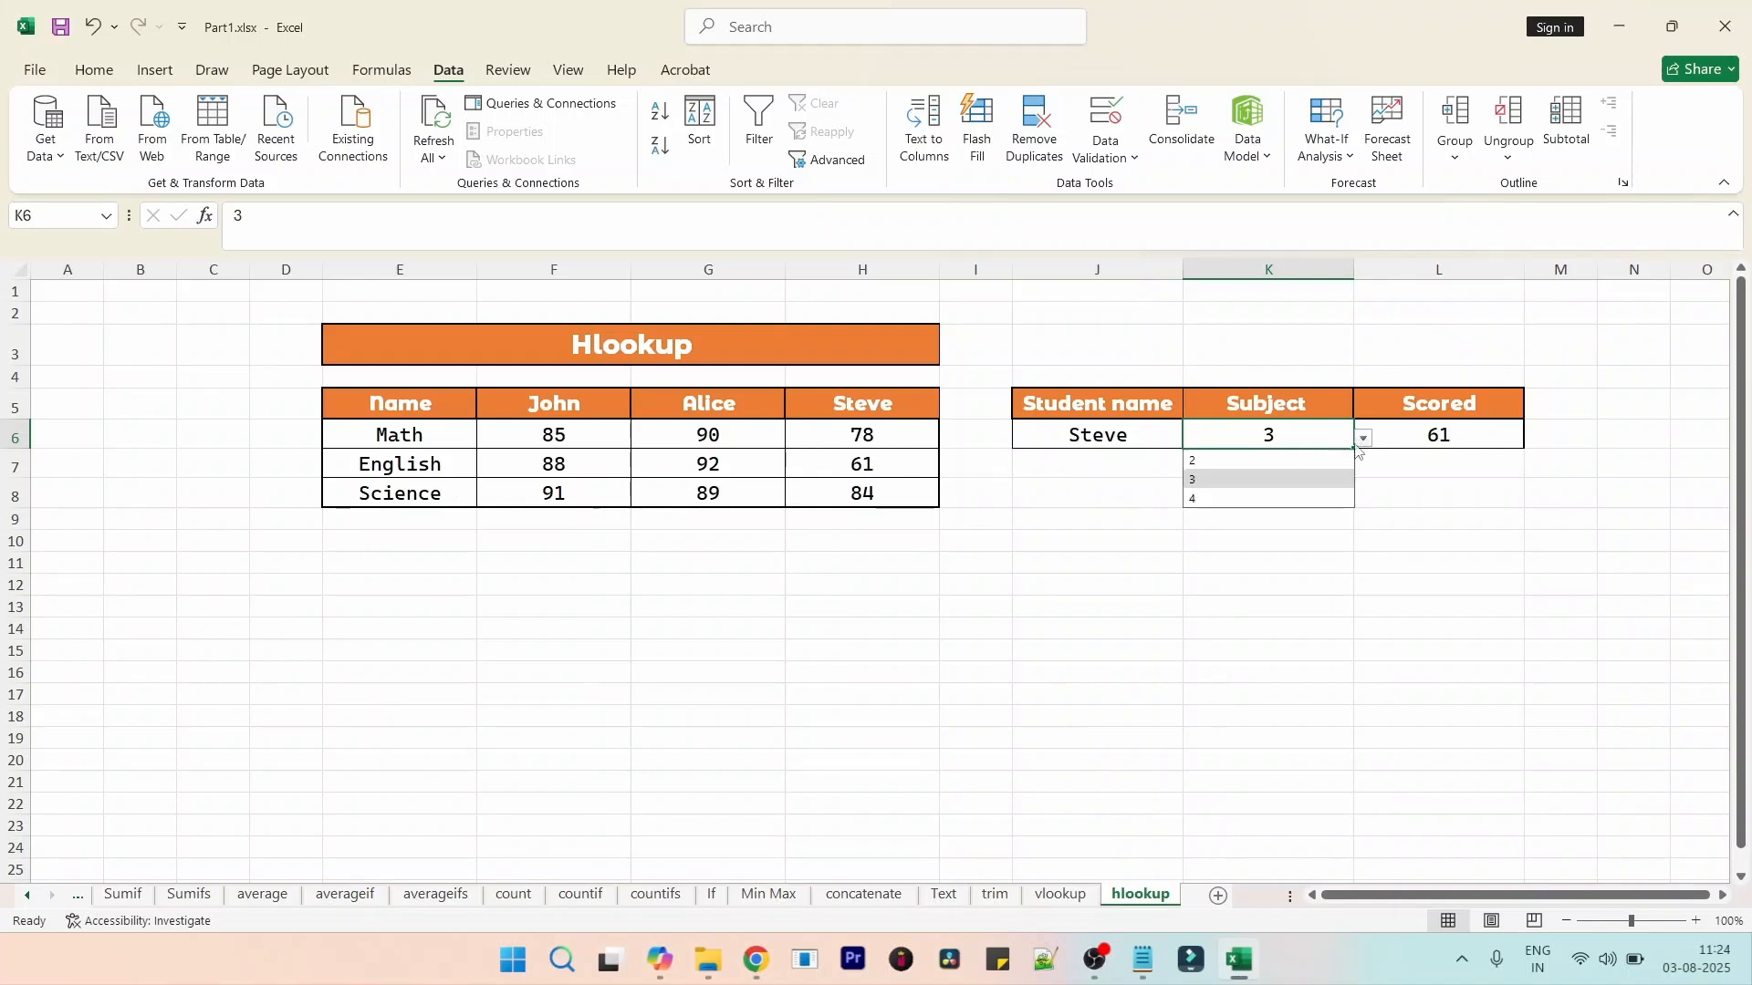
{"action": "left_click", "coordinate": [1264, 500]}
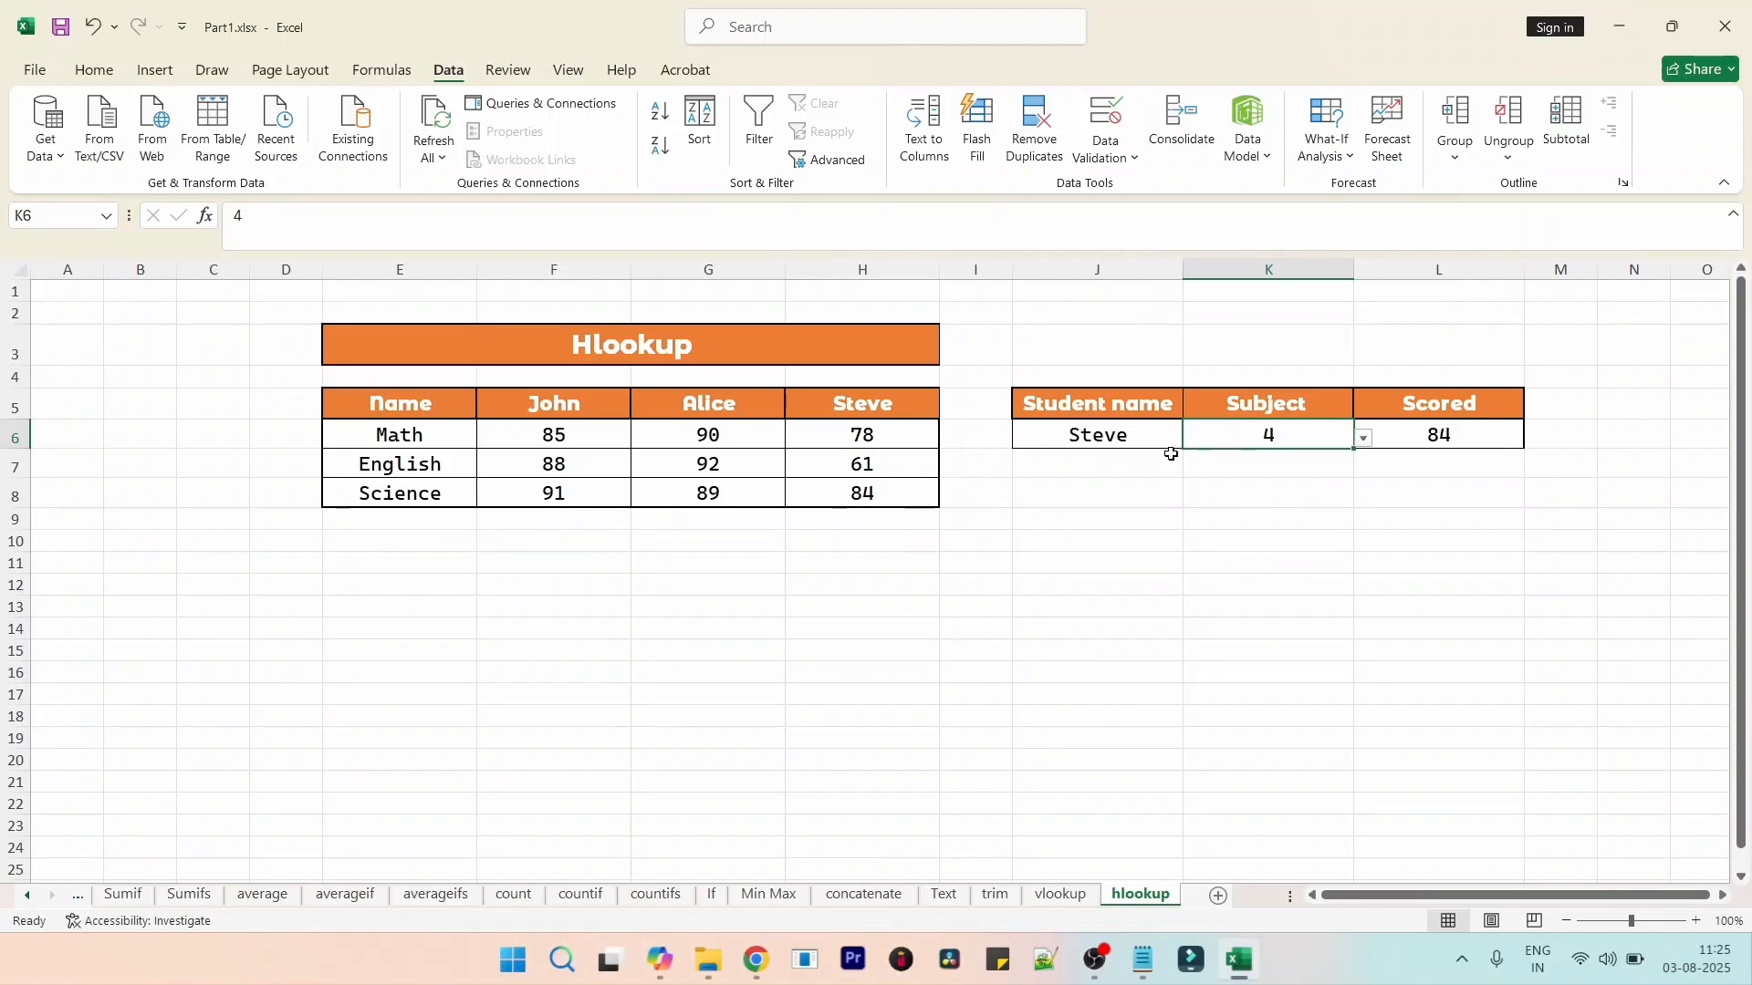
- Try the first student in J6's Student name list, and settle on the second student, whose name heads column G
{"action": "left_click", "coordinate": [1149, 448]}
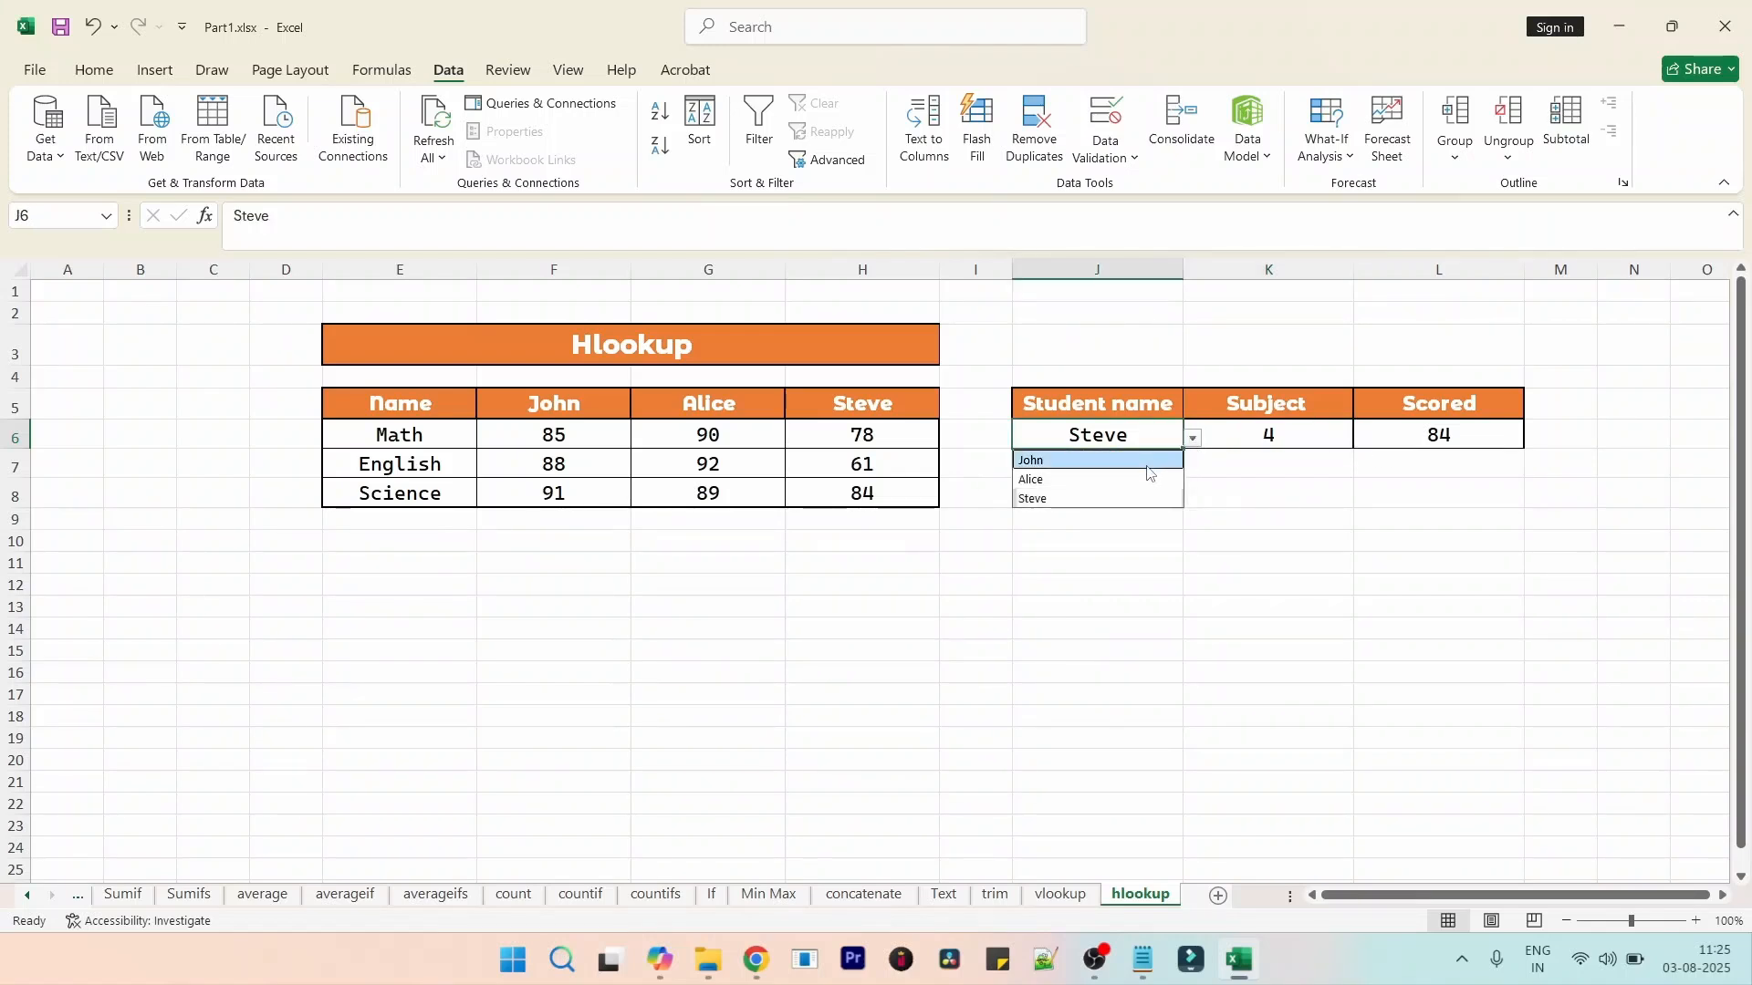
{"action": "left_click", "coordinate": [1146, 460]}
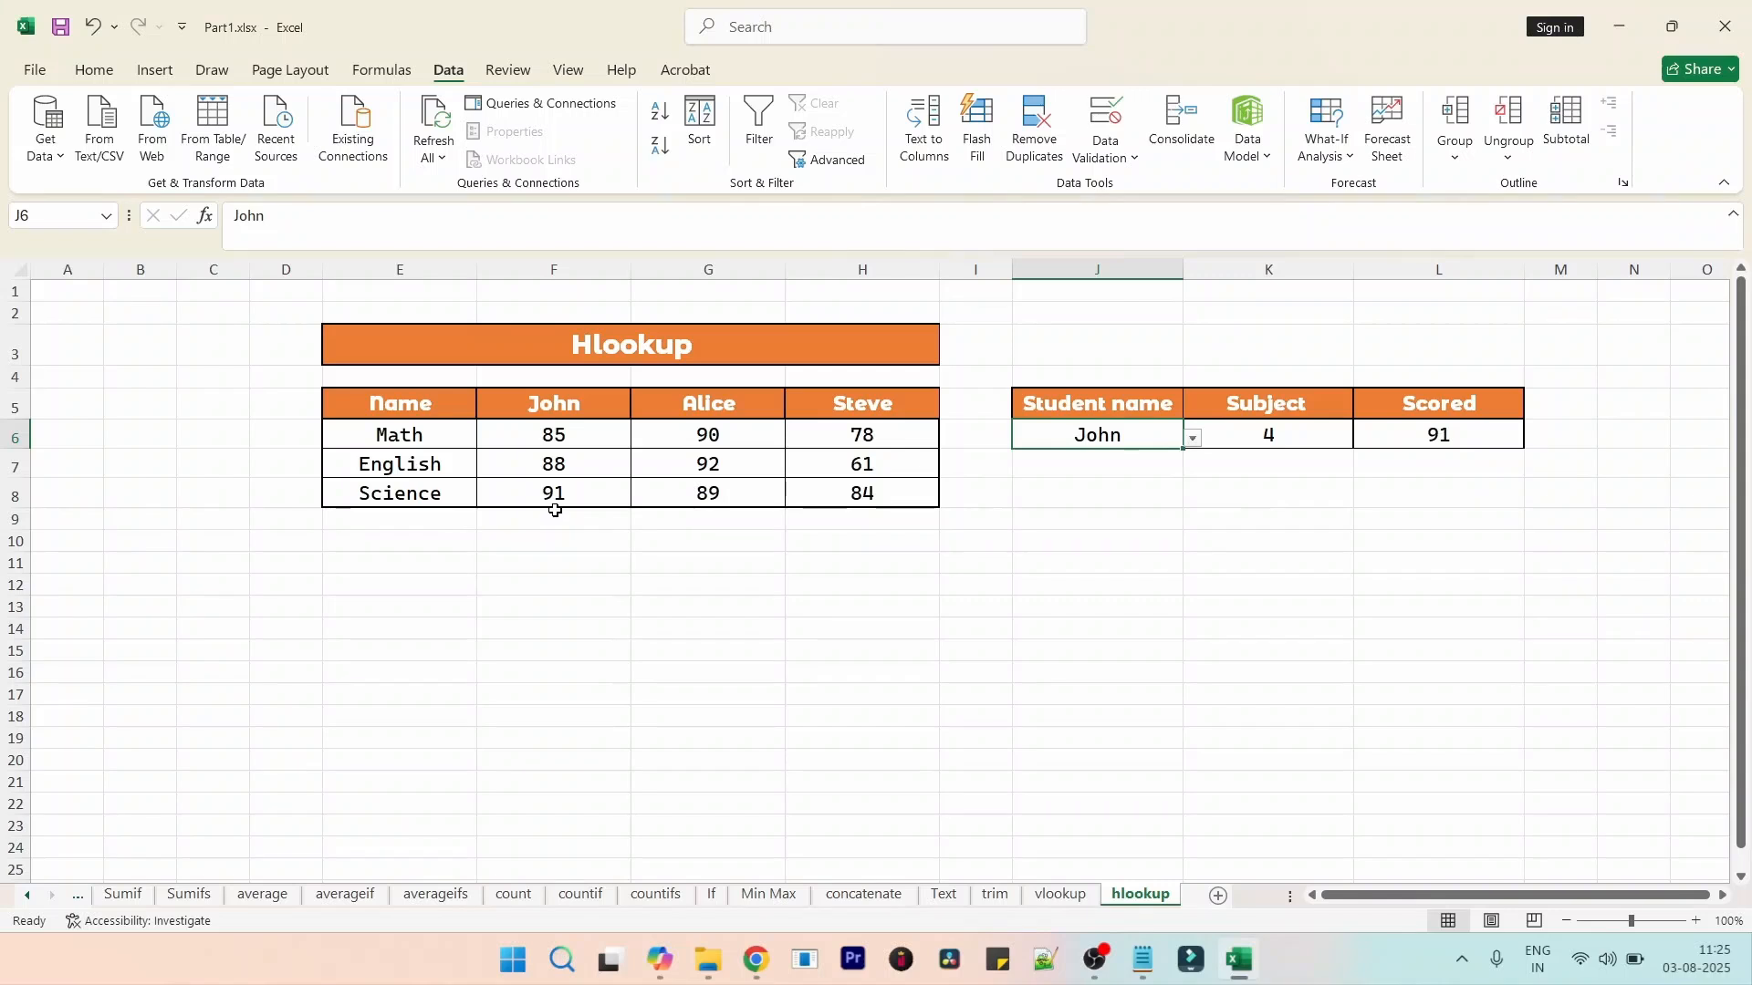
{"action": "left_click", "coordinate": [1193, 439]}
{"action": "left_click", "coordinate": [1081, 478]}
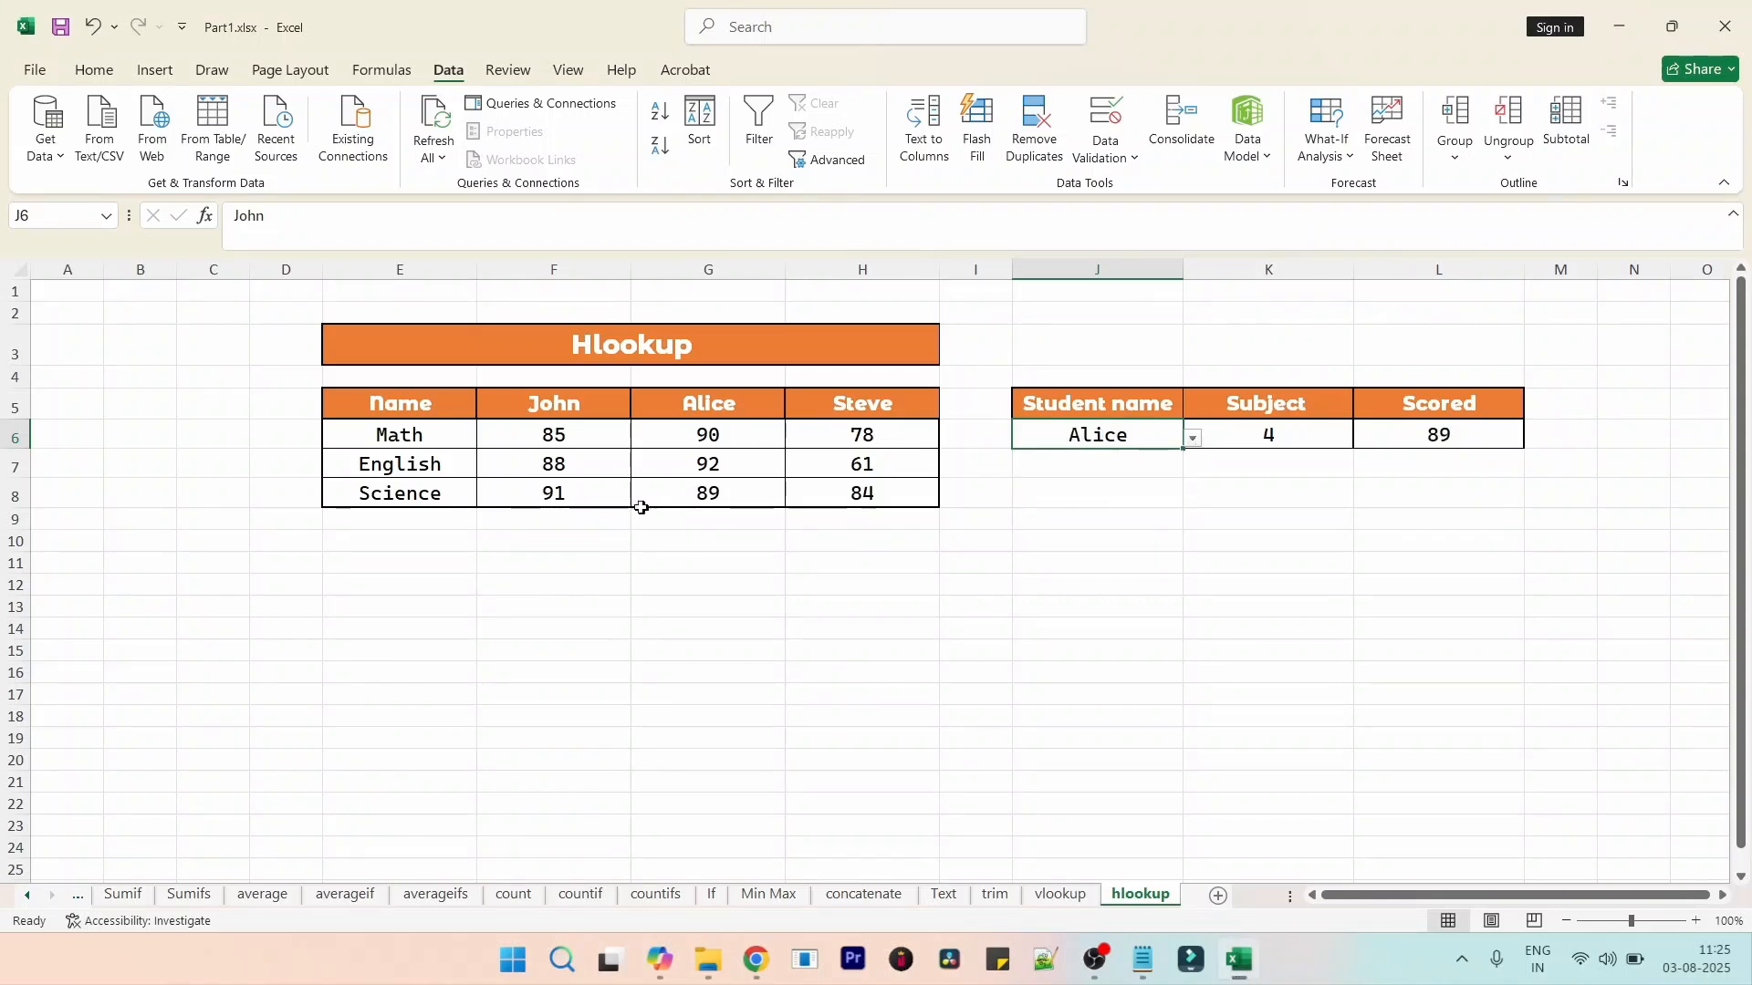
{"action": "left_click", "coordinate": [1223, 517]}
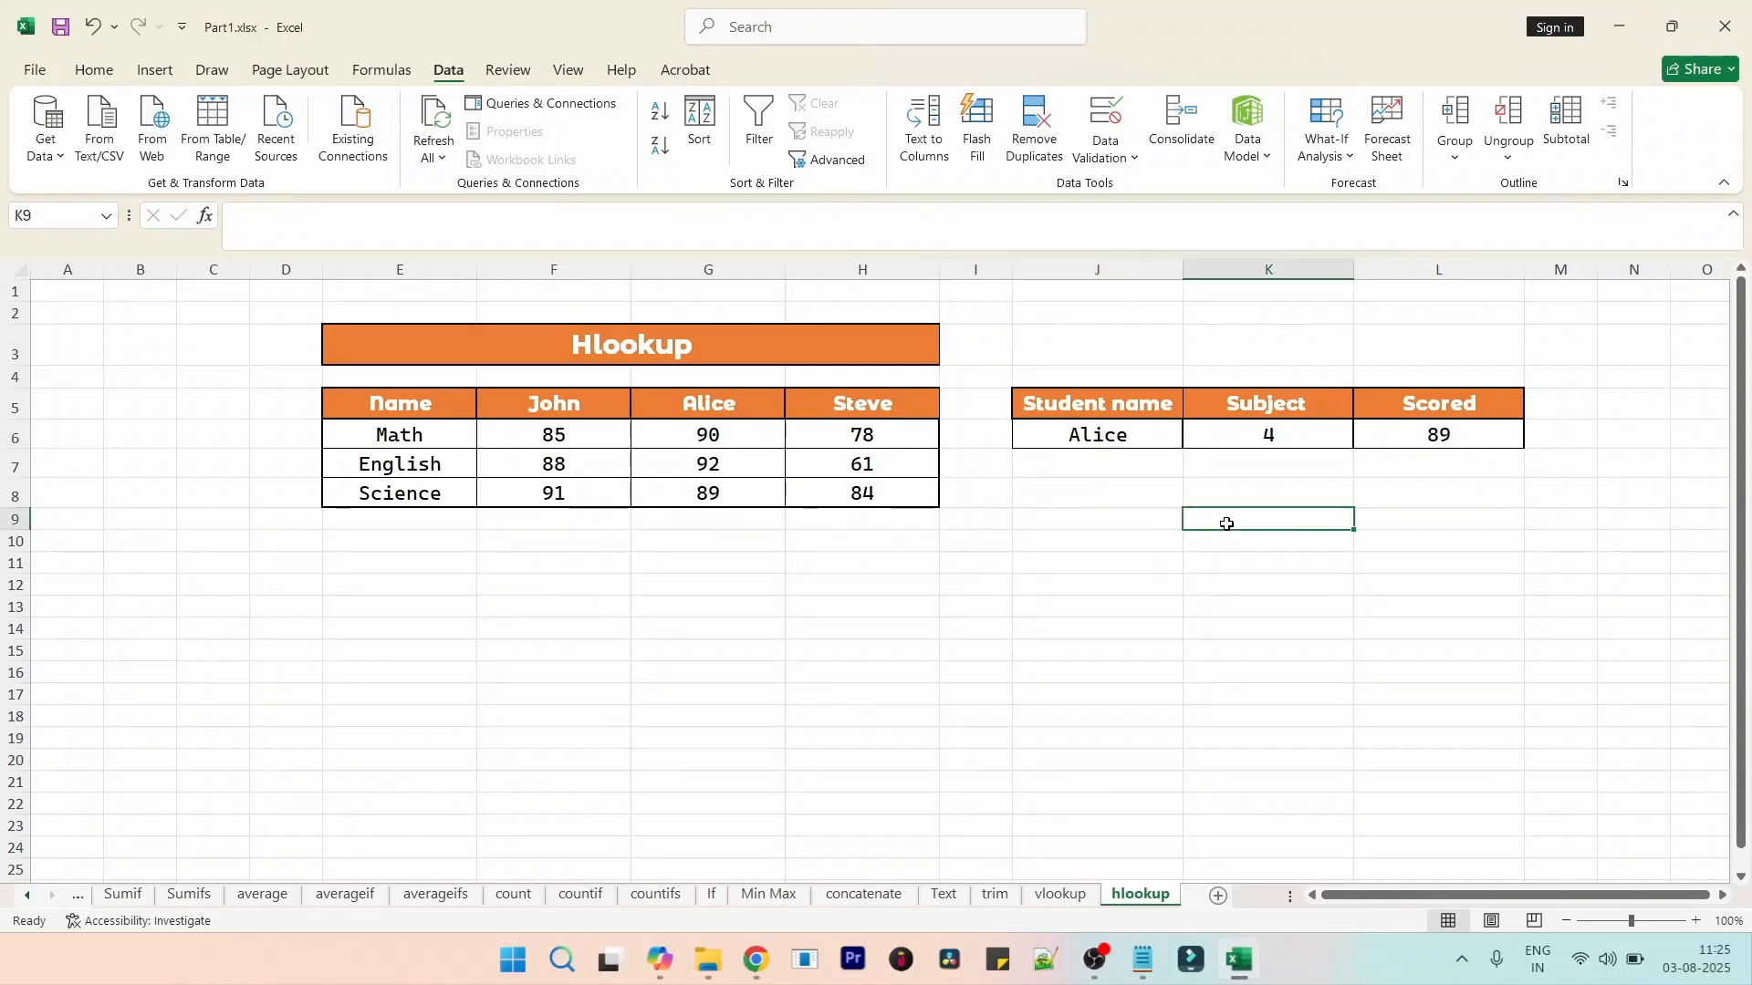
{"action": "scroll", "coordinate": [1250, 553], "scroll_direction": "up", "scroll_amount": 2}
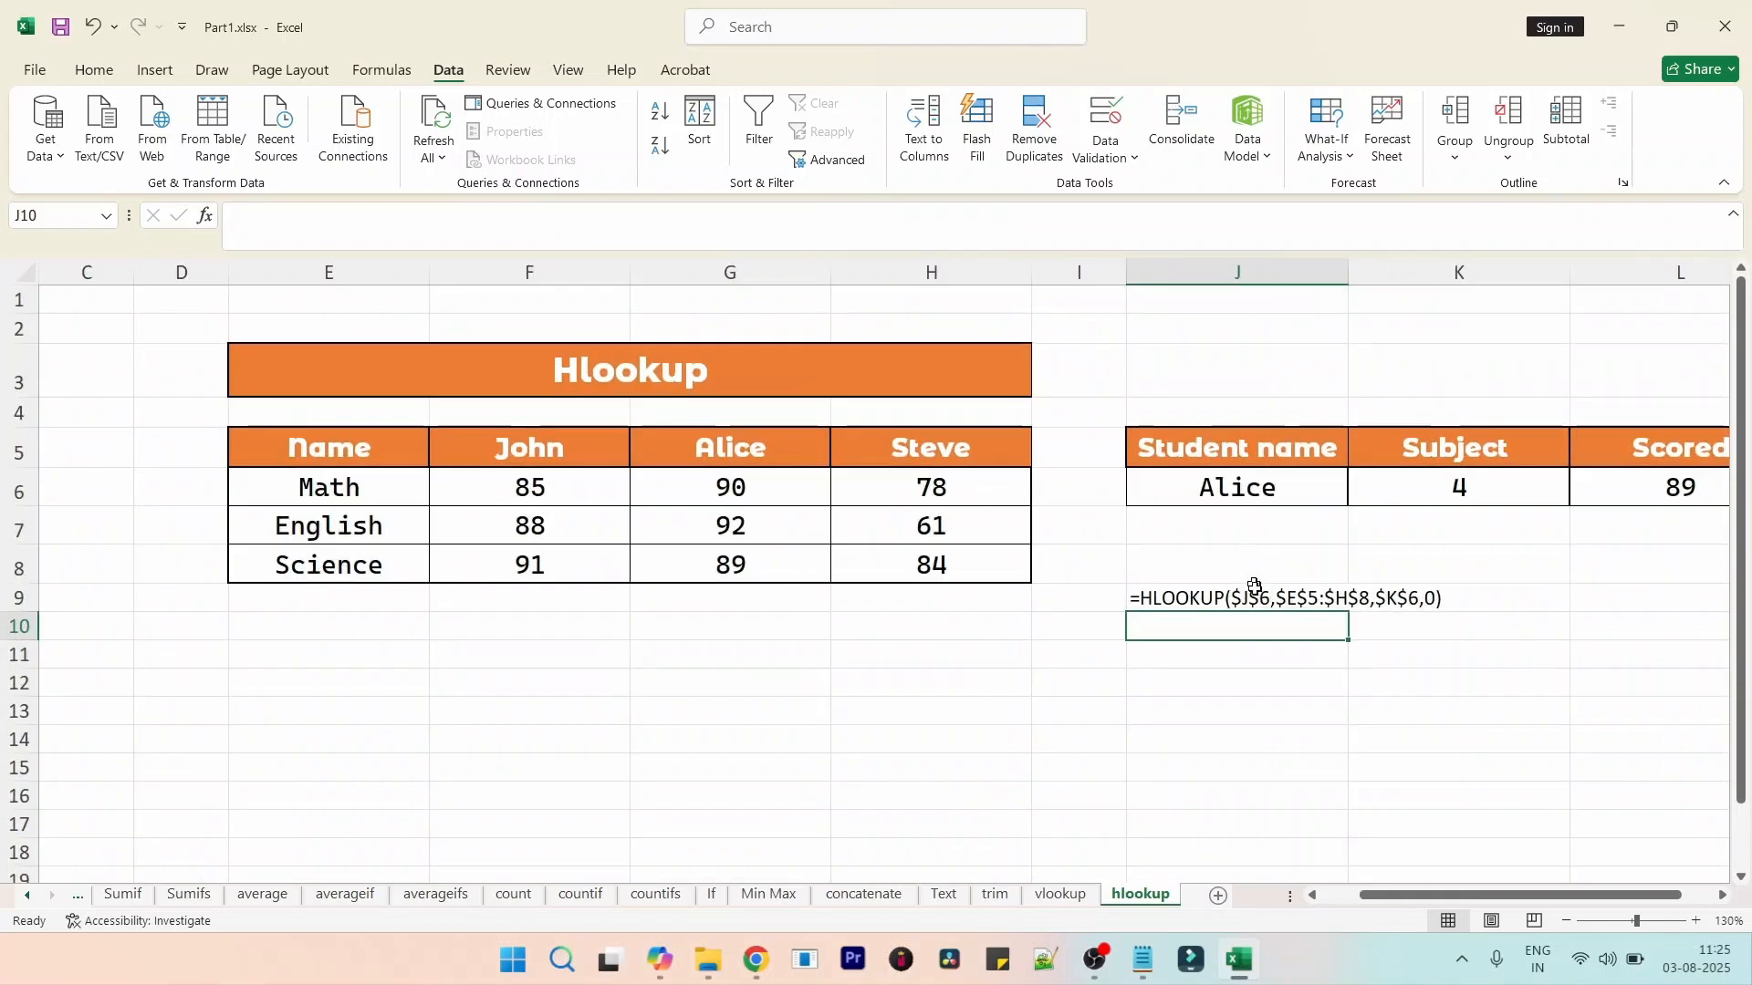